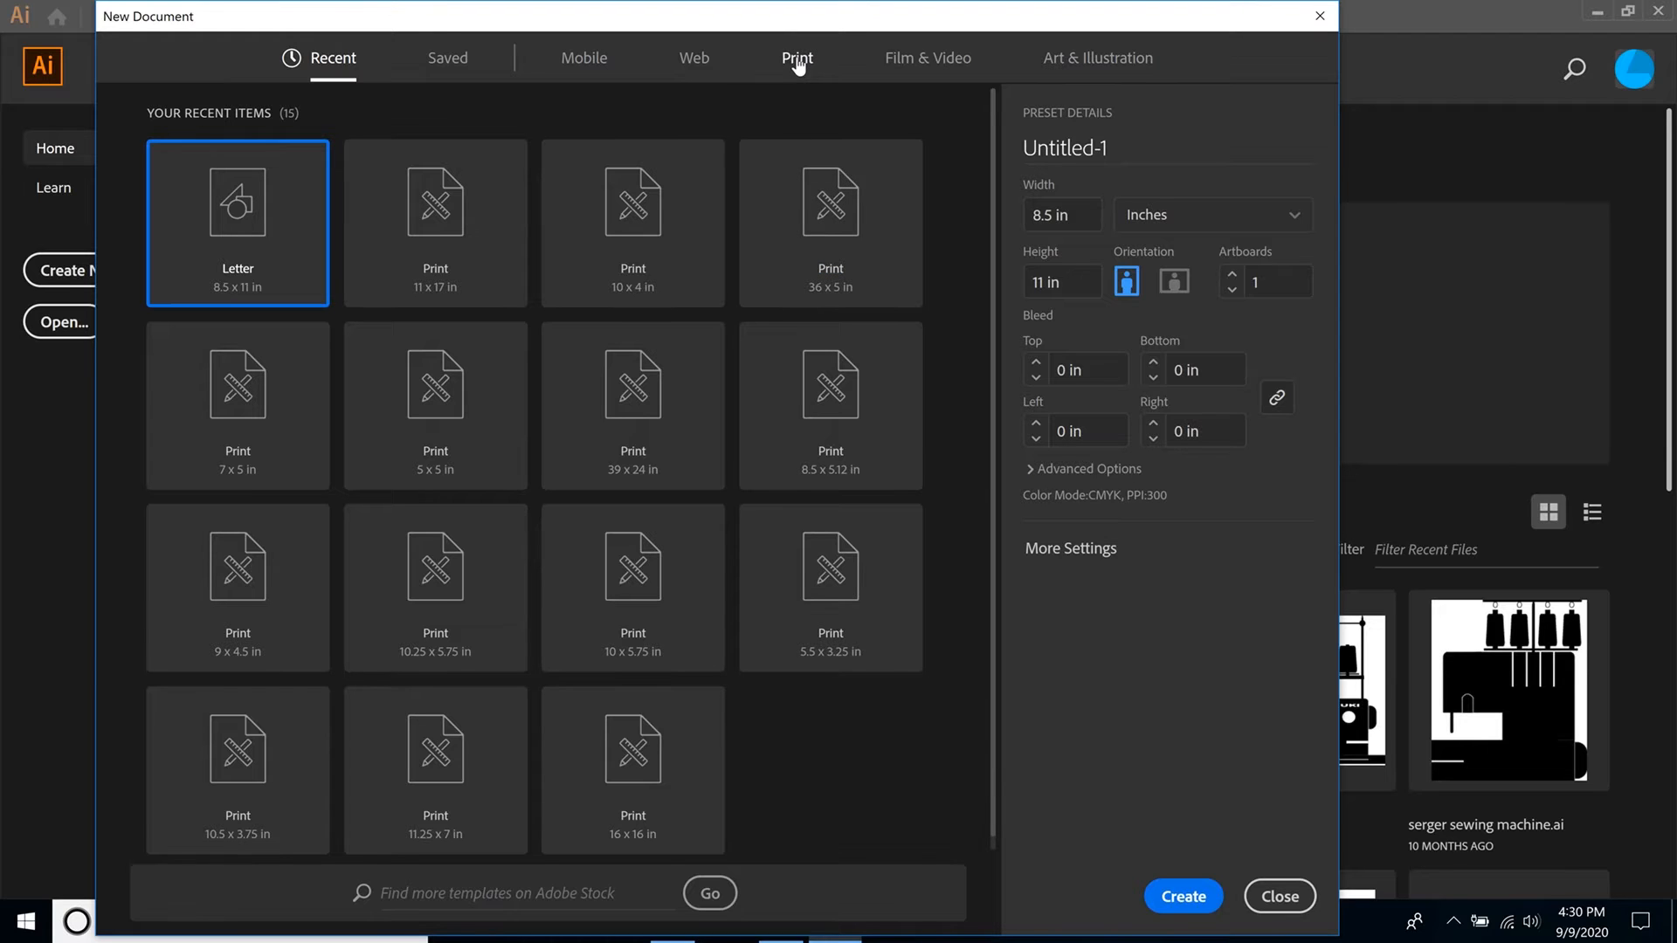
Choose the Letter preset among the print presets, name the document logo, and set its units to inches
click(798, 63)
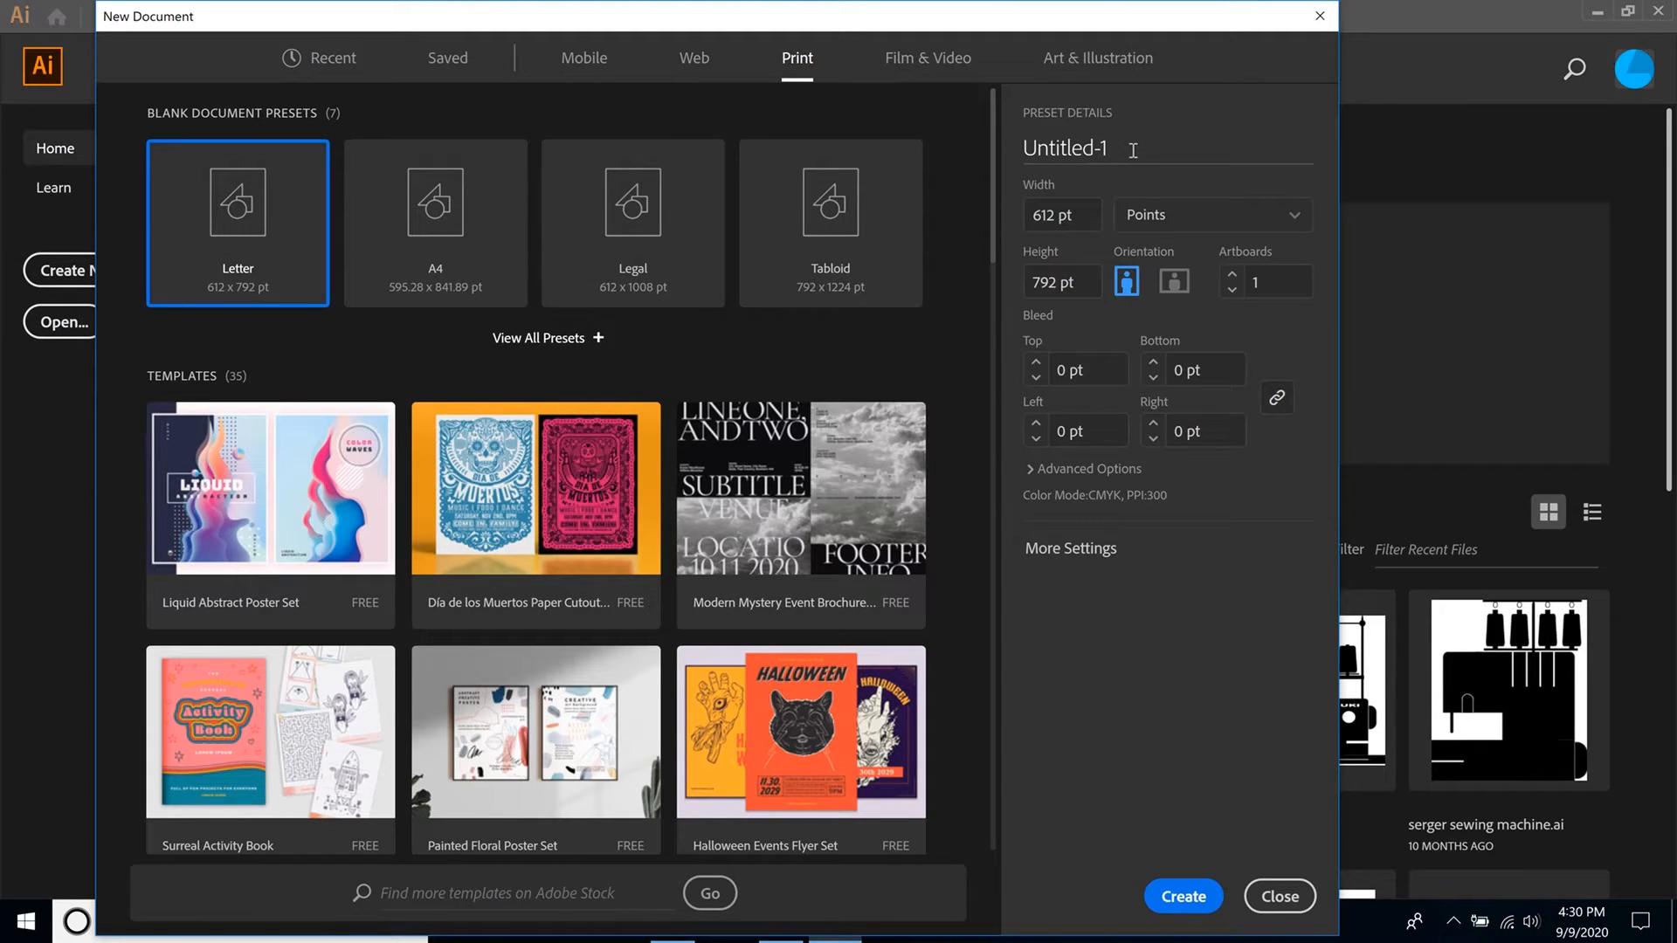
click(1084, 145)
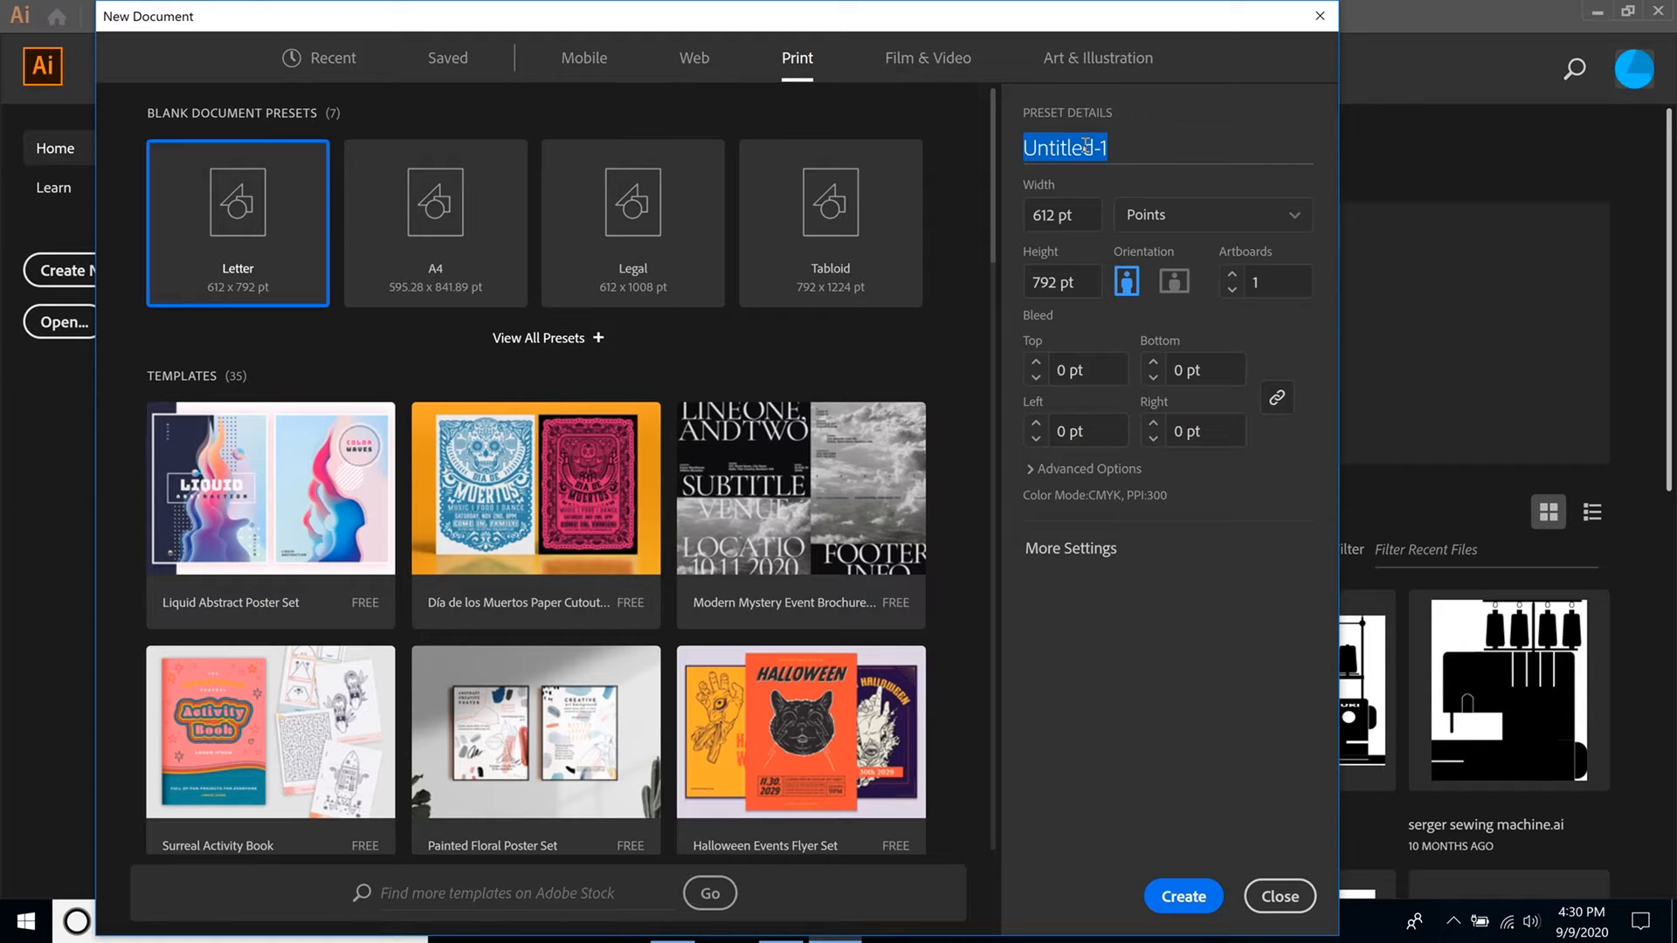
text(logo)
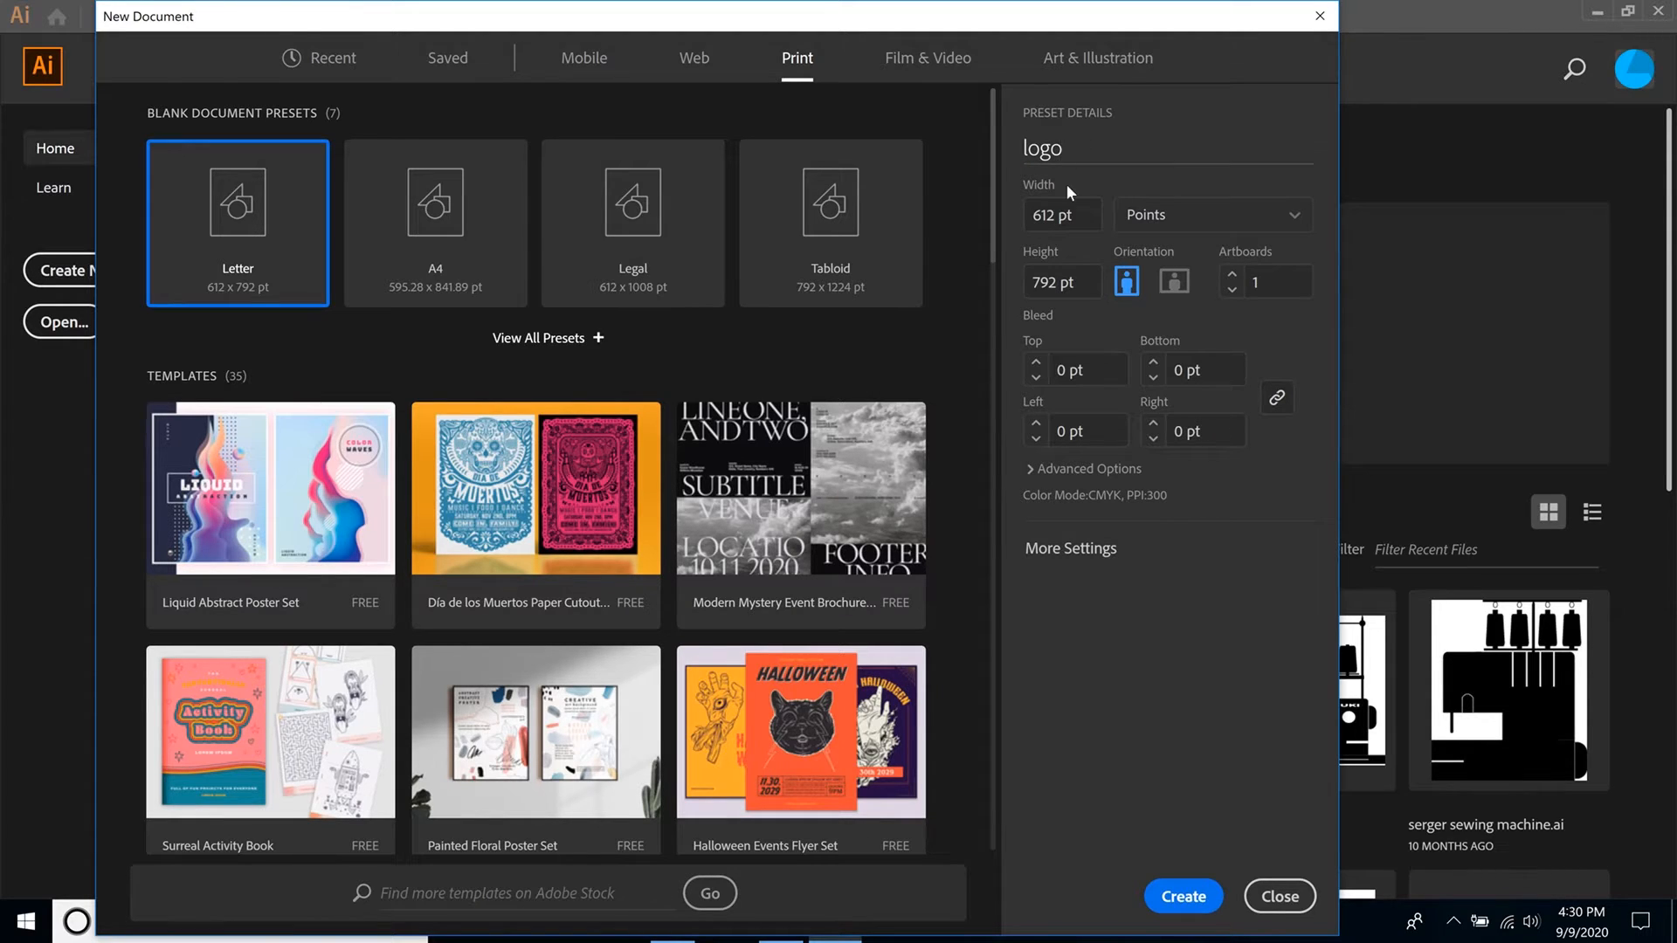
click(1295, 220)
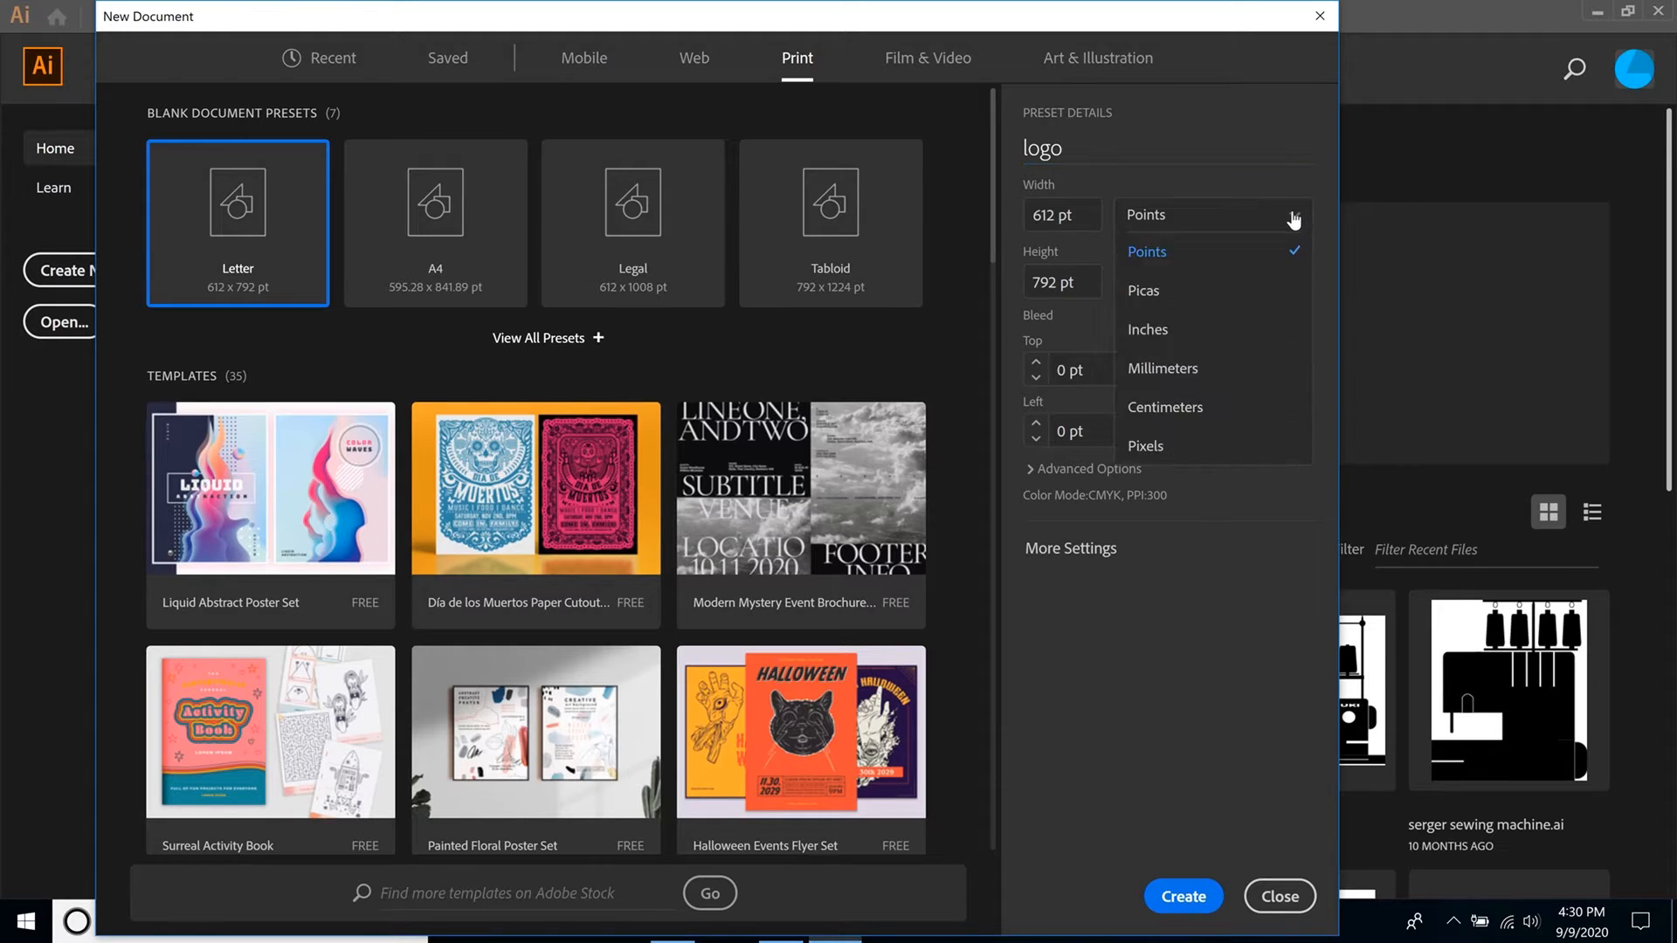
click(1159, 335)
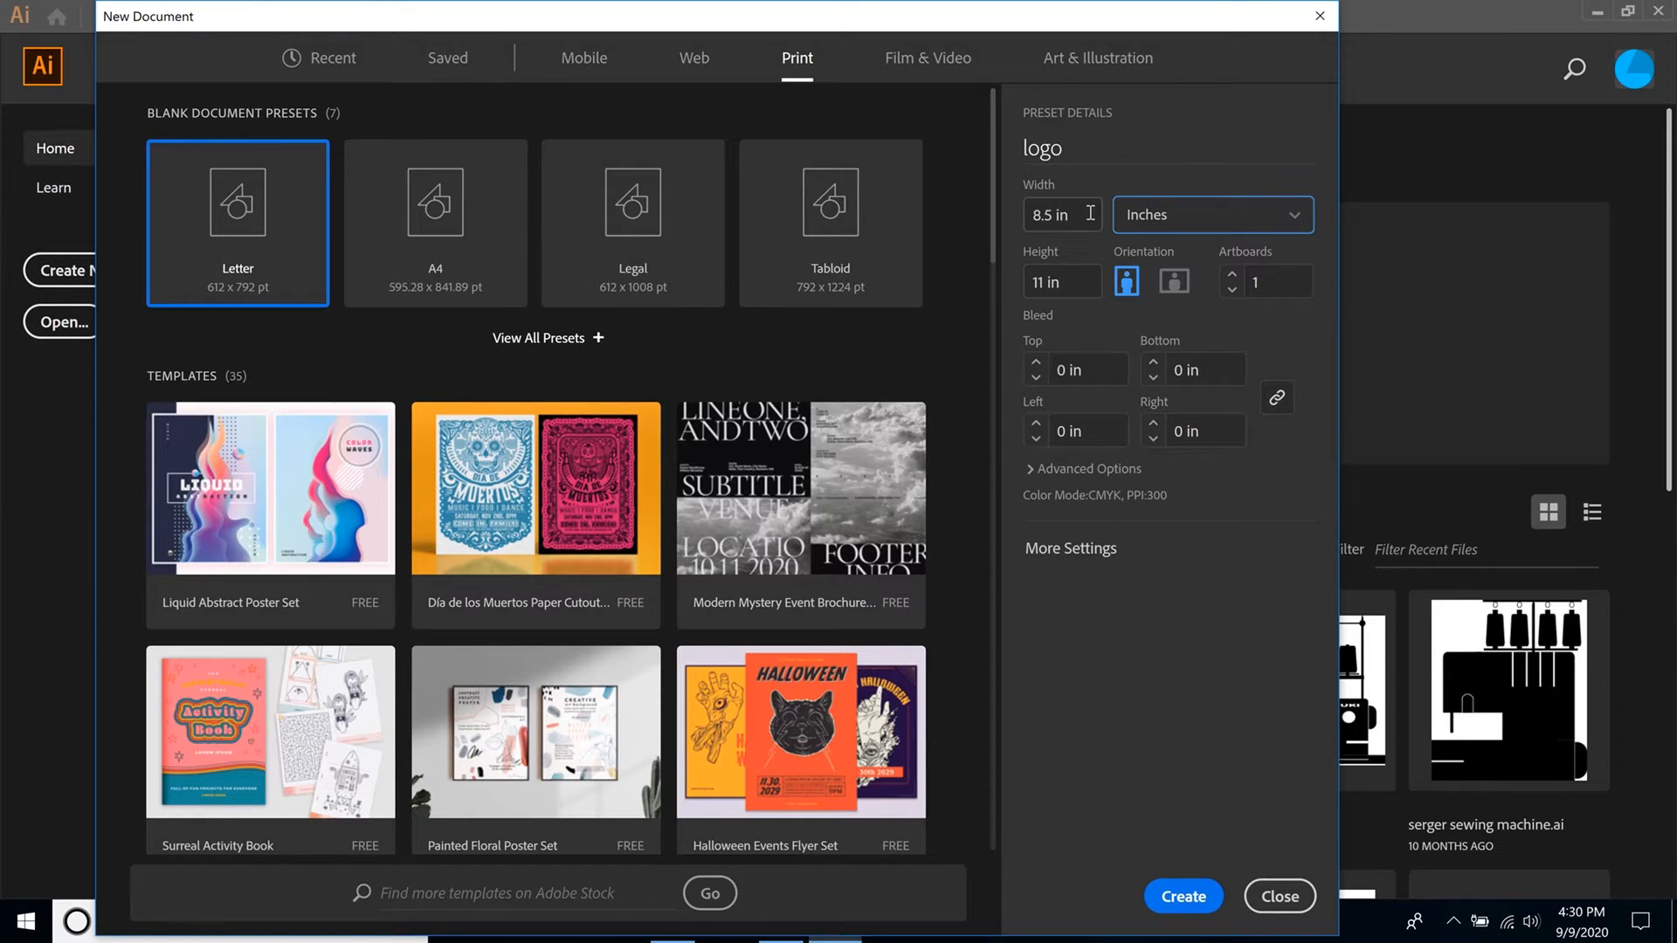
Set the page size to 8.5 by 11 in with 0 in bleed on all sides, and create the document
drag(1074, 214, 1031, 213)
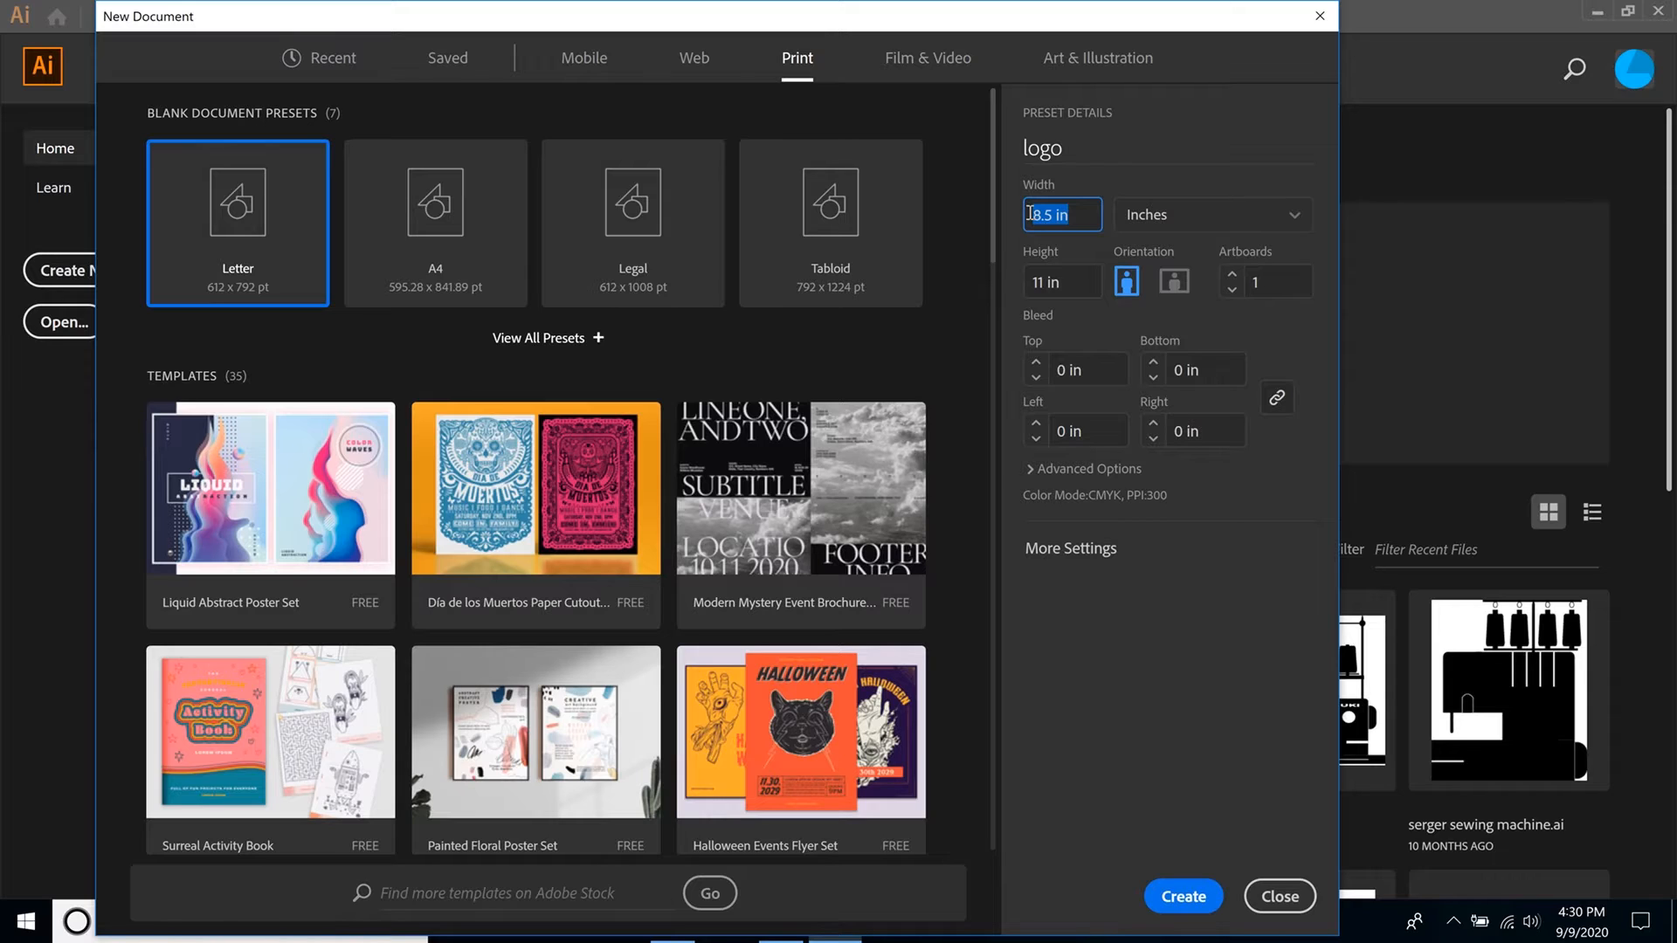
text(11 in)
key(Tab)
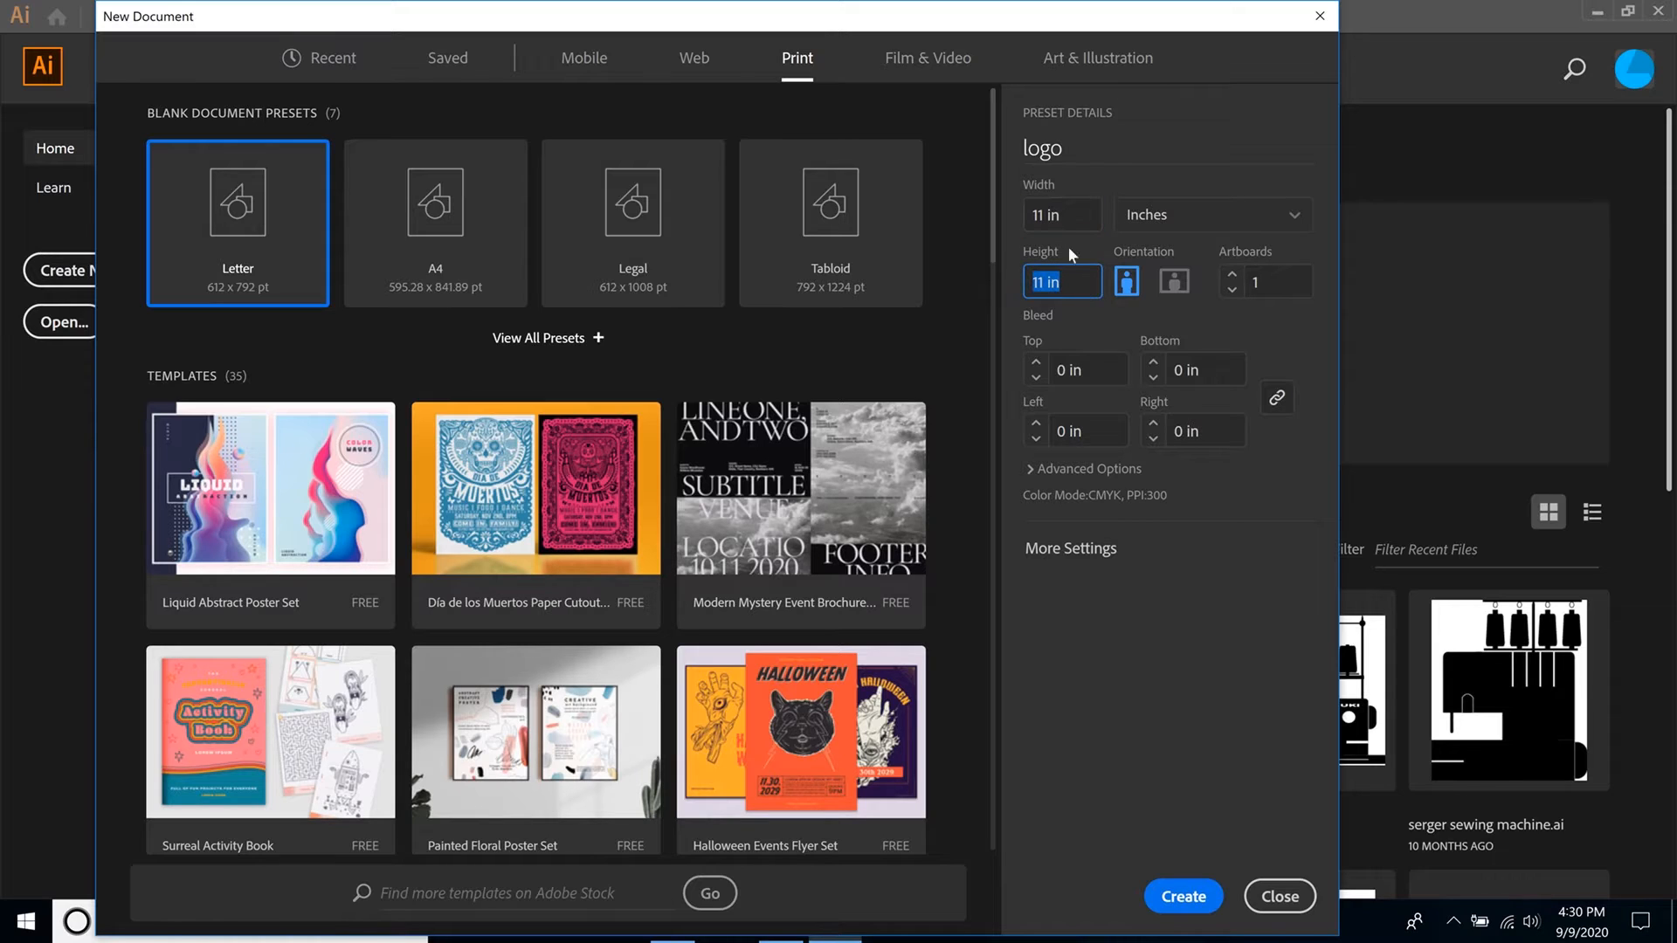
click(1086, 215)
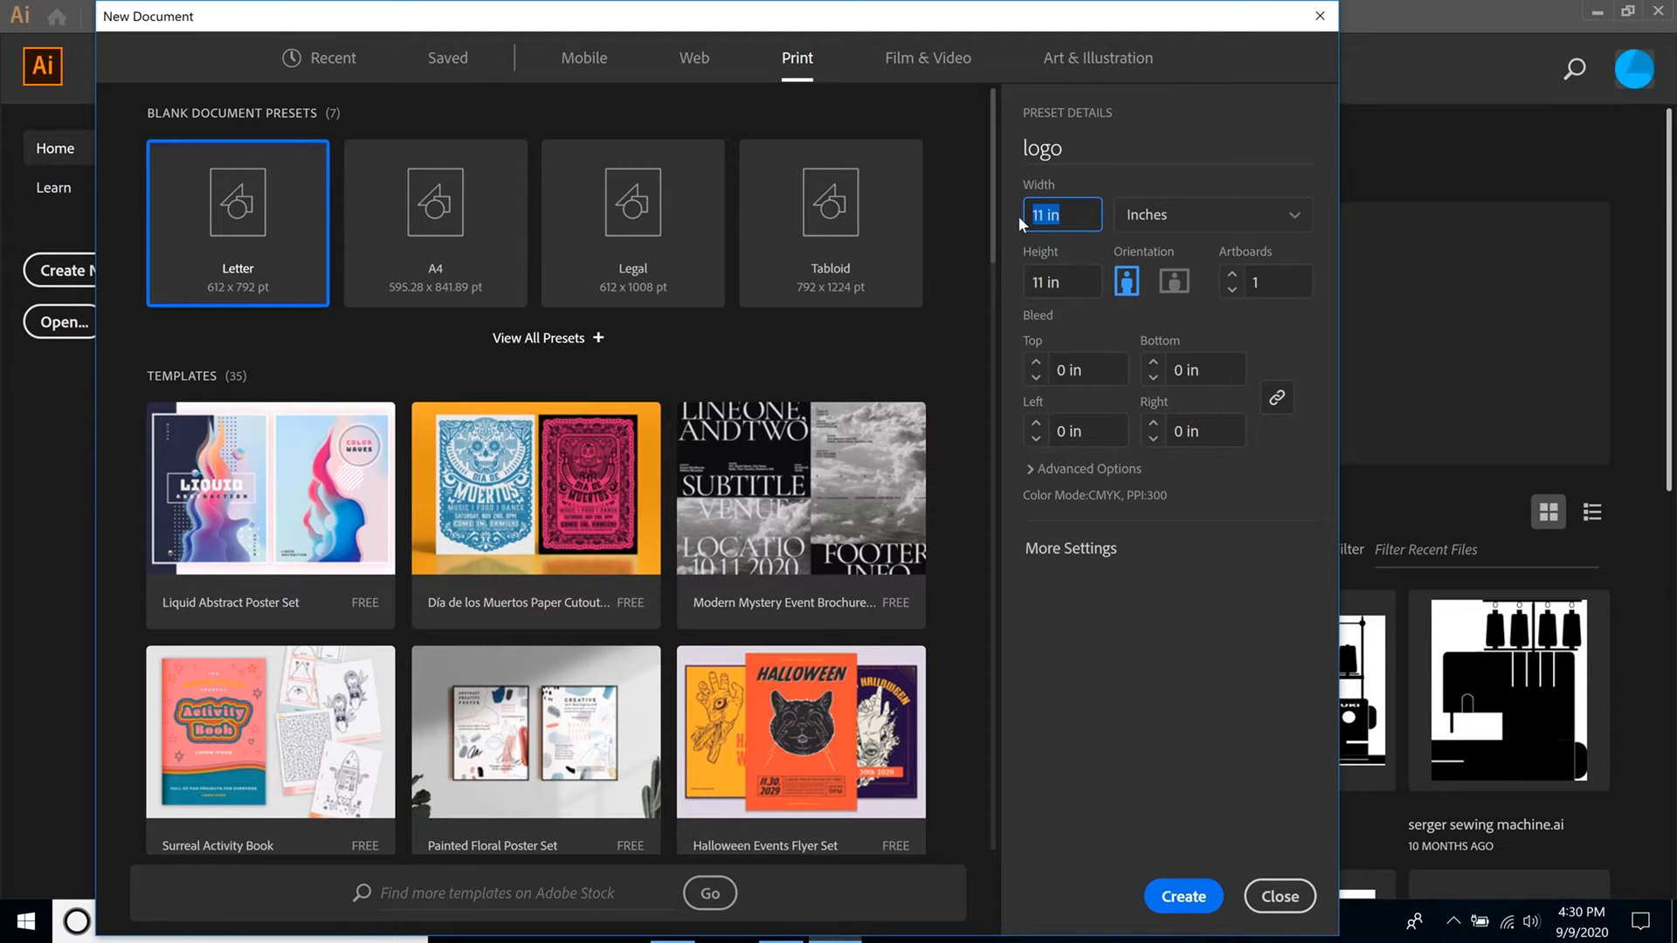
click(1082, 284)
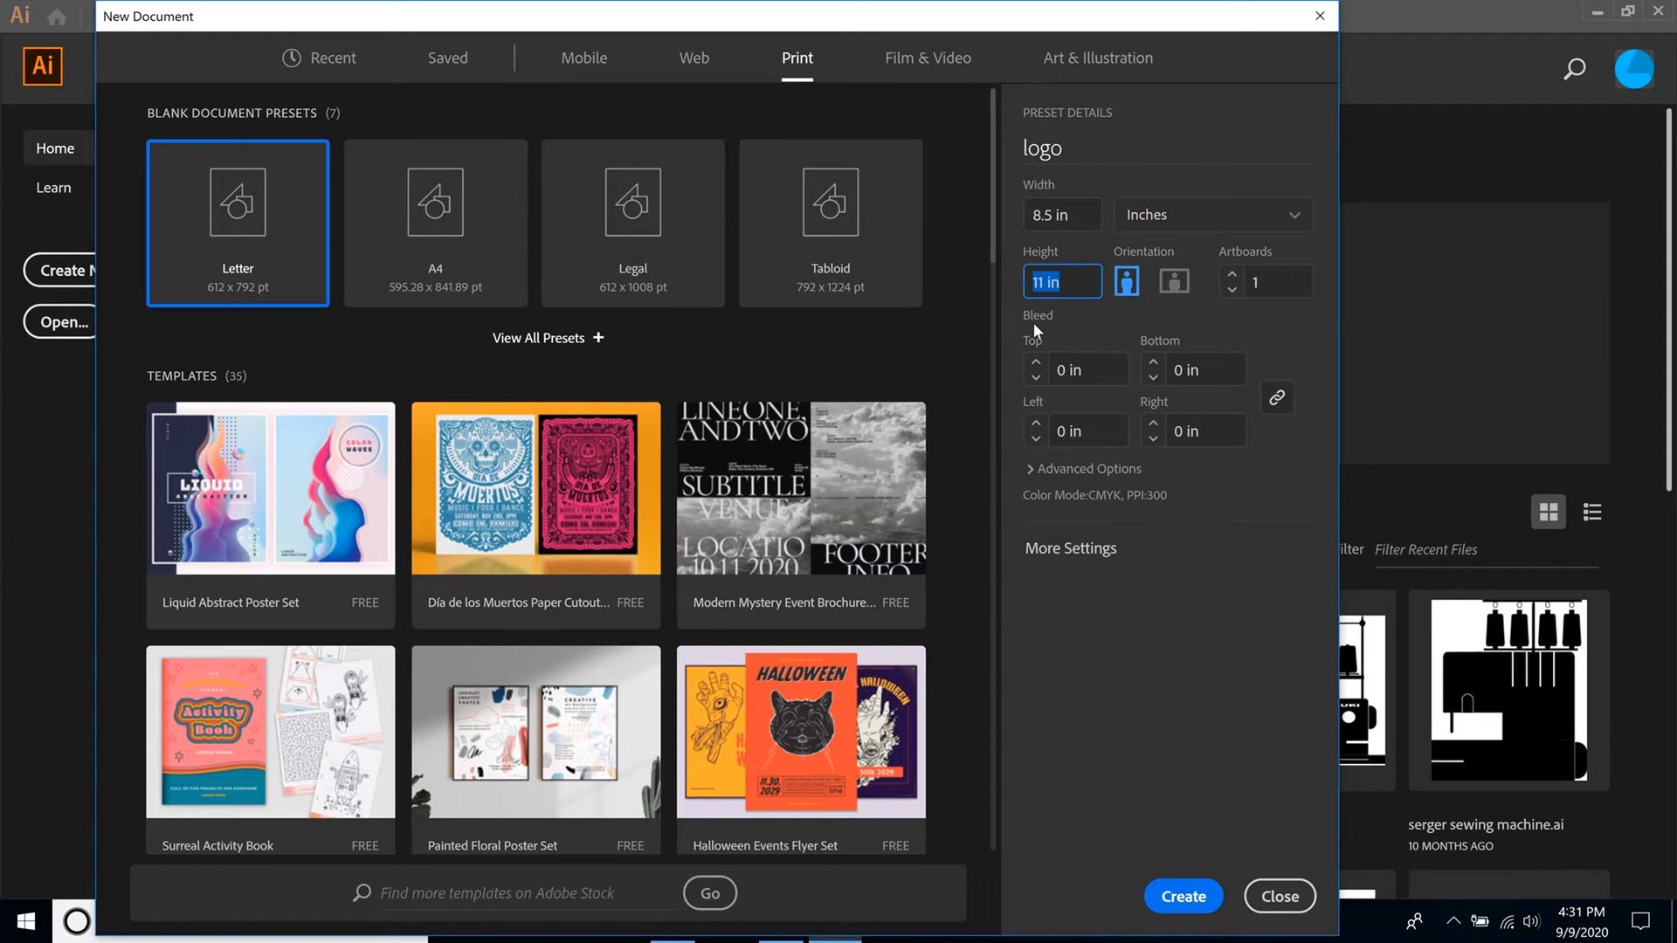
click(1037, 365)
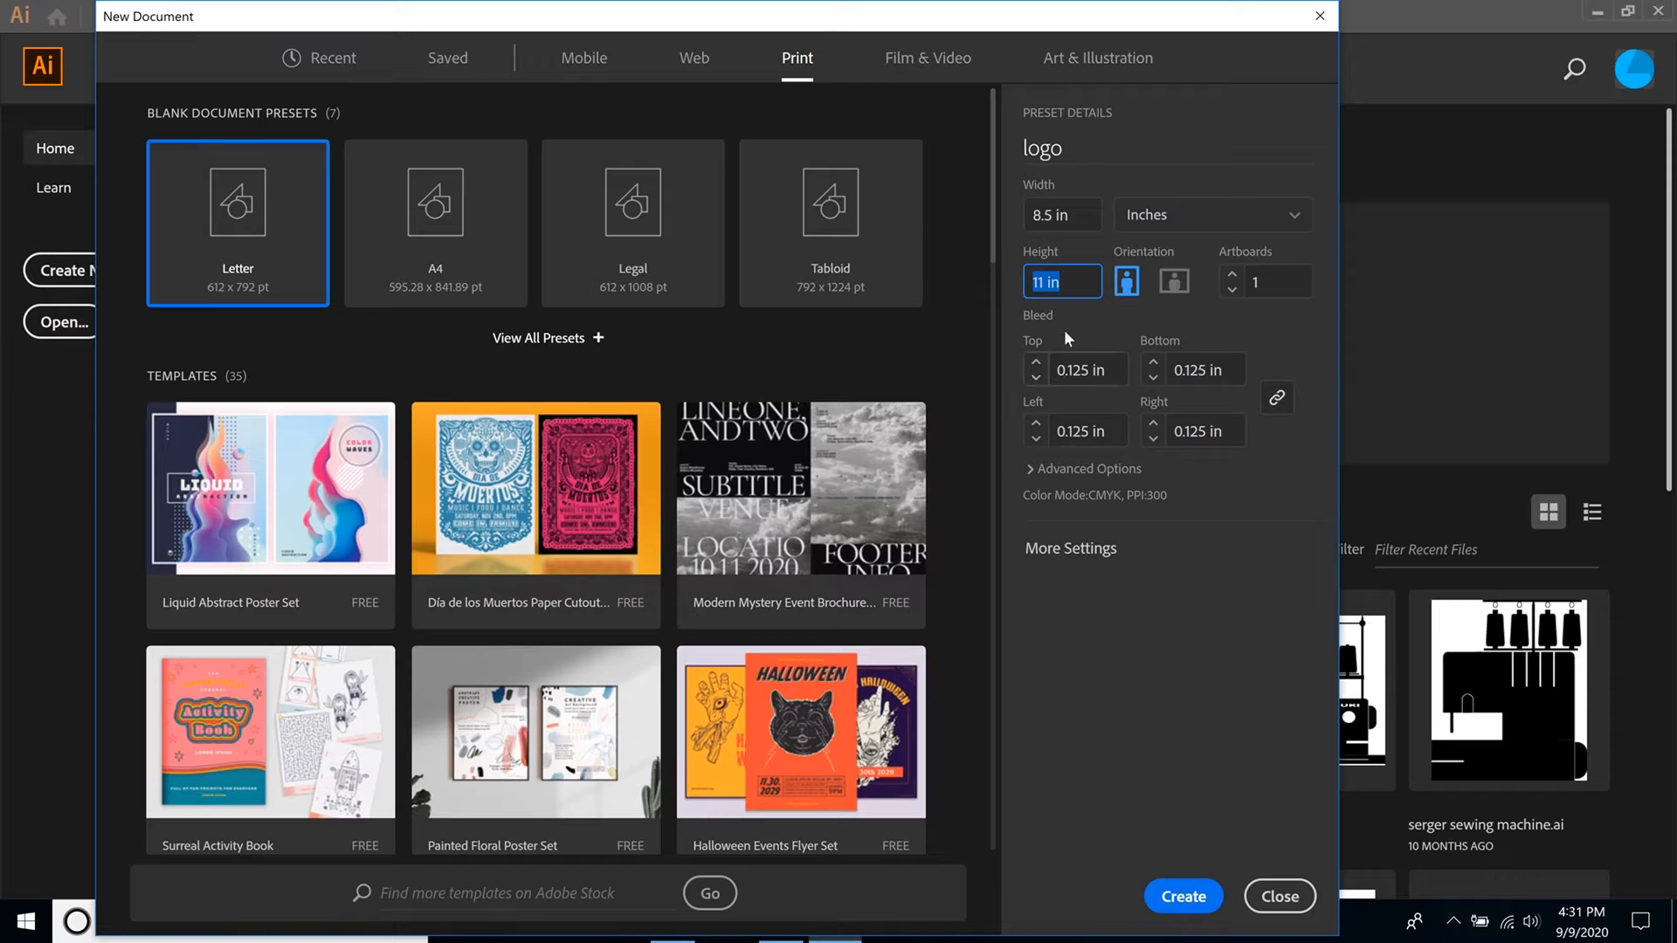
click(1036, 377)
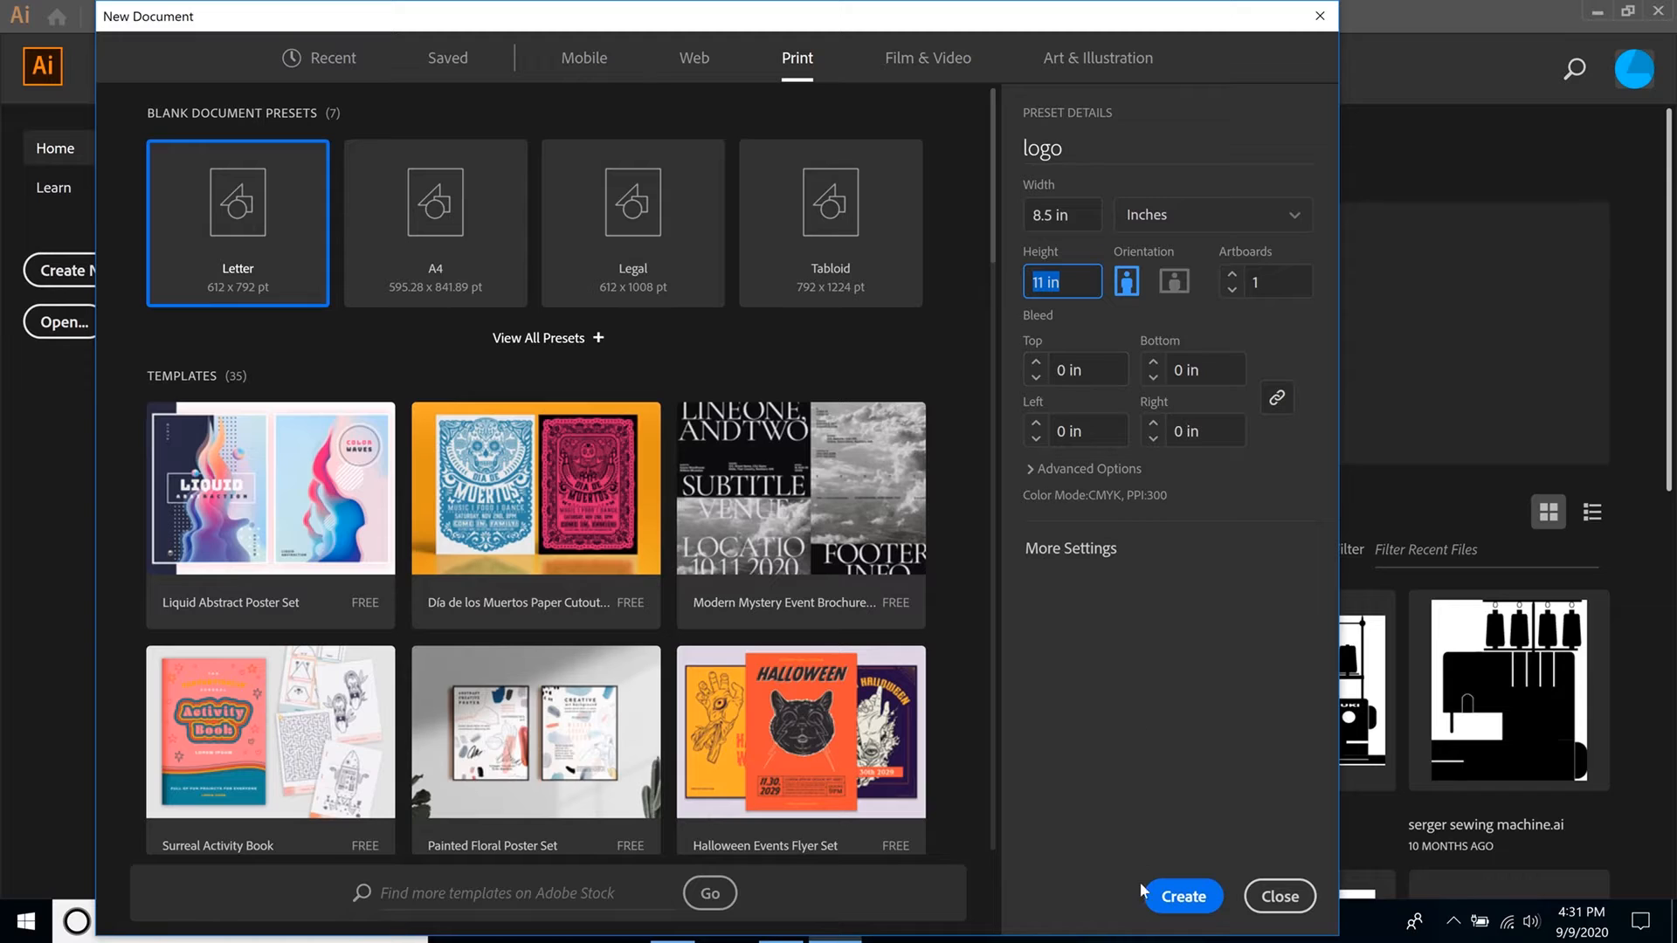
click(1188, 897)
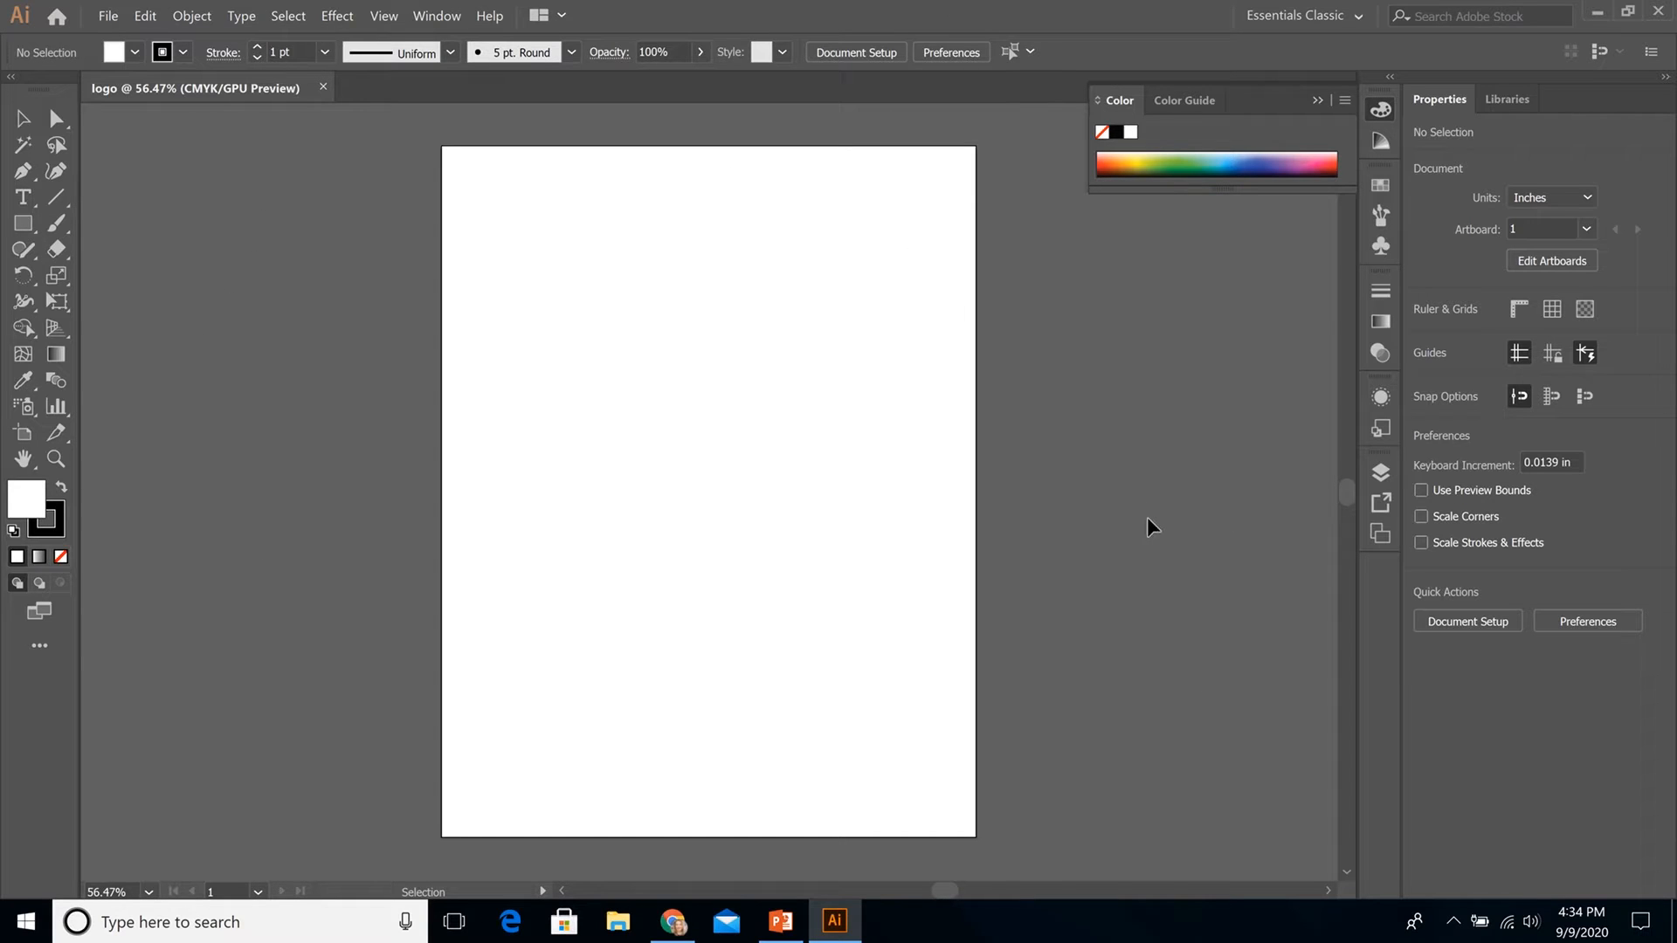
Choose the Essentials Classic workspace and activate the Direct Selection tool
click(1360, 20)
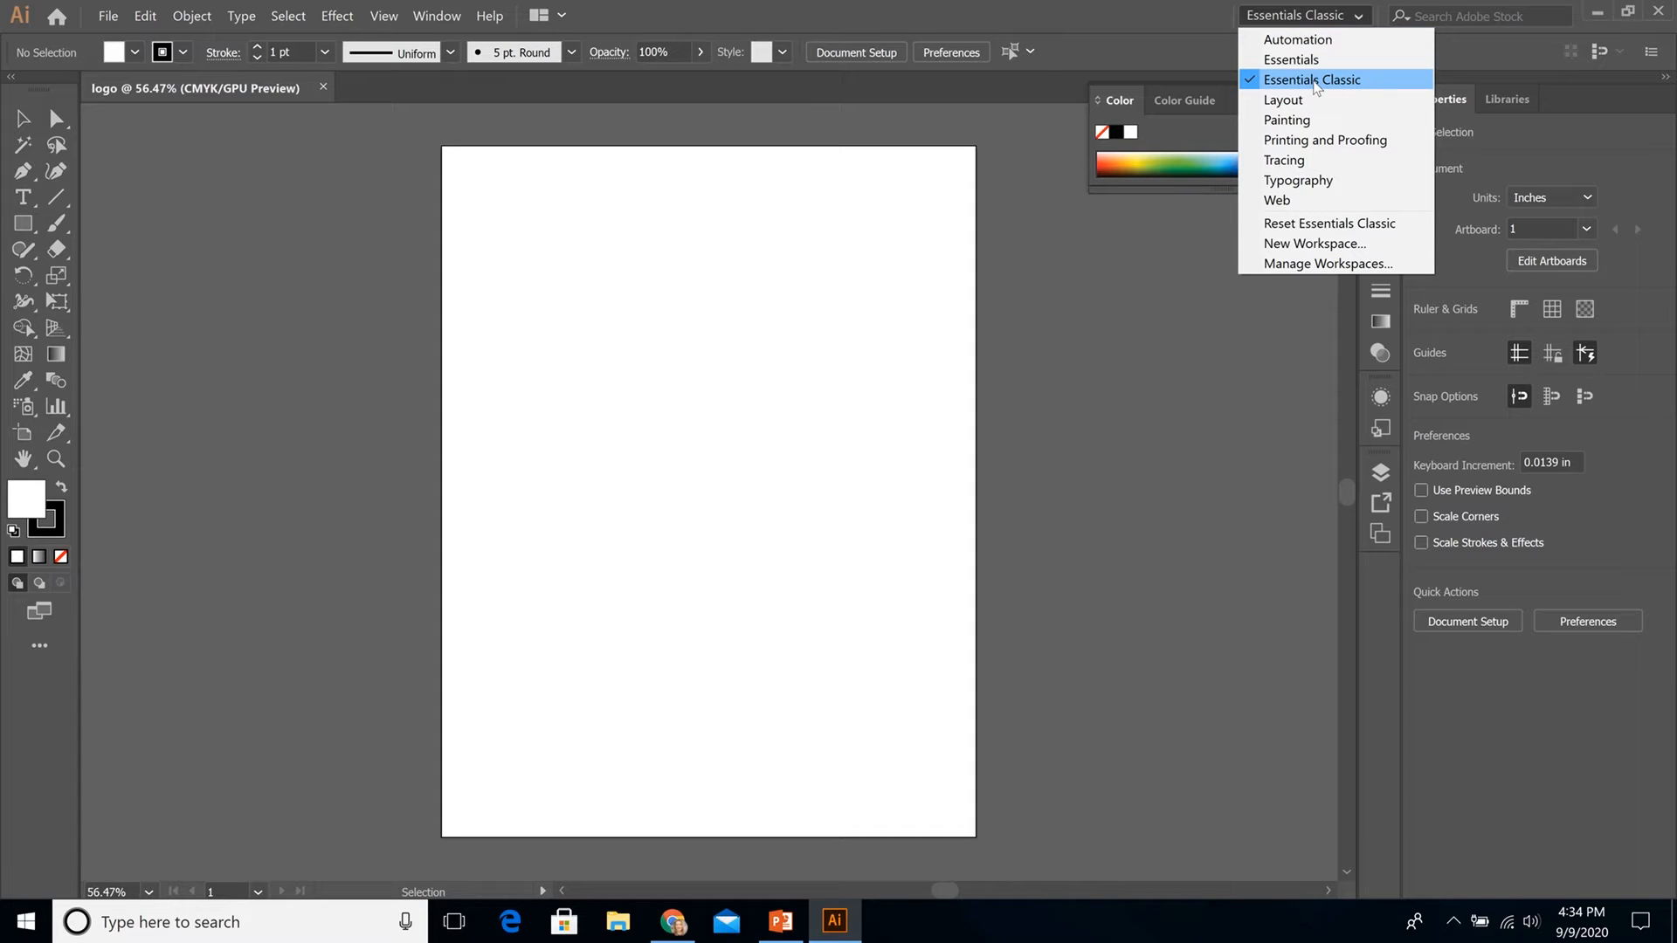
click(1312, 80)
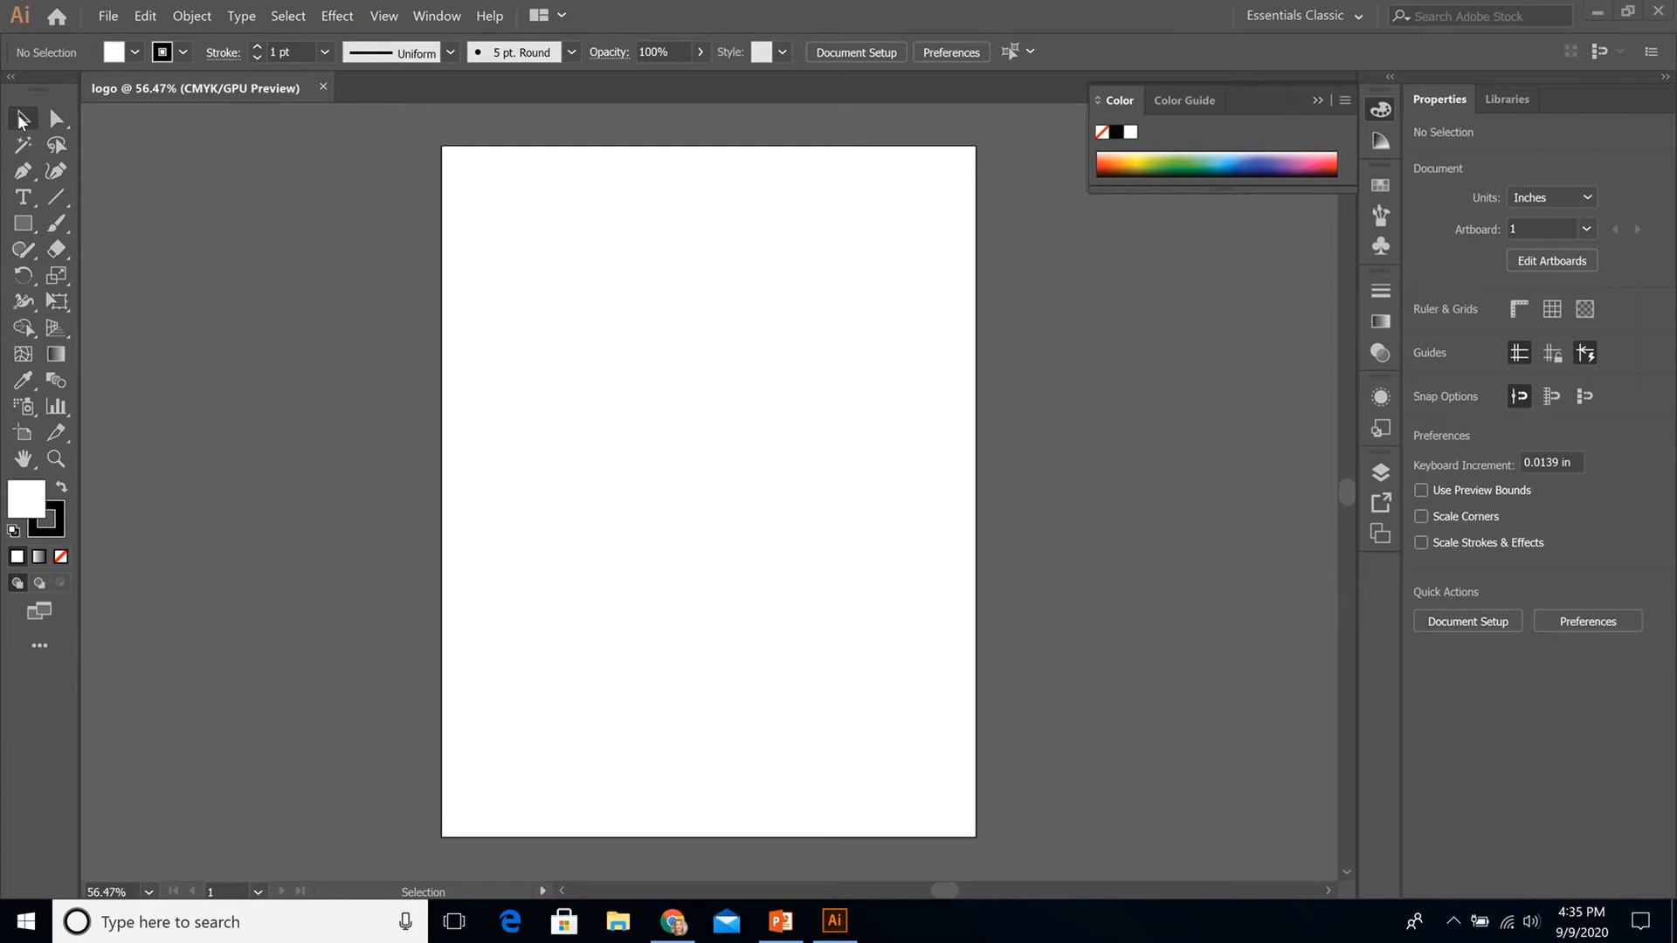
click(63, 128)
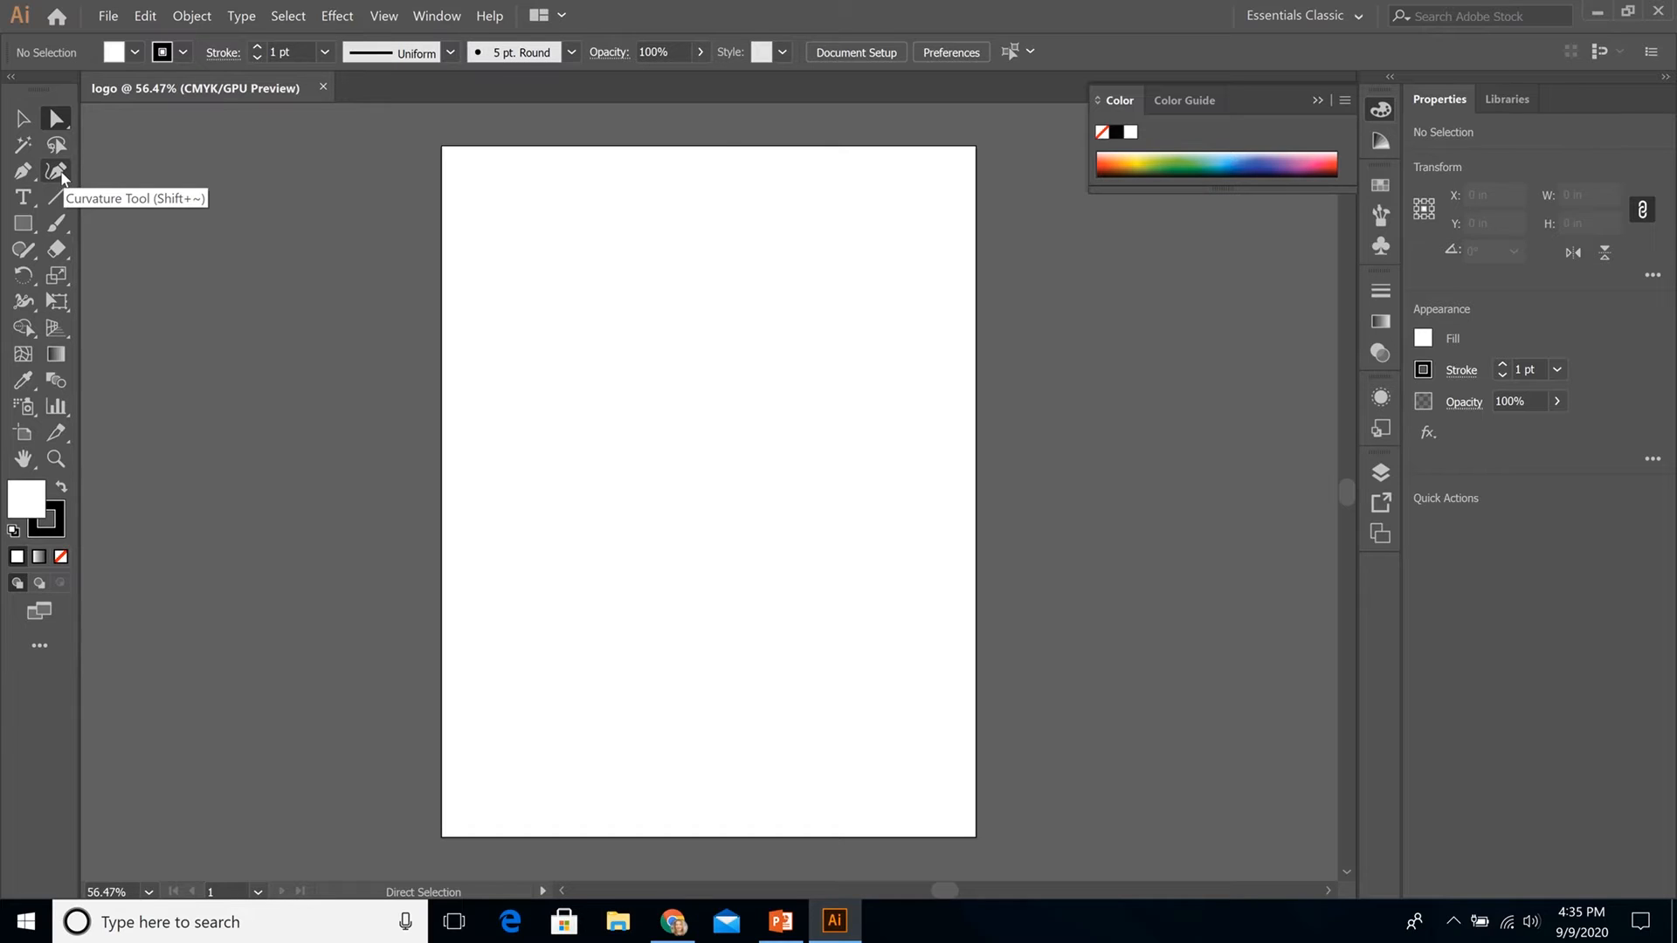
View the blank artboard at 100% and pan around it with the Hand tool
click(55, 462)
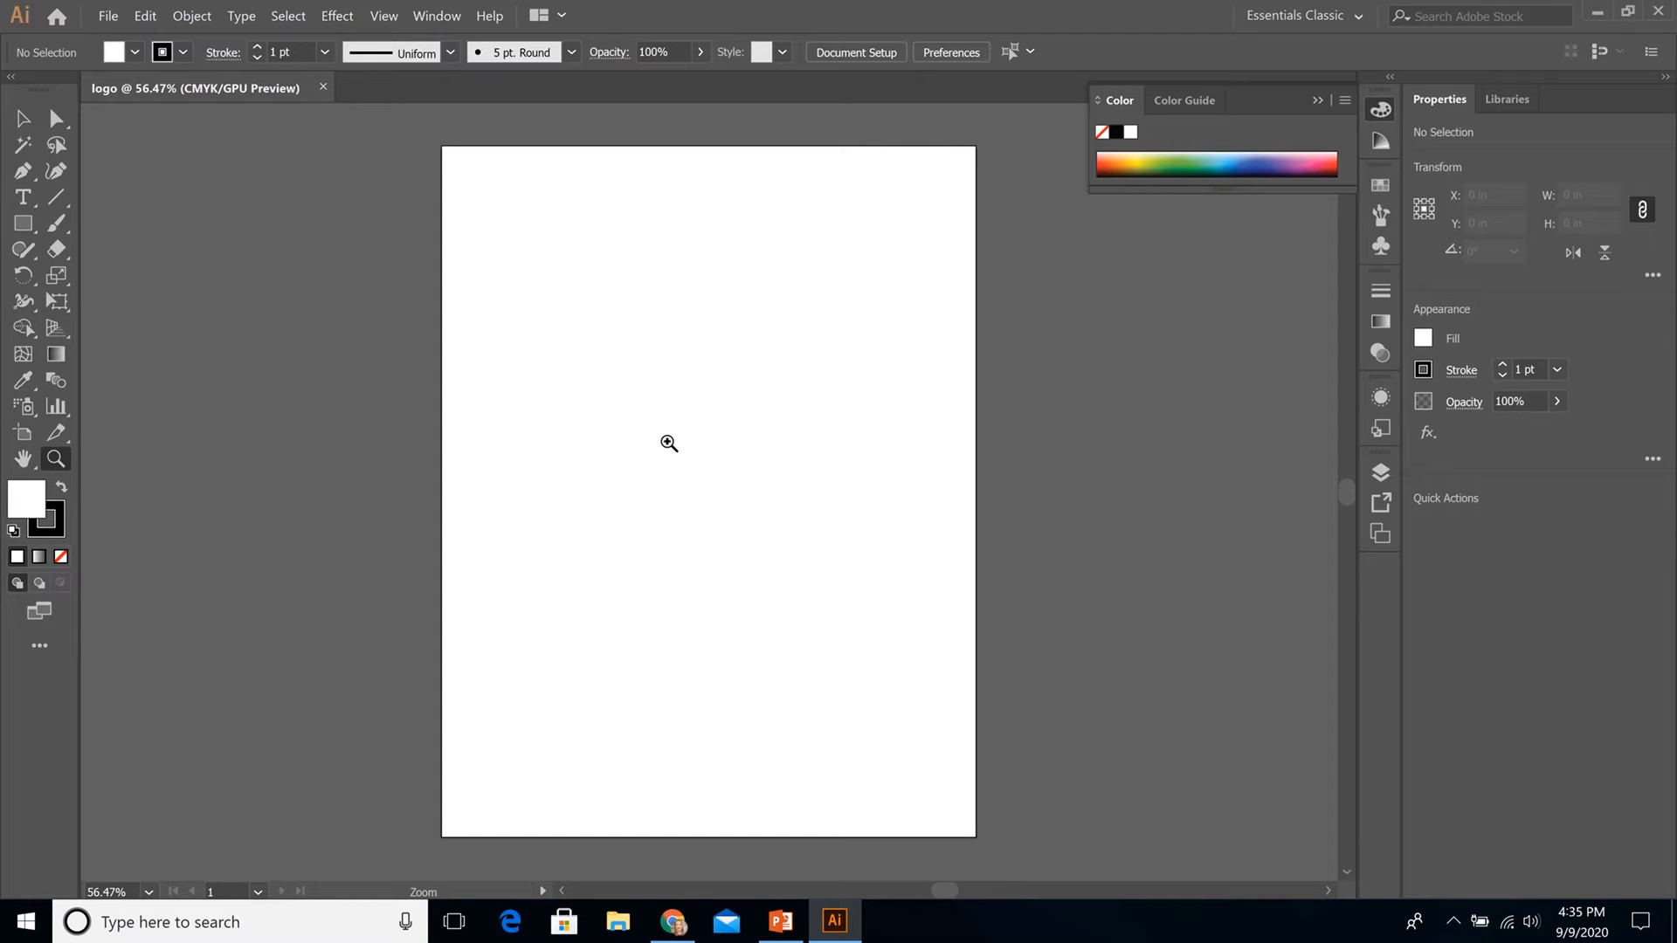
key(ctrl+1)
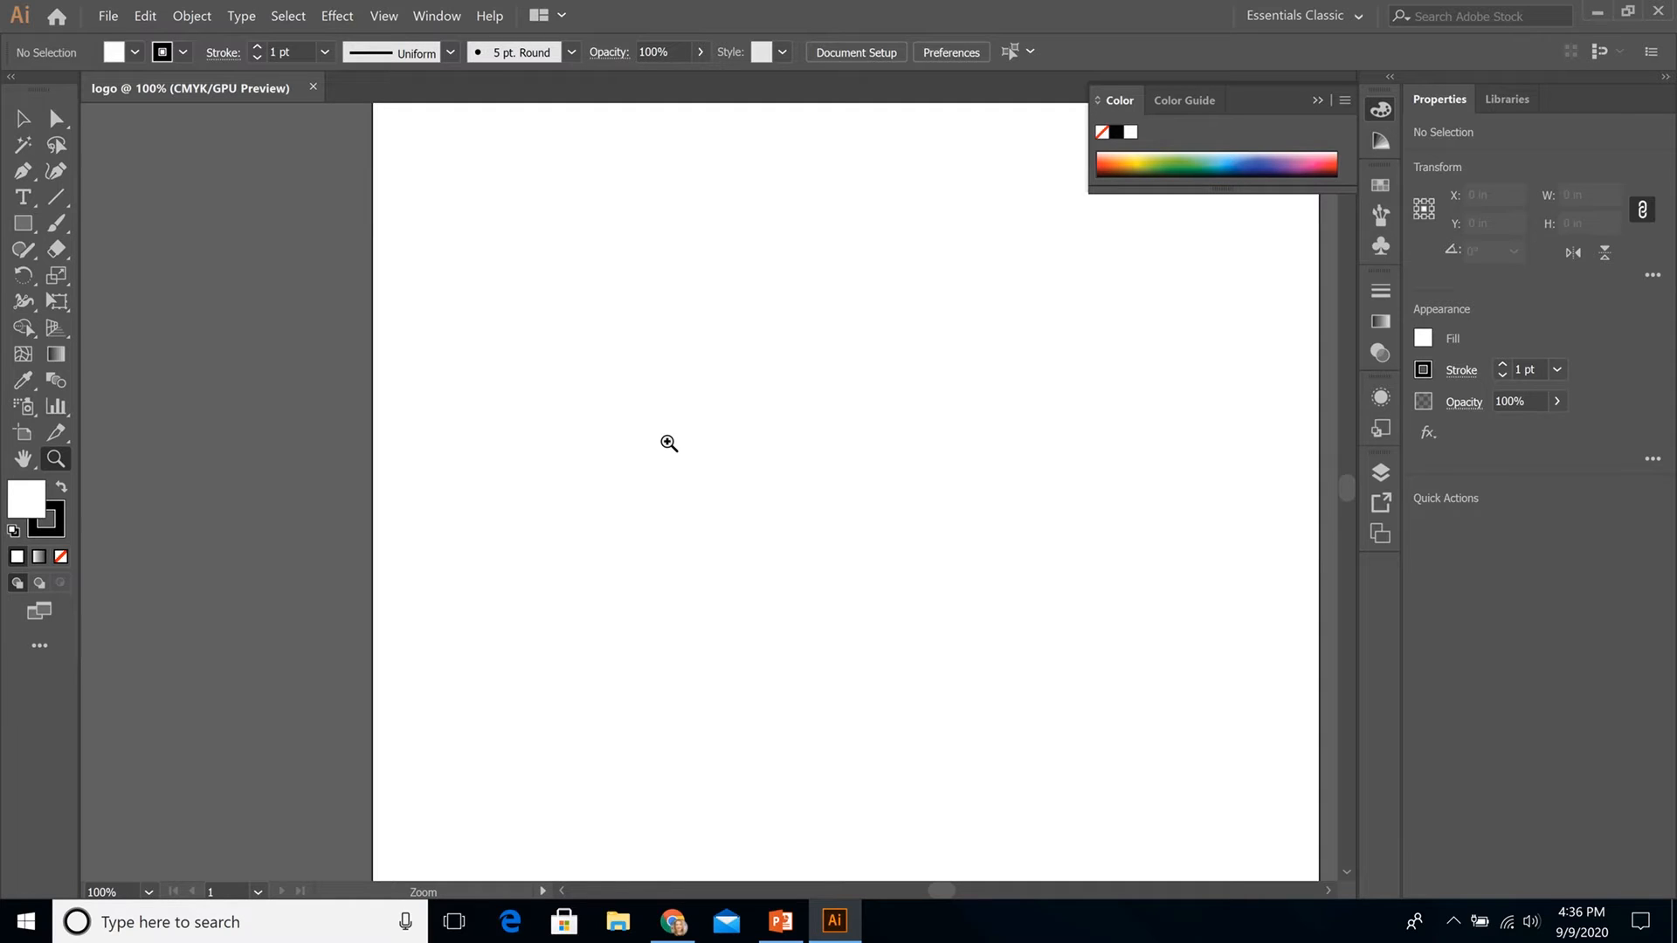
click(27, 459)
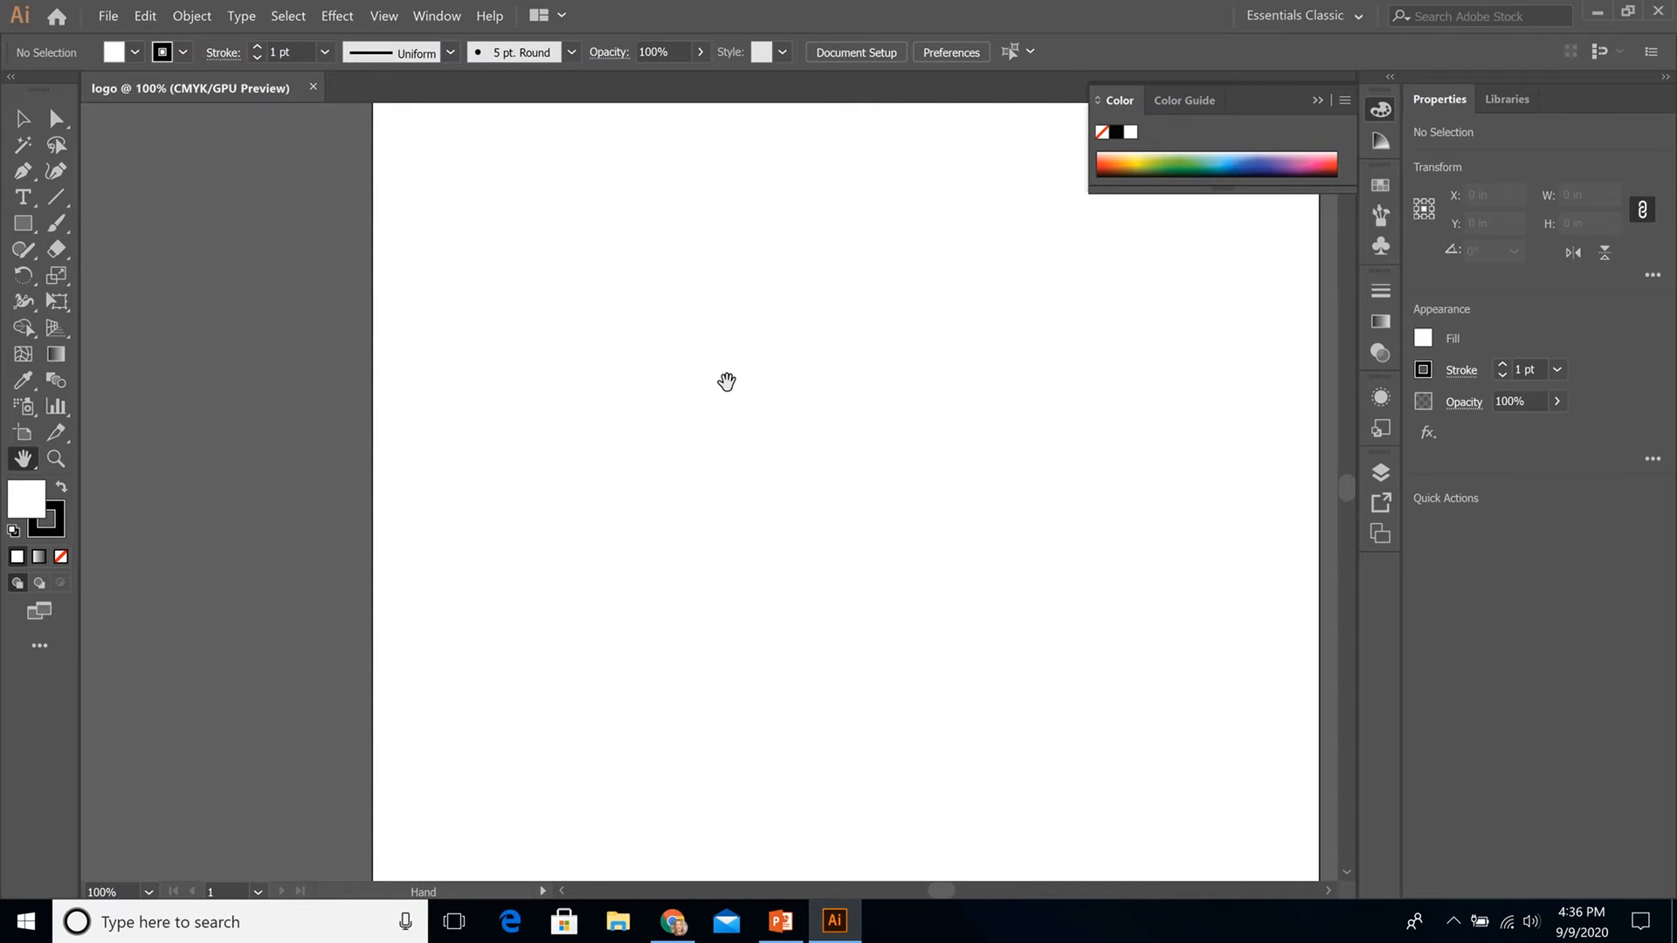
drag(723, 379, 706, 535)
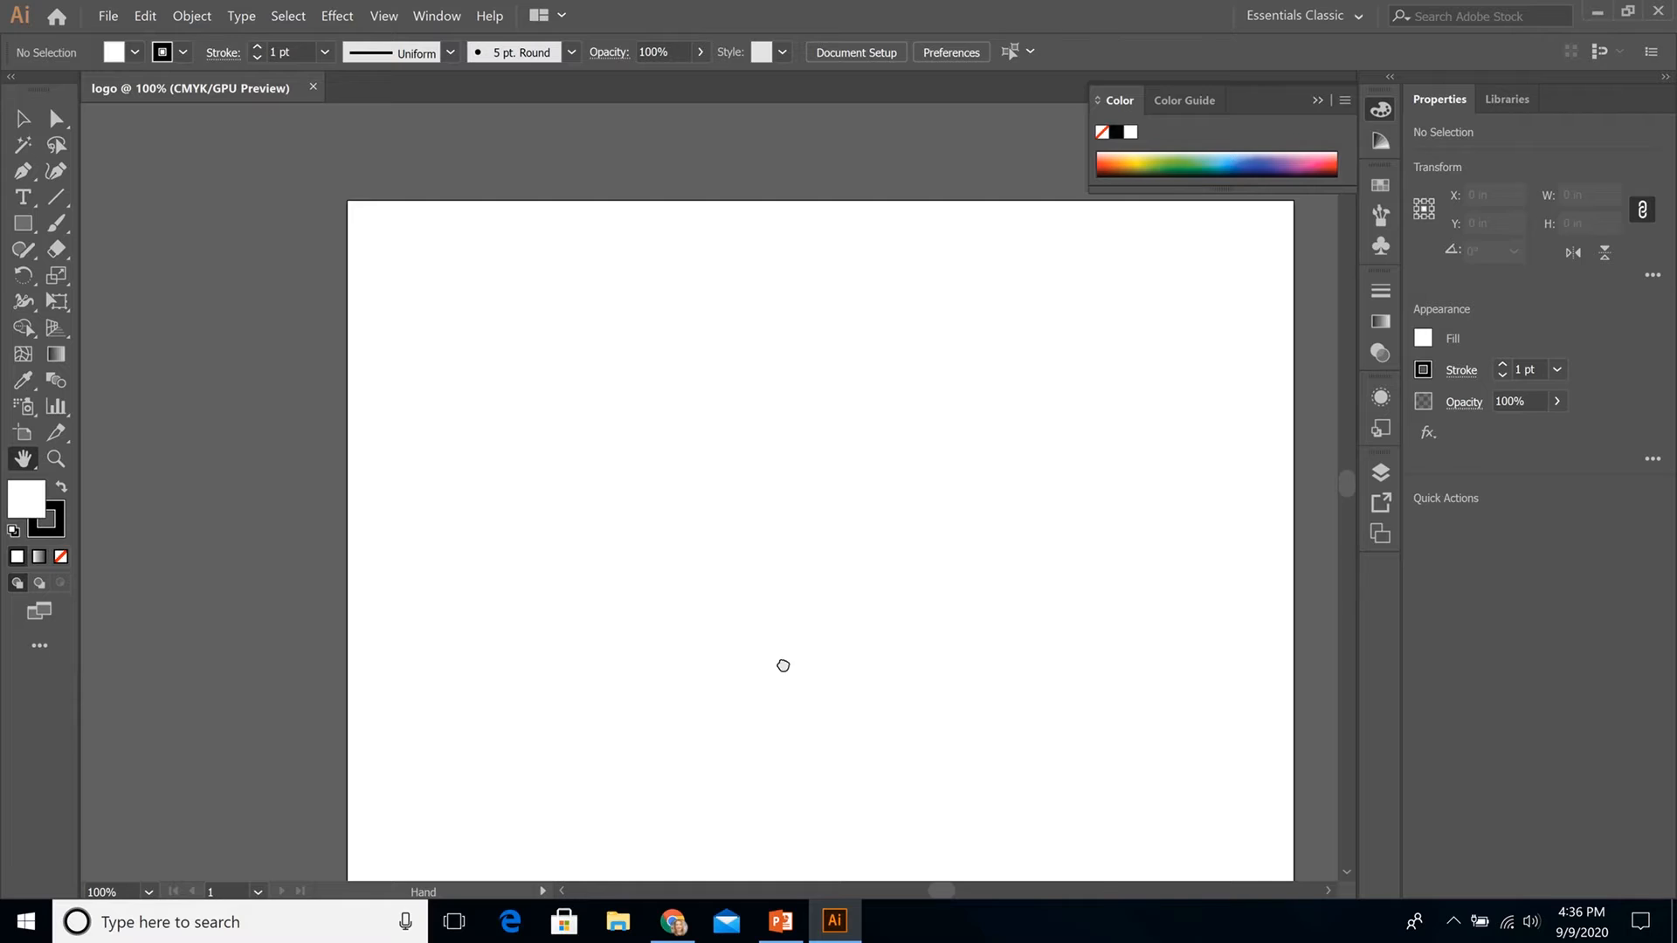
drag(783, 663, 606, 446)
drag(517, 614, 711, 498)
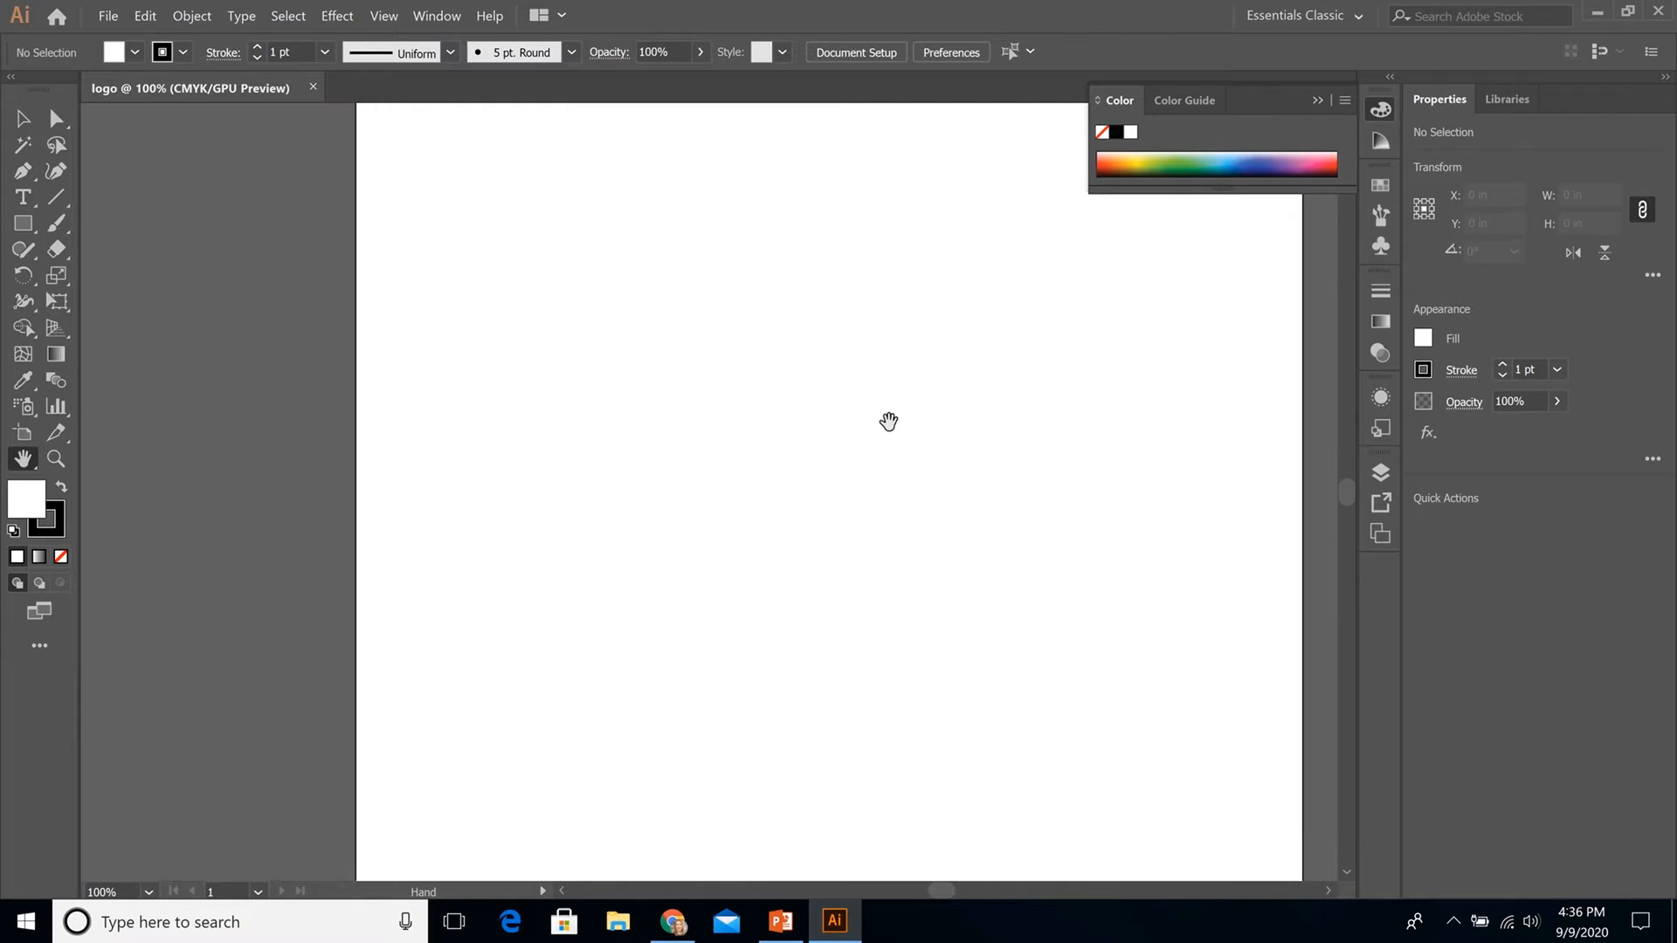
drag(888, 420, 704, 532)
Zoom in on the artboard to 150% with the Zoom tool, and fit everything back in the window
click(55, 459)
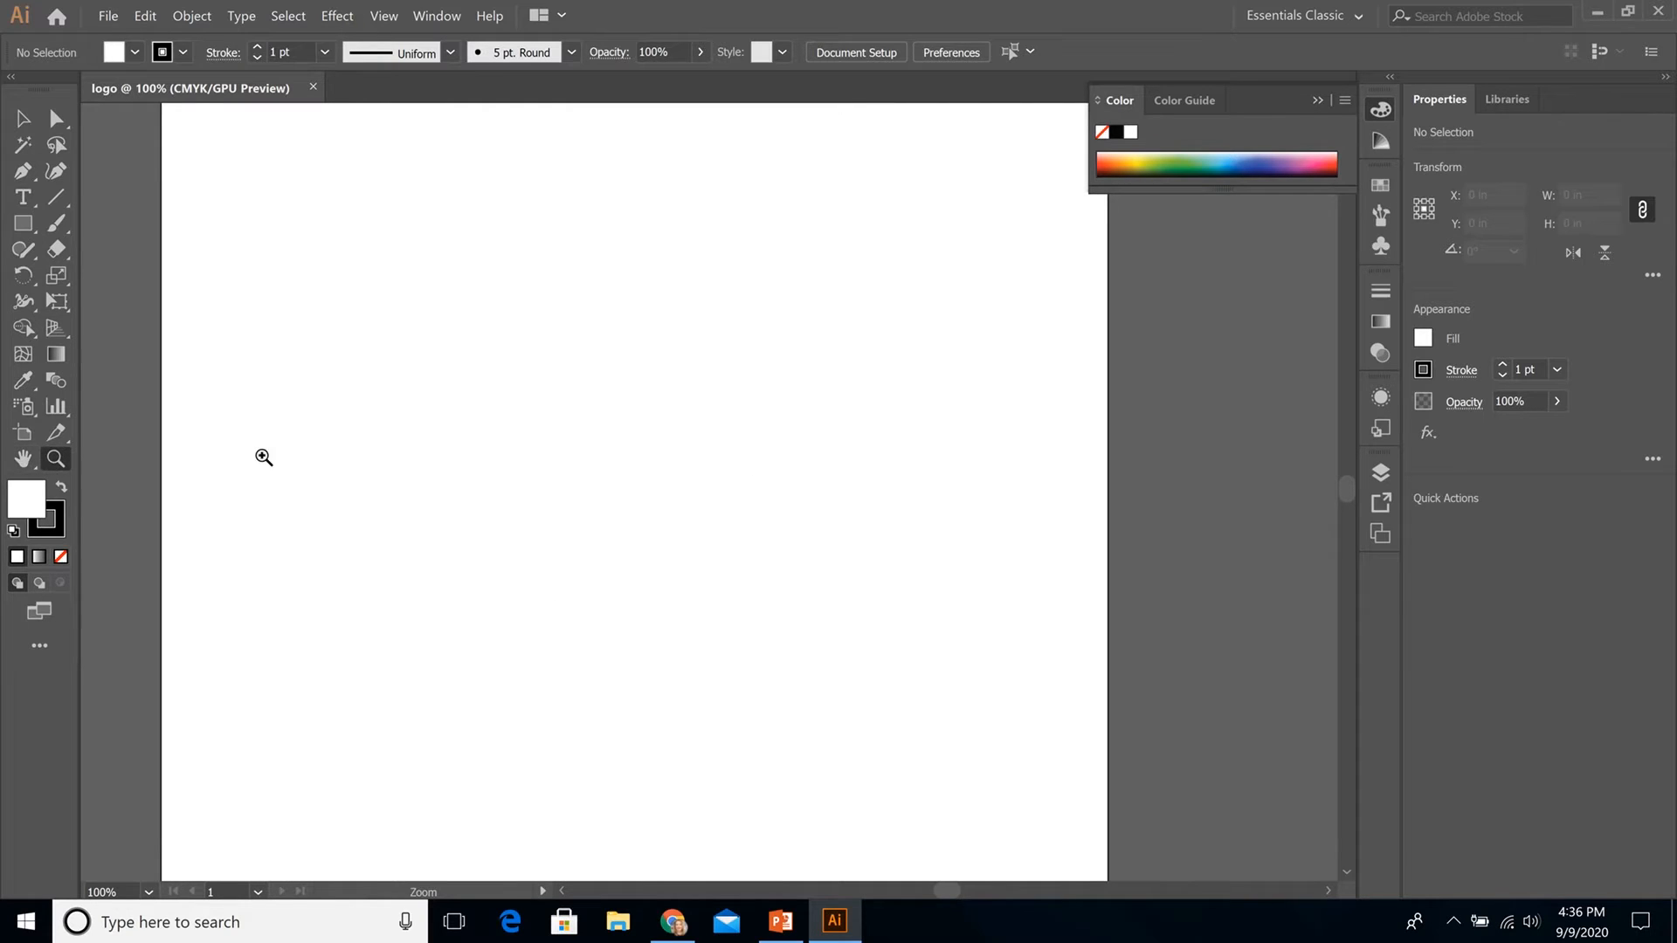
click(599, 457)
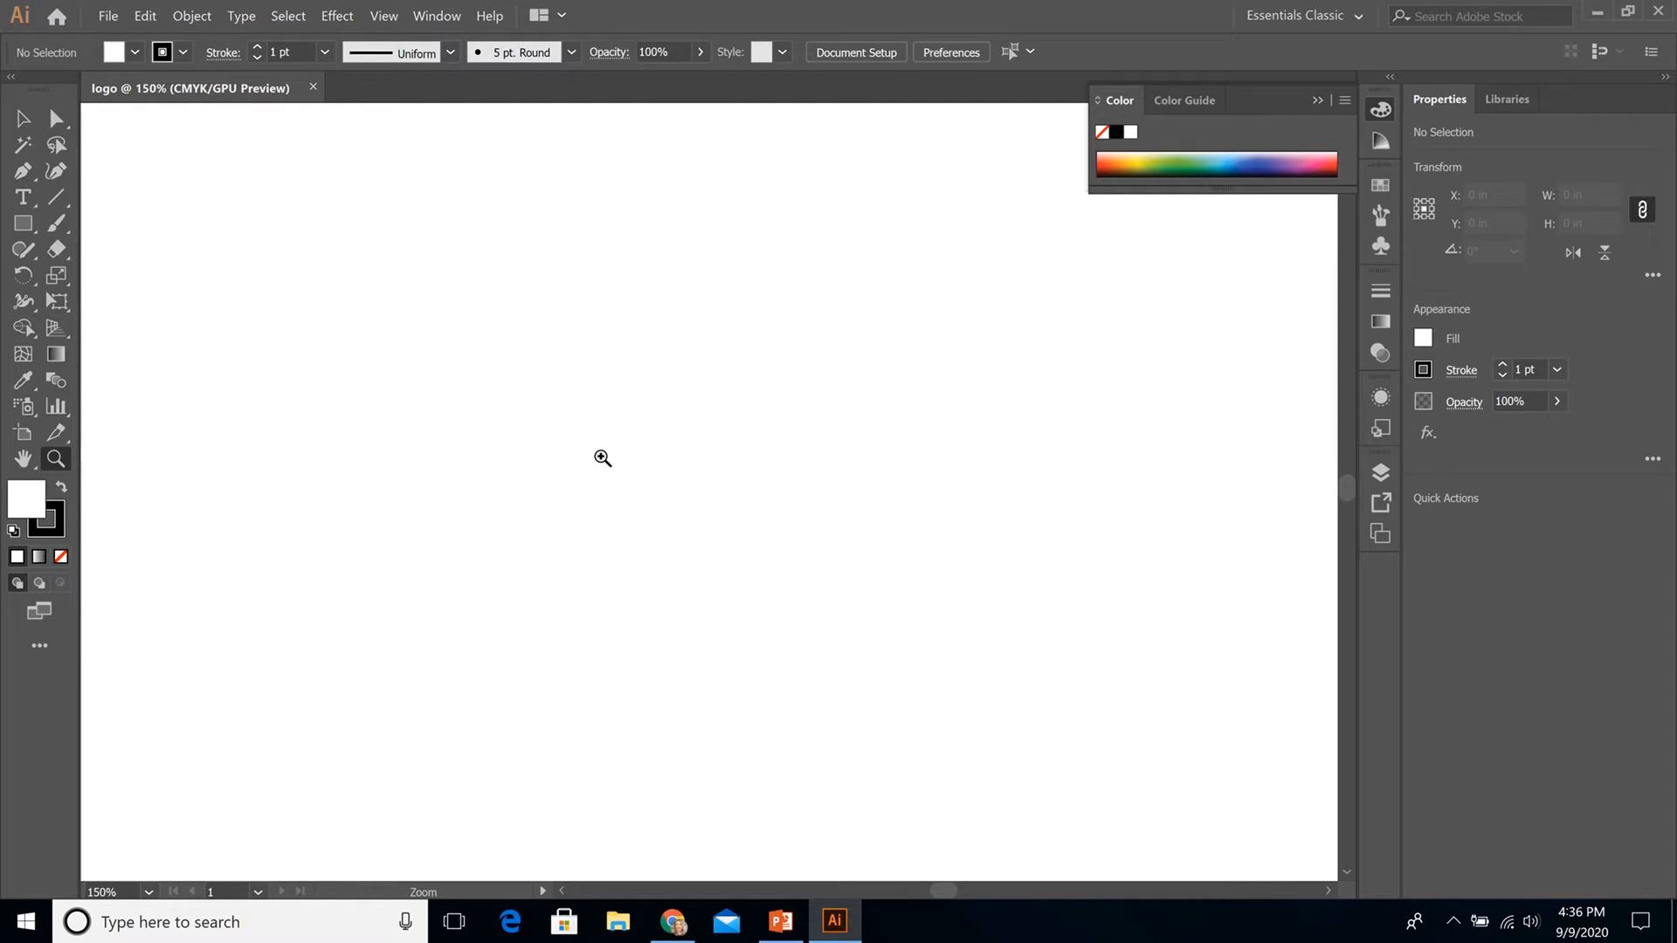
key(ctrl+alt)
key(ctrl+alt+0)
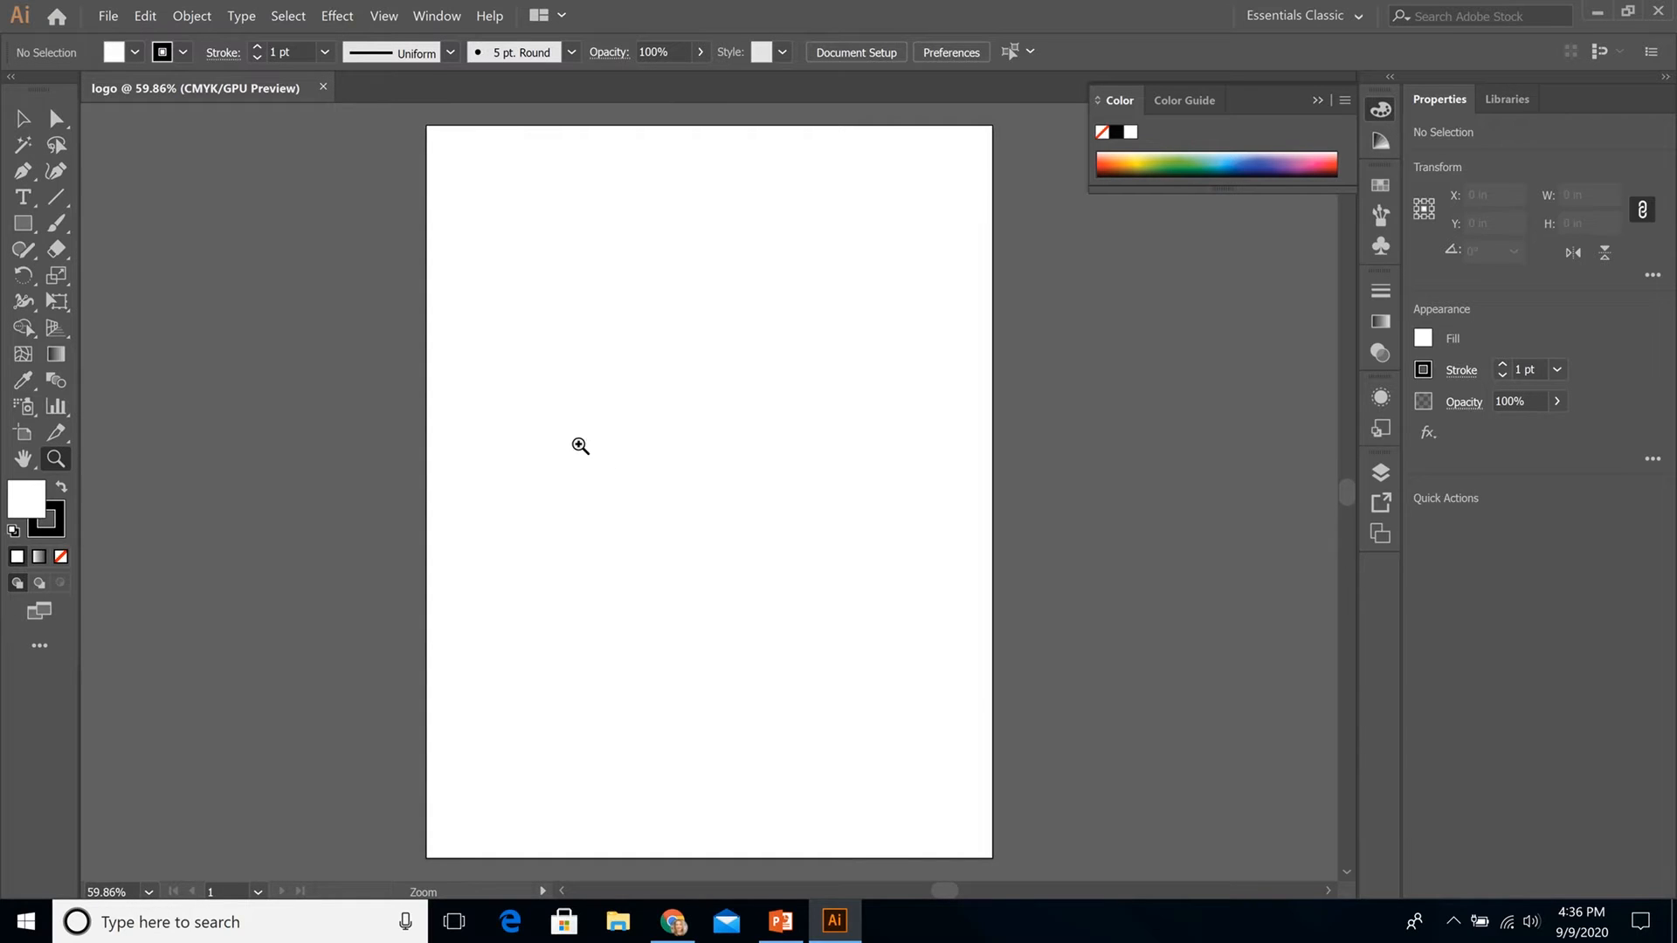
click(384, 17)
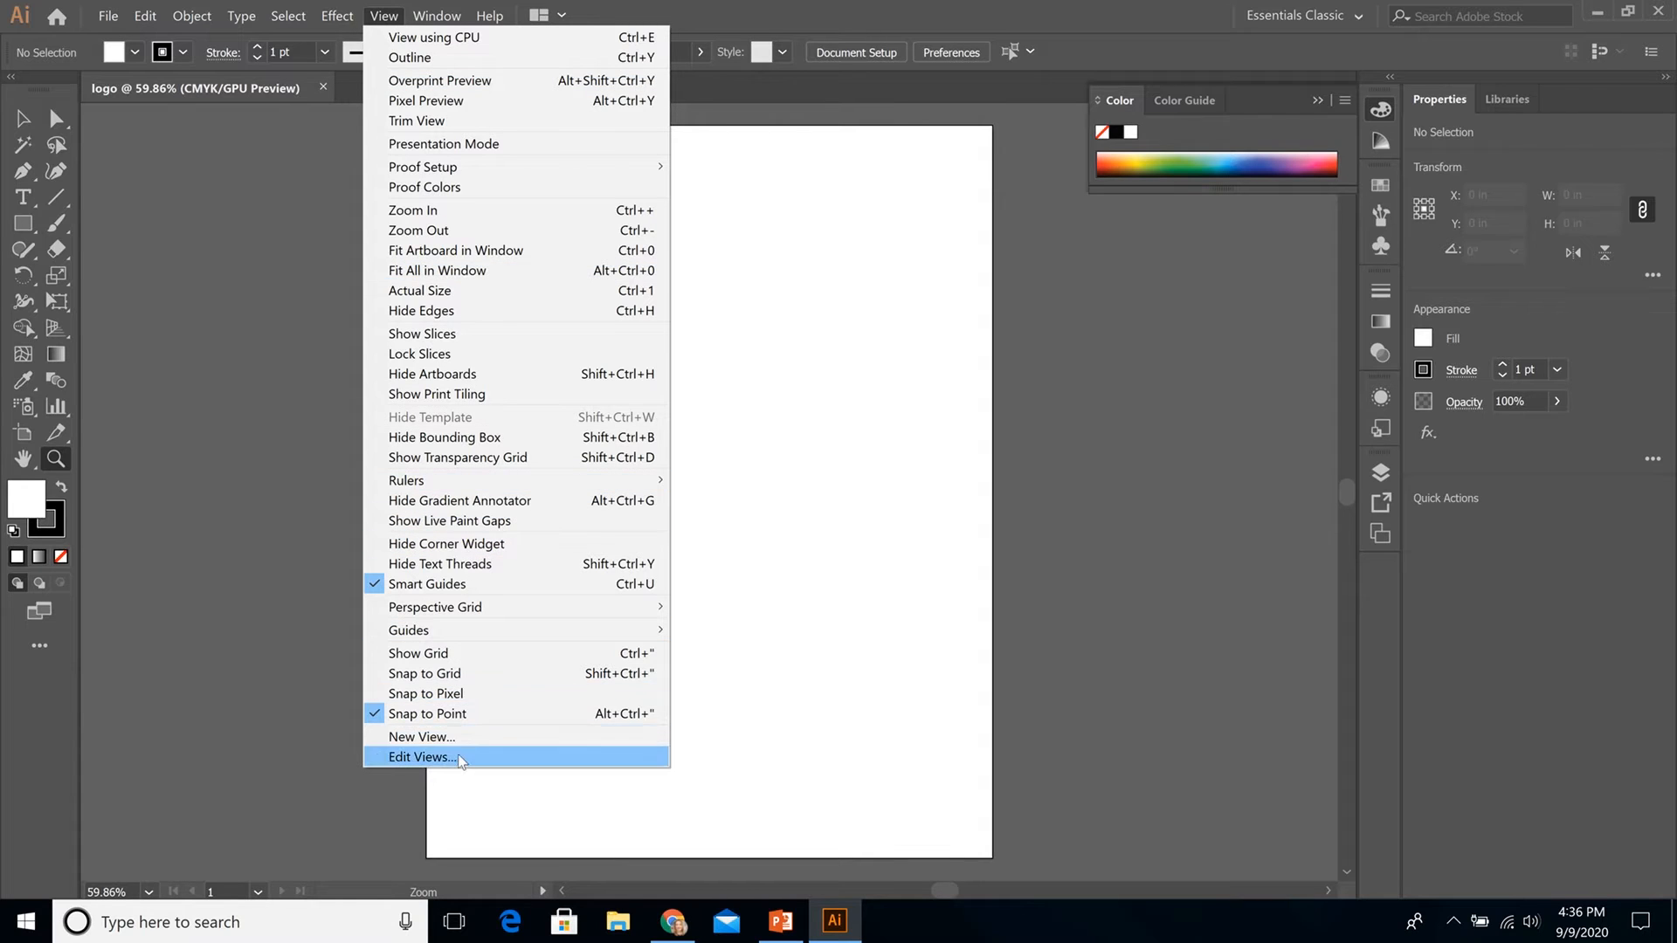
mouse_move(452, 636)
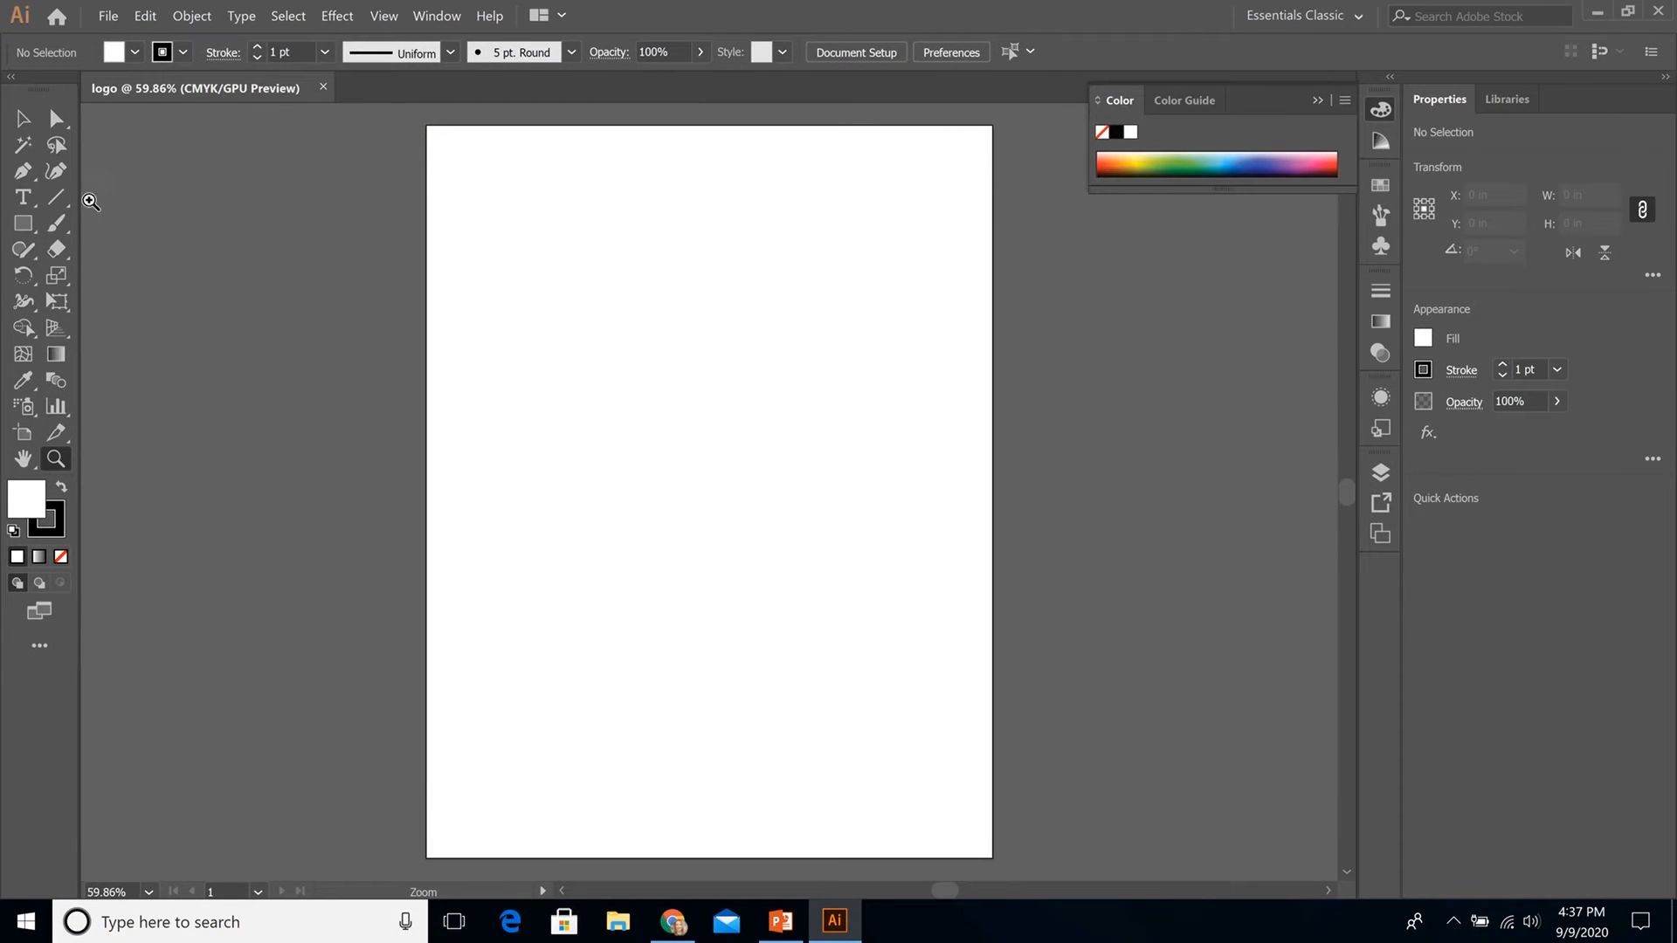
Use the Type tool to add the point text KH in the upper part of the artboard
click(23, 198)
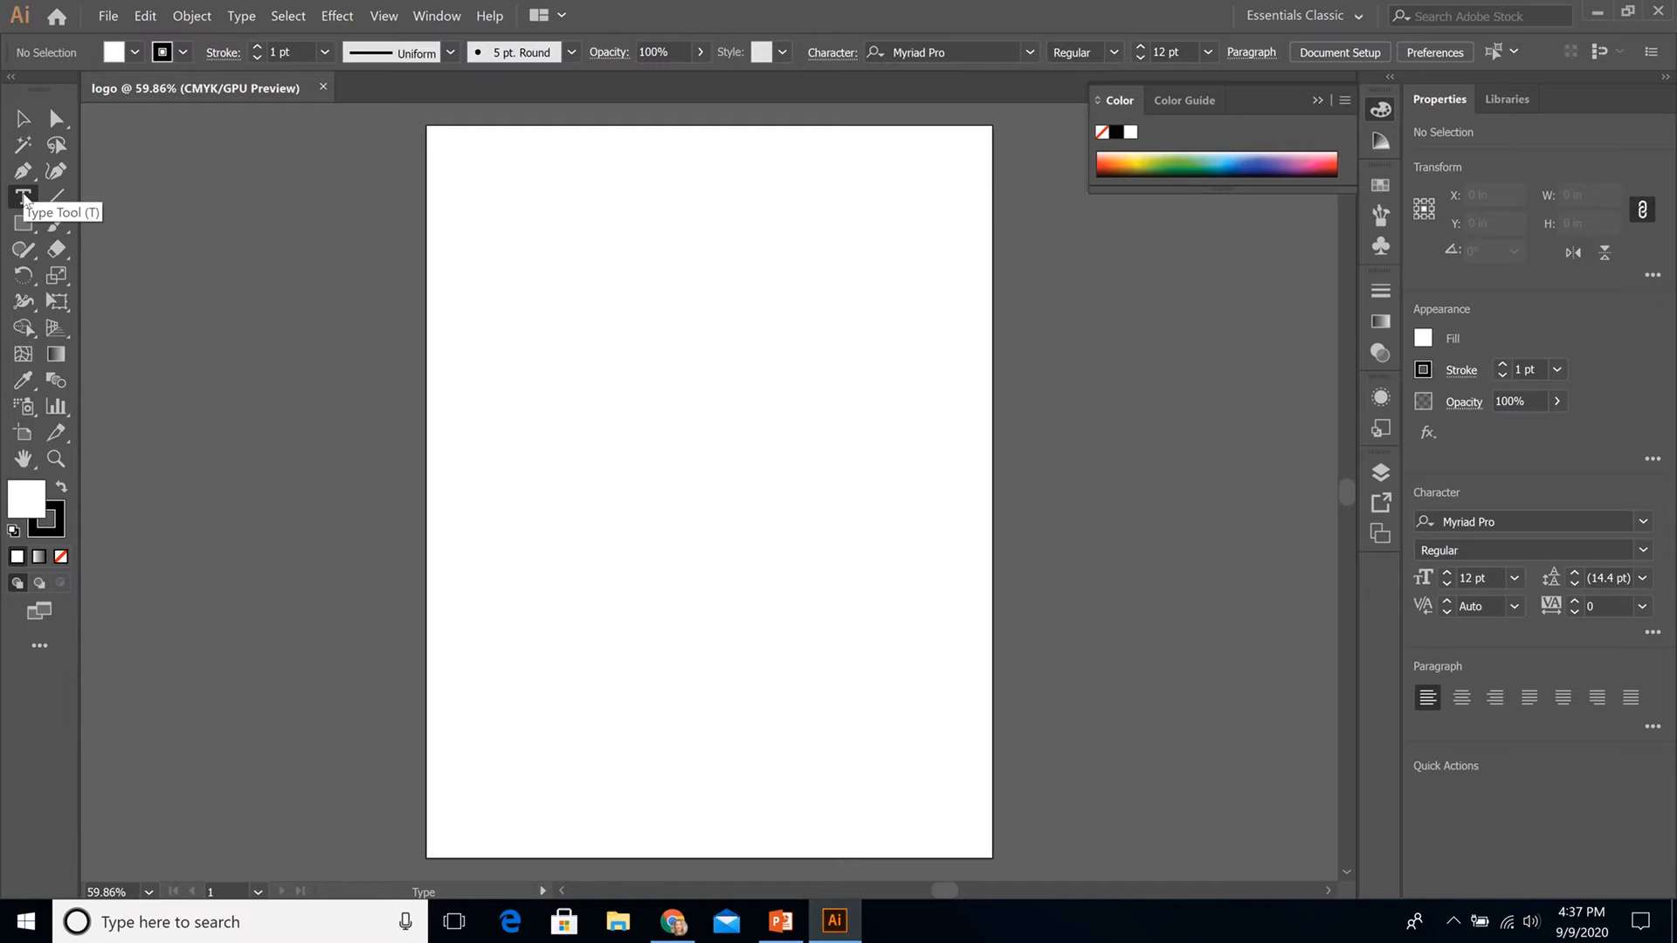
click(24, 199)
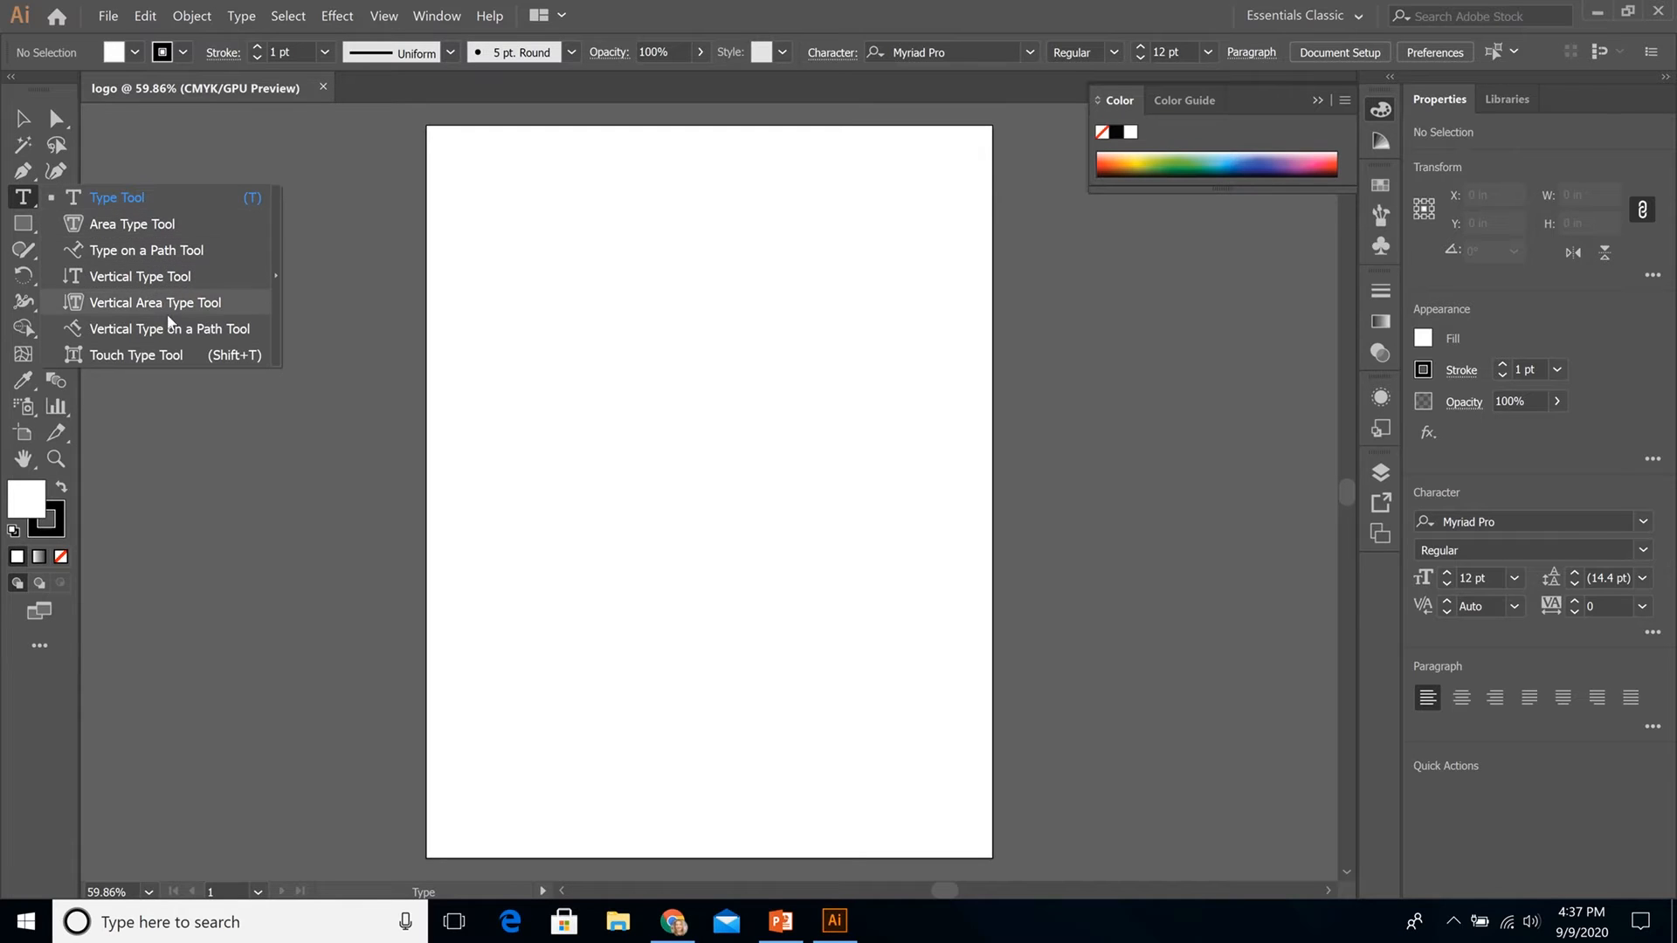
click(107, 201)
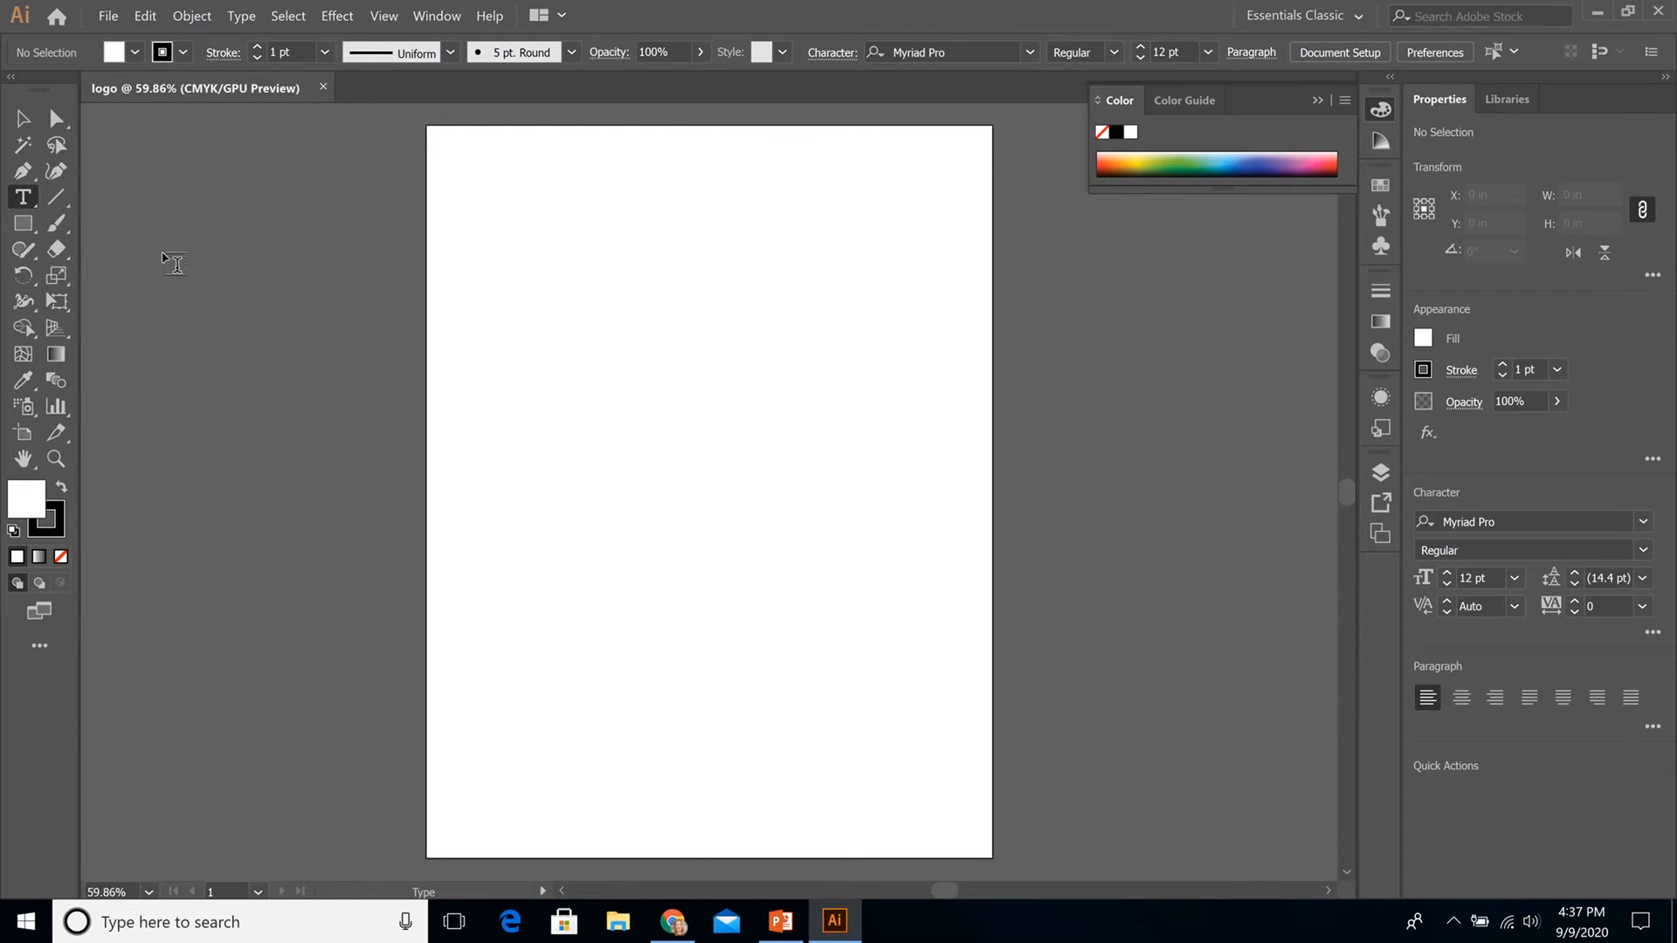
click(595, 330)
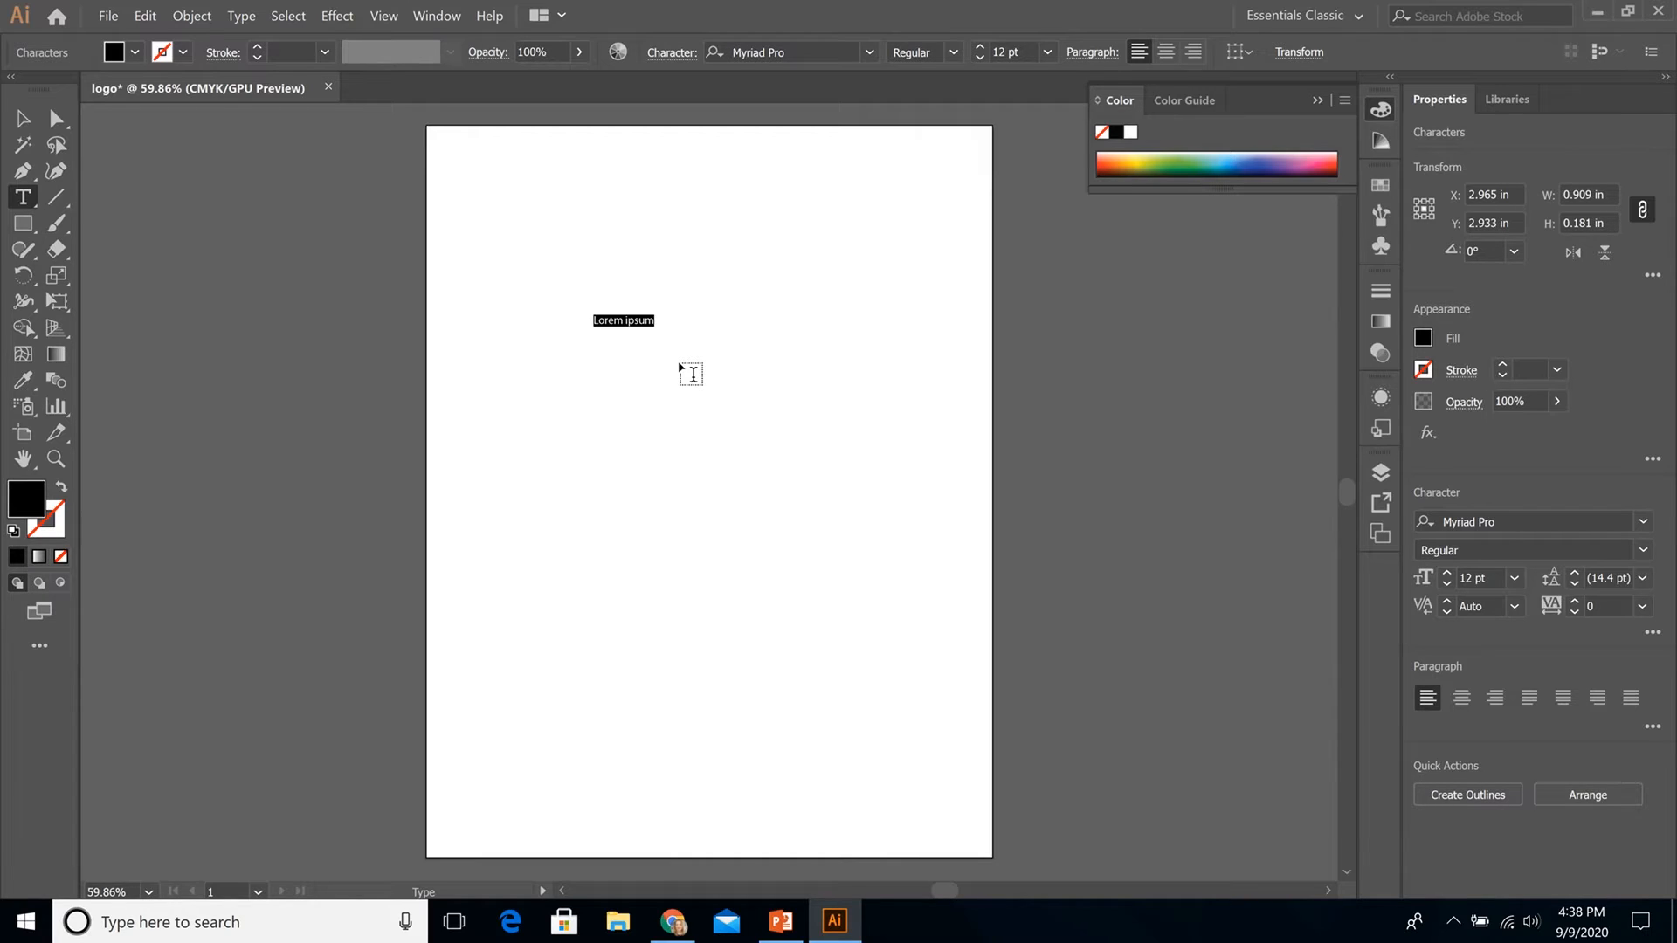
text(KH)
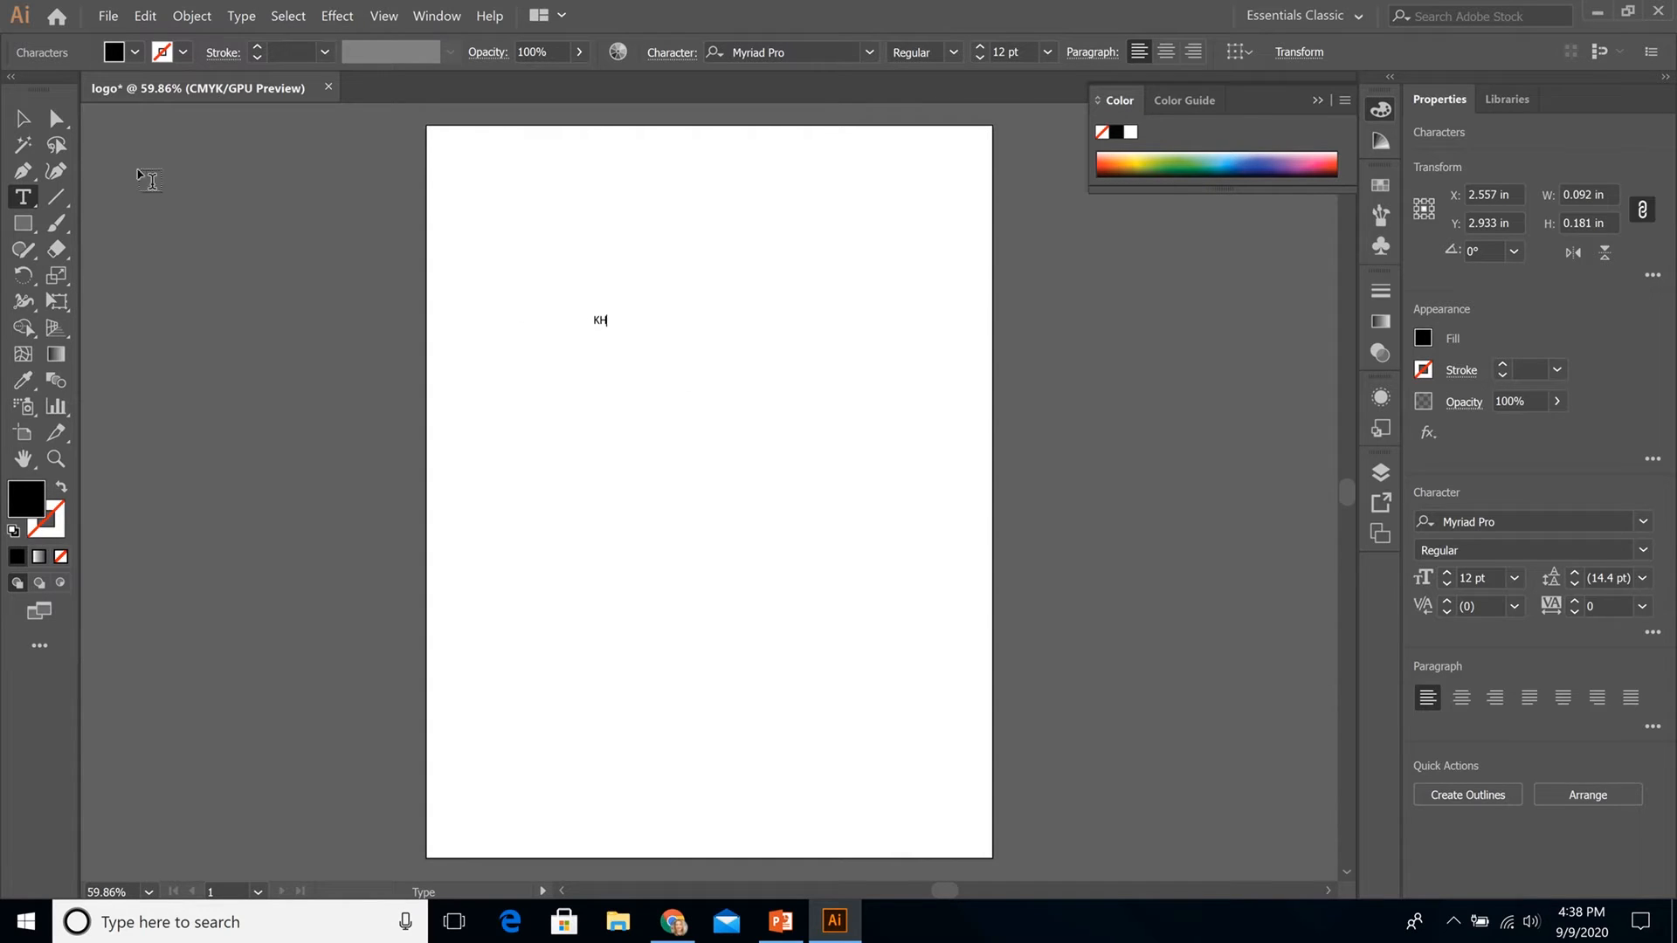
Place a second point text object below and to the right of KH, keeping the placeholder text Lorem ipsum
click(25, 201)
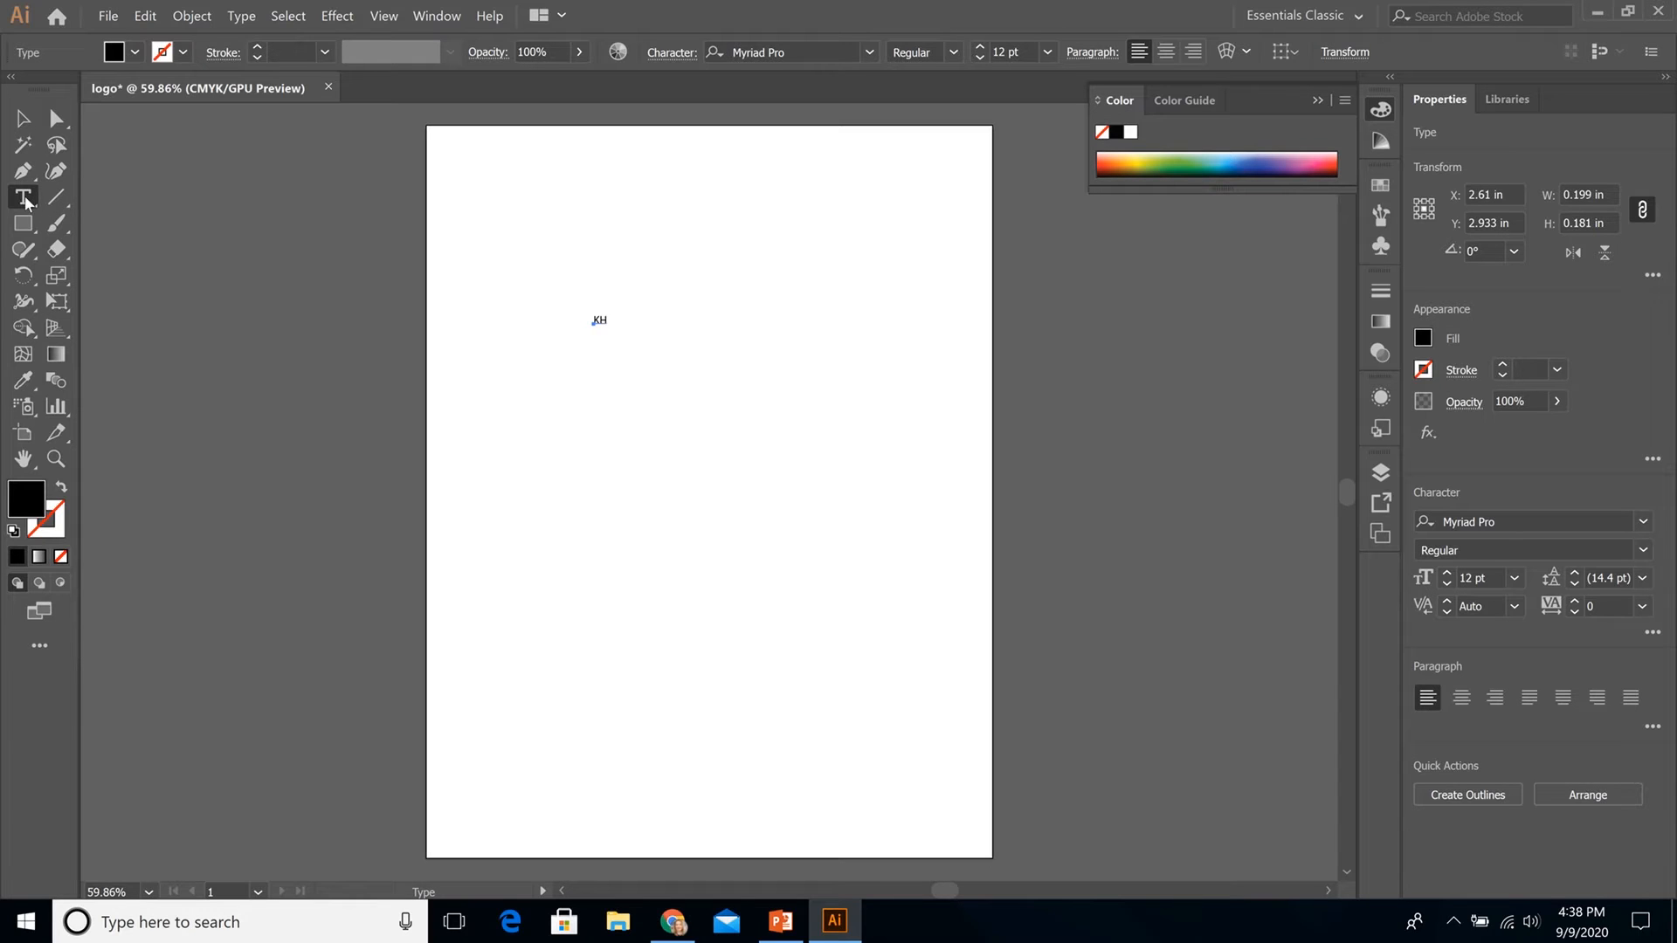
click(690, 419)
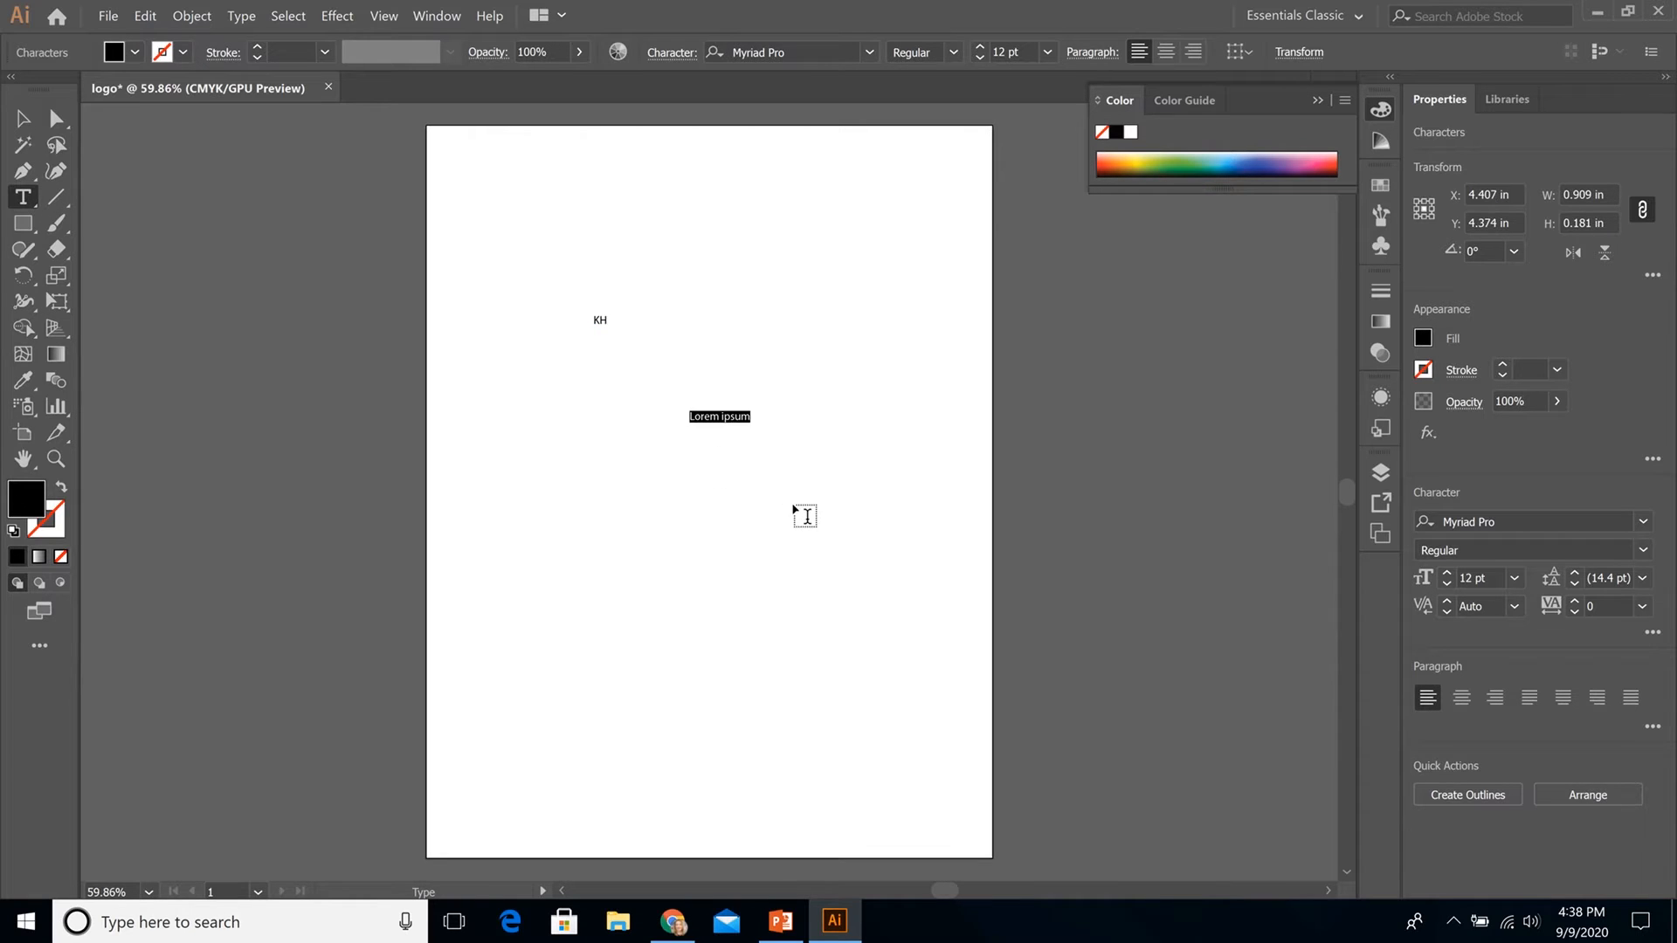
key(Escape)
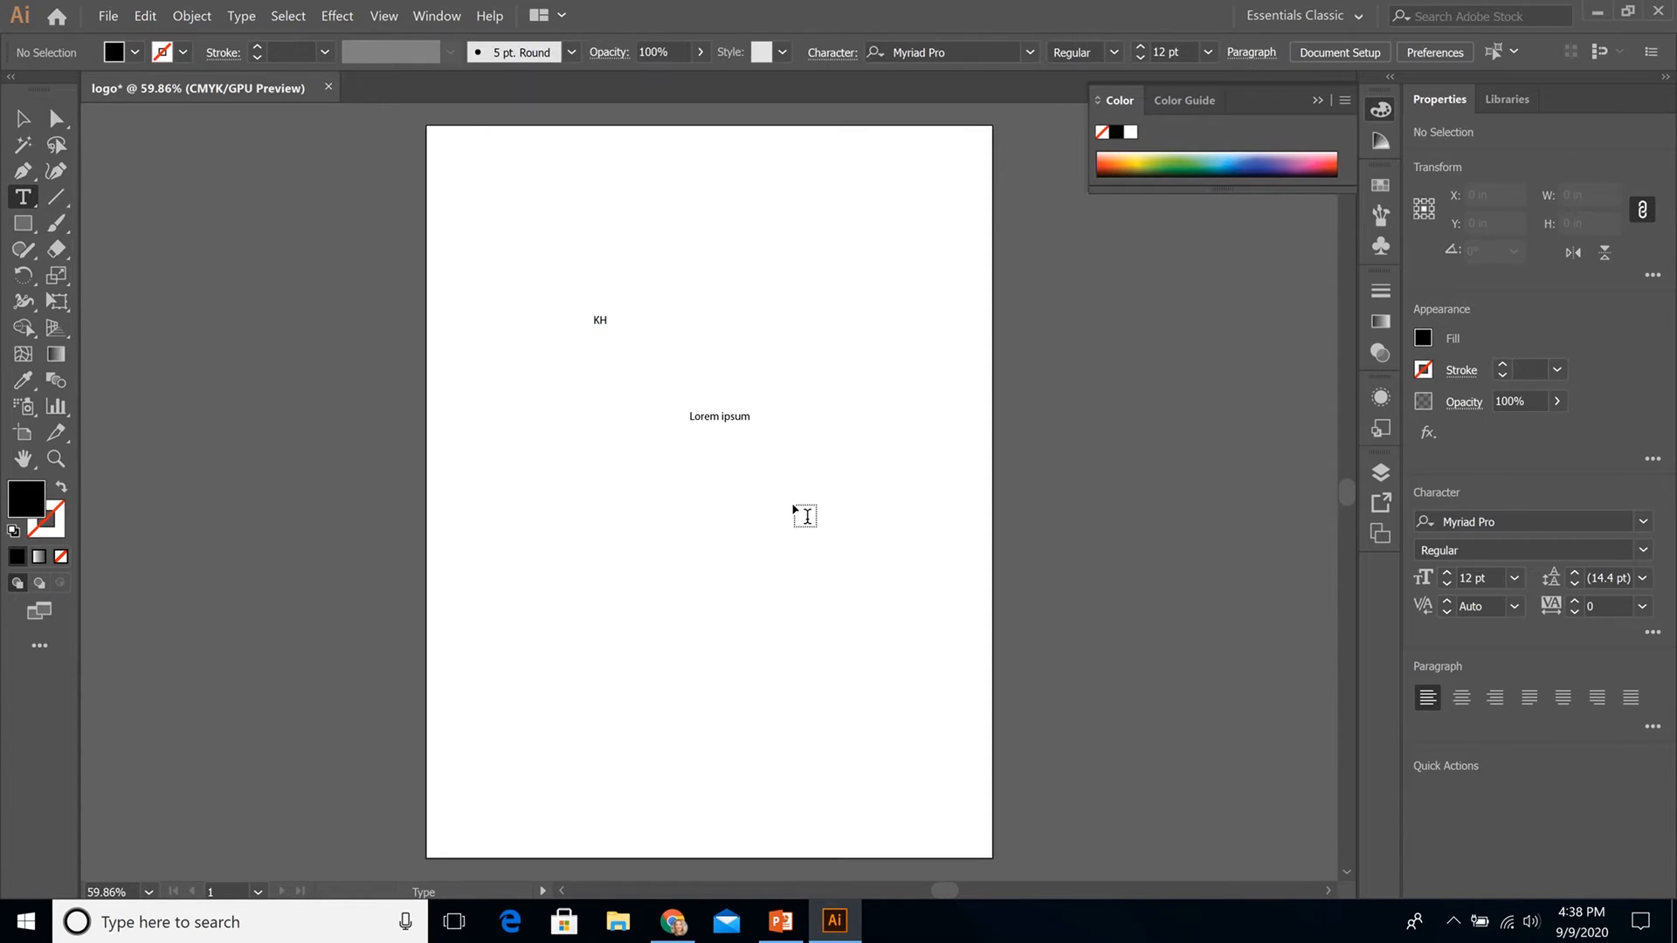
triple_click(726, 418)
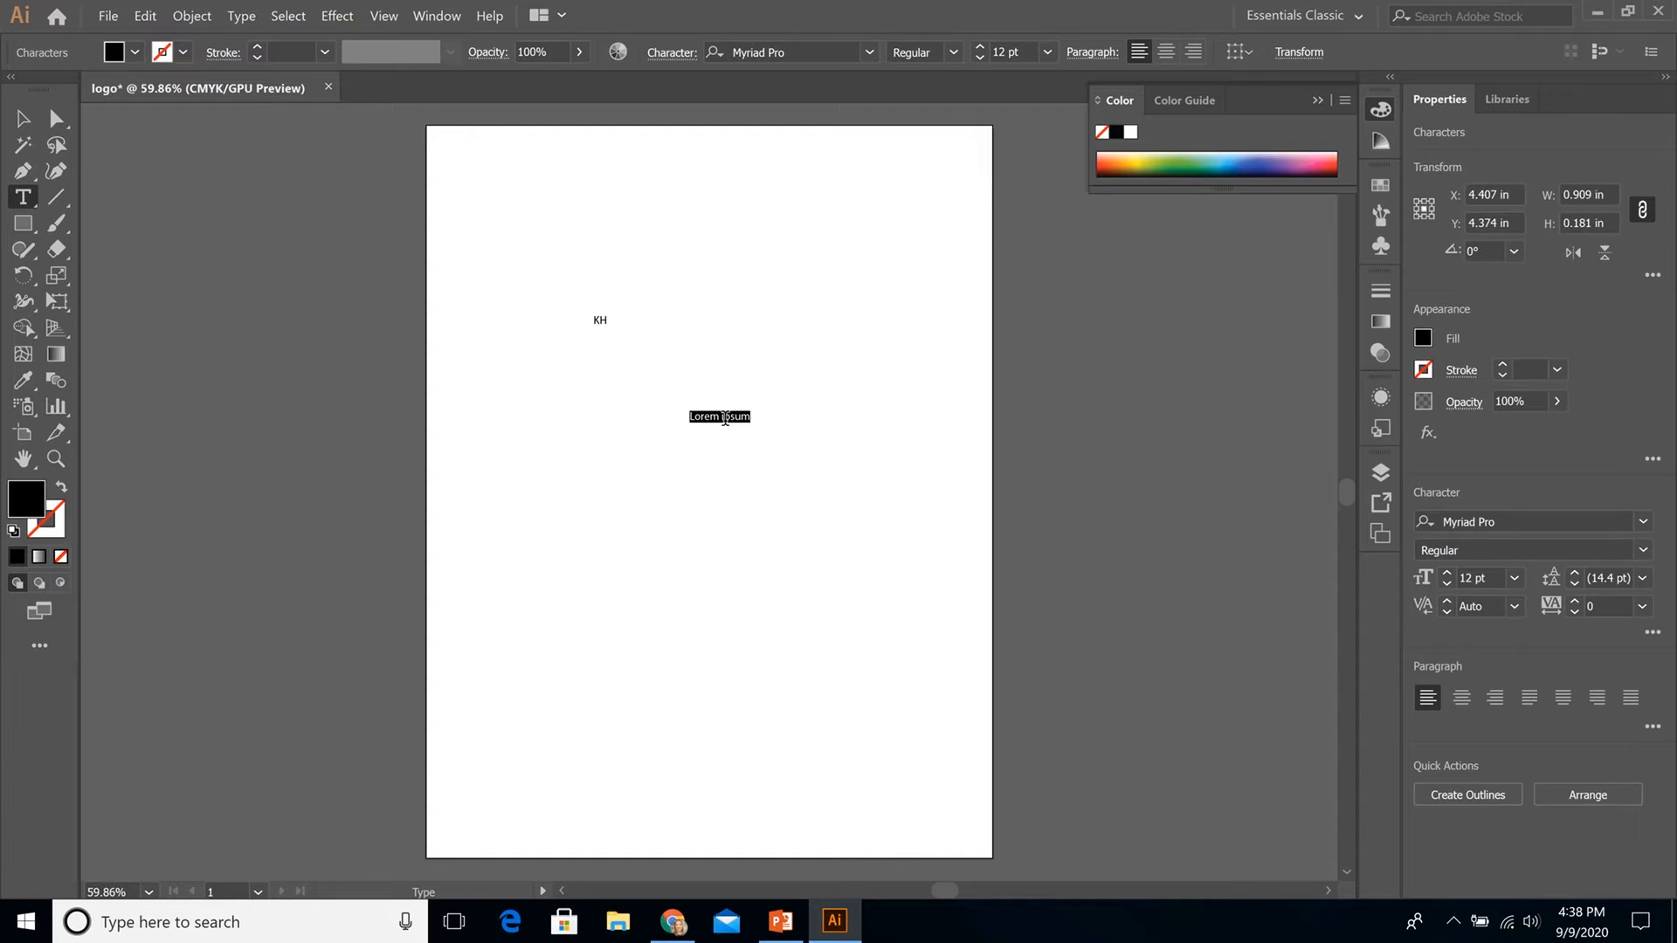
key(Escape)
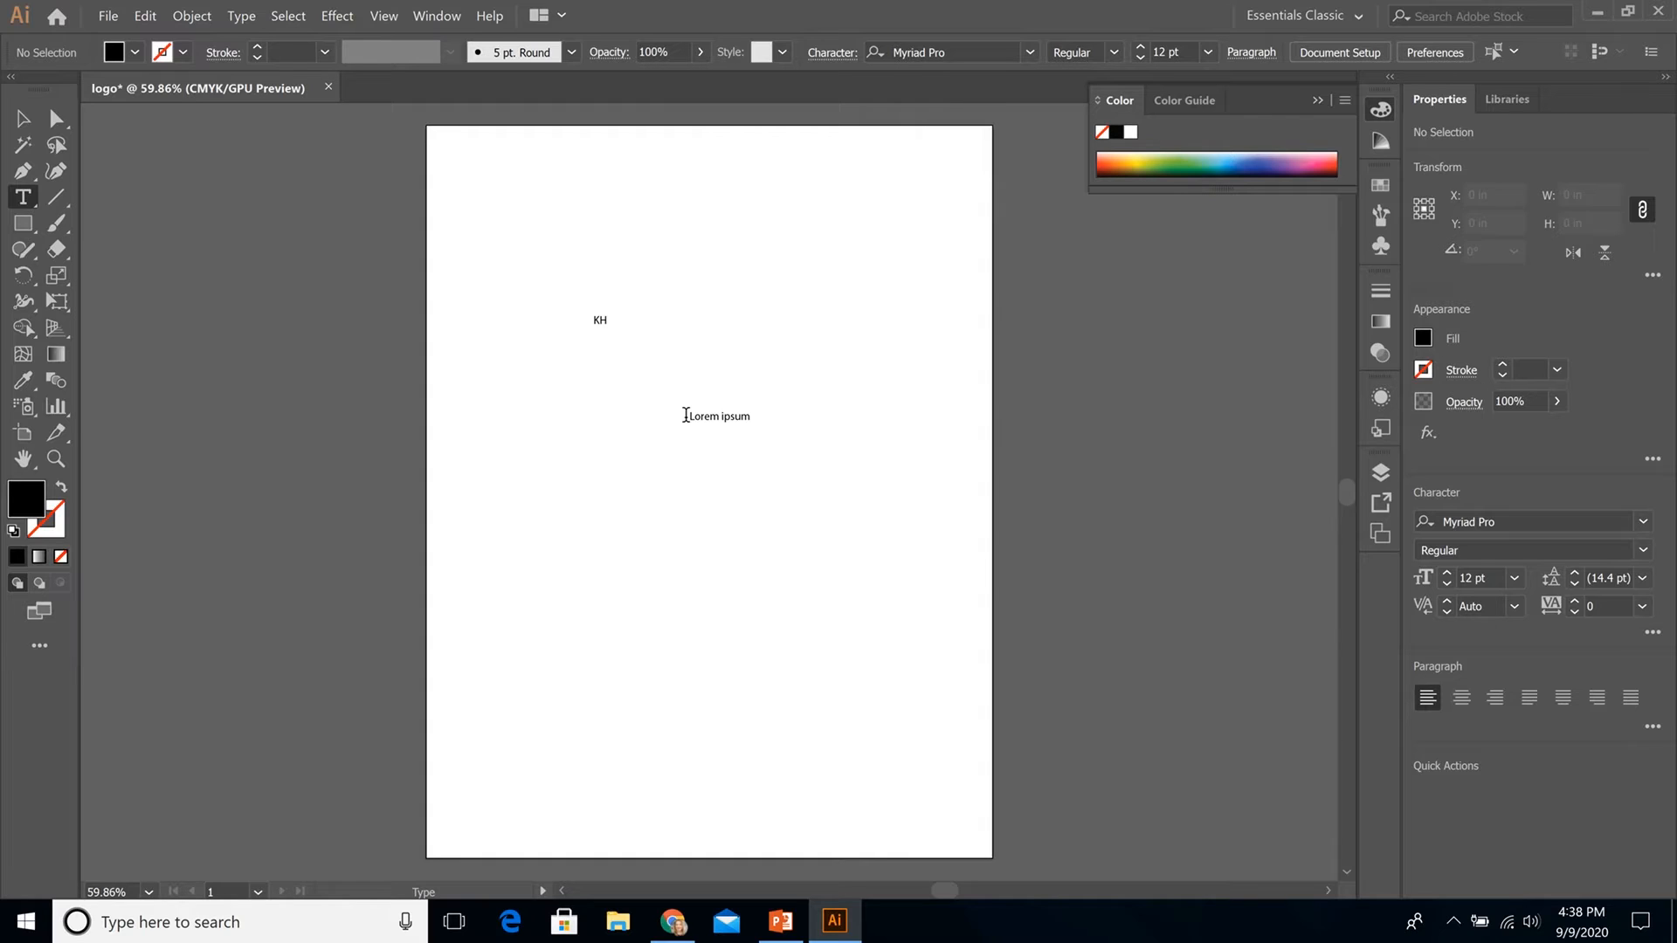
Replace the Lorem ipsum placeholder with KH, and delete the retyped letters
drag(686, 416, 781, 411)
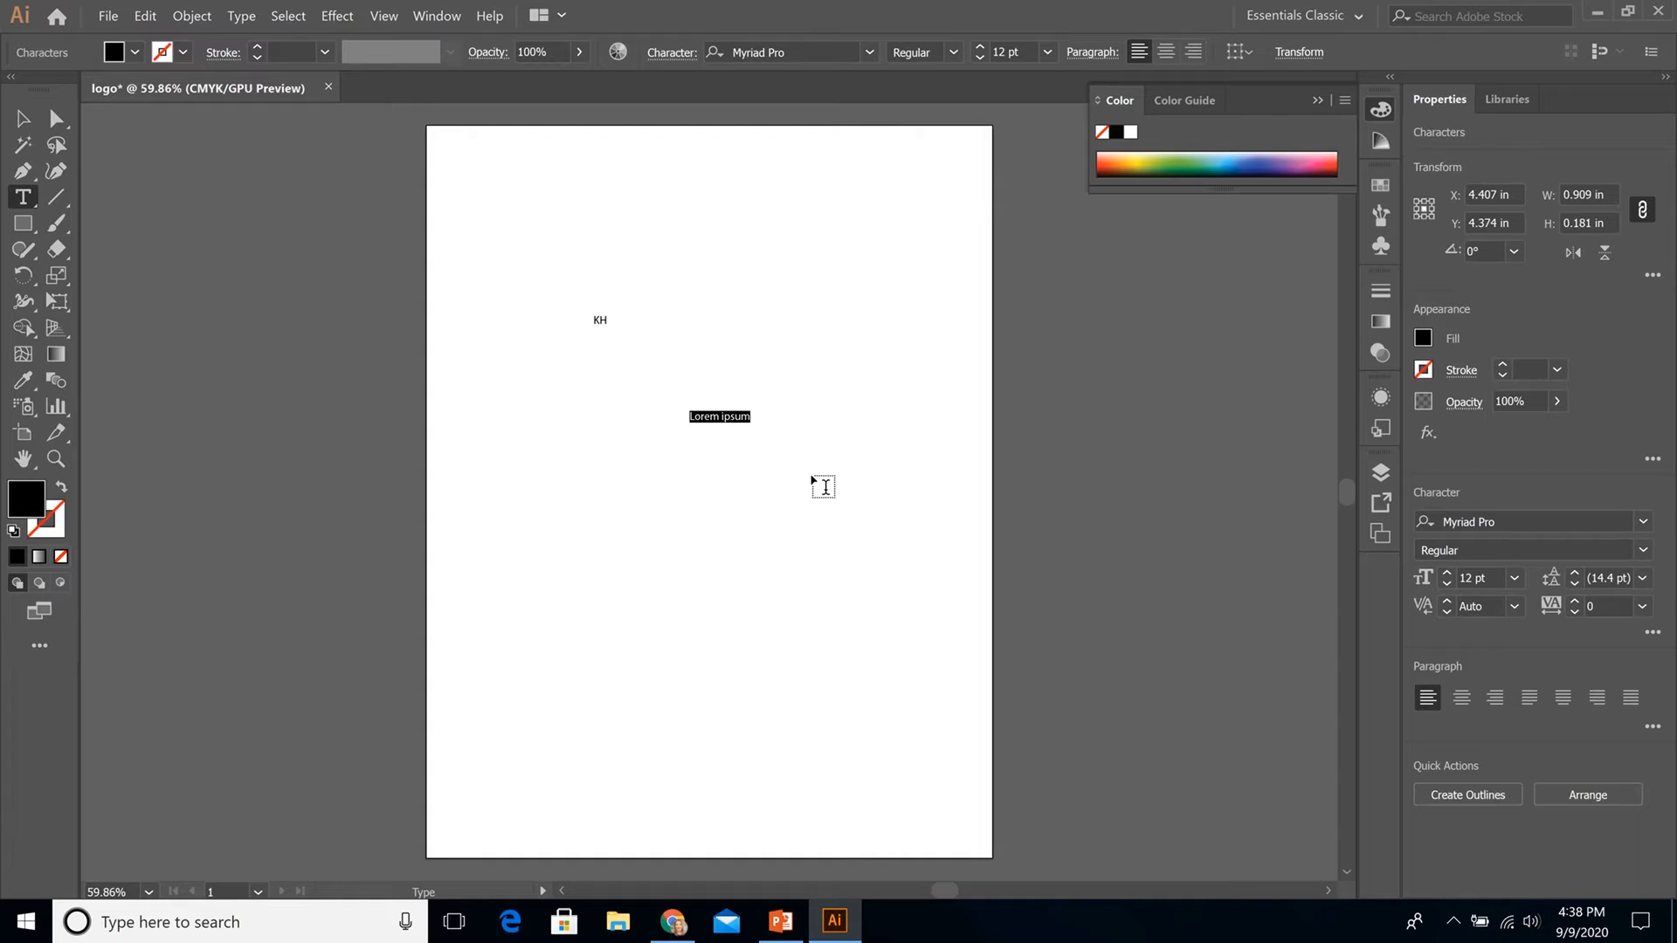
text(KH)
double_click(696, 416)
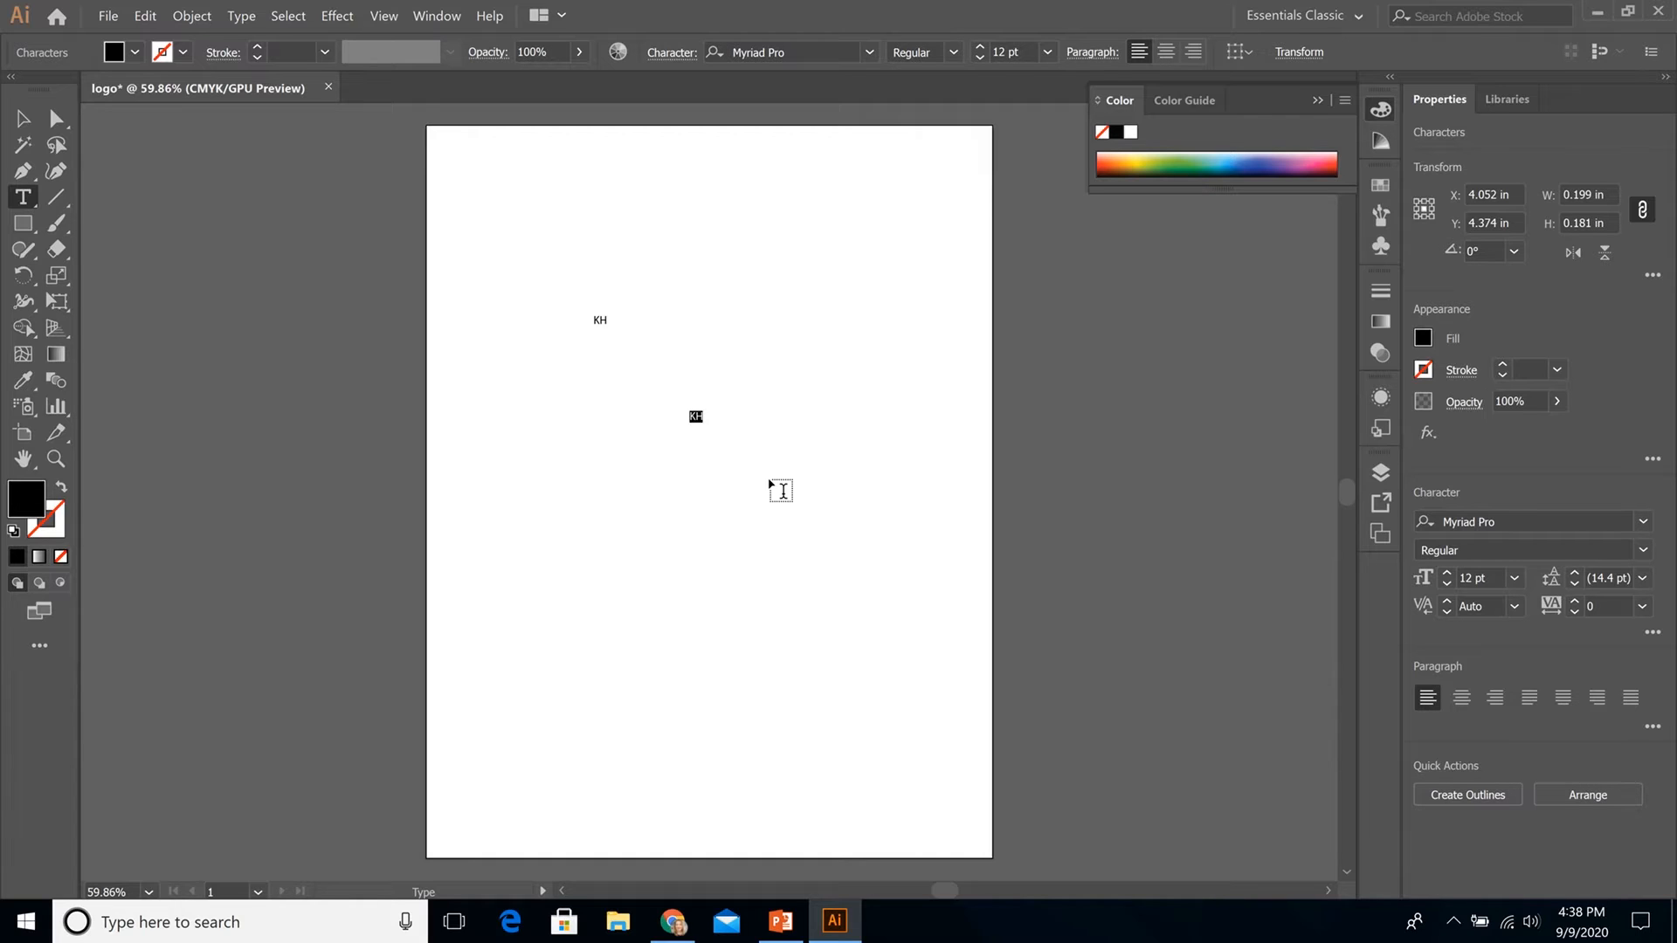
key(BackSpace)
Set the font of the selected KH text to Britannic Bold
click(870, 53)
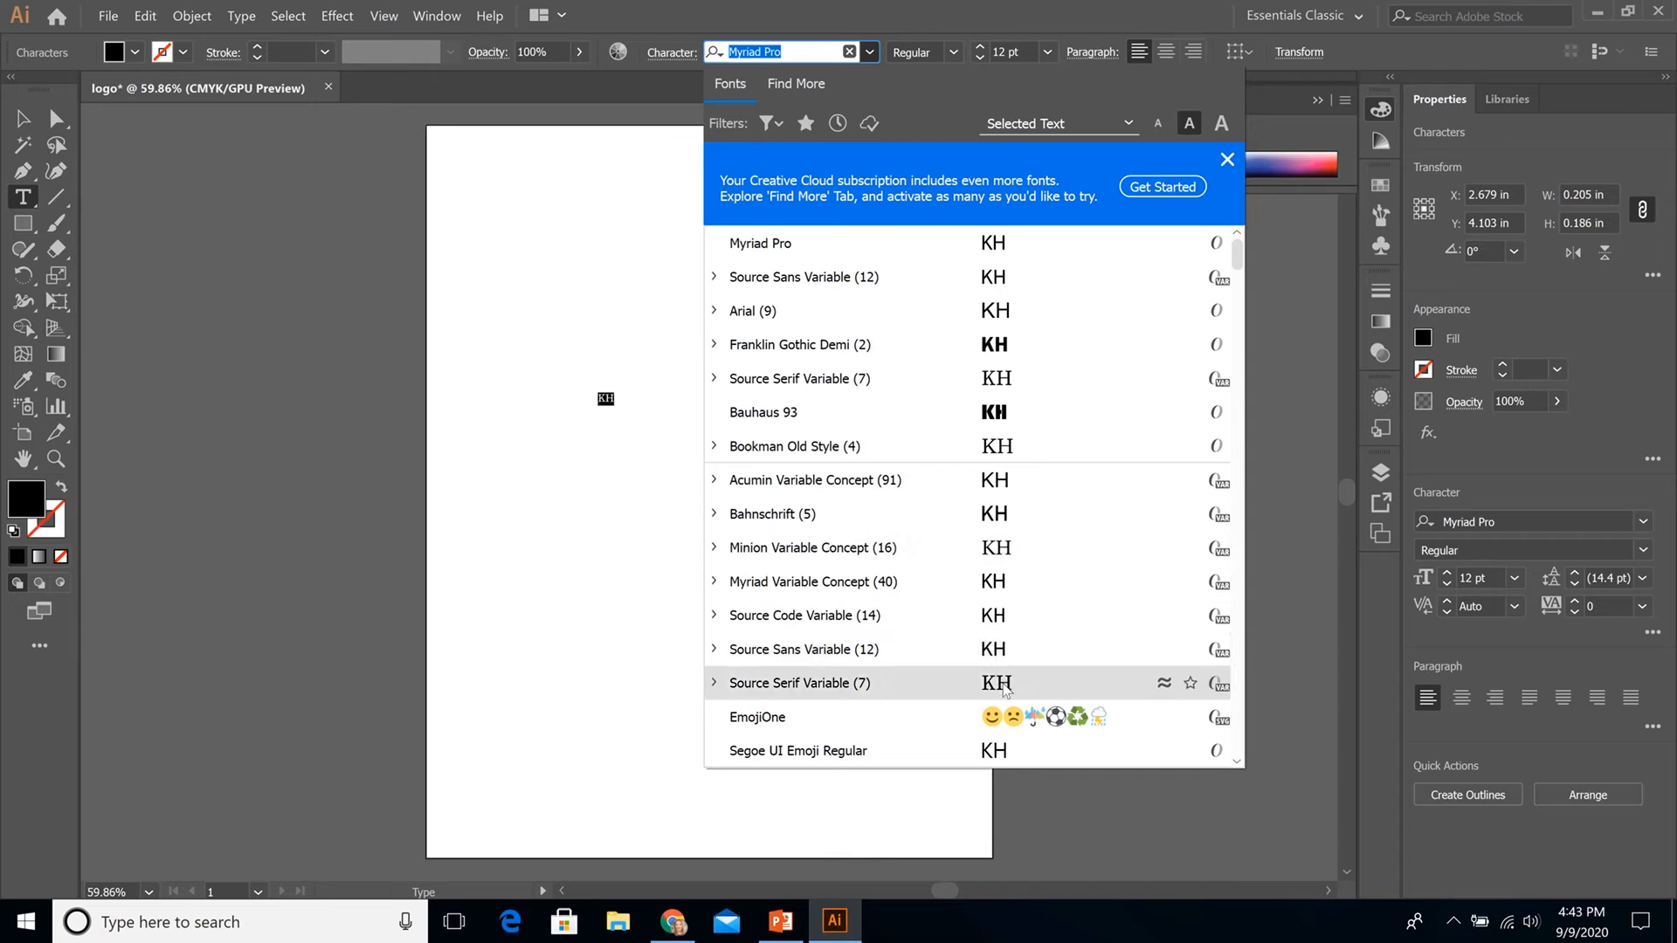
scroll(1018, 409, down, 2)
scroll(1018, 405, down, 2)
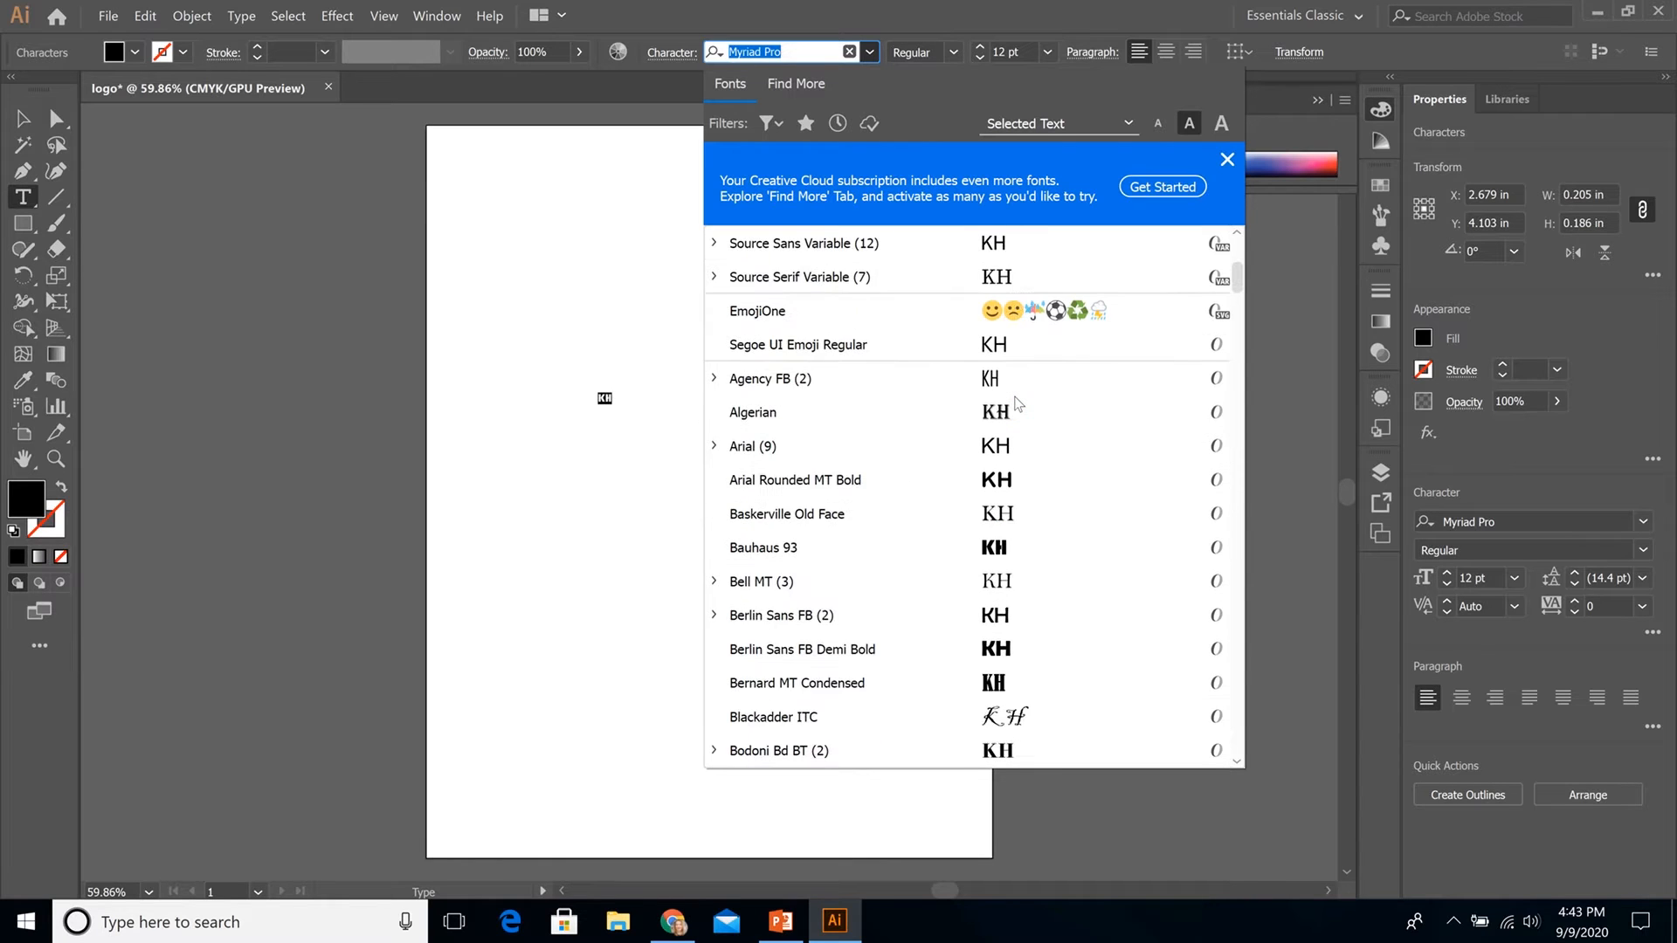
scroll(1018, 404, down, 2)
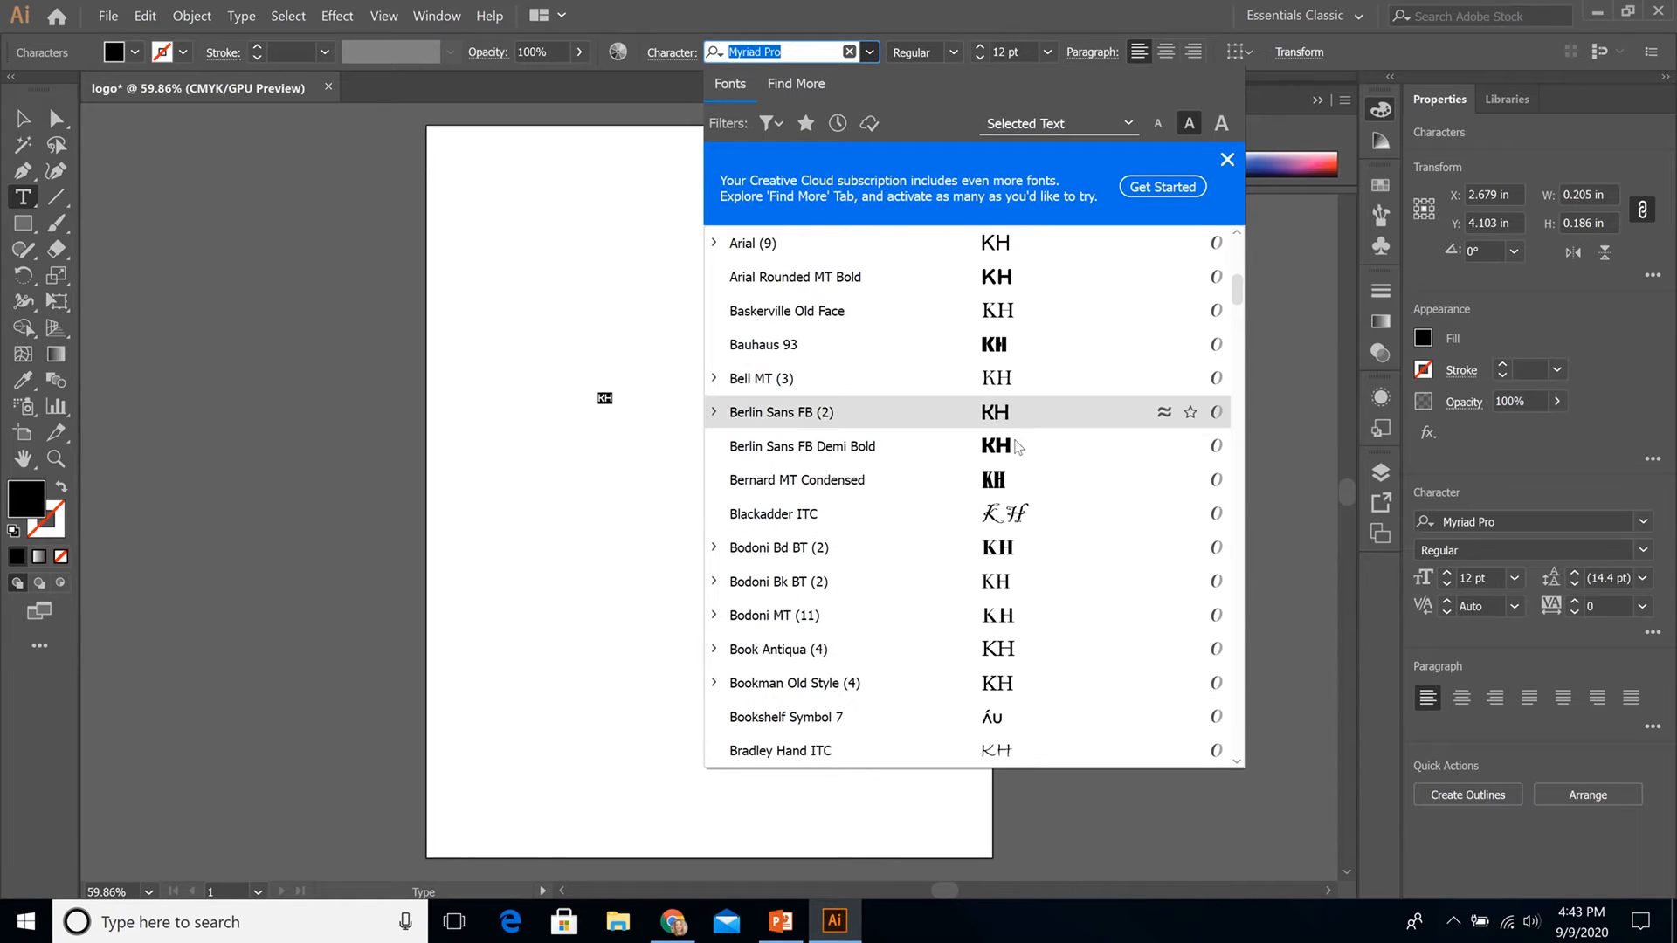
scroll(1007, 454, down, 3)
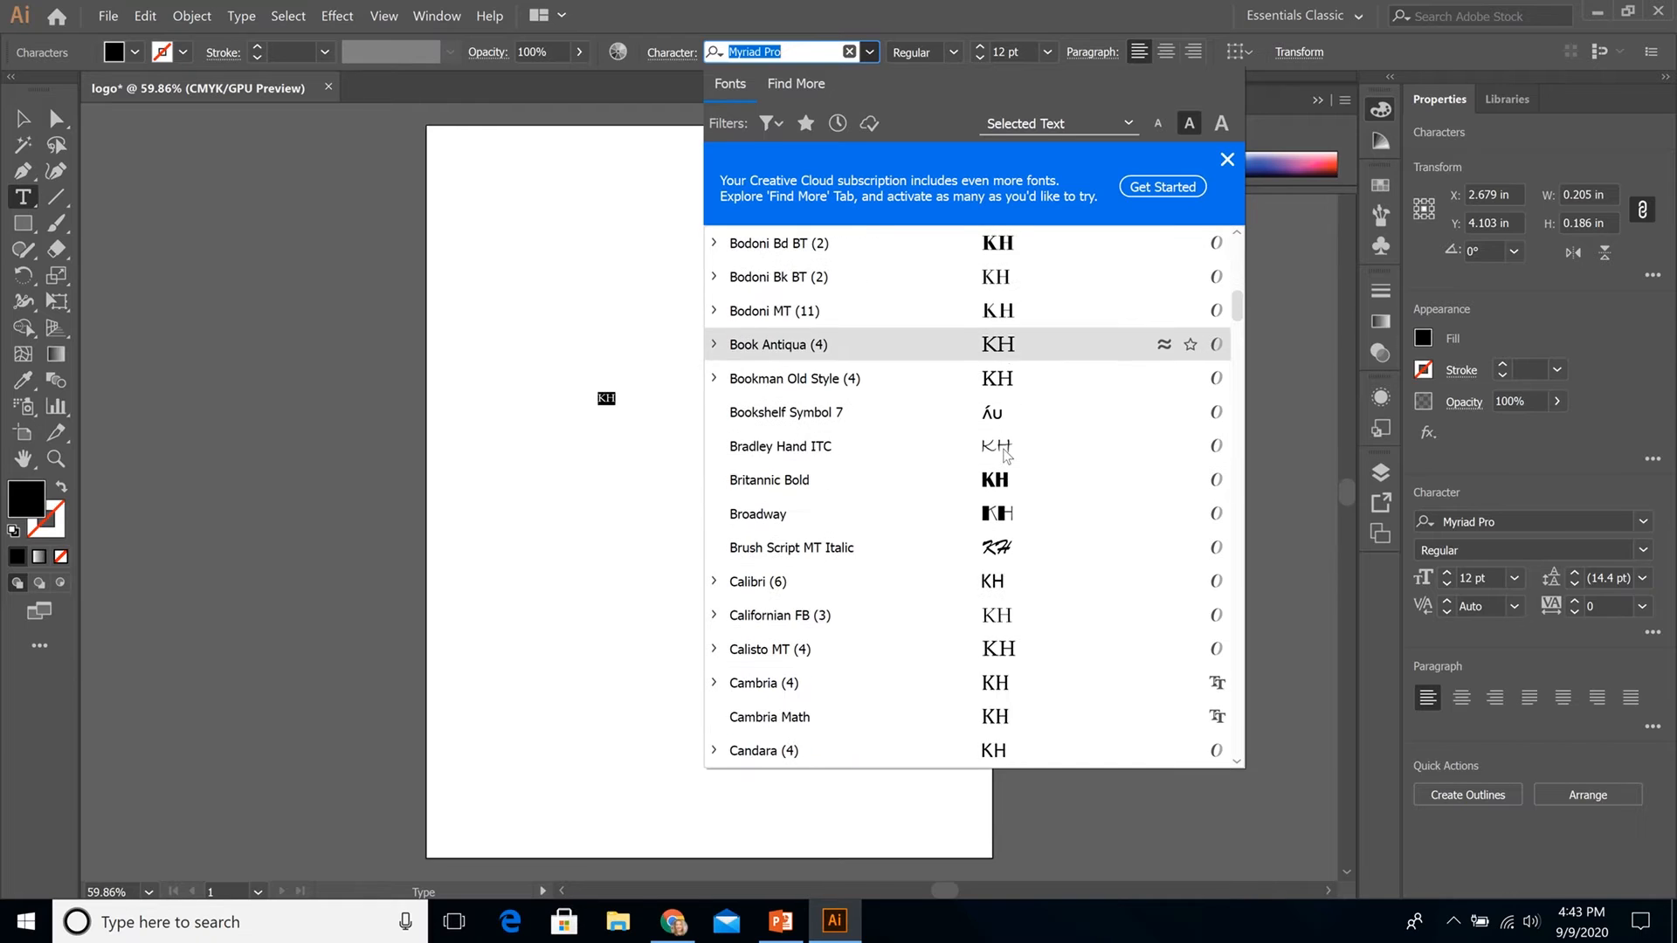
scroll(1007, 454, down, 1)
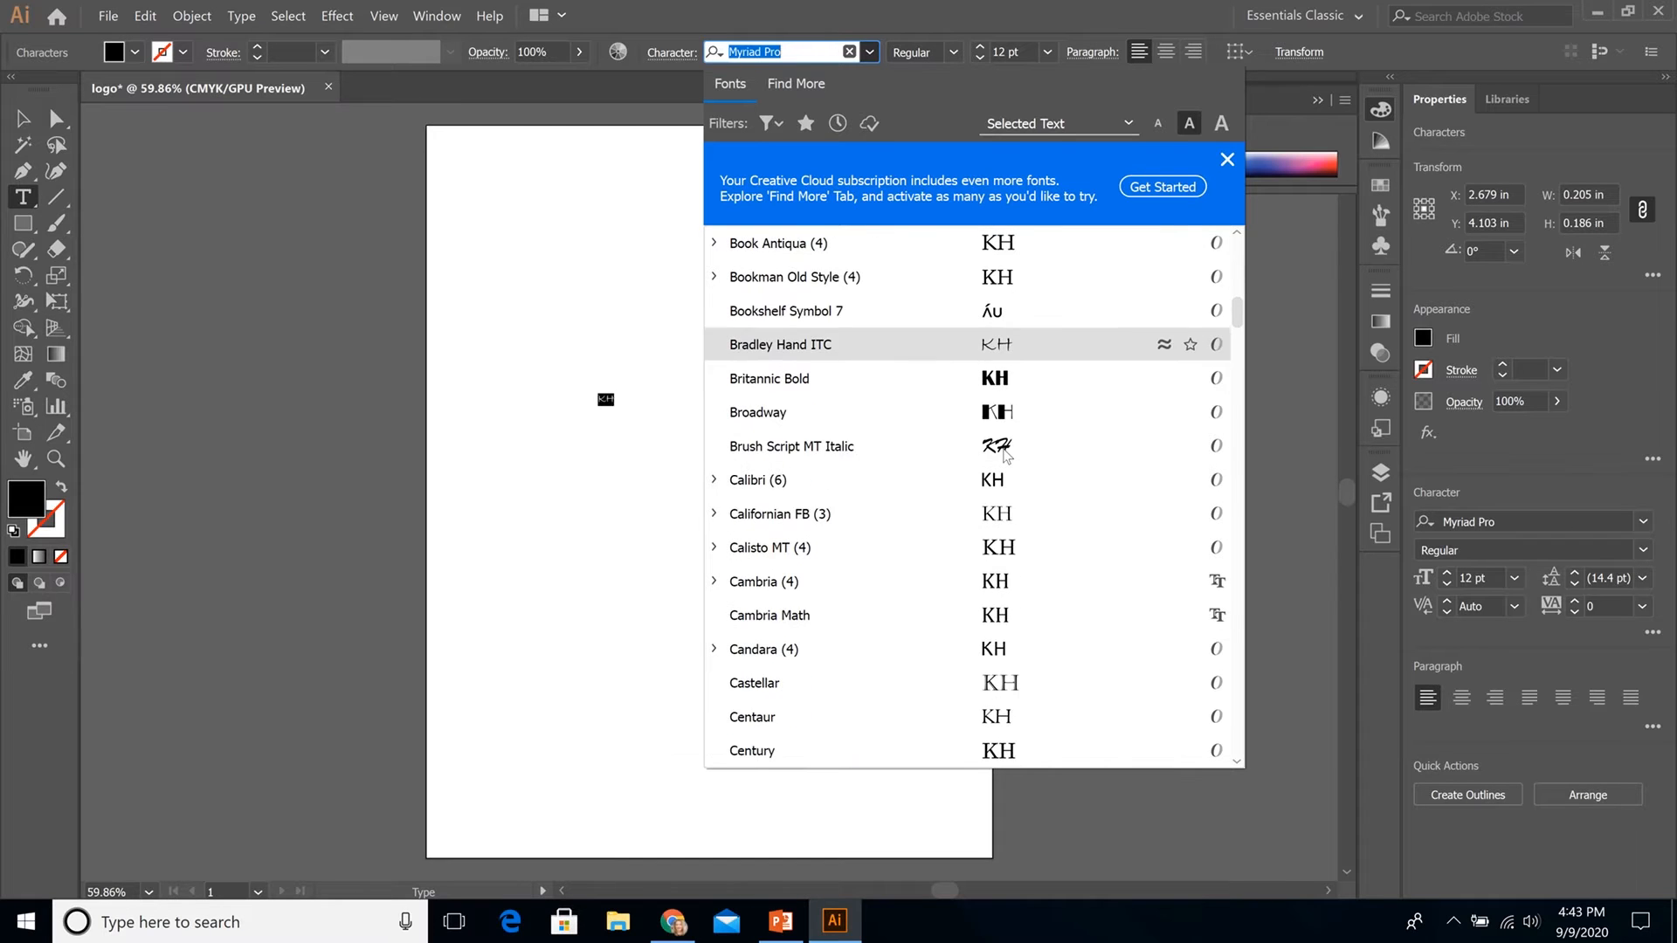
click(996, 378)
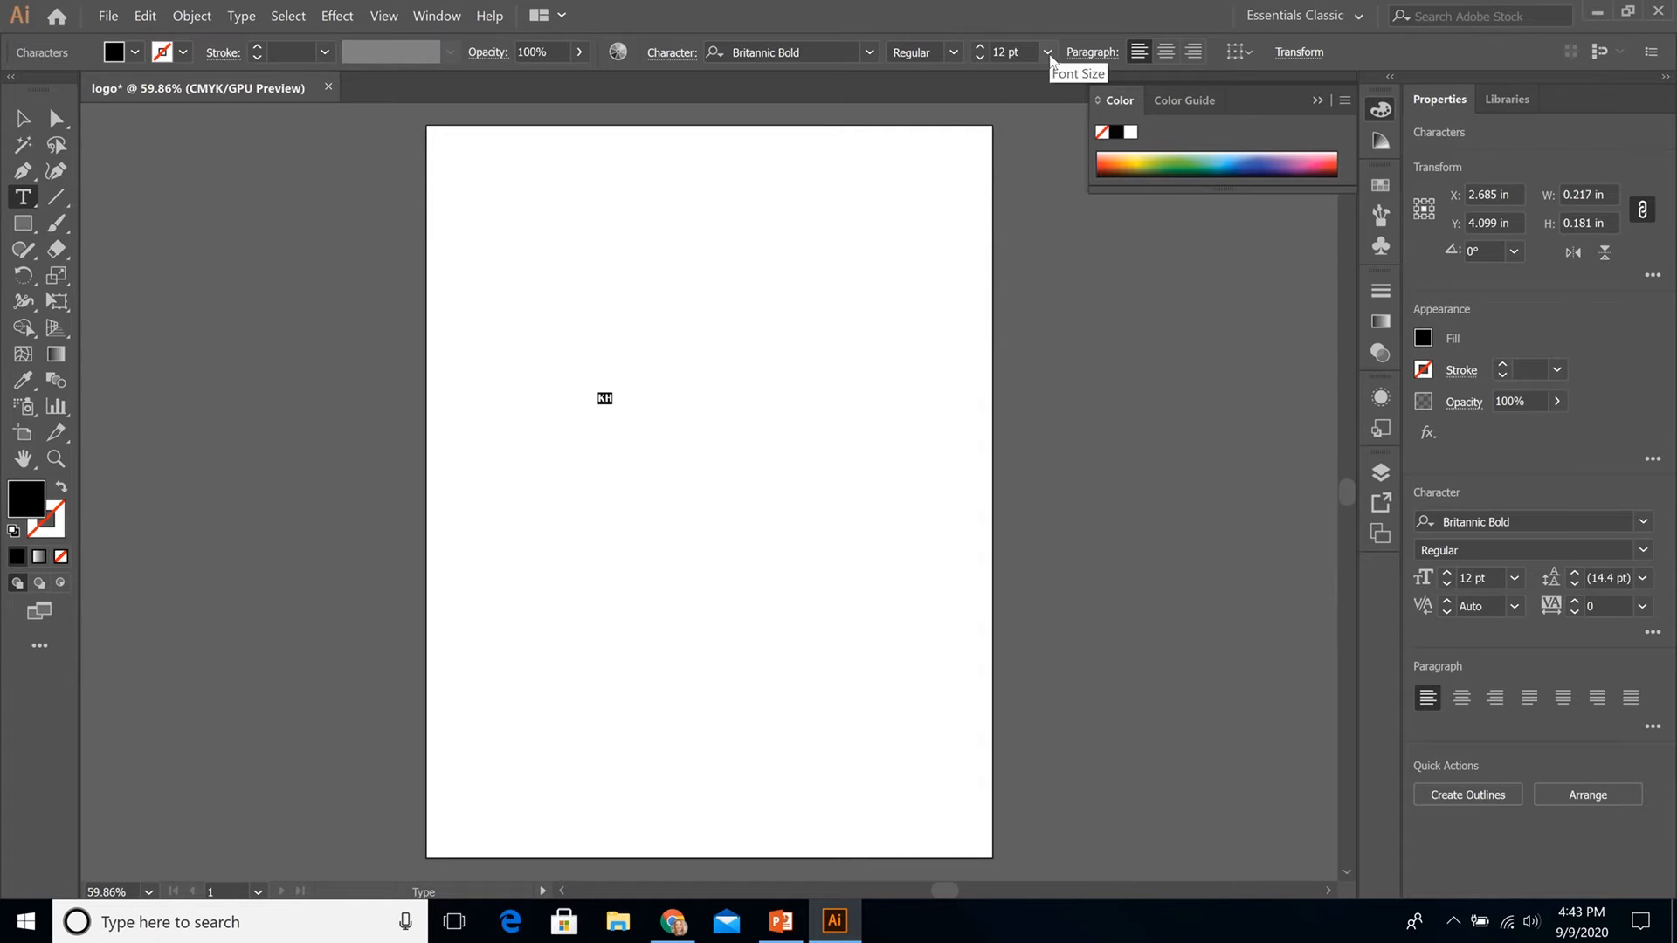
Set the font size of the KH text to 500 pt
click(1048, 52)
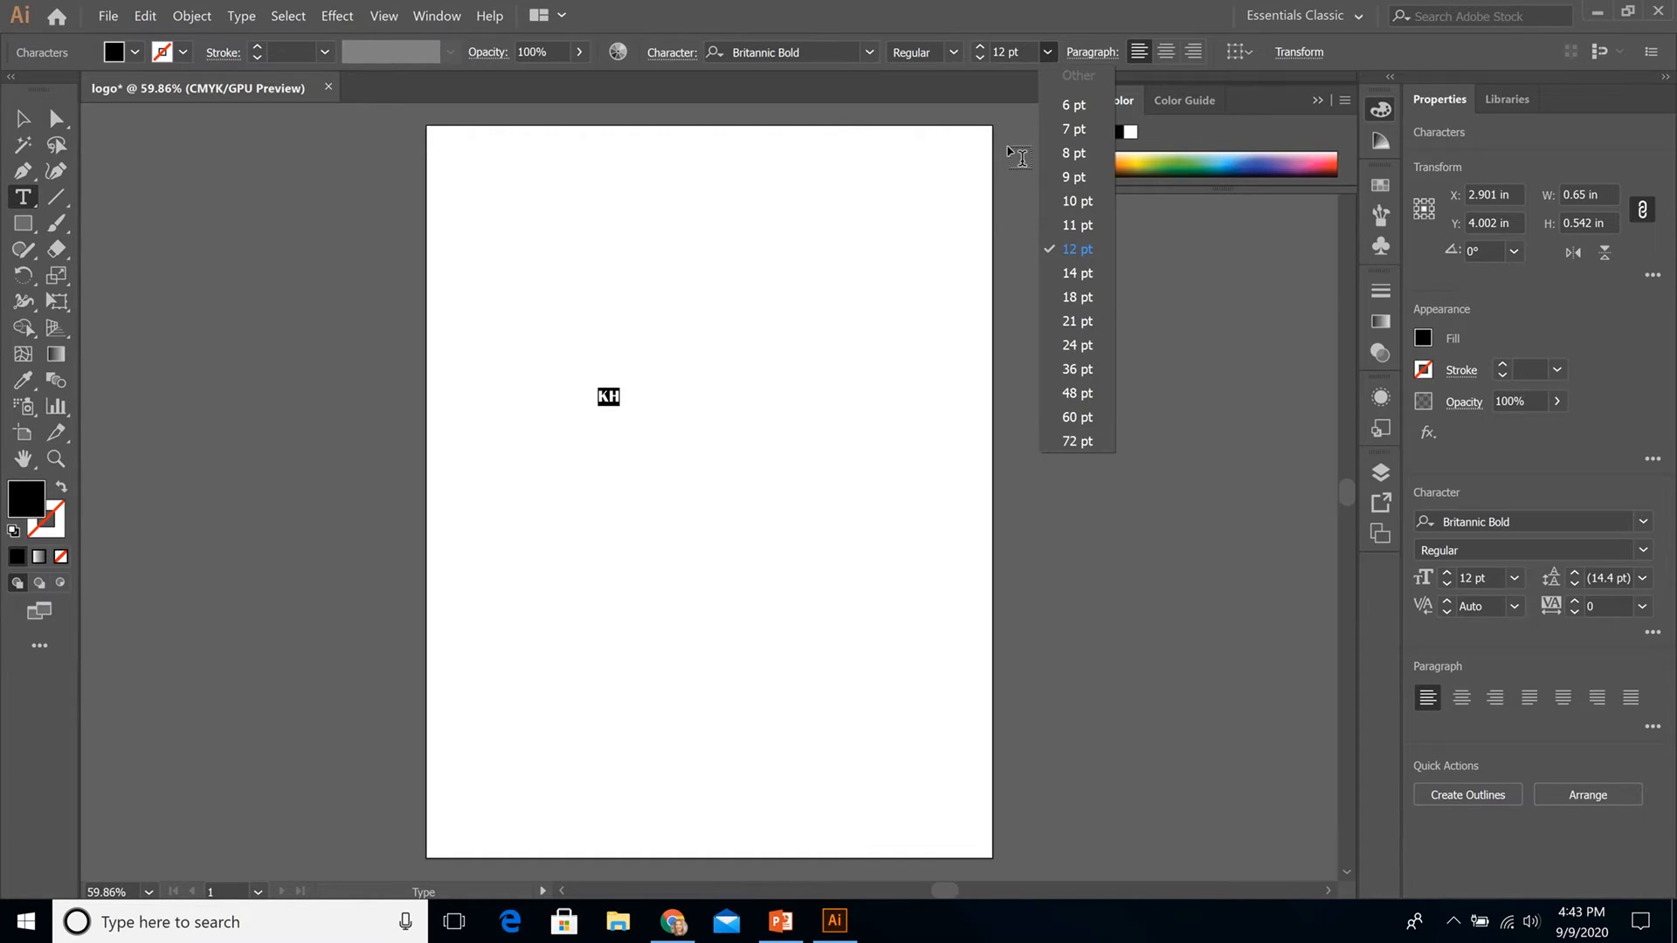
click(1030, 52)
click(1030, 51)
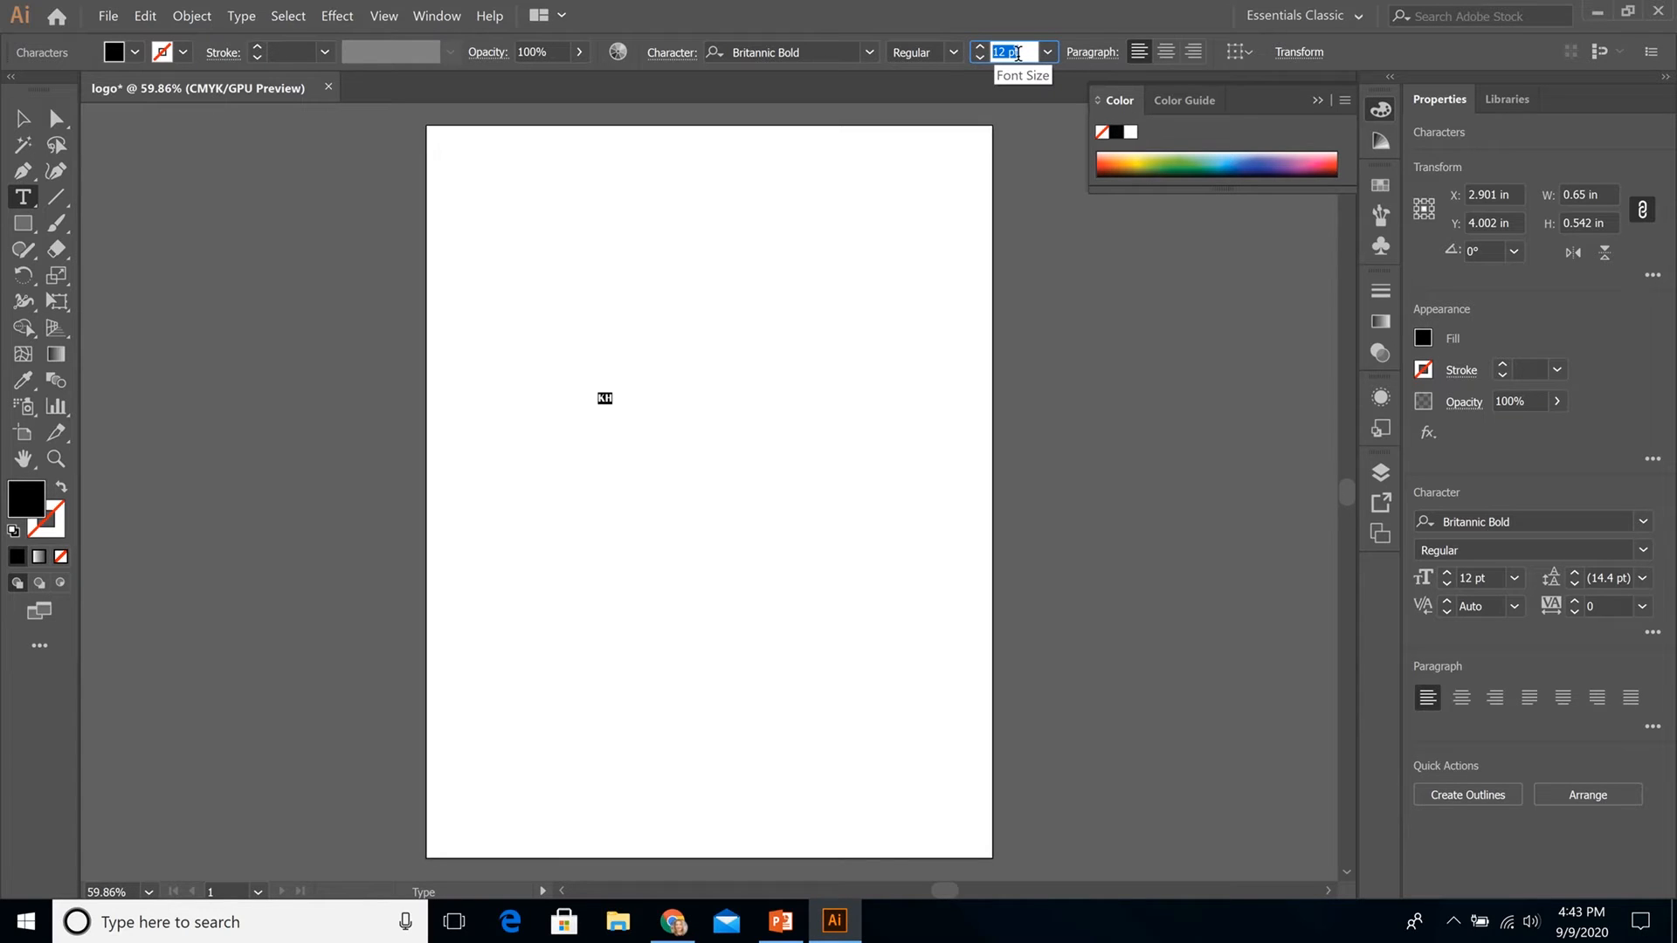
text(500)
key(Return)
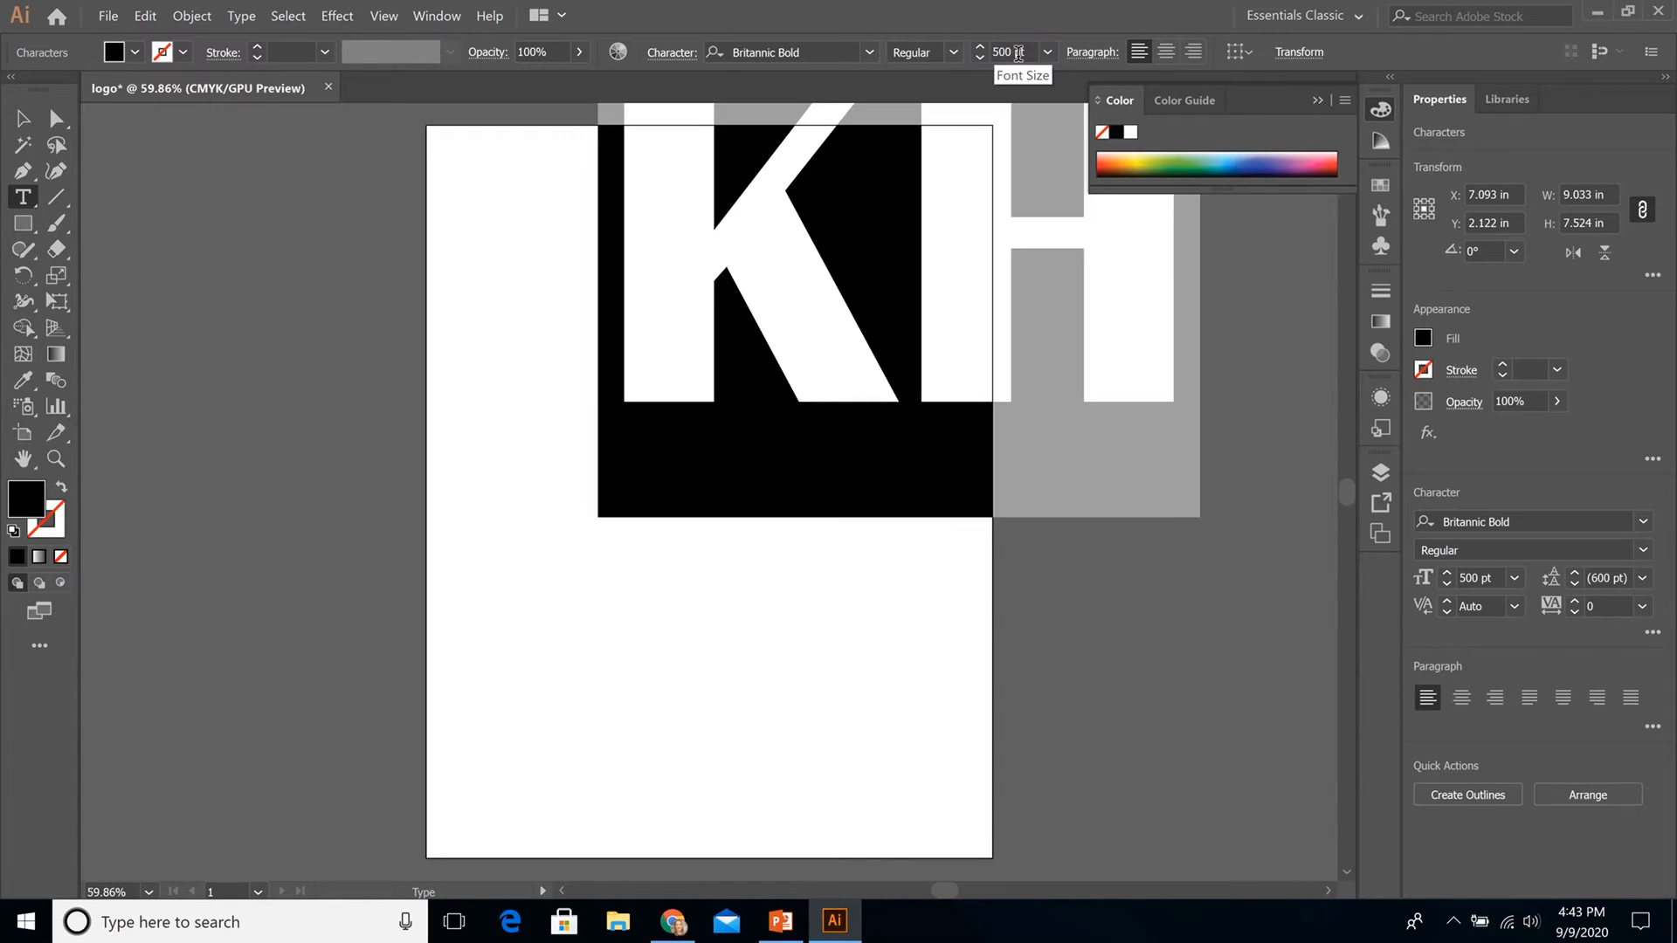
Move the KH text over the artboard and scale it down proportionally to about 455 pt
click(24, 124)
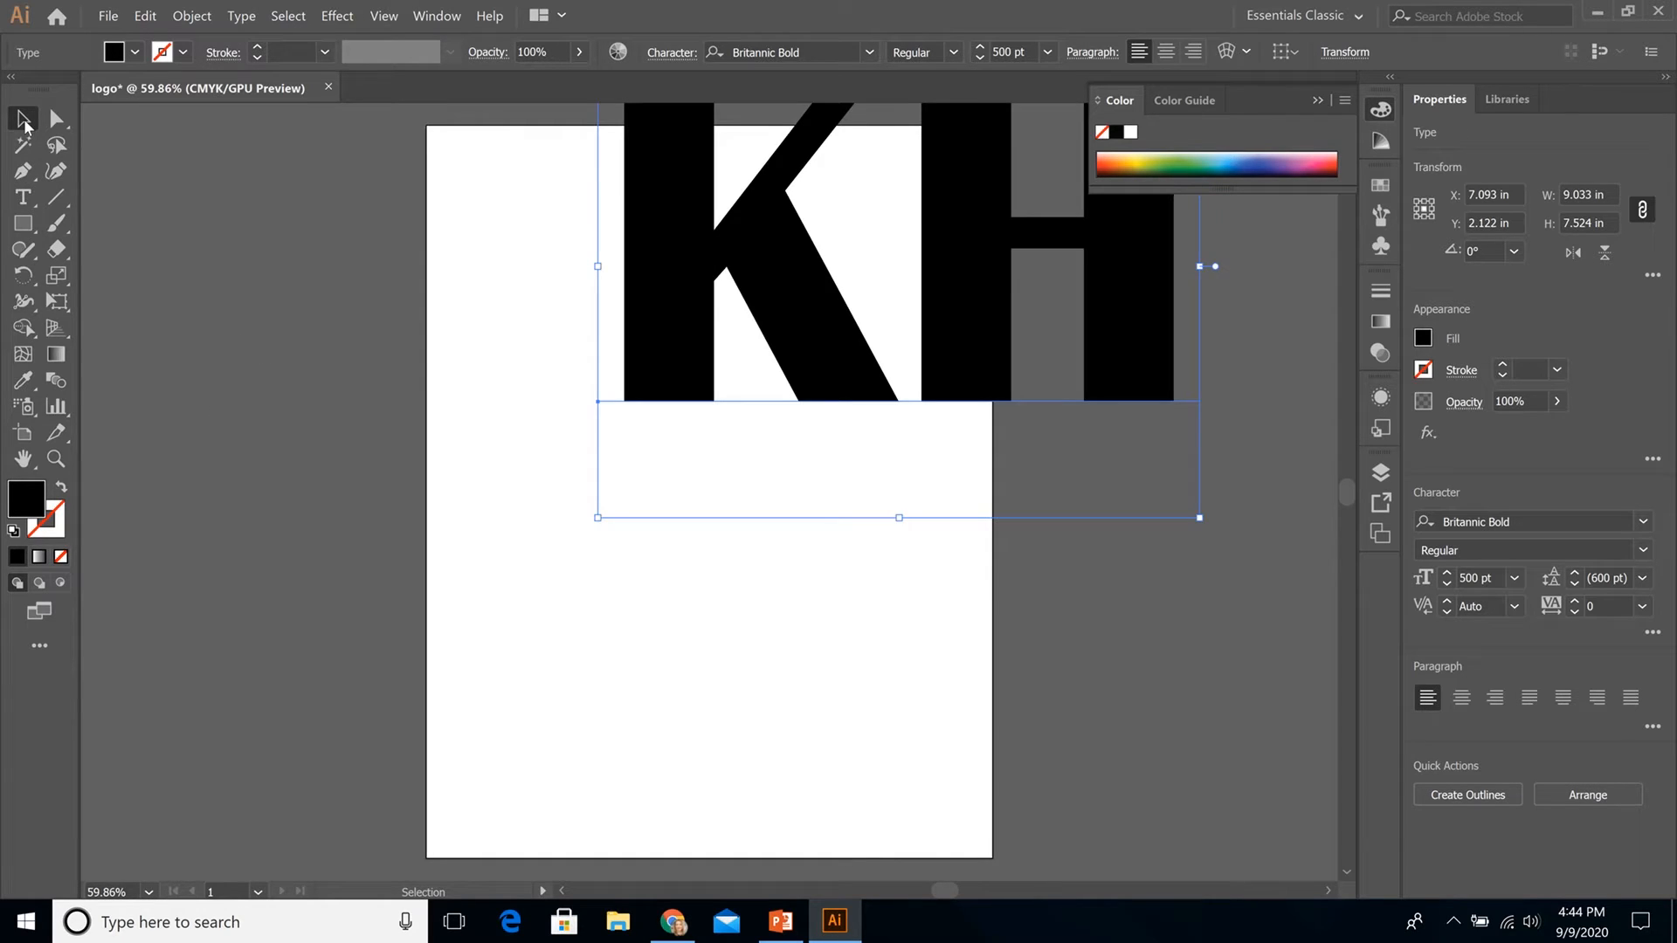
drag(767, 285, 610, 445)
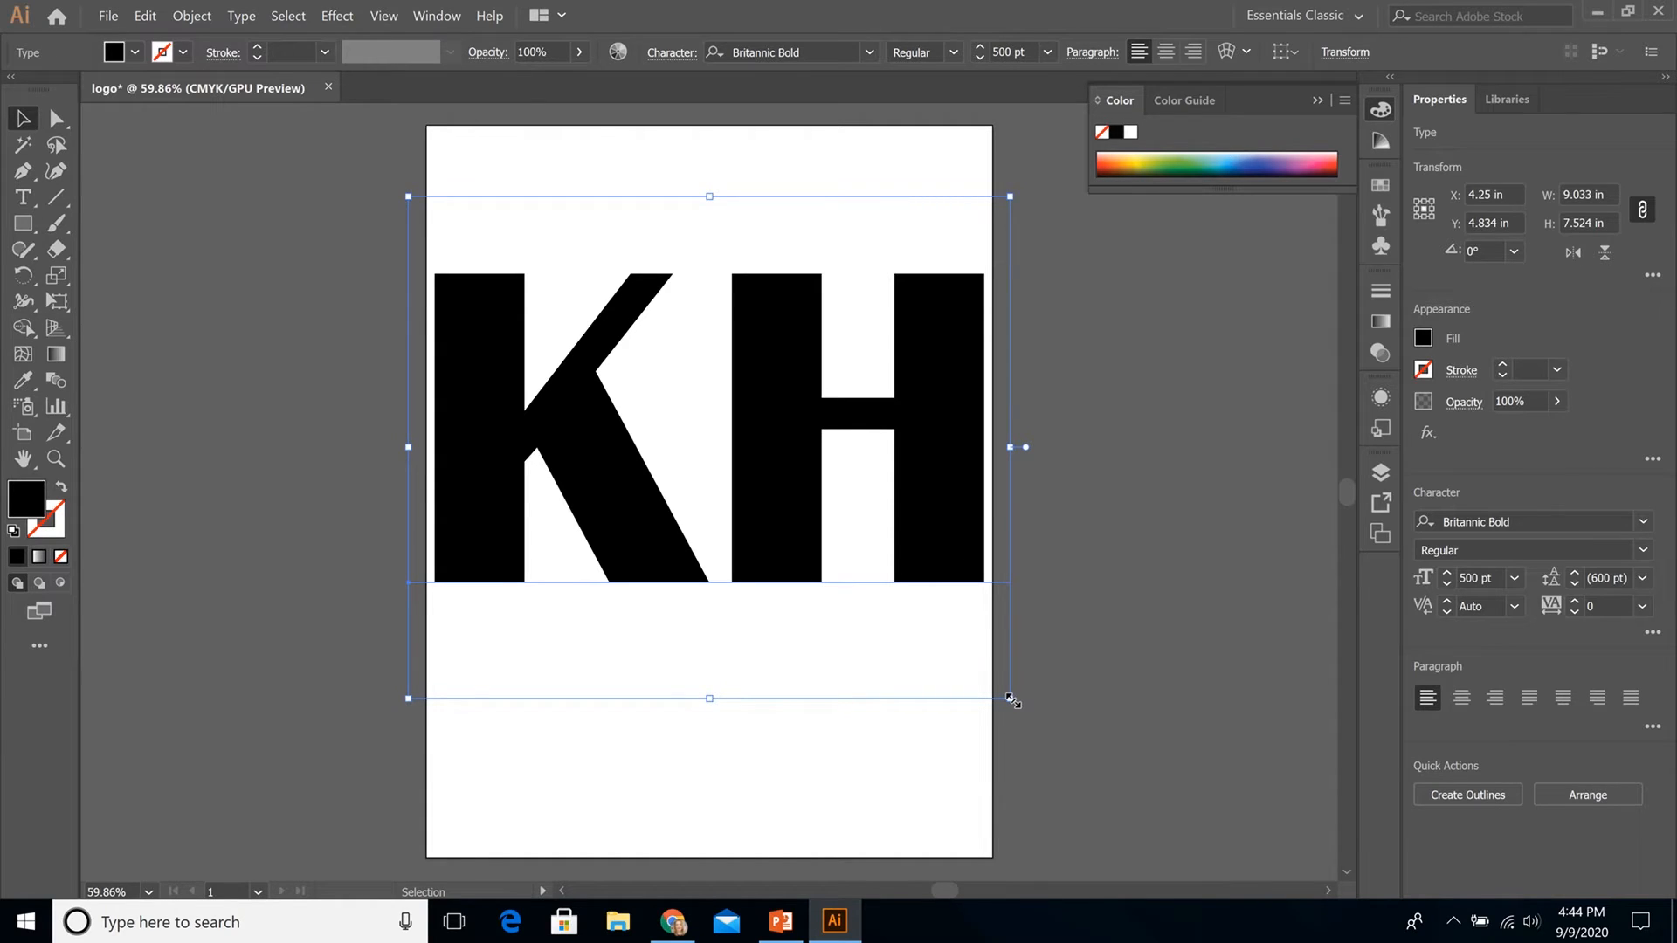
drag(1011, 699, 955, 643)
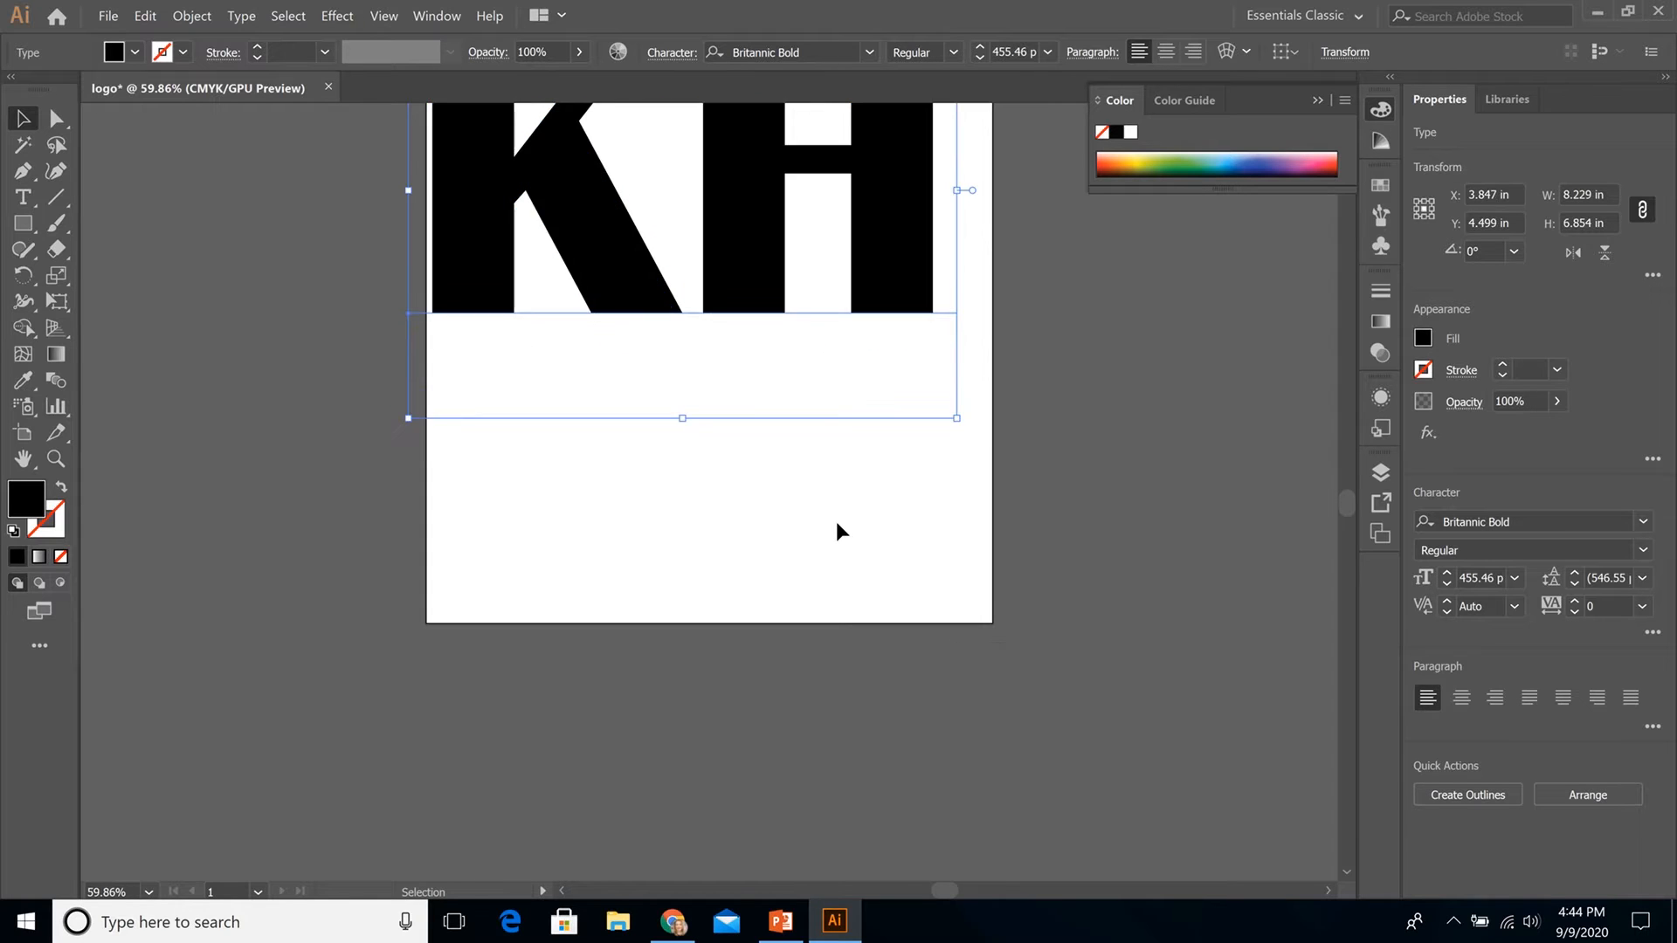
Shift the KH text horizontally to about X 4.19 in so it sits centred on the artboard
scroll(836, 521, up, 3)
scroll(836, 531, up, 3)
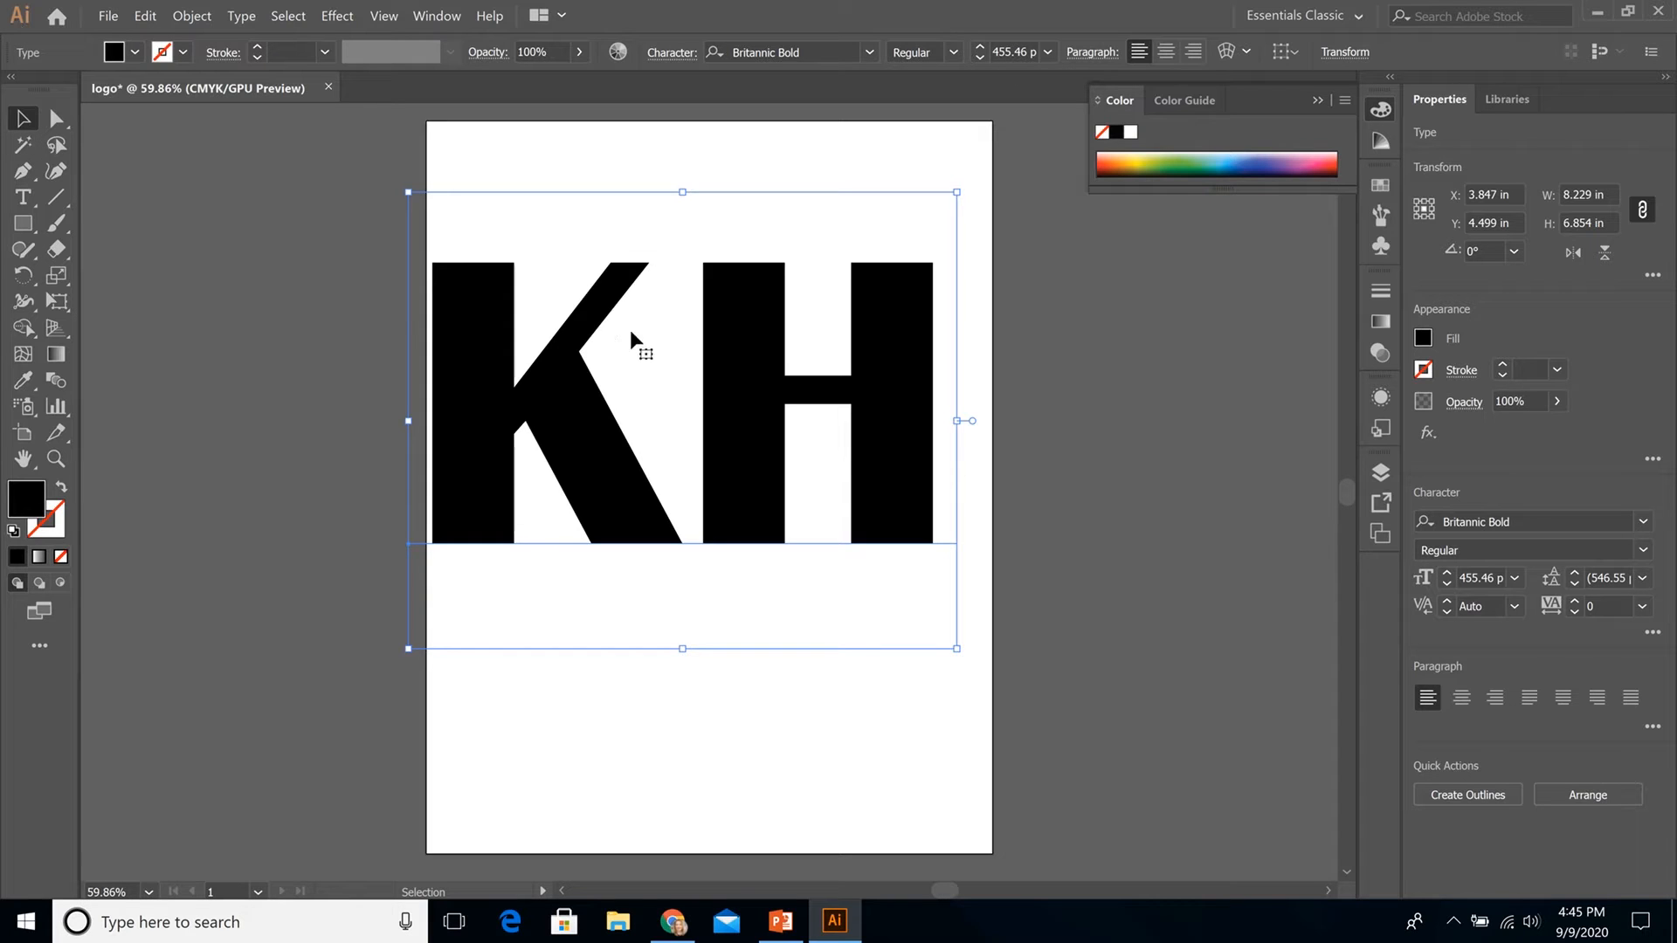
drag(569, 403, 594, 406)
click(768, 731)
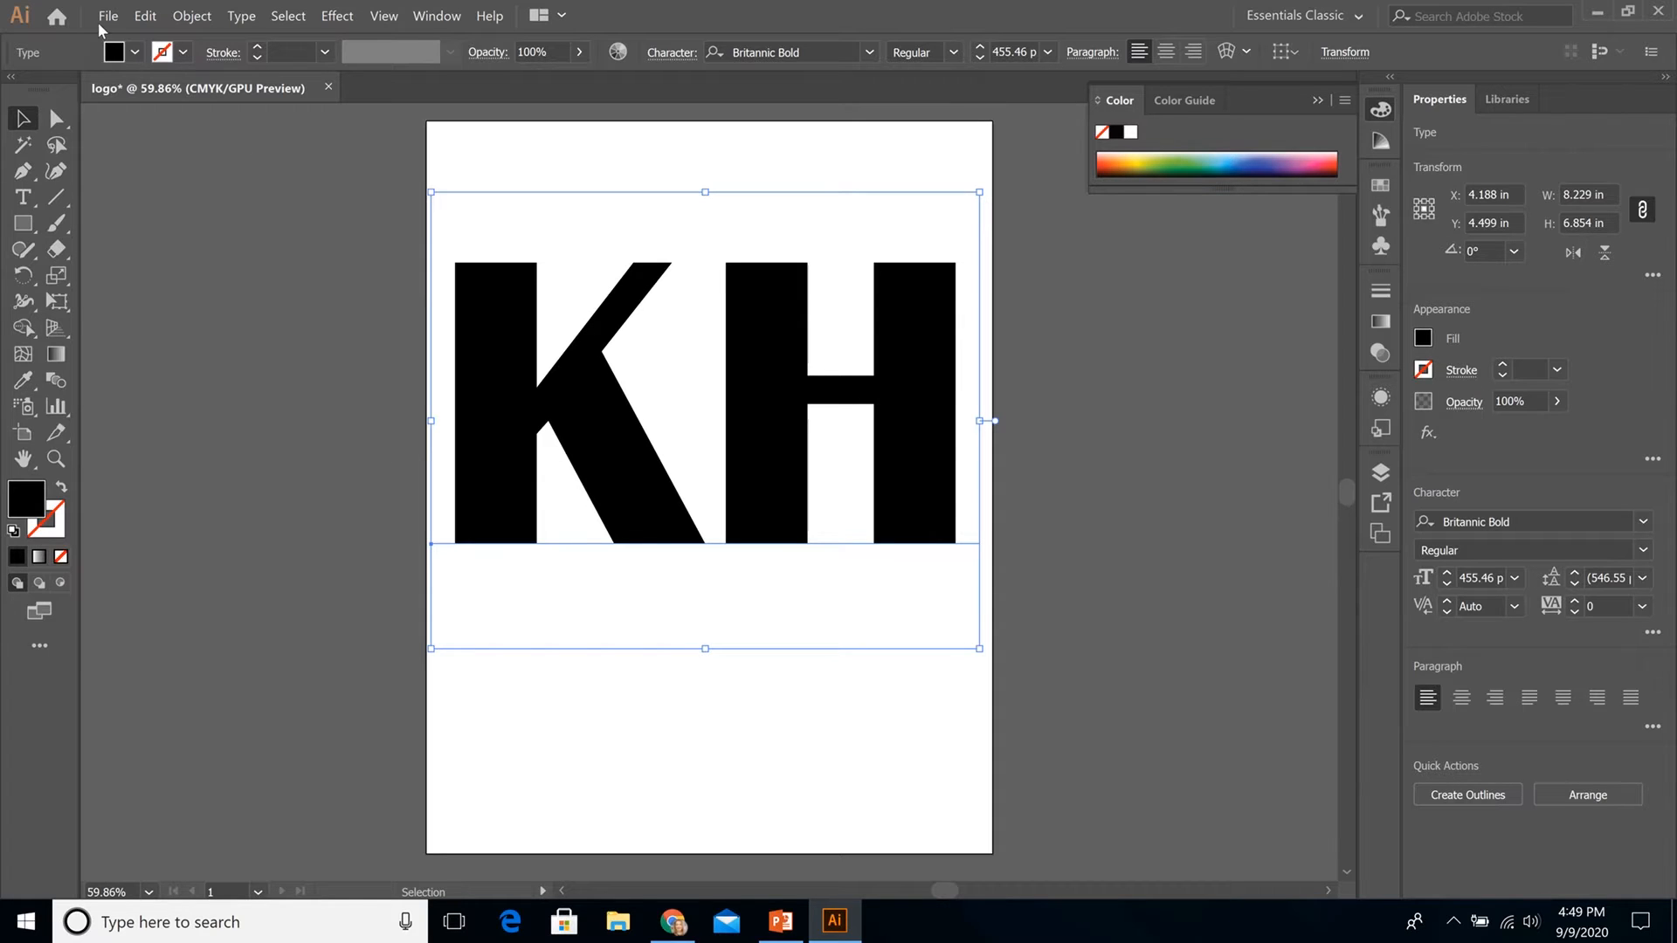
Expand the KH text into shapes with both Object and Fill included
click(194, 16)
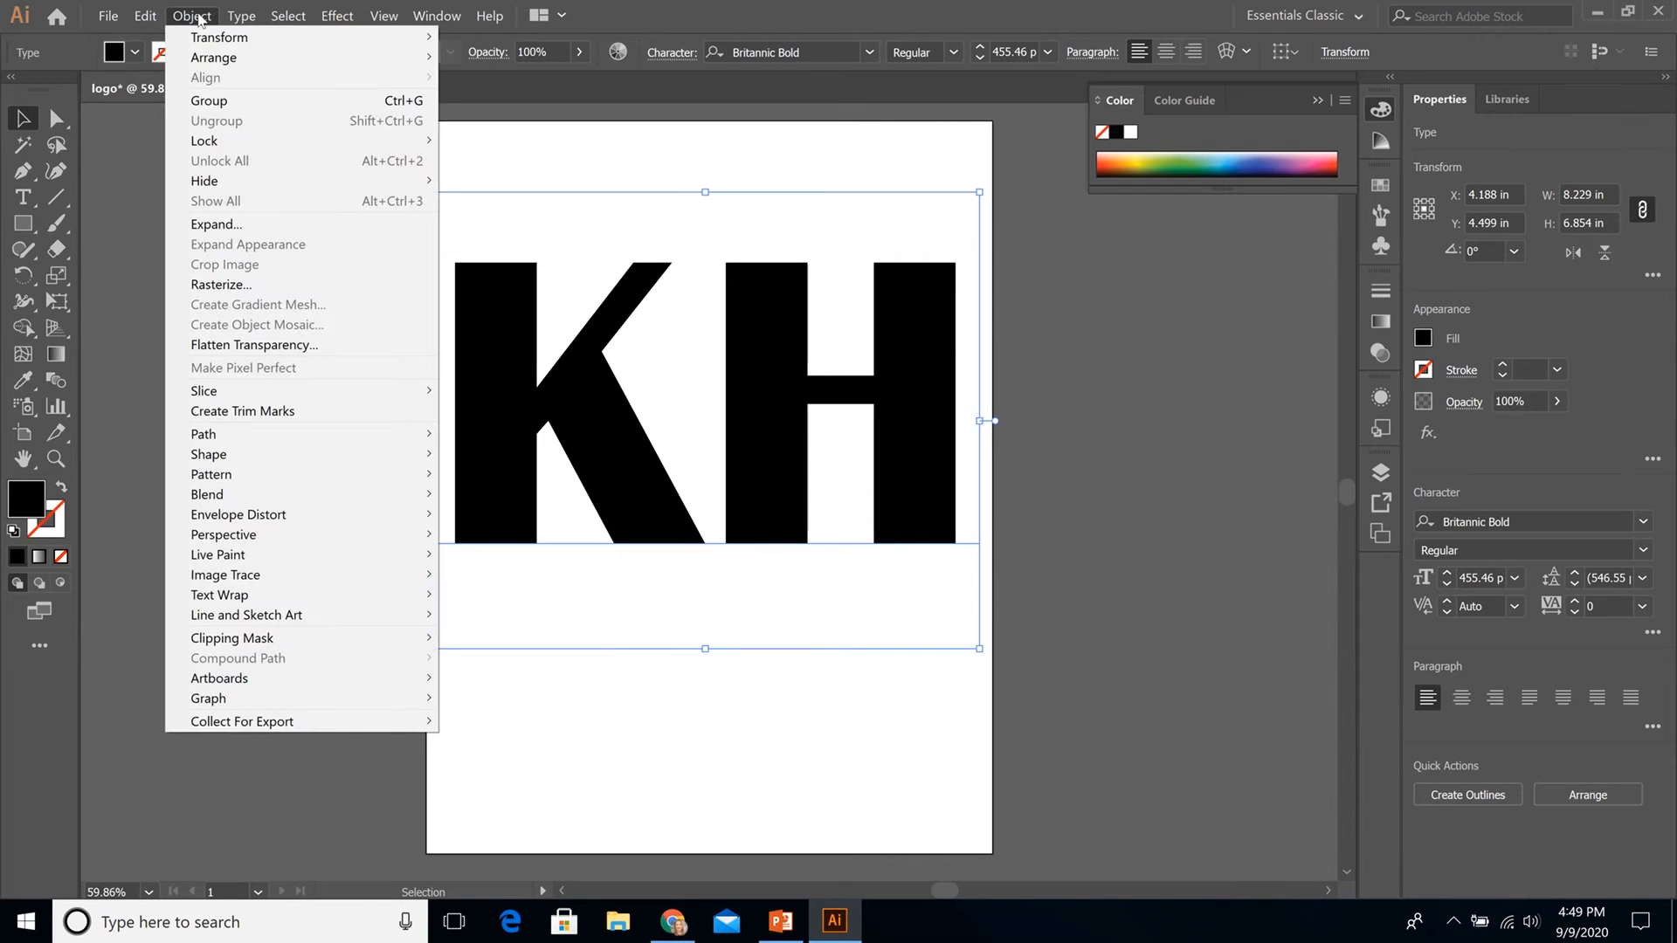
click(238, 227)
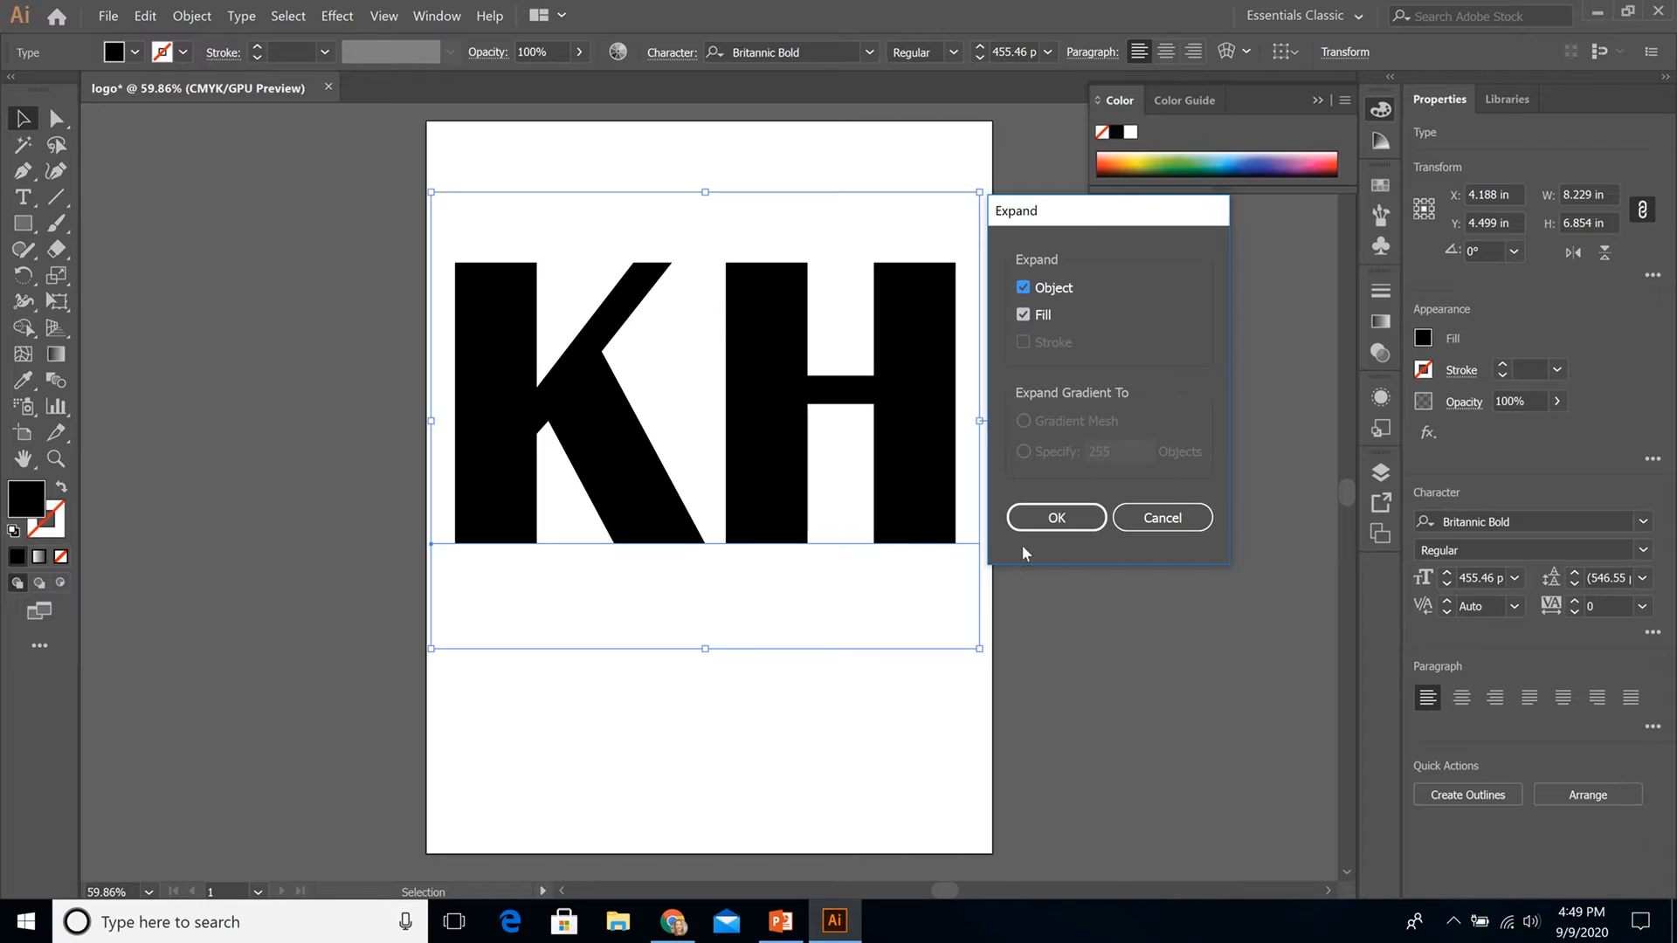
click(1057, 518)
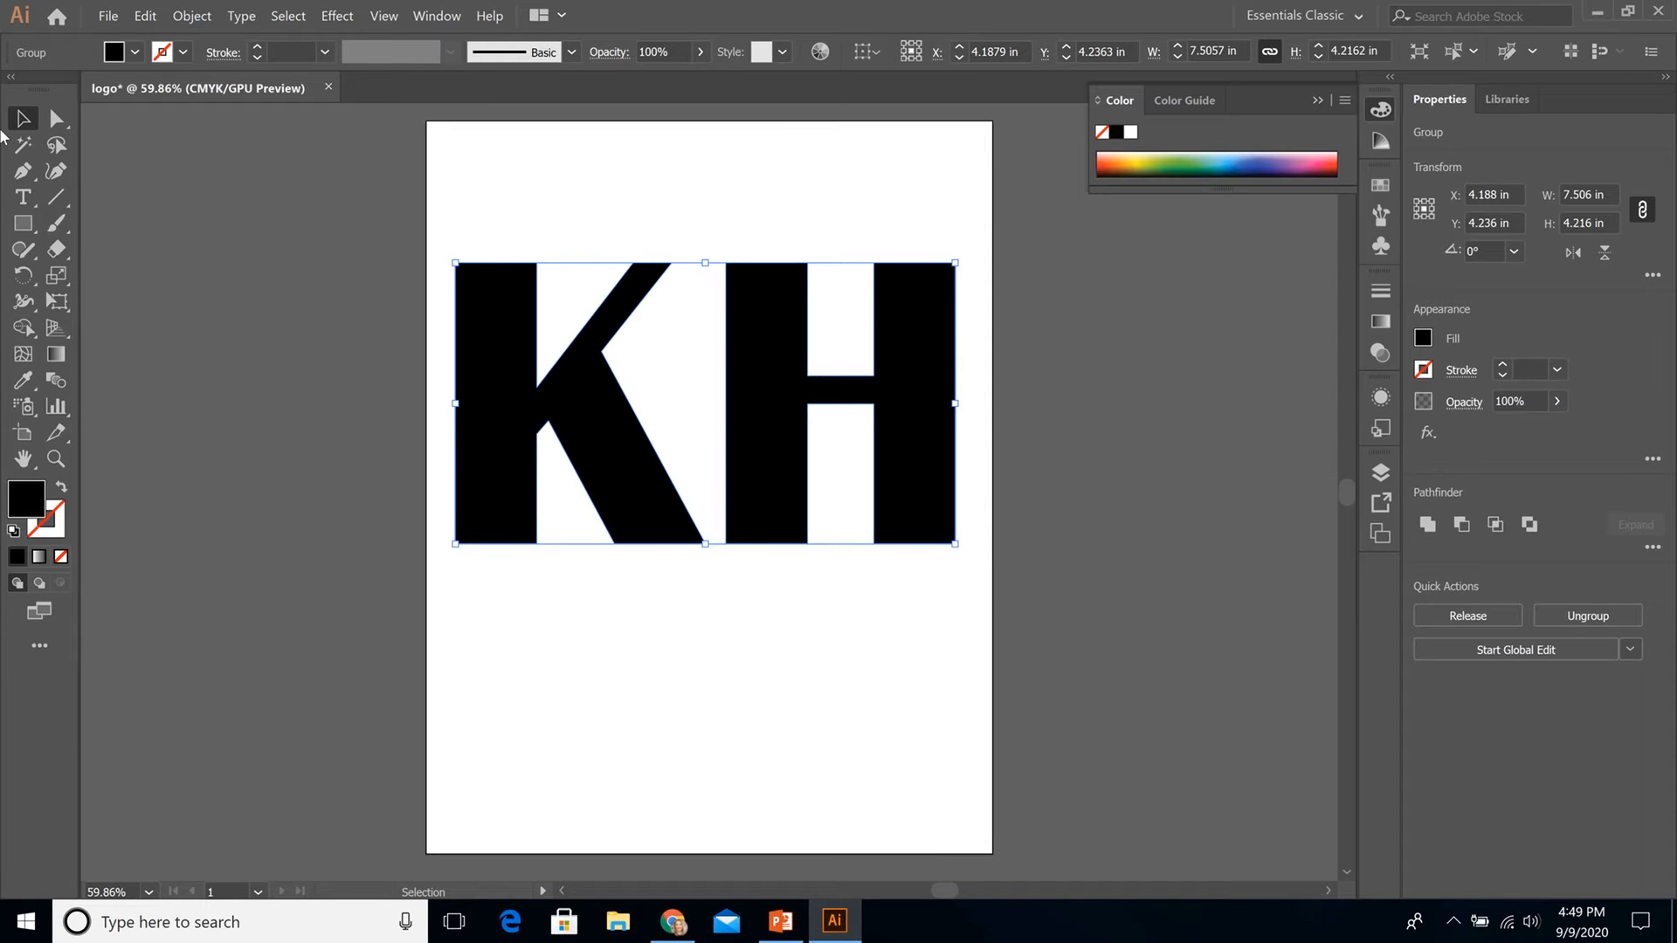
Add a second point text reading kh in lowercase at 500 pt, place it below the expanded KH, and deselect it
click(24, 198)
click(518, 690)
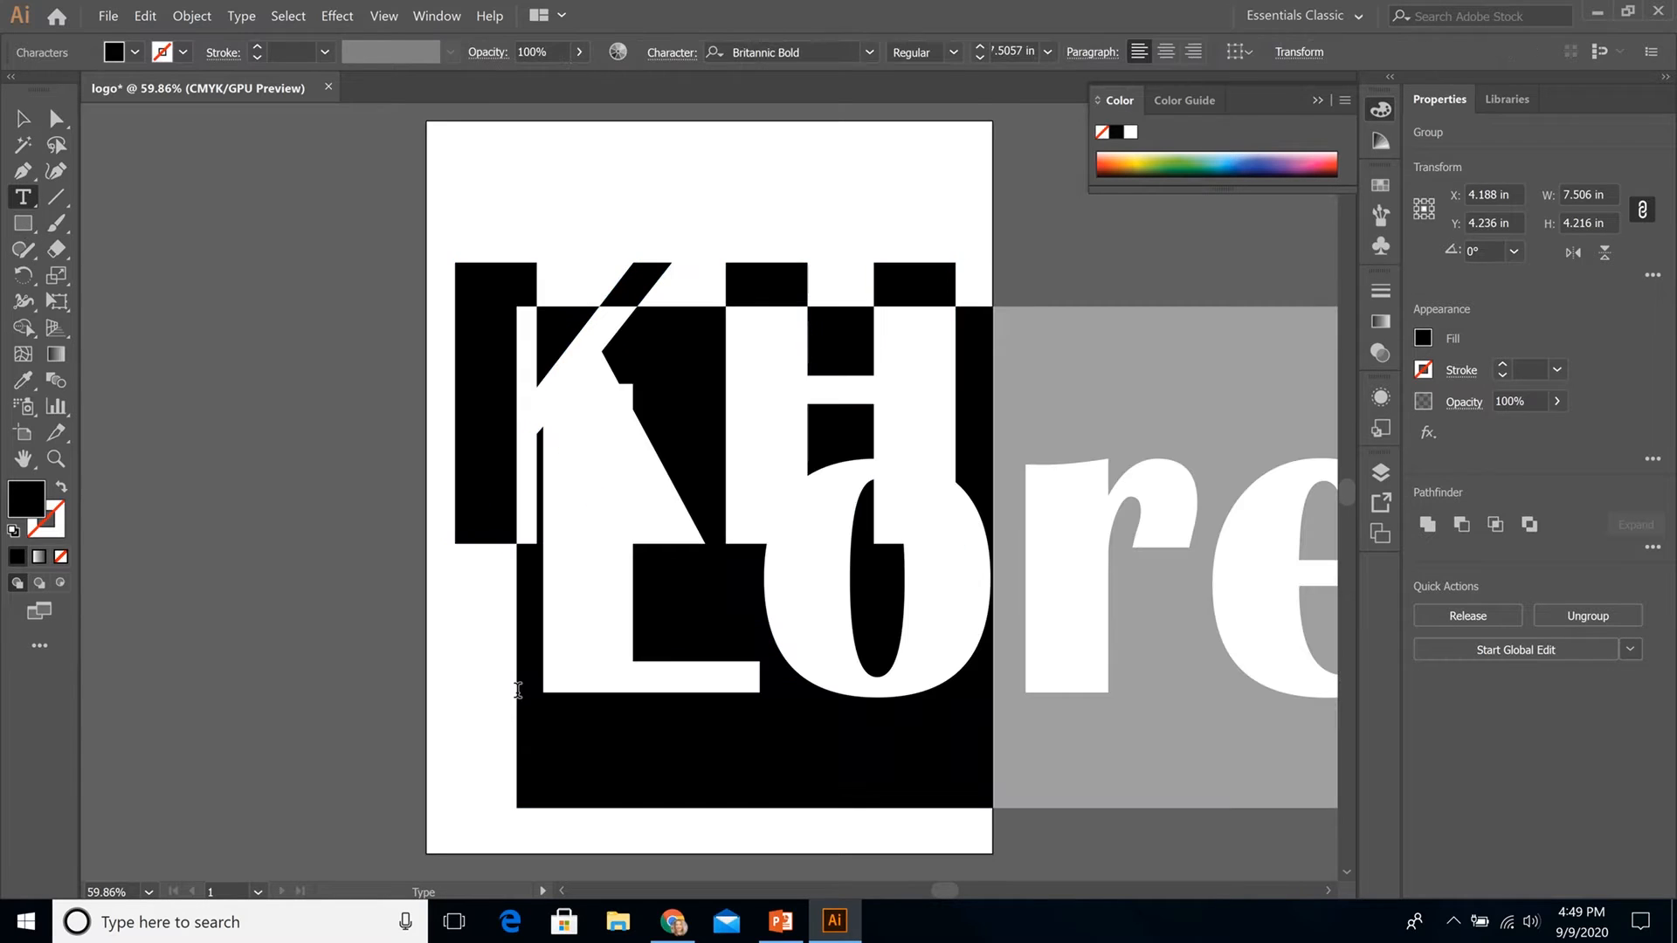
text(Kh)
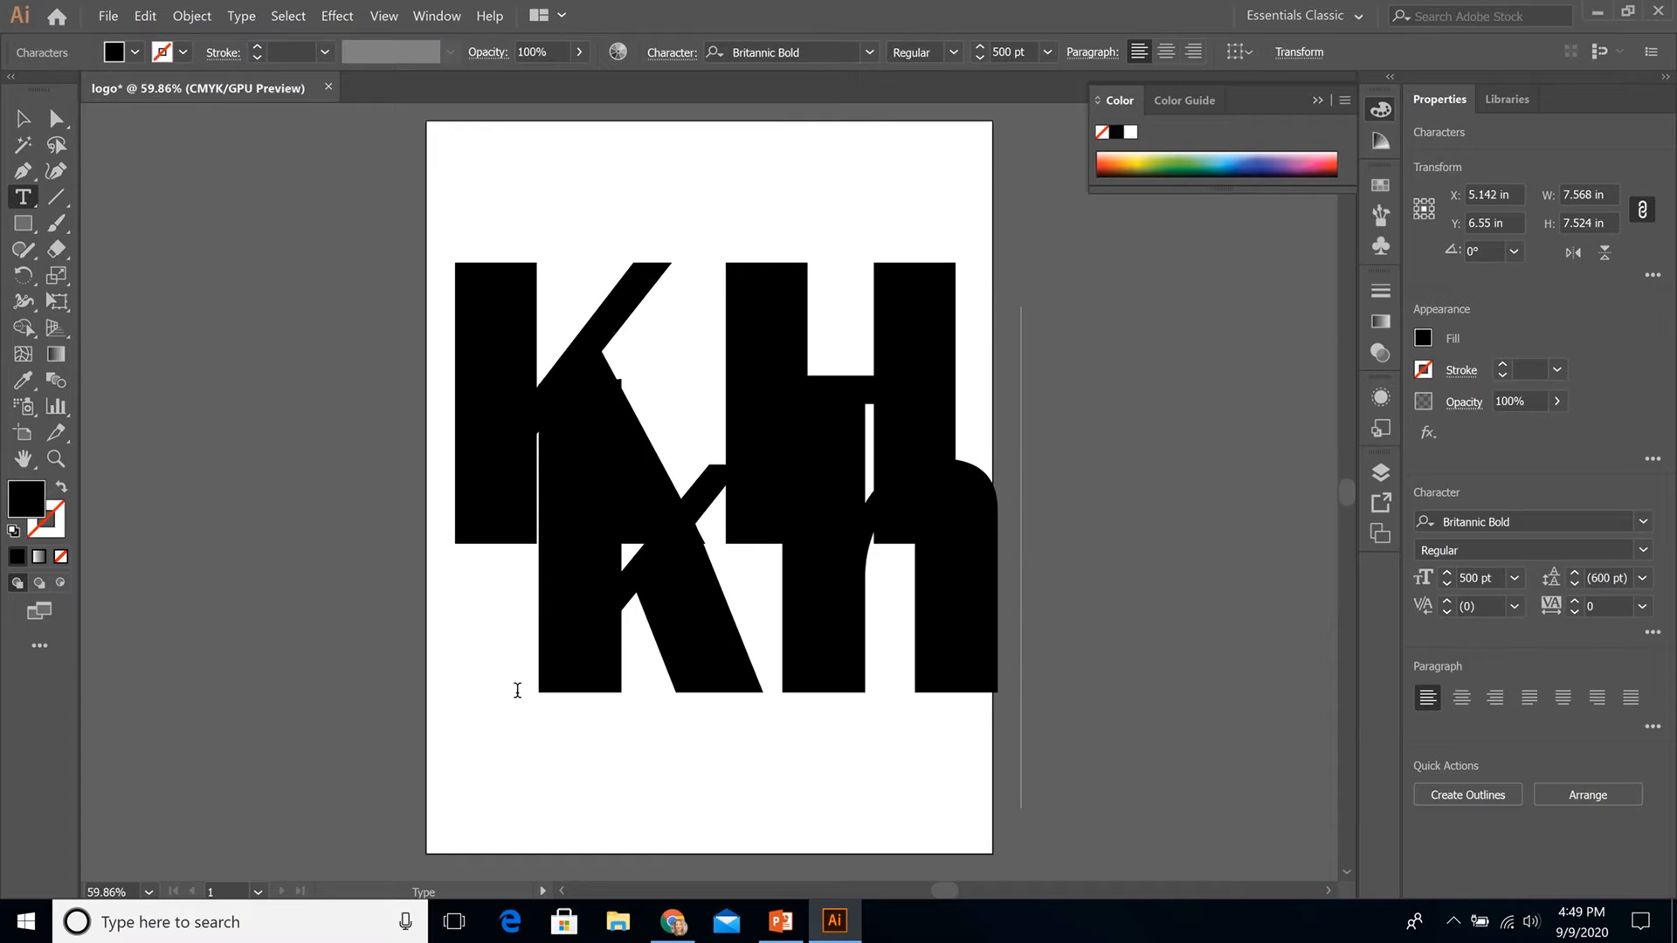
click(18, 122)
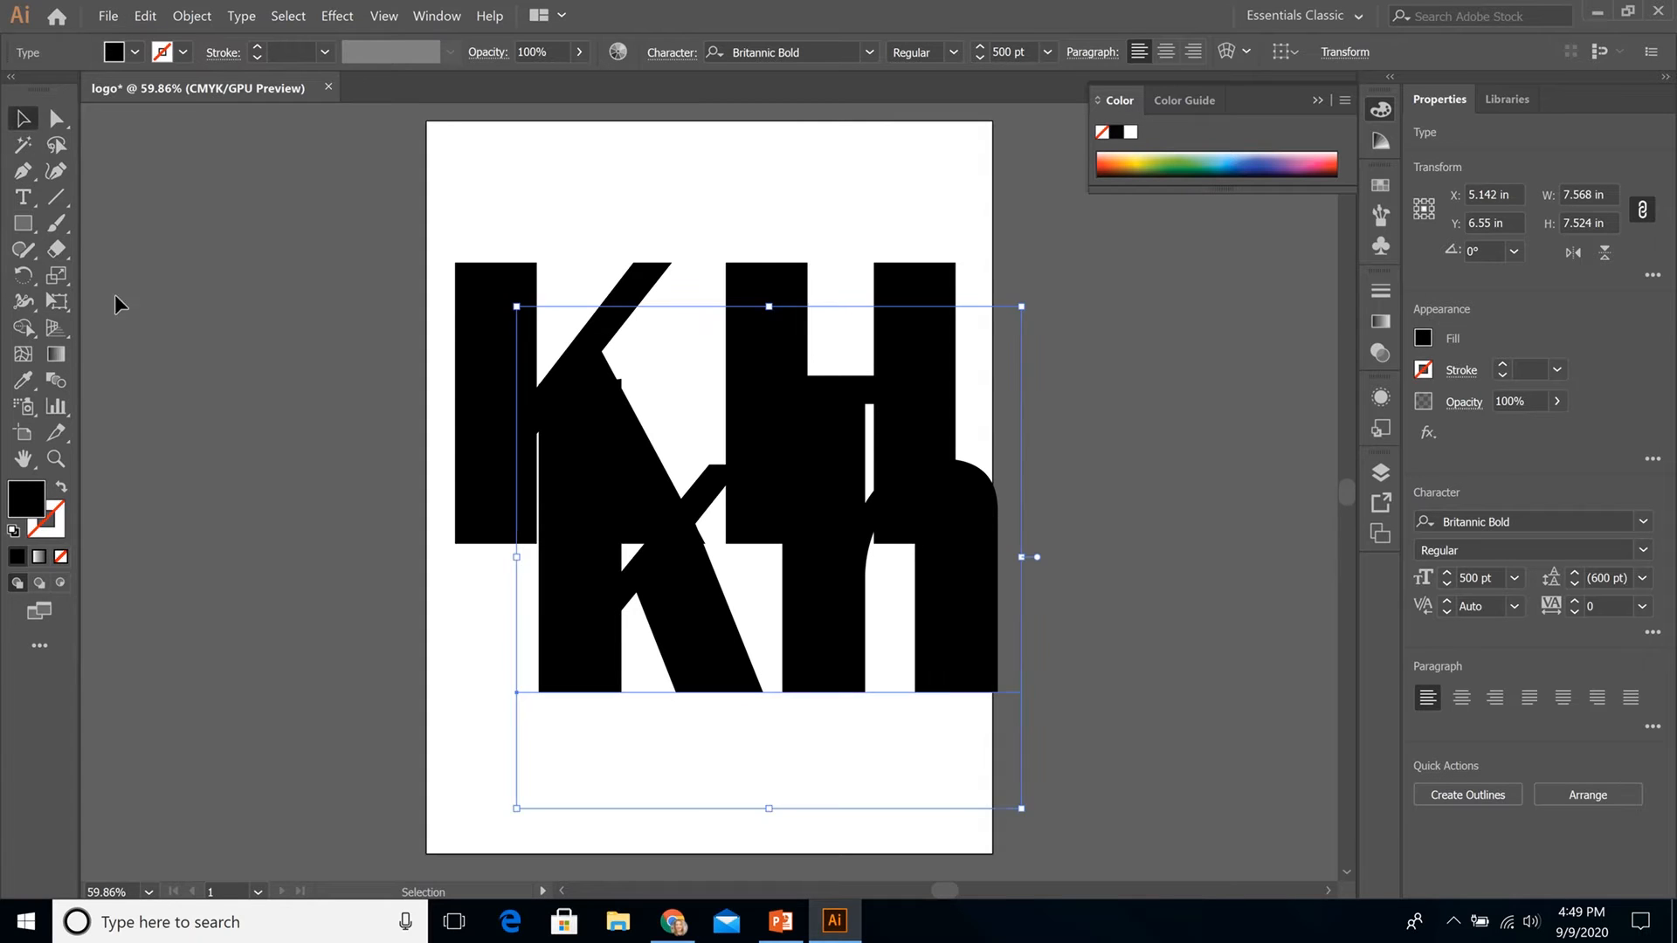
drag(559, 653, 400, 832)
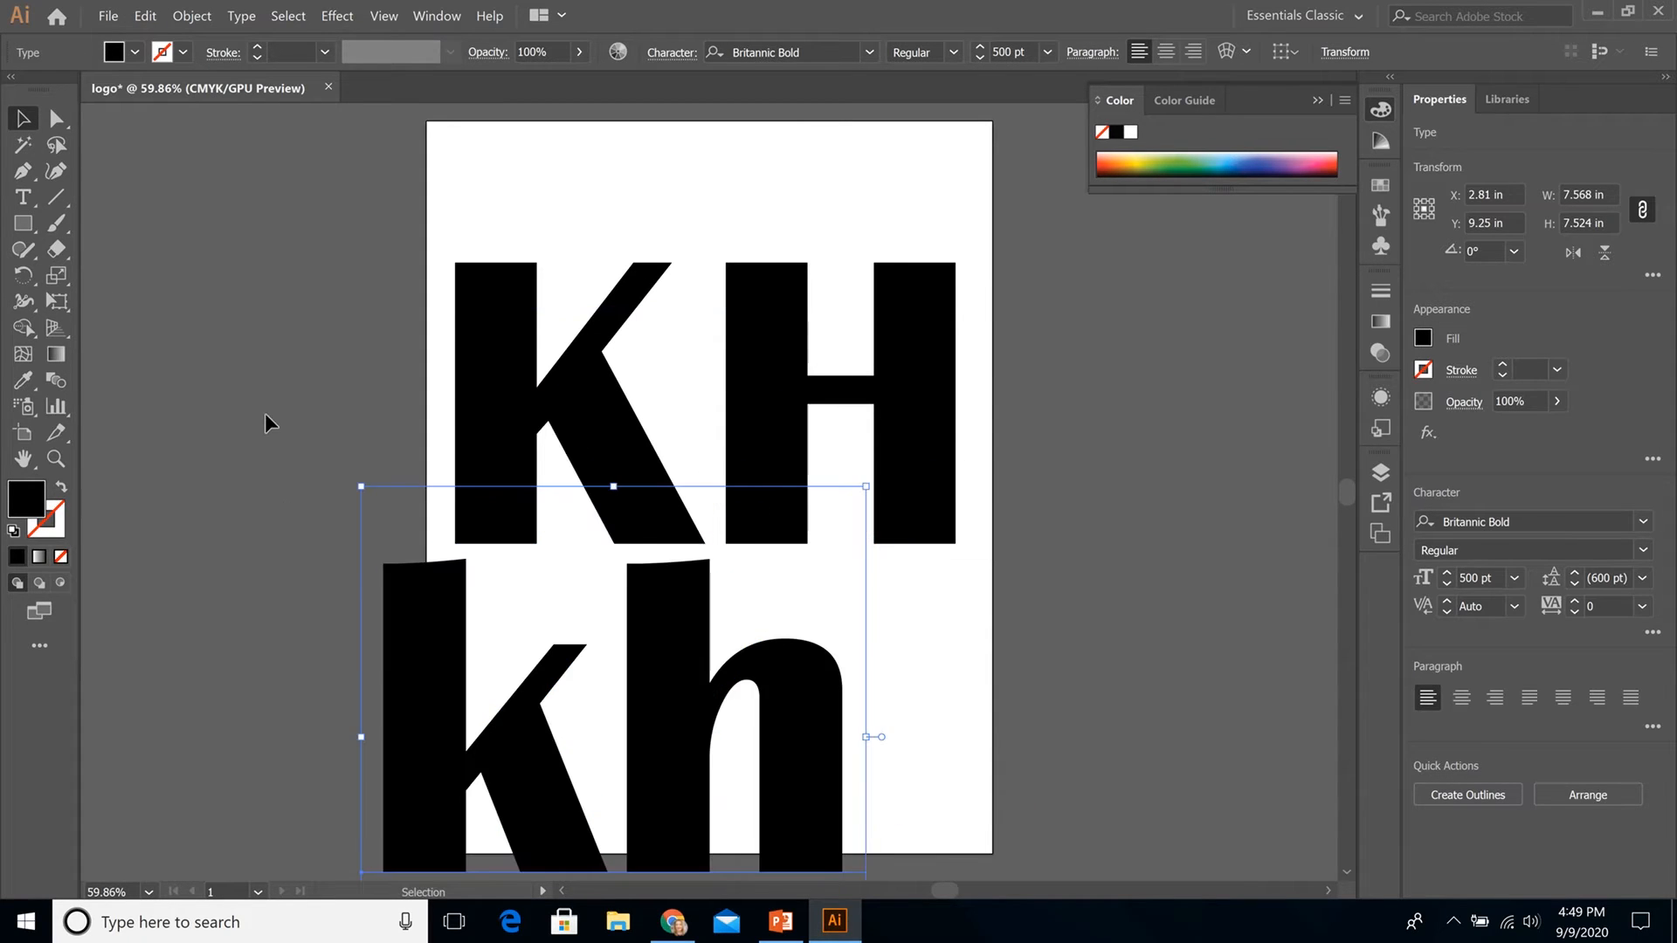
click(236, 352)
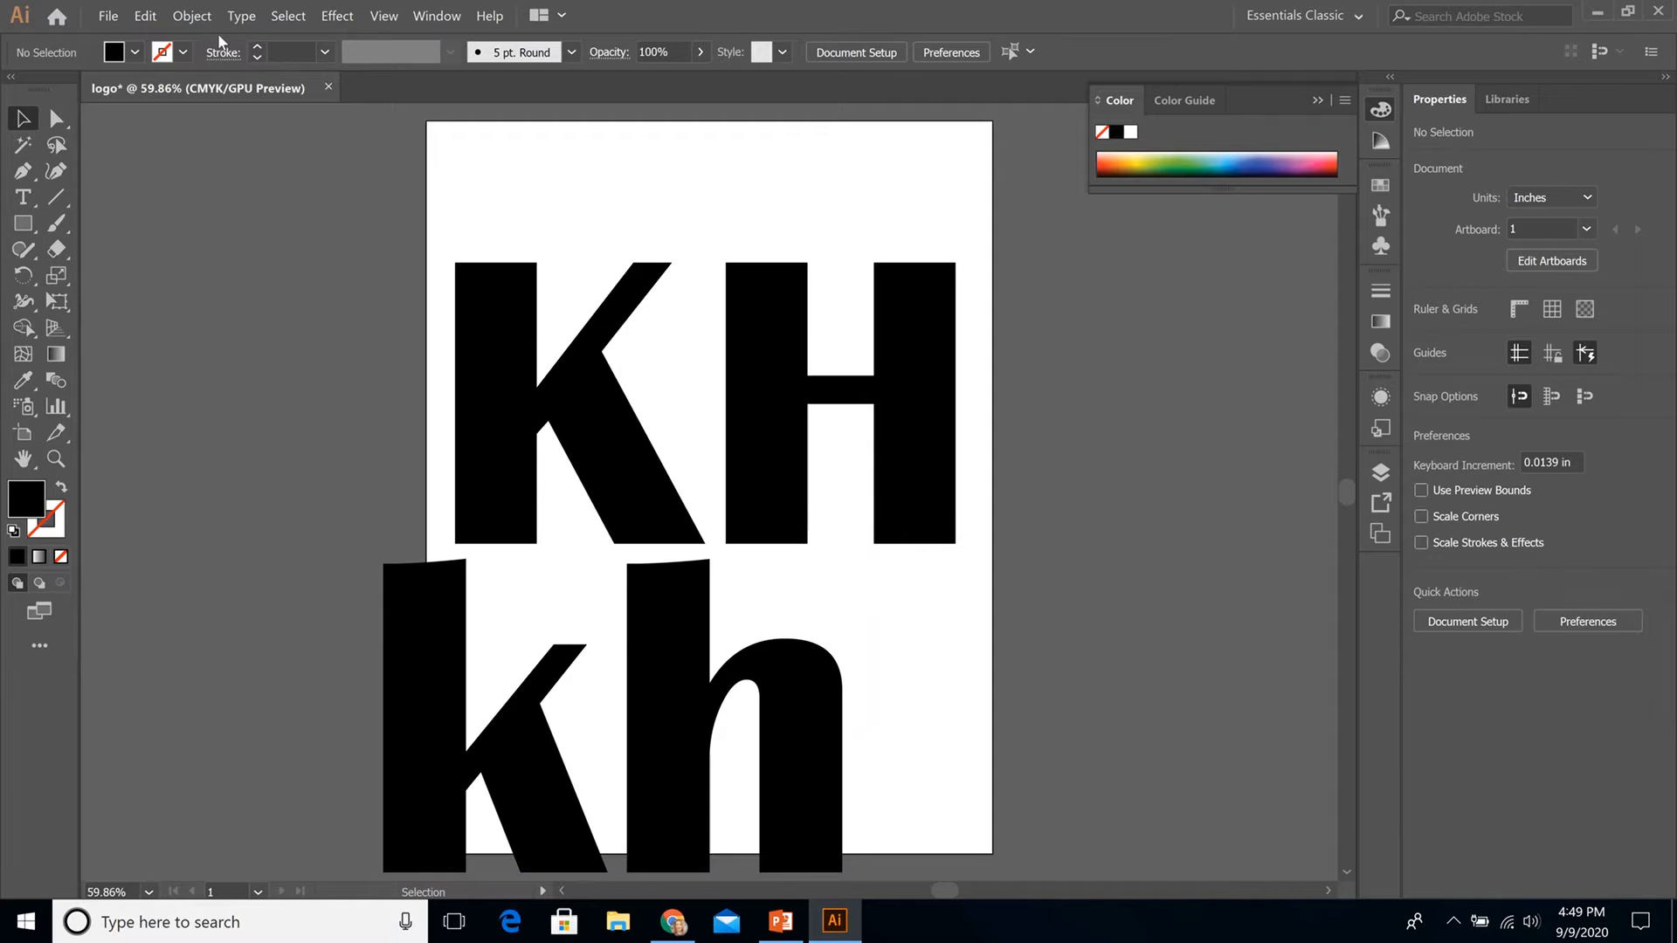
Expand the lowercase kh text into shapes, and delete the expanded group
click(192, 16)
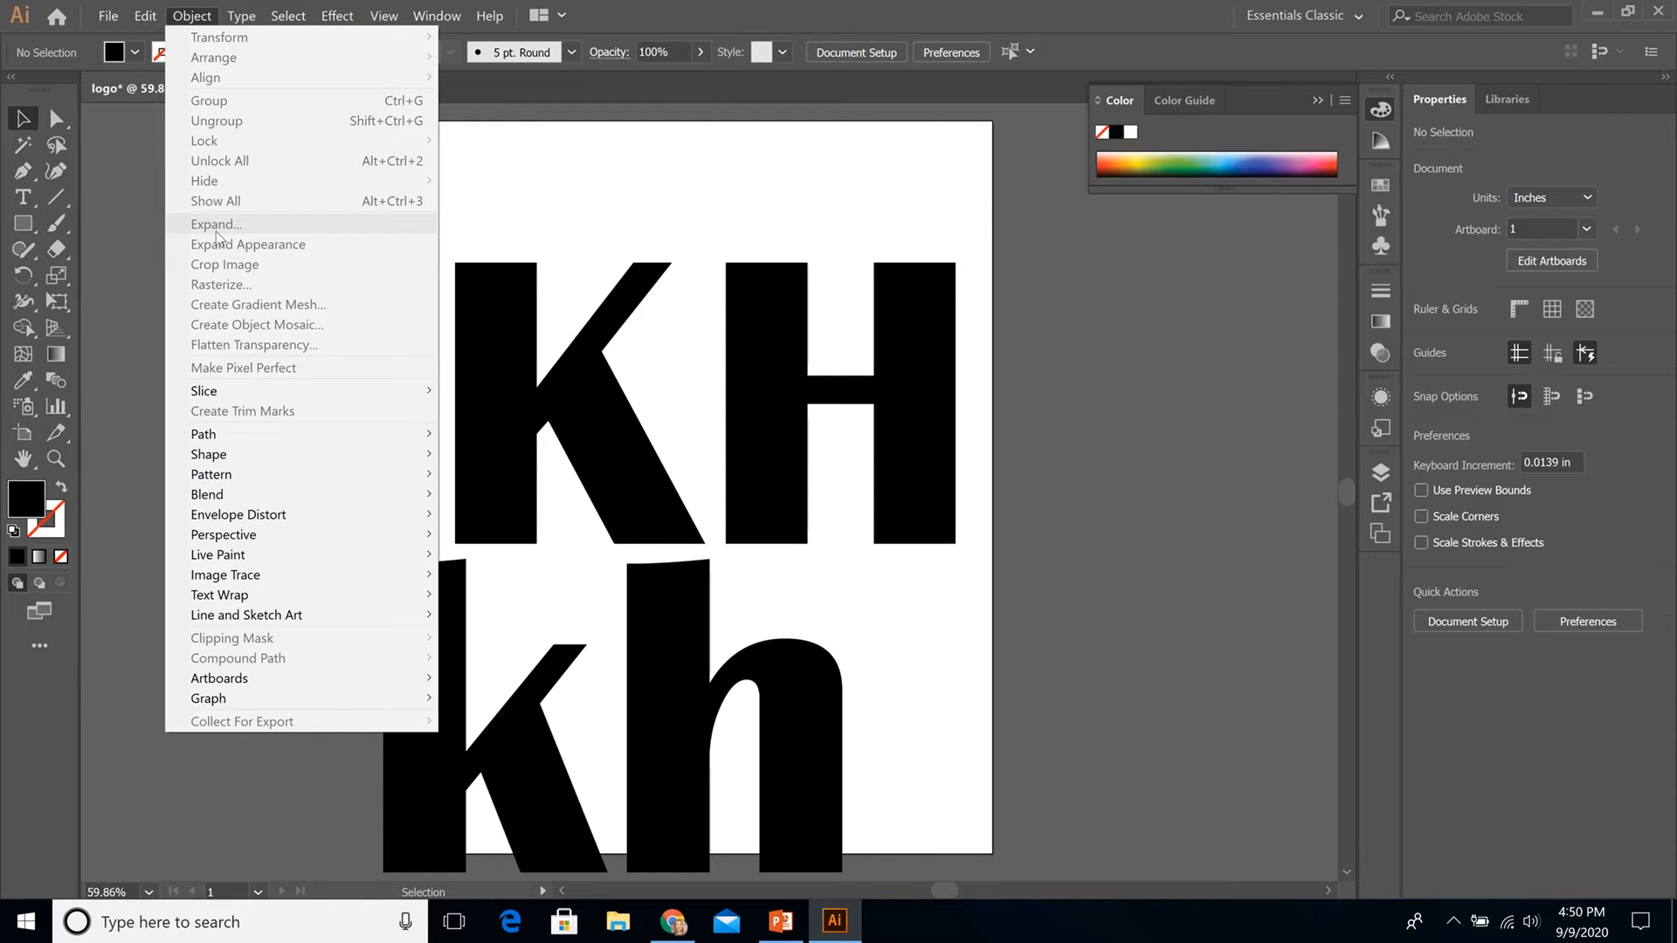
click(661, 171)
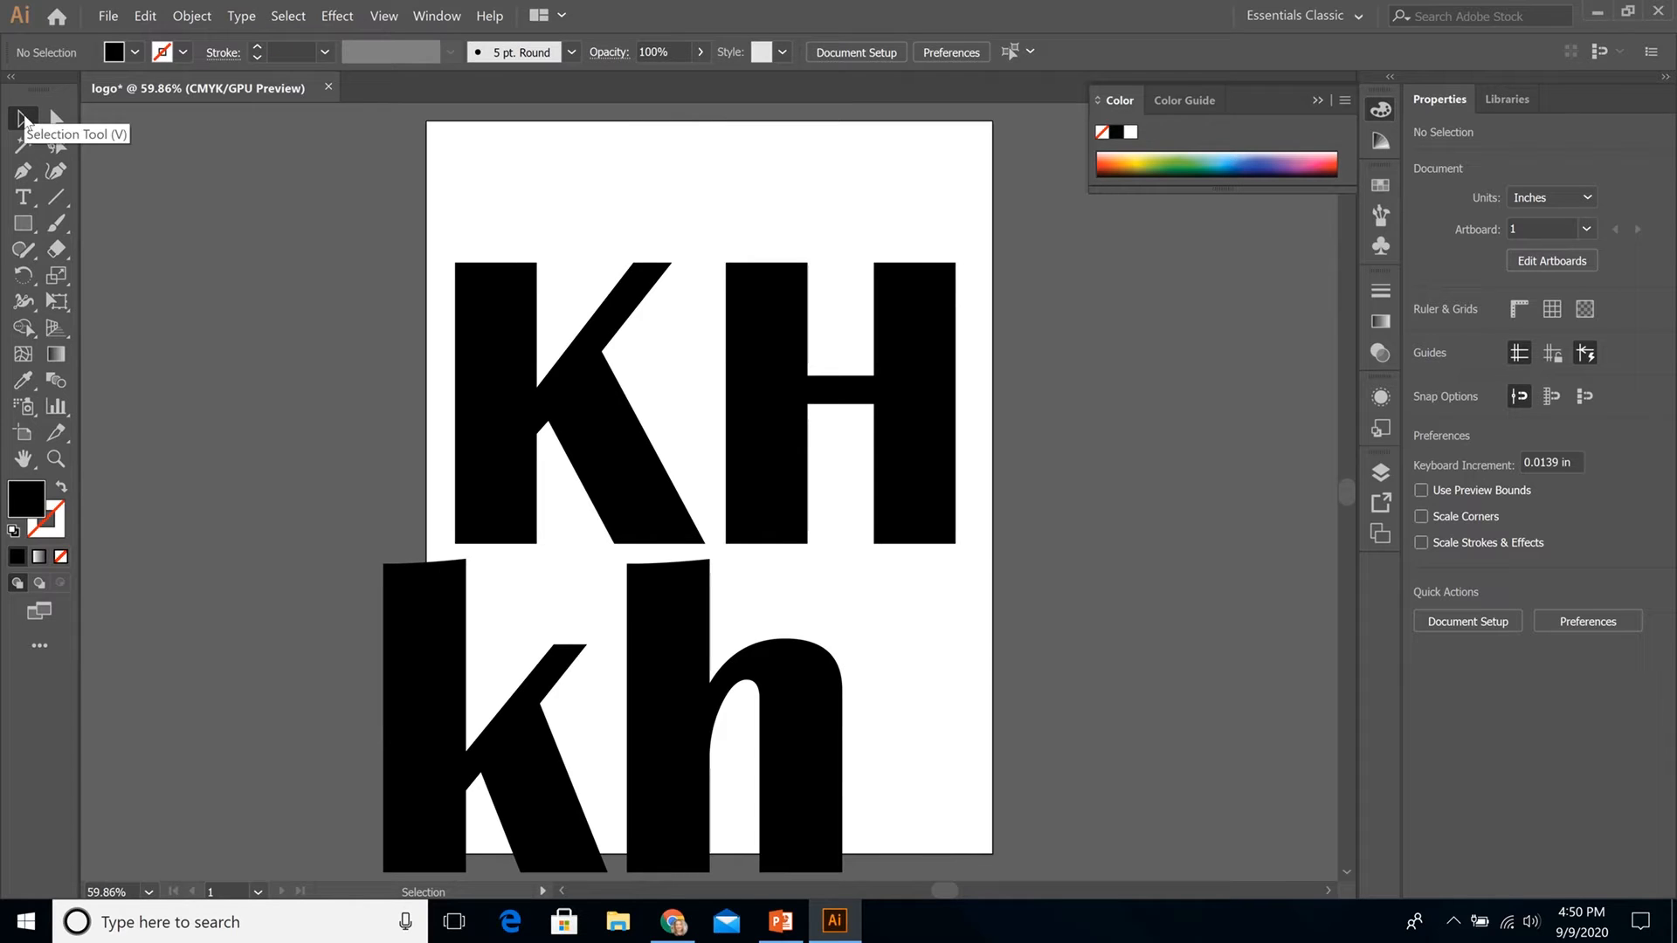
click(433, 622)
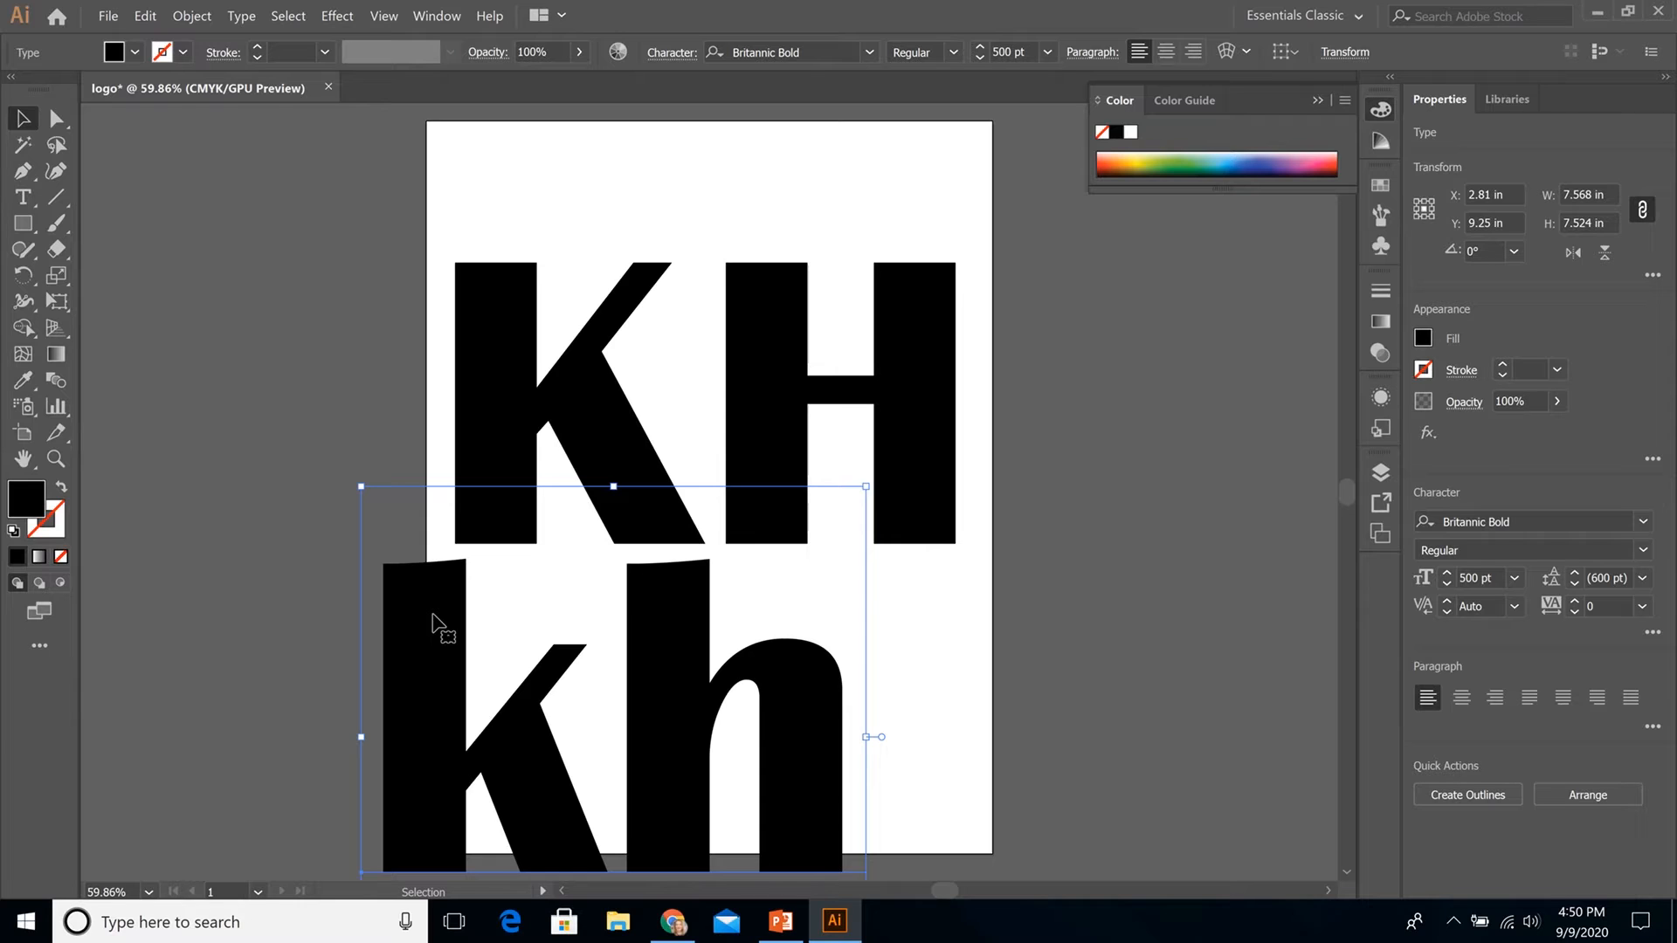
click(193, 17)
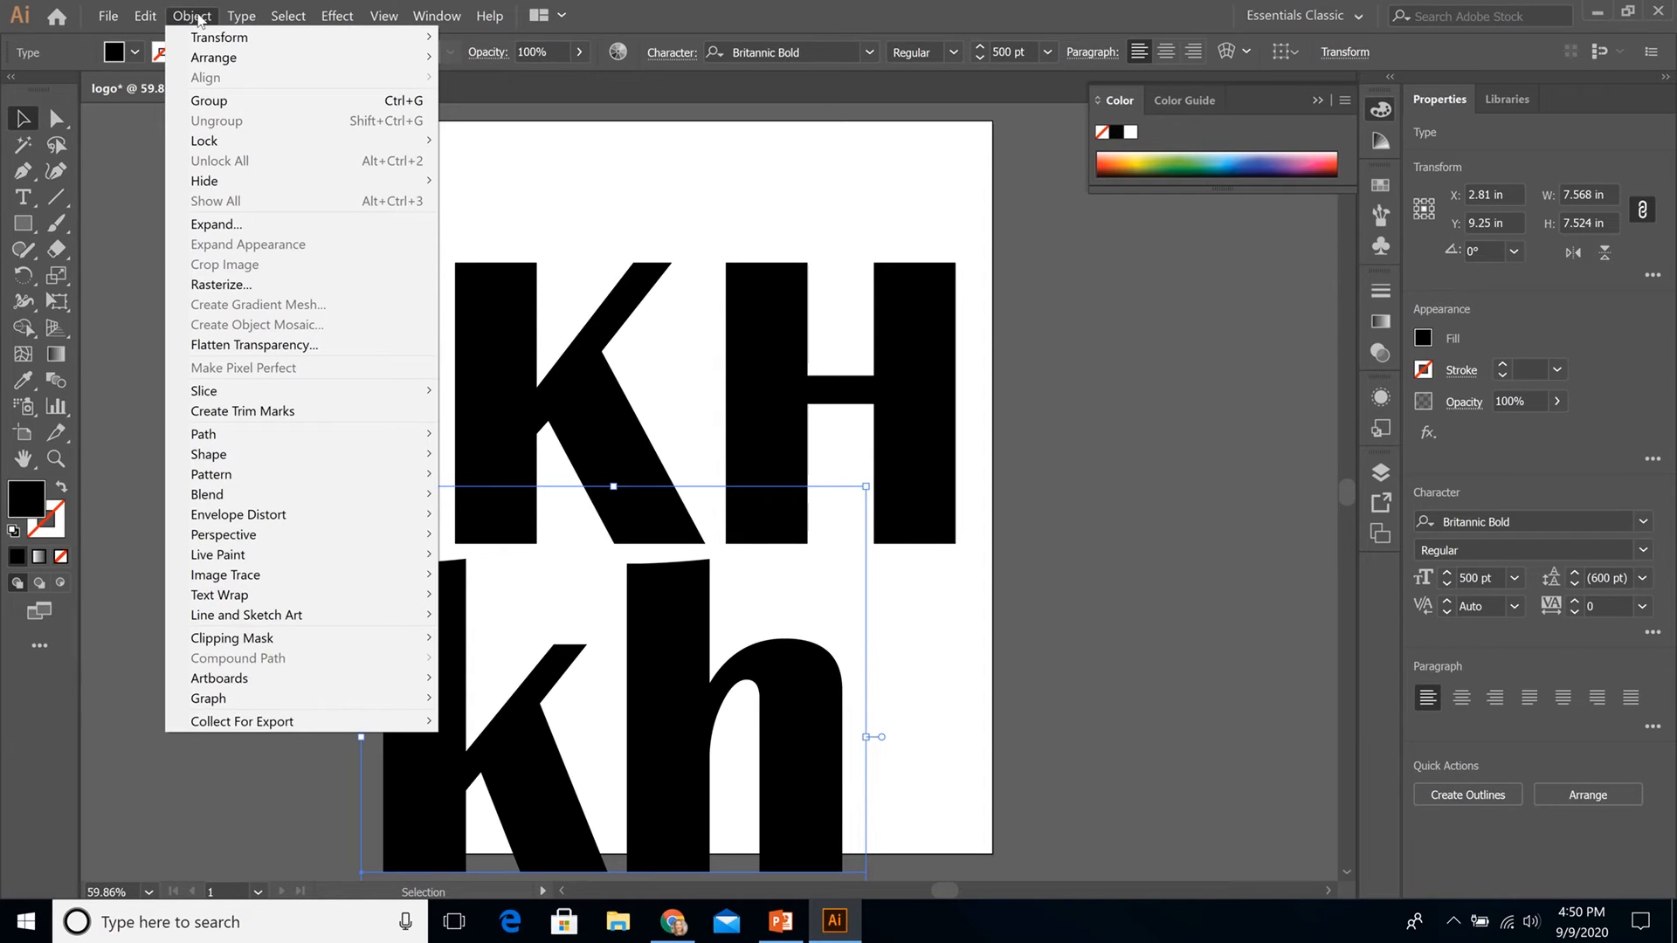
click(228, 225)
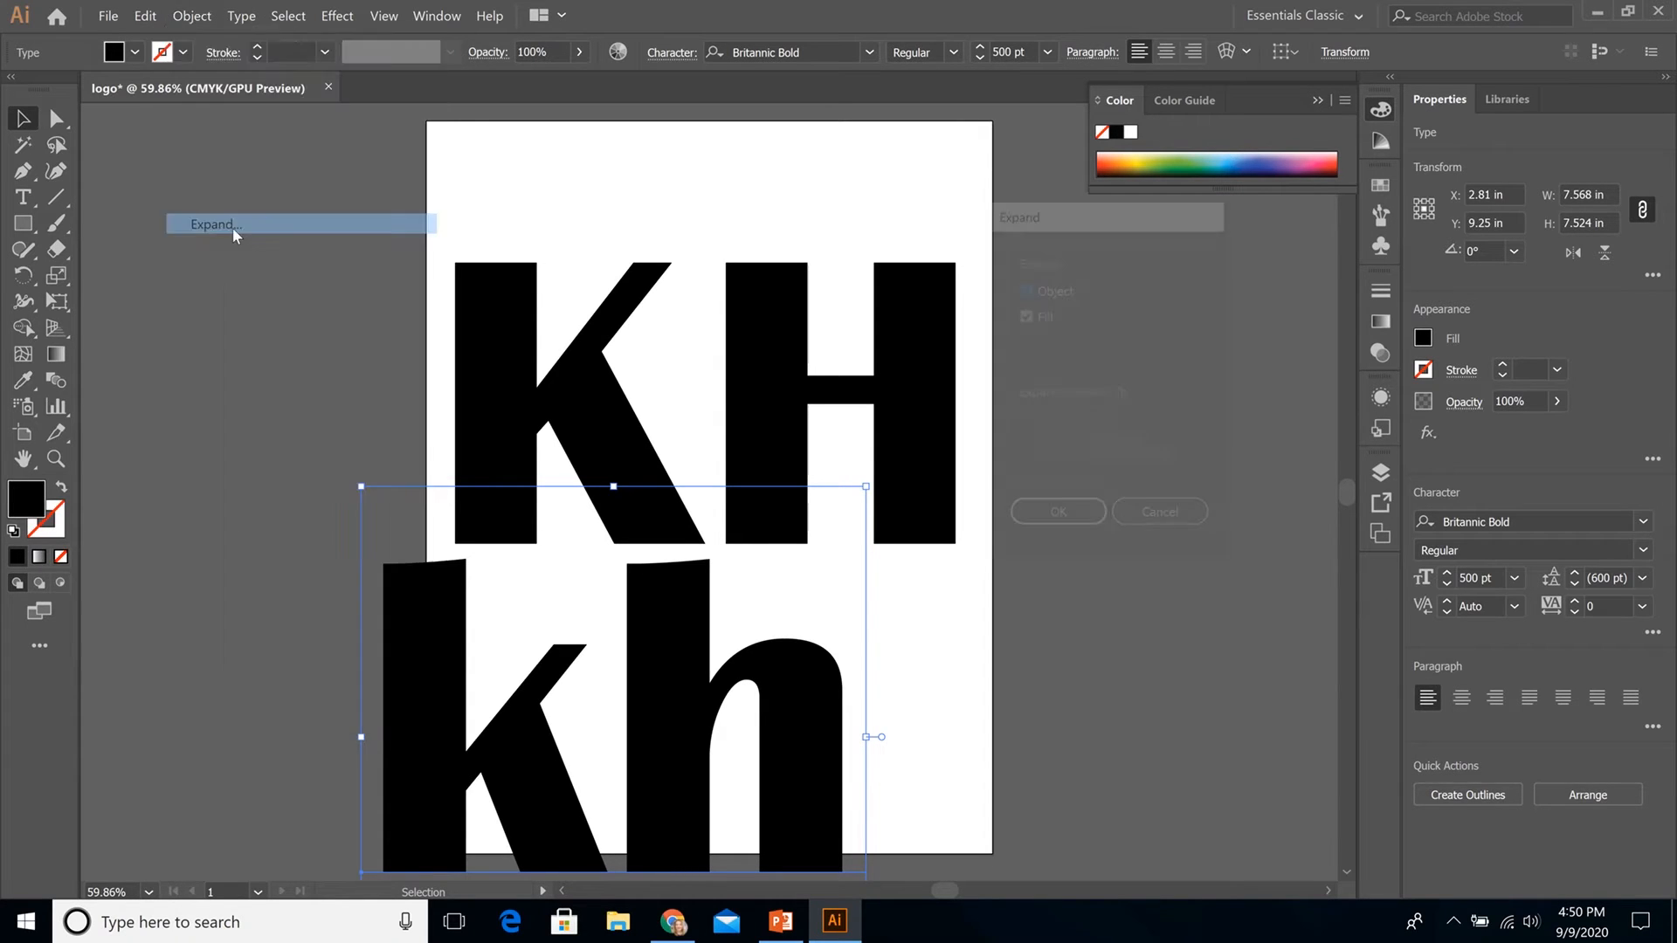
click(1088, 520)
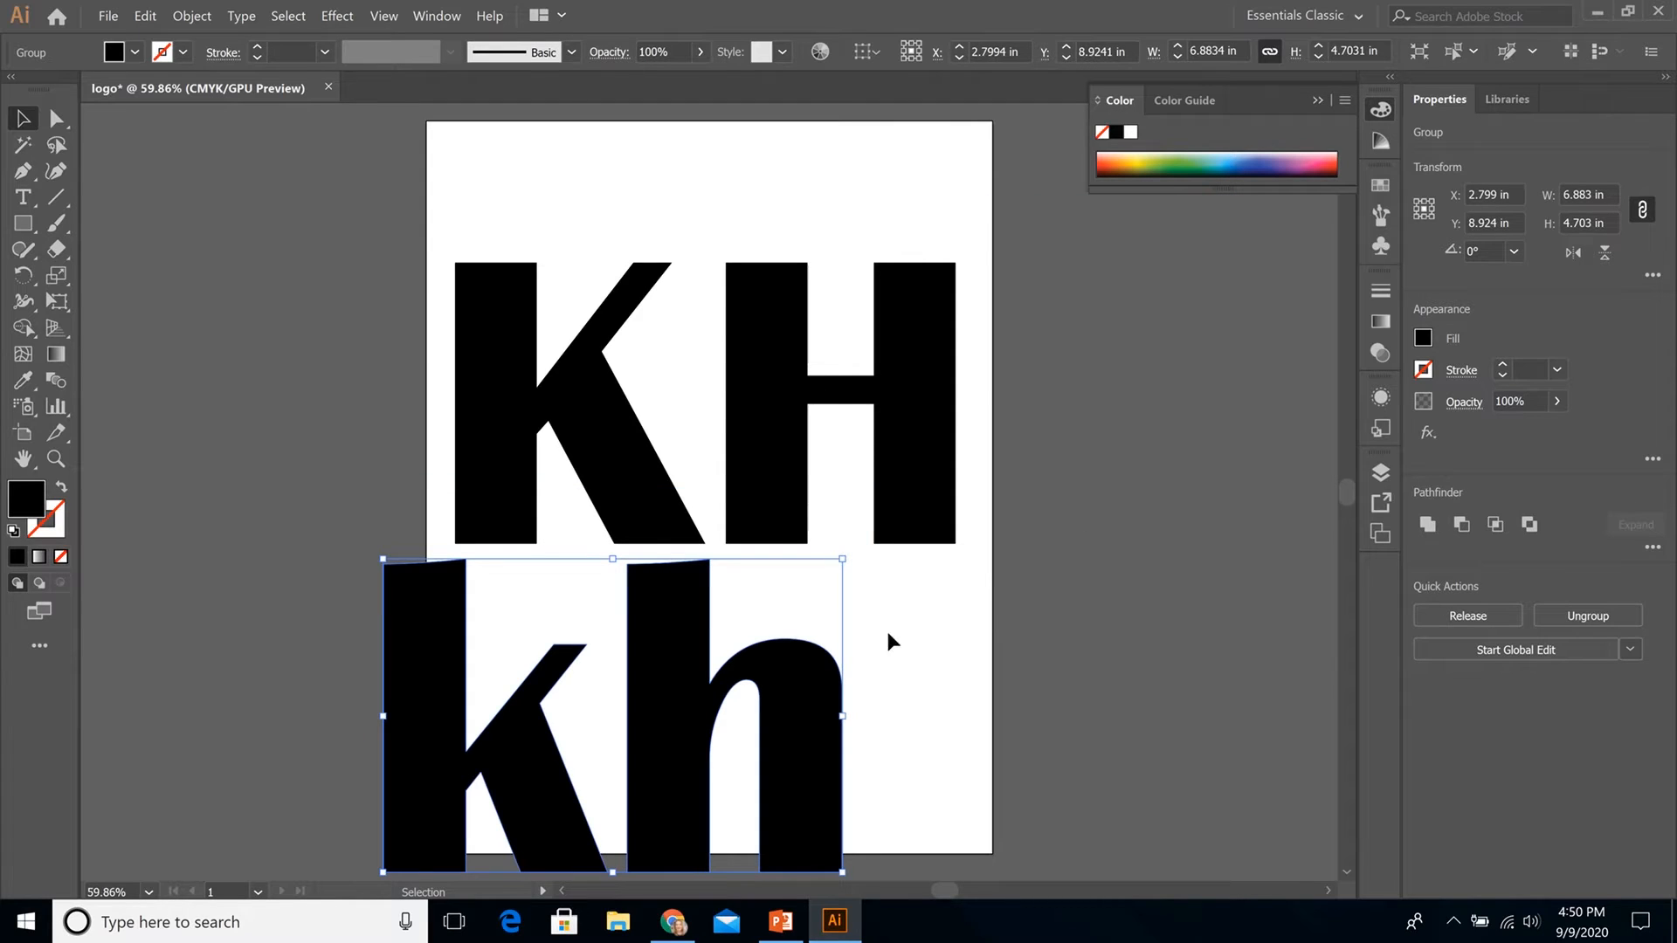
key(Delete)
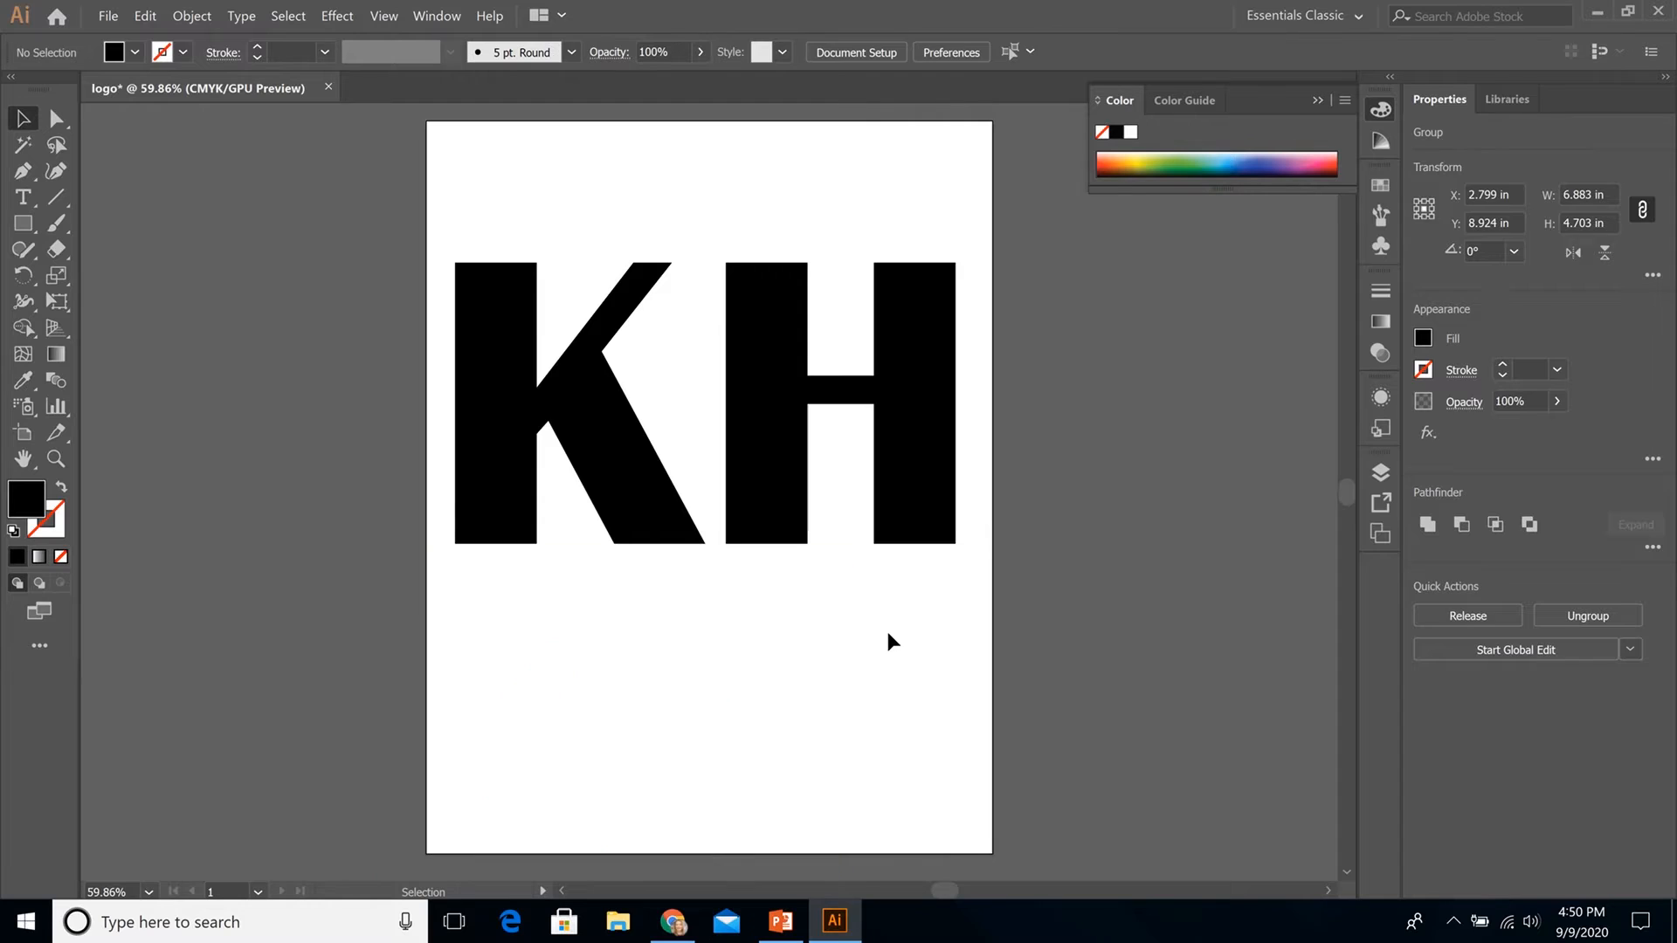
Reposition the expanded KH group on the artboard at about X 4.34 in, Y 4.05 in
click(628, 474)
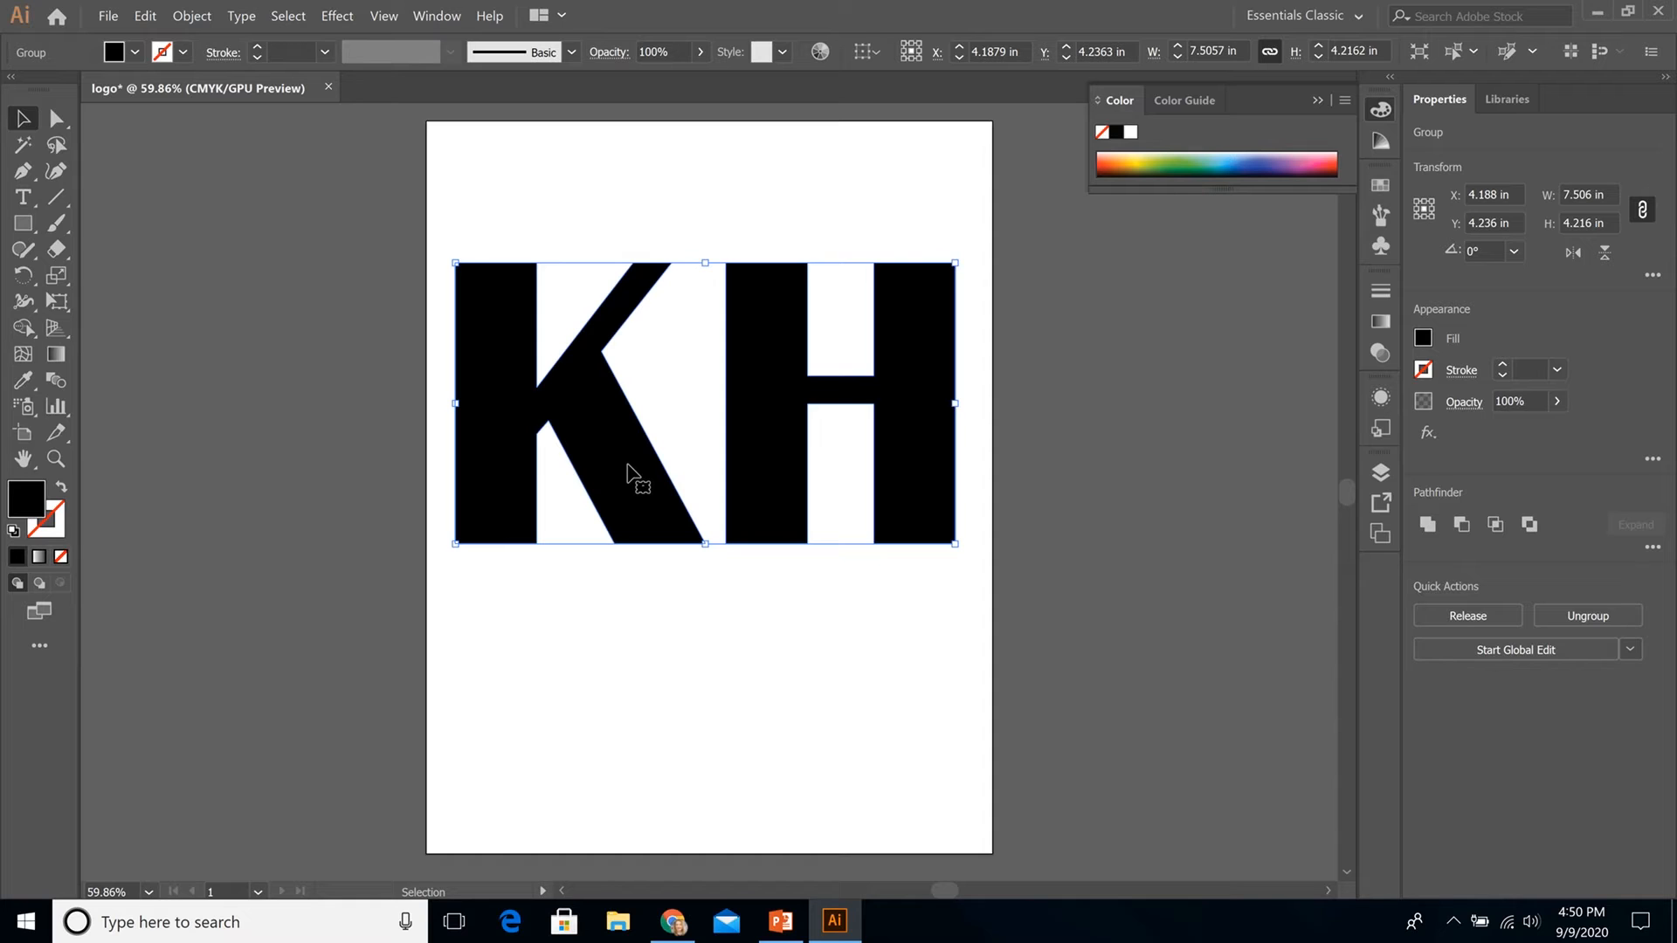
mouse_move(627, 465)
mouse_down()
mouse_move(705, 529)
mouse_move(659, 423)
mouse_move(625, 408)
mouse_move(606, 416)
mouse_move(694, 479)
mouse_move(644, 487)
mouse_up()
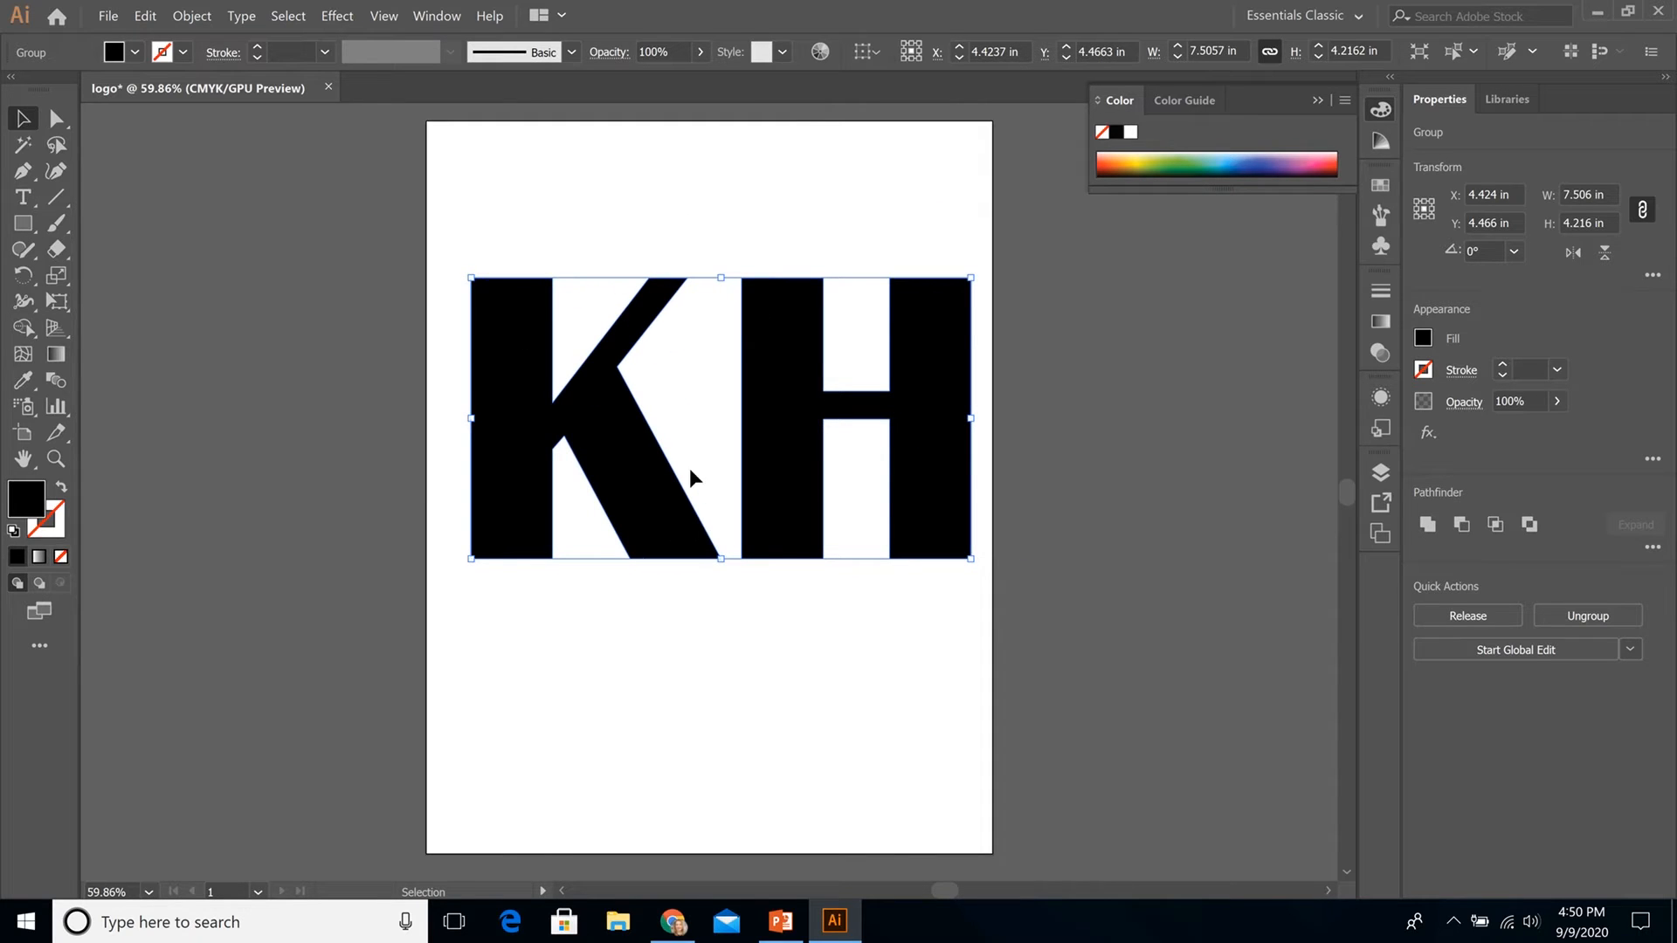
mouse_move(641, 480)
mouse_down()
mouse_move(599, 401)
mouse_move(602, 367)
mouse_move(668, 469)
mouse_move(640, 466)
mouse_up()
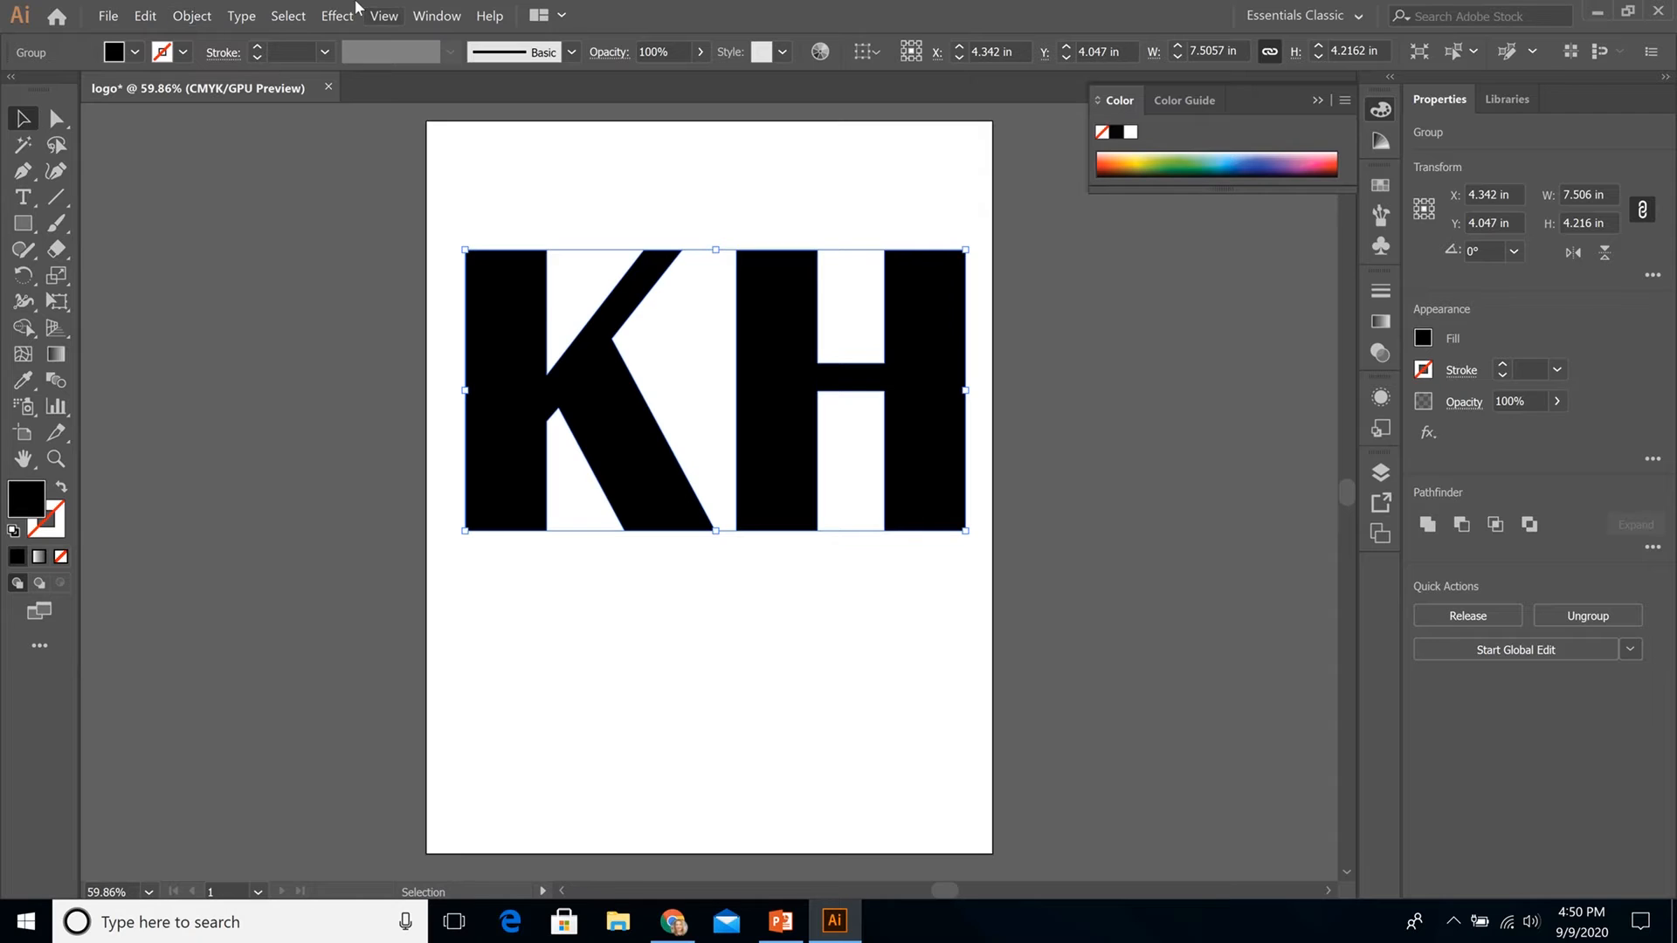
Ungroup the expanded KH, move both letters down to about Y 4.89 in, and deselect them
click(194, 17)
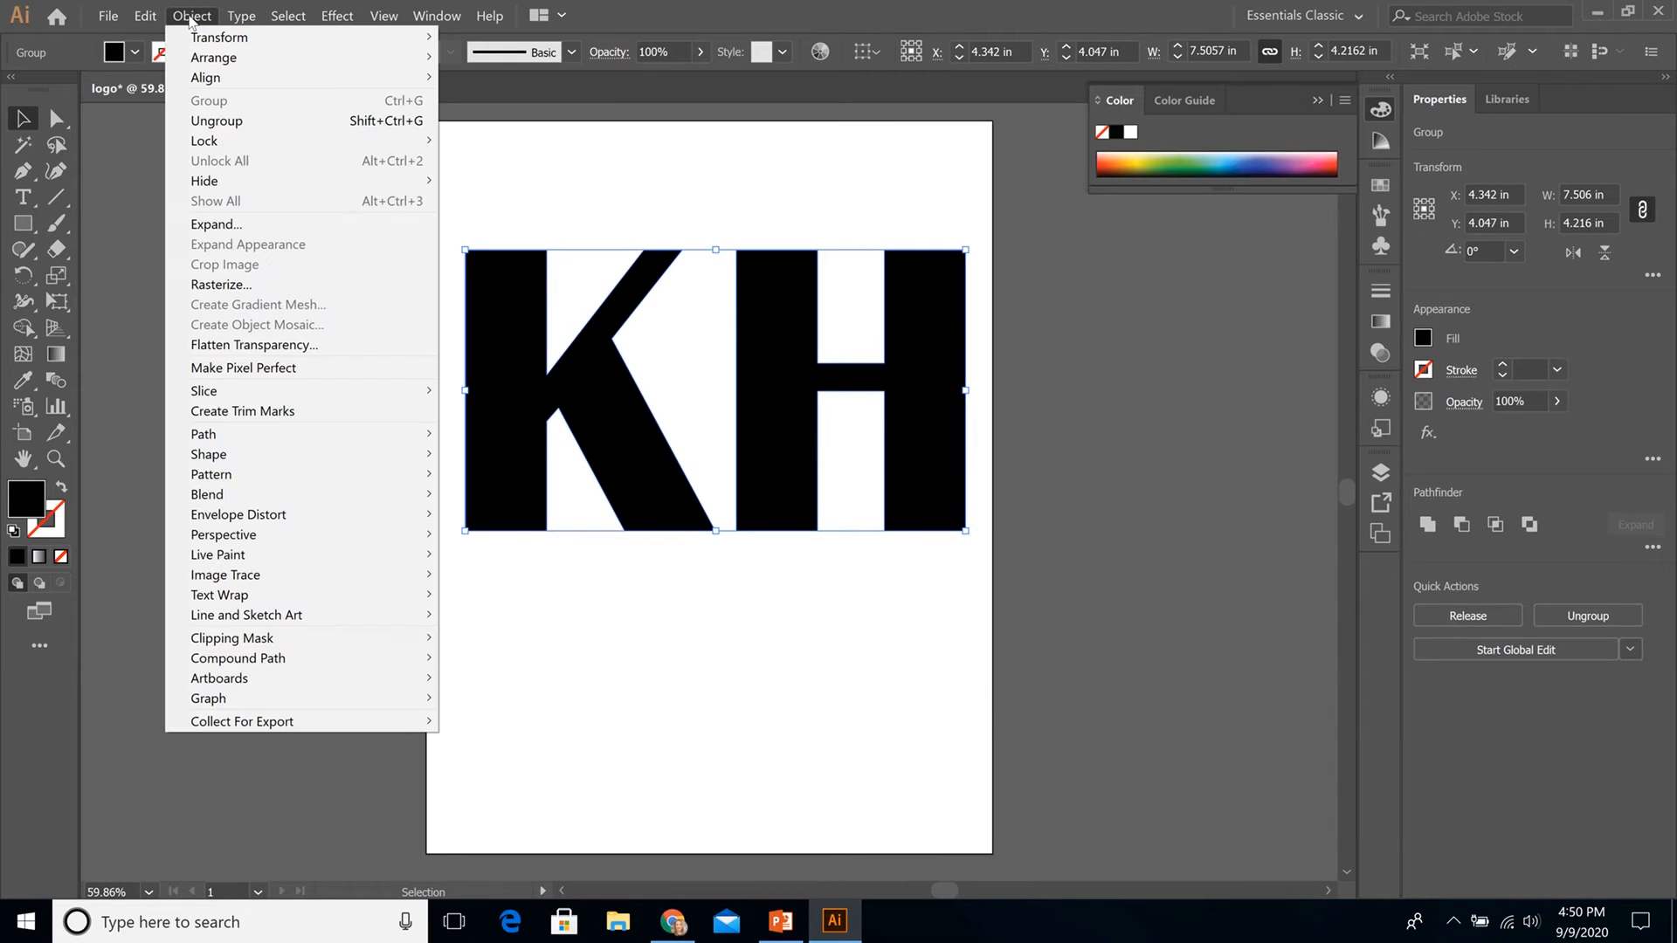
click(227, 122)
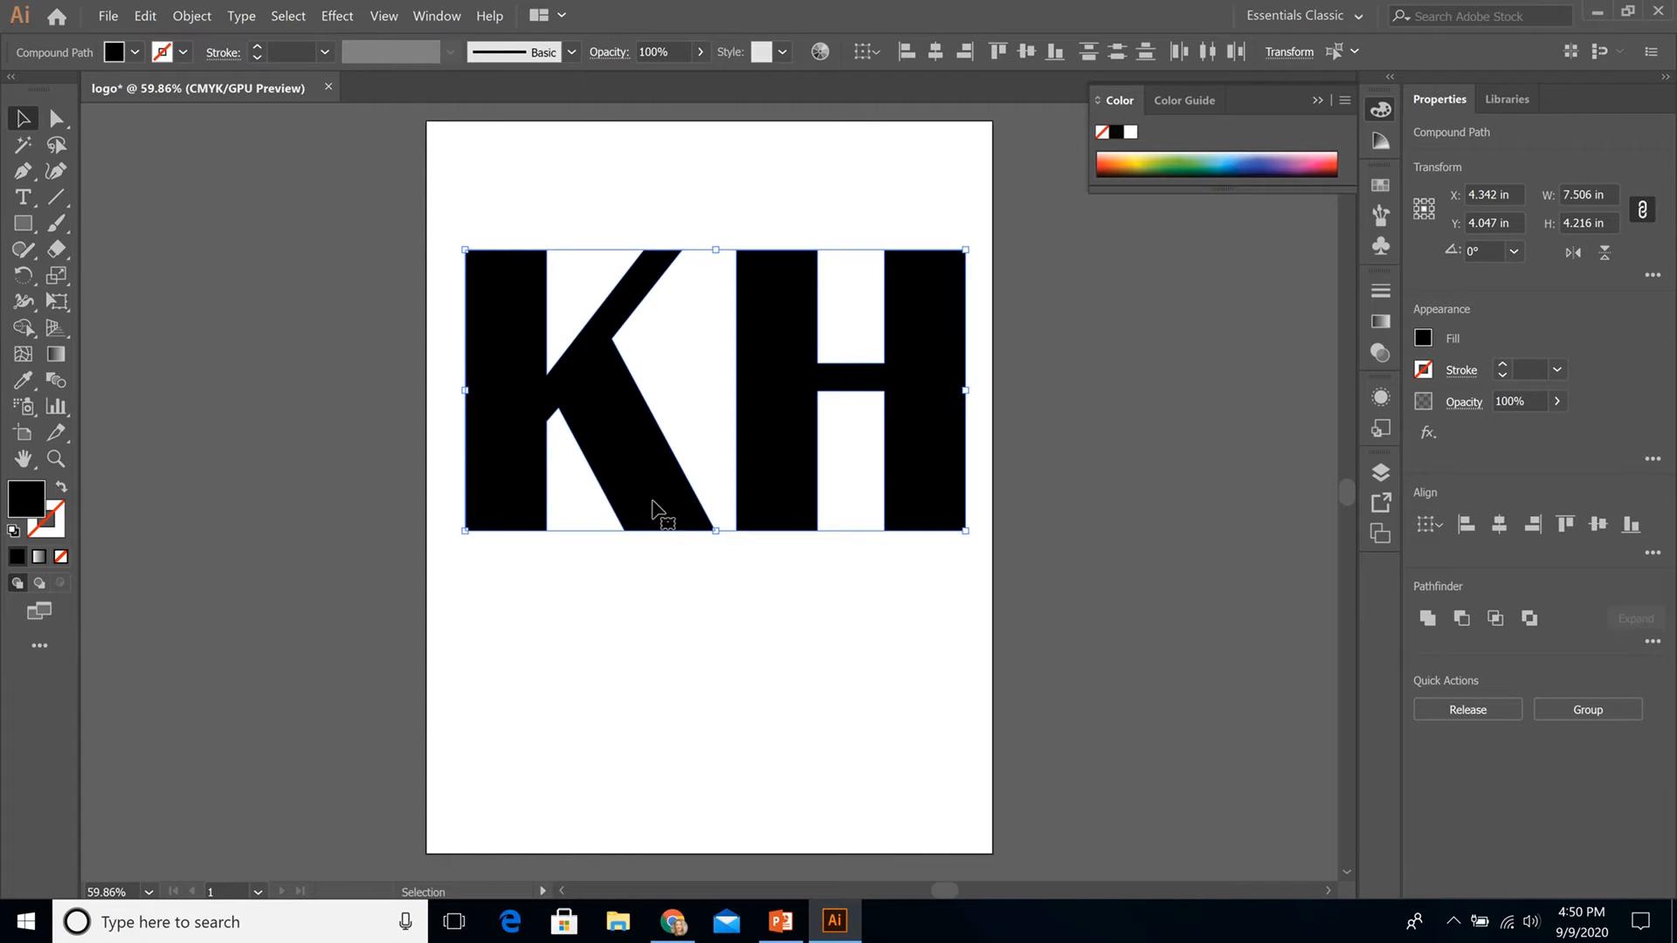
drag(653, 500, 638, 555)
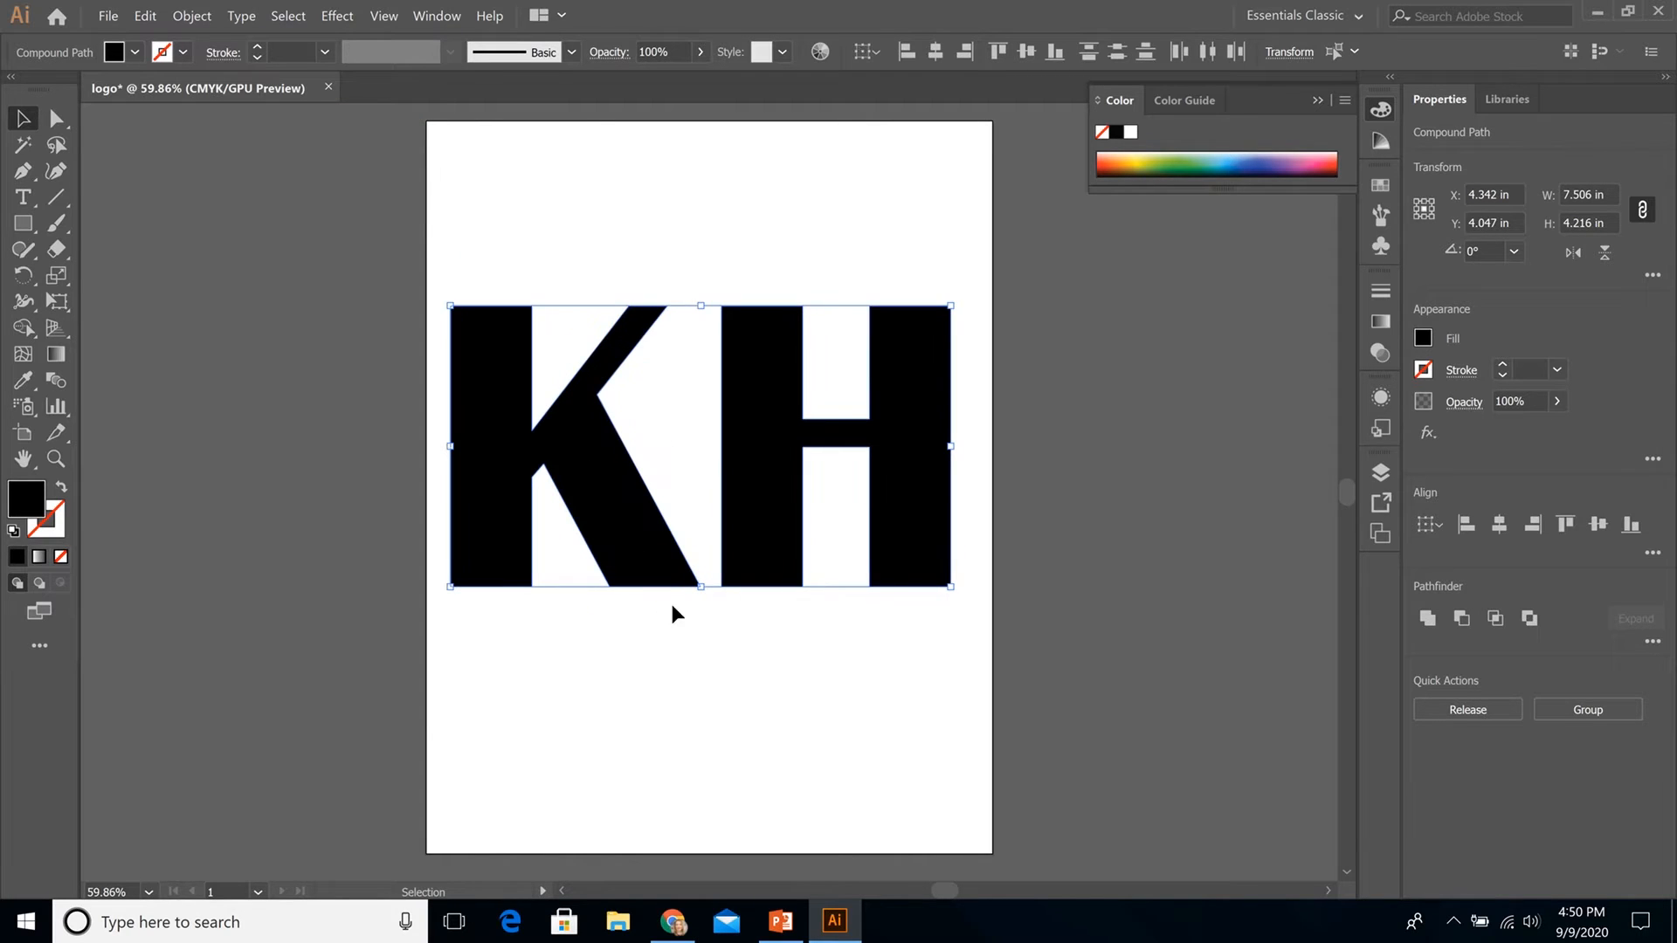
click(928, 695)
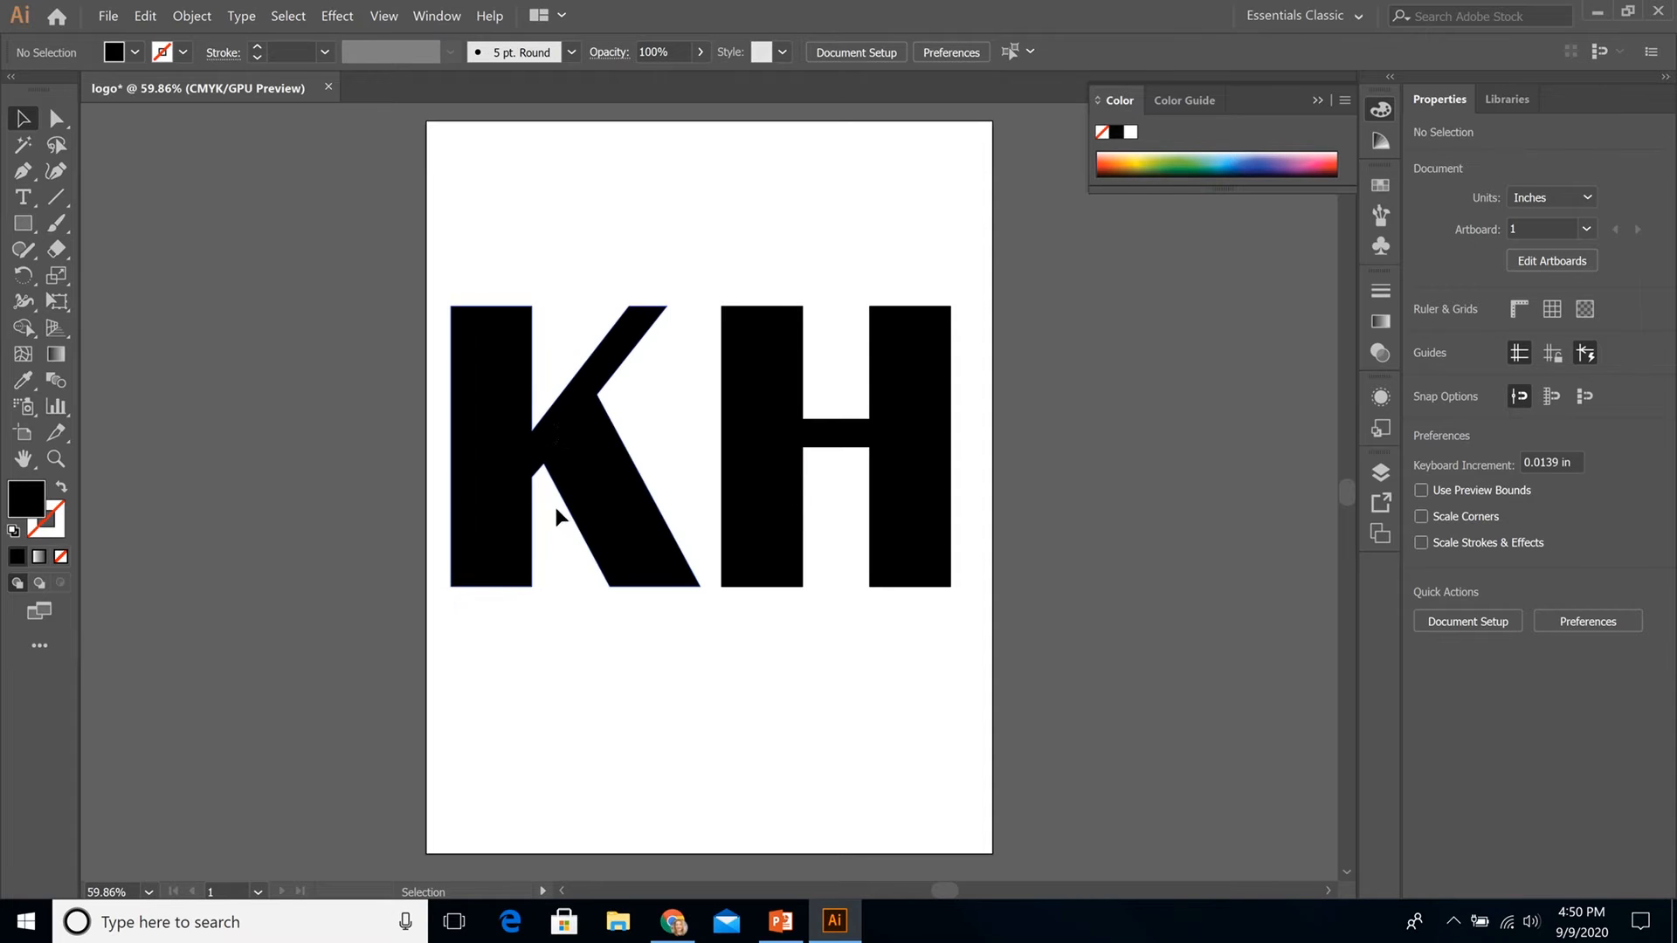
Move the K up, and place the H overlapping the K's diagonal leg with tops aligned, at about X 5.09 in, Y 3.39 in
click(609, 530)
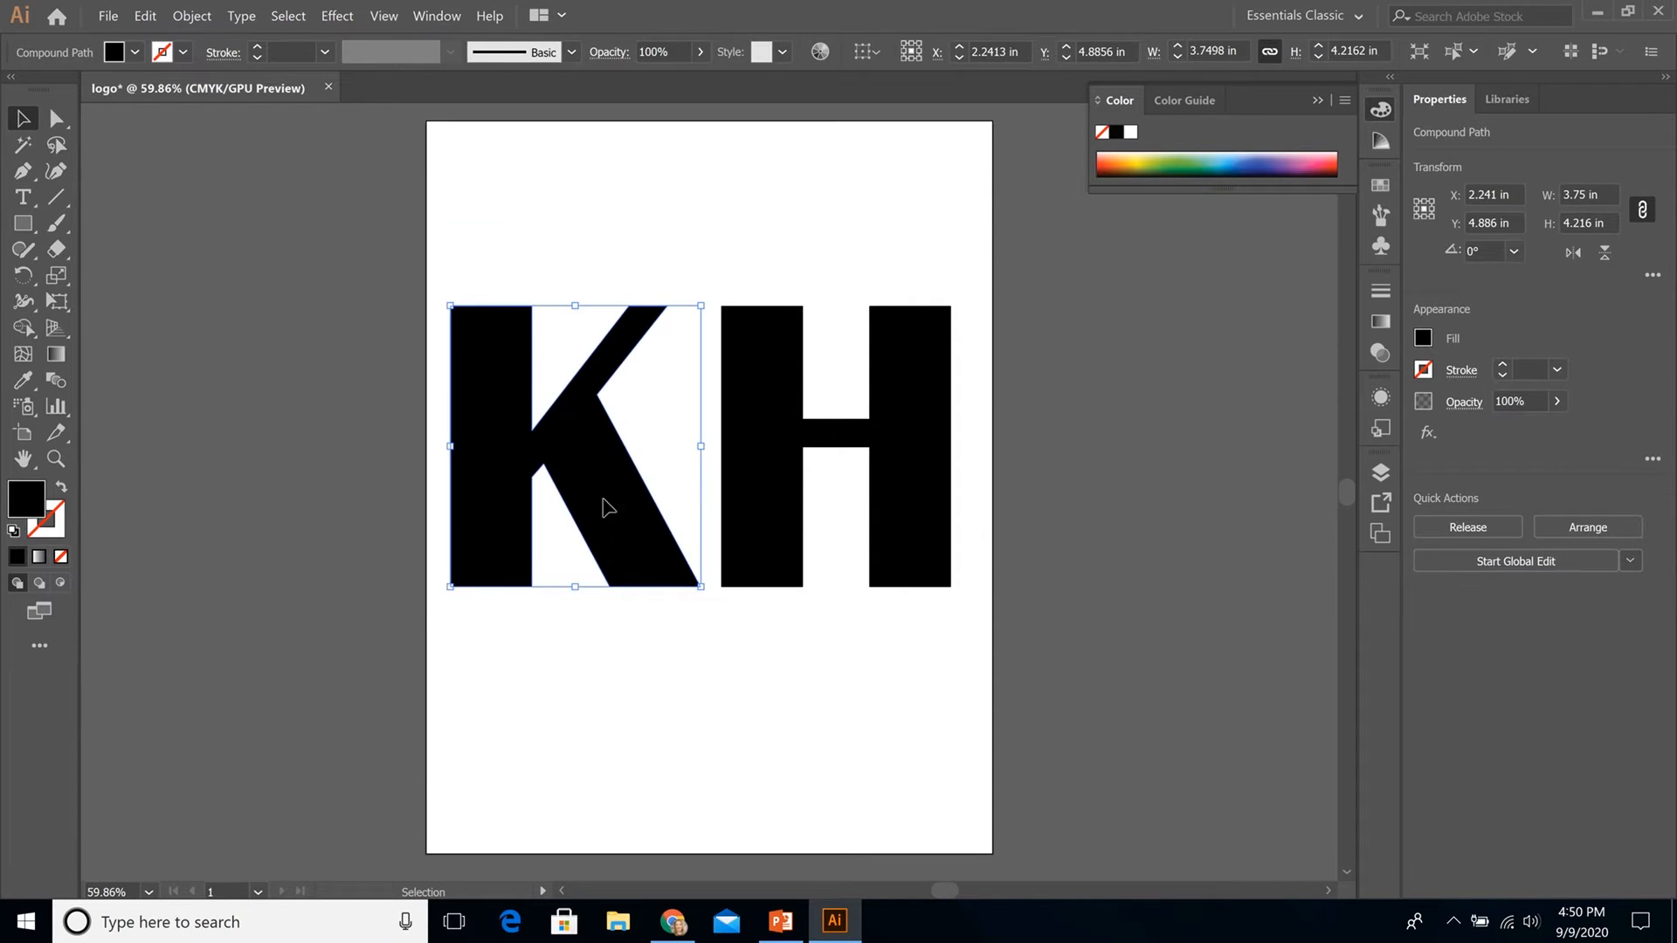
drag(608, 509, 594, 408)
drag(738, 467, 690, 389)
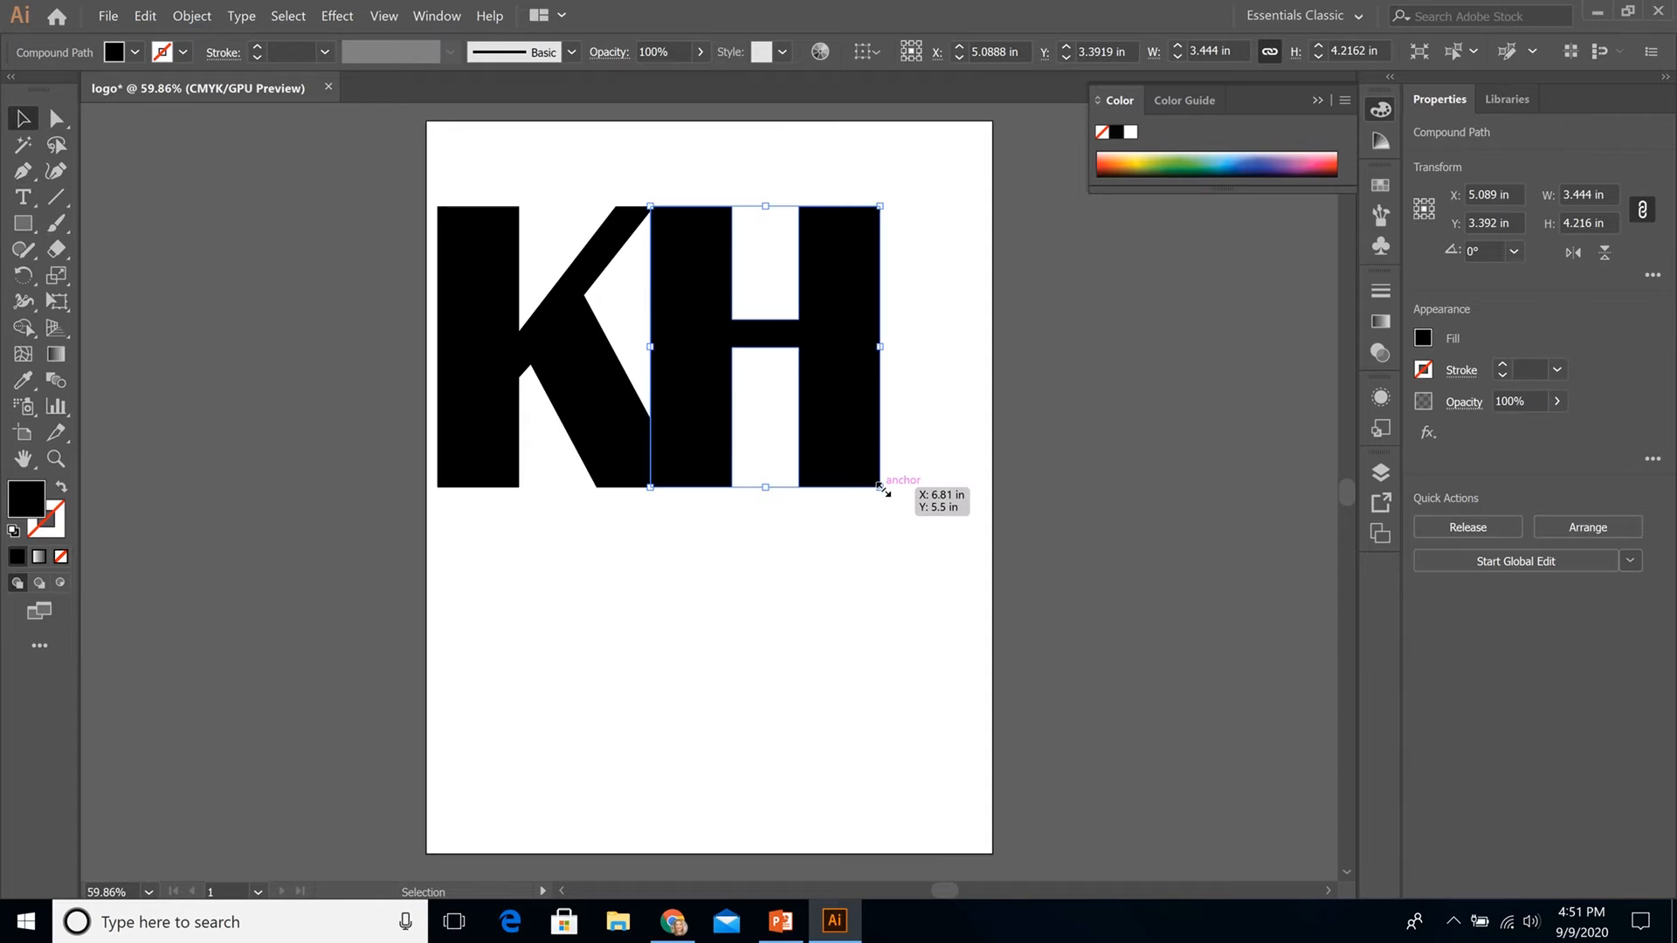
Narrow the H to about 3.05 in wide while keeping its height at 4.22 in, and deselect it
mouse_move(880, 488)
mouse_down()
mouse_move(932, 576)
mouse_move(933, 688)
mouse_move(947, 549)
mouse_move(1063, 778)
mouse_move(1034, 763)
mouse_move(937, 601)
mouse_move(907, 487)
mouse_move(841, 490)
mouse_move(911, 491)
mouse_up()
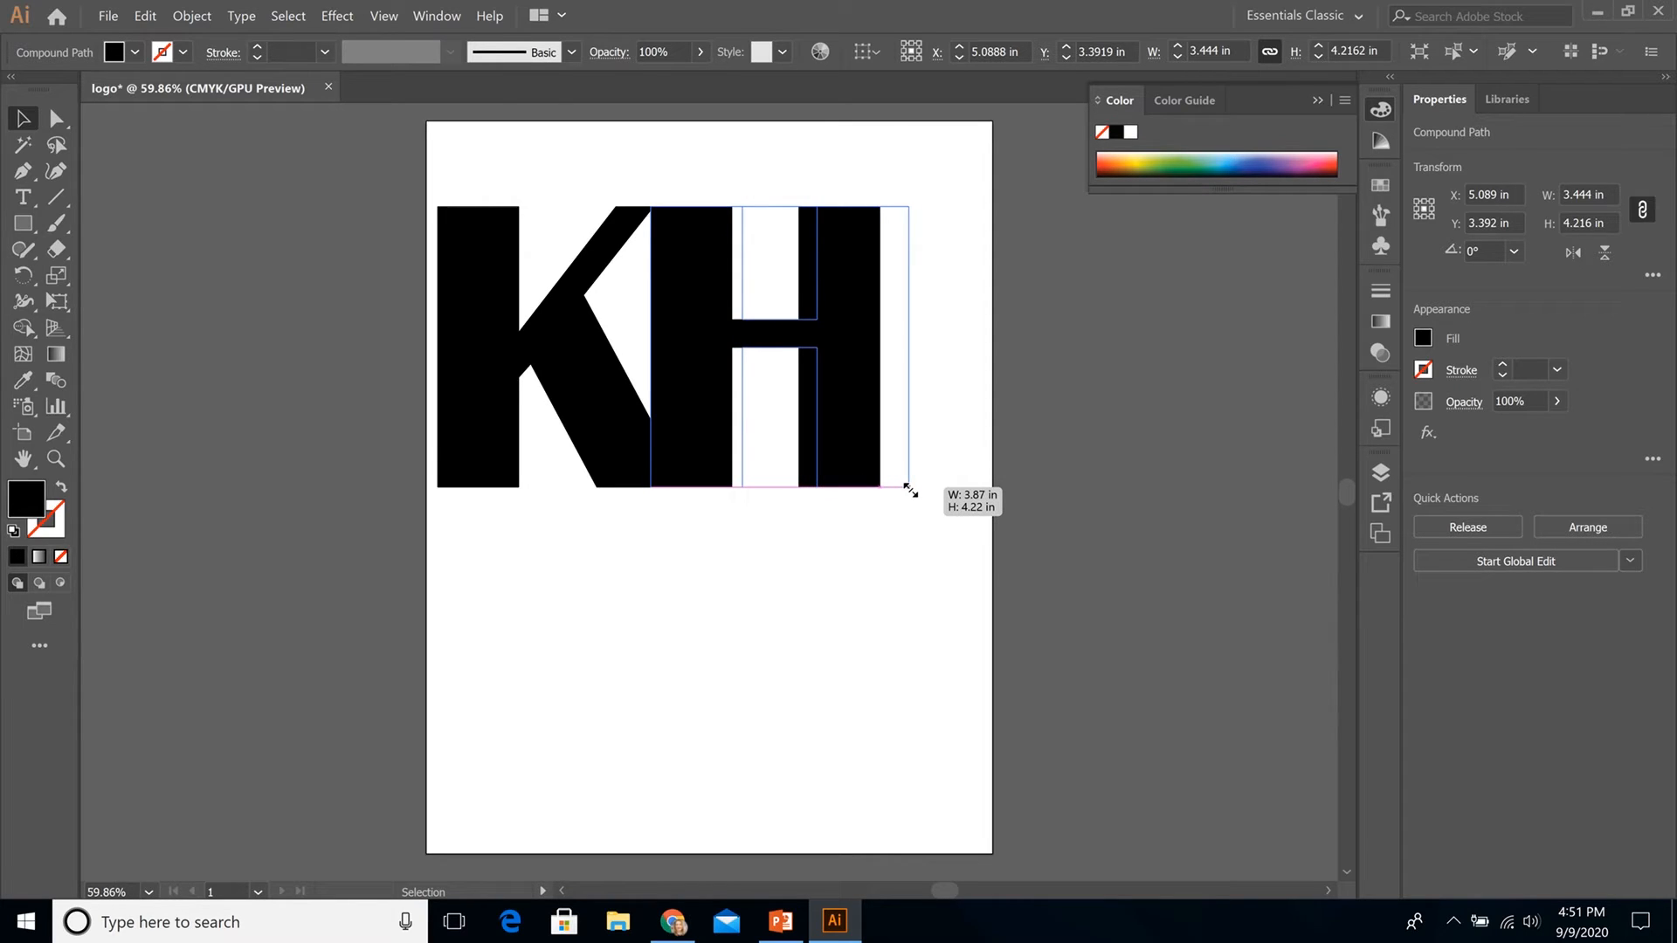
mouse_move(912, 492)
mouse_down()
mouse_move(938, 490)
mouse_move(888, 492)
mouse_up()
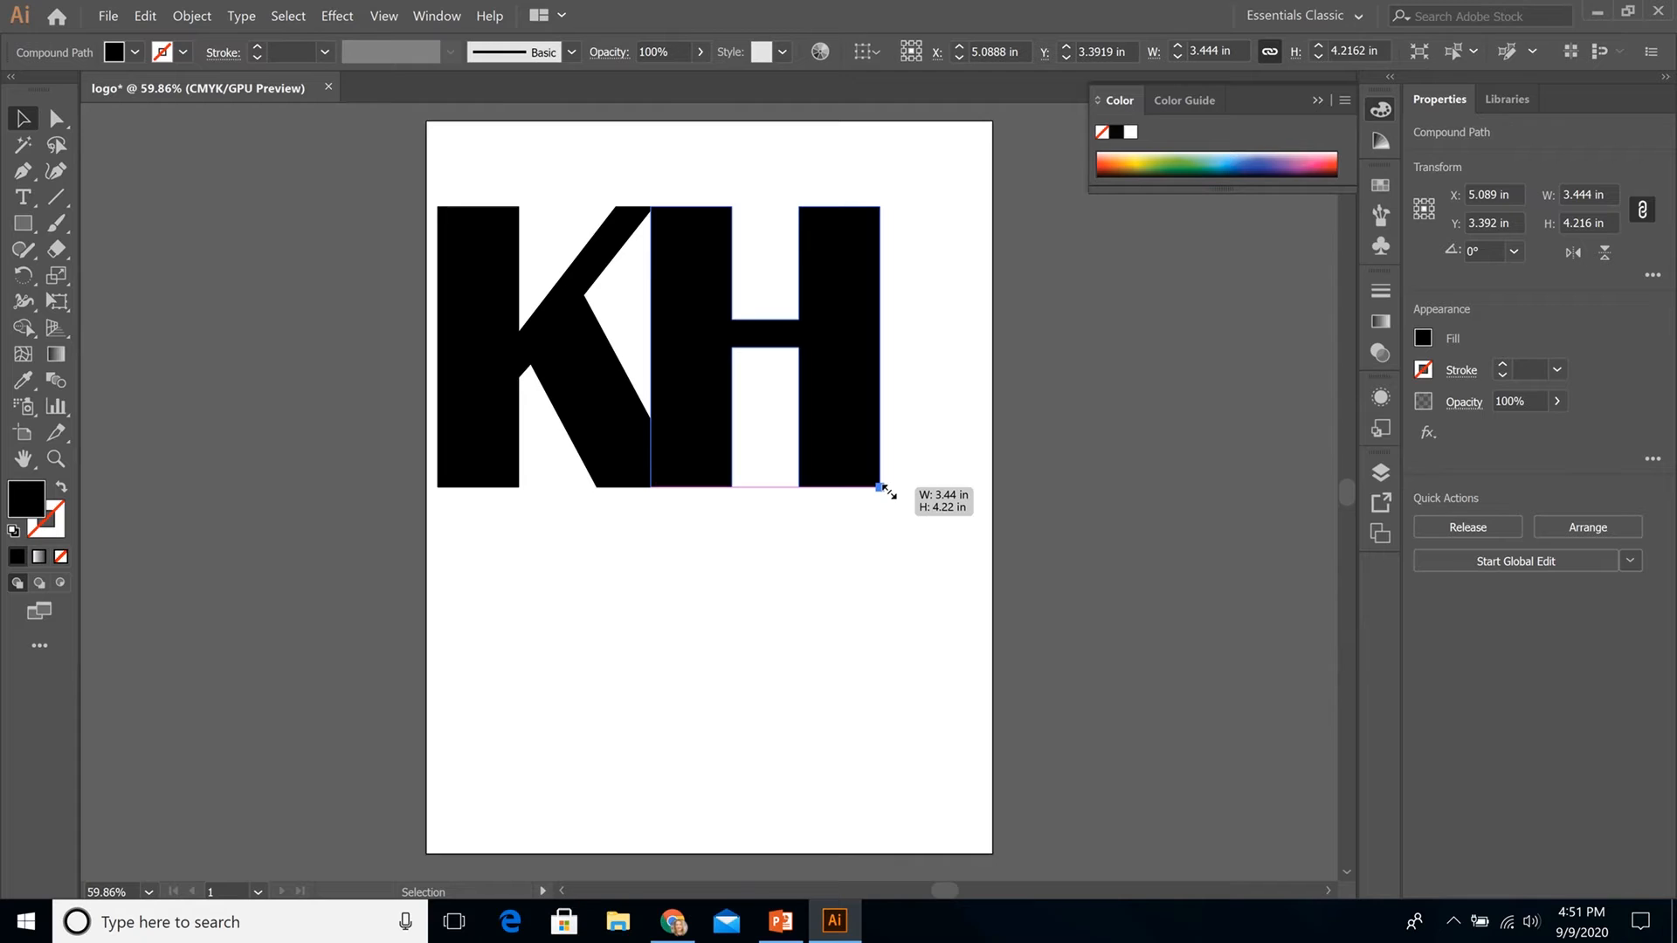
drag(889, 492, 853, 484)
click(747, 552)
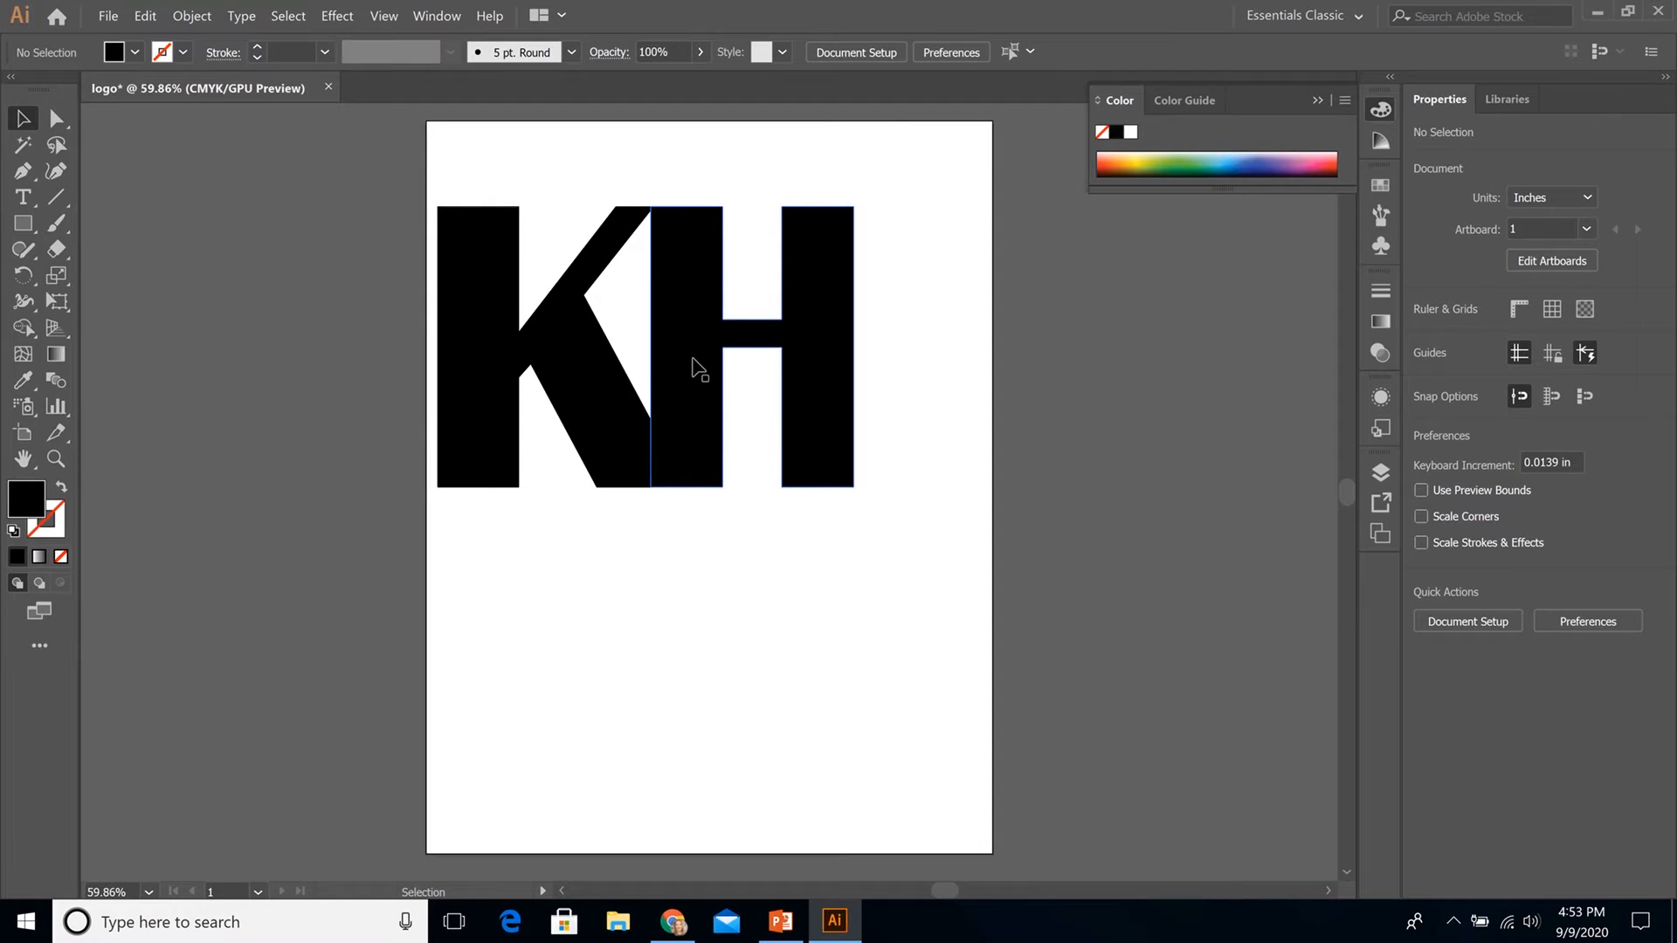
Try scaling the H to about 4.10 by 5.38 in and pulling the lower inside-left and outside-right corner anchors upward
click(850, 479)
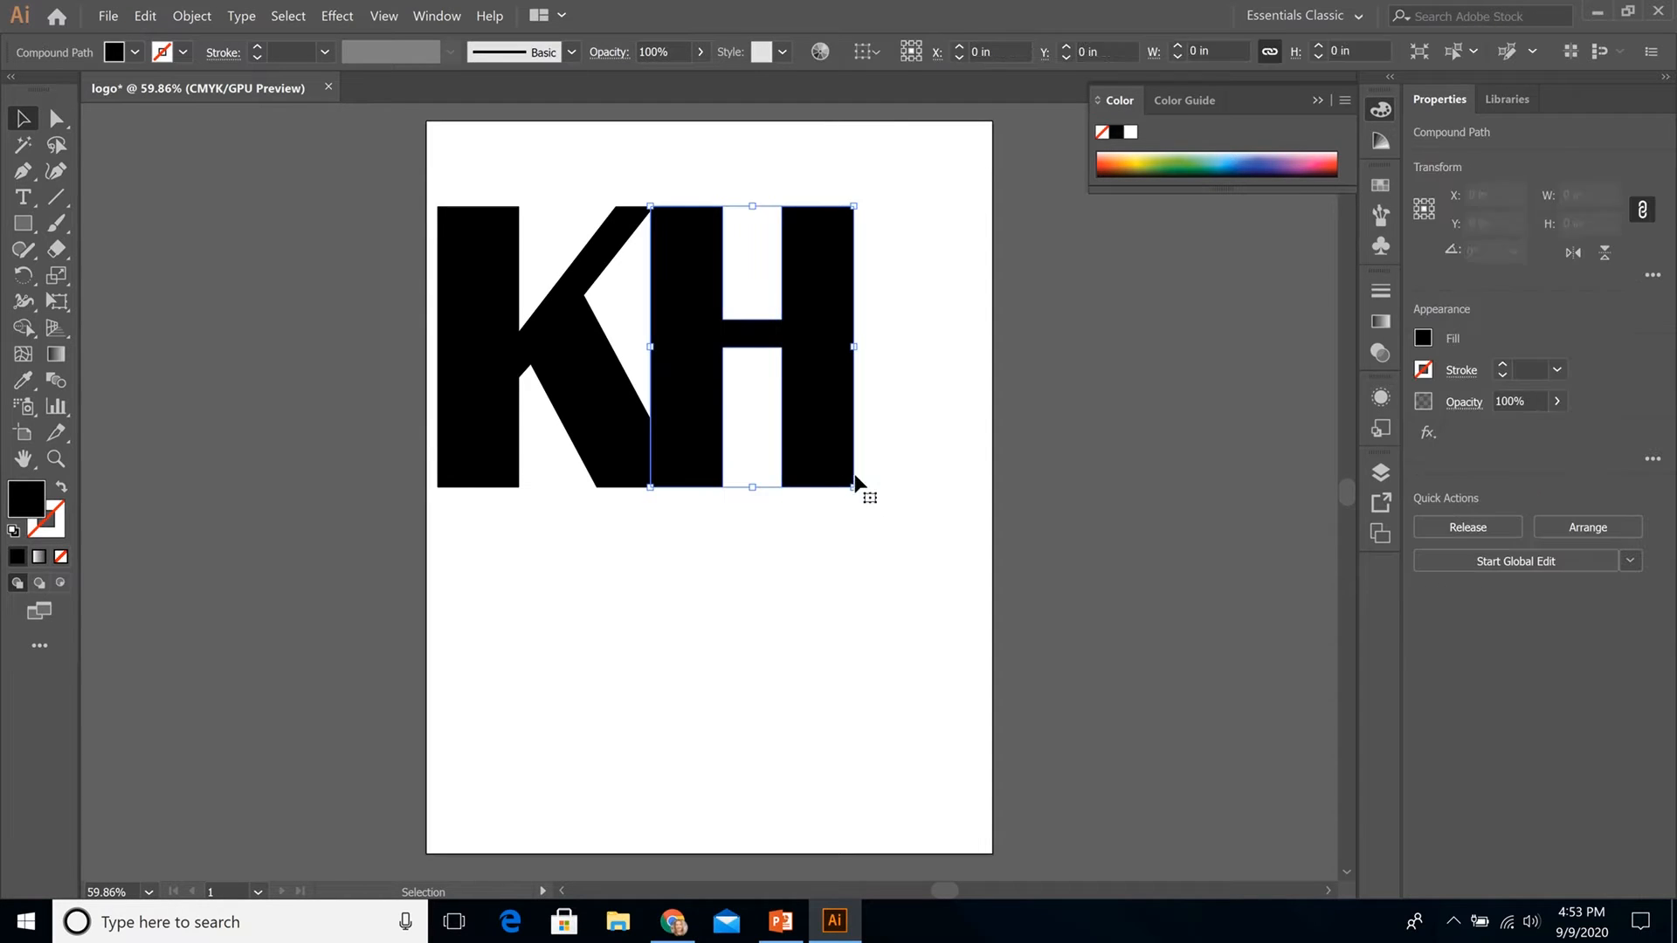
drag(854, 488, 923, 565)
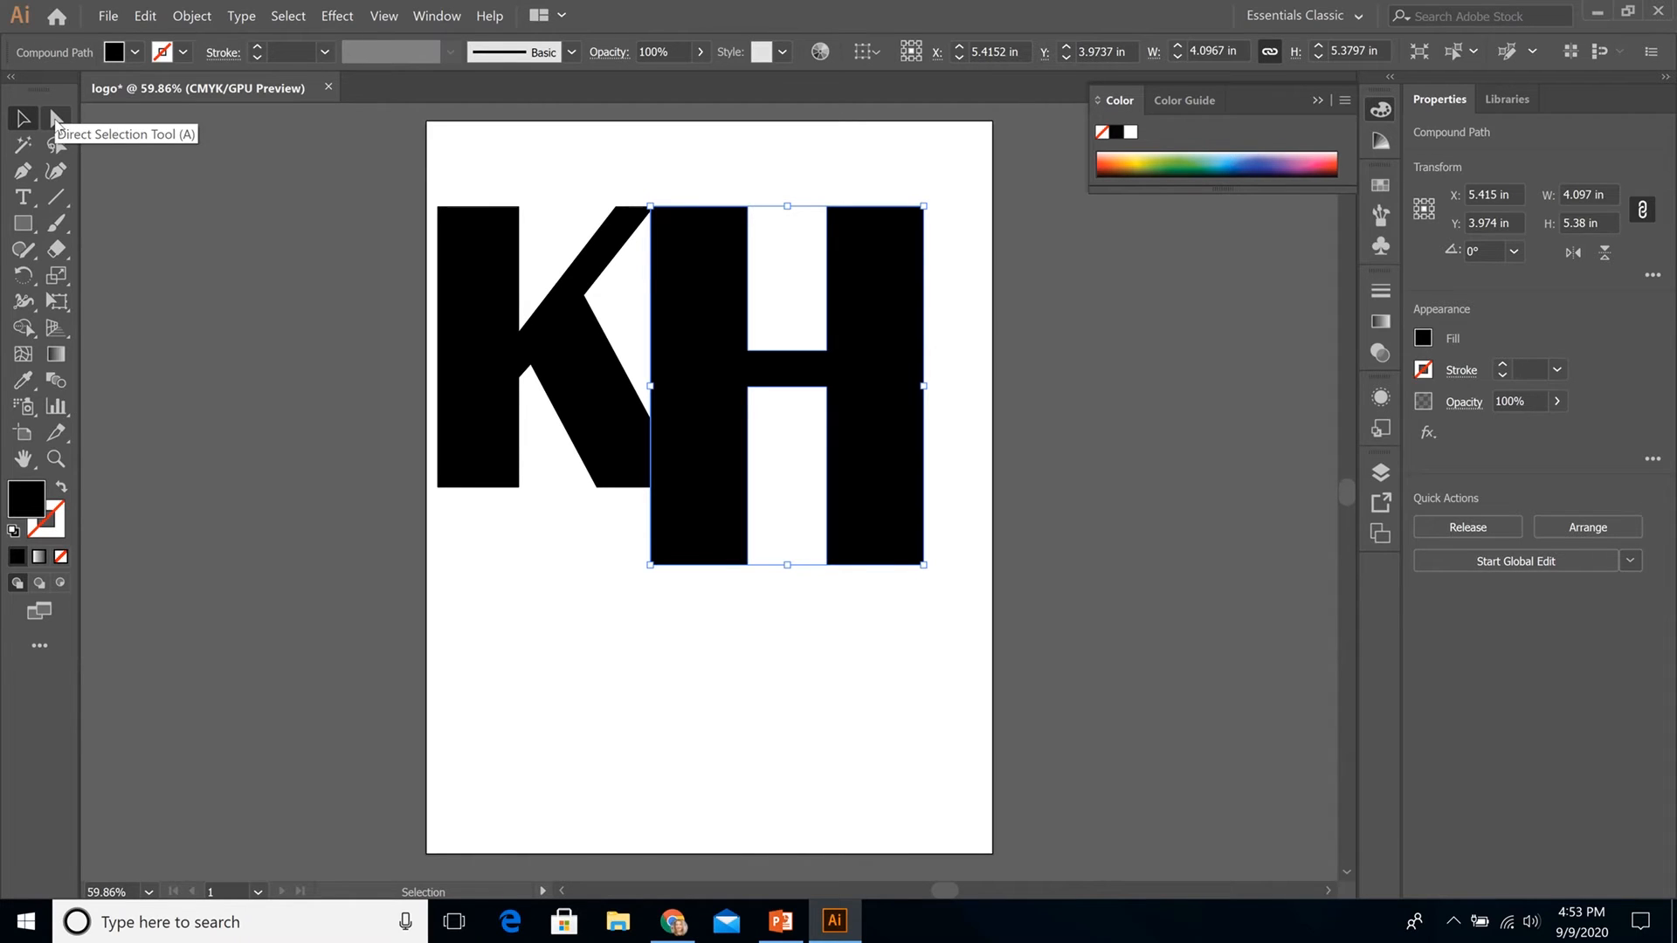
click(55, 122)
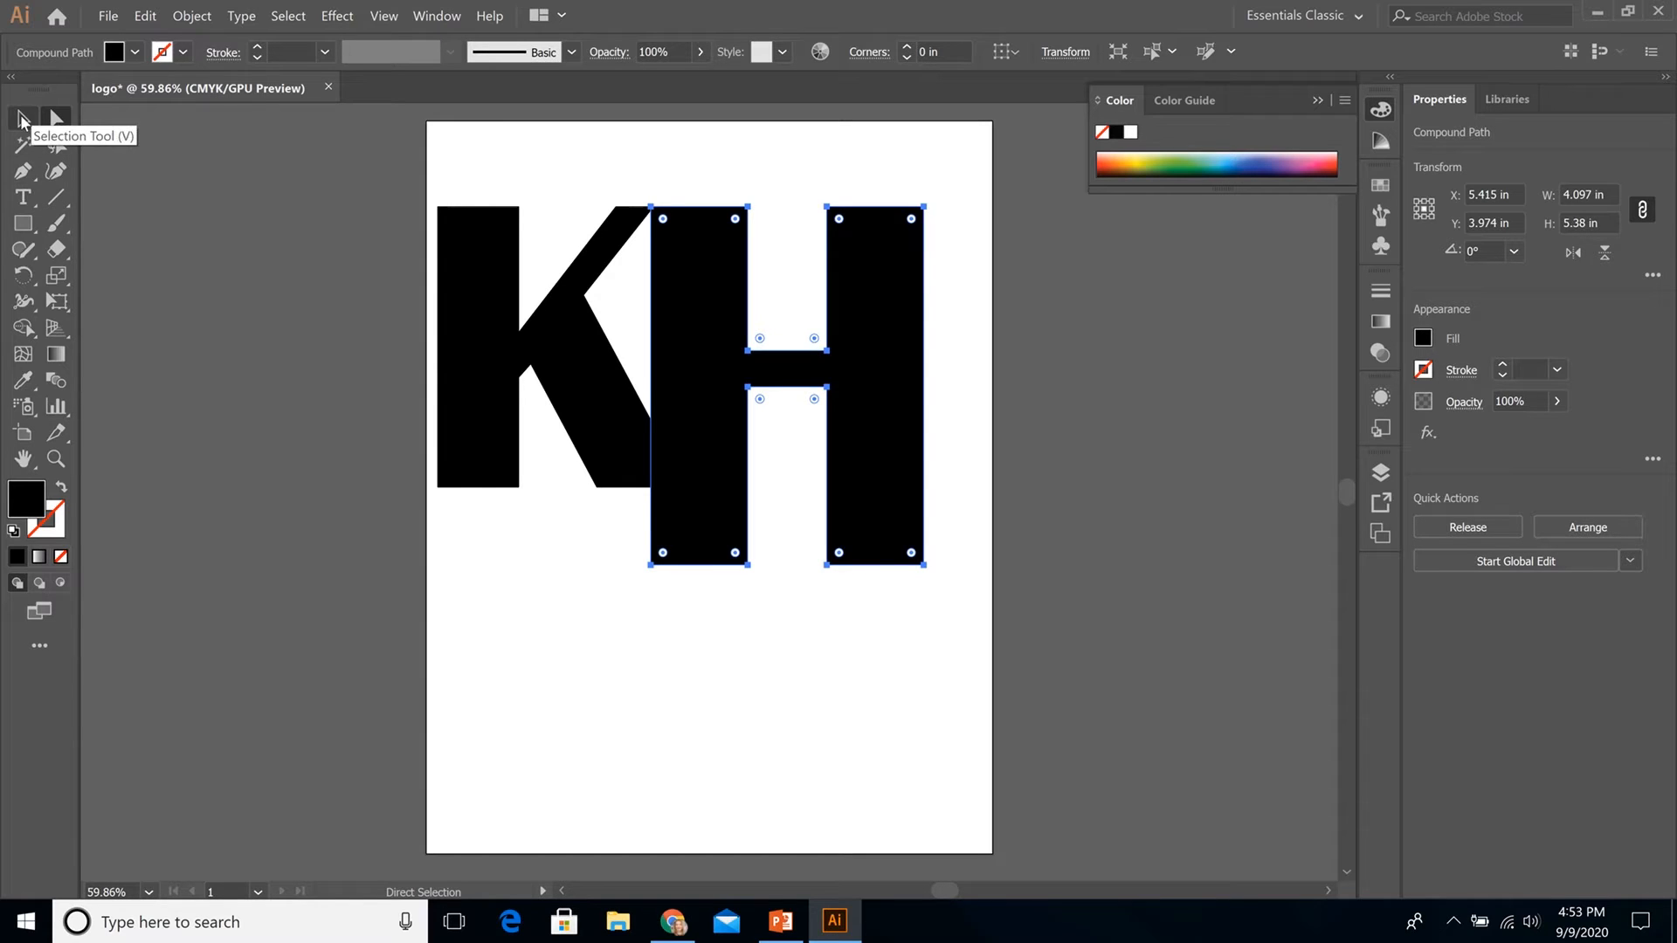
click(924, 565)
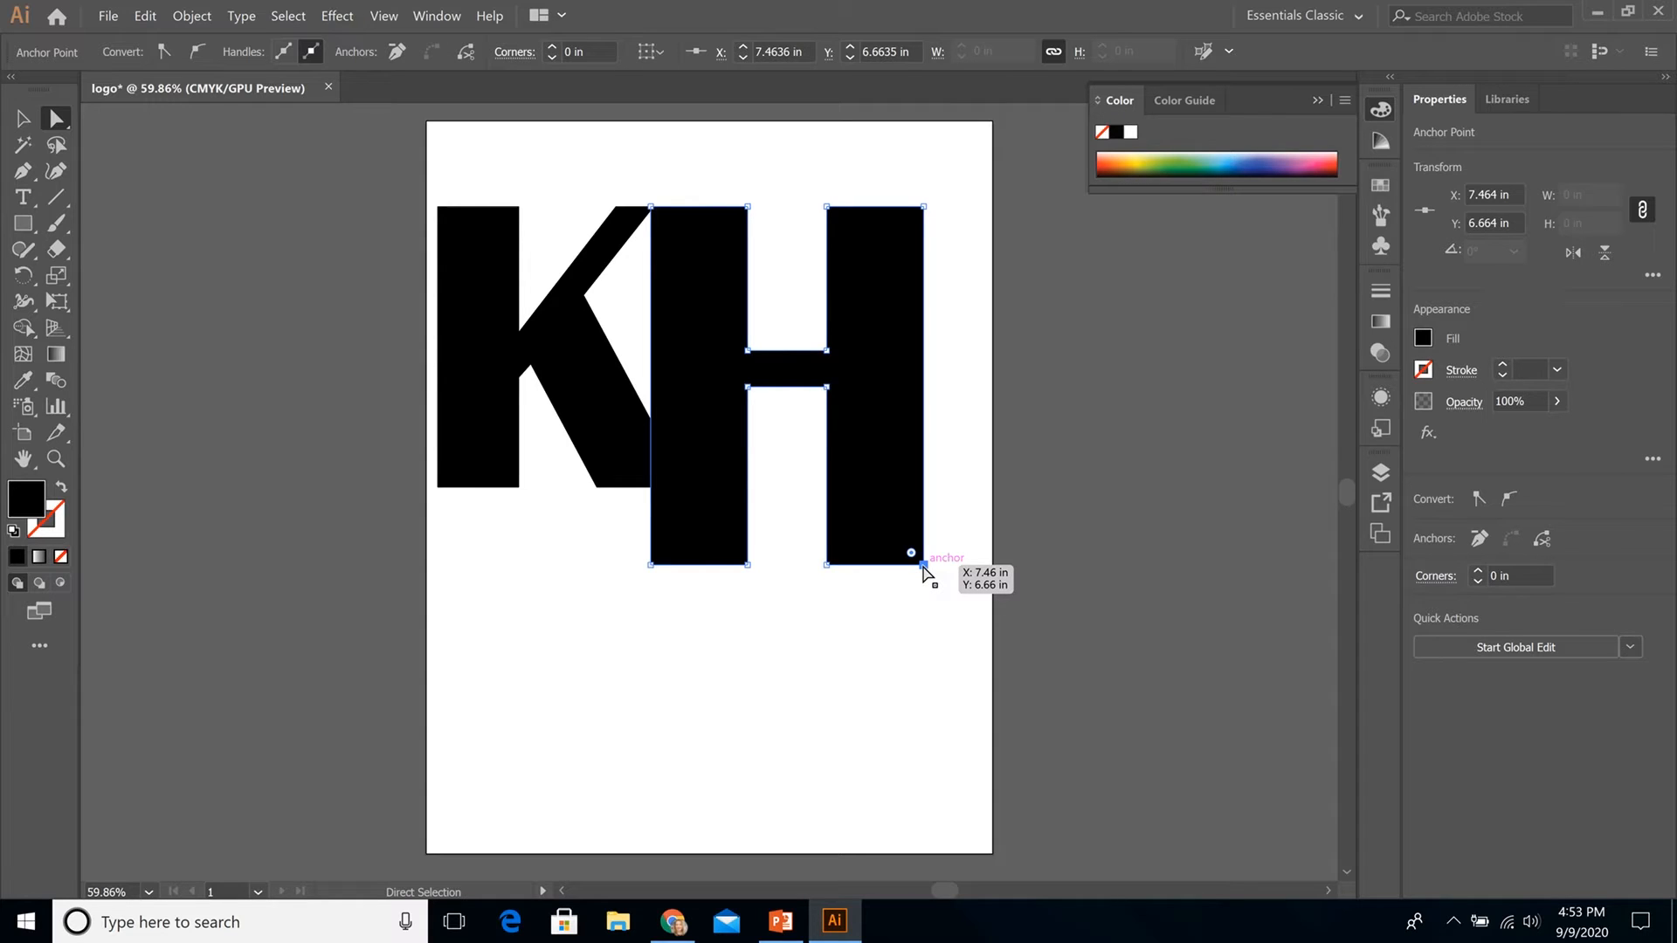
drag(924, 565, 901, 487)
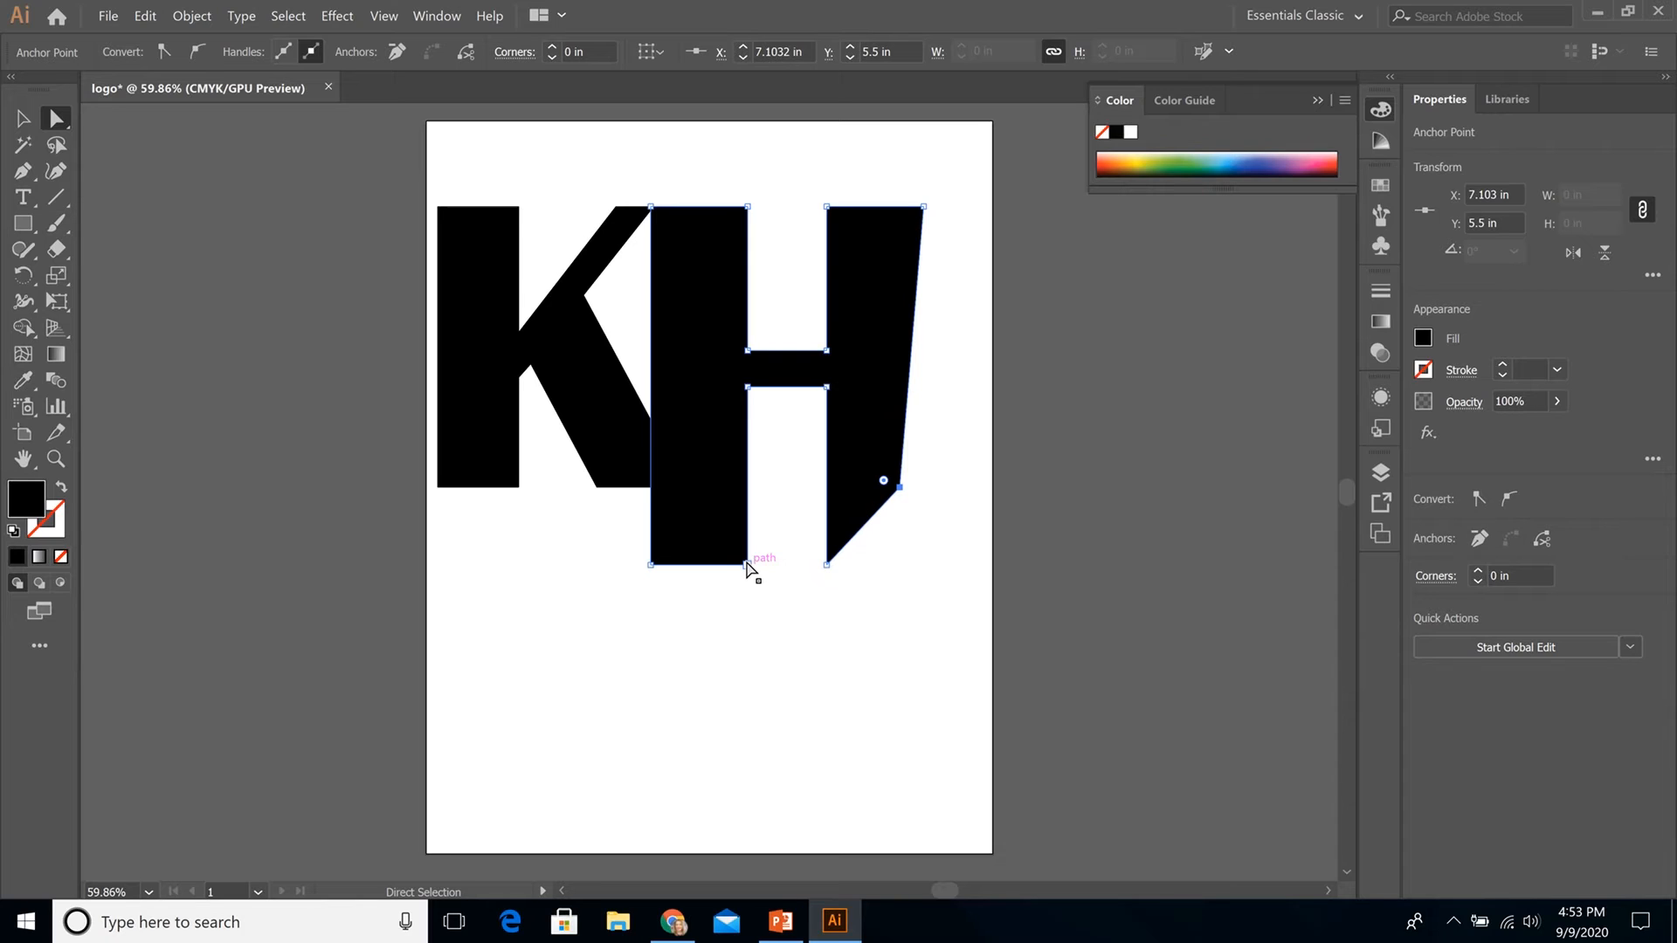
drag(747, 566, 747, 468)
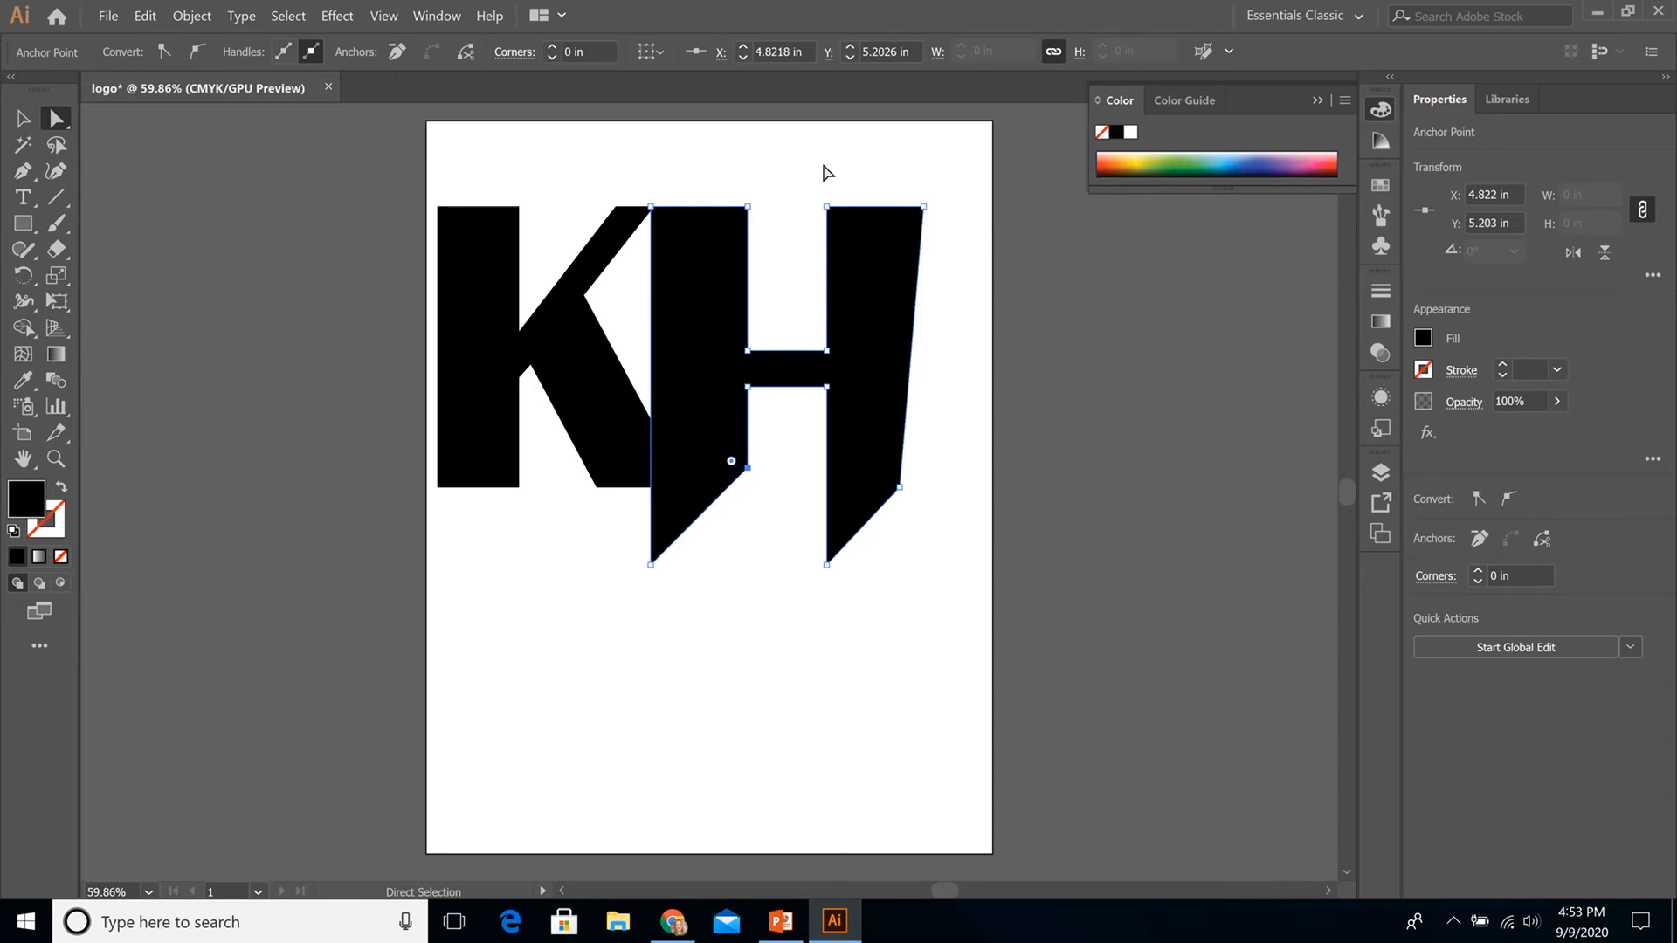
Try shifting the anchors of the H's right stem toward the left stem, making the letter about 3.5 in wide
click(826, 208)
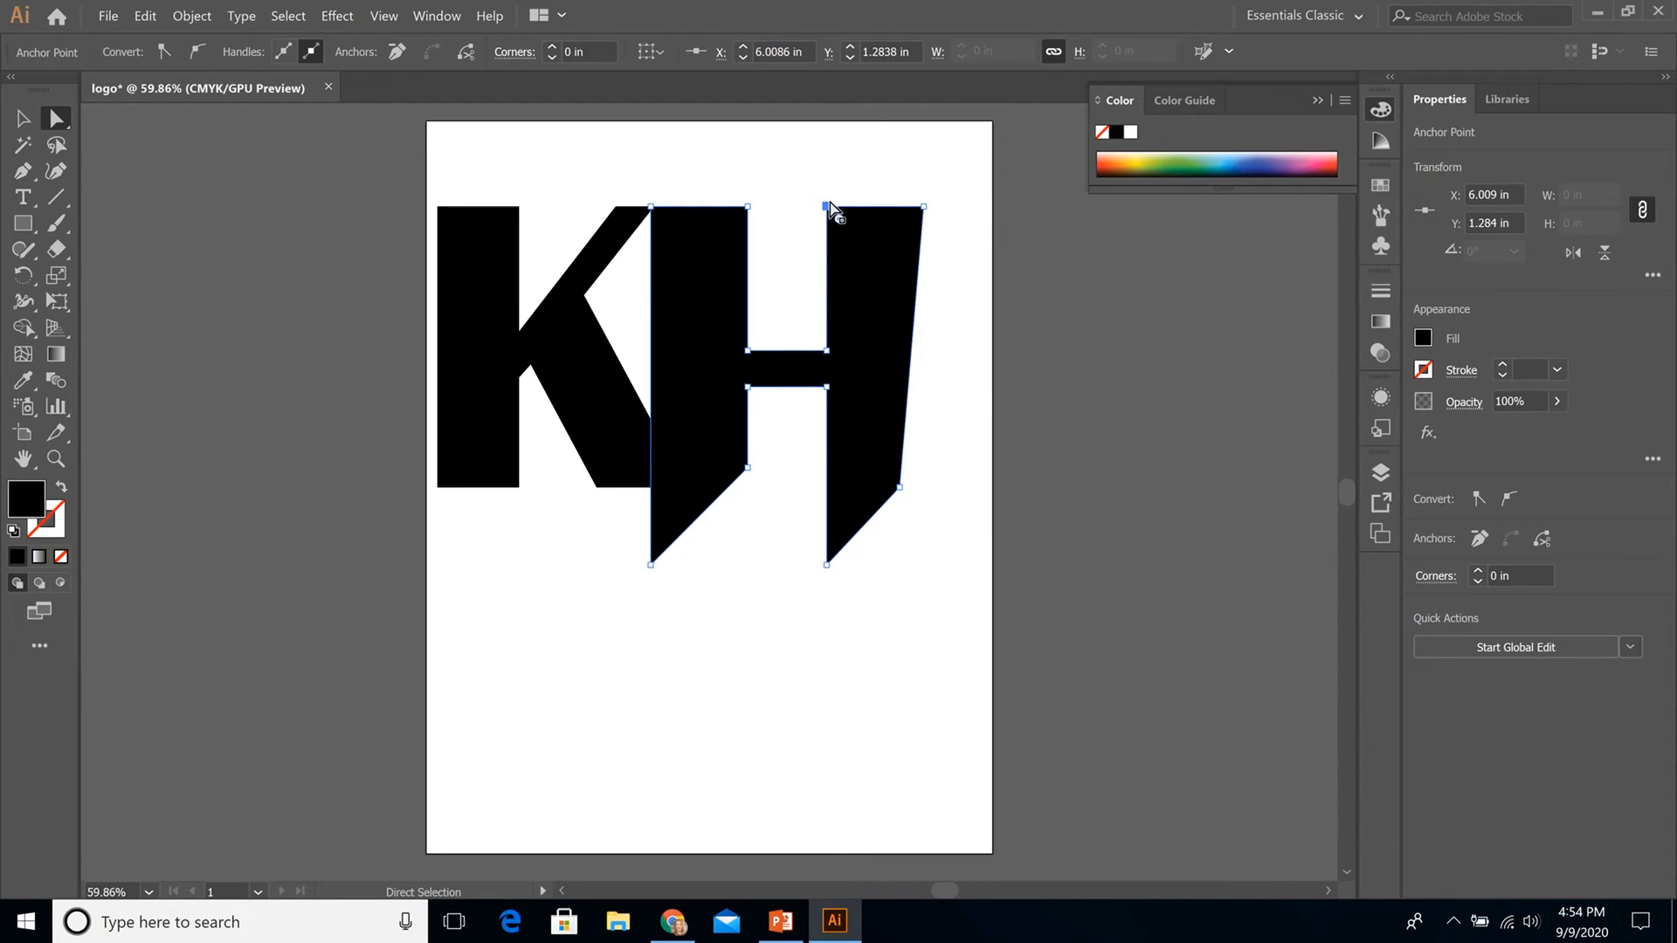
shift+click(923, 208)
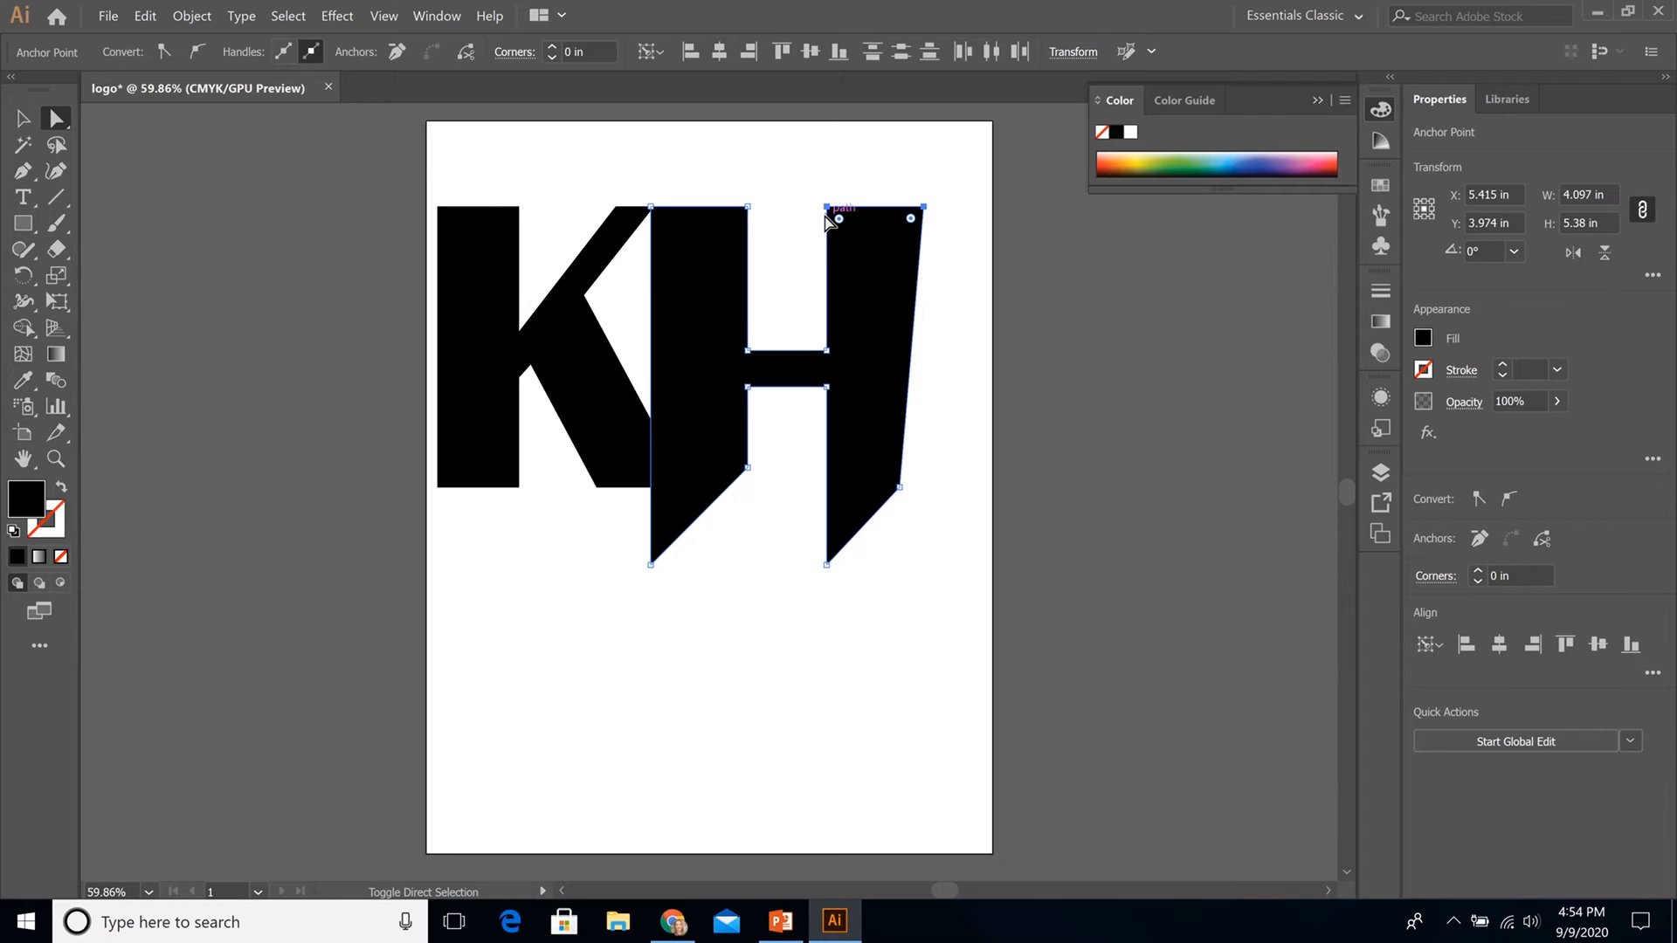
shift+click(900, 486)
shift+click(826, 564)
shift+click(827, 352)
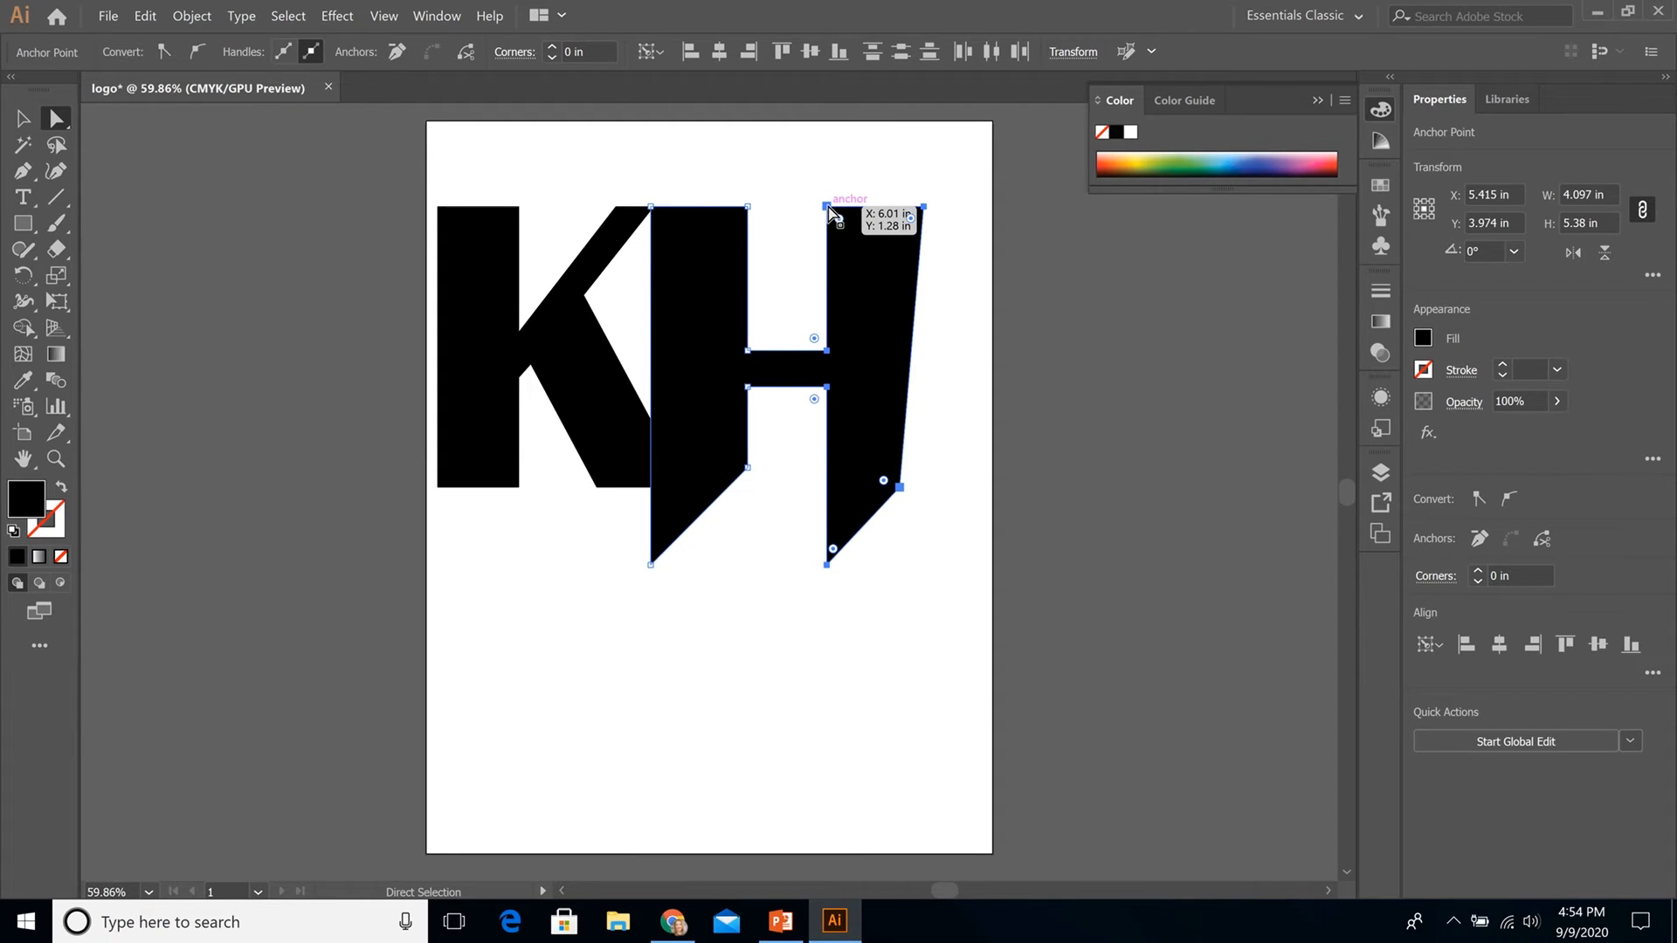
drag(827, 207, 787, 208)
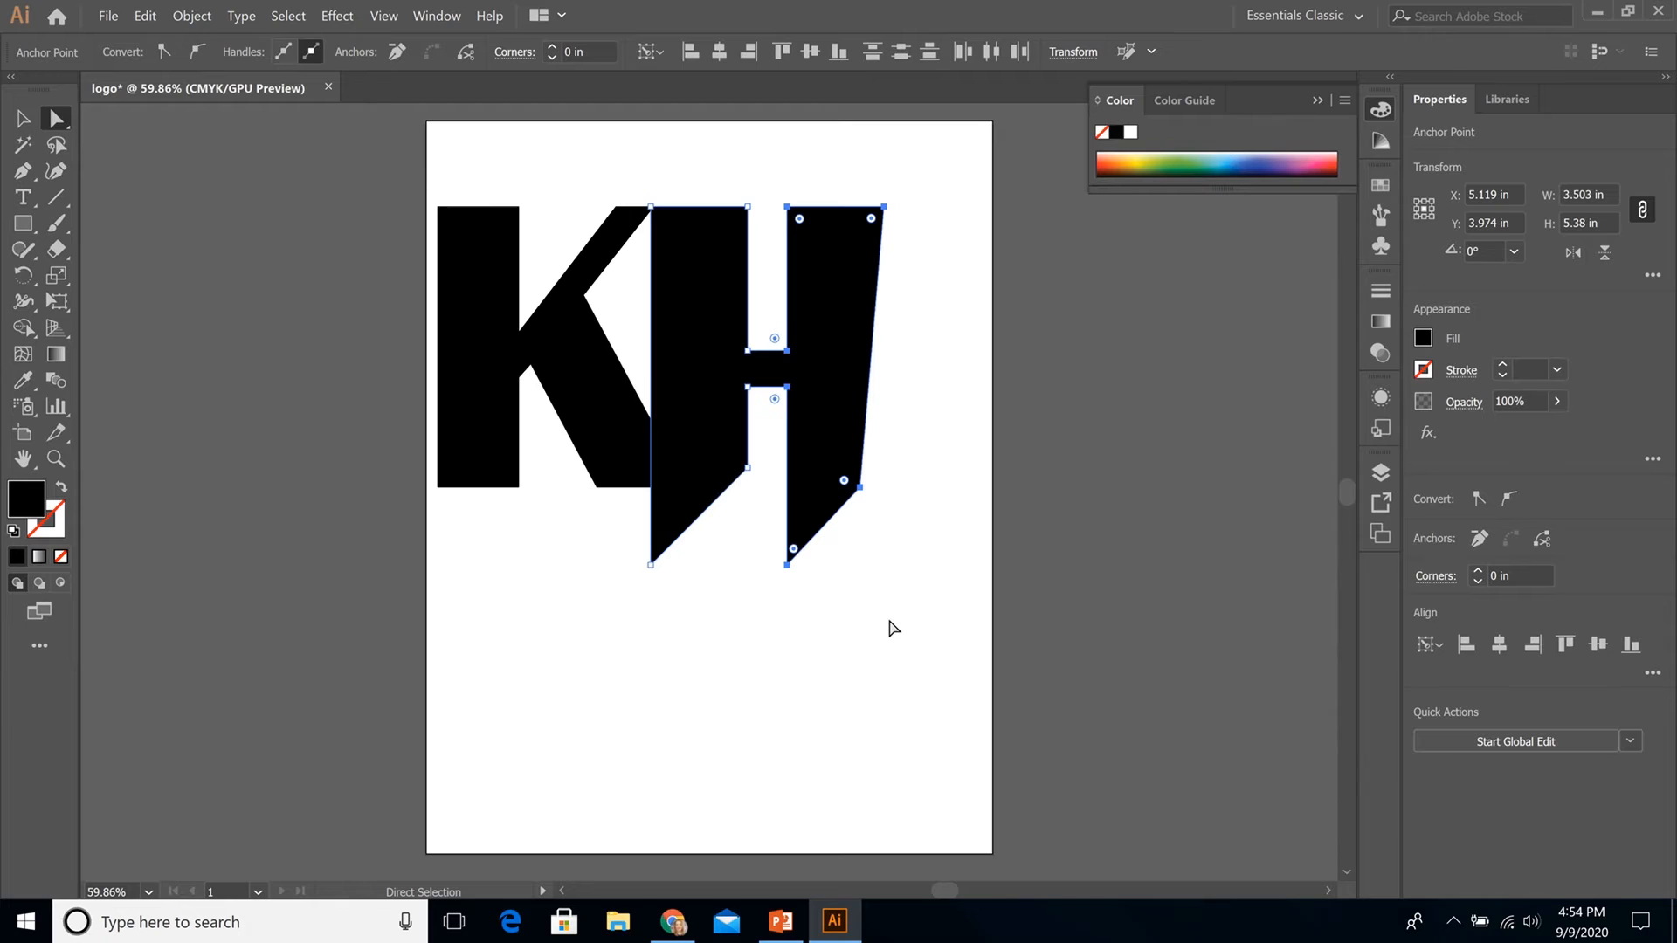
Undo the H's stem shift, anchor edits and enlargement, and deselect the letter
key(ctrl+z)
key(ctrl+z)
key(ctrl+z)
key(ctrl+z)
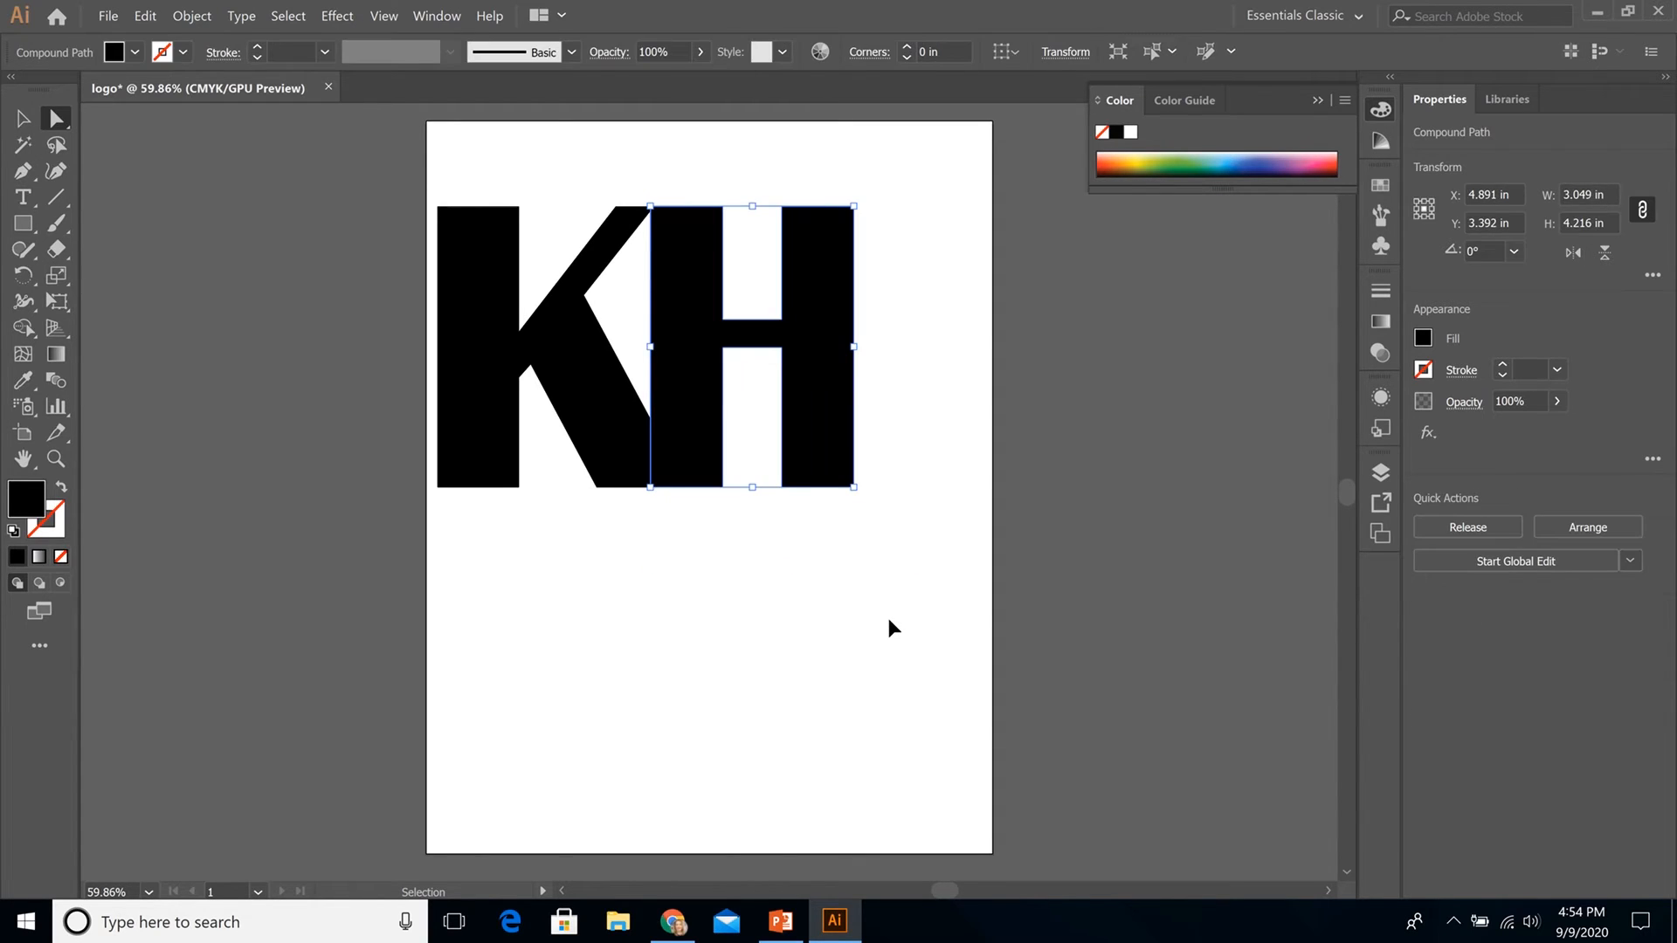
click(887, 532)
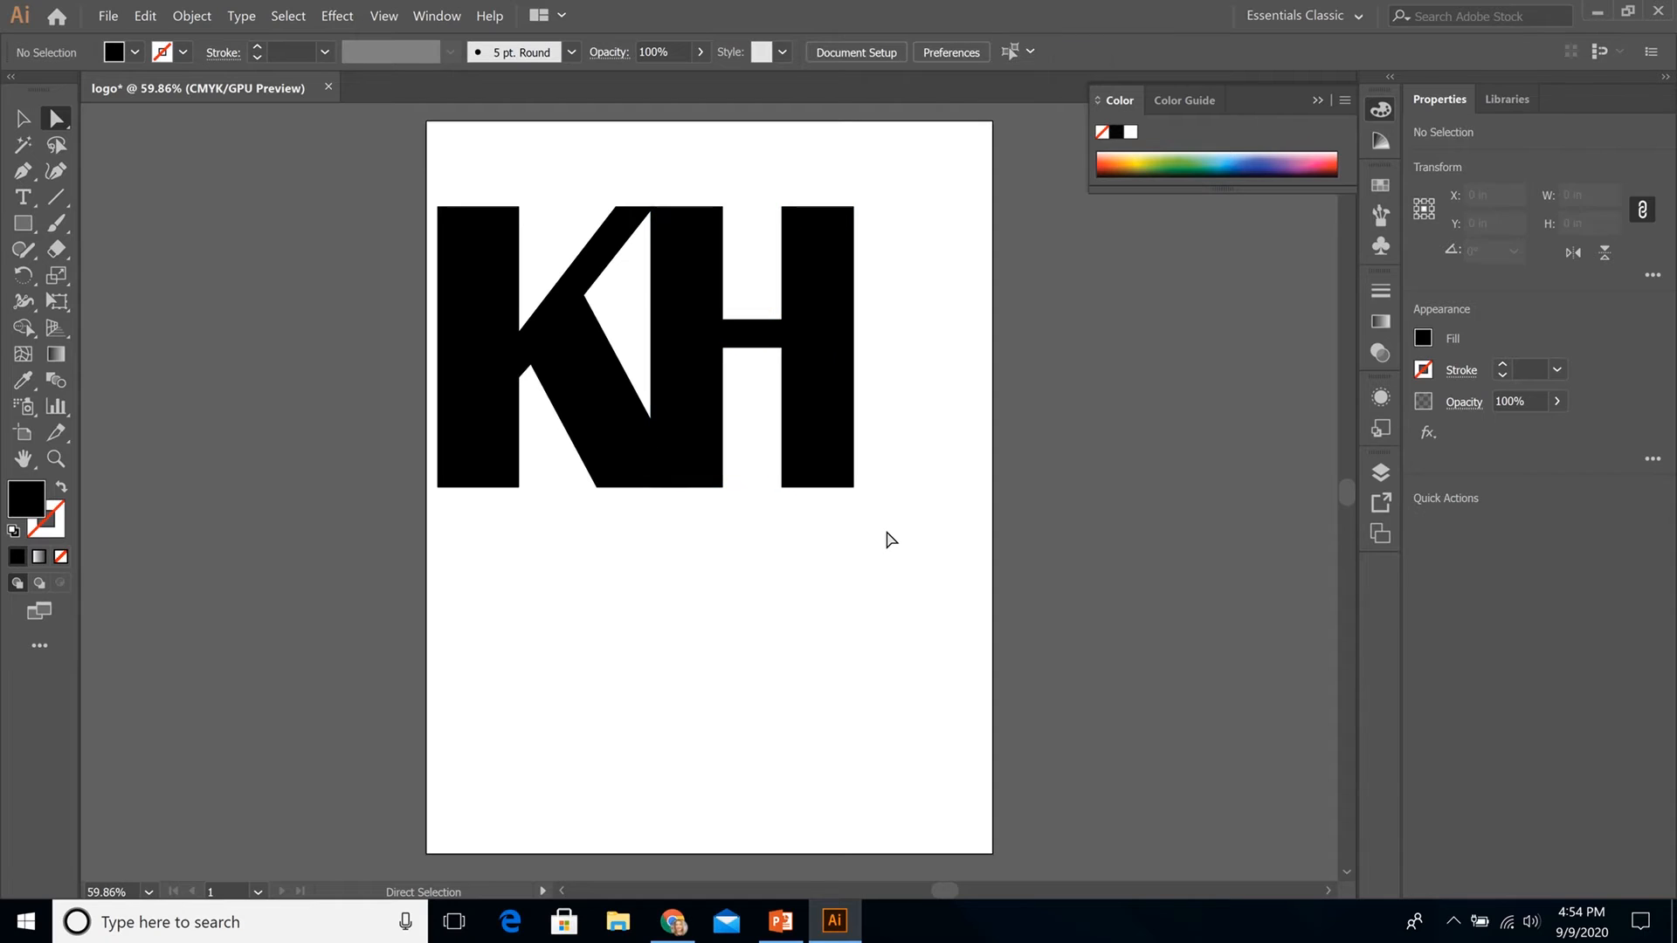
Thin the H's right stem by moving its two outer anchors inward horizontally, making the letter about 2.49 in wide
click(824, 254)
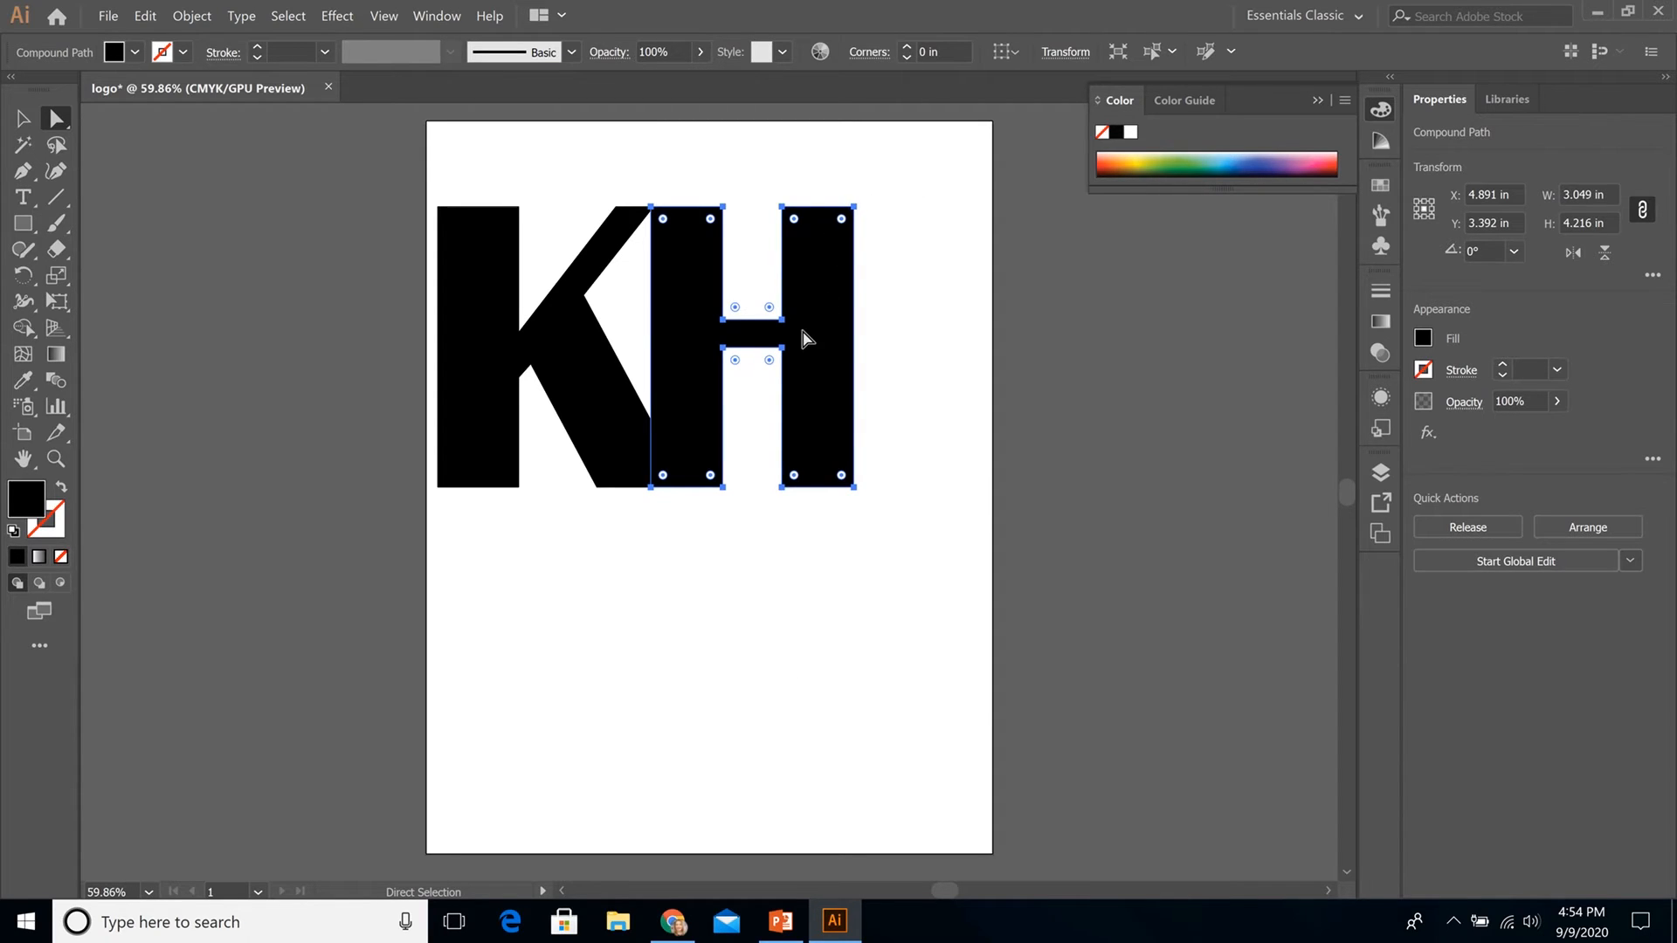
click(854, 210)
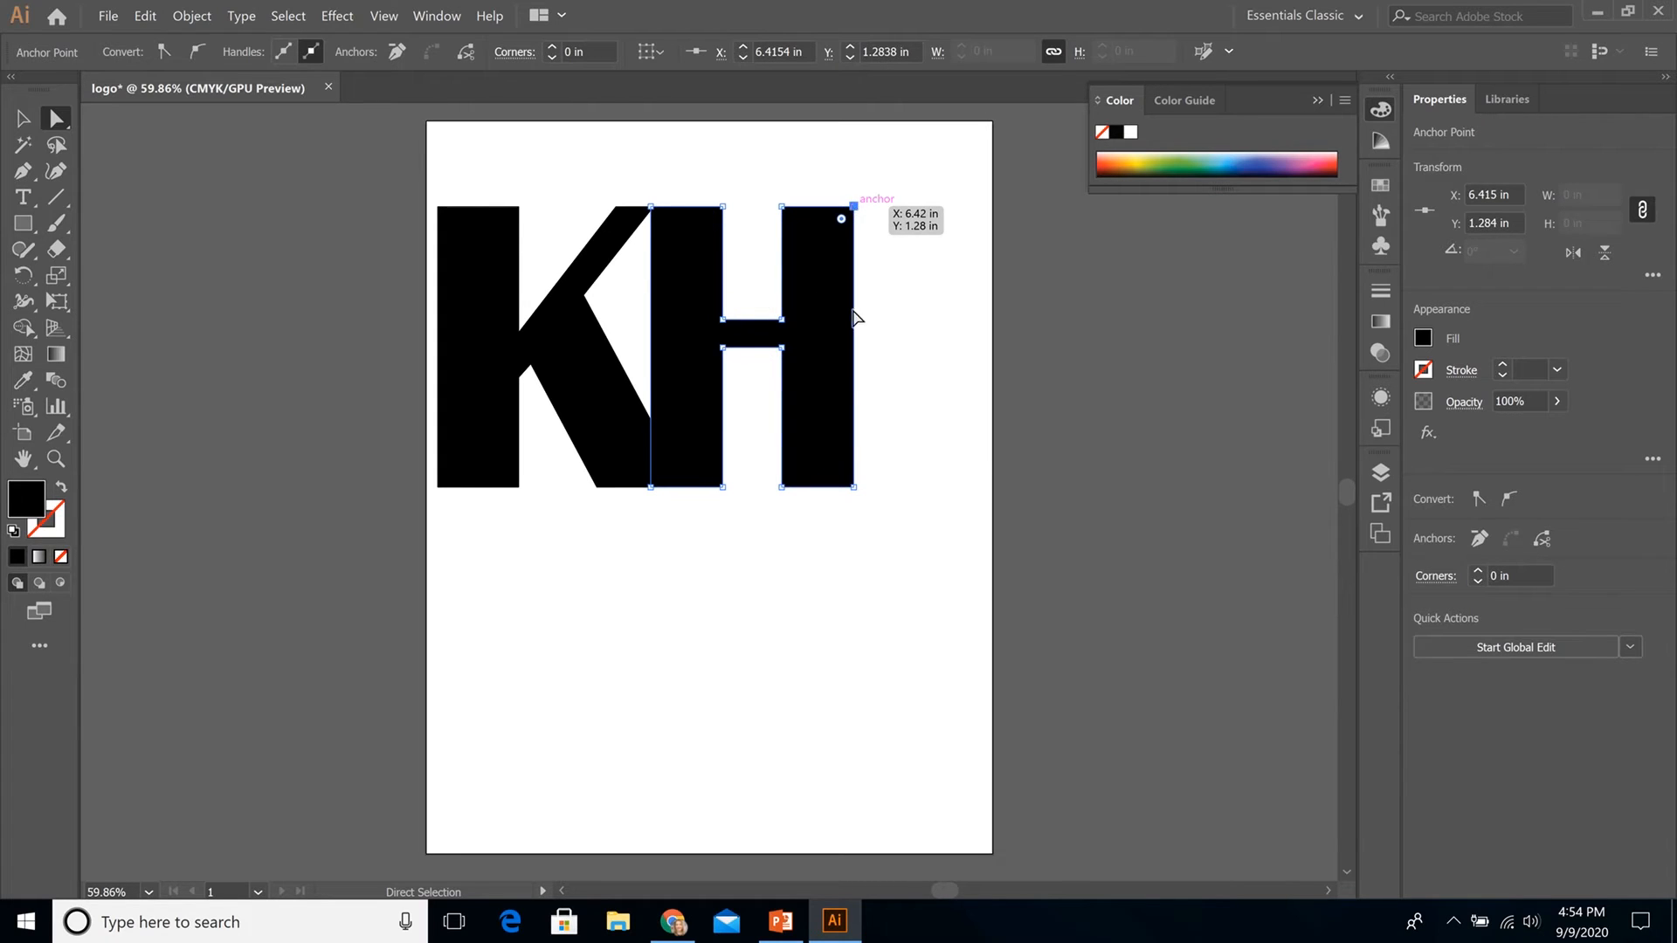
shift+click(854, 487)
drag(855, 487, 834, 486)
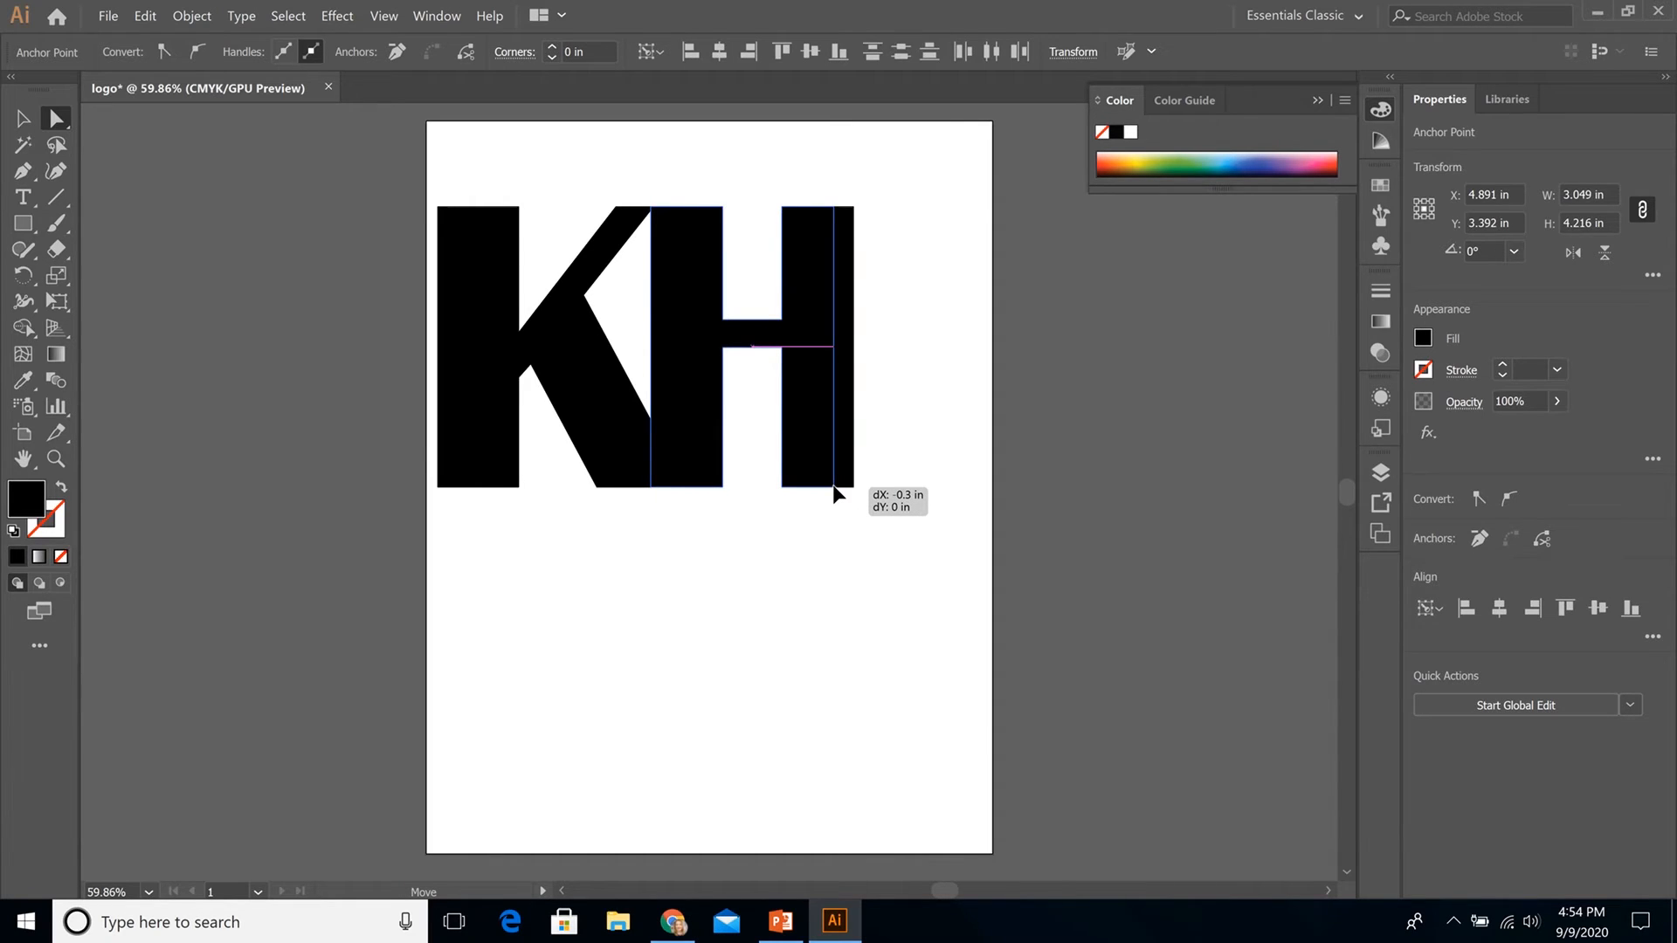
drag(833, 487, 832, 487)
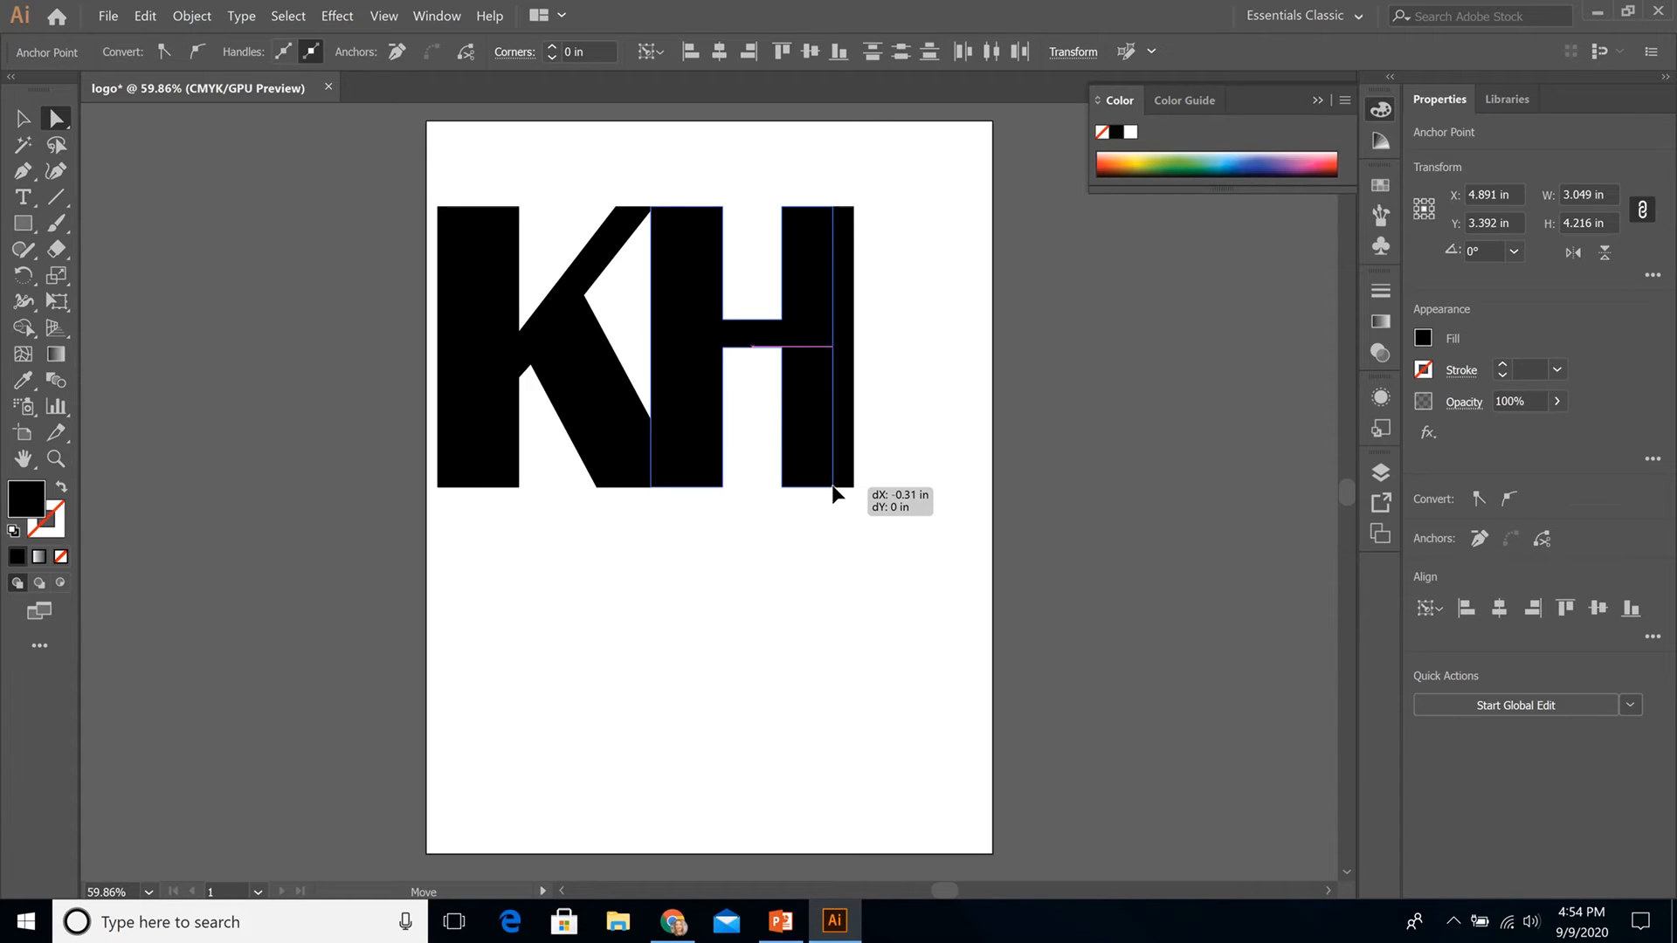
drag(834, 486, 832, 523)
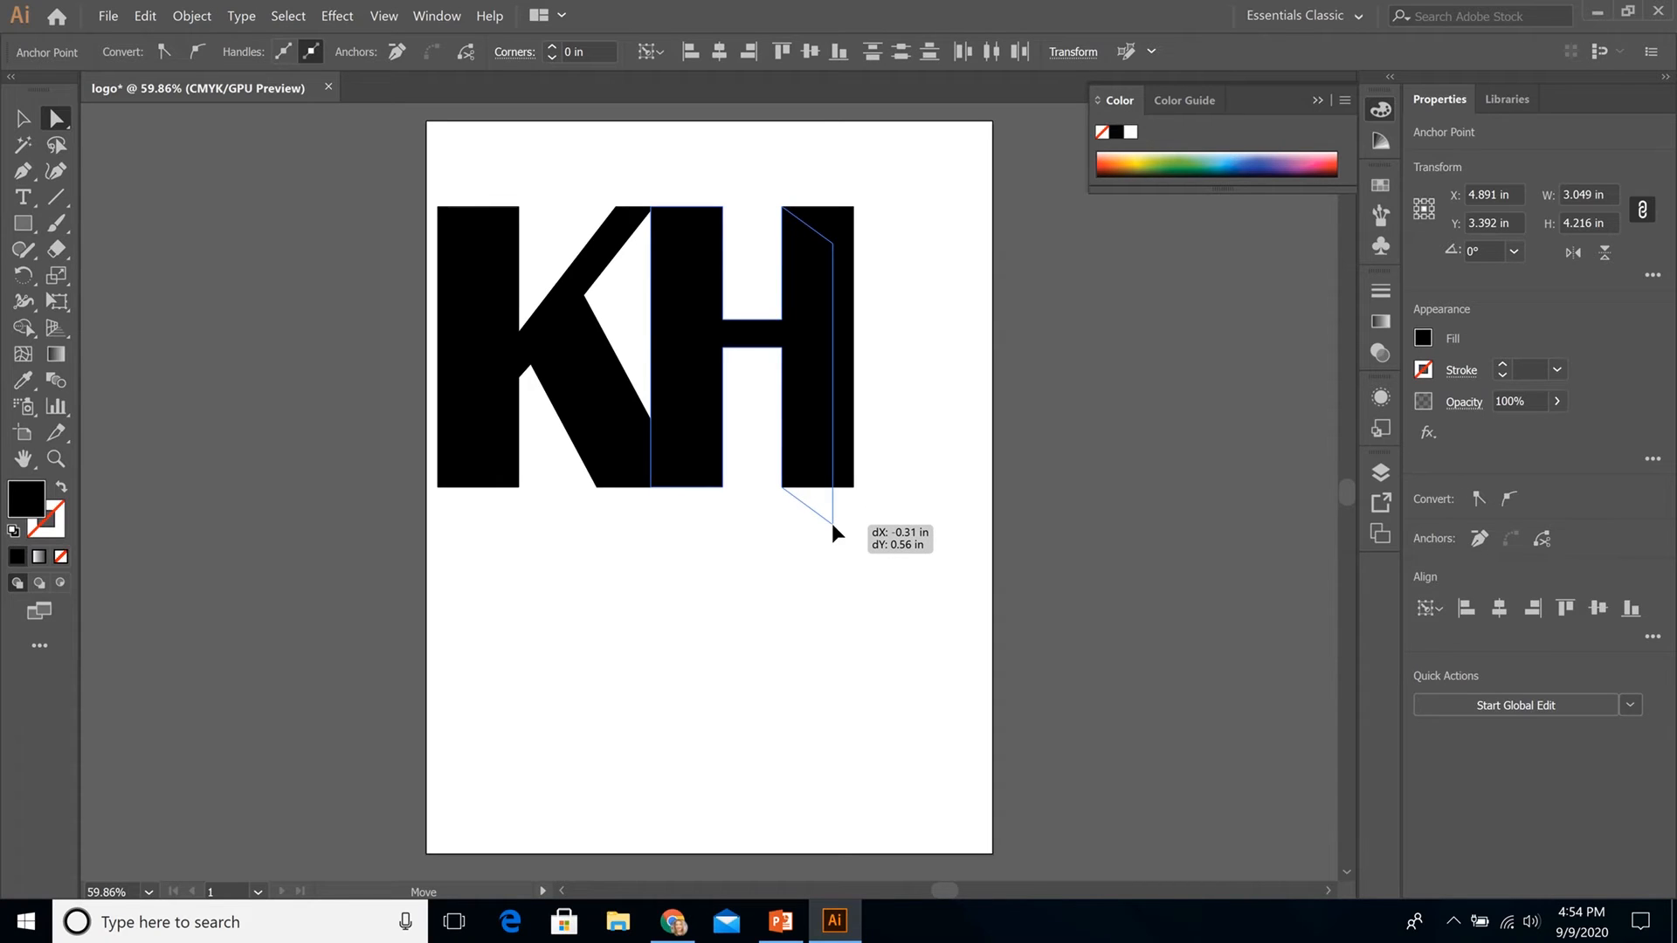
drag(832, 525, 816, 486)
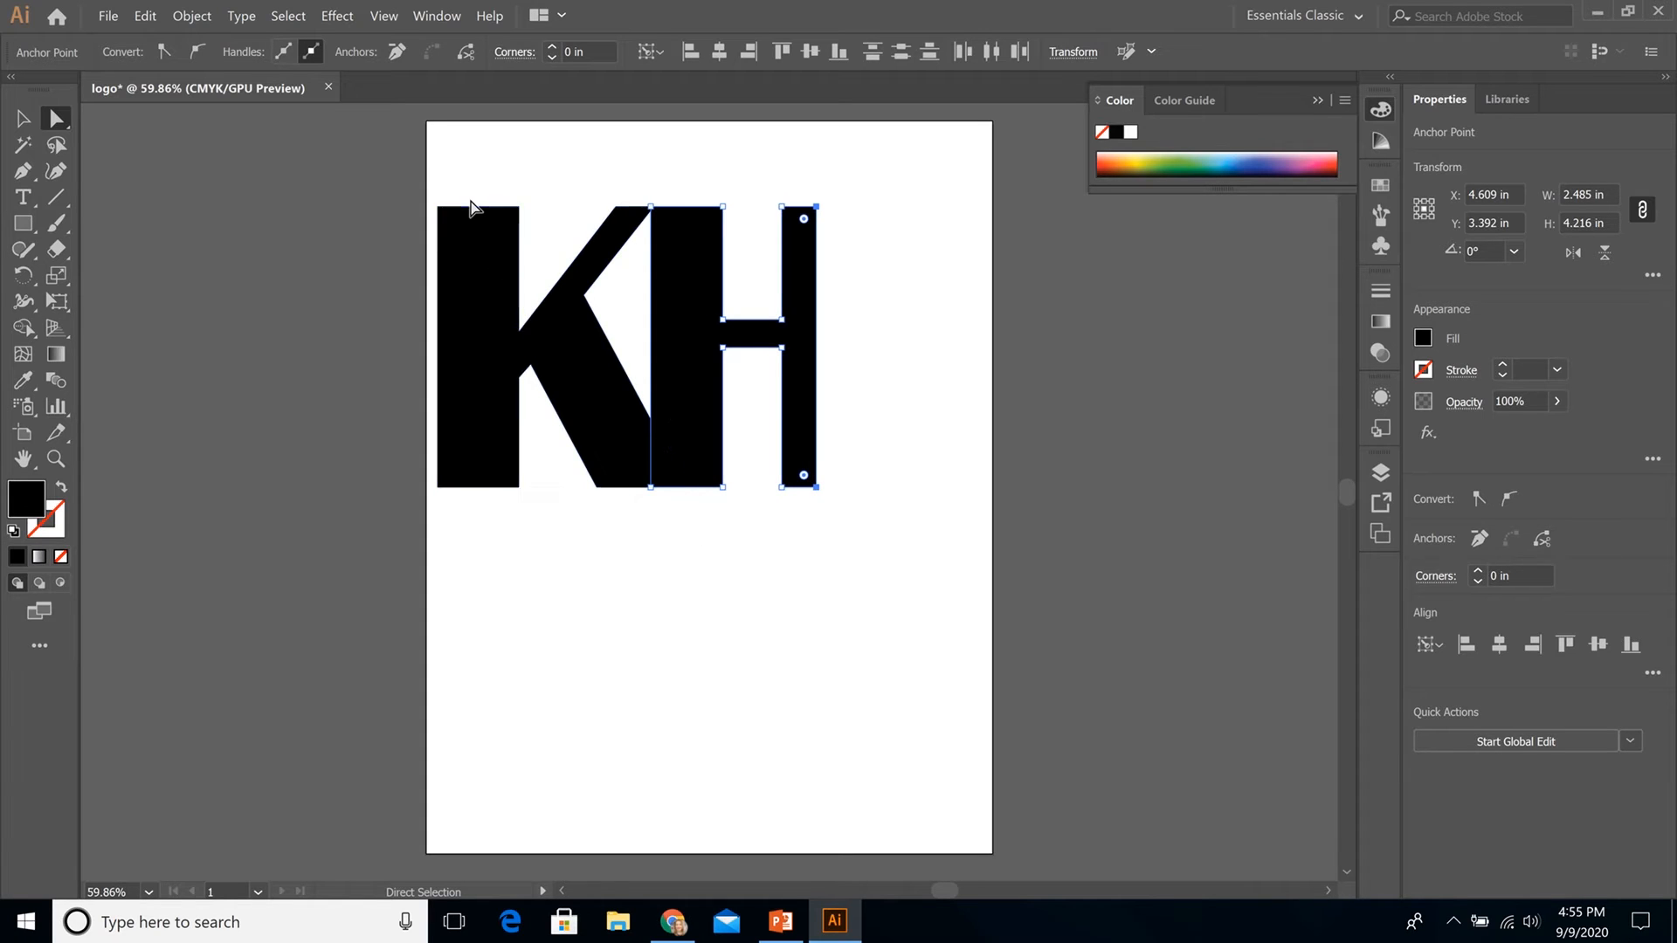
Thin the K's vertical stem by moving its two outer-left anchors inward, making the letter about 3.11 in wide
click(439, 227)
click(437, 208)
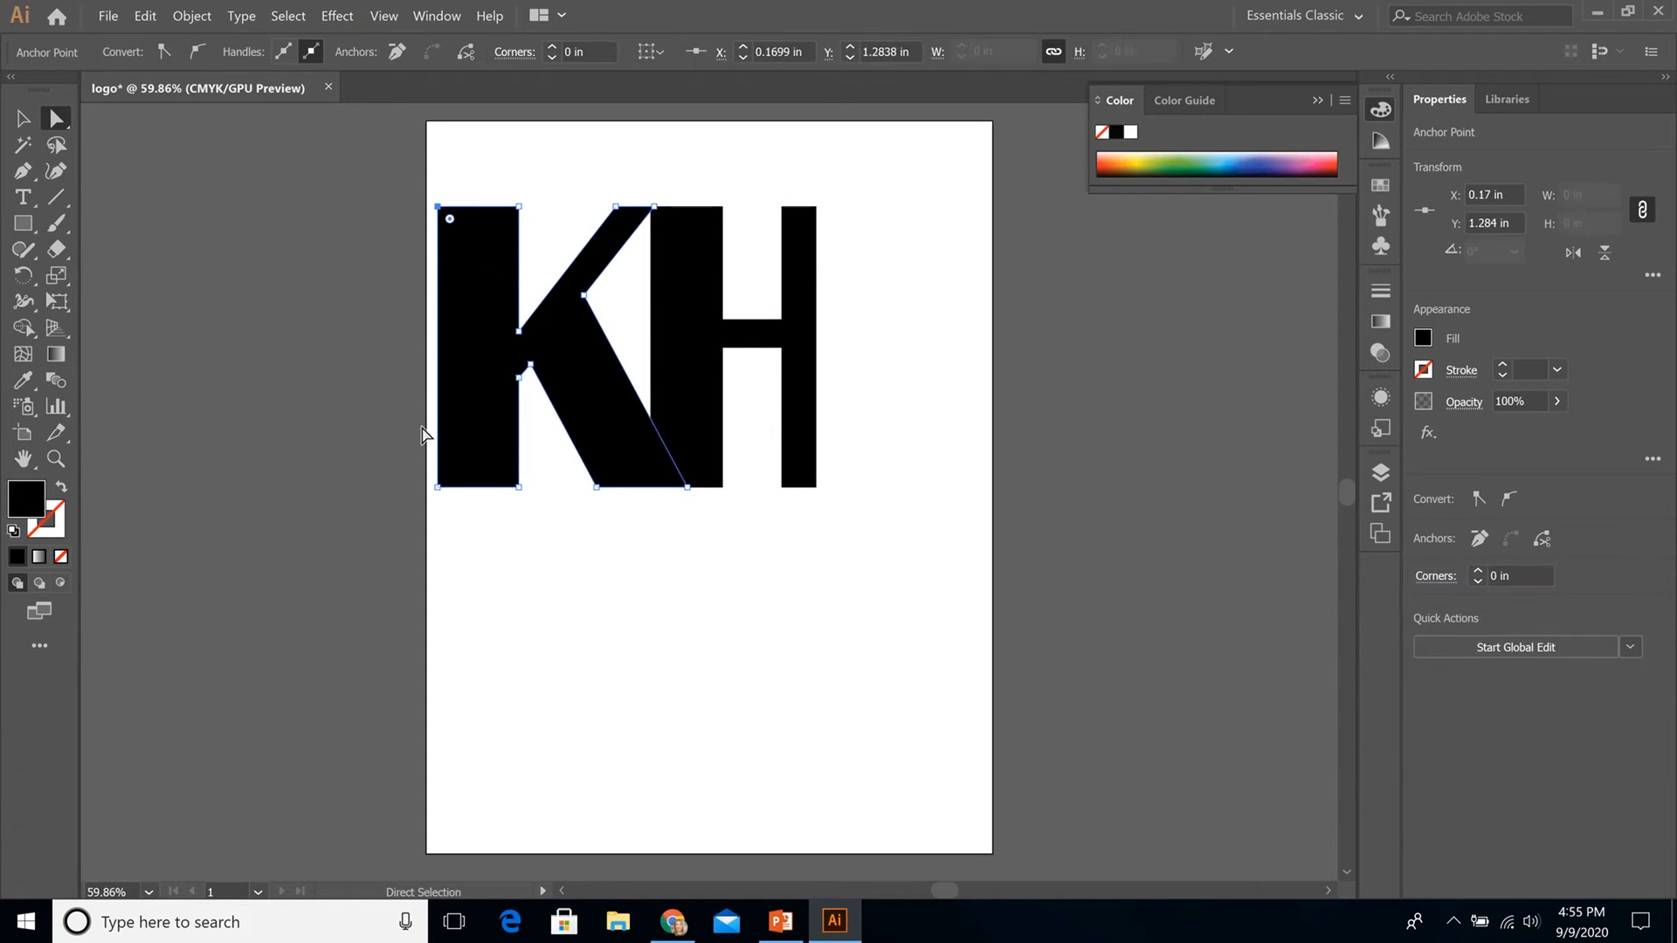
shift+click(437, 487)
drag(437, 487, 480, 487)
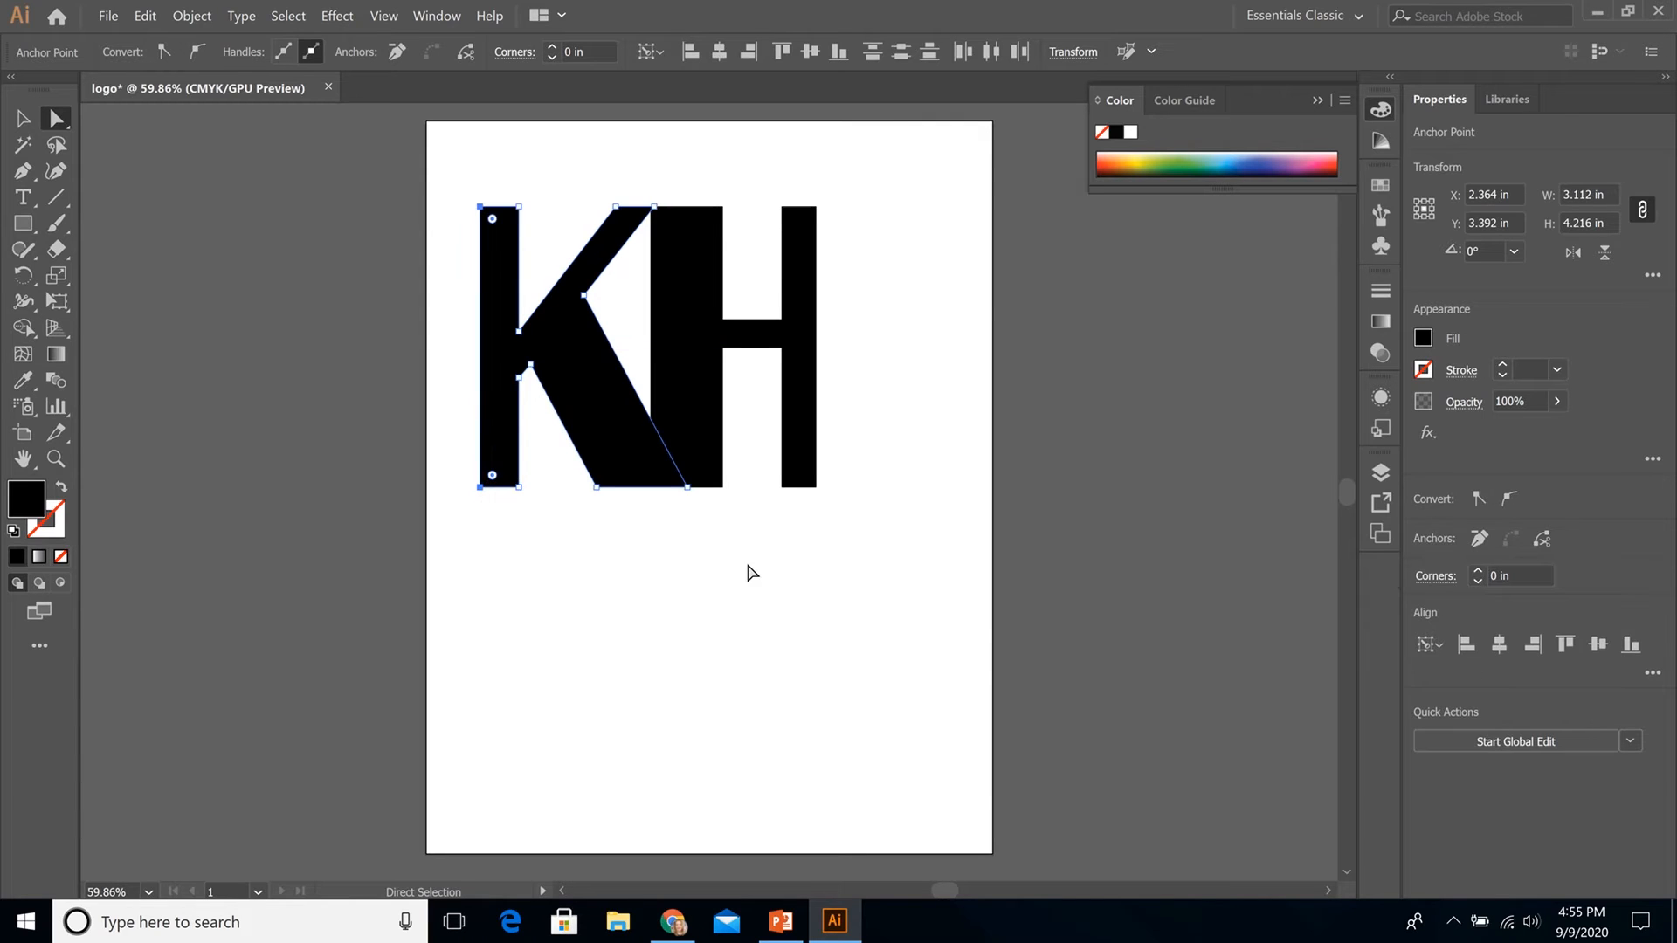
Widen the H's right stem slightly by moving its two outer anchors outward, making the letter about 2.55 in wide, and deselect it
click(805, 316)
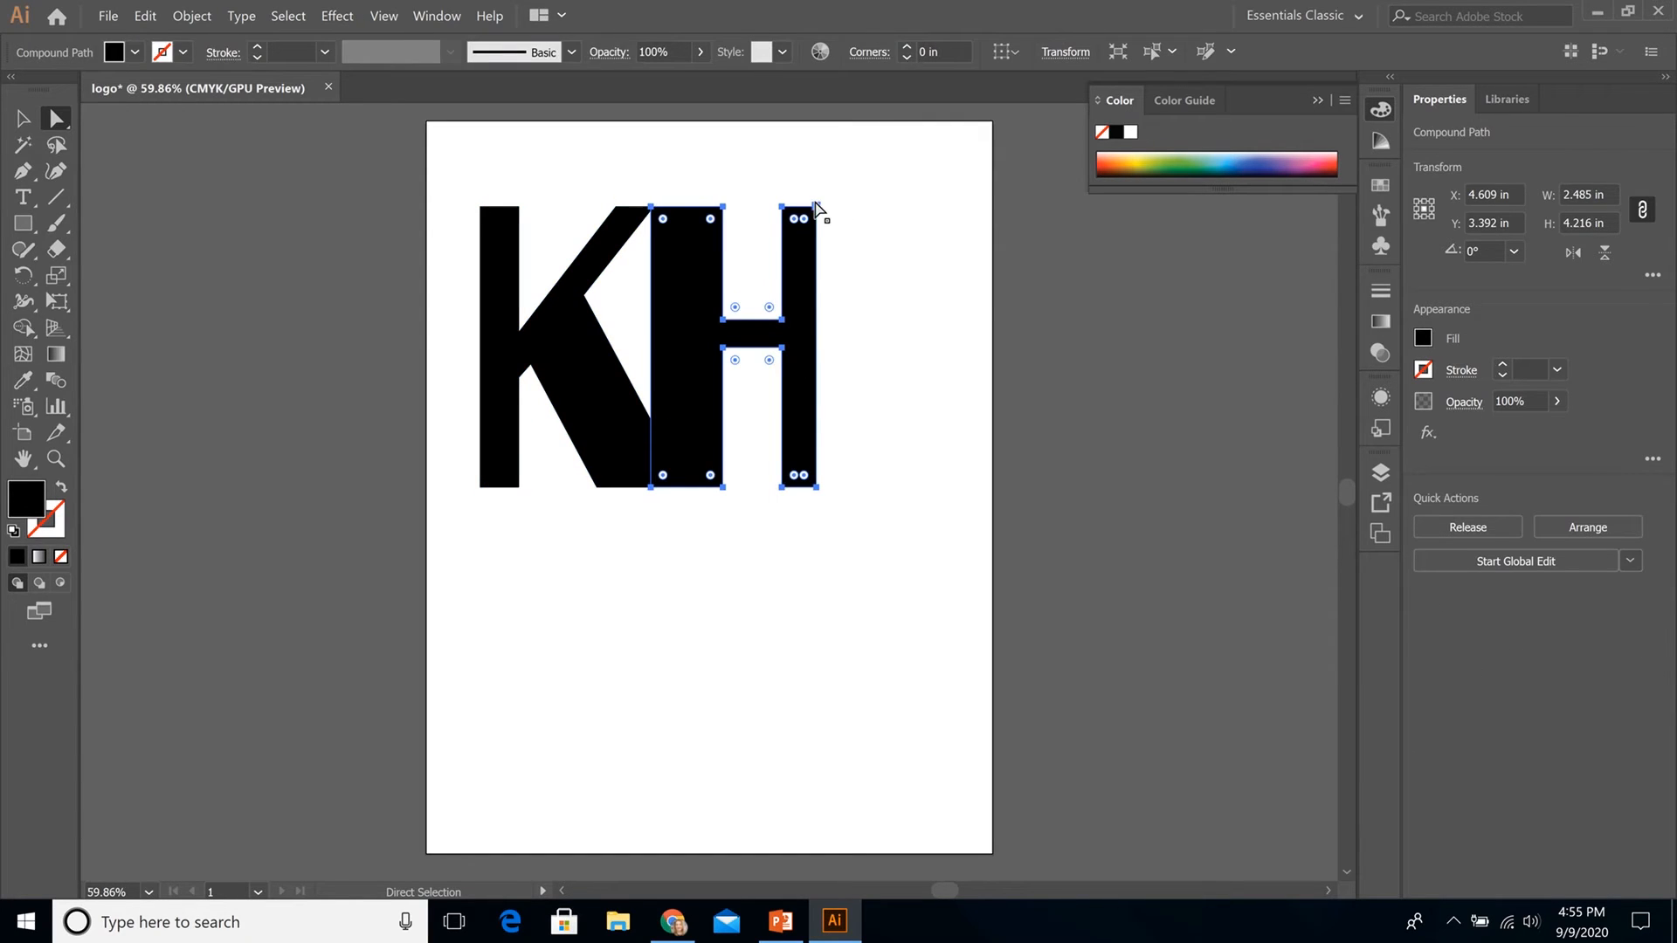
click(816, 207)
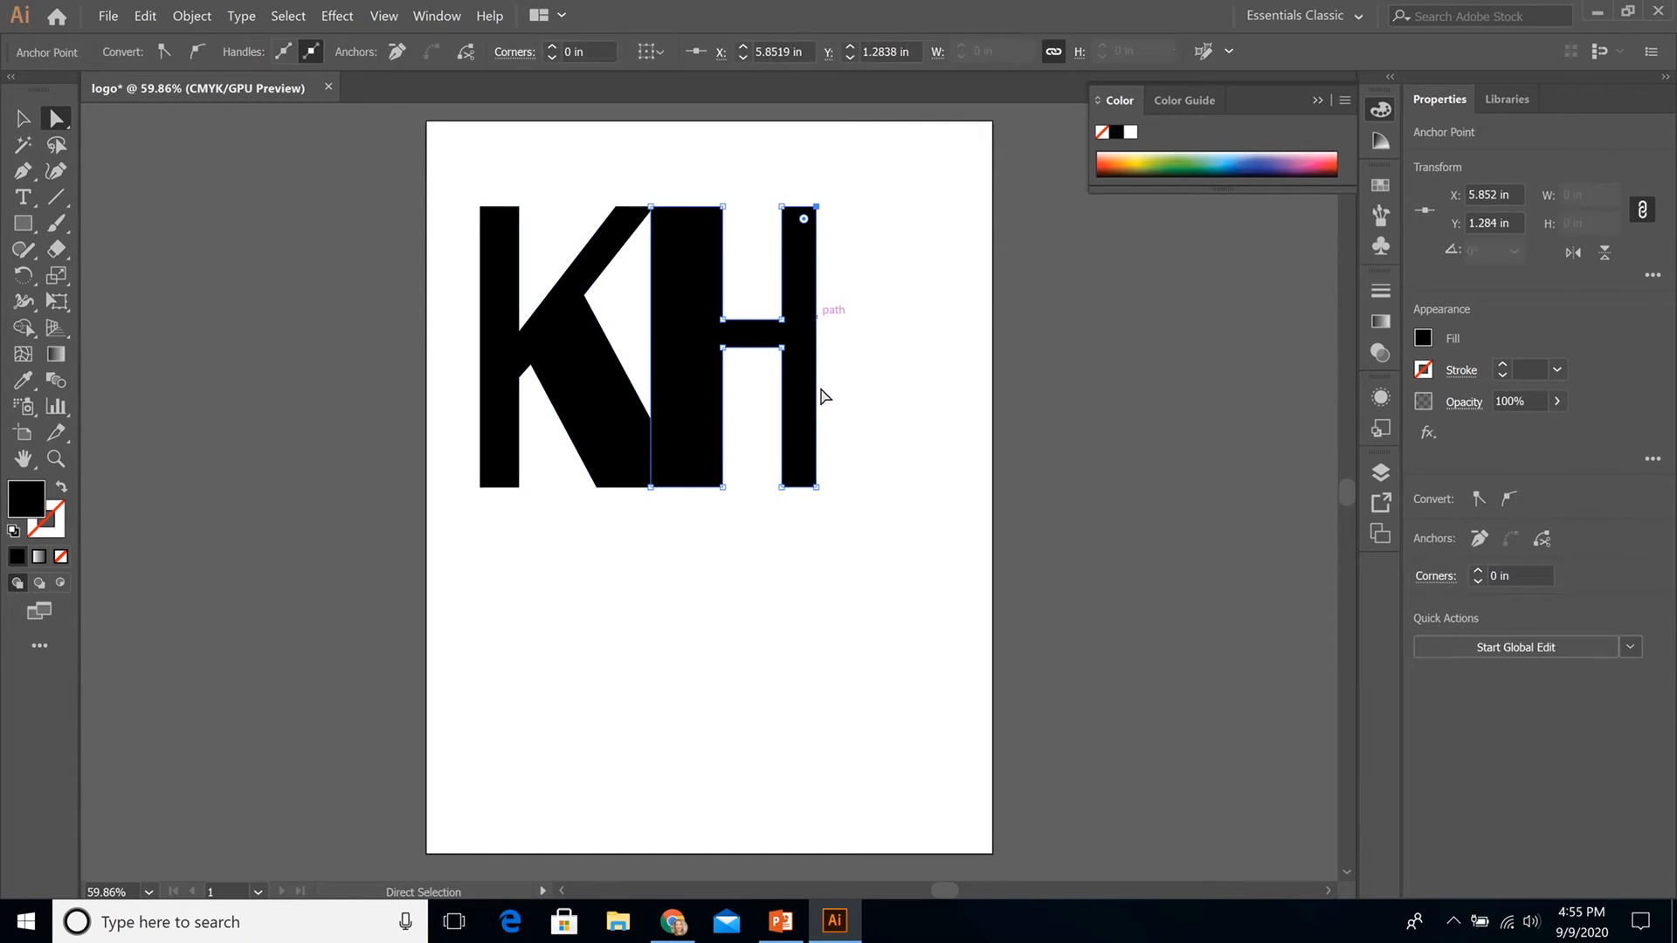
shift+click(816, 487)
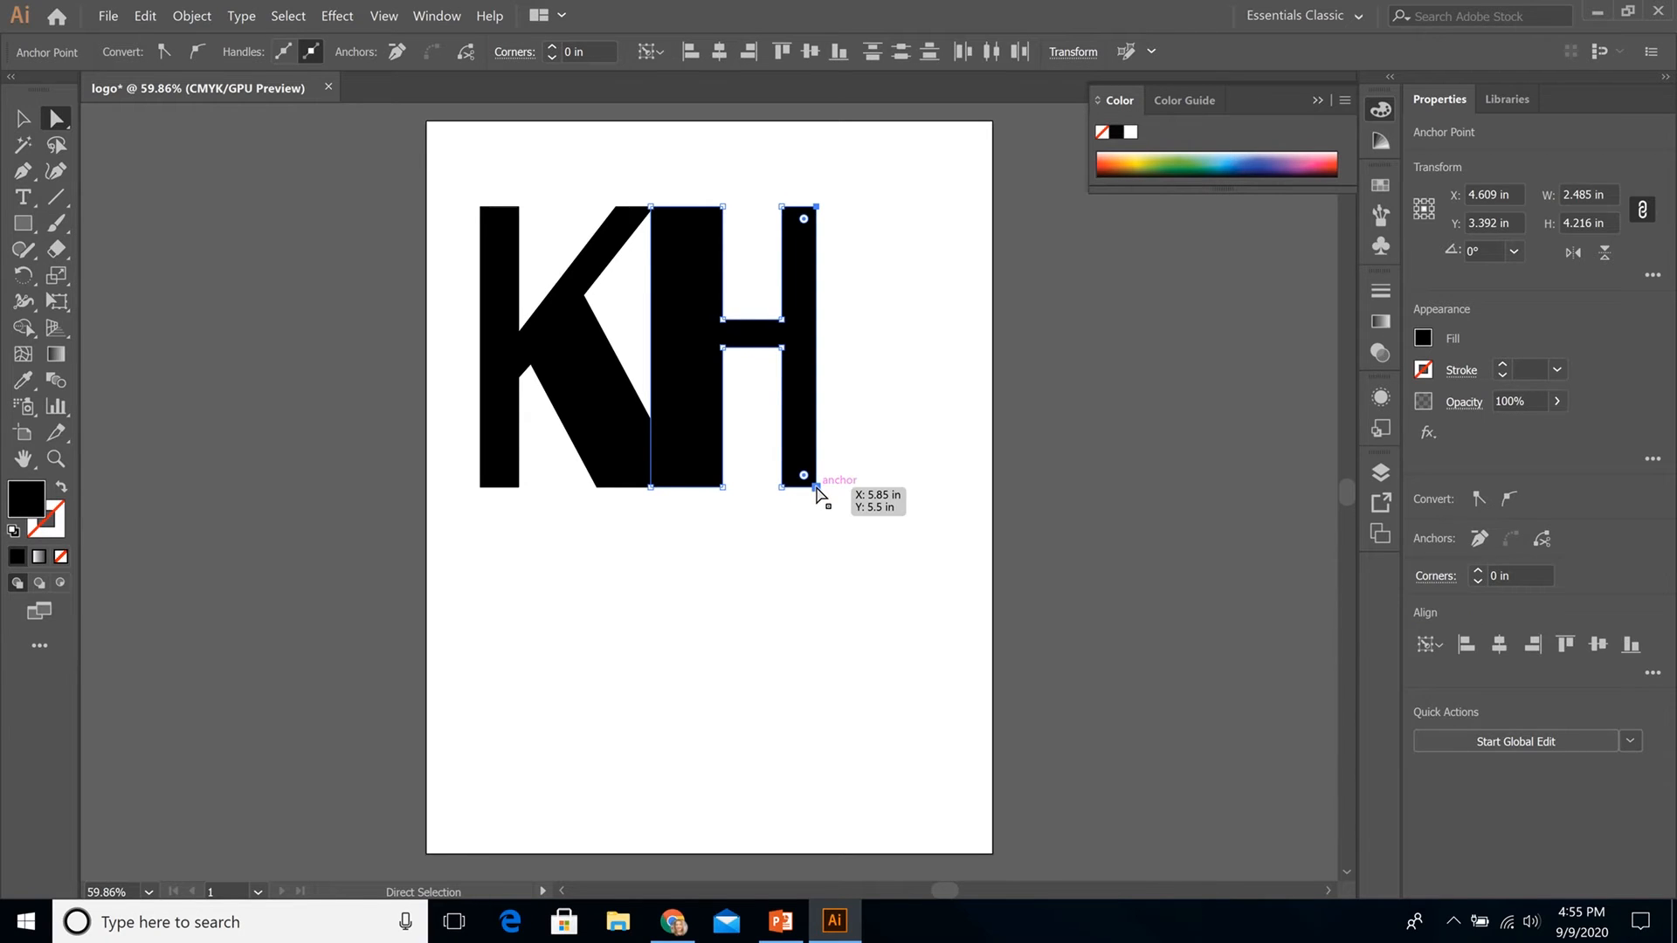
drag(816, 487, 820, 485)
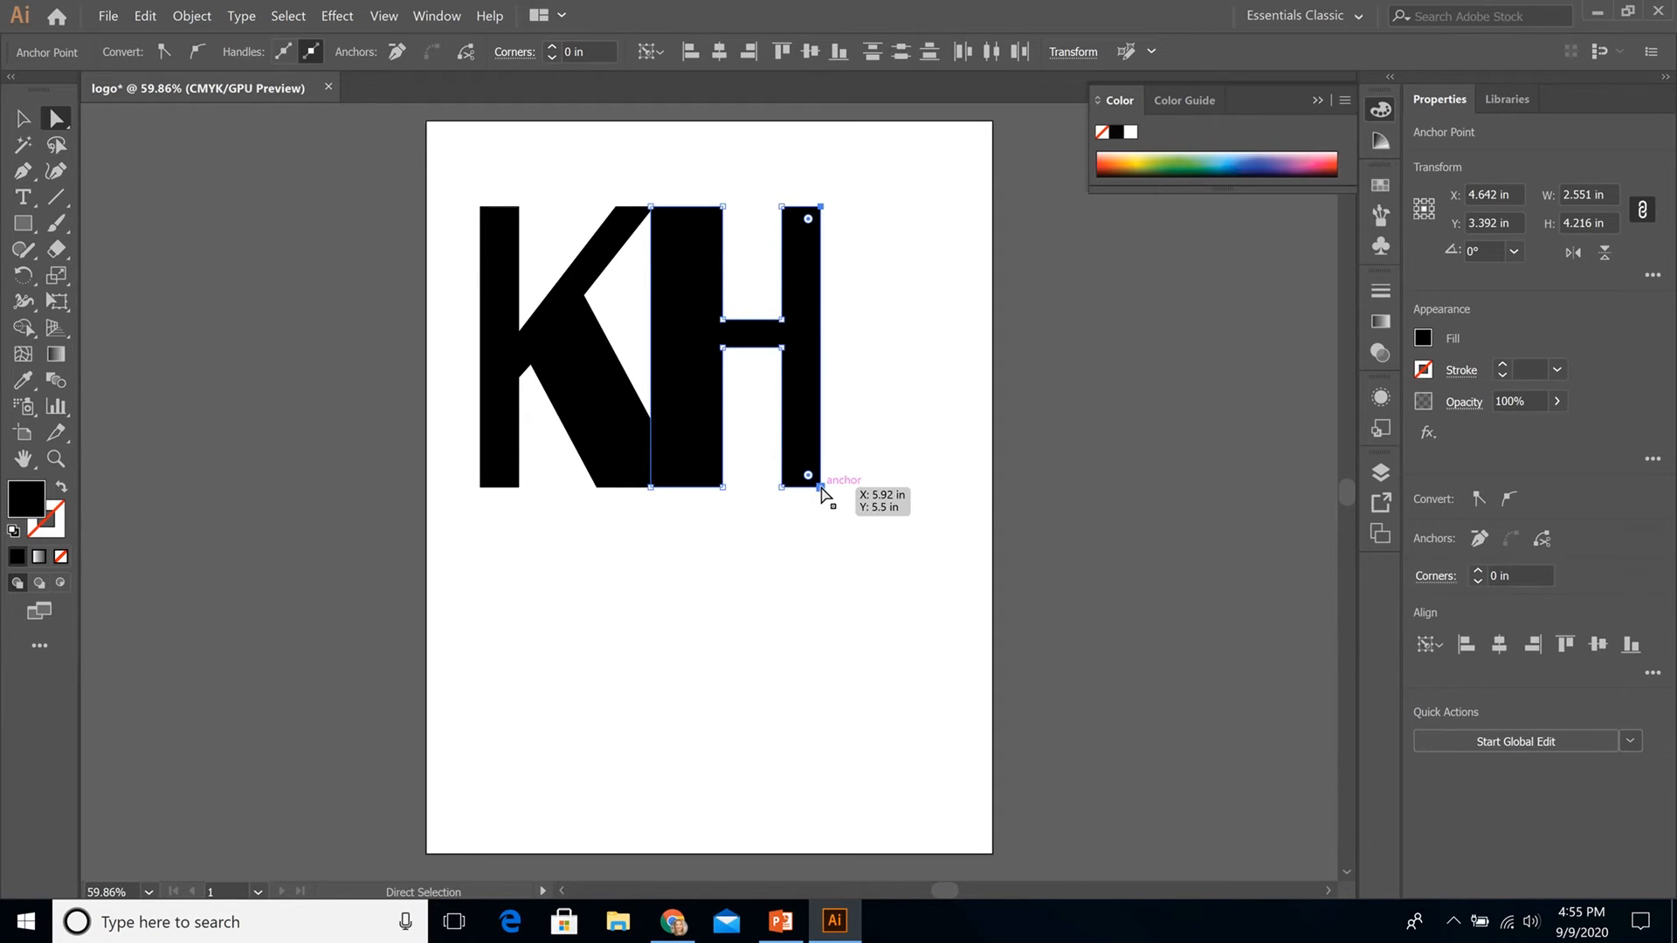
click(841, 557)
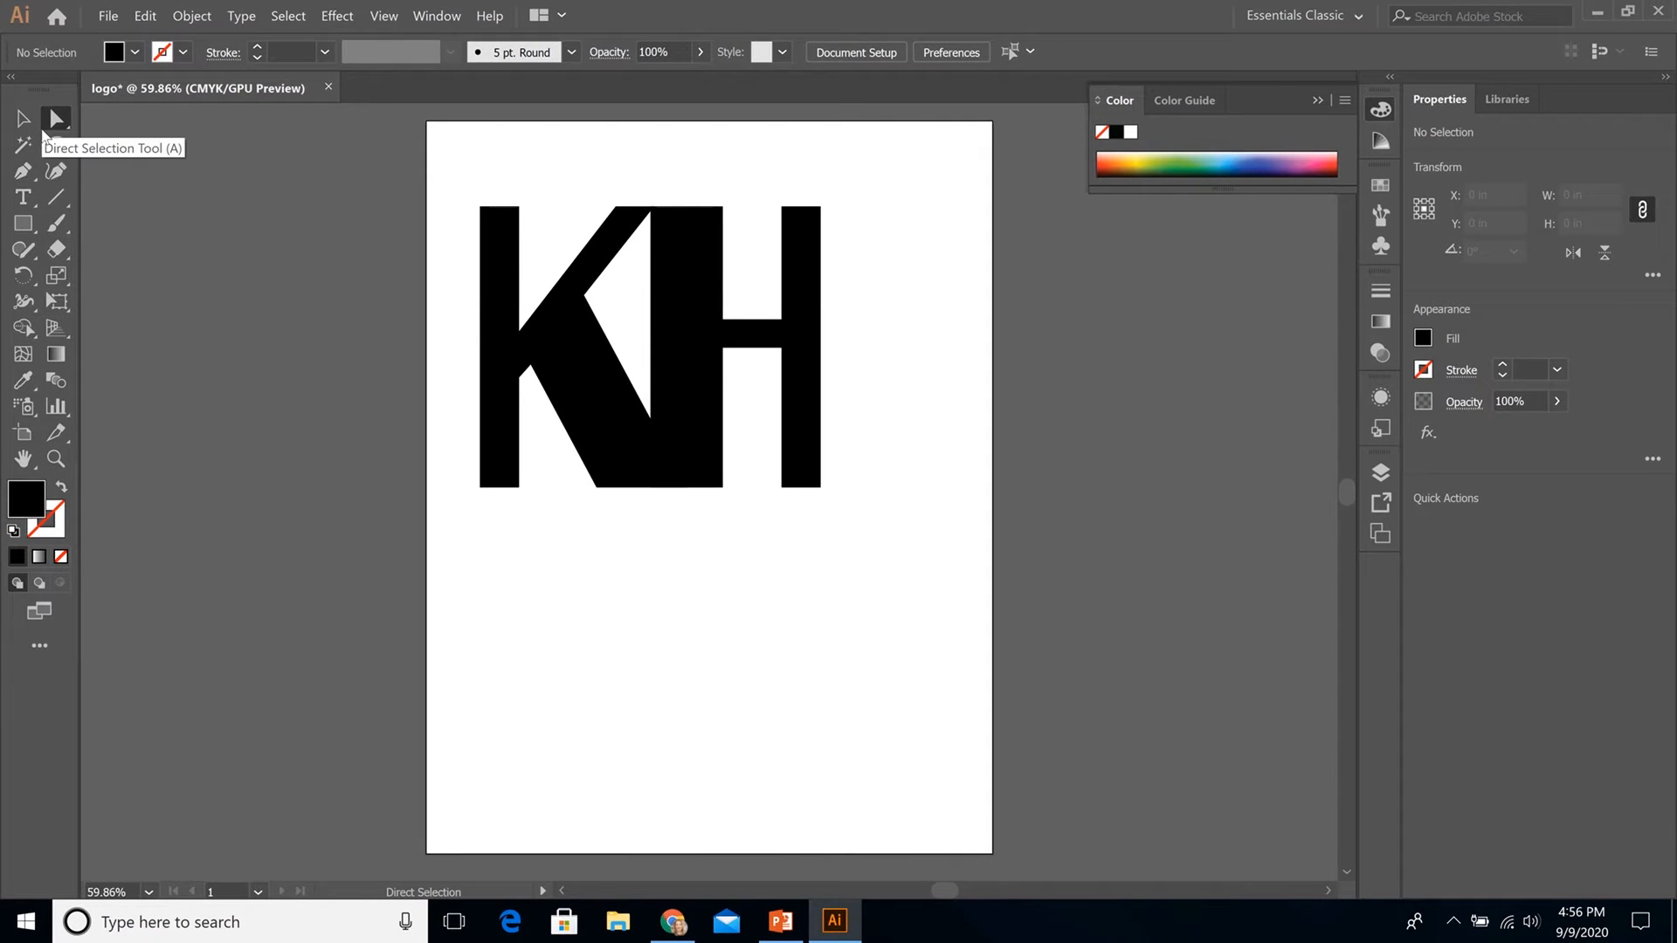
Try to shift all the anchors of the H's right stem diagonally outward and downward, and undo the shift
click(691, 344)
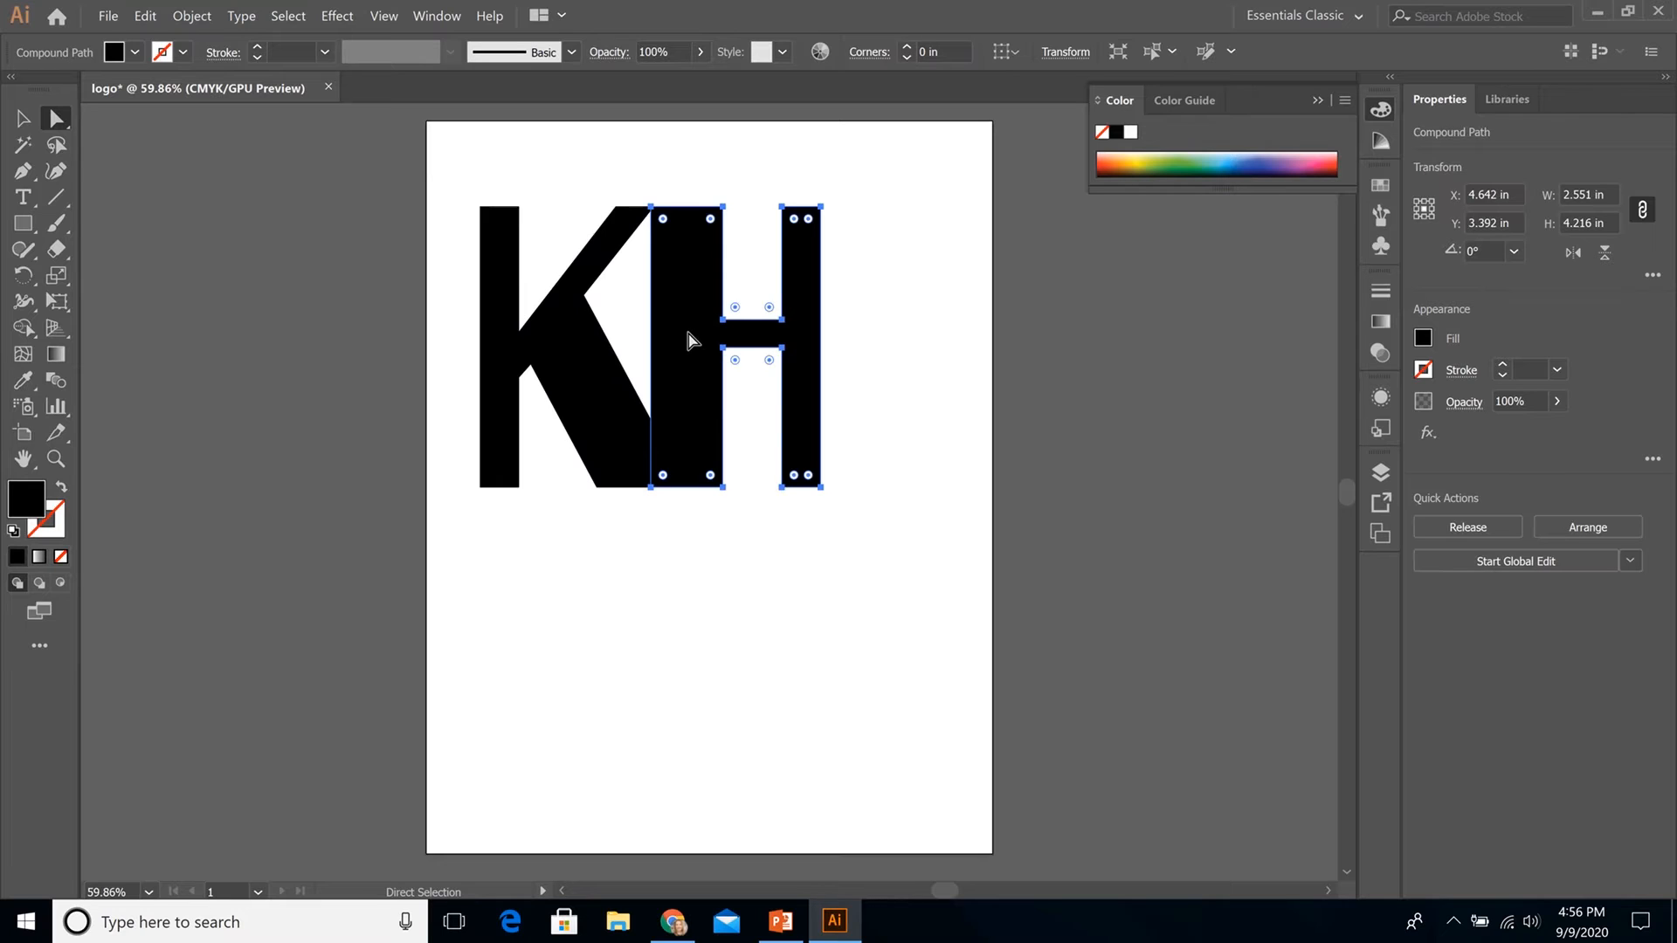
drag(769, 157, 904, 551)
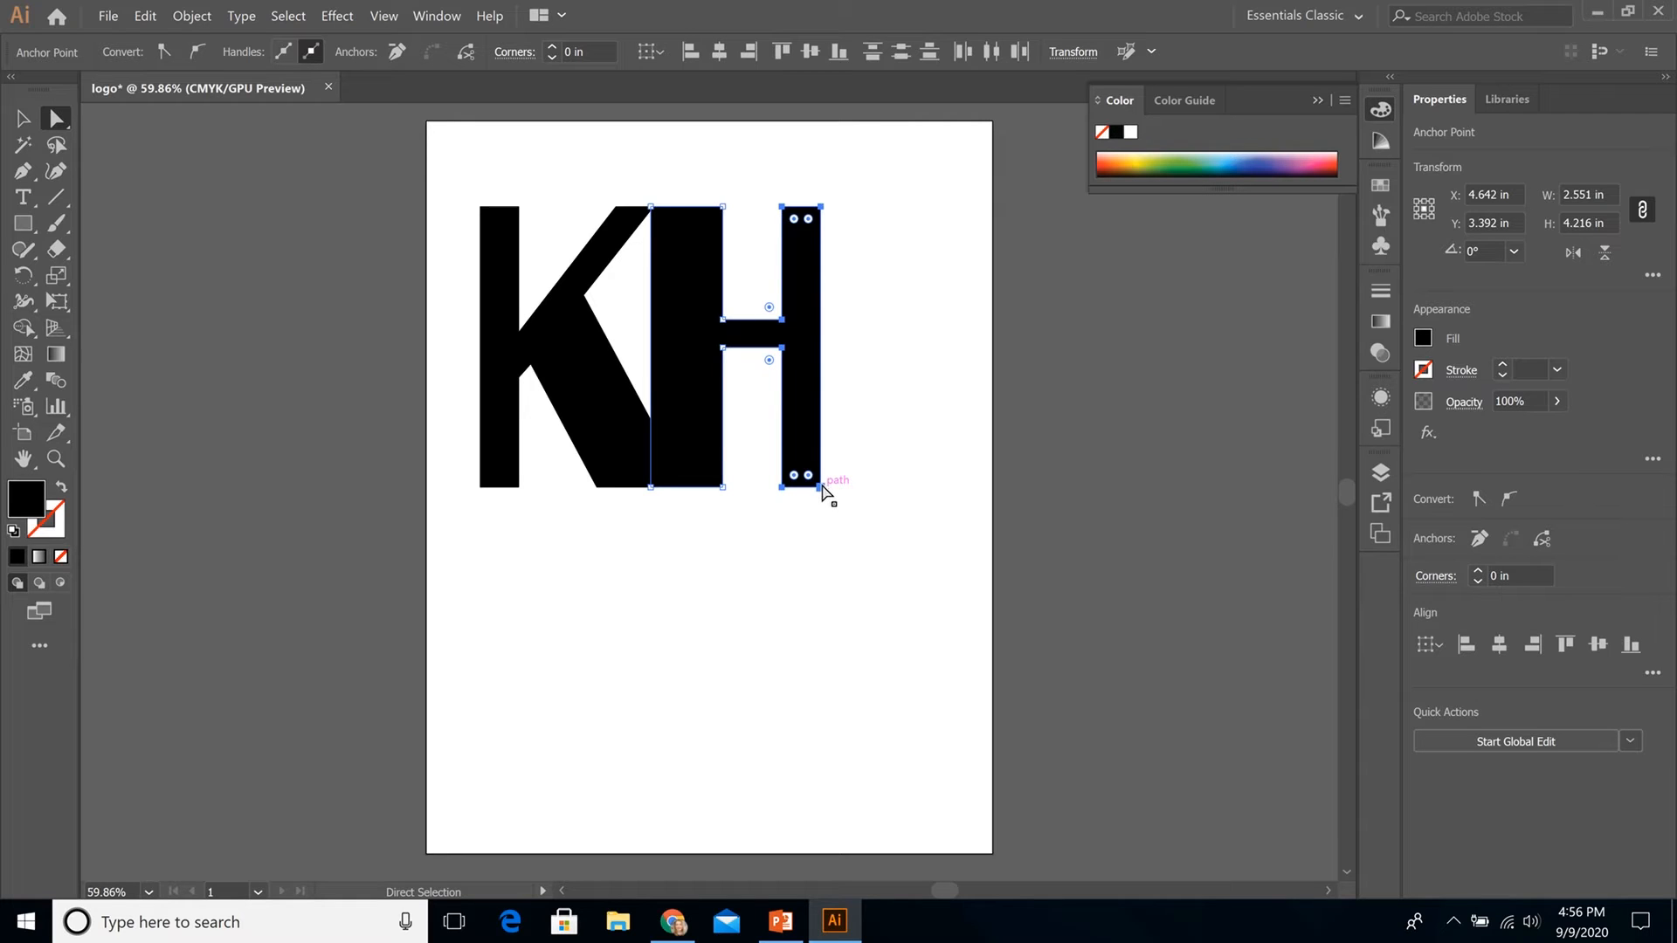
drag(821, 488, 902, 551)
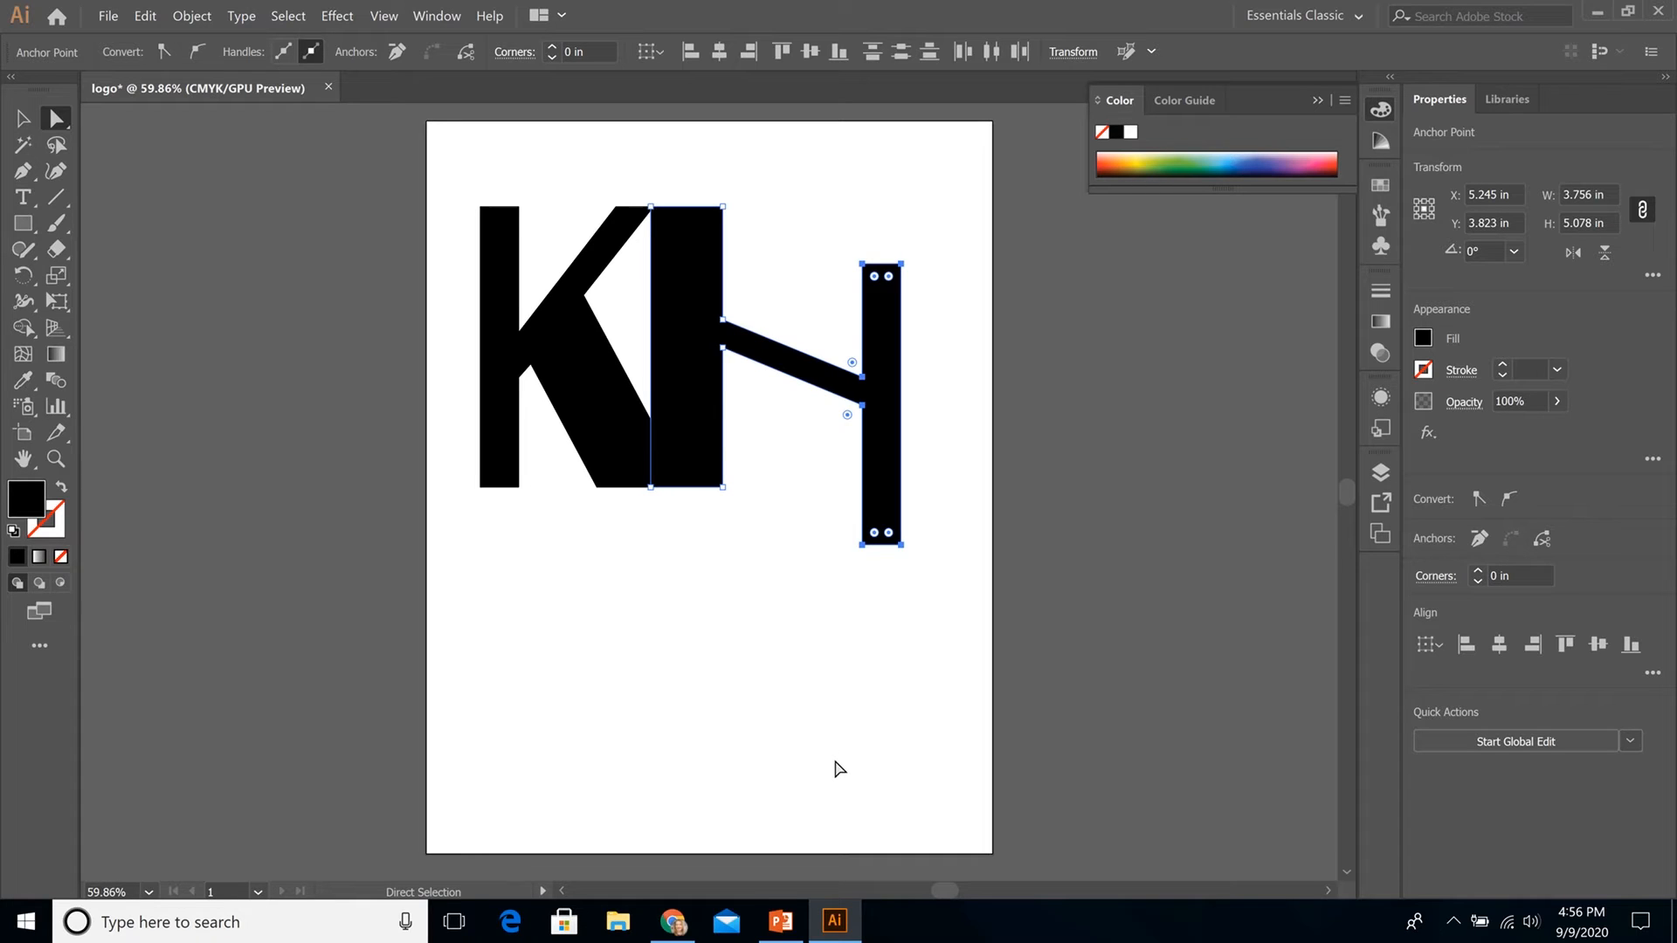
key(v)
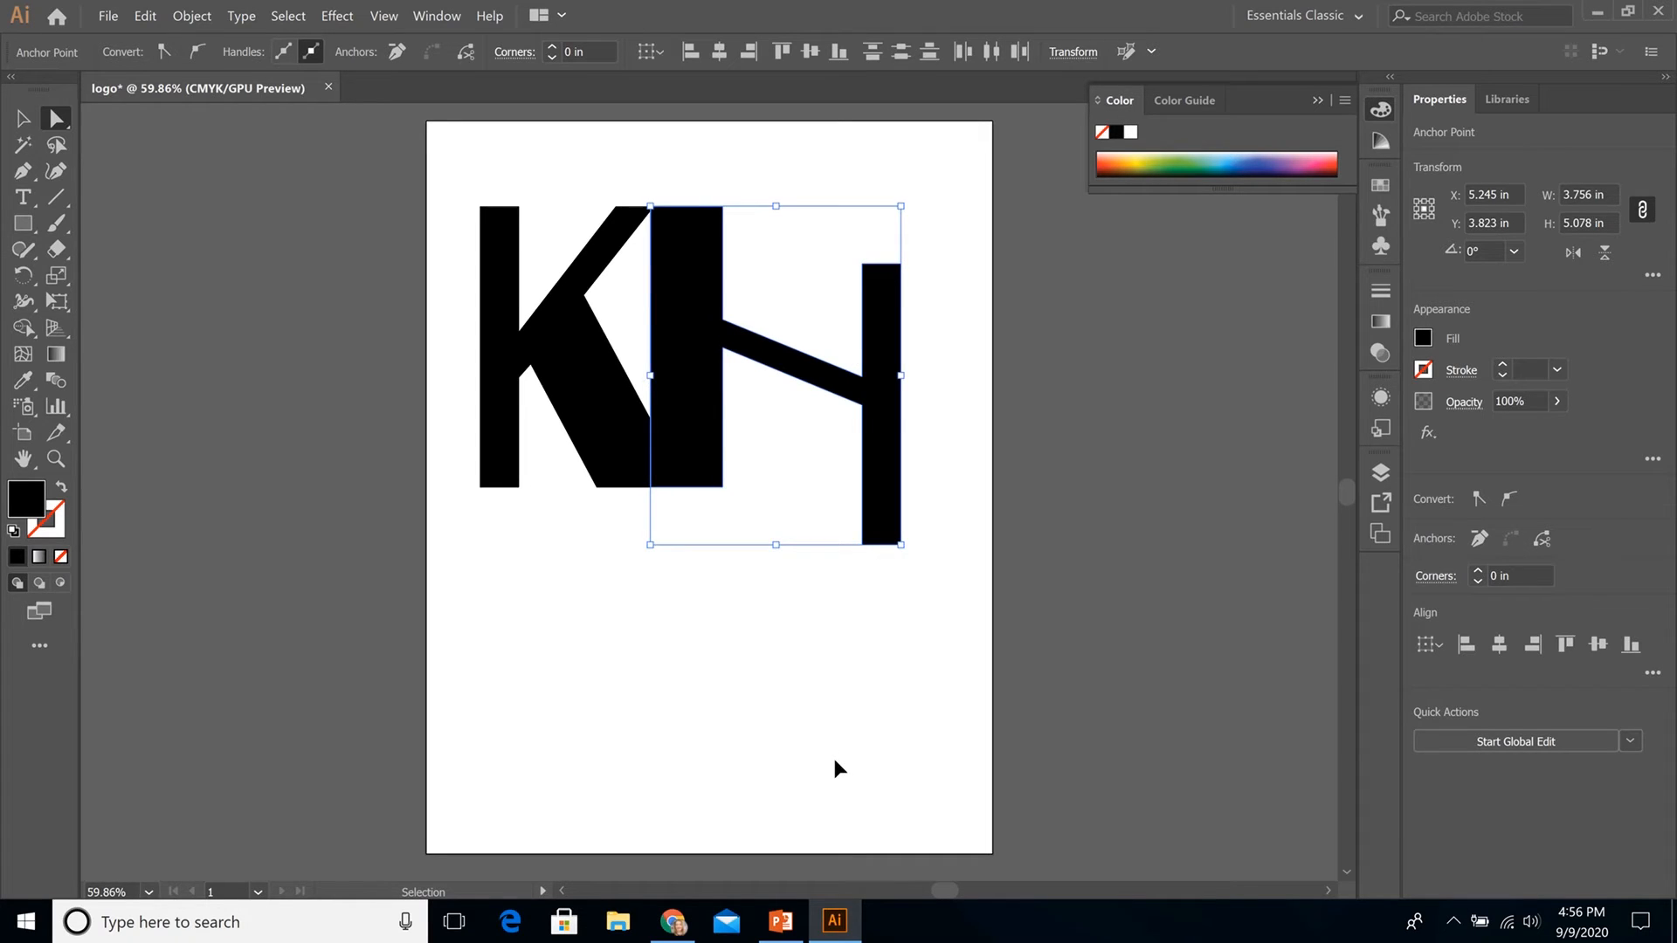
key(ctrl+z)
Widen the H's right stem and the K's vertical stem by moving their outer anchors outward, making the K about 3.55 in wide
drag(808, 175, 884, 542)
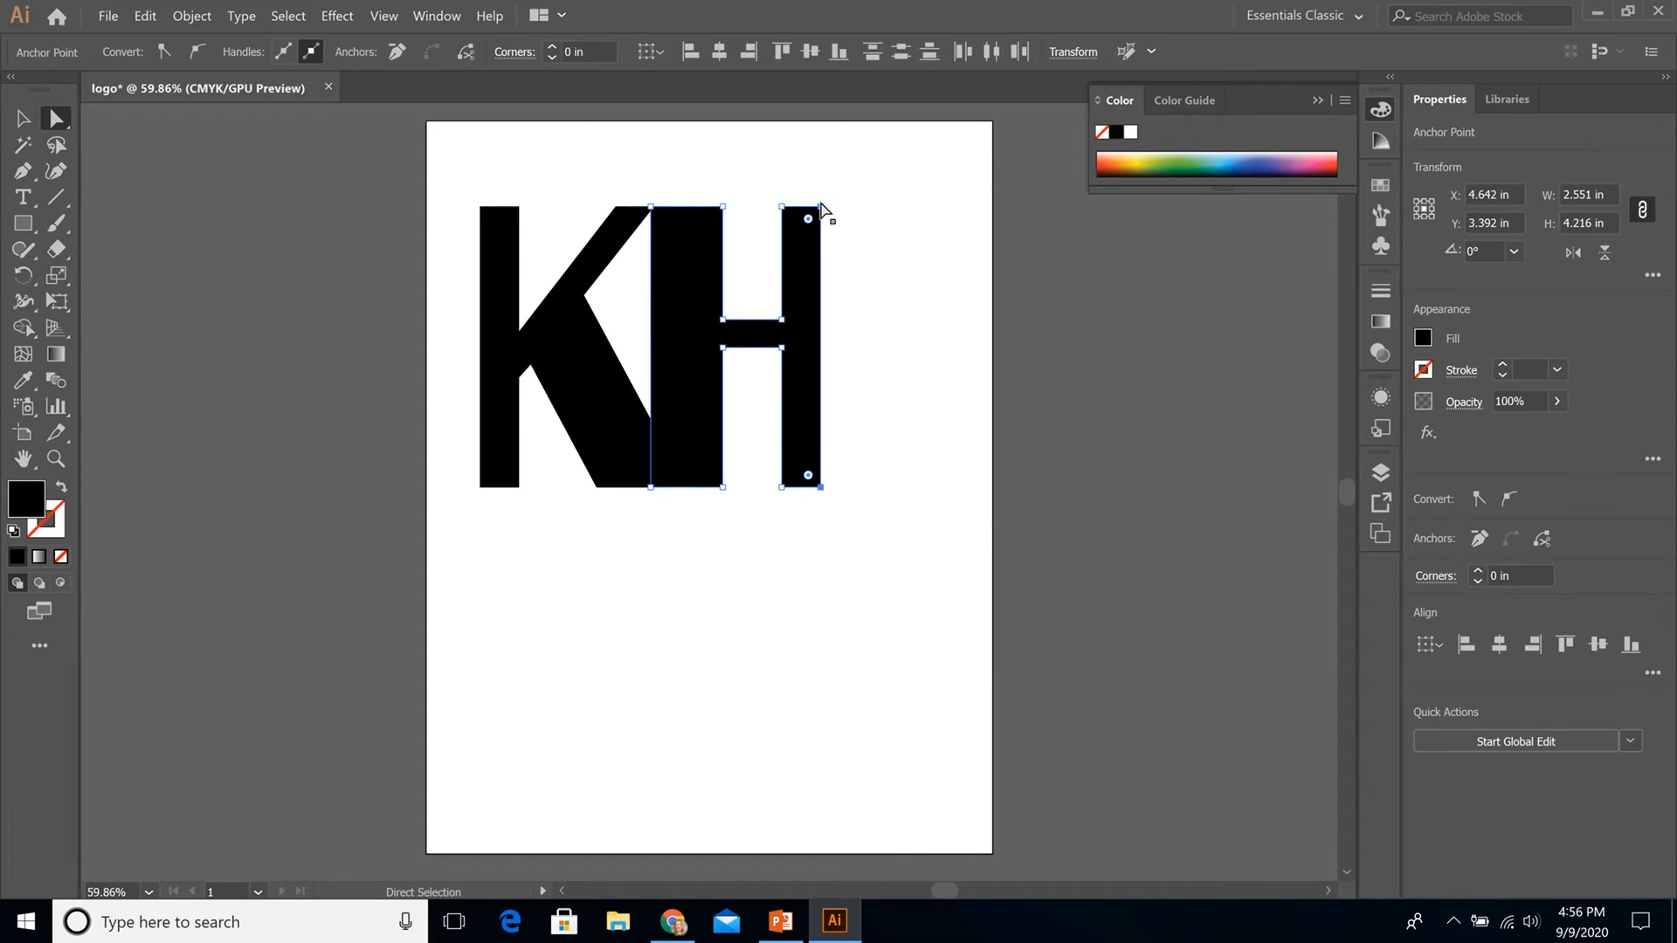
drag(822, 207, 840, 208)
drag(451, 163, 493, 529)
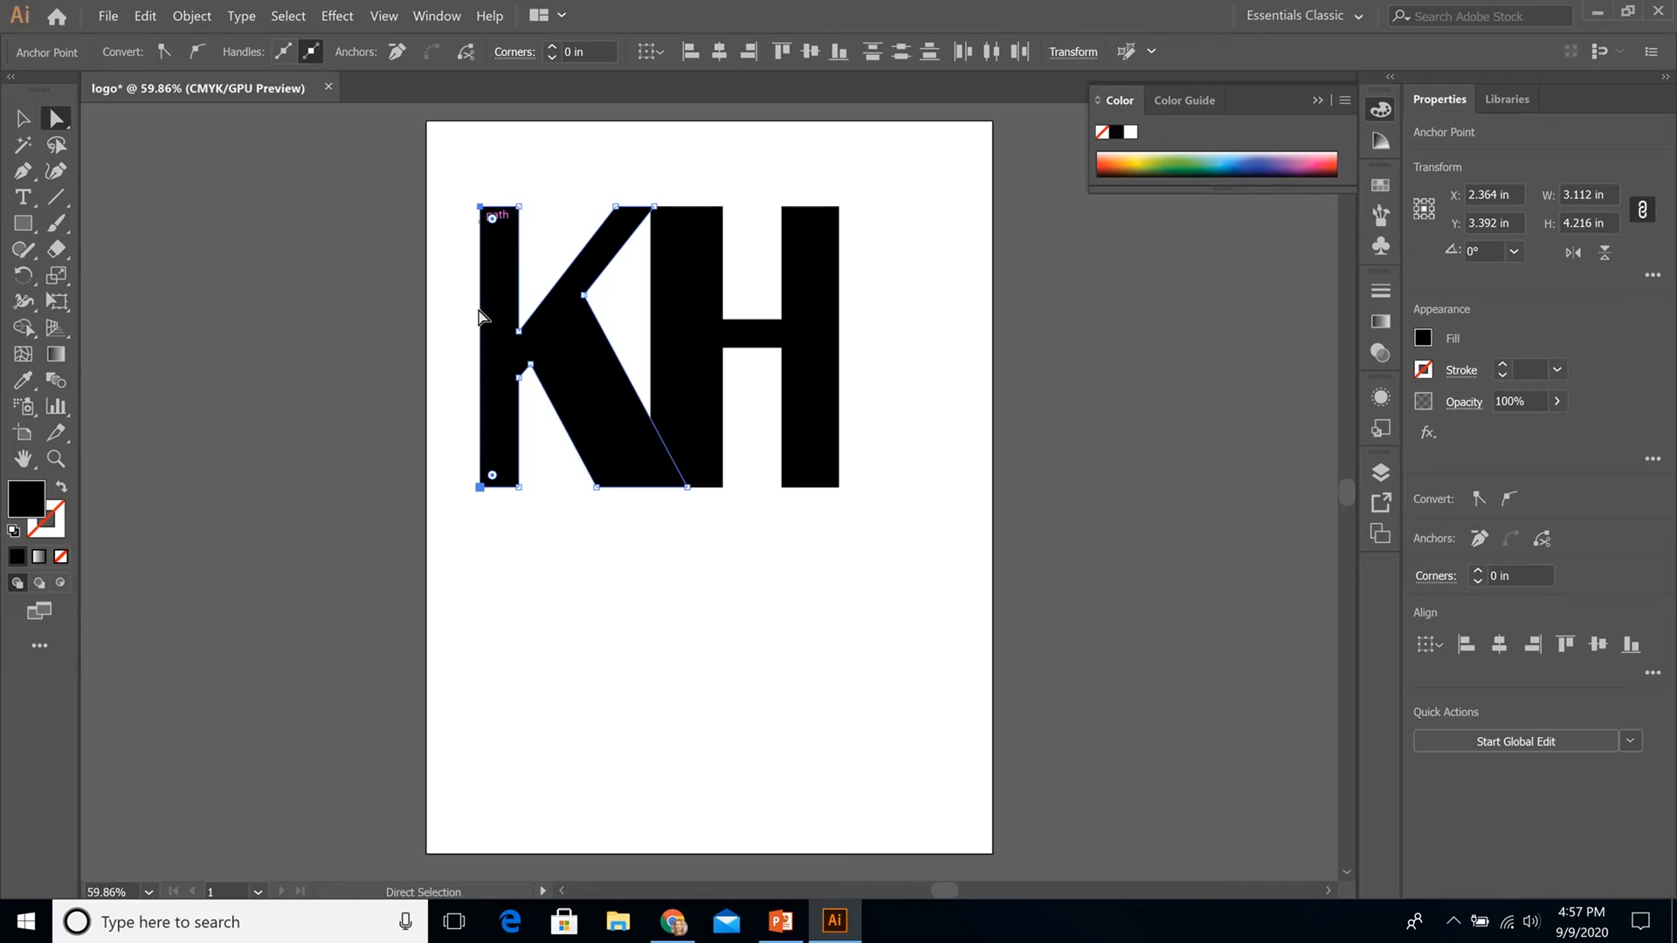
drag(481, 489, 449, 486)
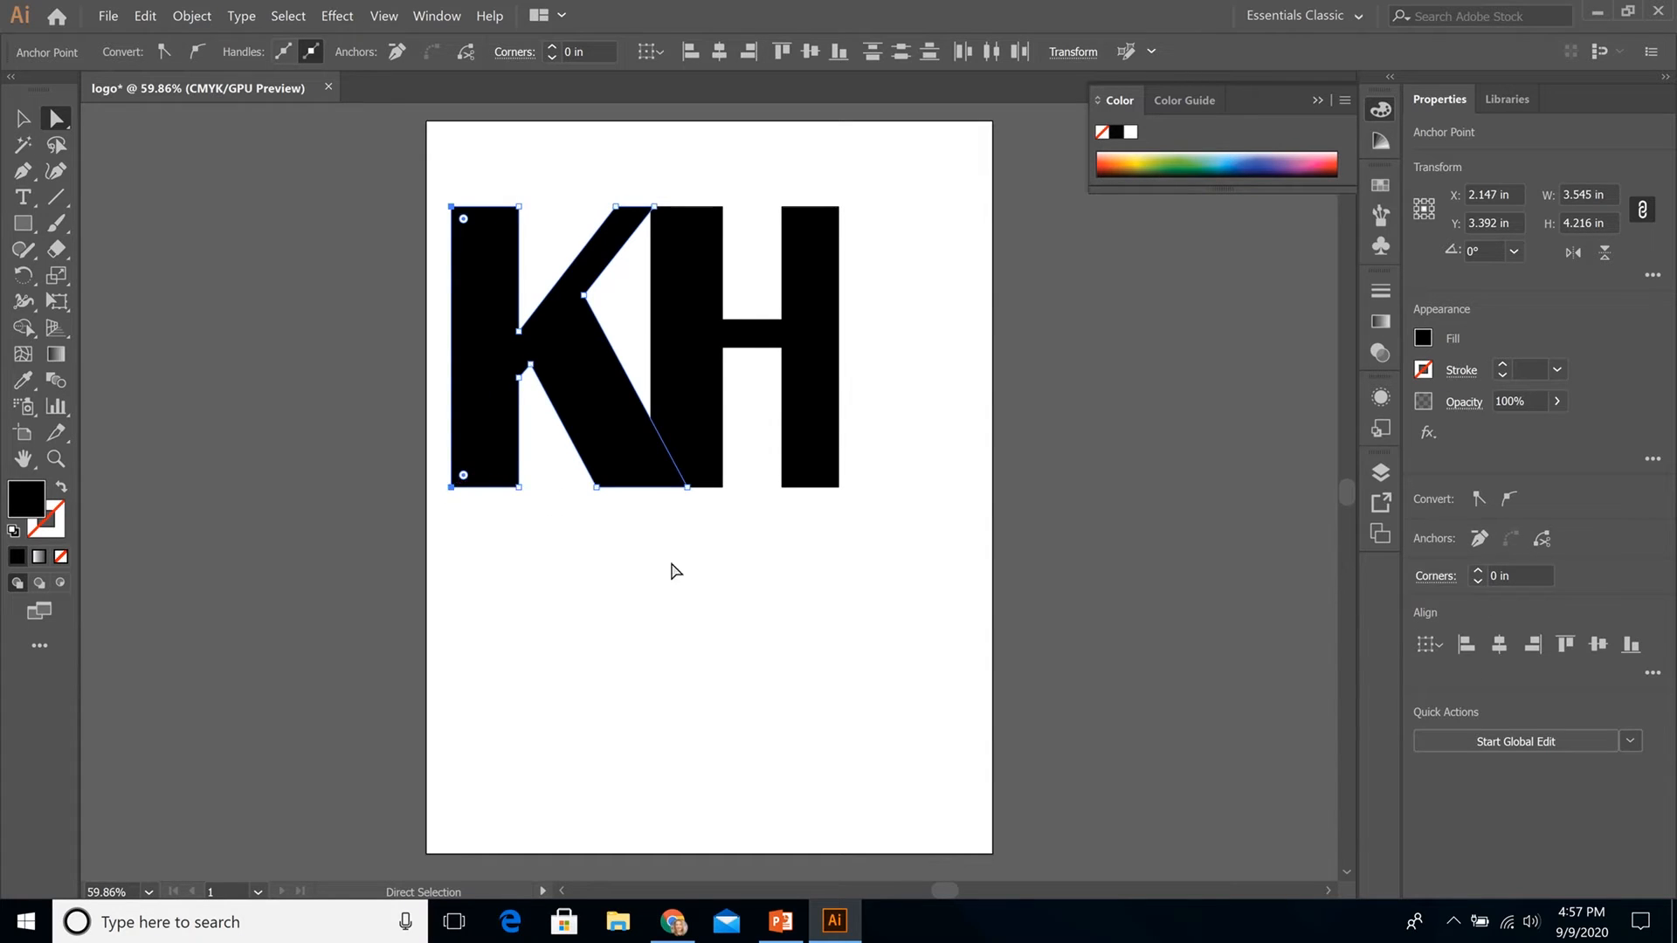
Shorten both letters evenly by moving all their baseline anchors straight up, and deselect them
drag(843, 536, 434, 480)
drag(655, 487, 655, 464)
click(719, 524)
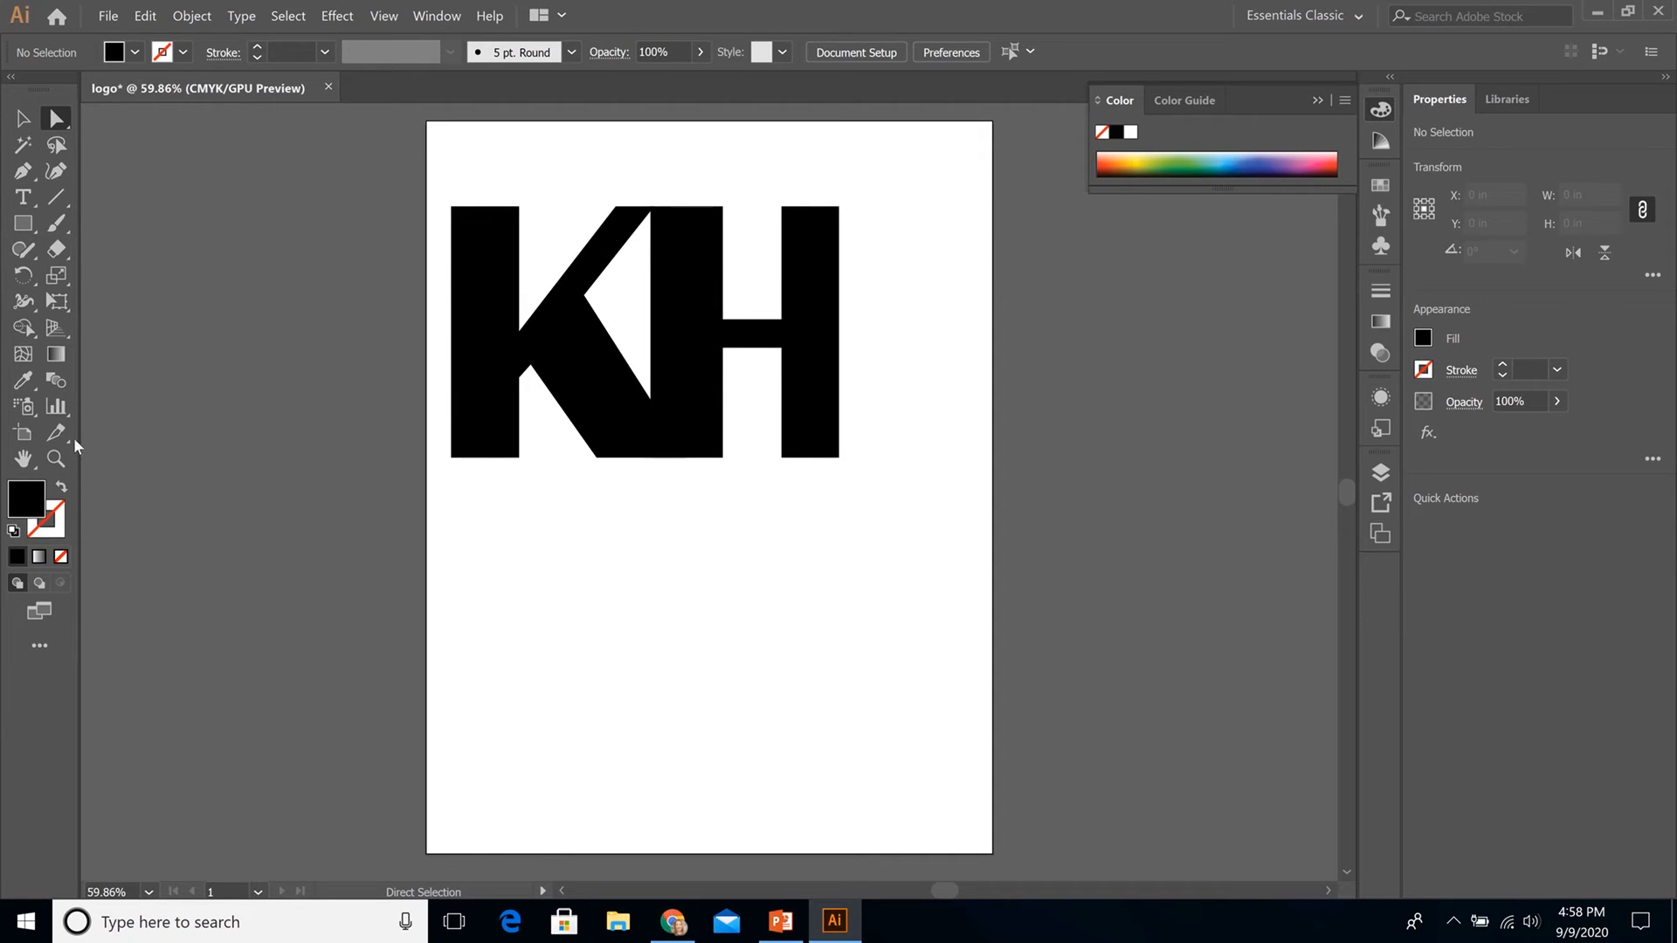
Draw a closed rounded shape about 5.29 by 4.30 in with the Curvature tool in the empty area below the letters
click(56, 173)
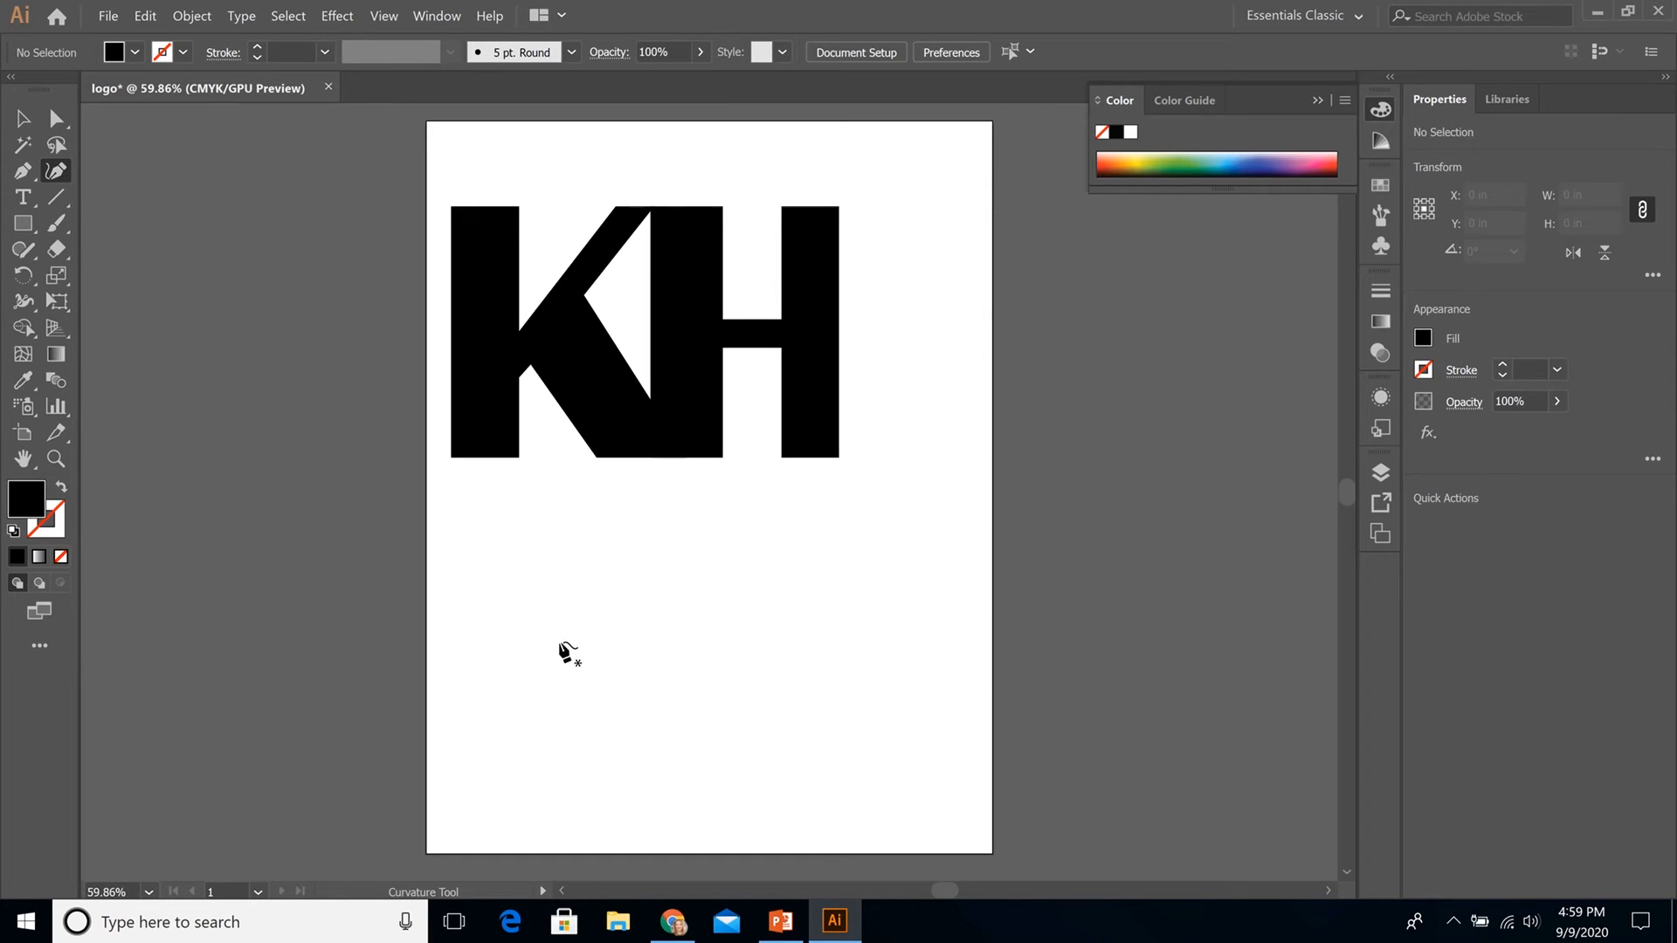
click(512, 625)
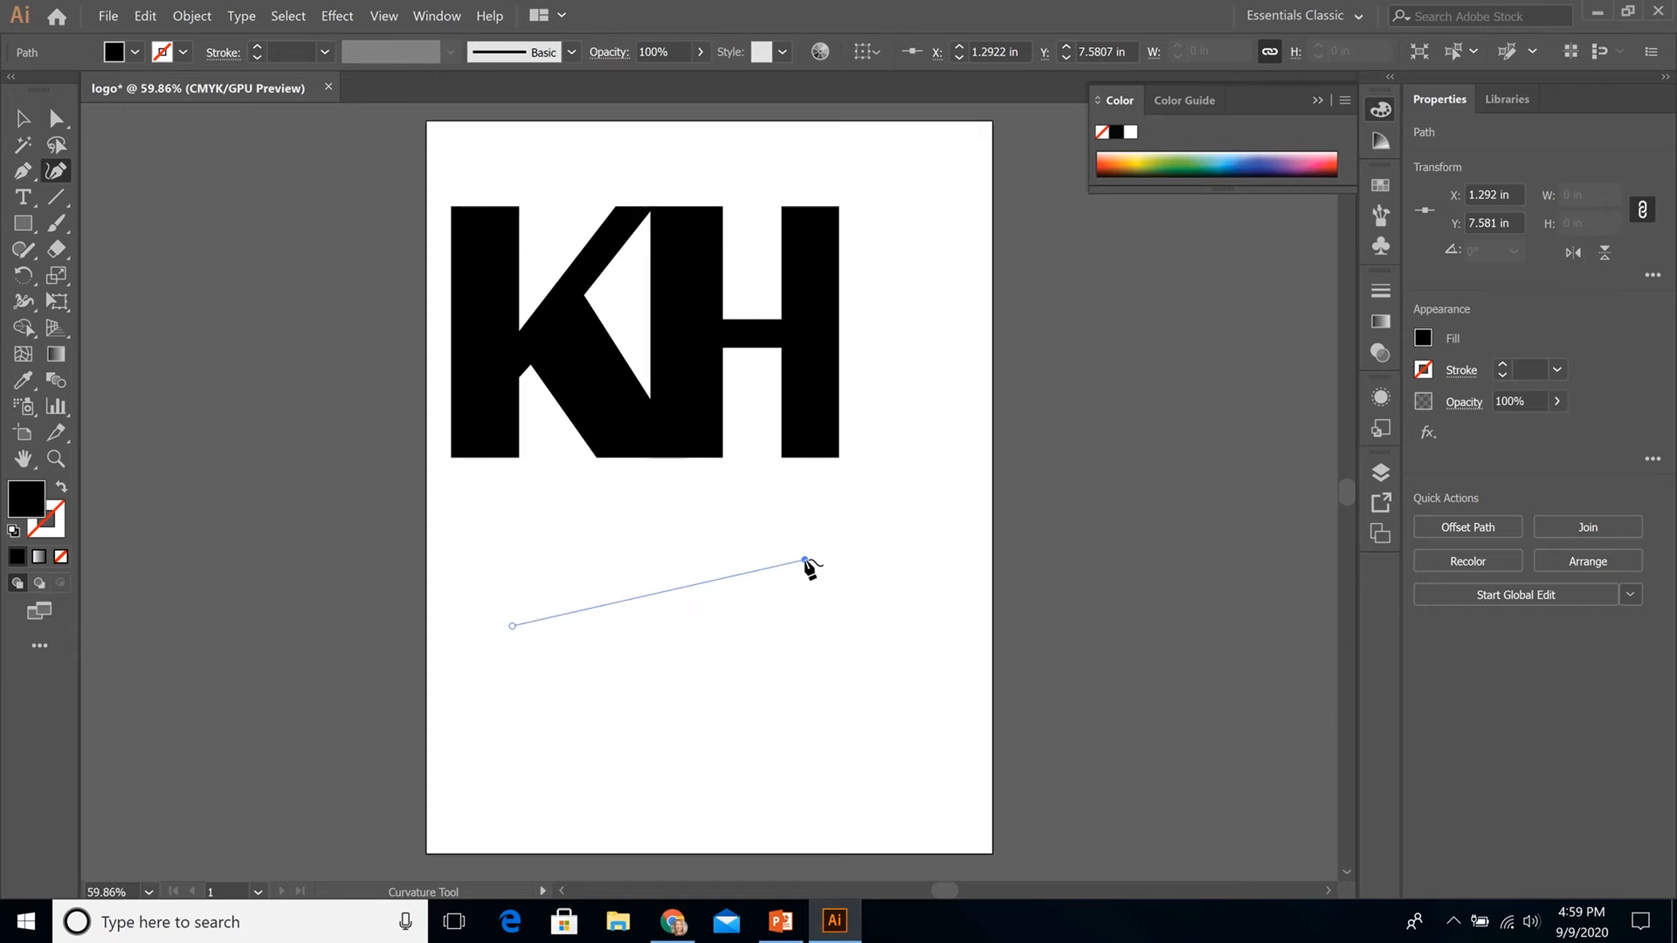
click(805, 559)
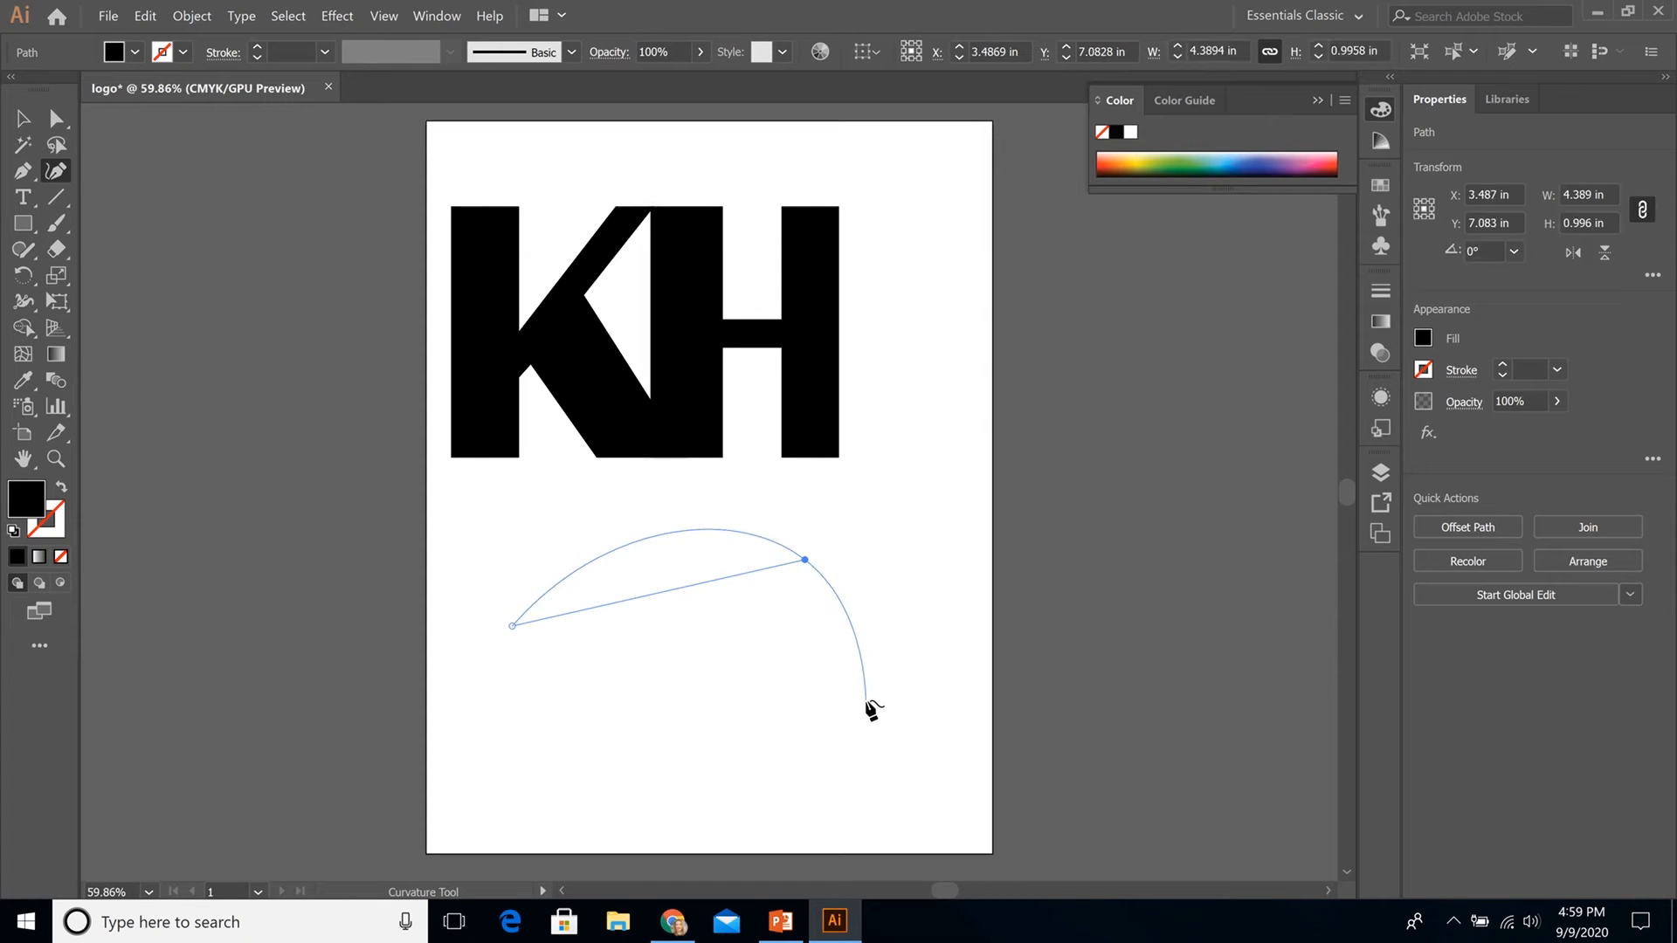
click(838, 747)
click(689, 806)
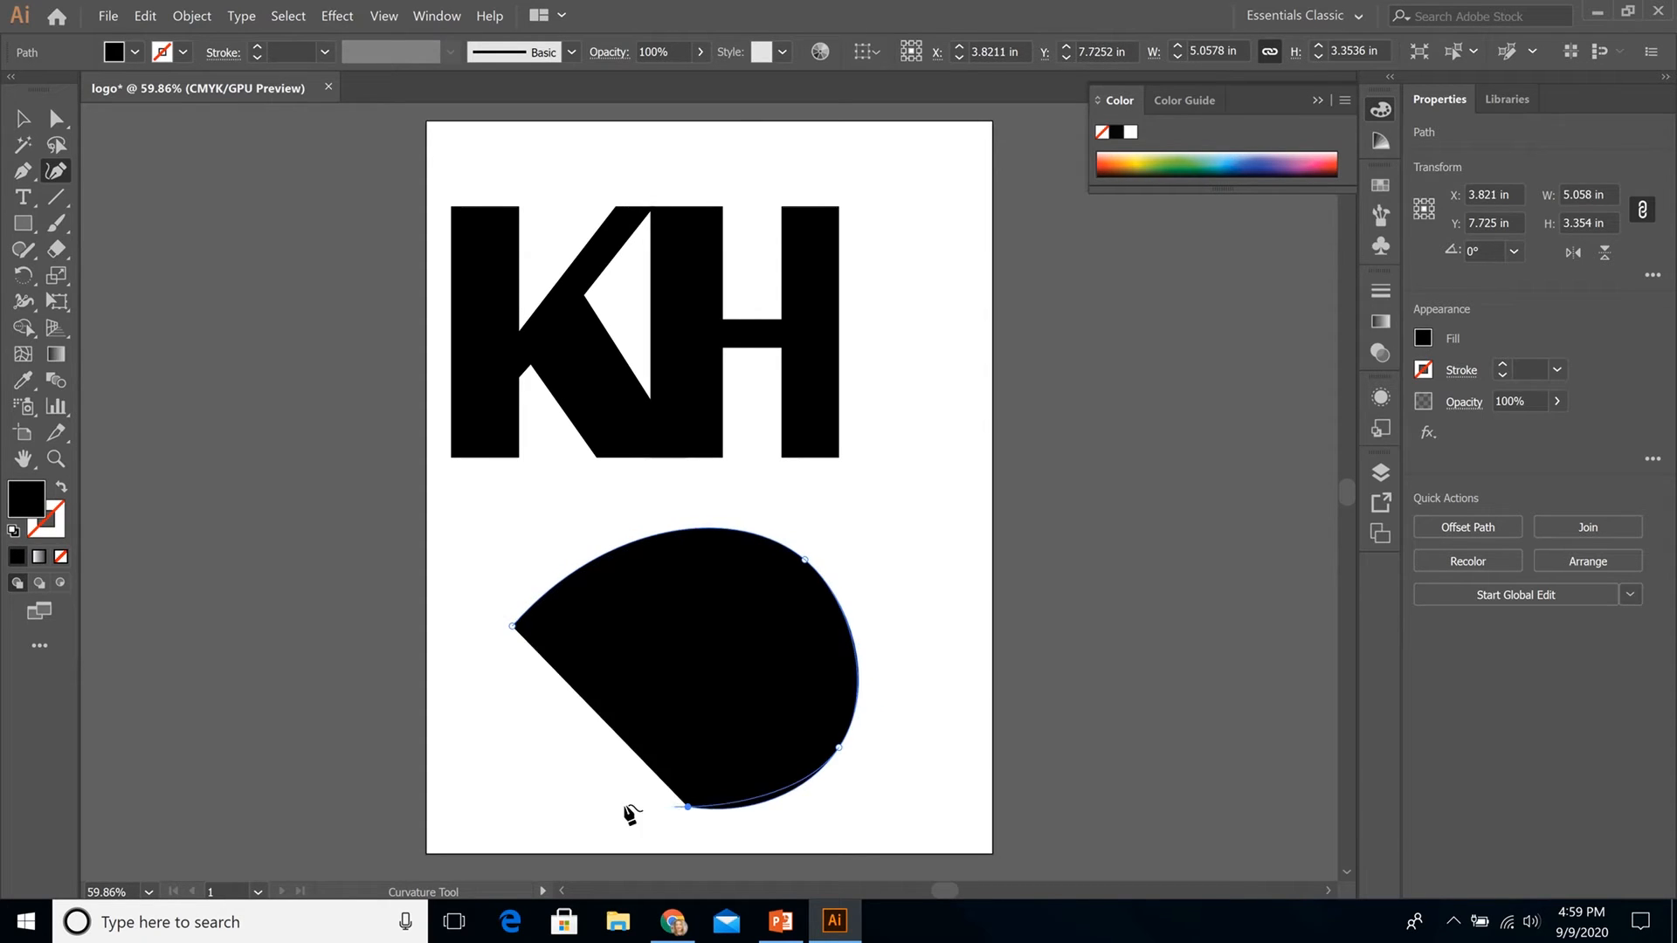
click(545, 772)
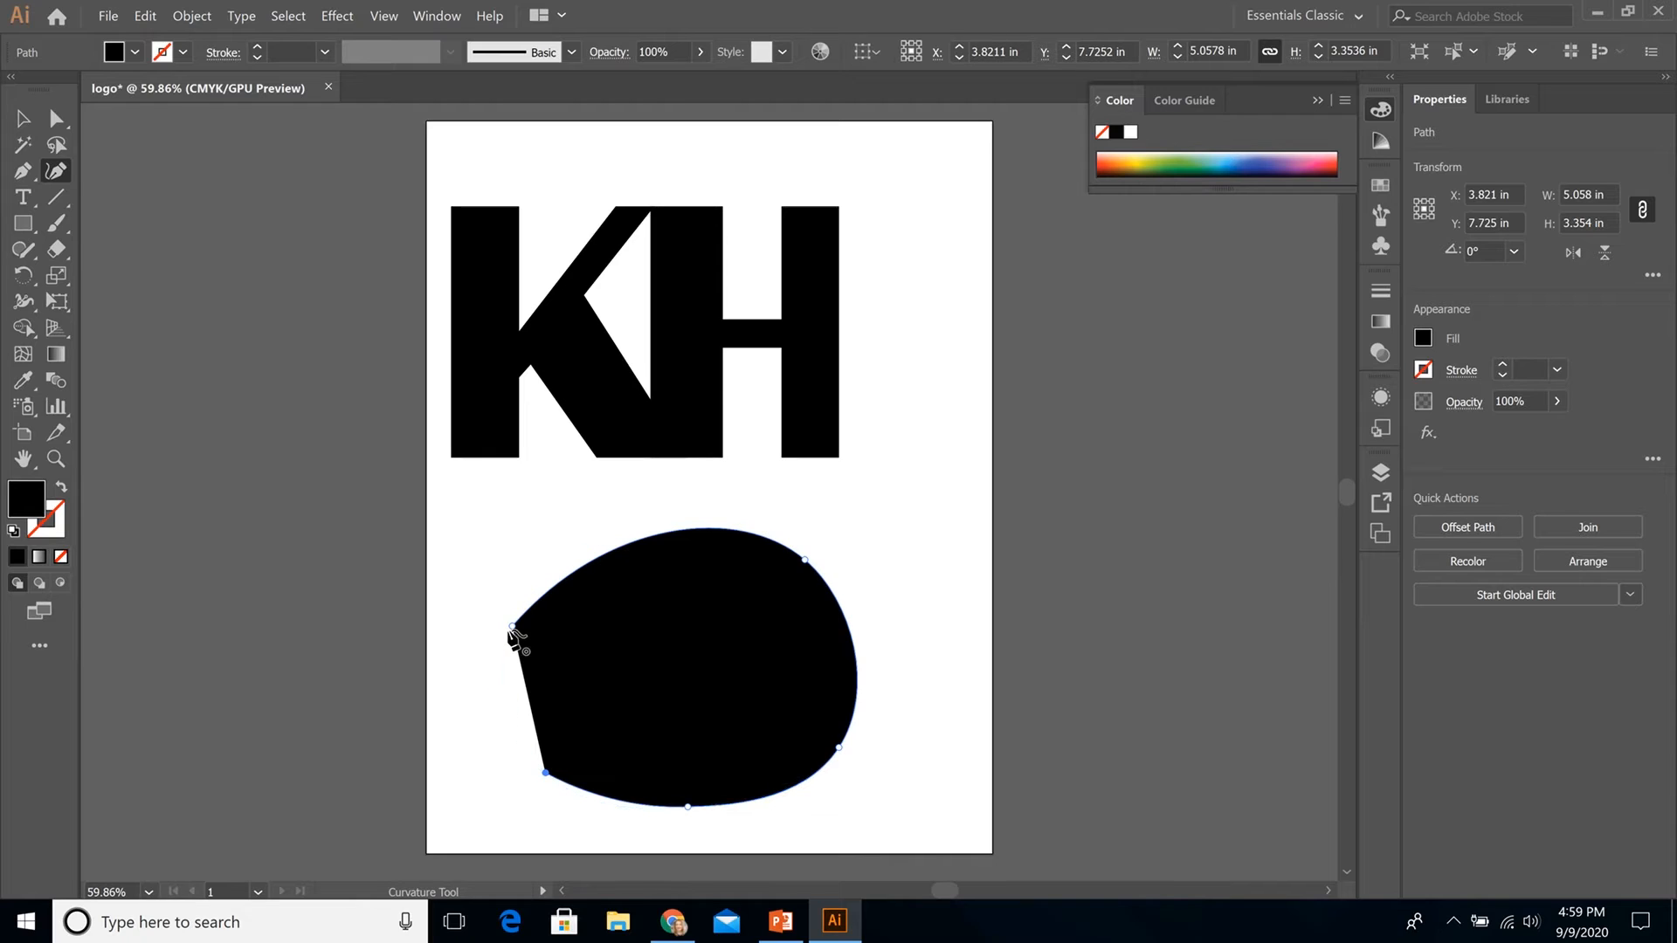
click(512, 626)
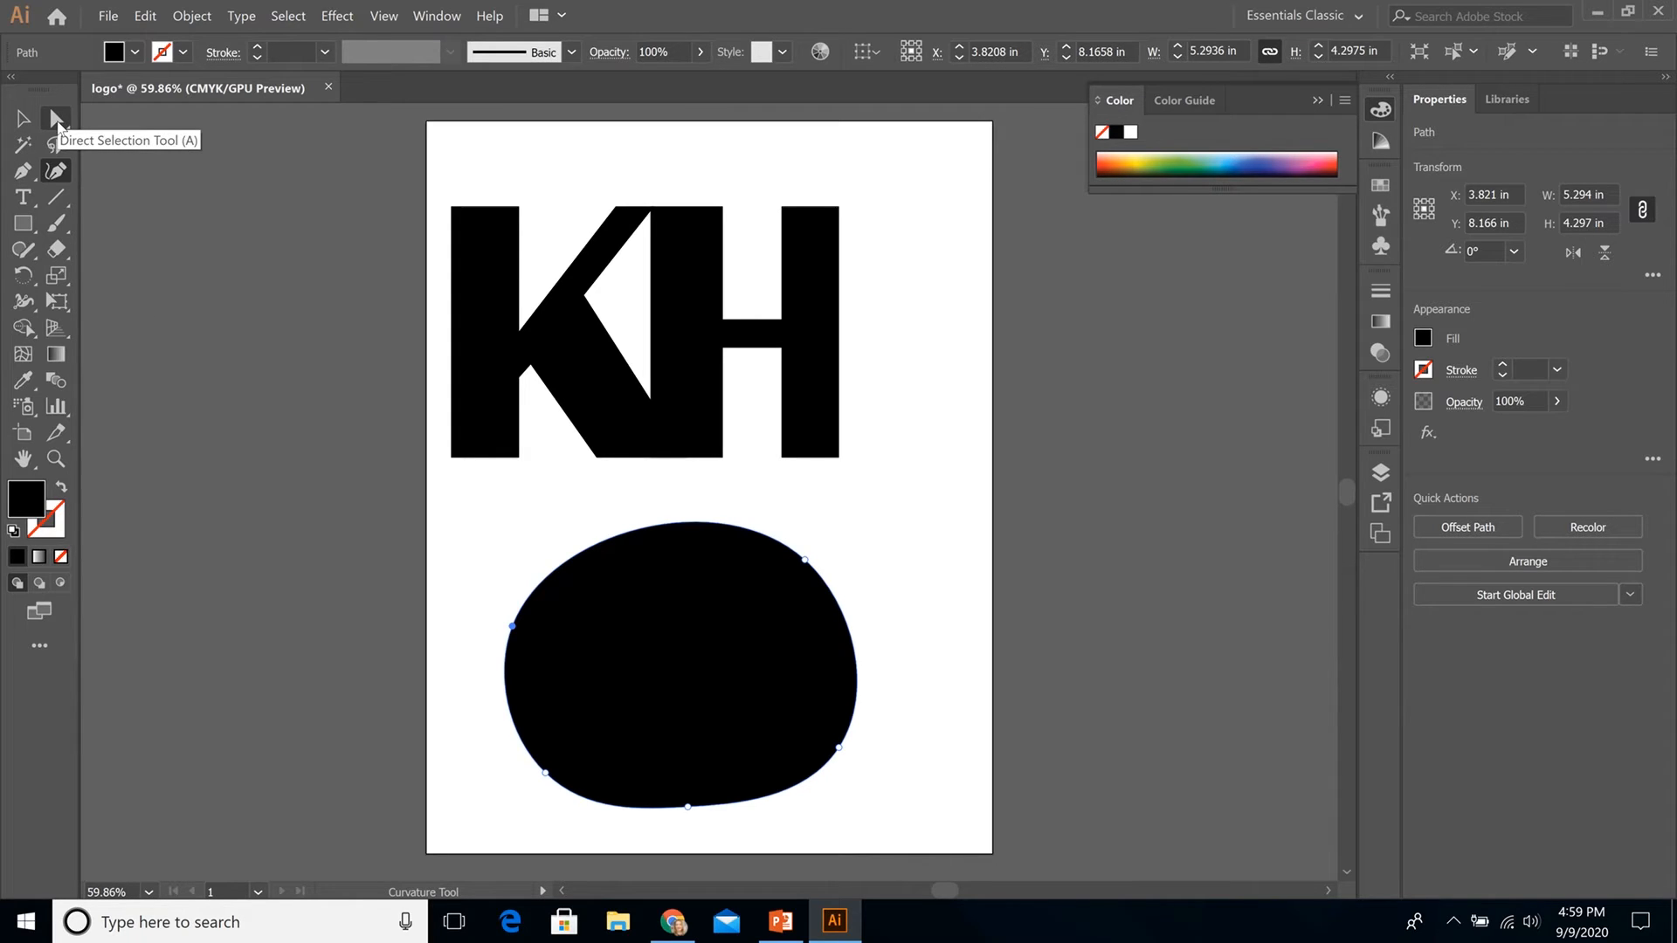
Undo every point of the rounded shape drawn below the letters
key(ctrl+z)
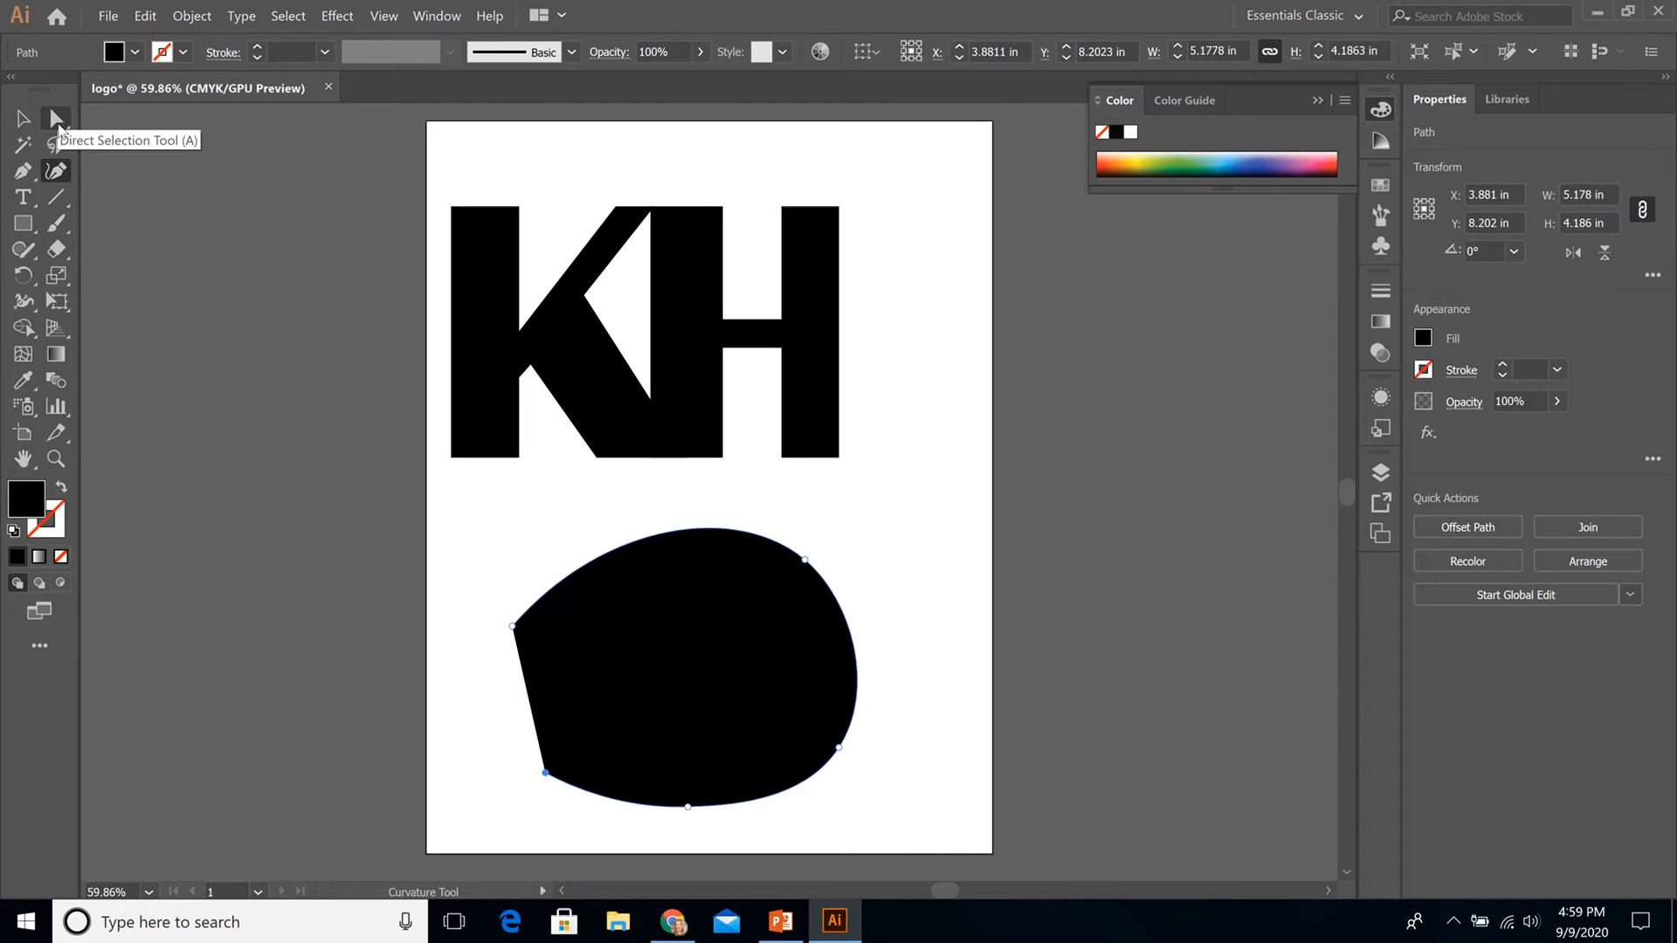
key(ctrl+z)
key(ctrl+z)
key(ctrl+z)
key(ctrl+z)
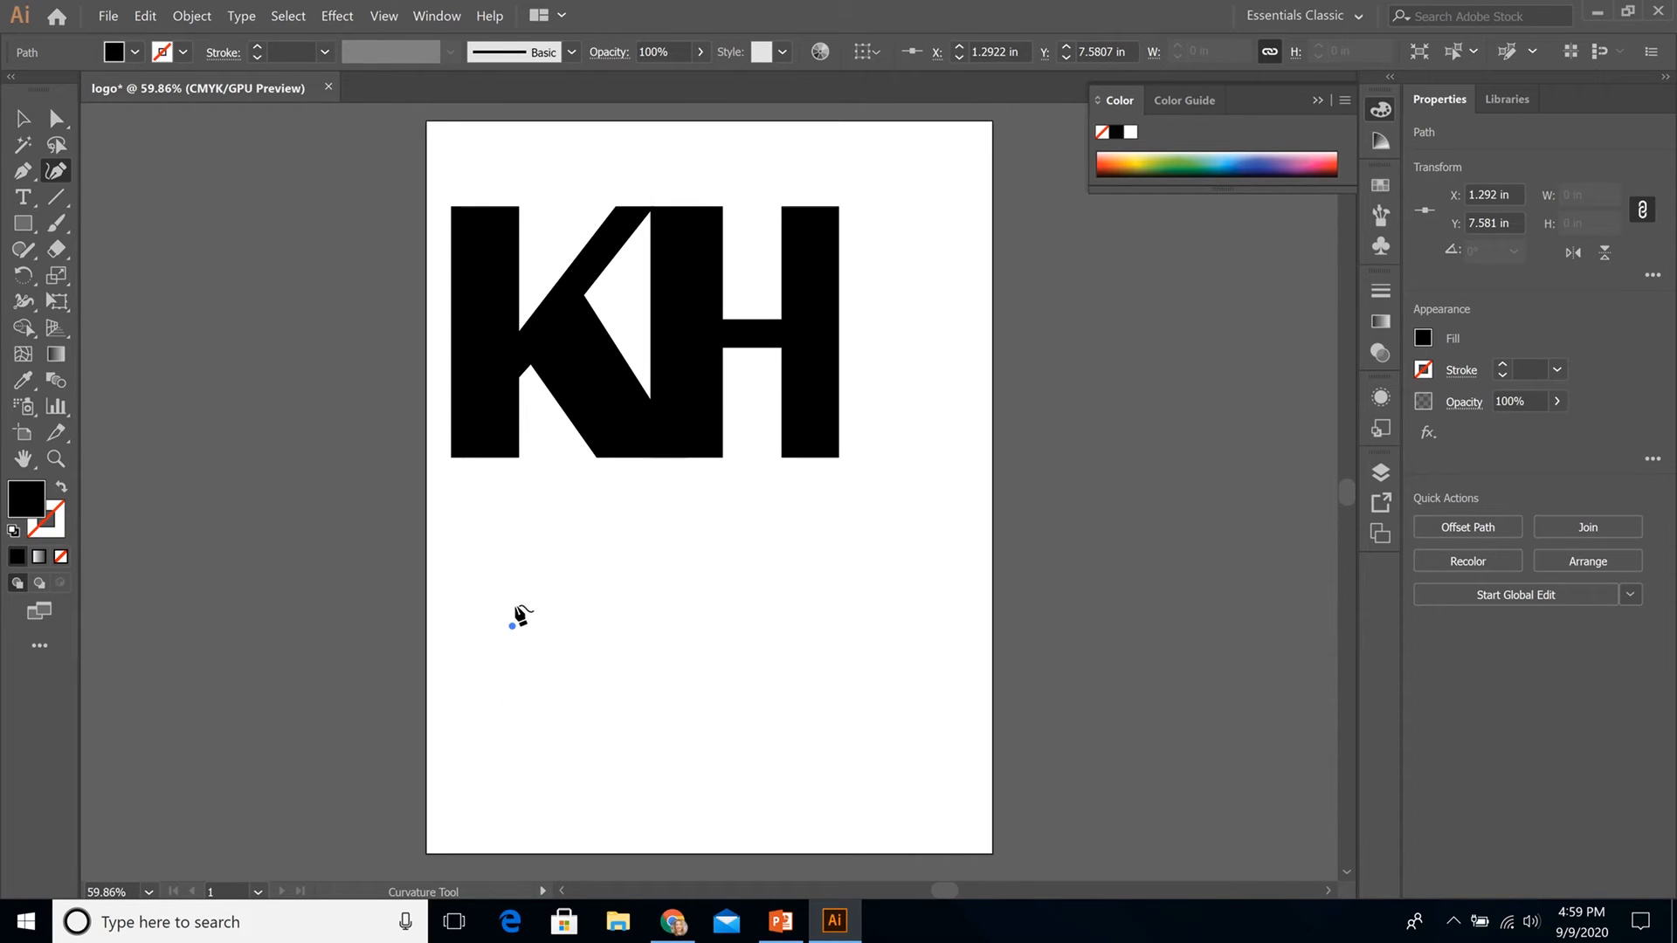
key(ctrl+z)
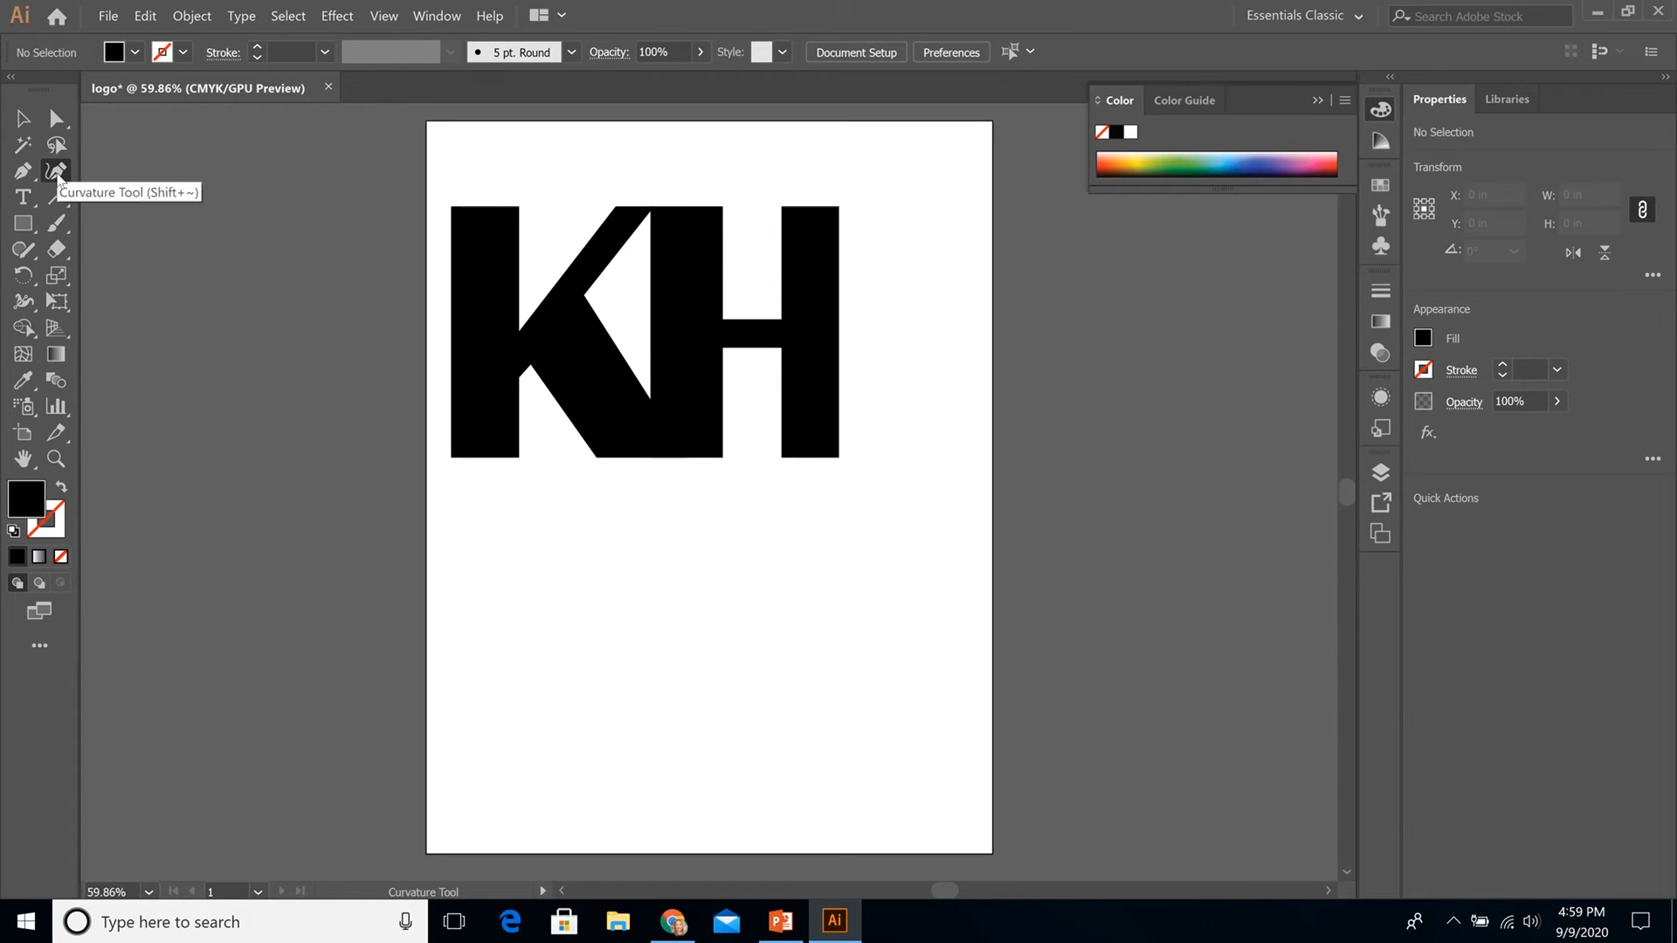
Draw a closed five-point blob about 5.09 by 3.98 in below the letters with the Curvature tool
click(509, 590)
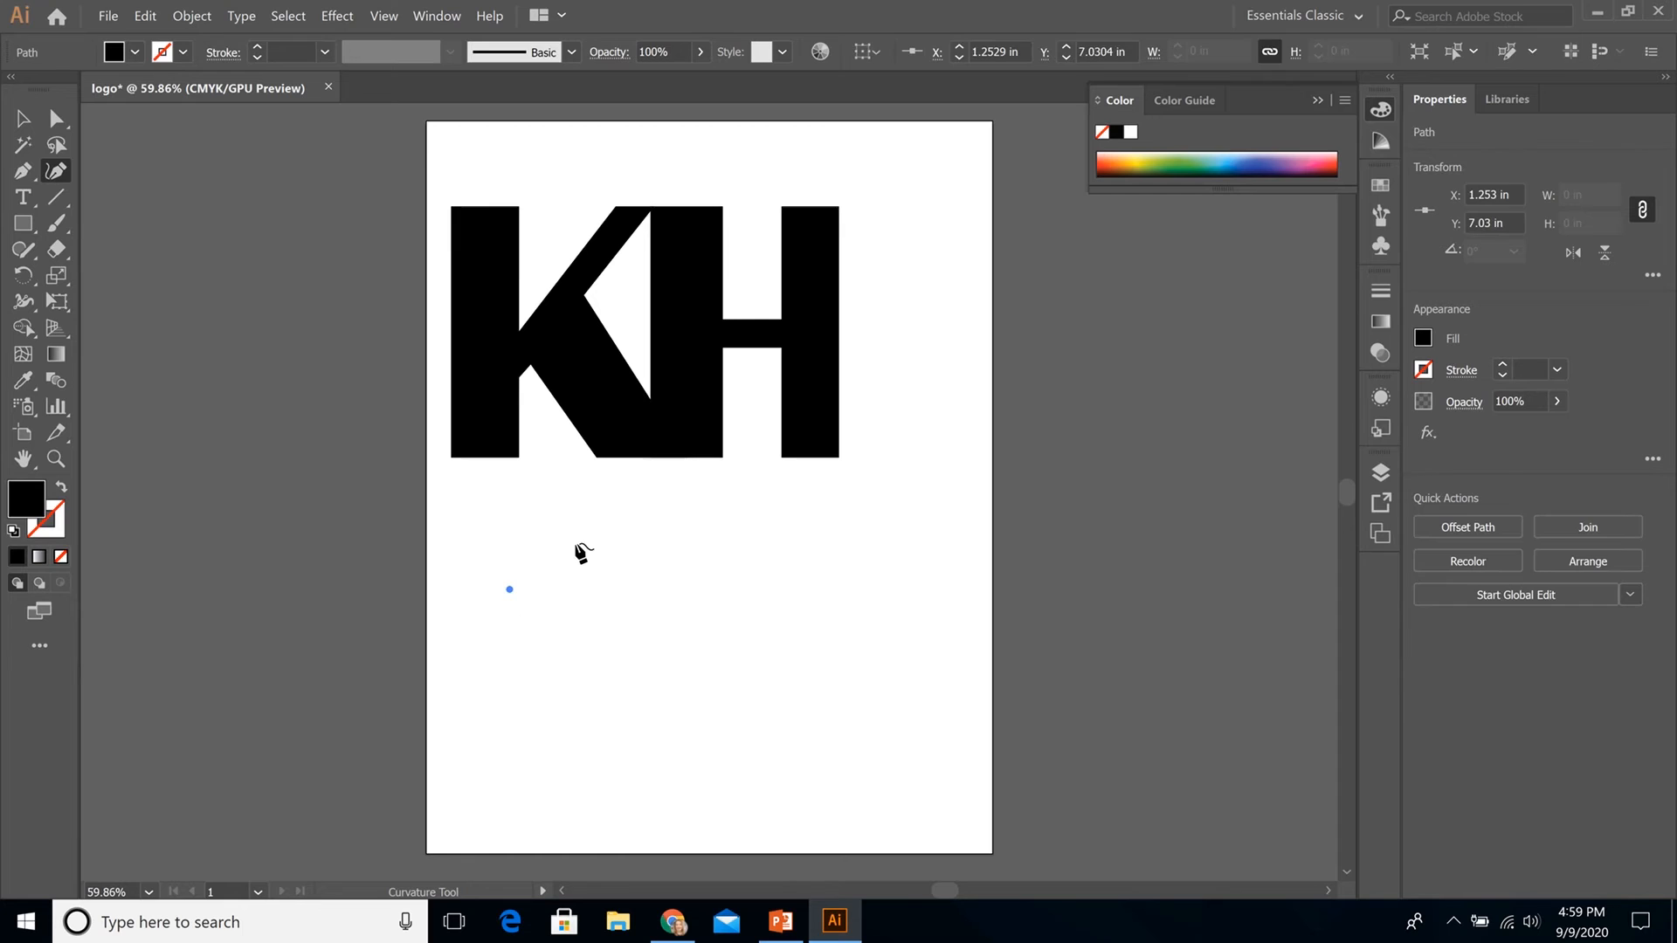
click(769, 514)
click(848, 625)
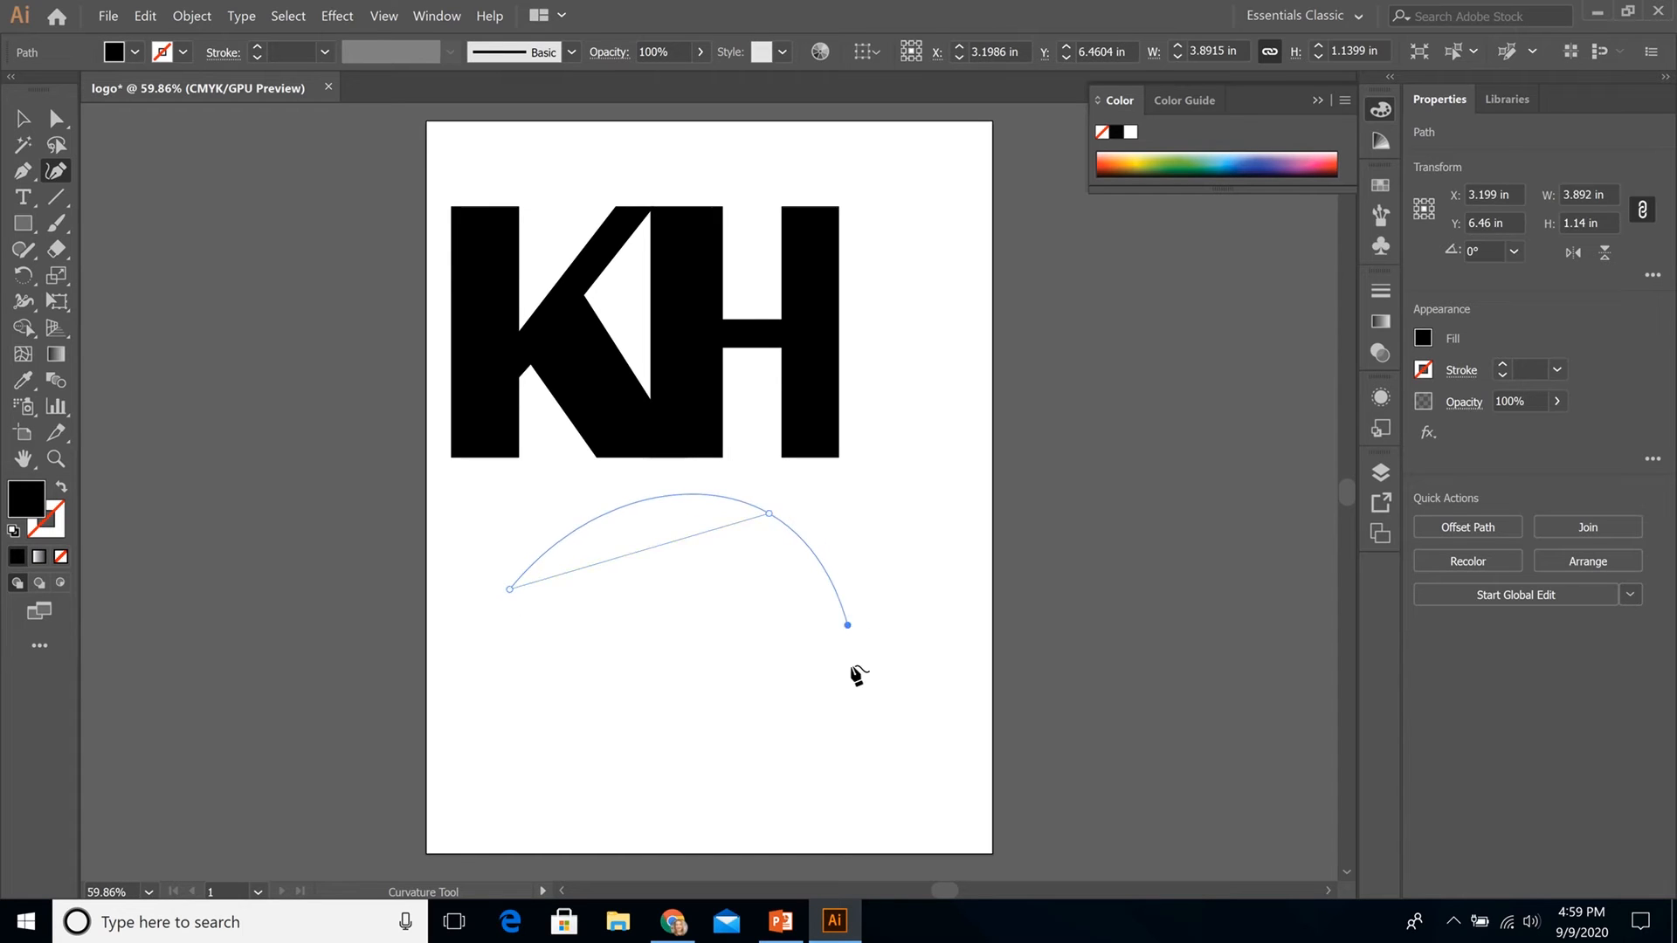
click(800, 750)
click(639, 708)
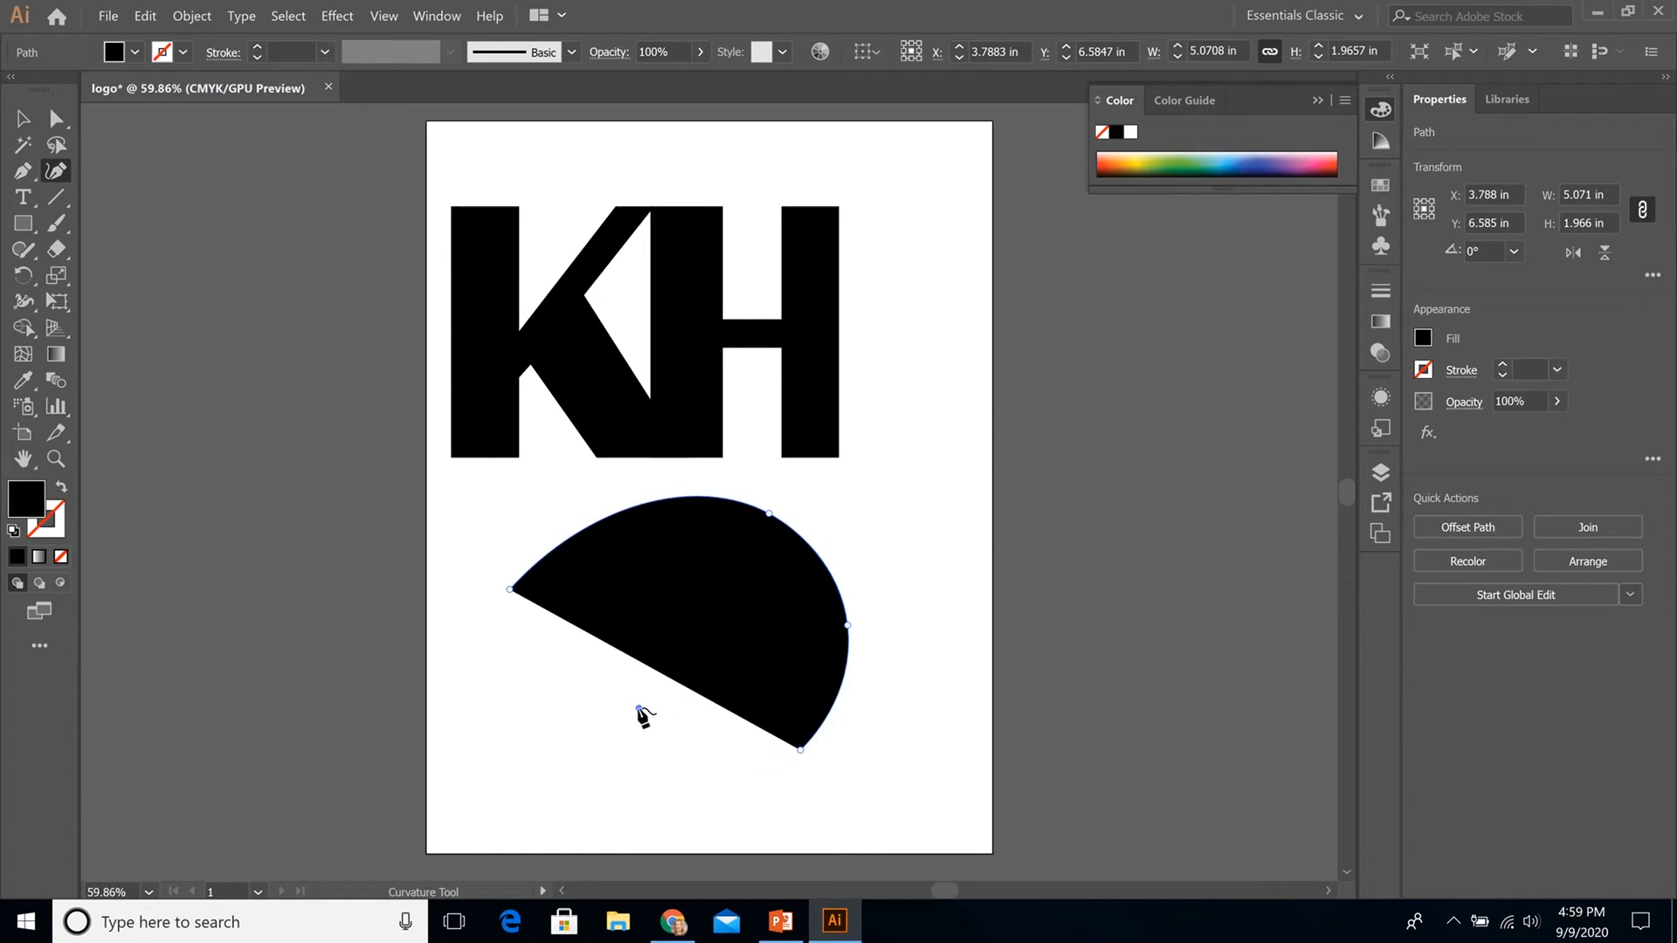
click(511, 591)
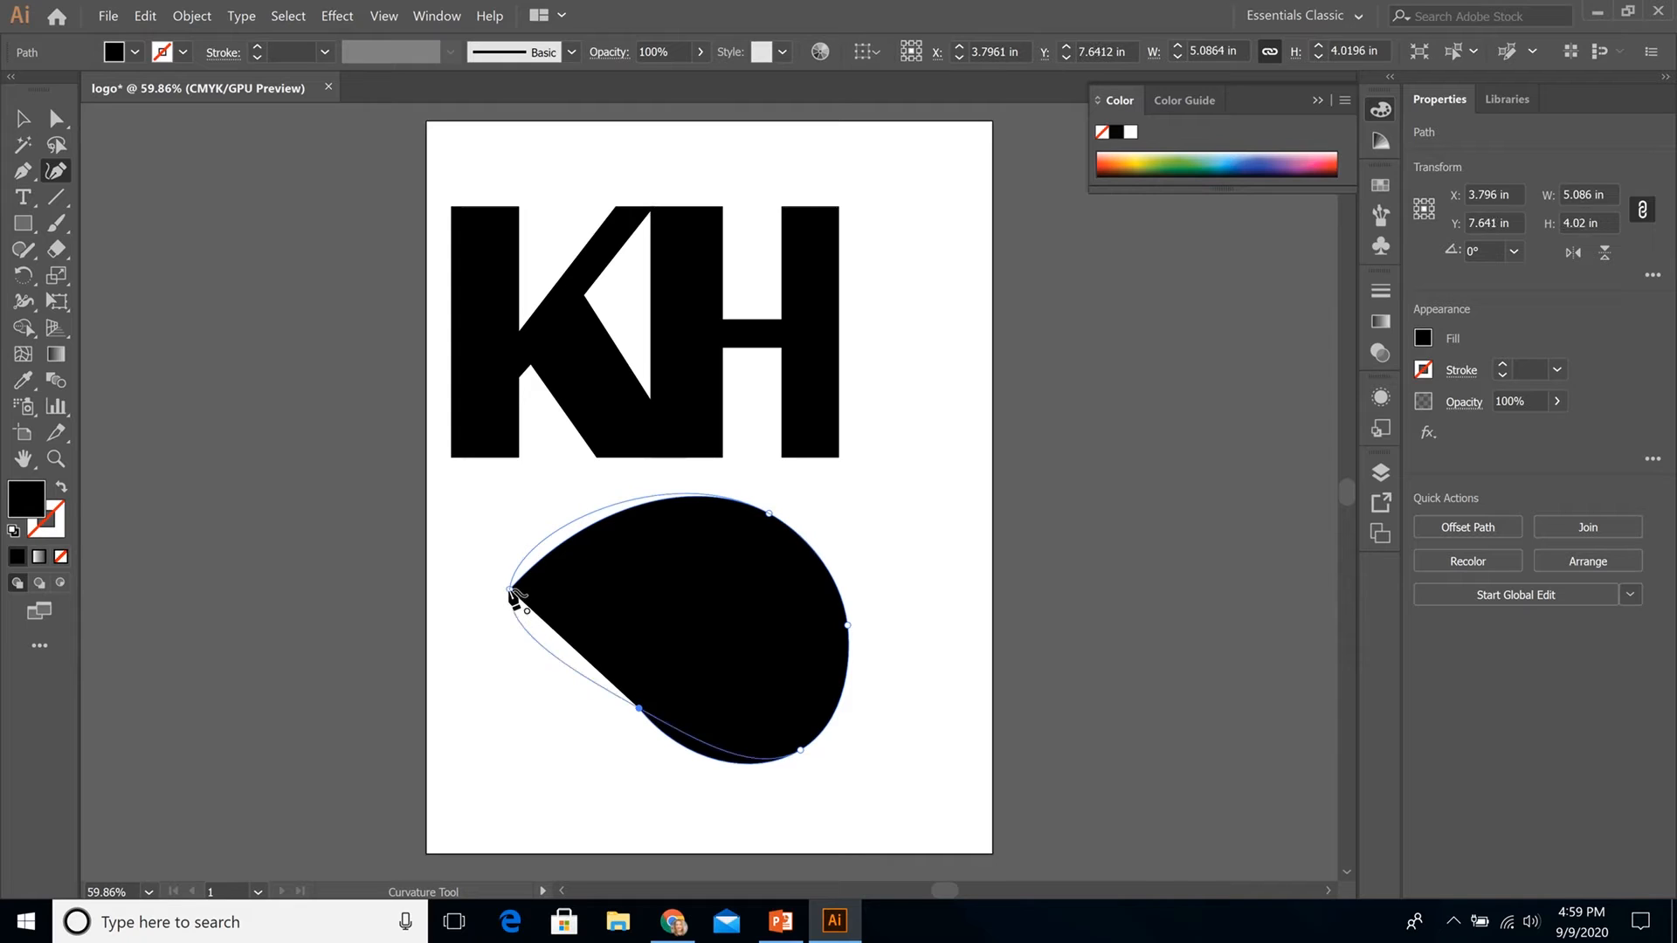
click(510, 591)
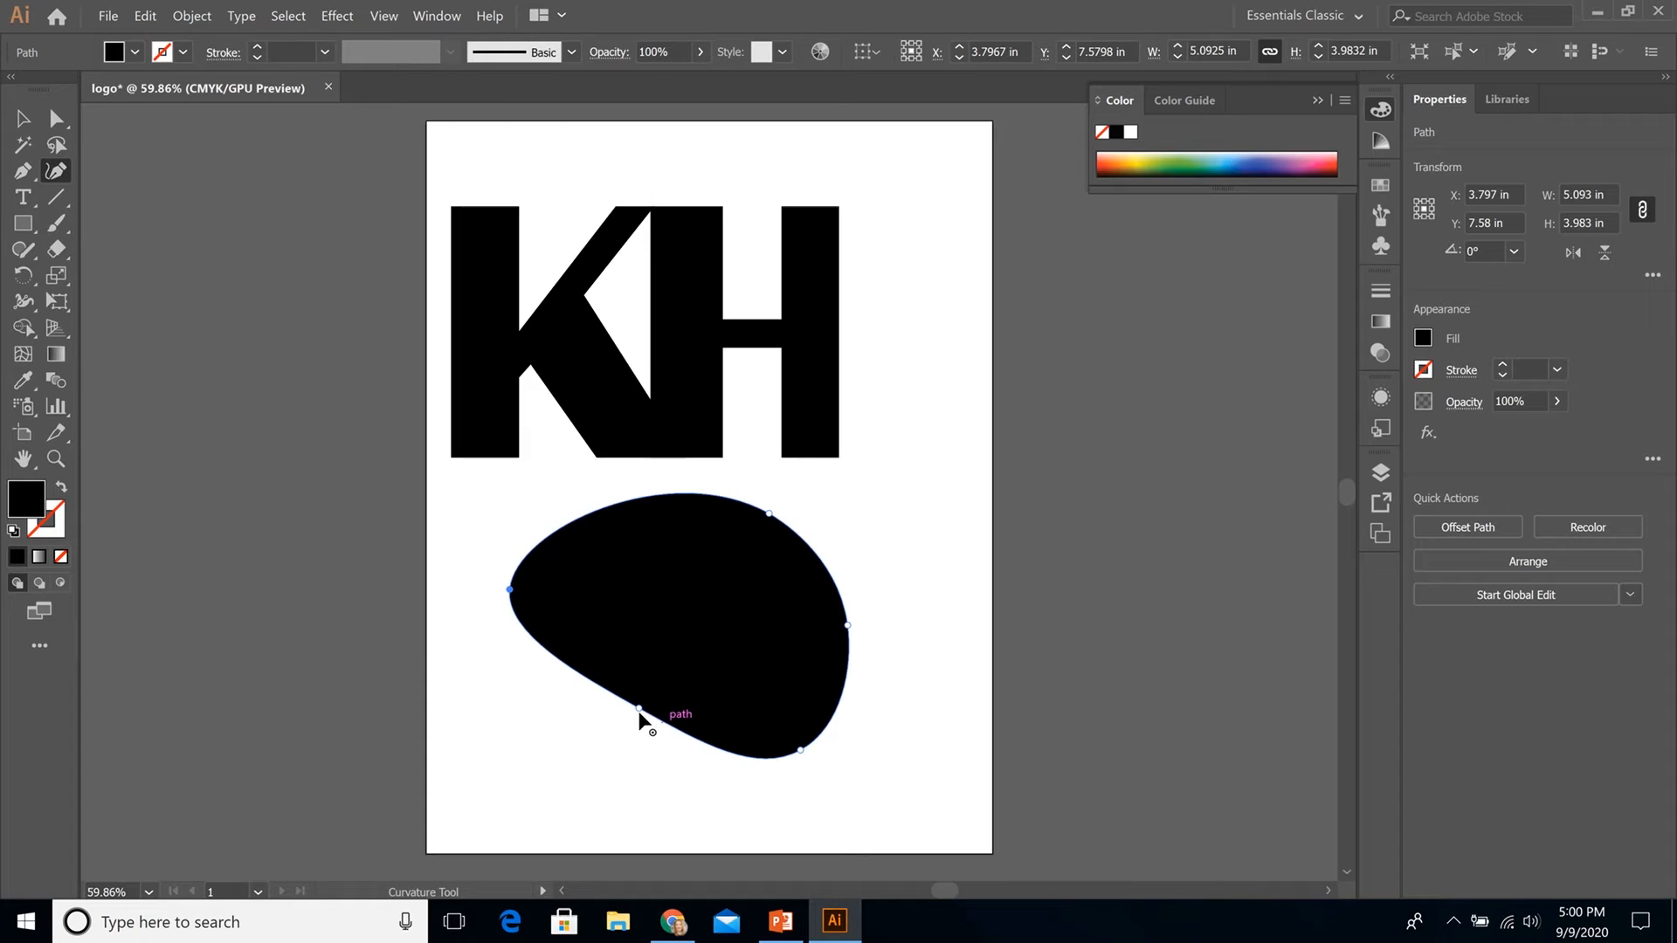
Adjust the curve handles at the blob's upper-right and rightmost anchors, flattening the upper edge and denting the right edge inward
click(55, 123)
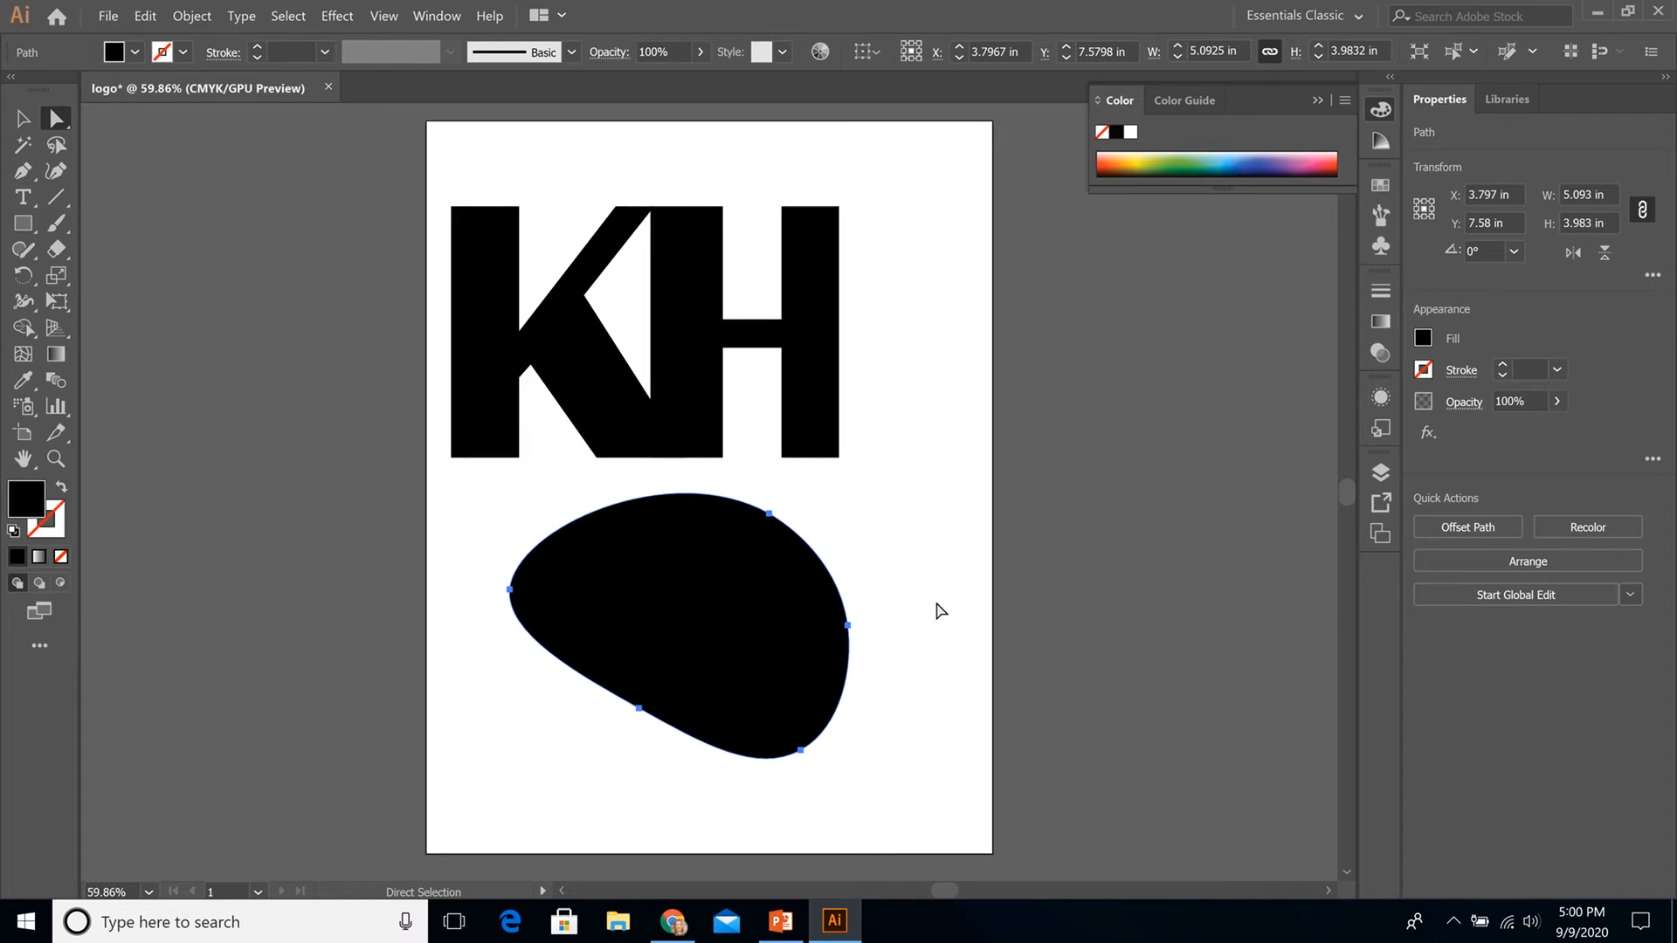
click(768, 513)
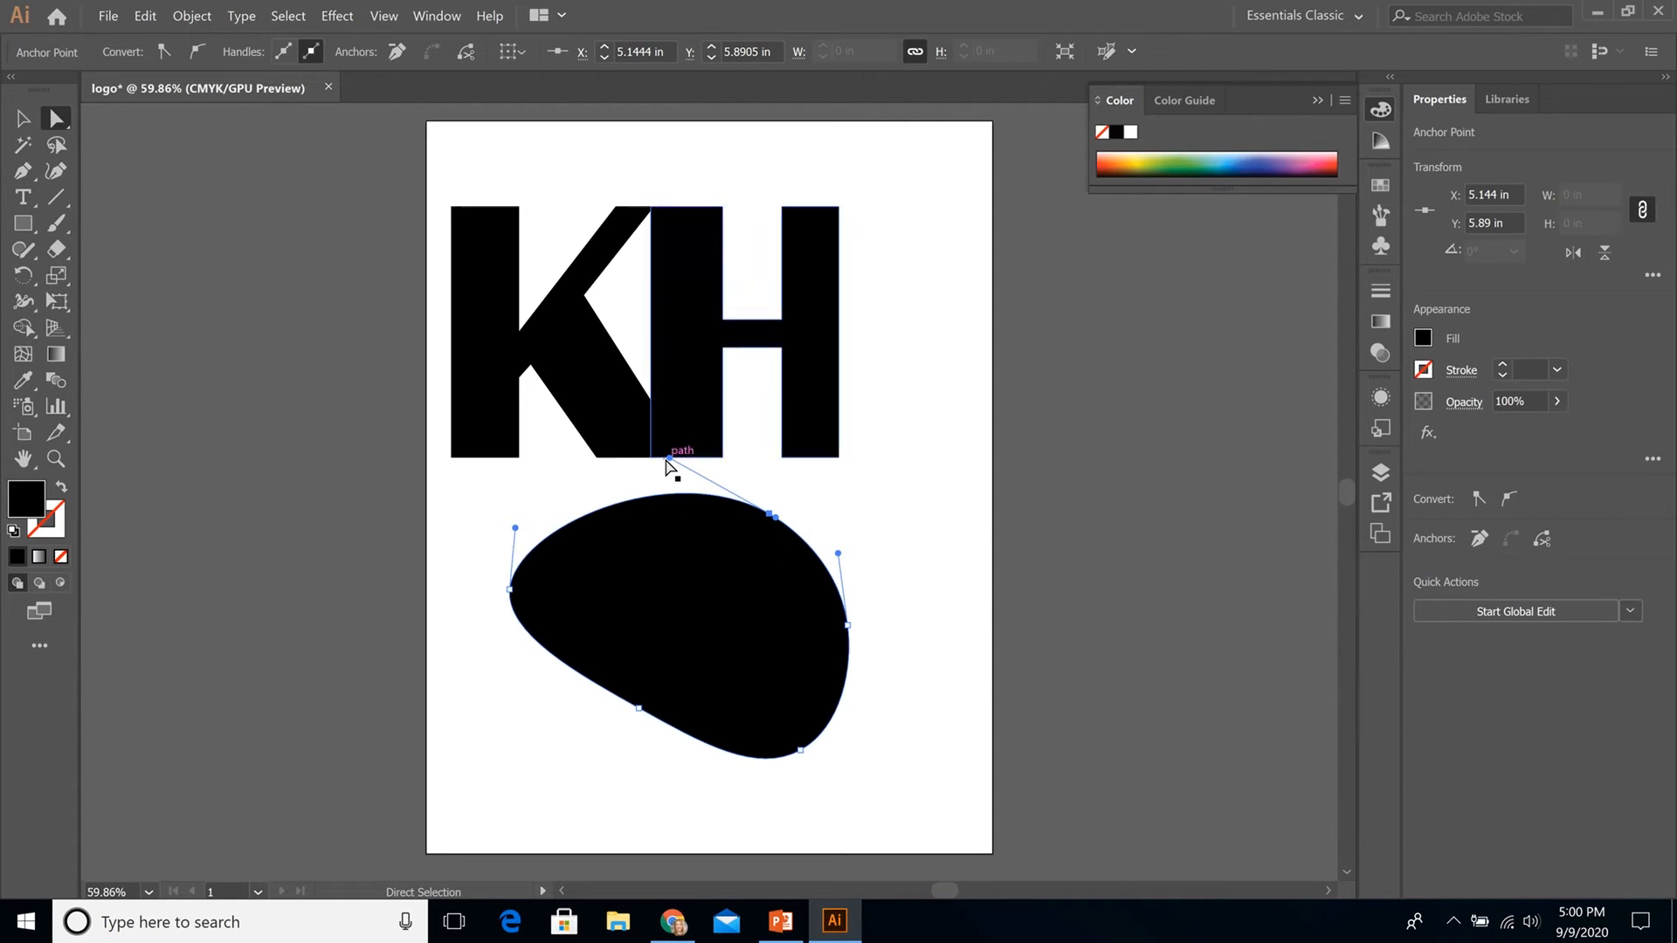
drag(669, 457, 591, 480)
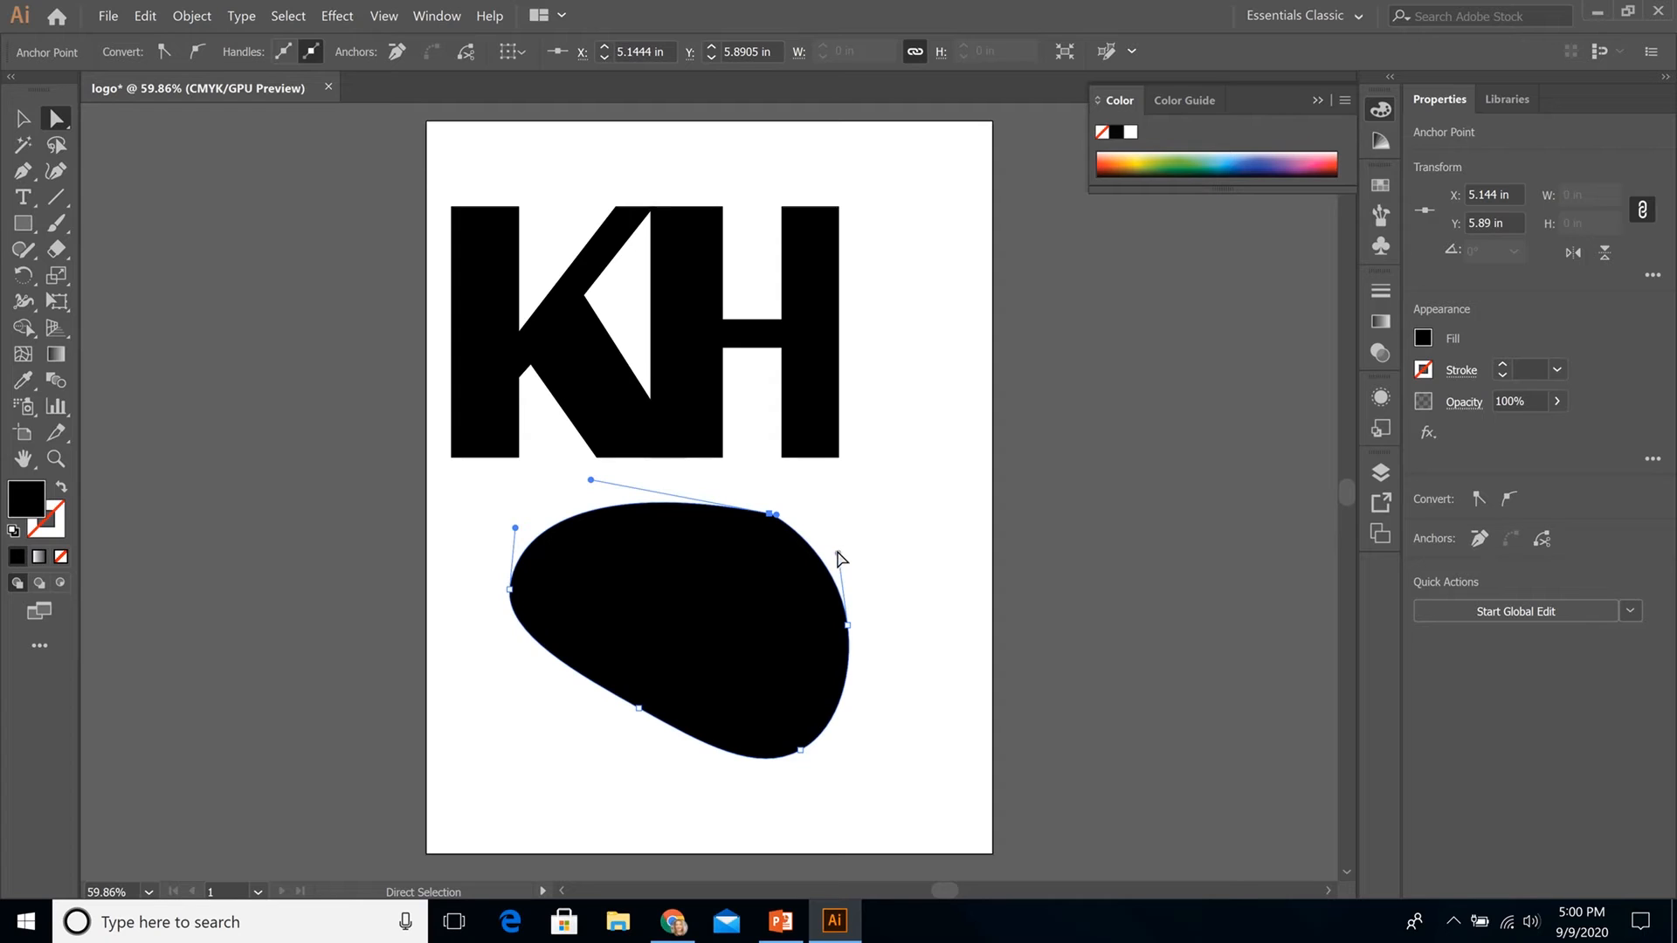
drag(837, 553, 767, 592)
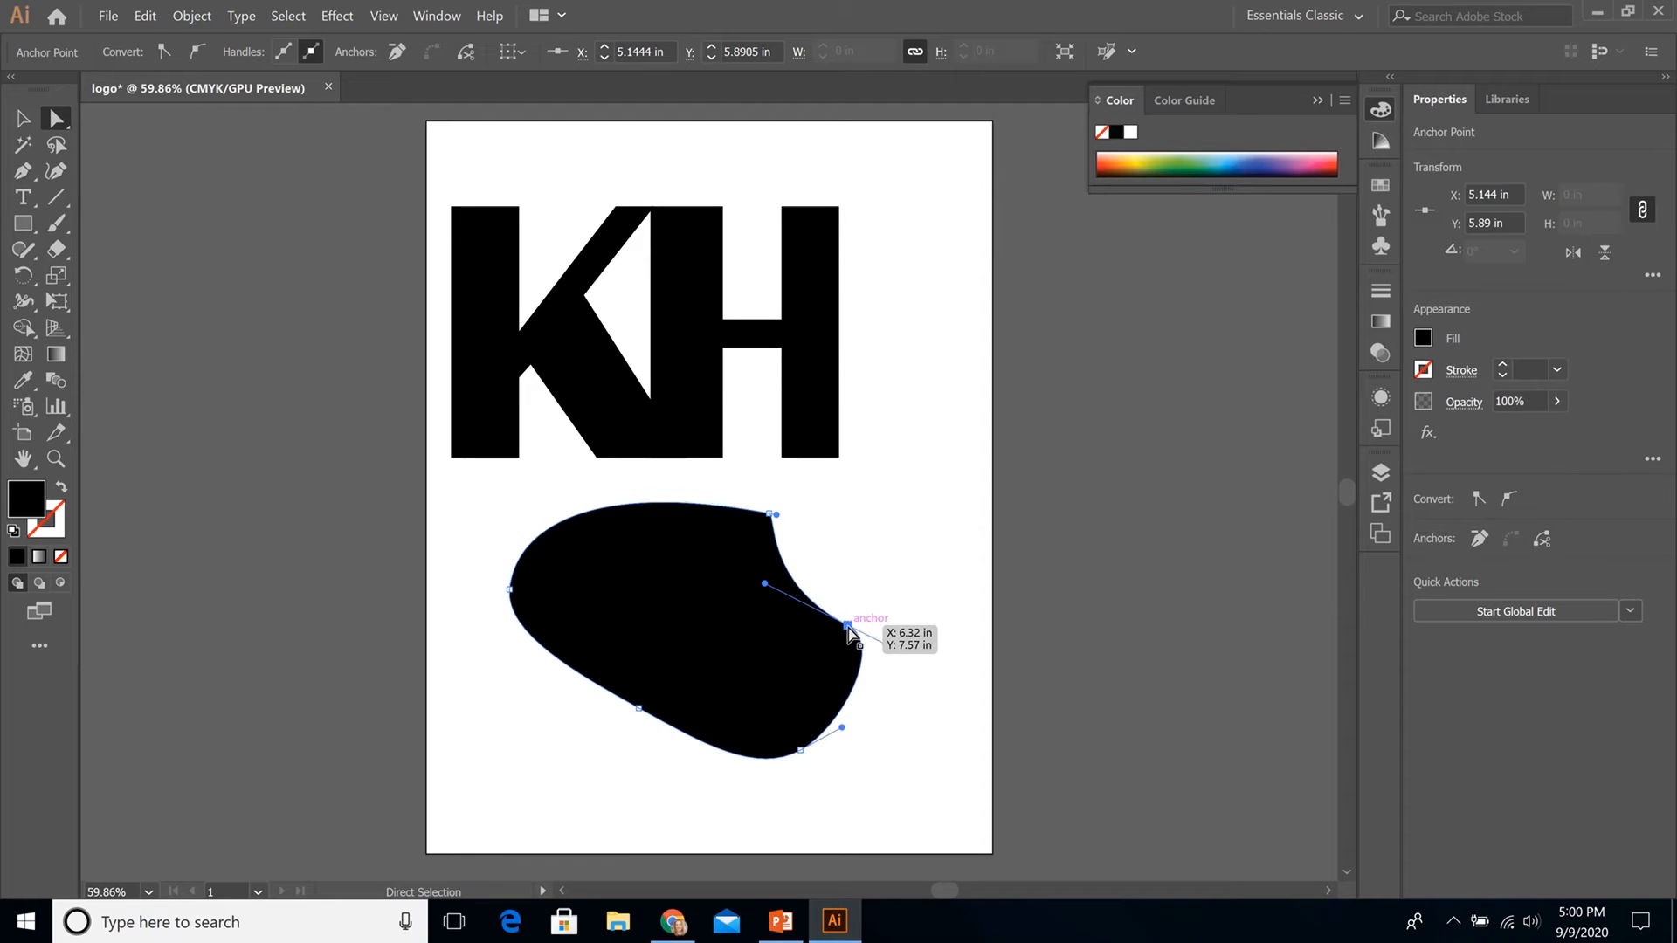
Reshape the blob into a bent band by moving its right anchor outward and upper anchor inward, and place it just below the letters
drag(848, 627, 910, 609)
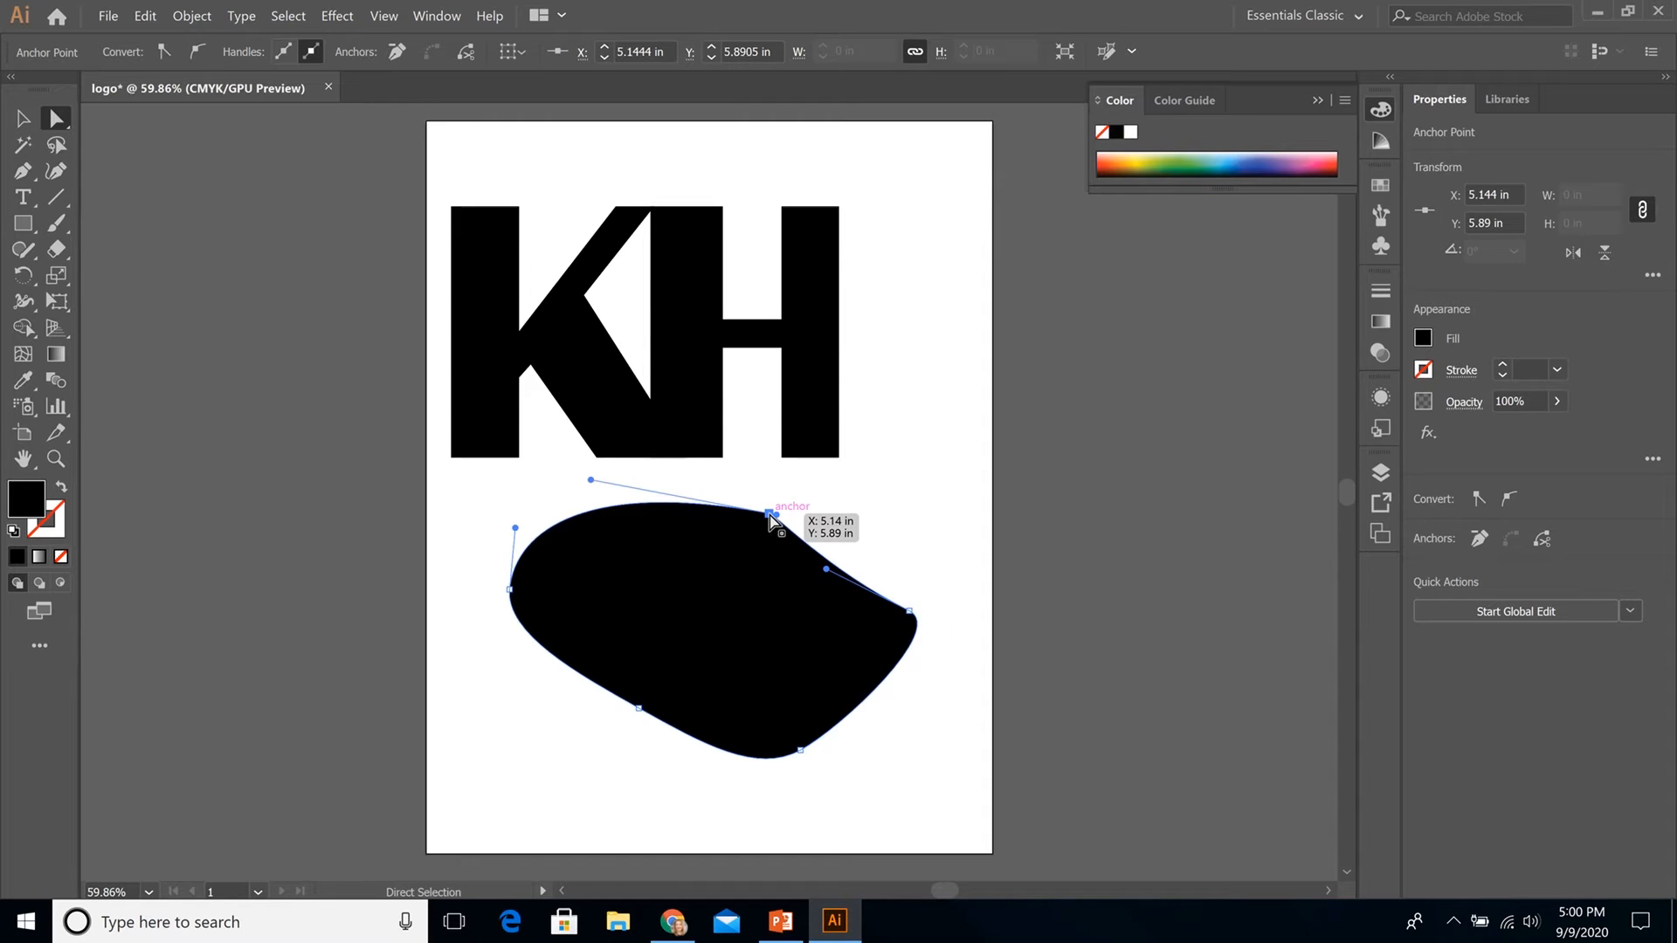
drag(770, 515, 823, 695)
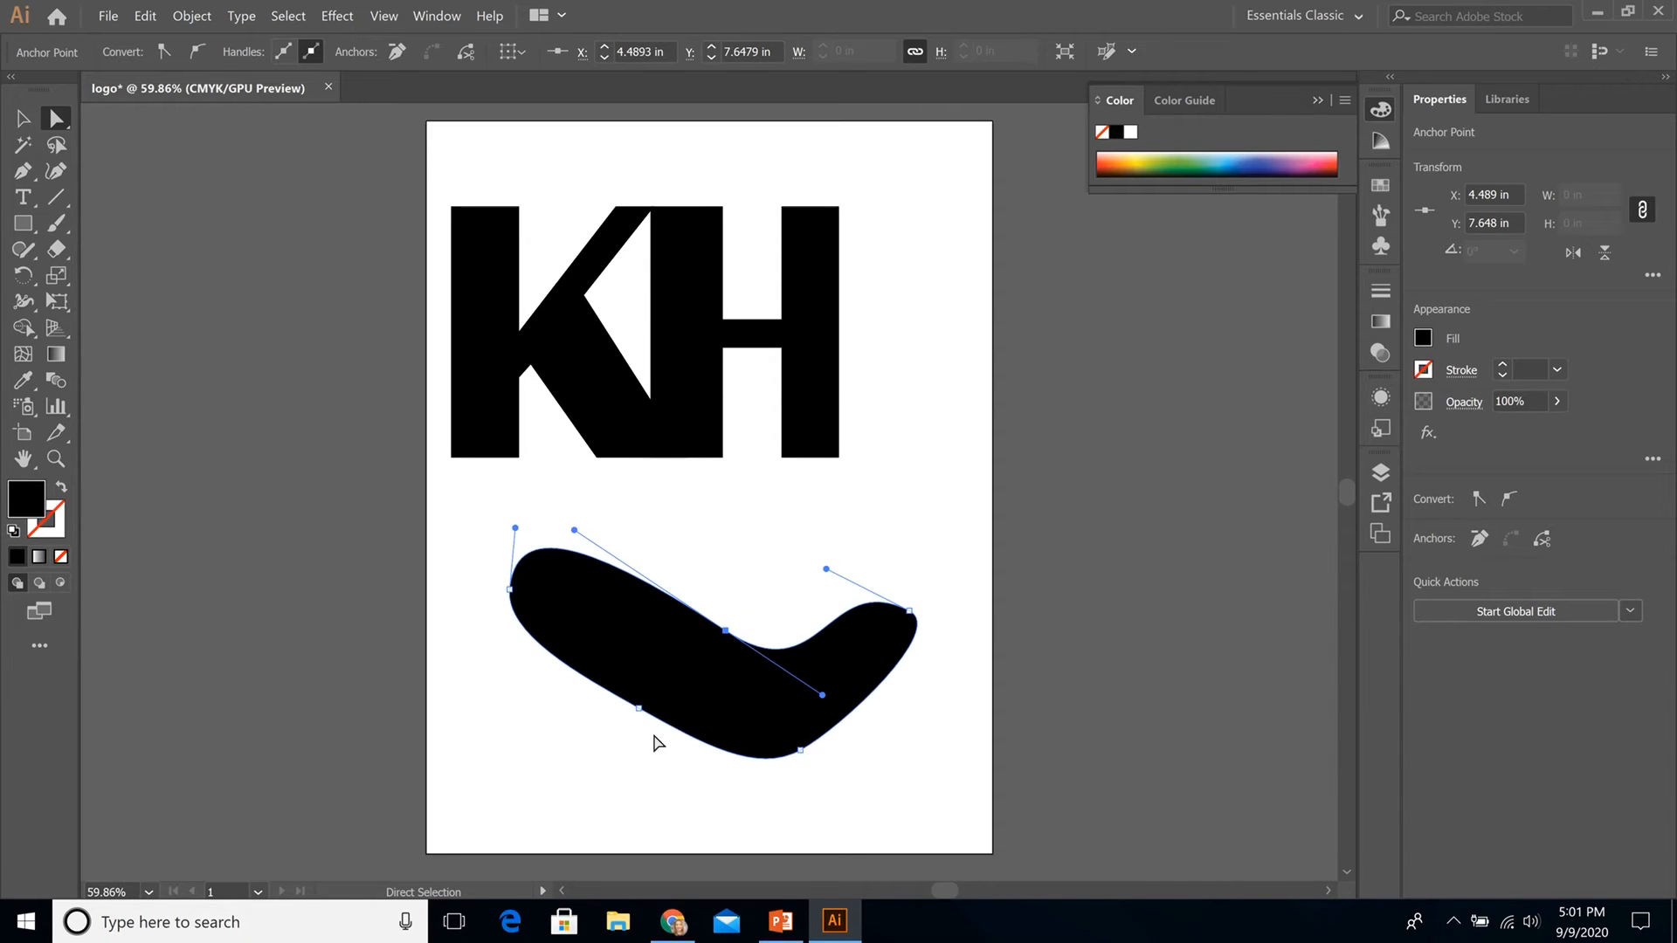
drag(640, 708, 620, 585)
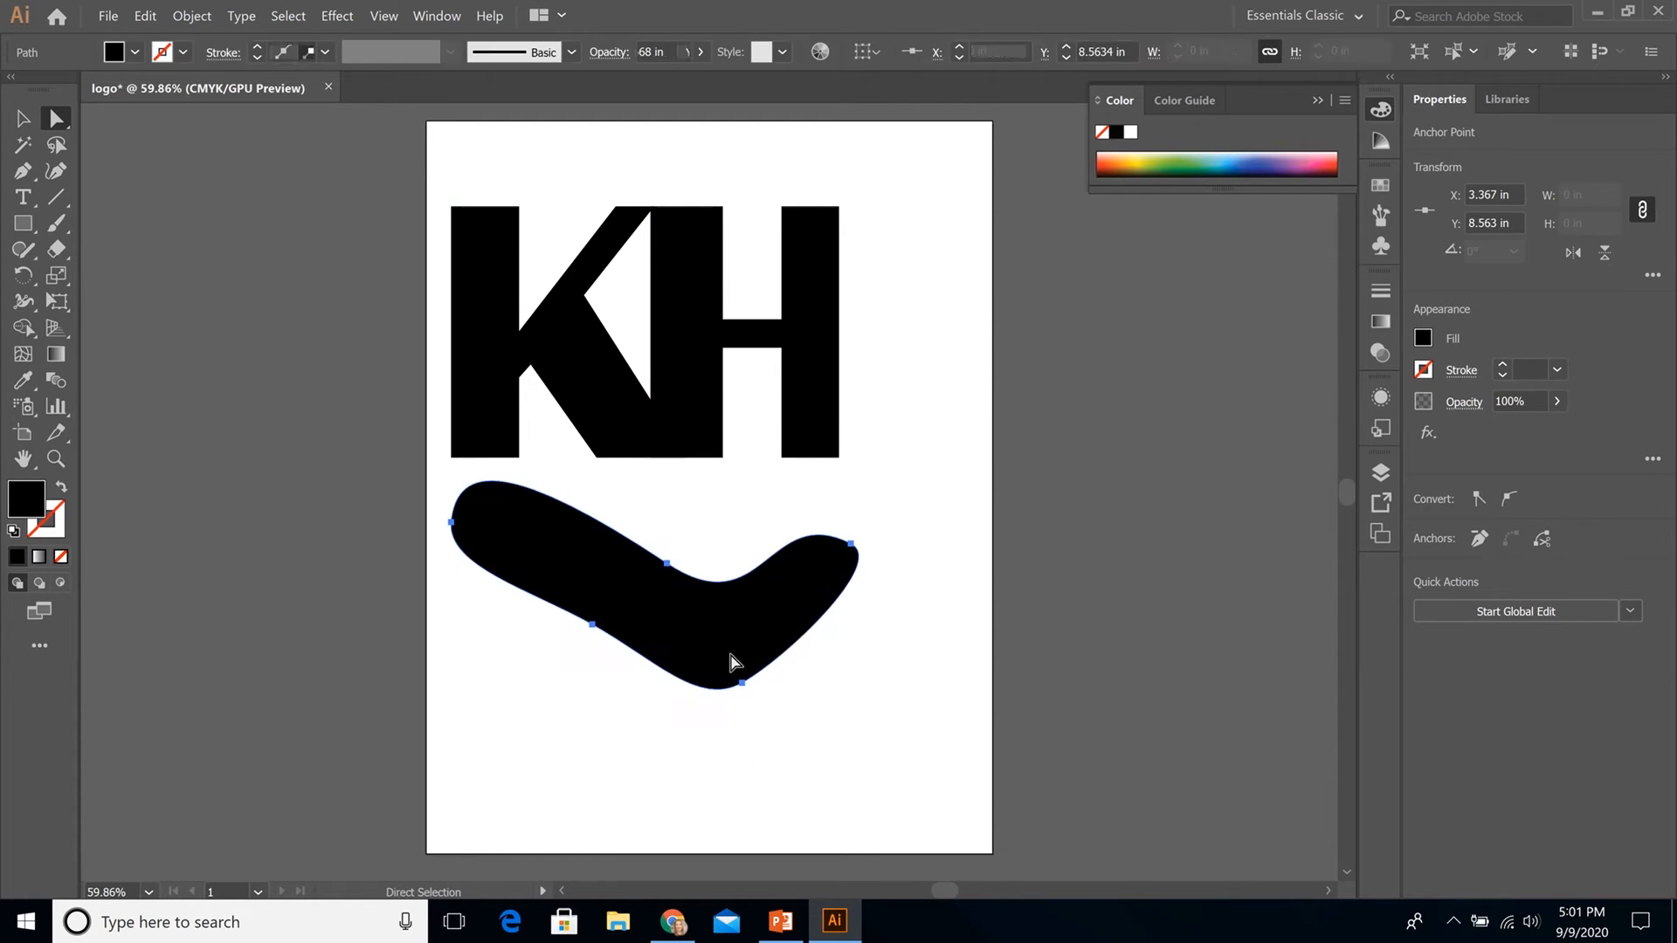
click(854, 726)
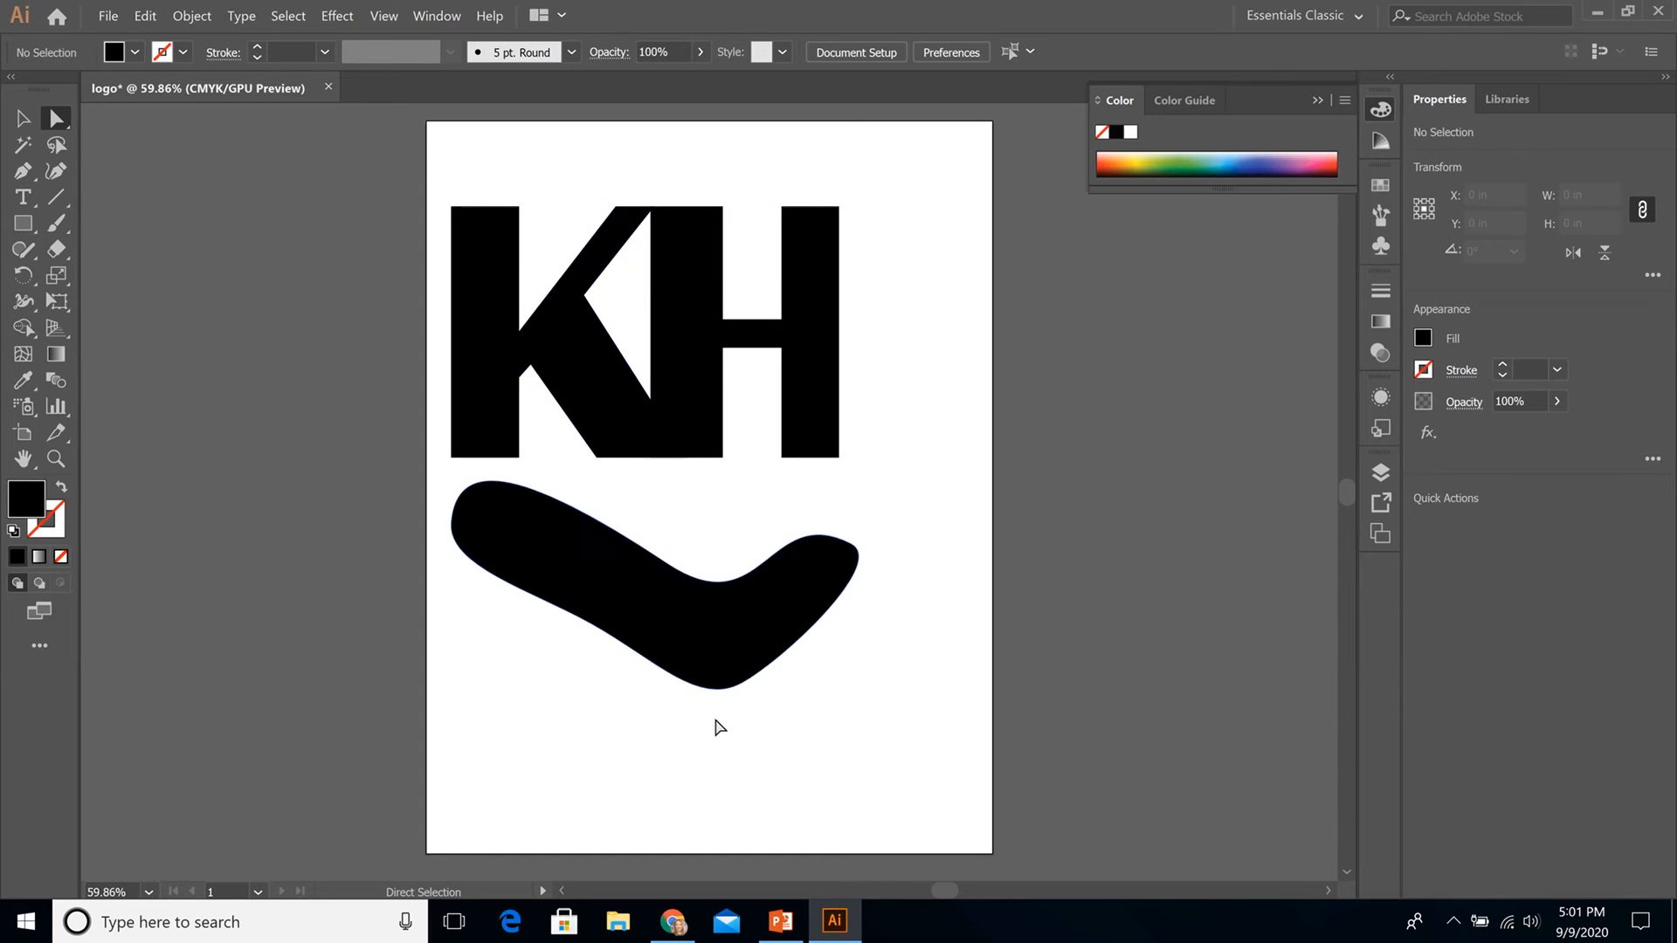
Round out the band's right end by extending the outer curve handles of its bottom and right anchors
click(730, 690)
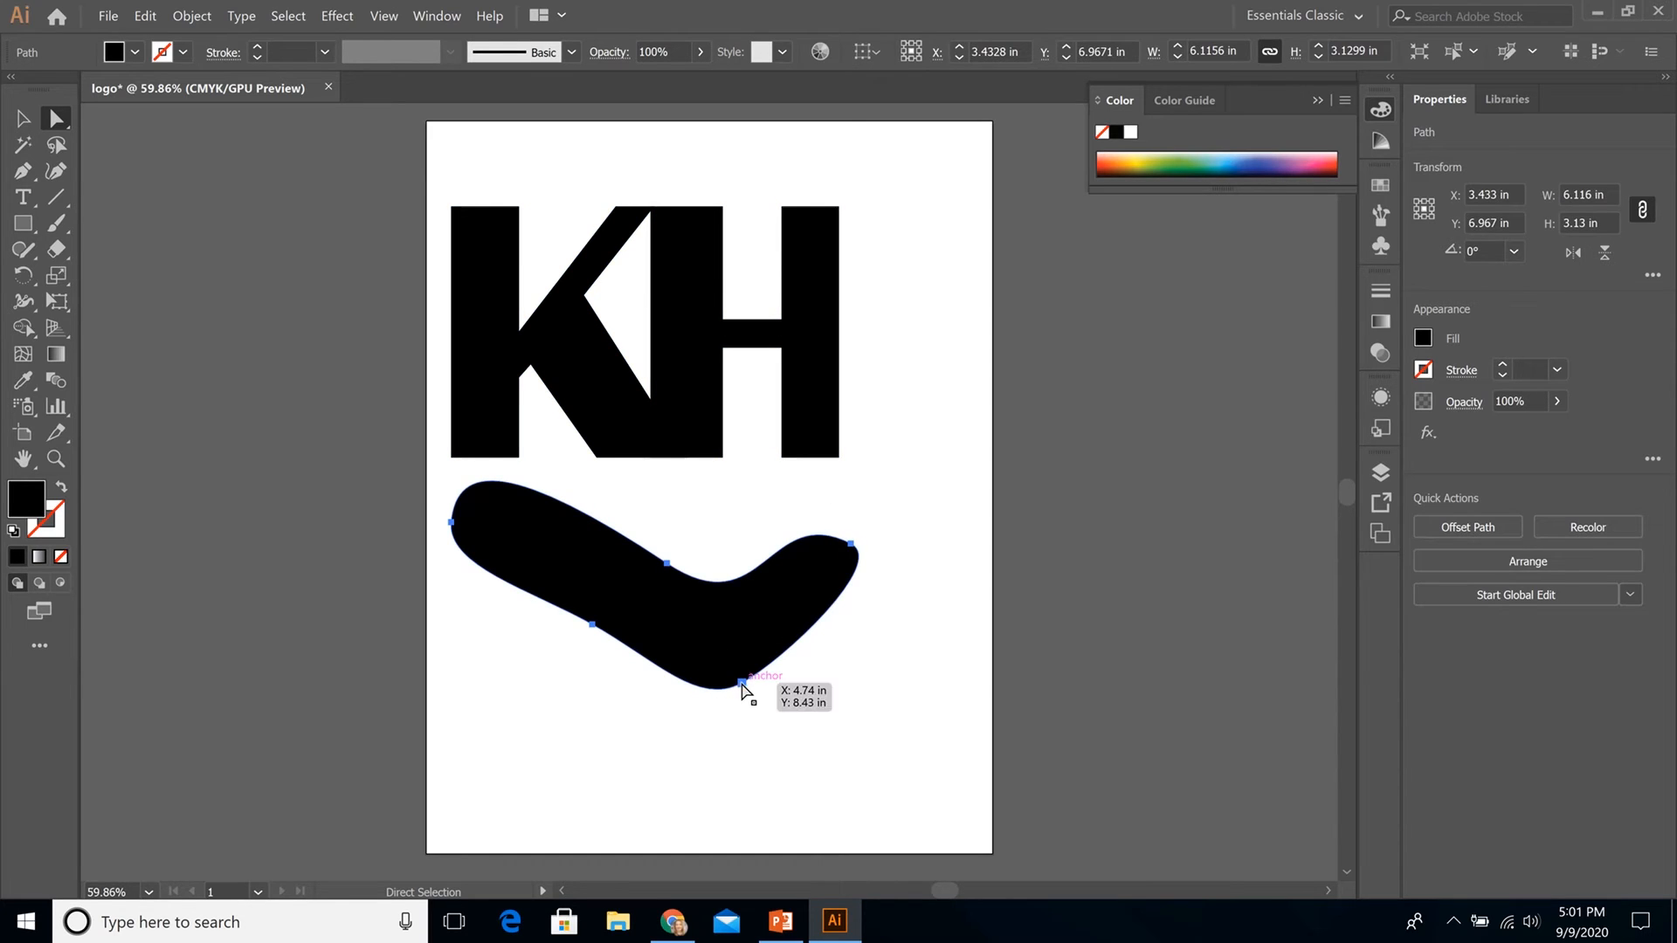
click(743, 682)
drag(784, 662, 891, 672)
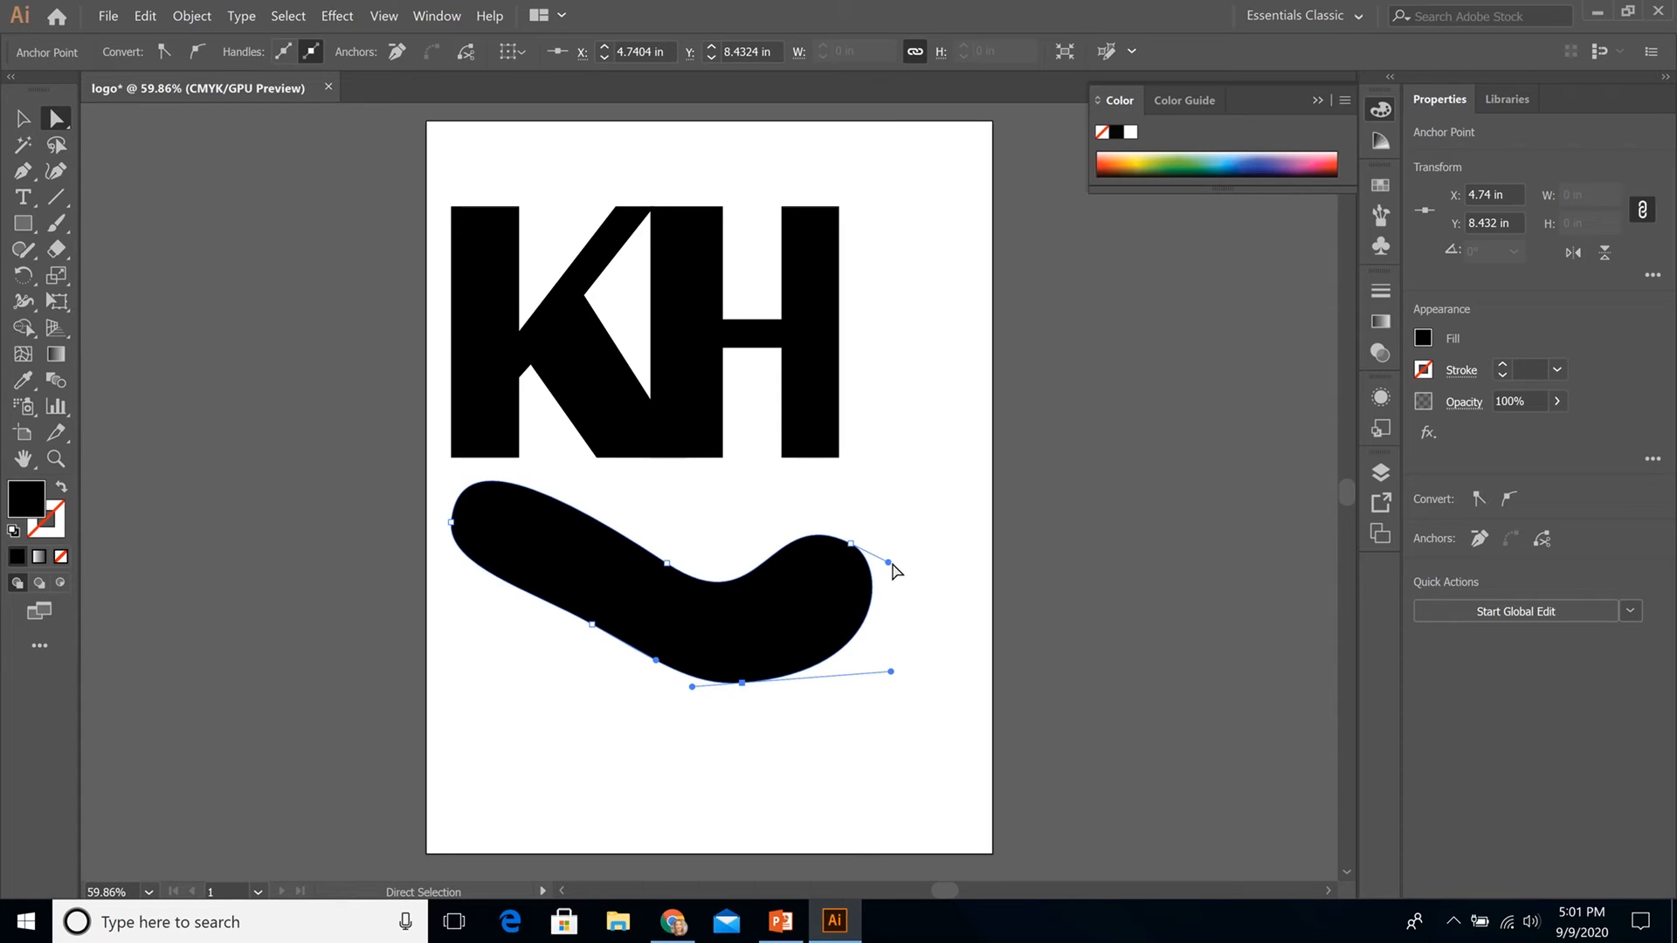
drag(889, 562, 944, 609)
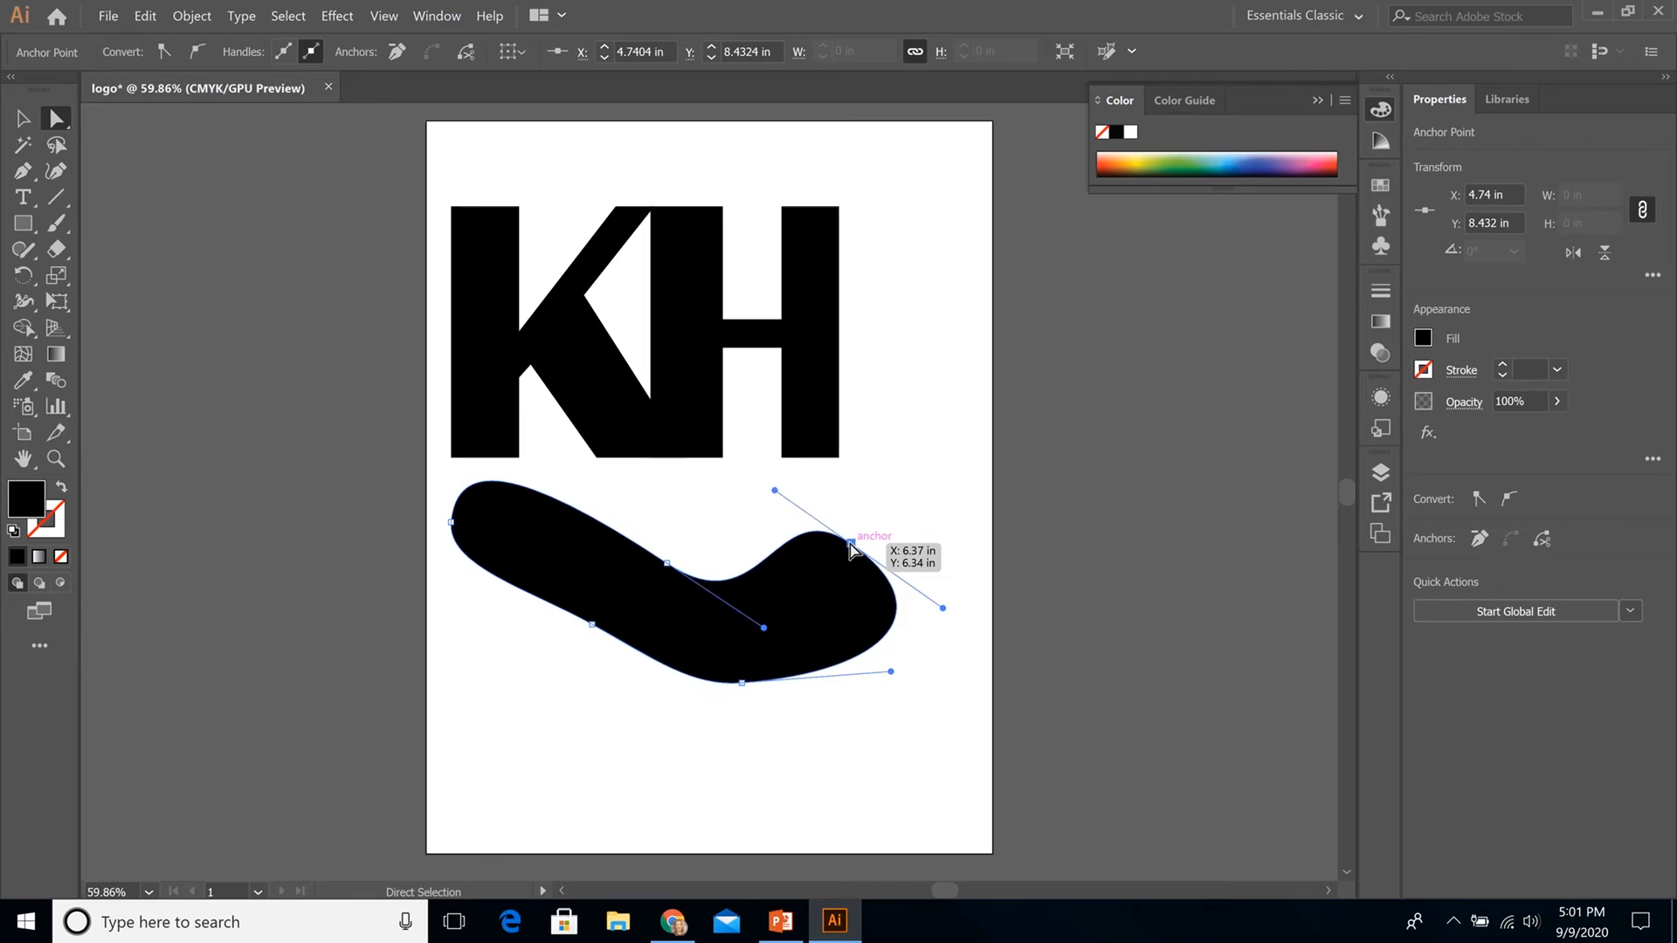
Adjust the right anchor's inner curve handle, narrow the band by moving its lower-middle anchor to about X 2.75 in, Y 7.00 in, and deselect it
click(851, 543)
drag(774, 491, 745, 522)
drag(593, 624, 609, 588)
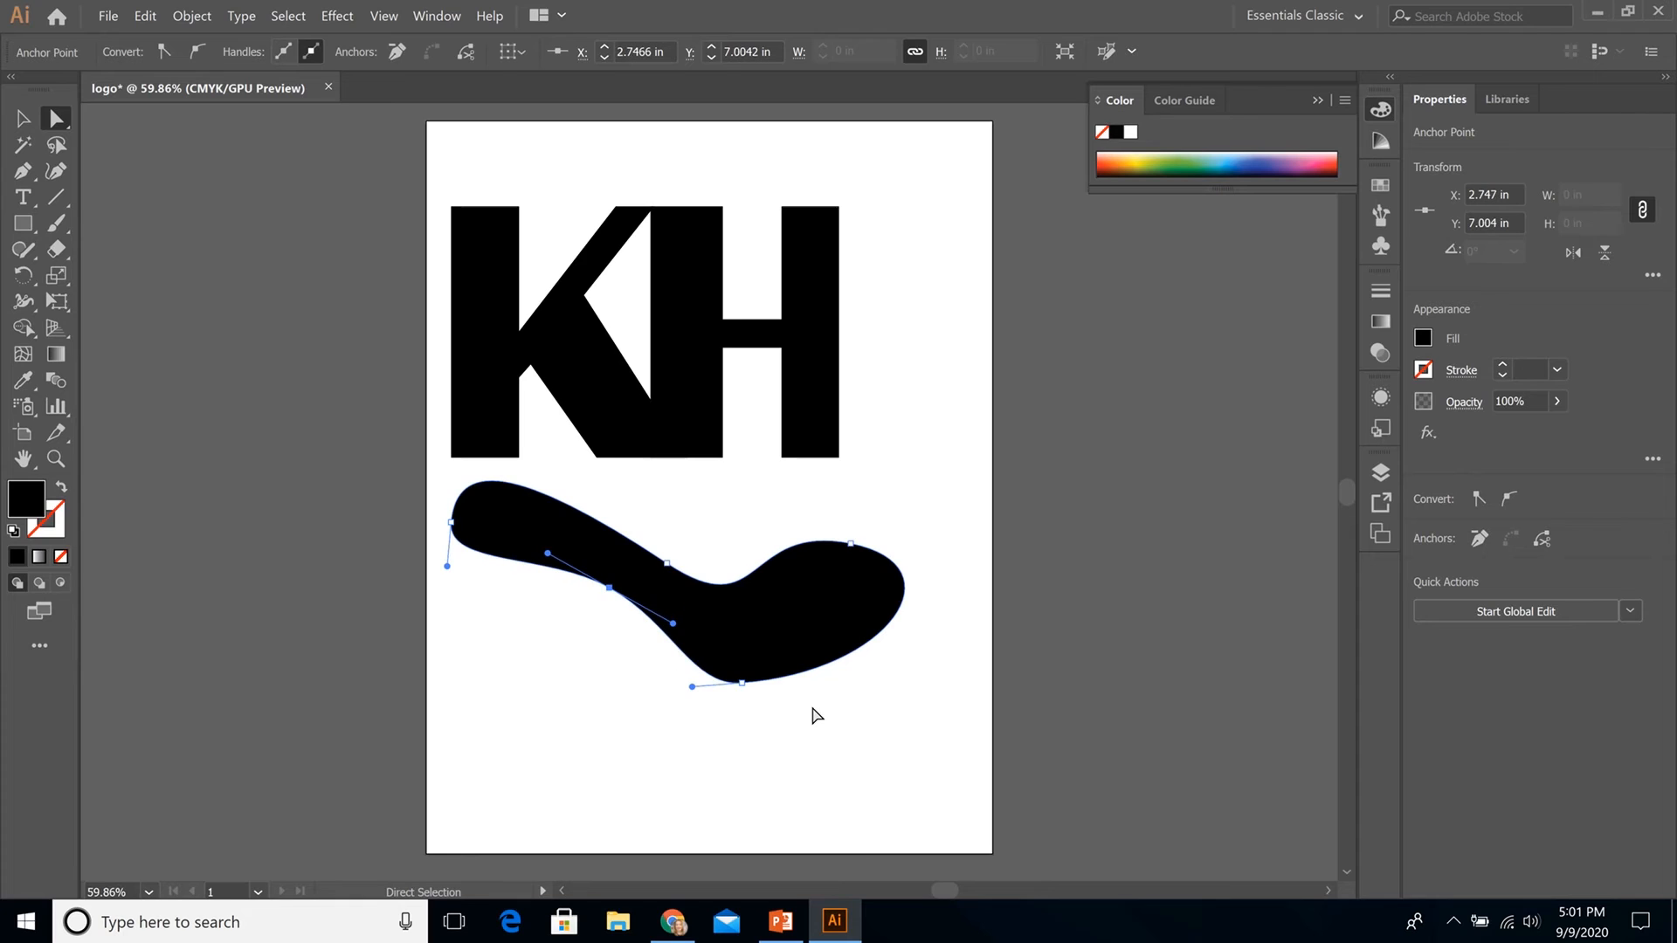
click(832, 716)
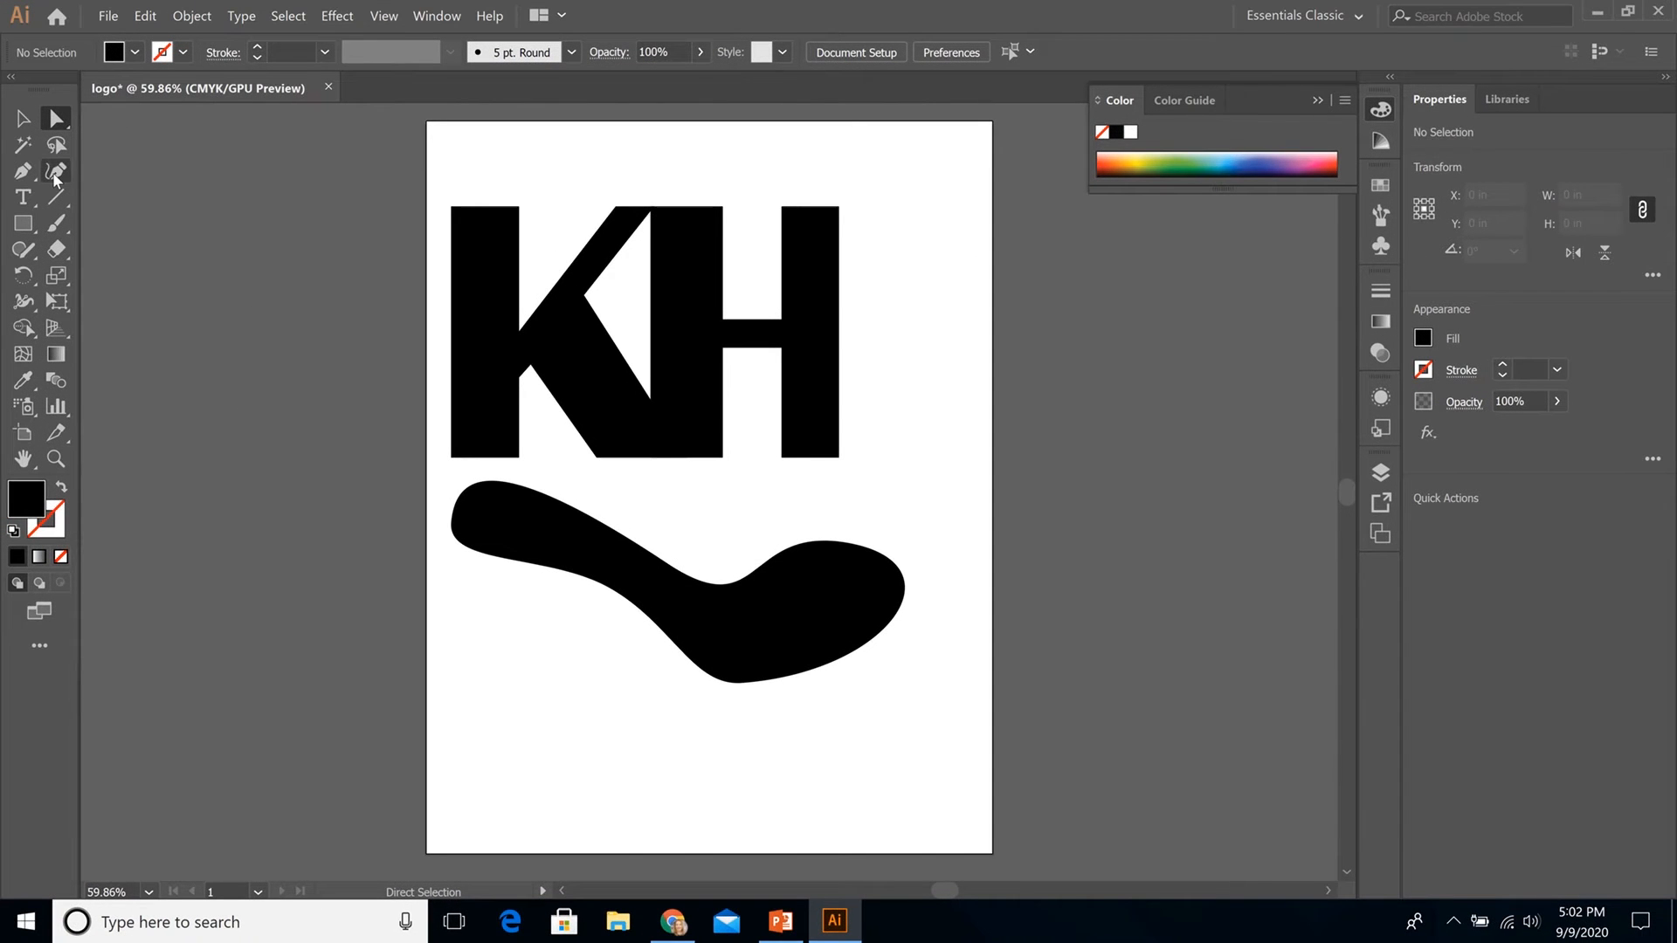
Draw a closed rounded blob about 2.73 by 2.46 in with the Curvature tool and move it over the band's middle
click(55, 173)
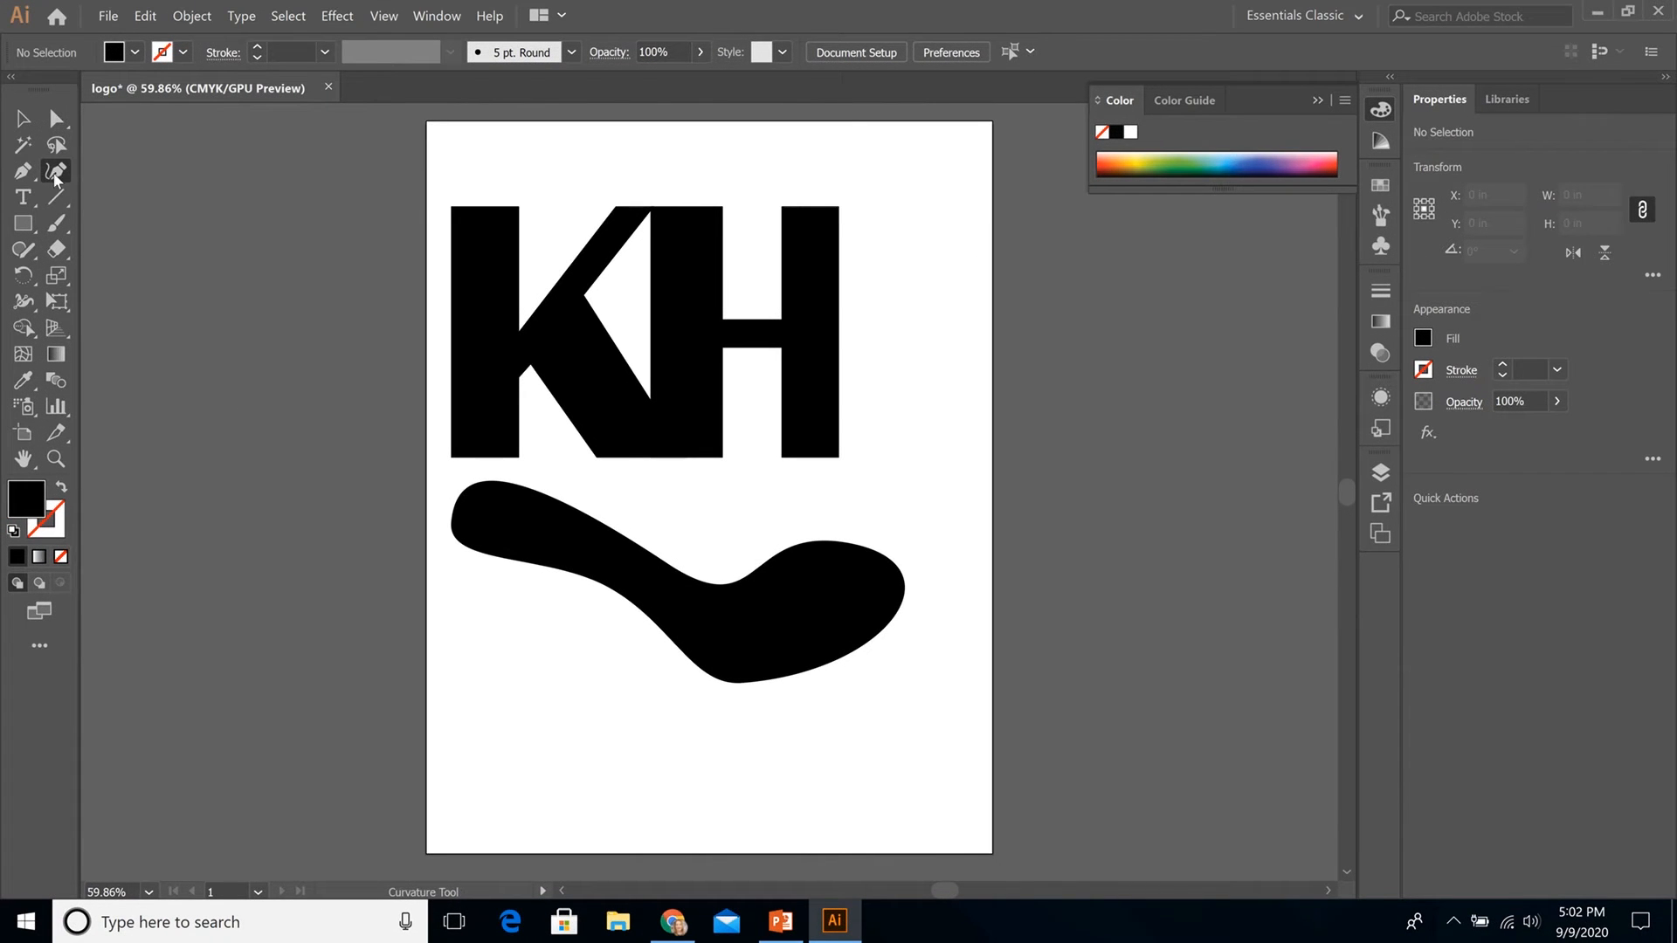
click(498, 677)
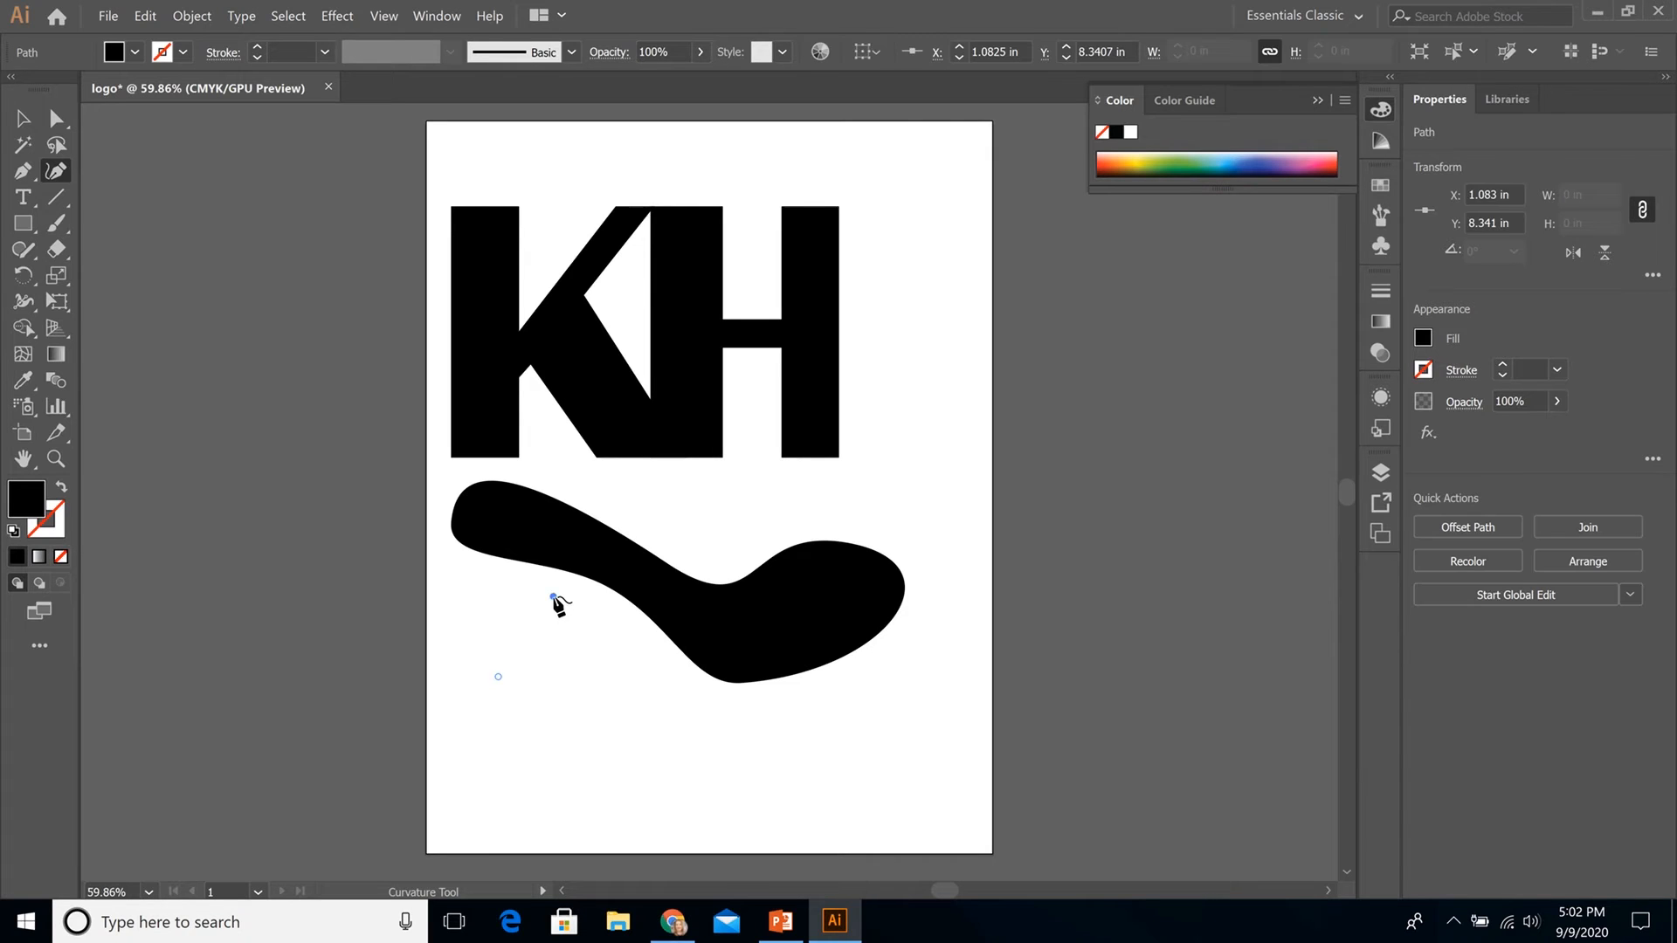
click(600, 613)
click(659, 673)
click(614, 773)
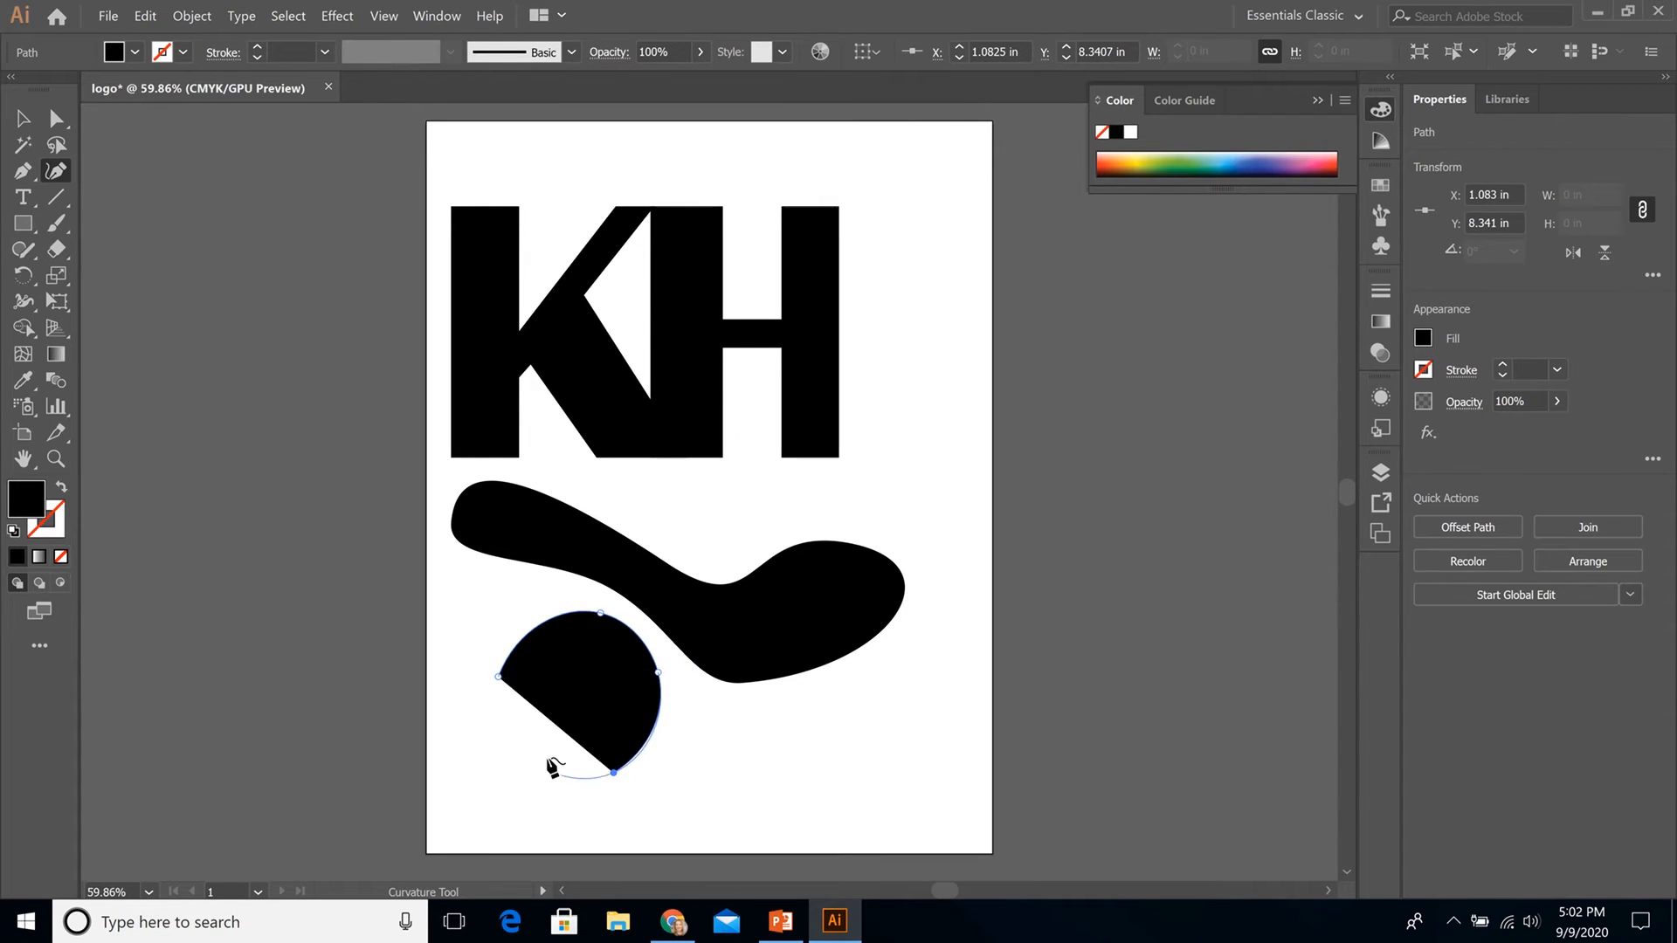
click(552, 765)
click(479, 714)
click(498, 678)
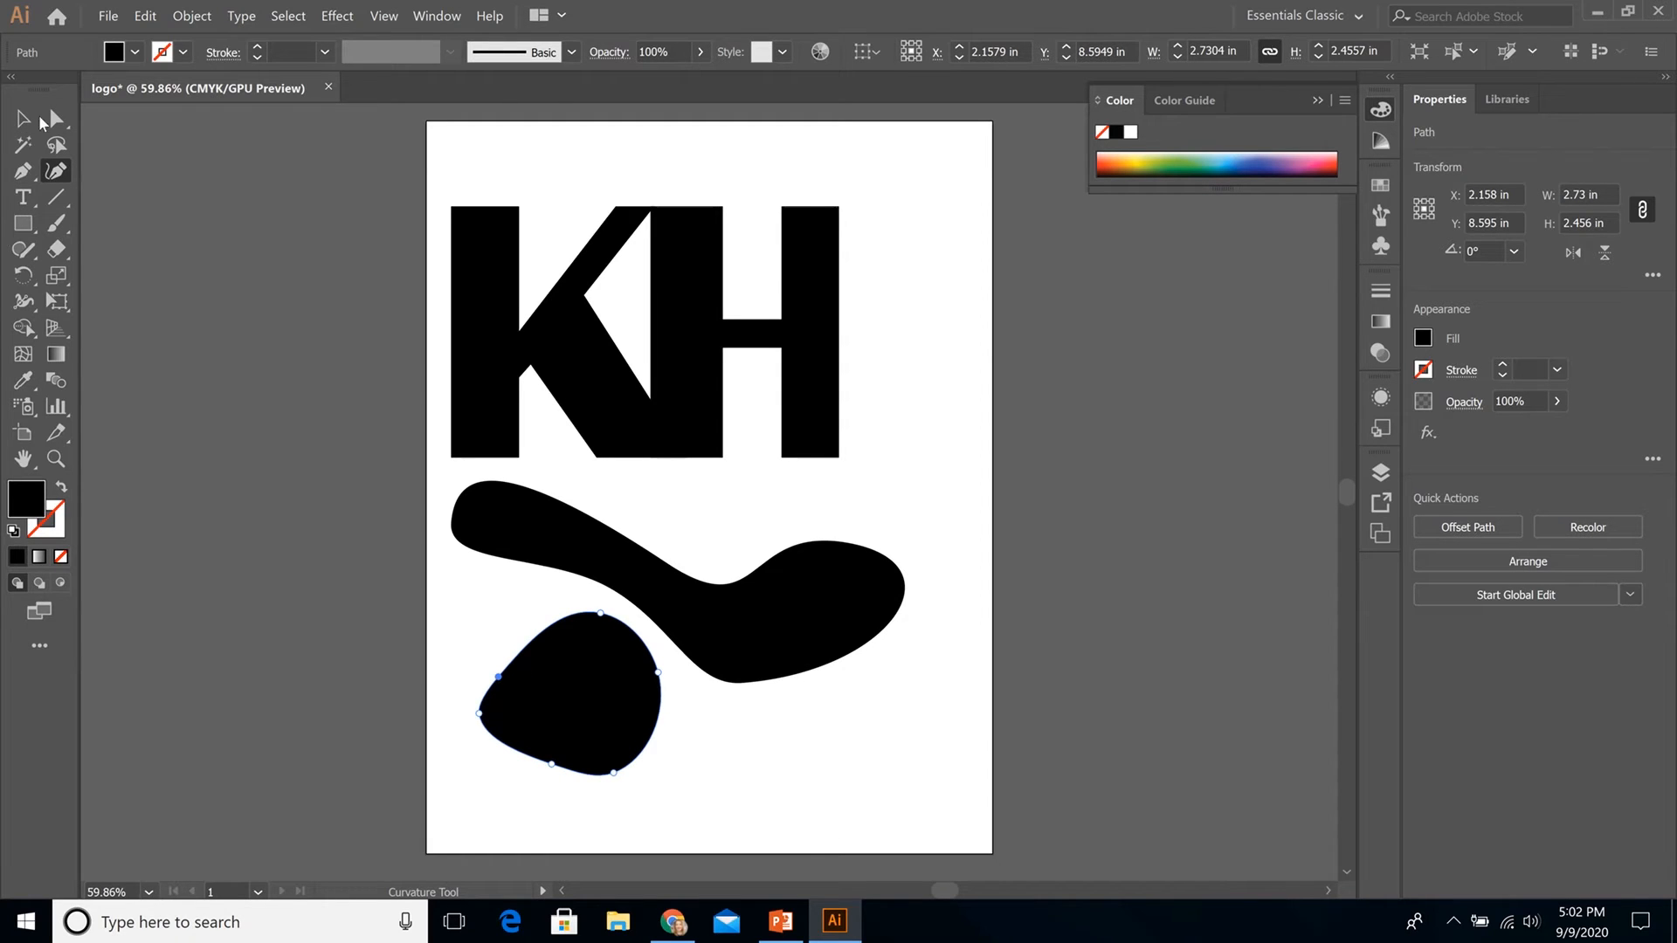
click(22, 123)
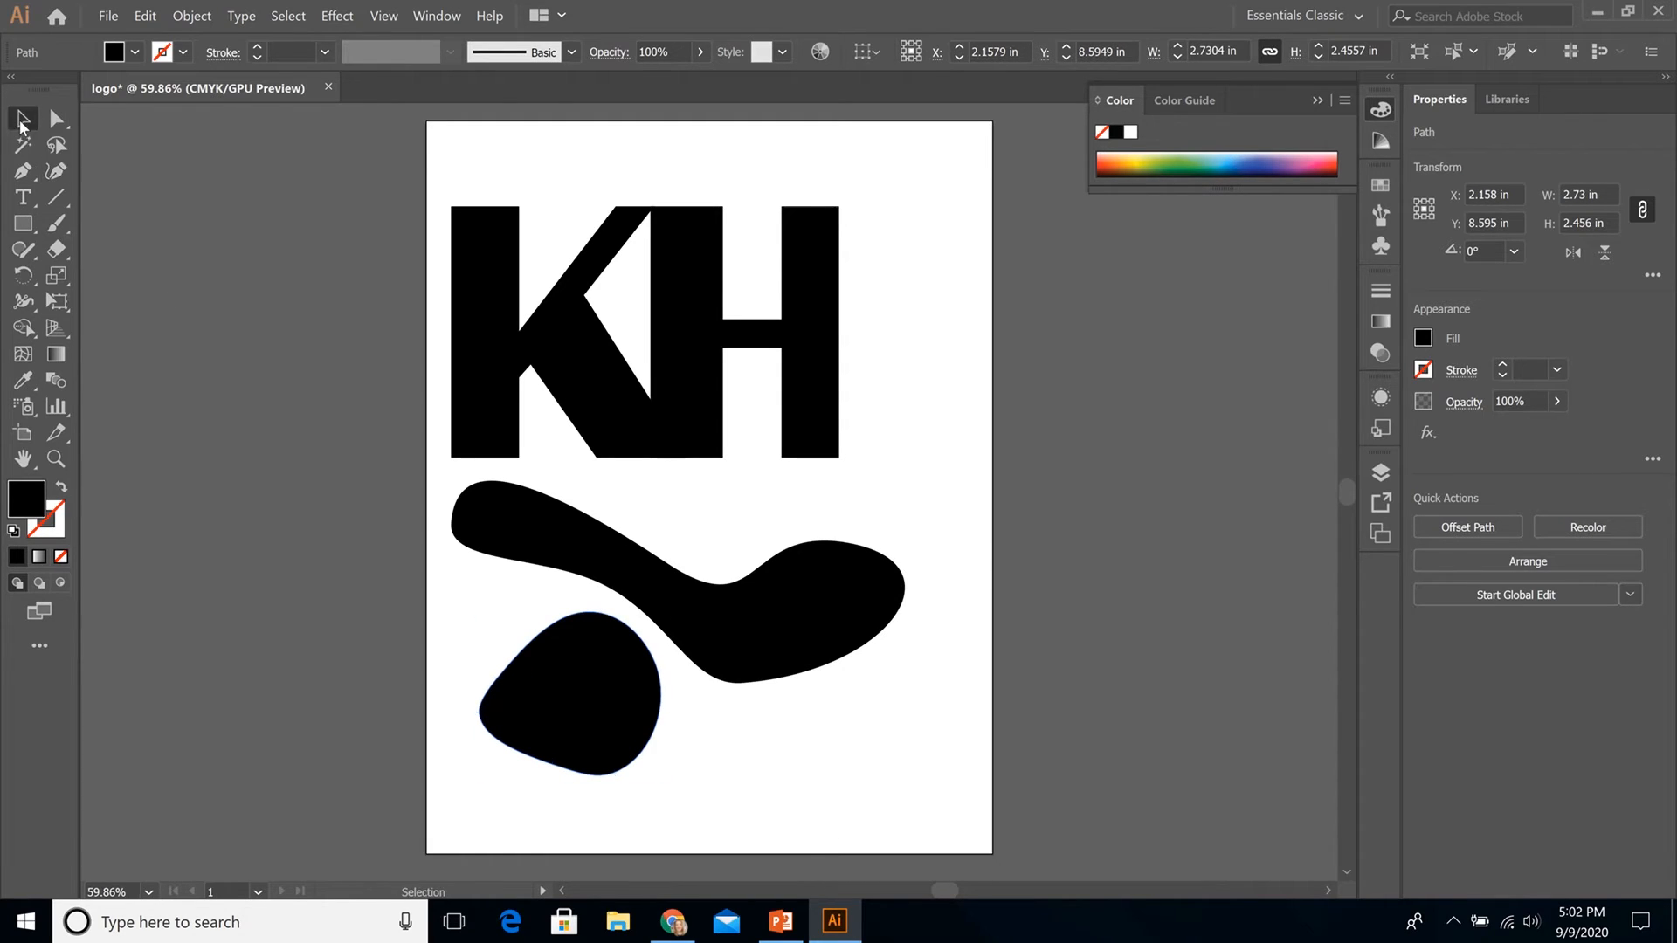
drag(579, 699, 633, 596)
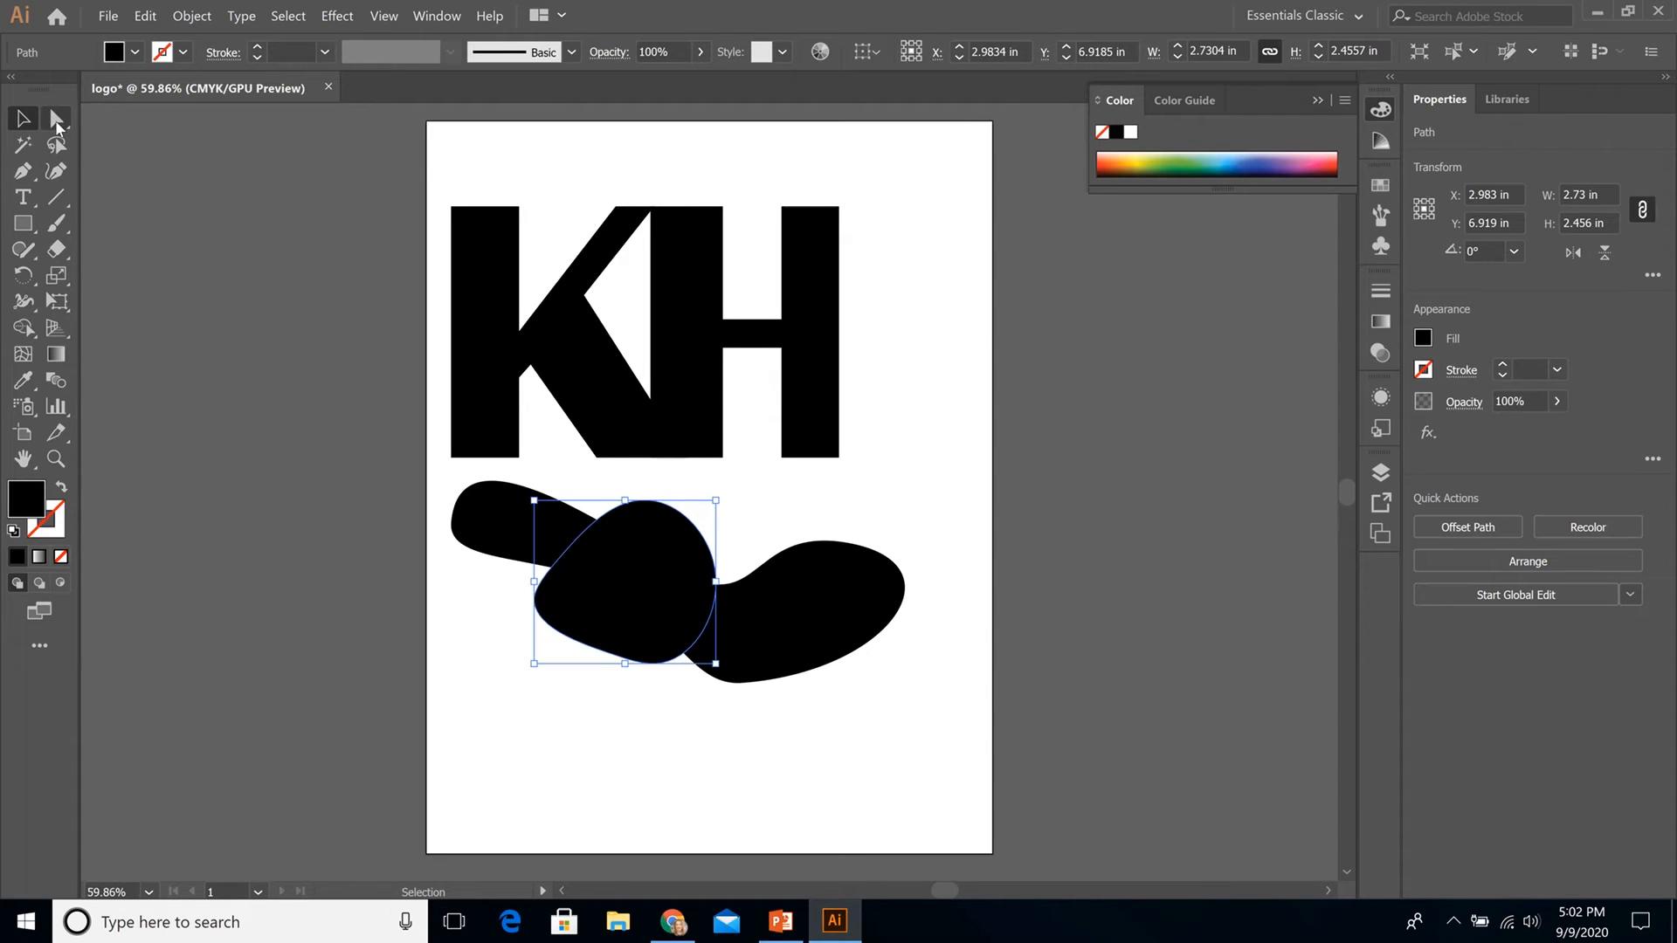
Reshape the blob with its top anchor's handles and lower-right anchor, and shift it to about X 3.97 in, Y 7.08 in
click(57, 120)
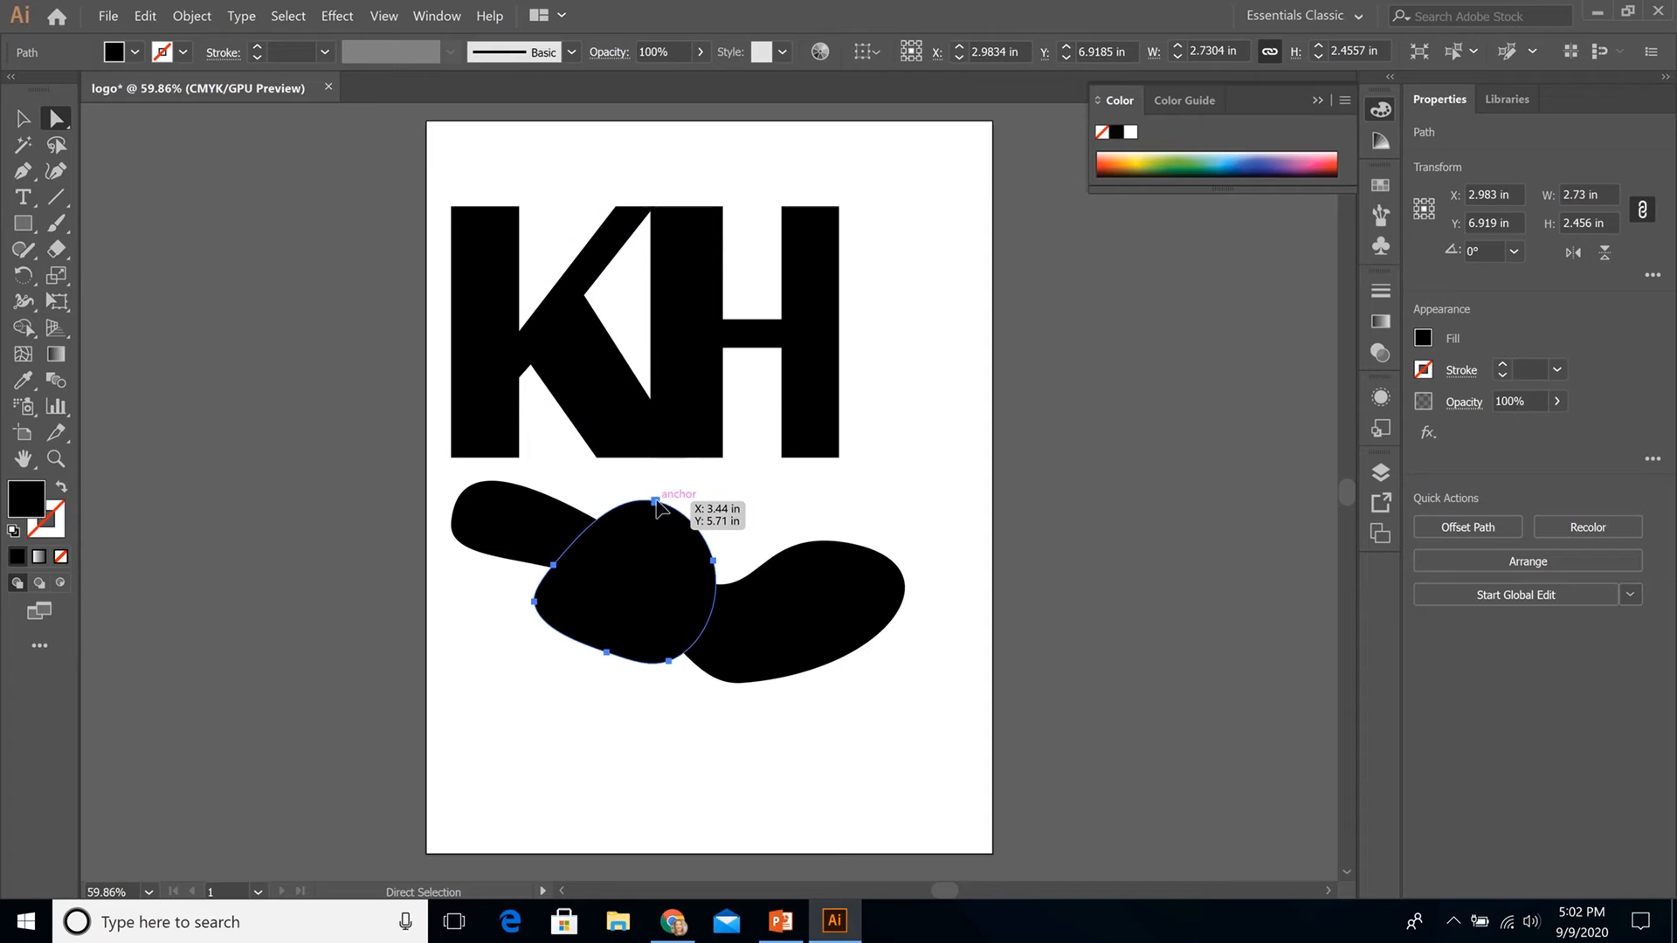
click(656, 501)
drag(685, 507, 726, 494)
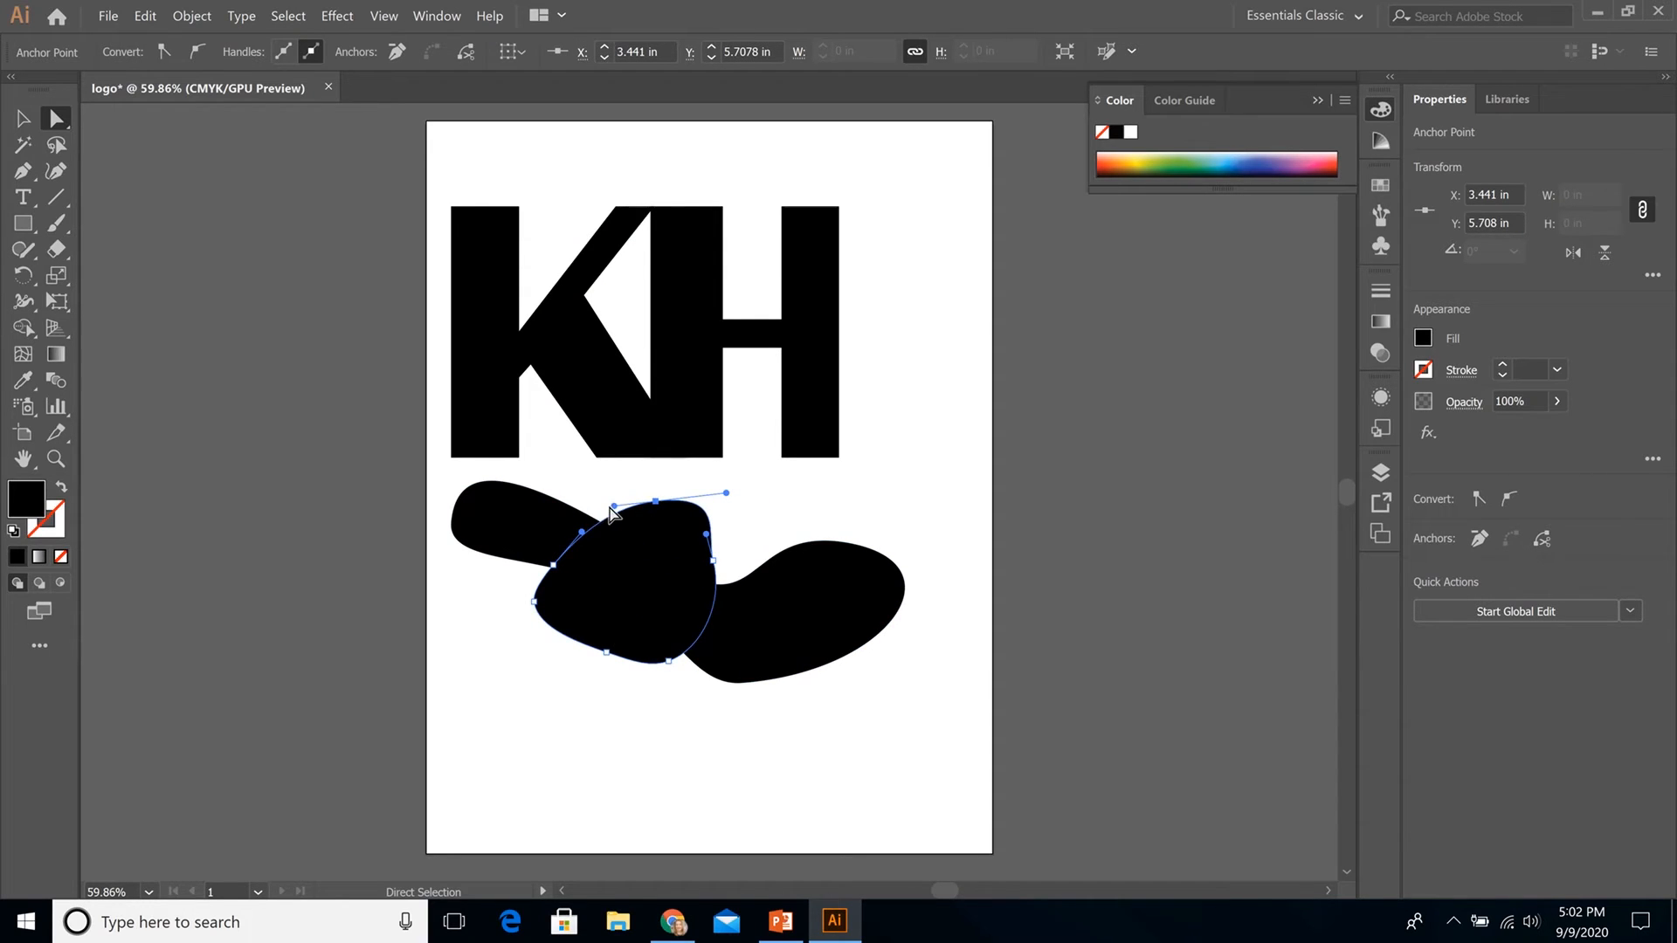
mouse_move(614, 505)
mouse_down()
mouse_move(588, 490)
mouse_move(605, 492)
mouse_up()
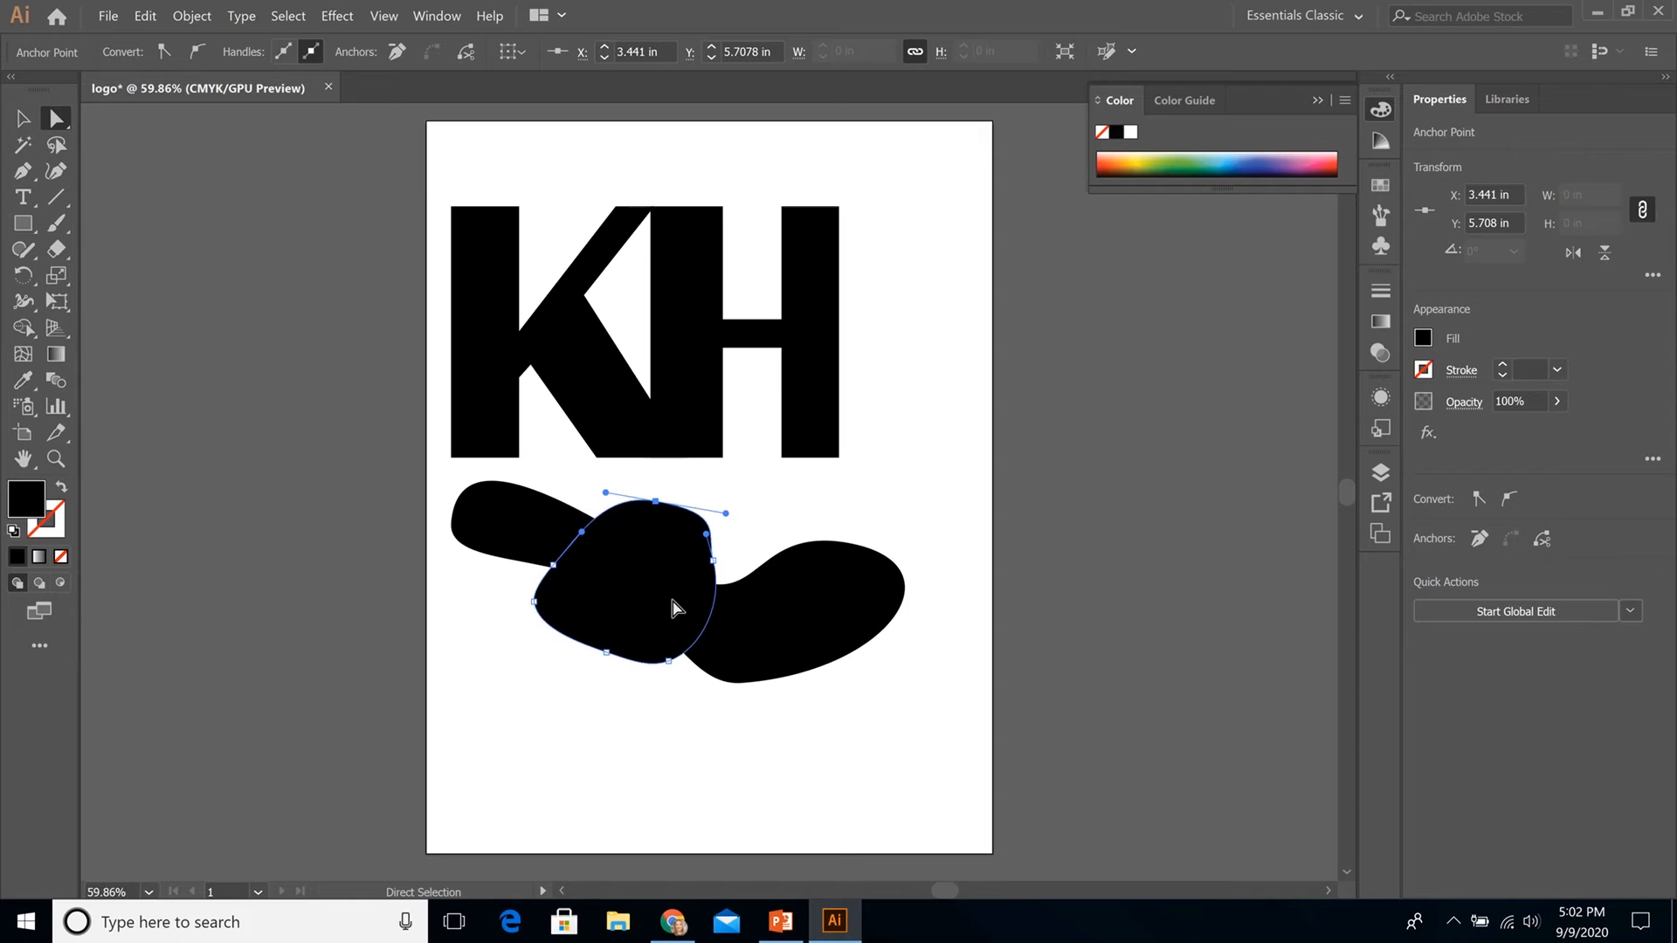
drag(671, 661, 729, 609)
click(791, 523)
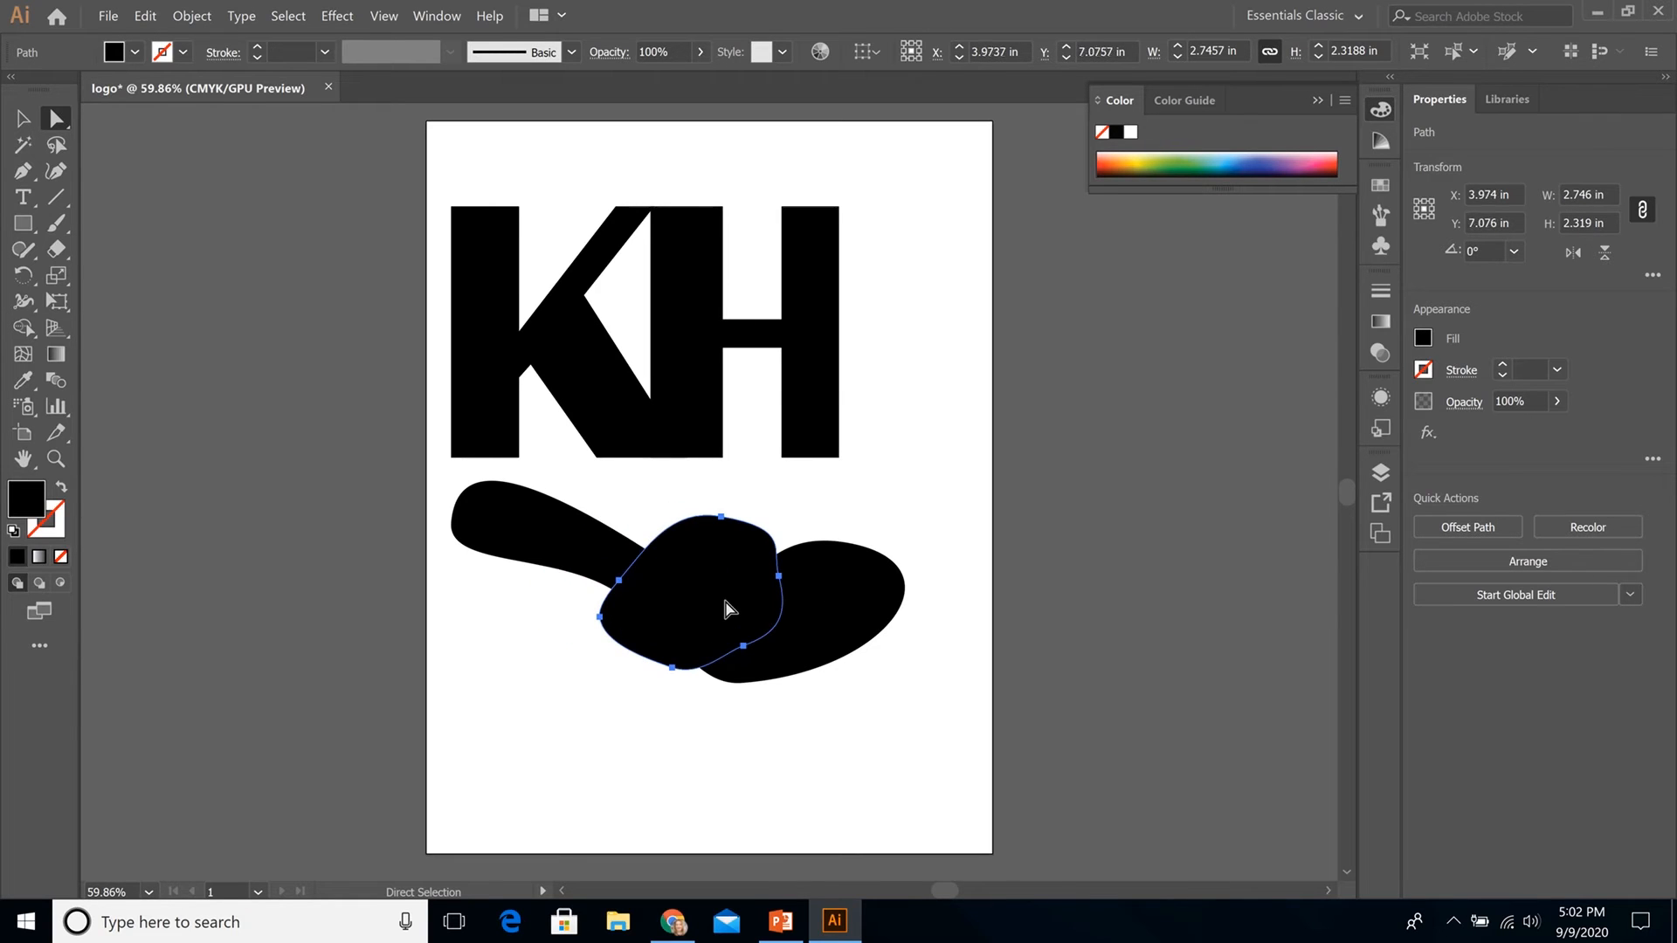
click(868, 490)
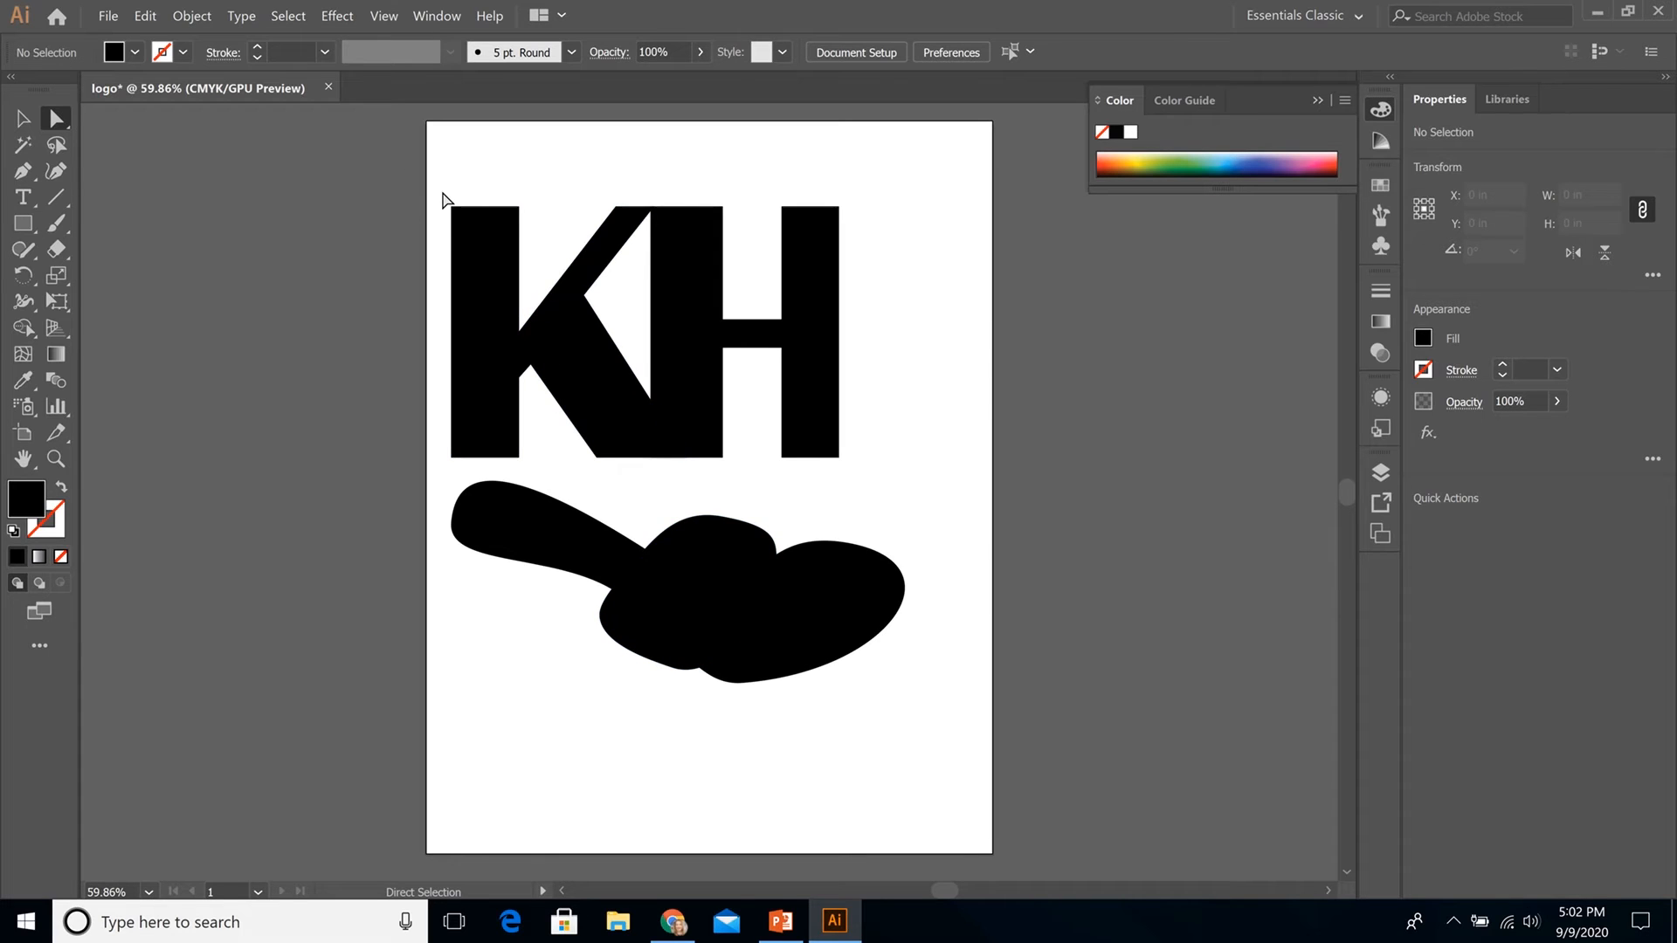
Apply a light blue stroke, picked as #00E4E8, to the letter K
click(54, 514)
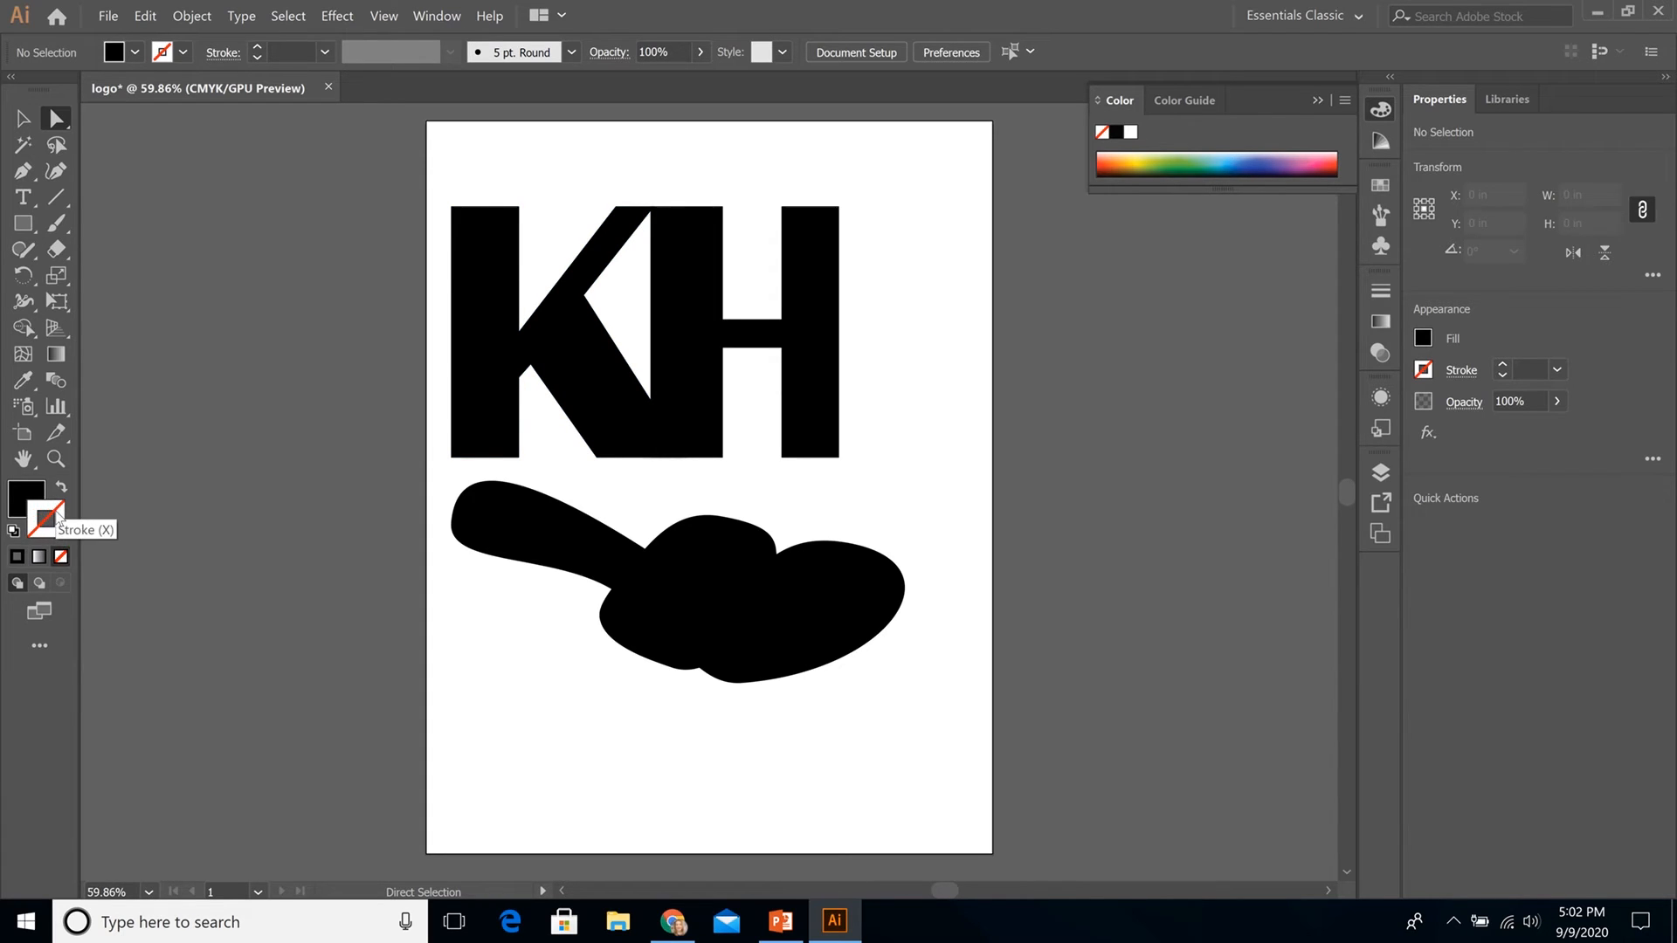
click(496, 285)
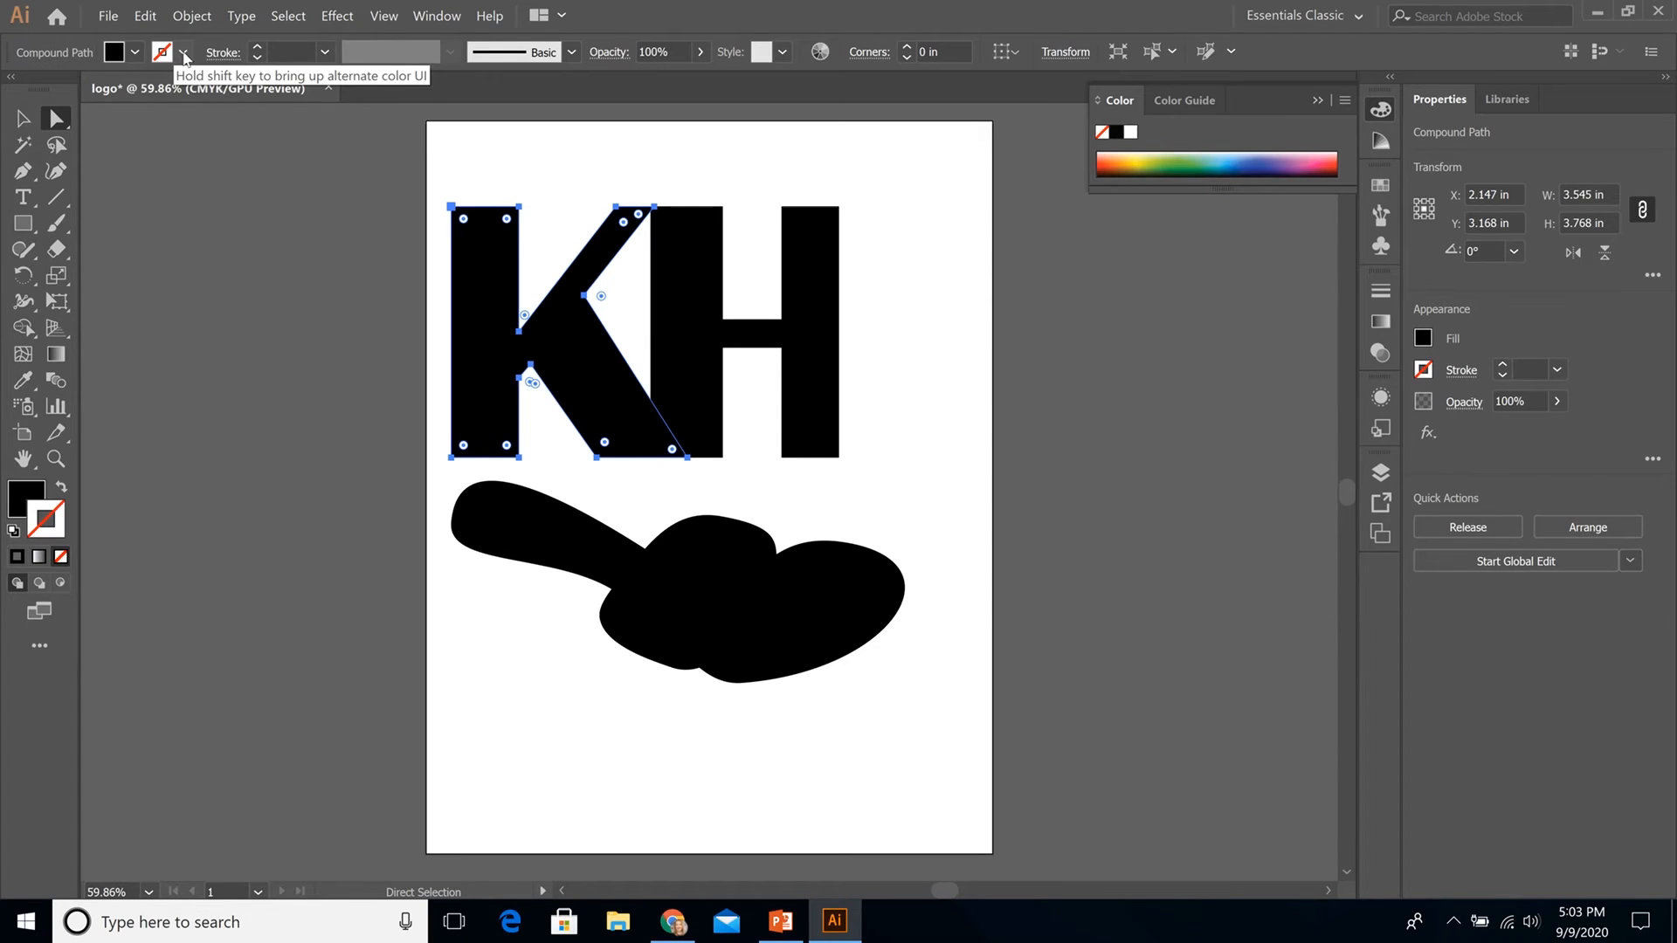
double_click(58, 510)
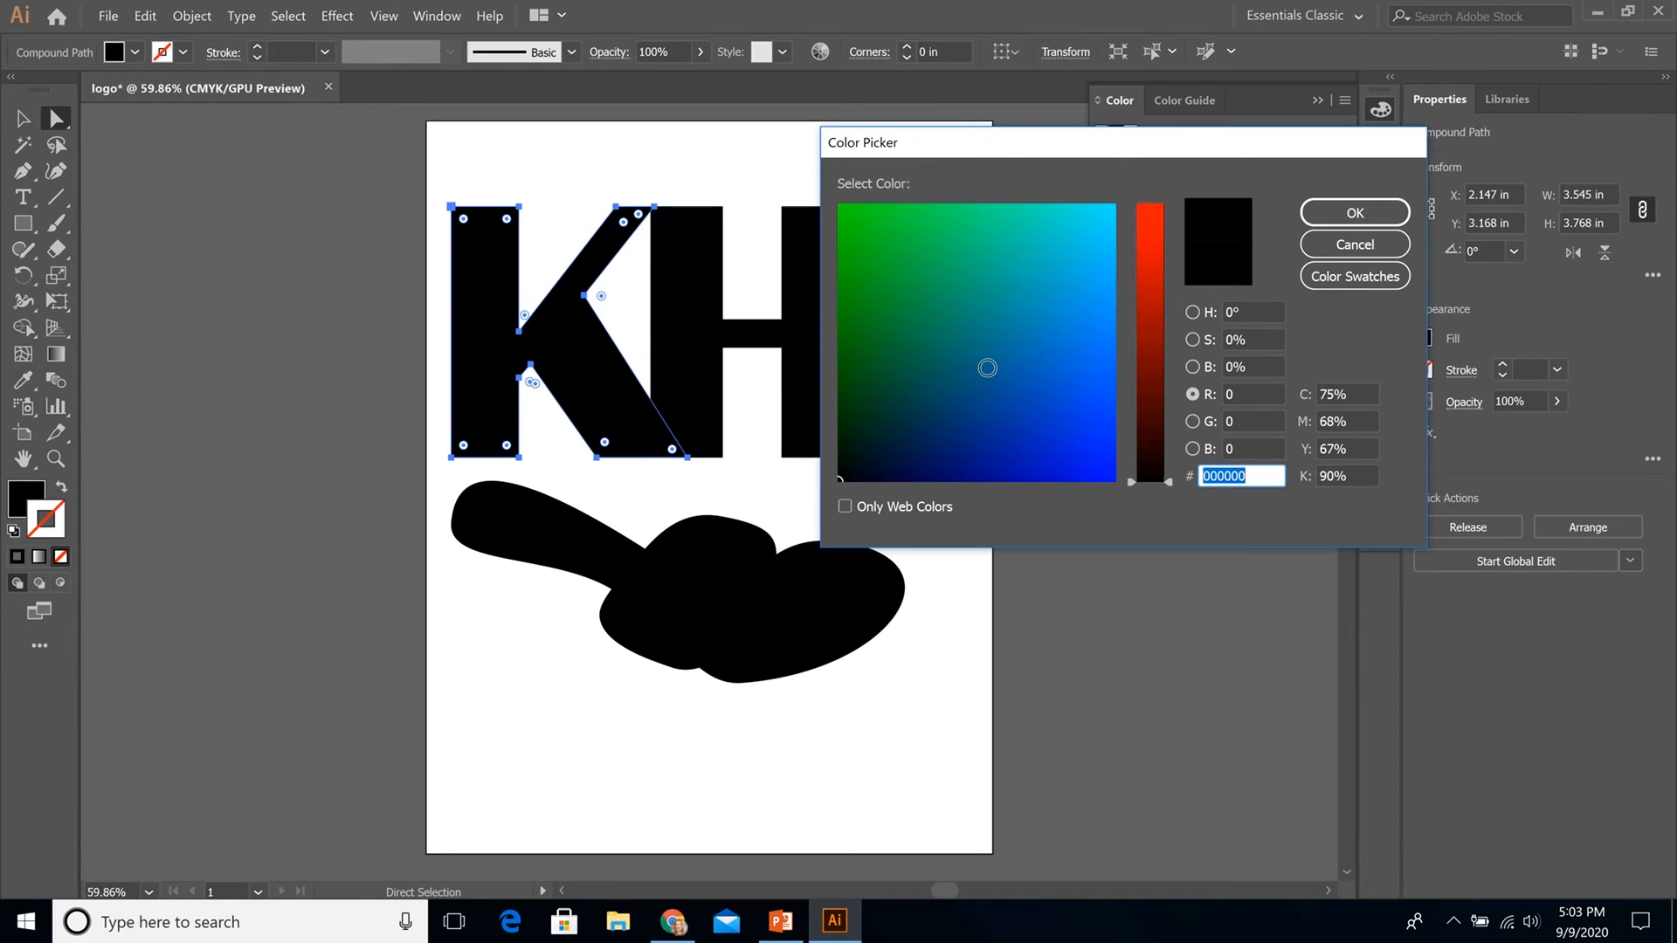
click(1053, 315)
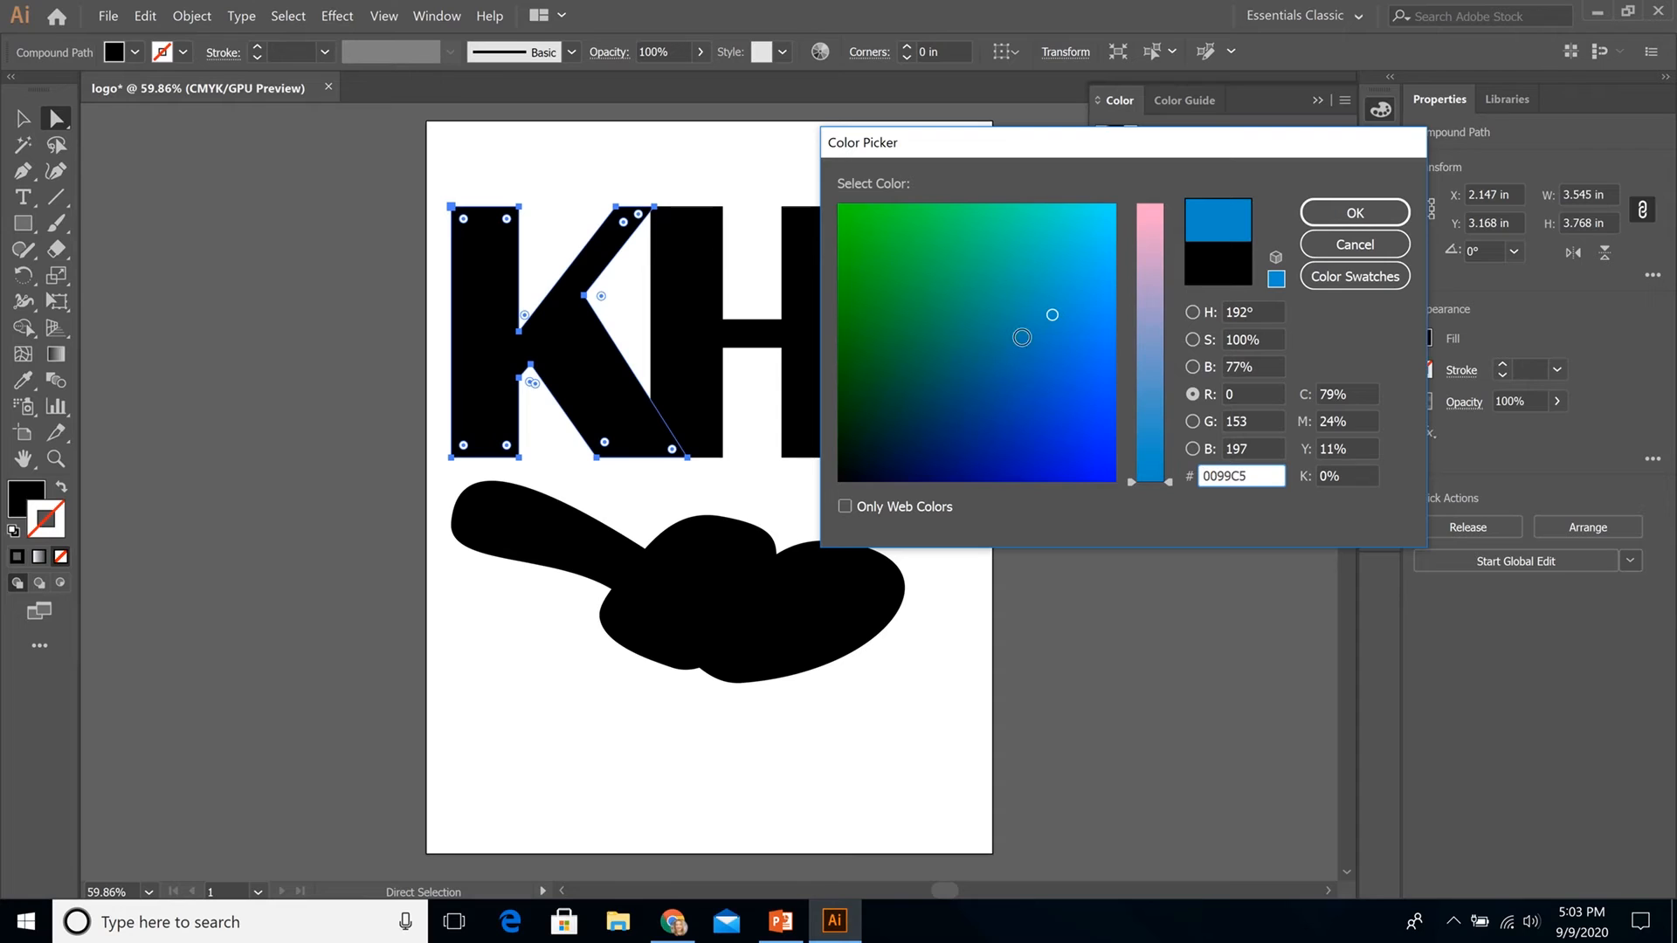
click(1091, 234)
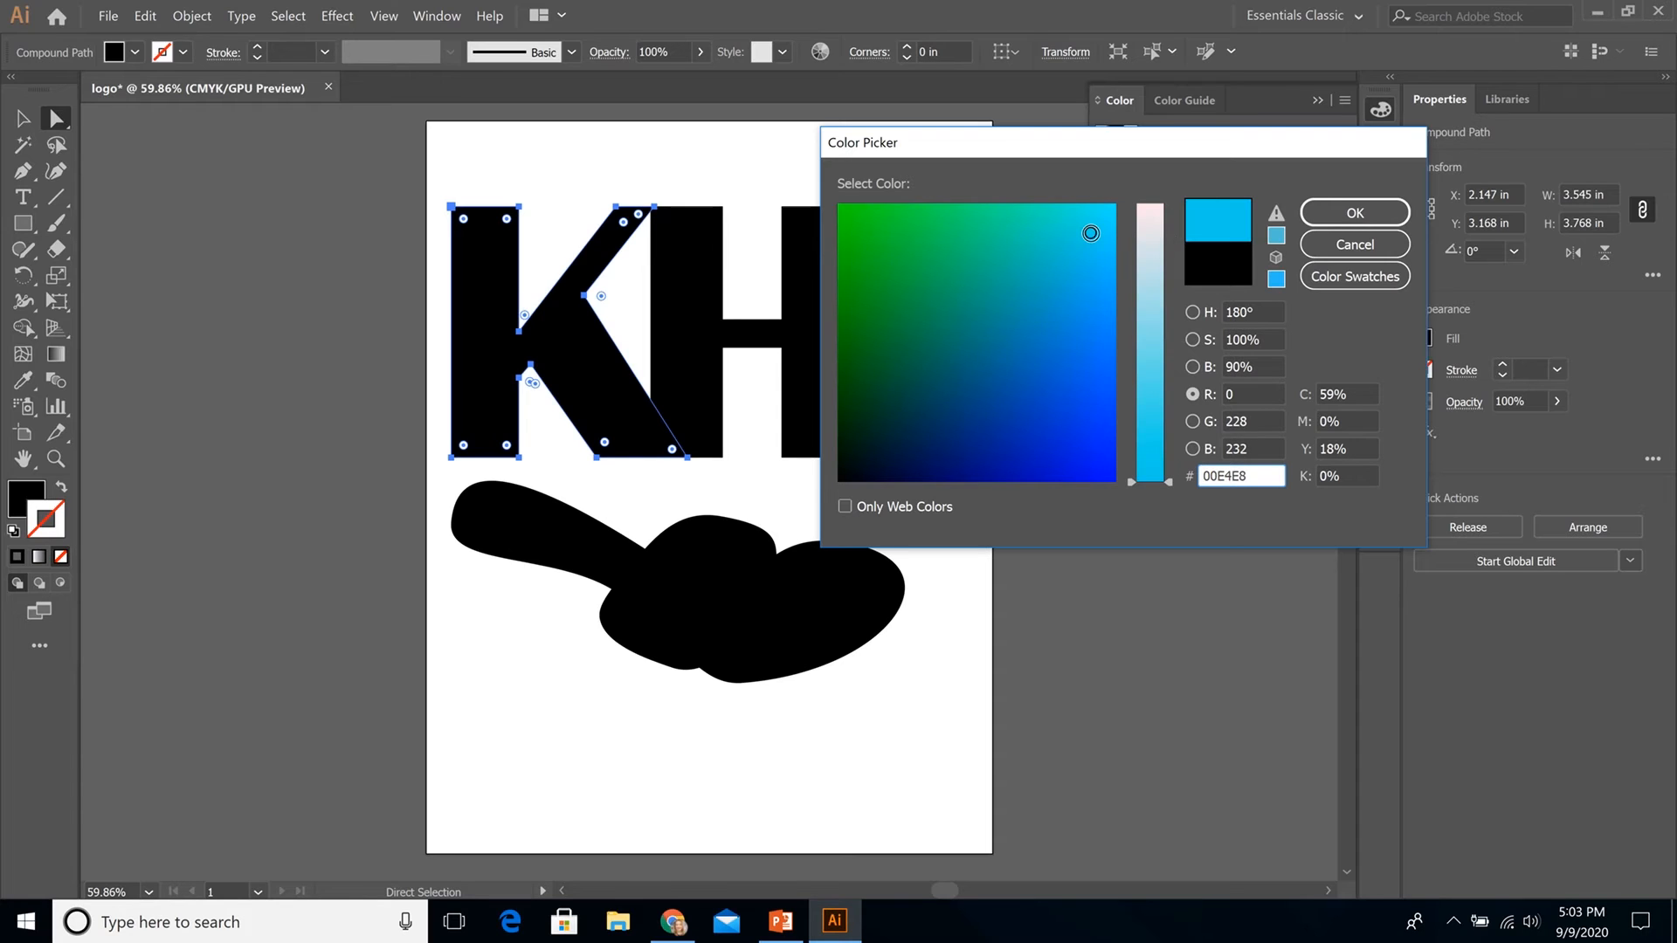
click(1339, 215)
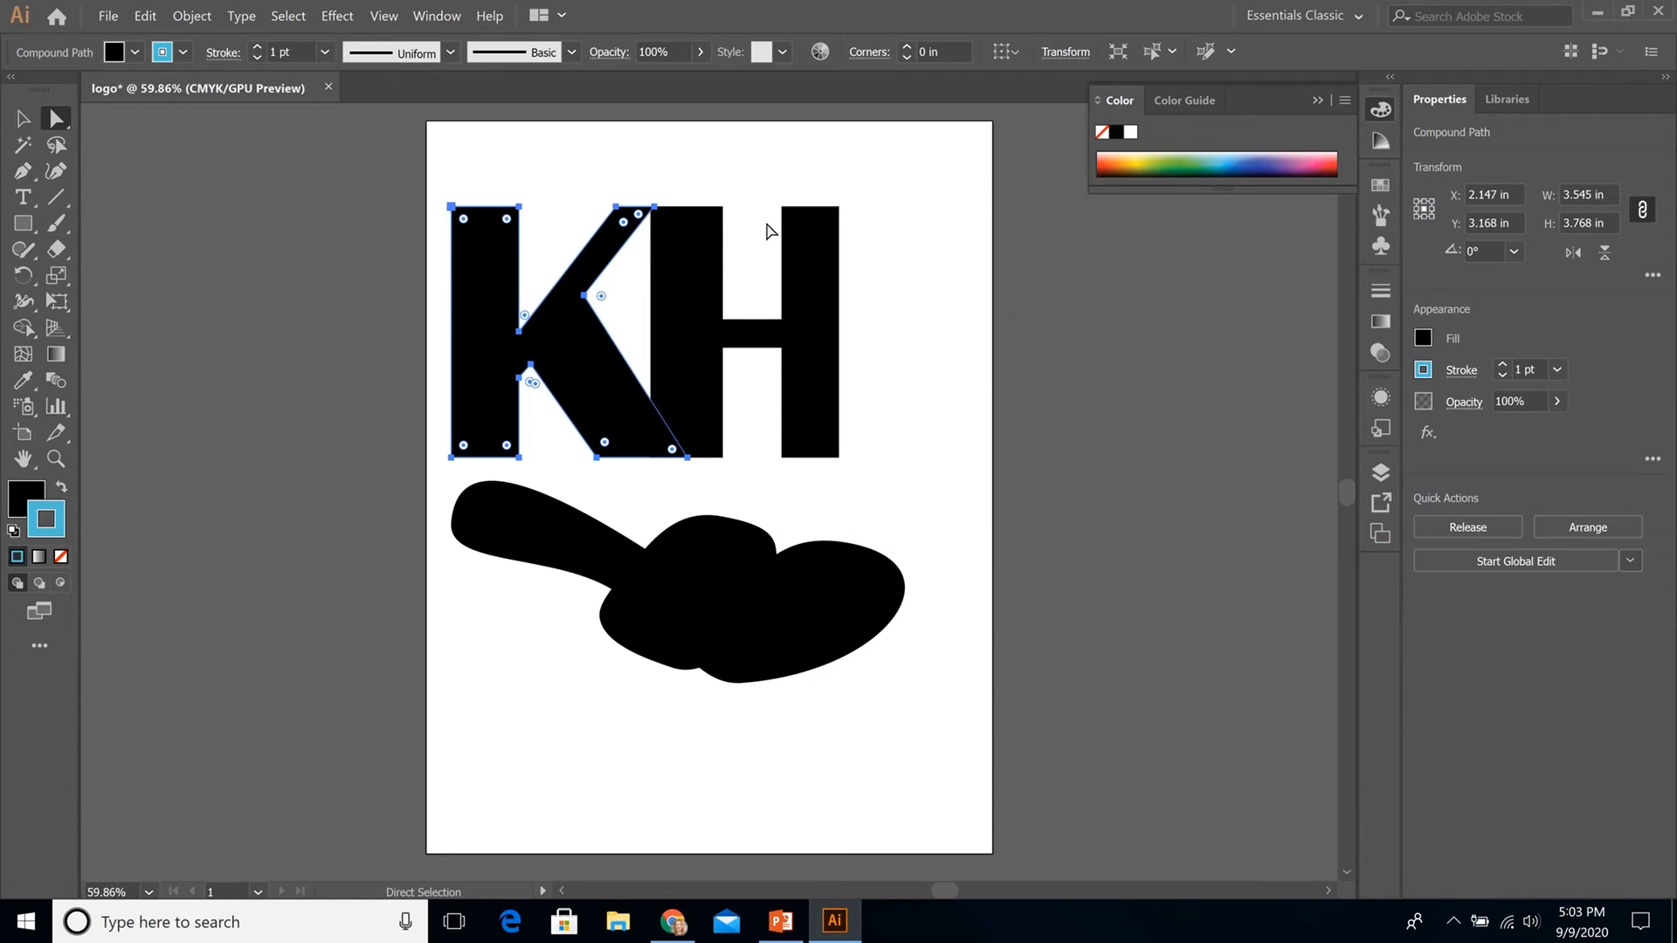
Increase the K's stroke weight to 14 pt and deselect the letter
click(260, 45)
click(260, 46)
click(259, 46)
click(260, 46)
click(260, 46)
click(260, 45)
click(259, 45)
click(260, 45)
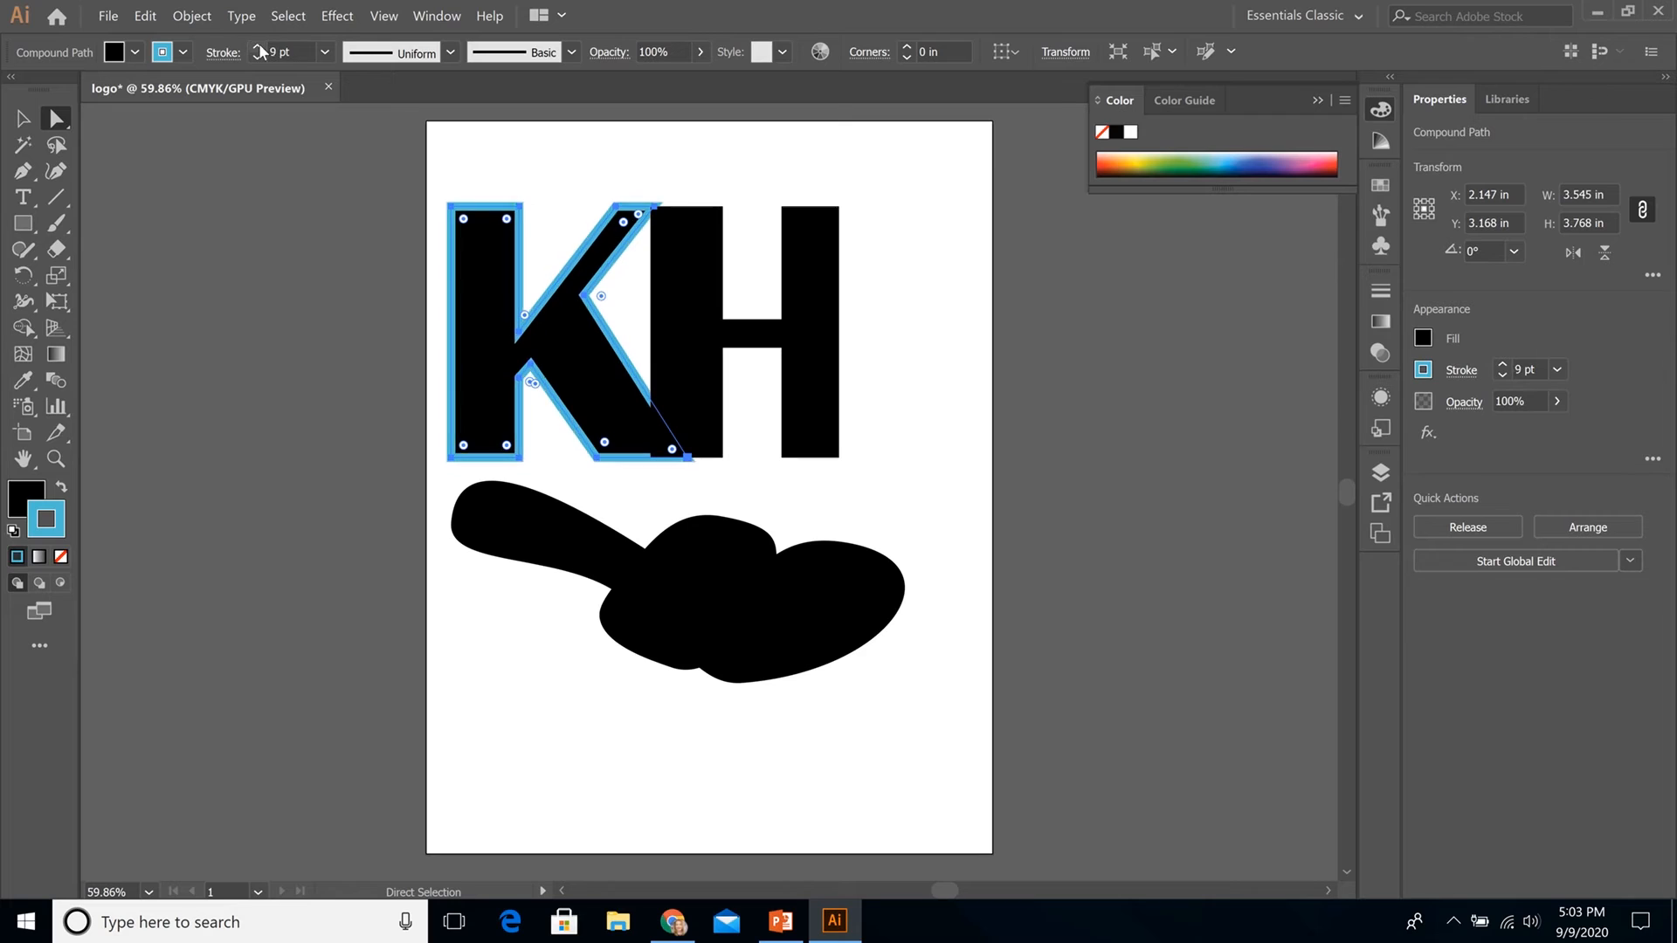
click(259, 45)
click(259, 45)
click(260, 45)
click(259, 46)
click(259, 45)
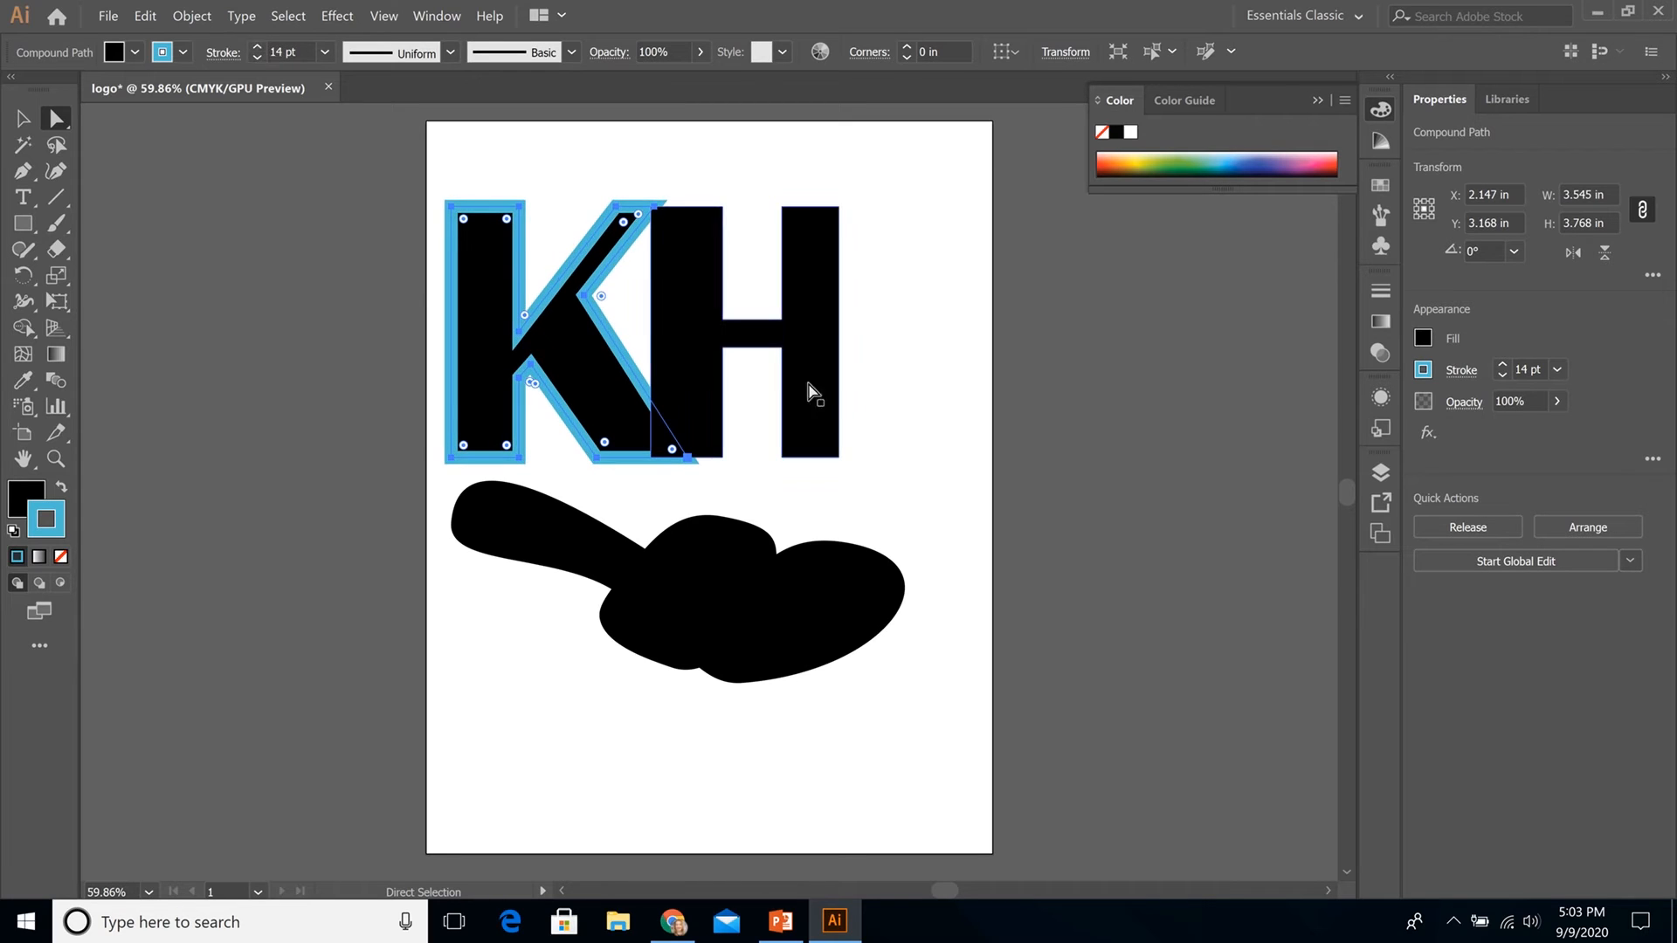
click(883, 408)
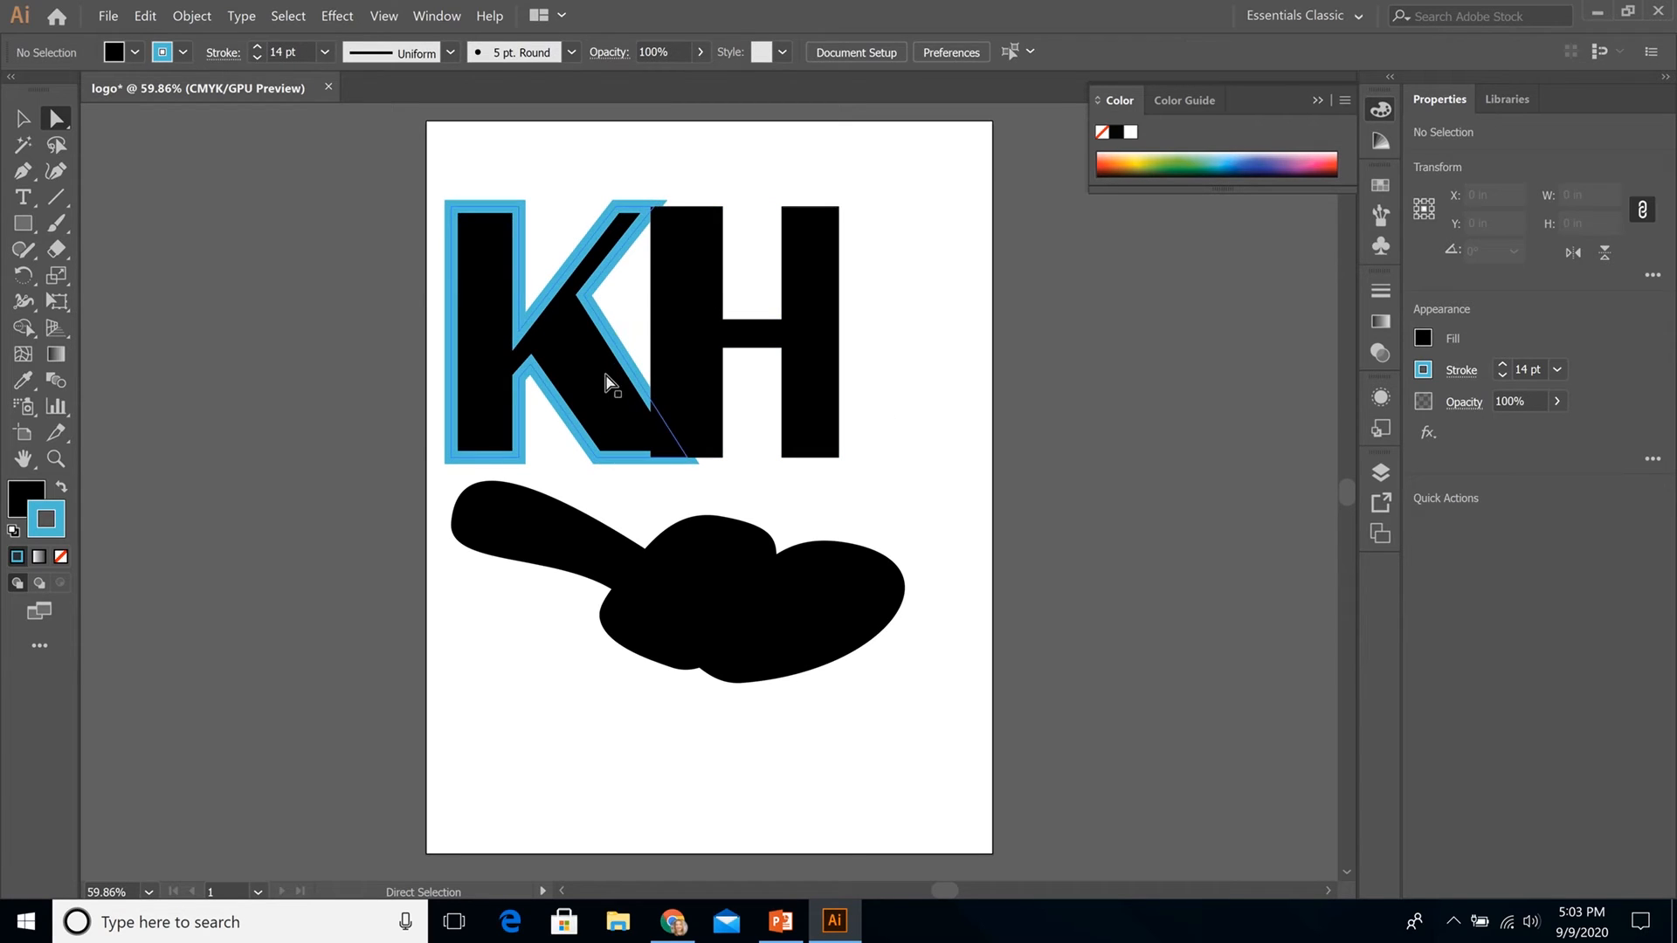
Give the letter H a matching light blue stroke with a weight of 13 pt, and deselect it
click(706, 295)
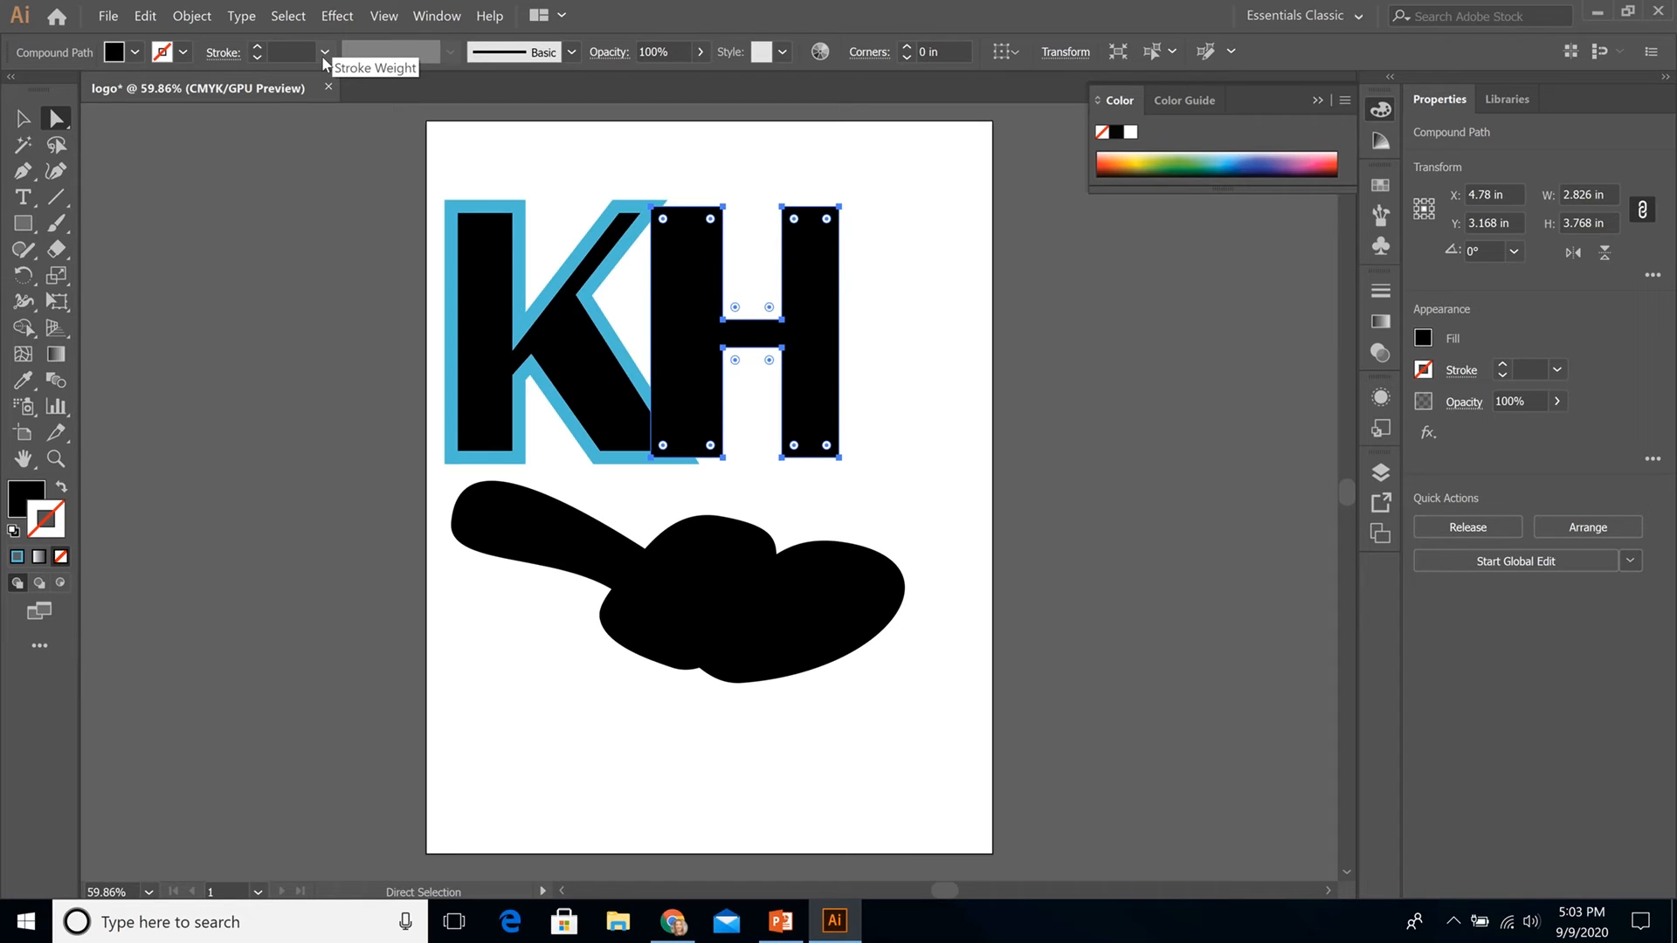
click(257, 47)
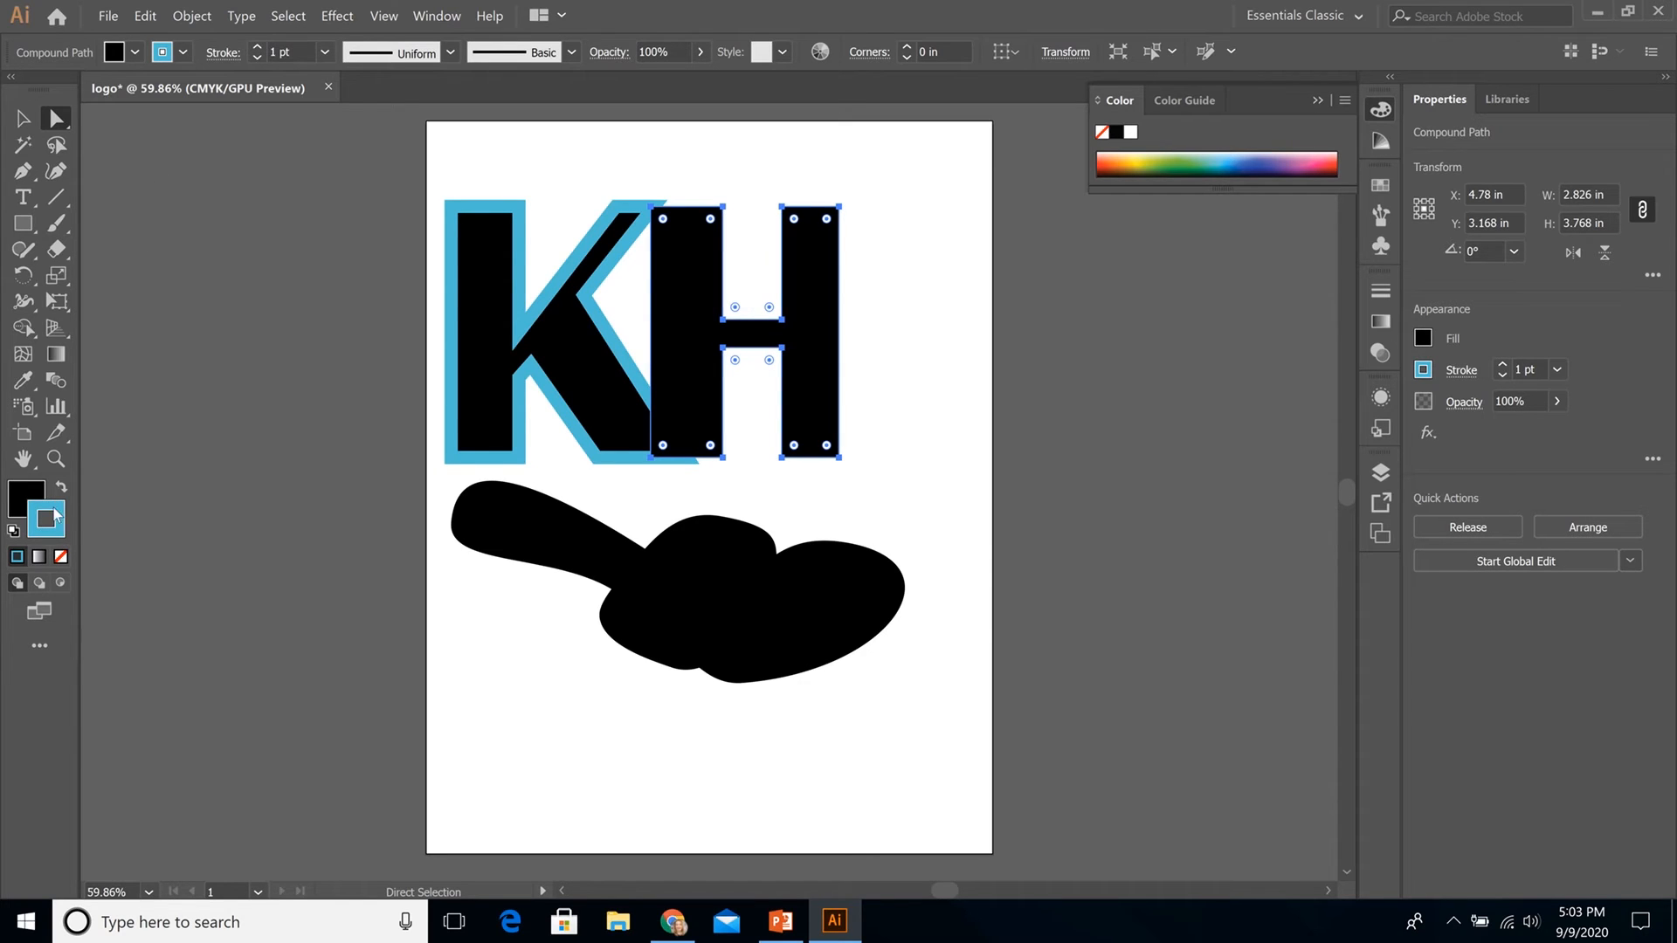
click(914, 402)
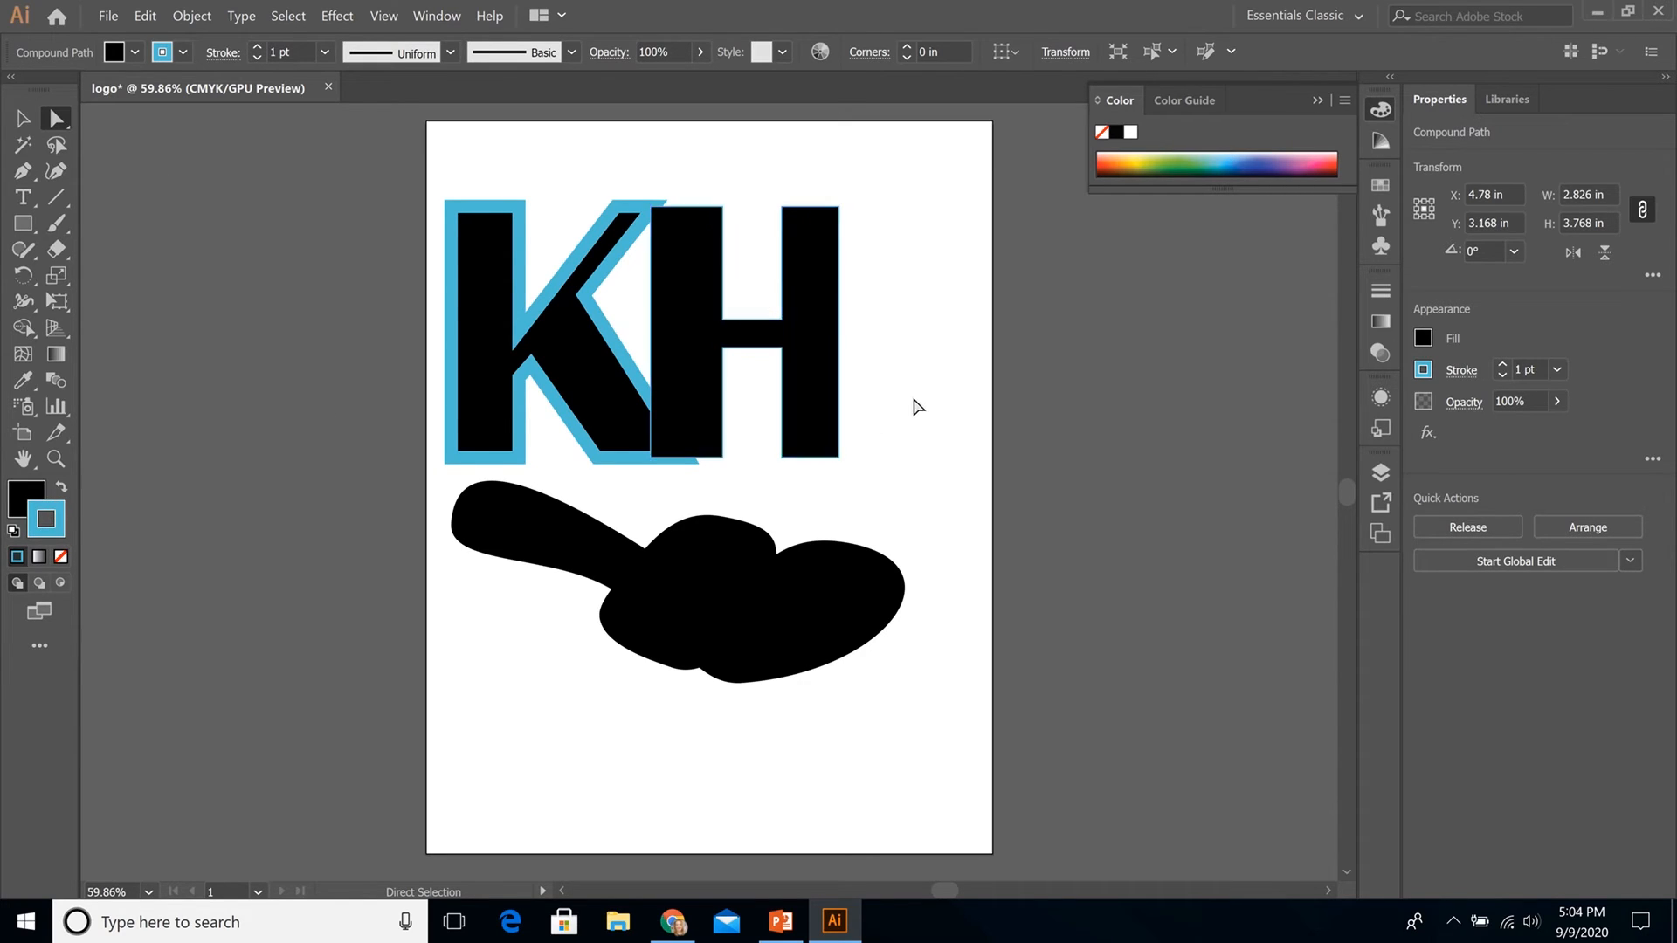
click(664, 332)
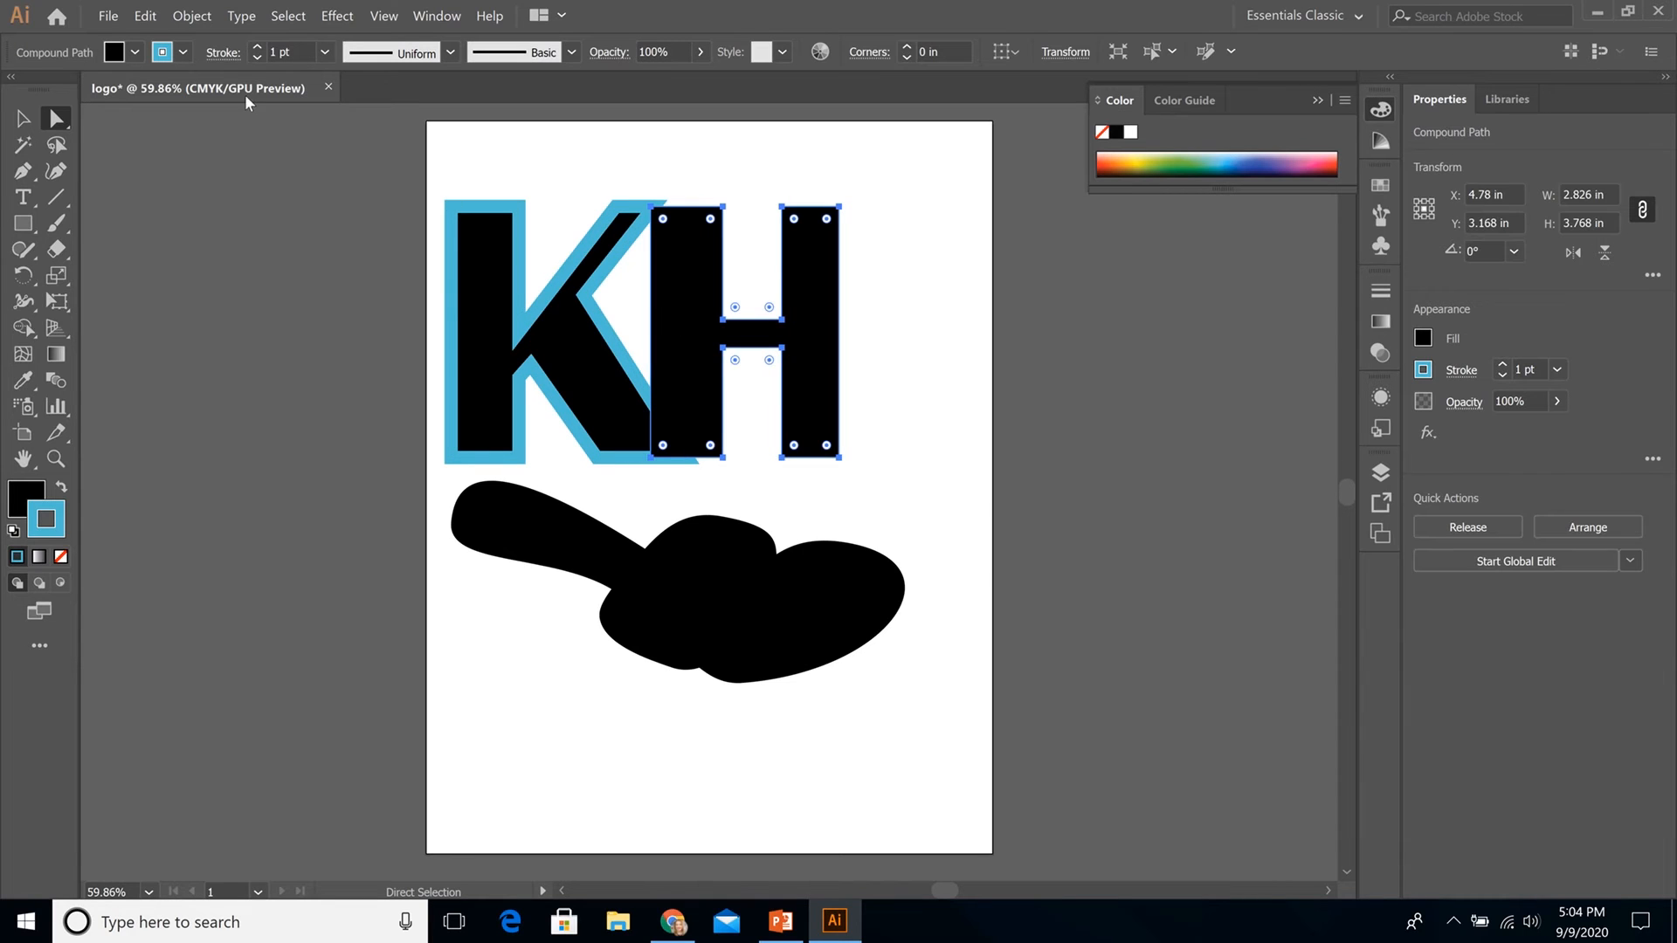
click(260, 49)
click(260, 49)
click(260, 49)
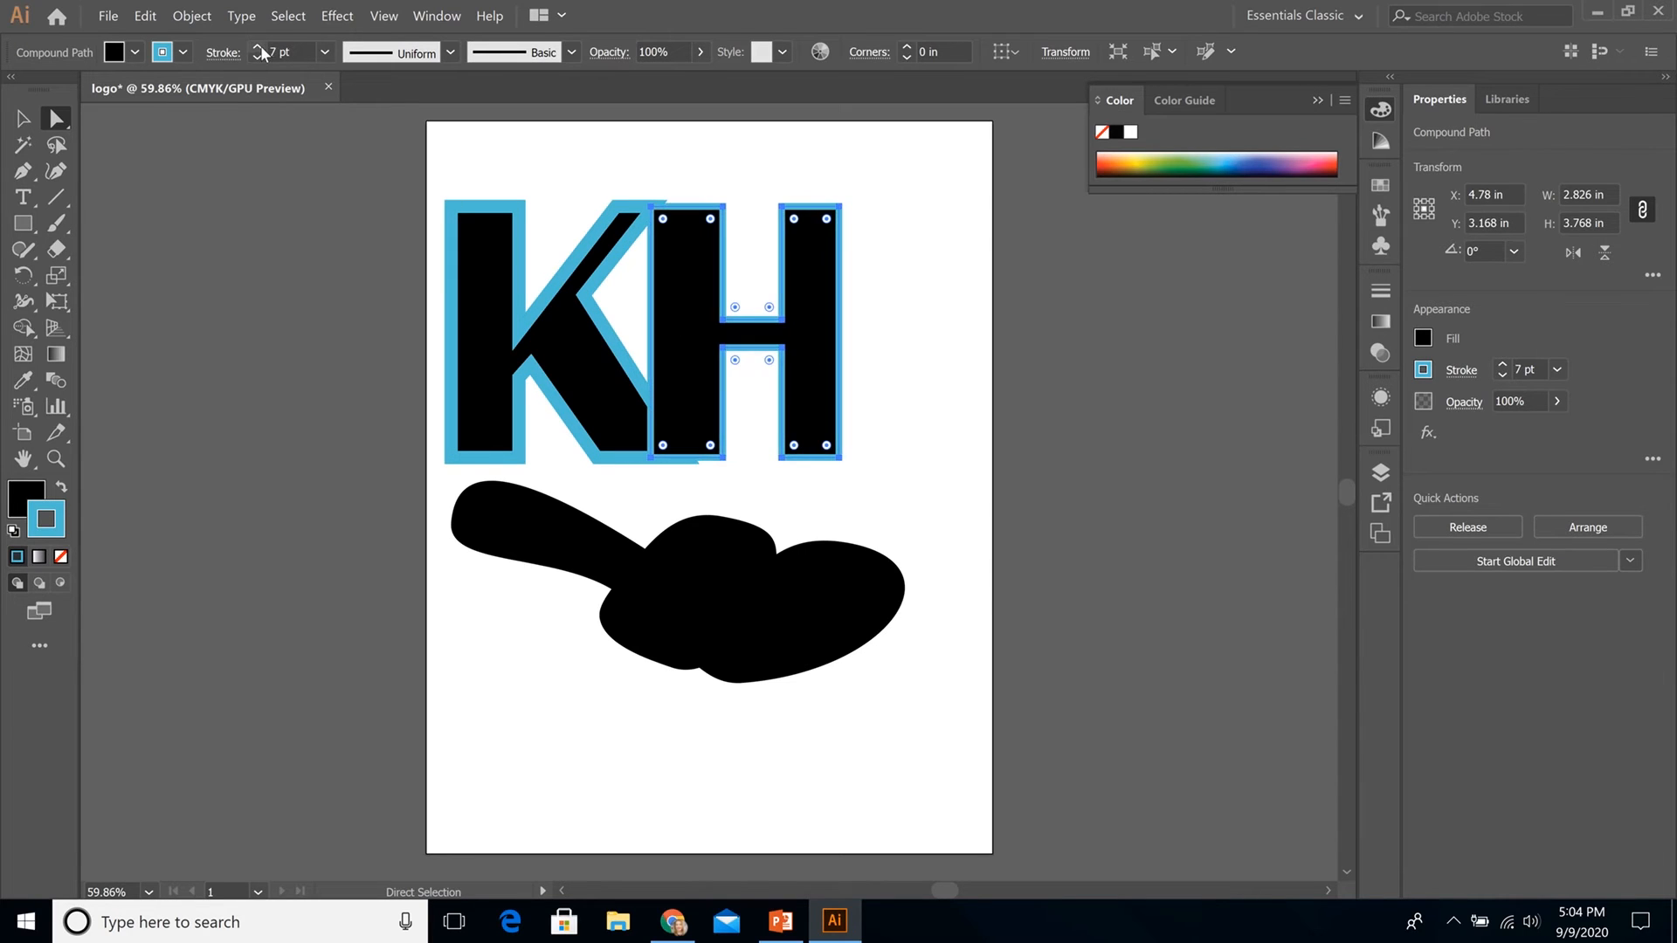
click(260, 49)
click(261, 49)
click(260, 49)
click(260, 49)
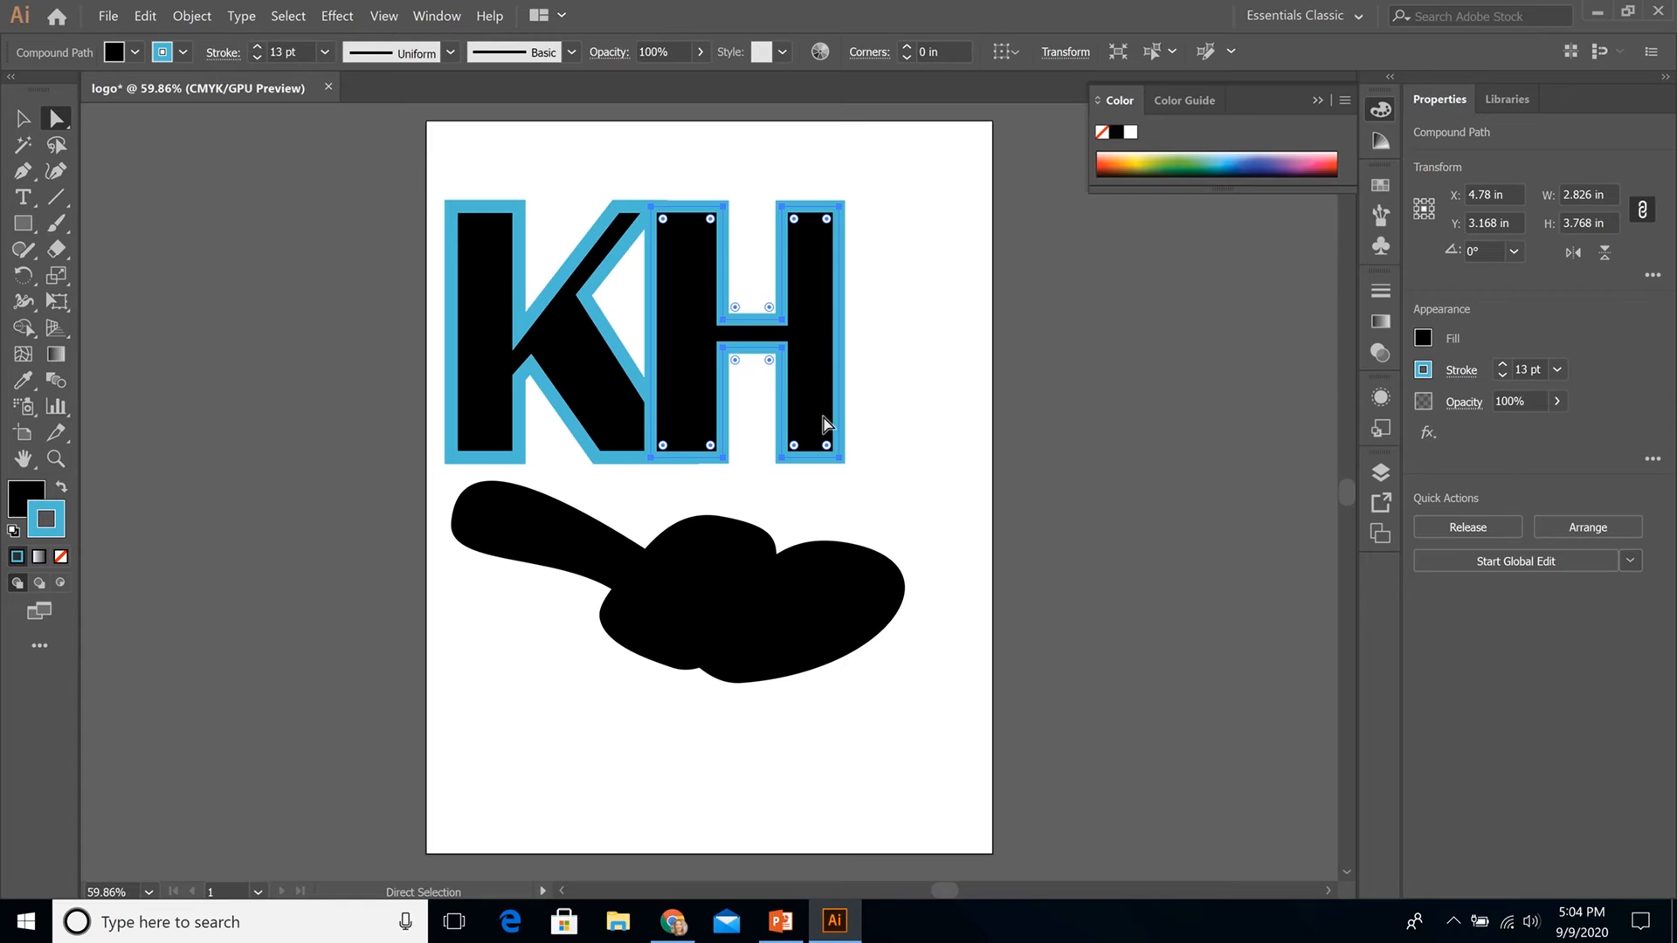
click(922, 480)
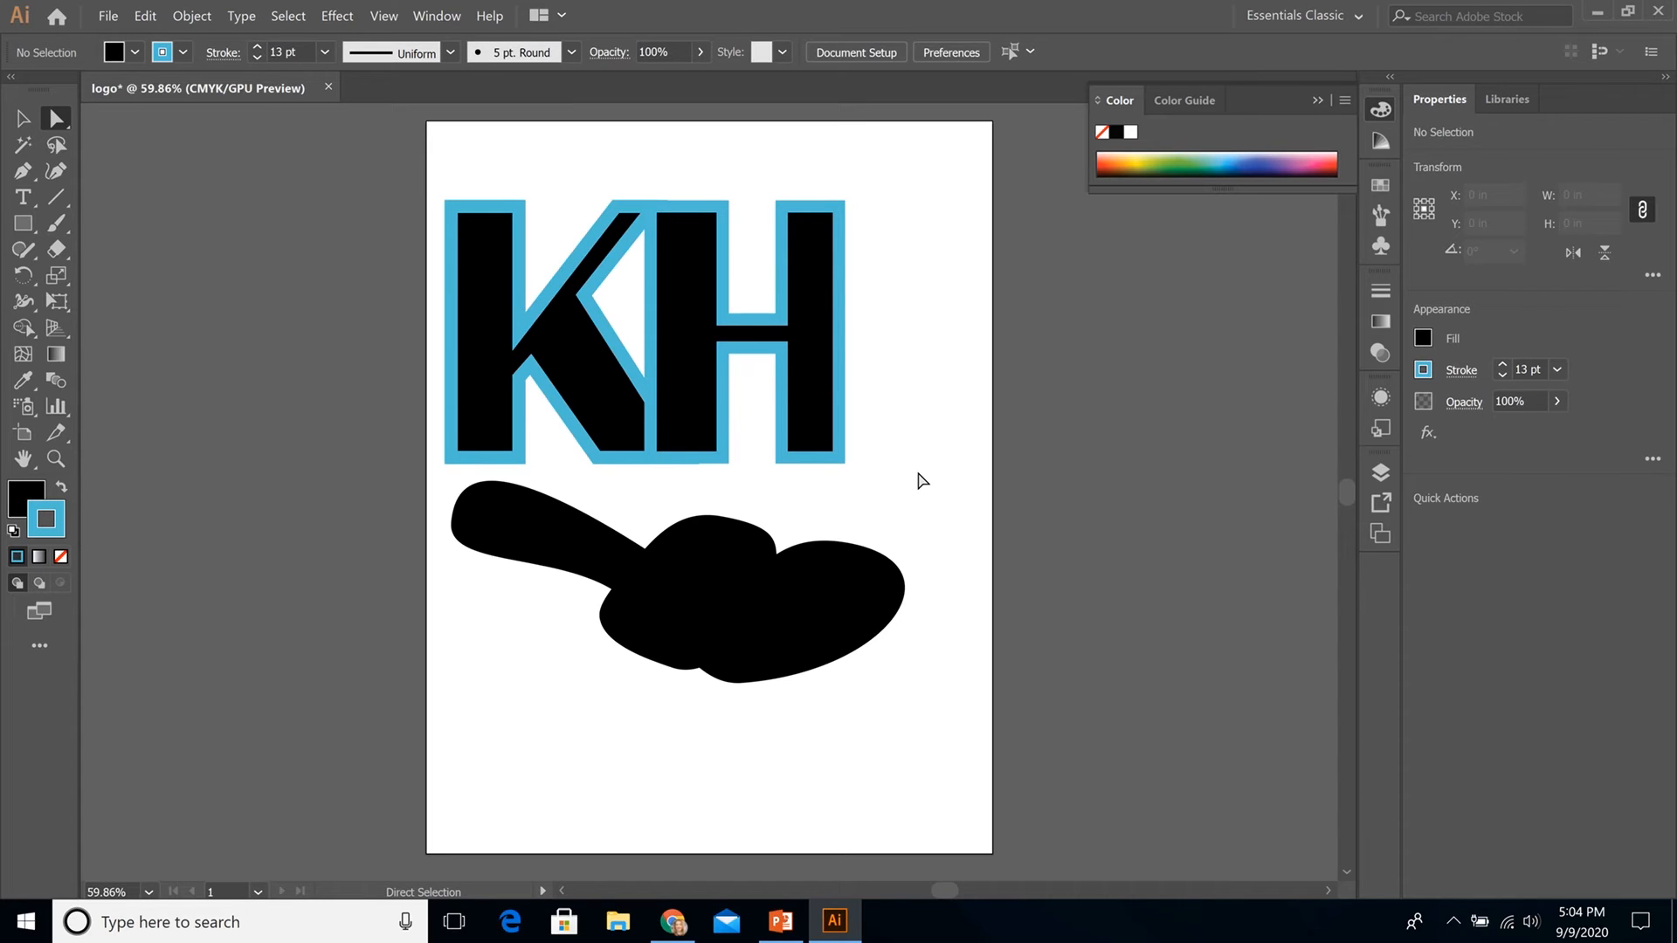
Change the fill of the long curved band beneath the letters to pink
click(732, 587)
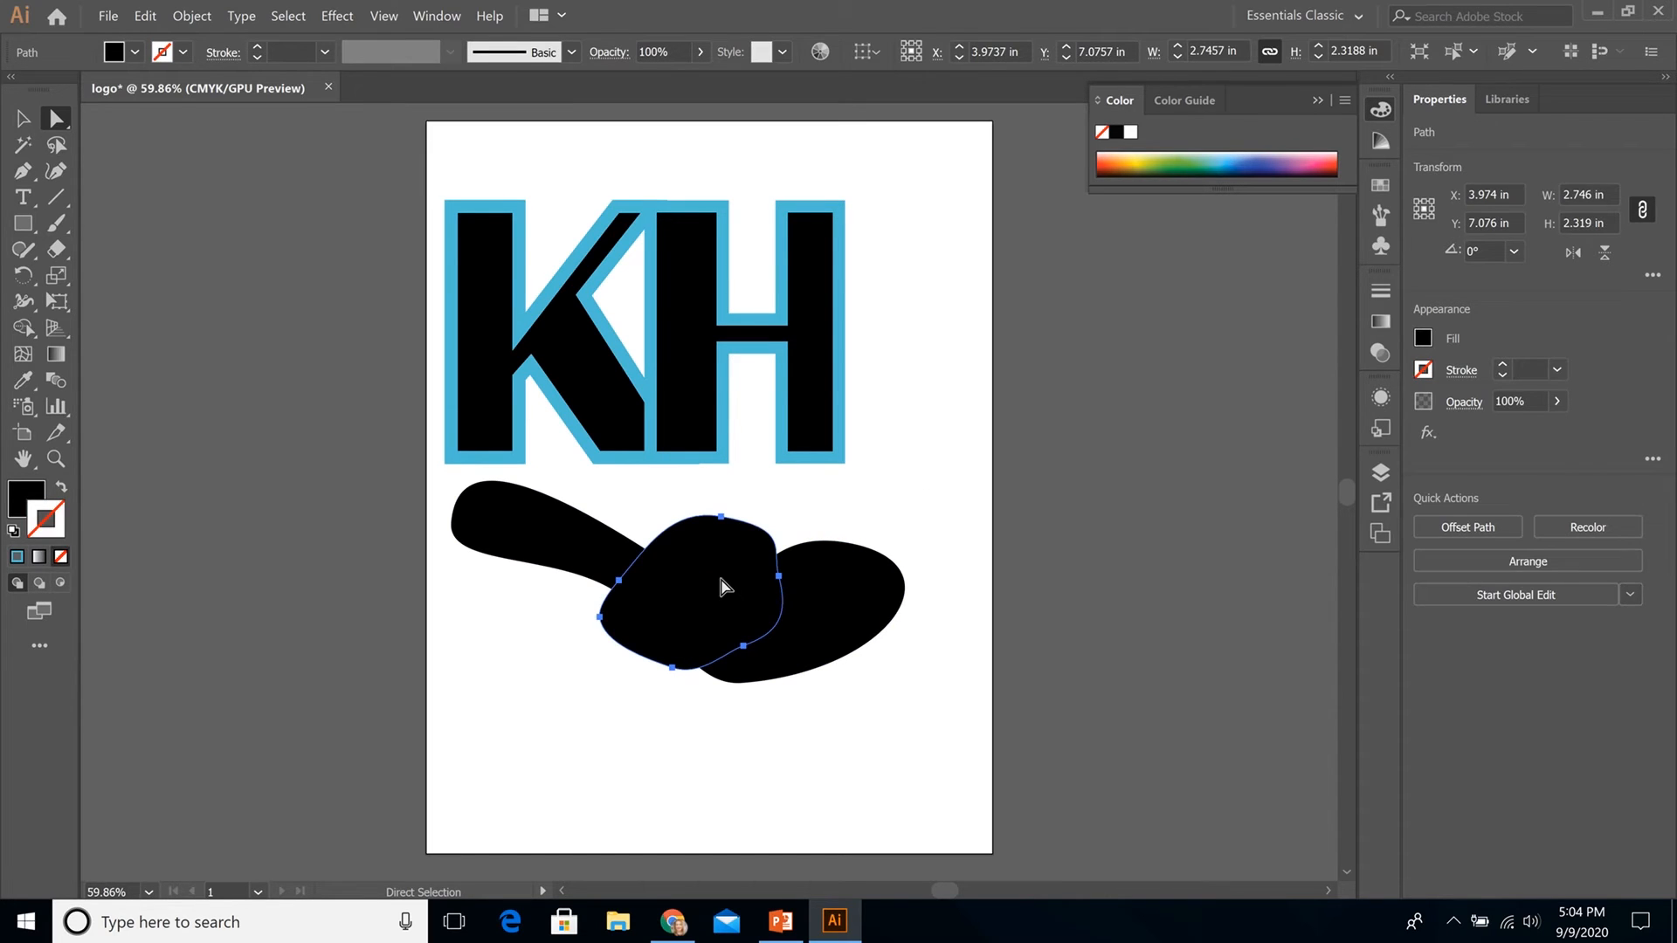
click(550, 548)
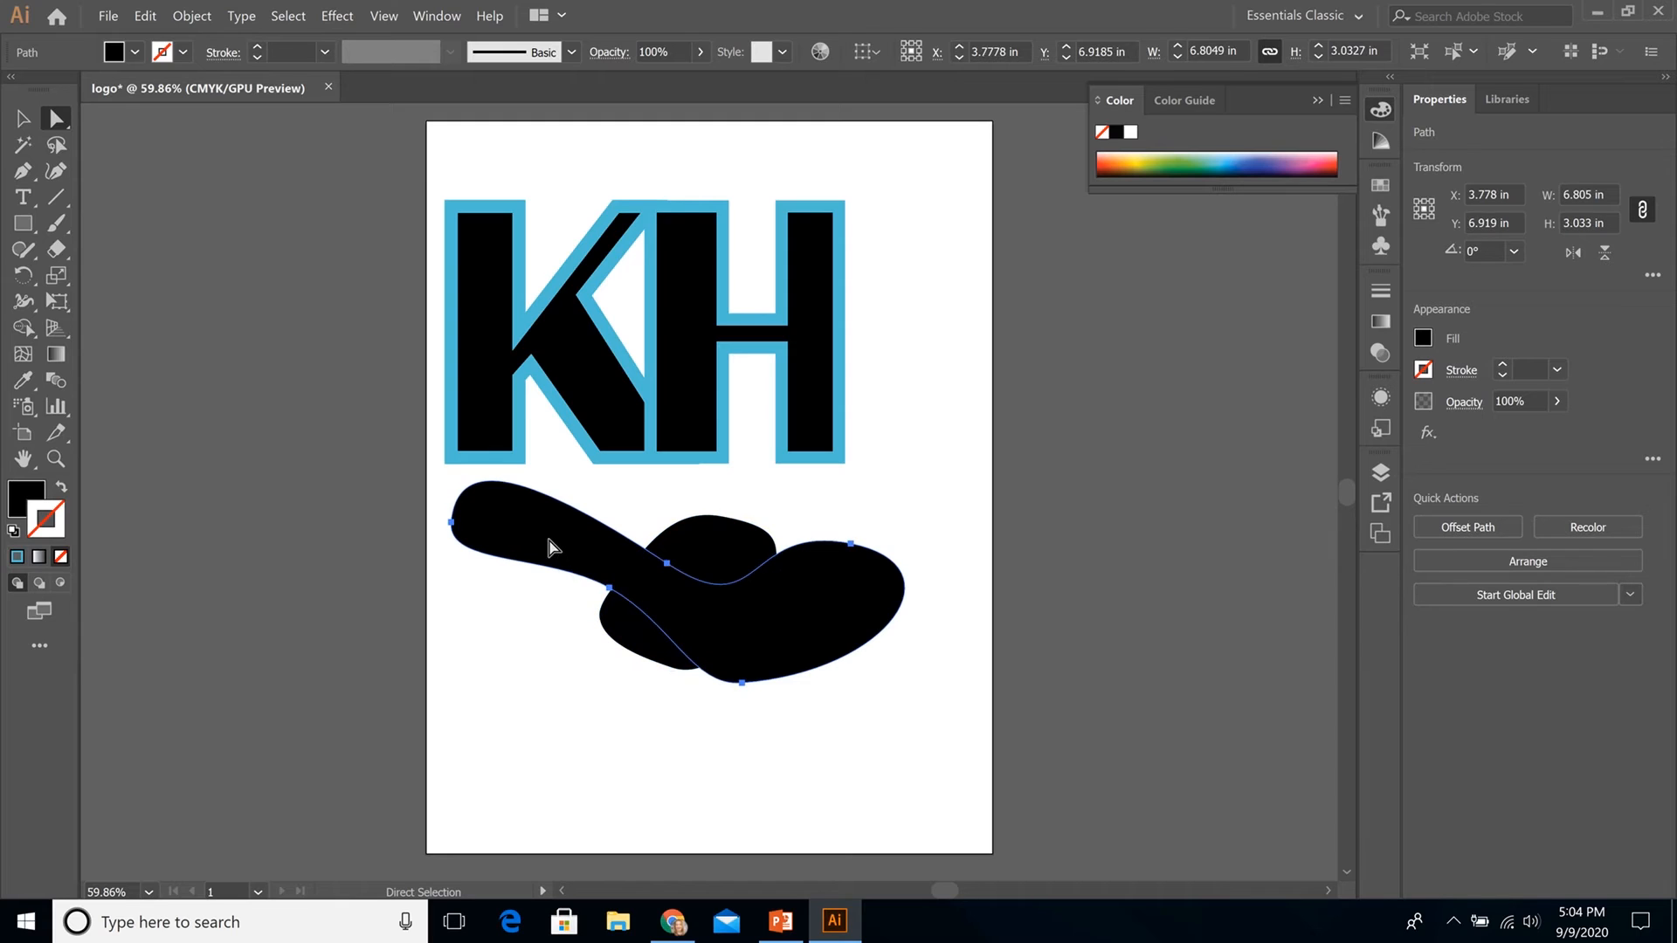
click(26, 498)
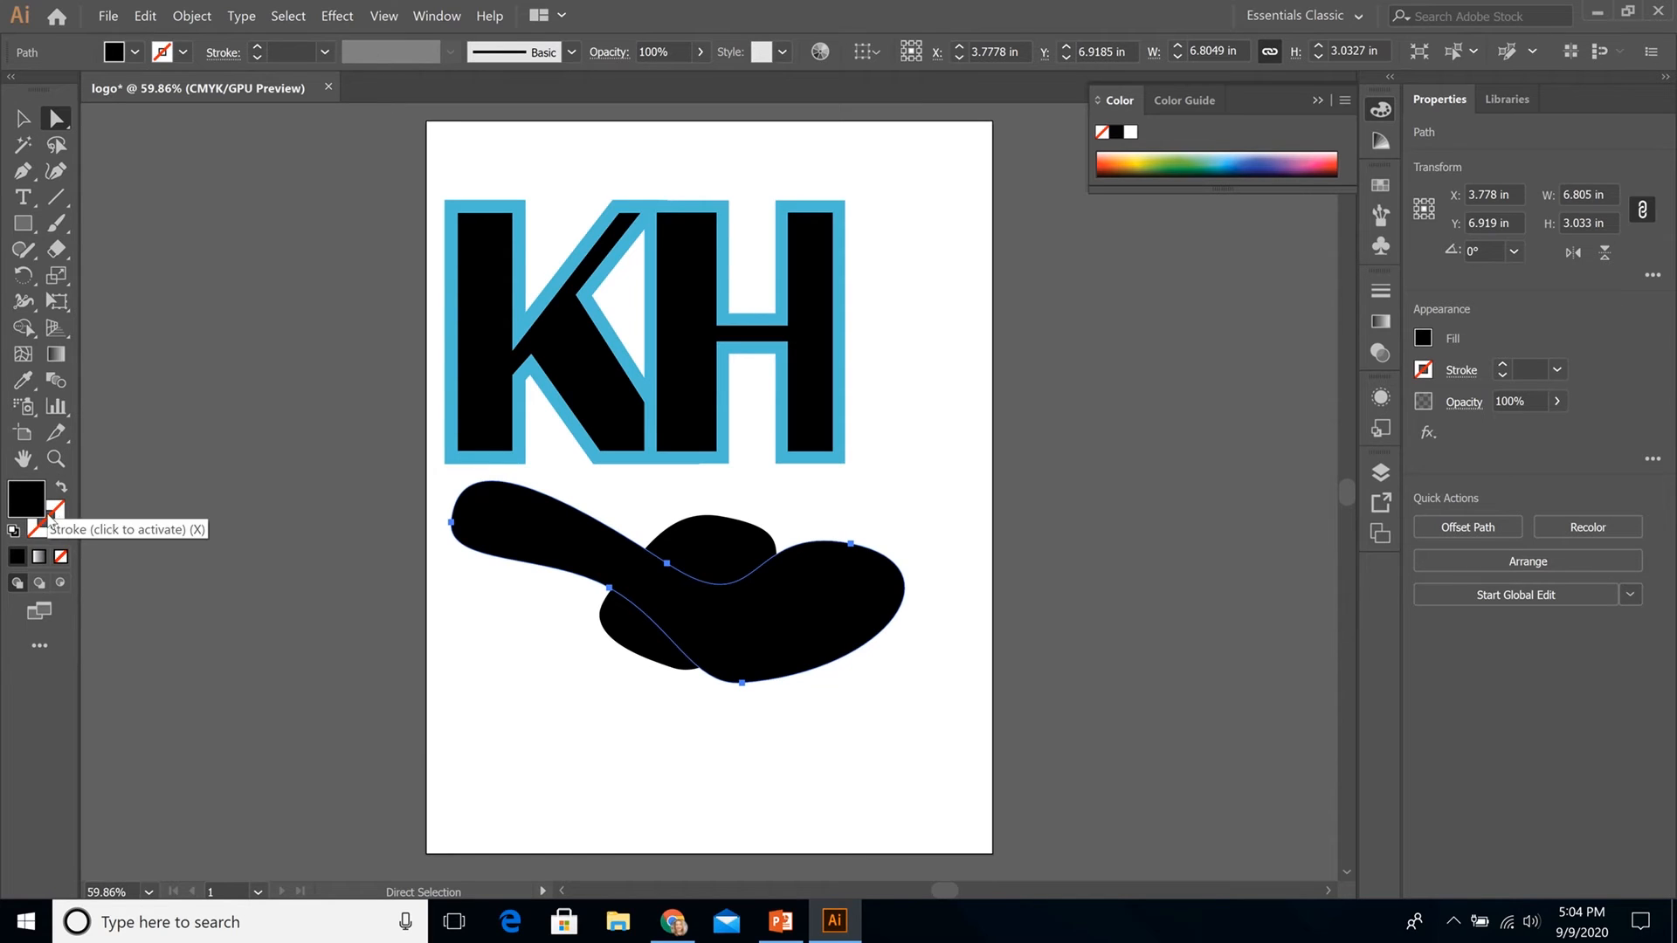
double_click(35, 501)
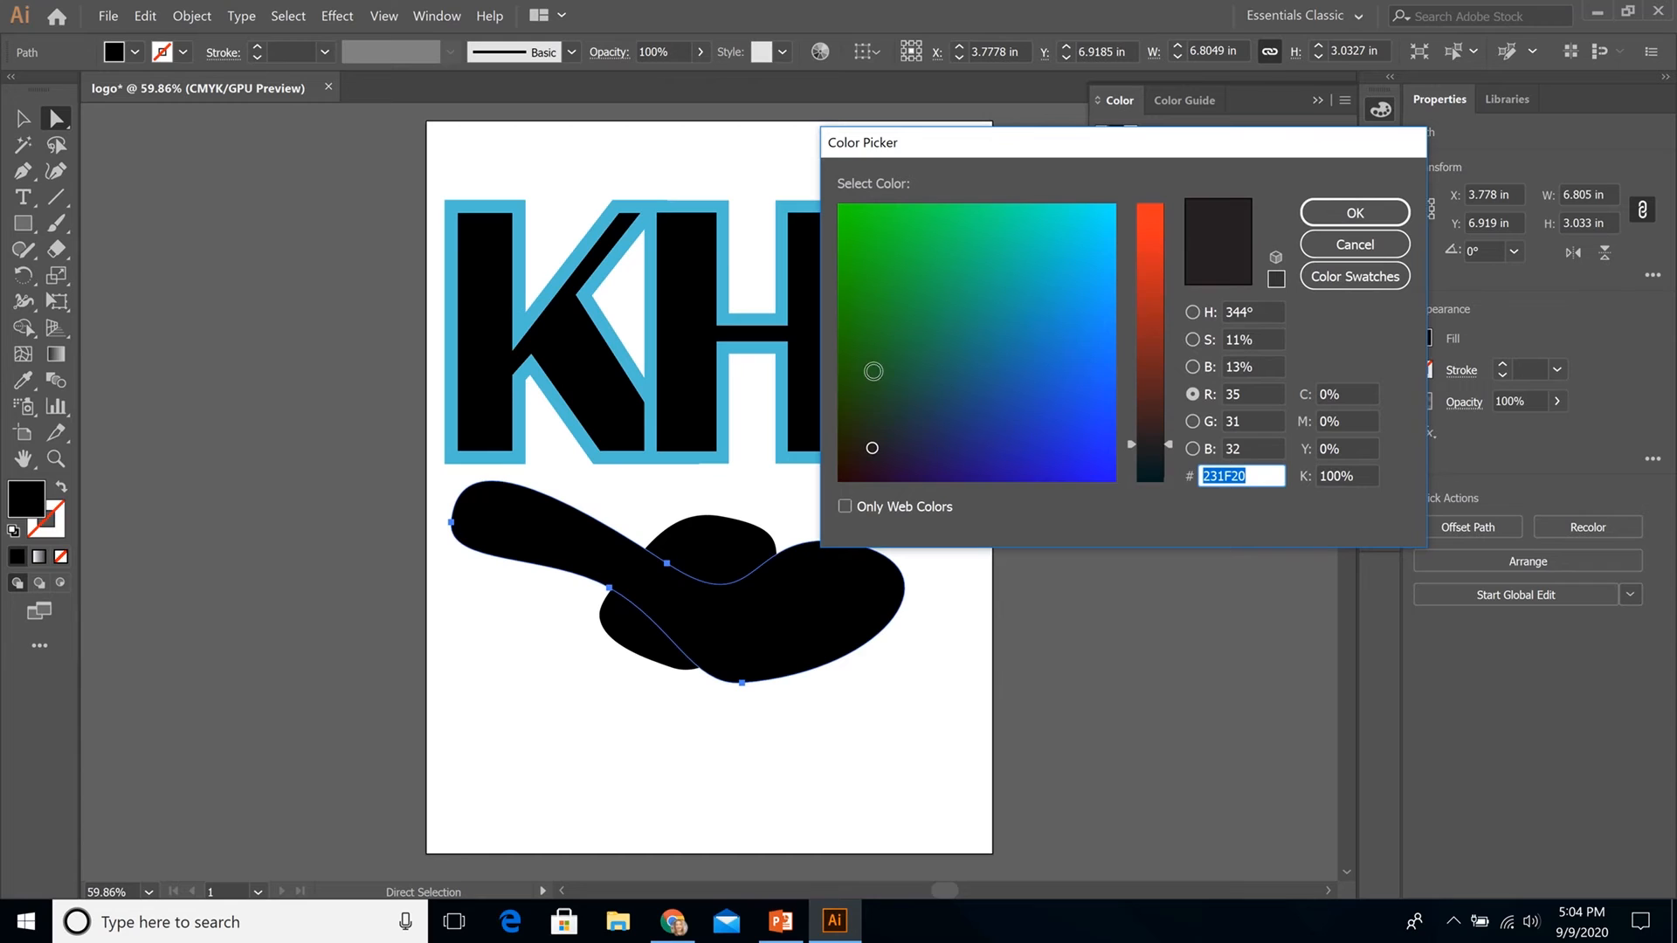
click(1155, 237)
drag(1060, 292, 1034, 328)
click(1337, 212)
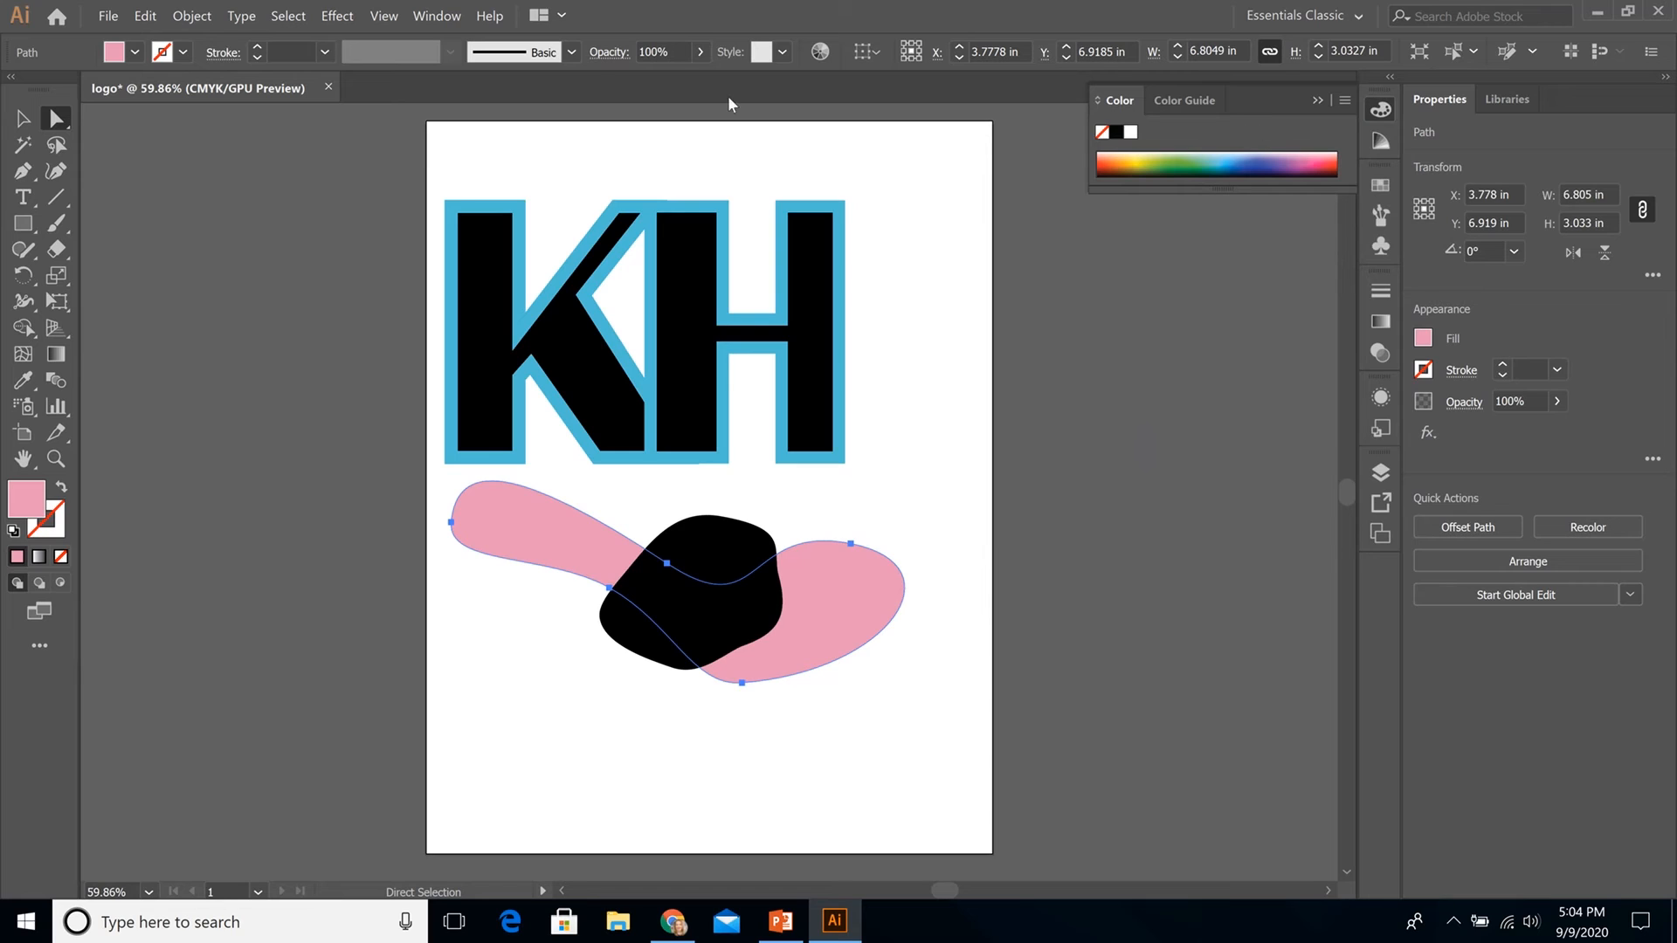
click(184, 54)
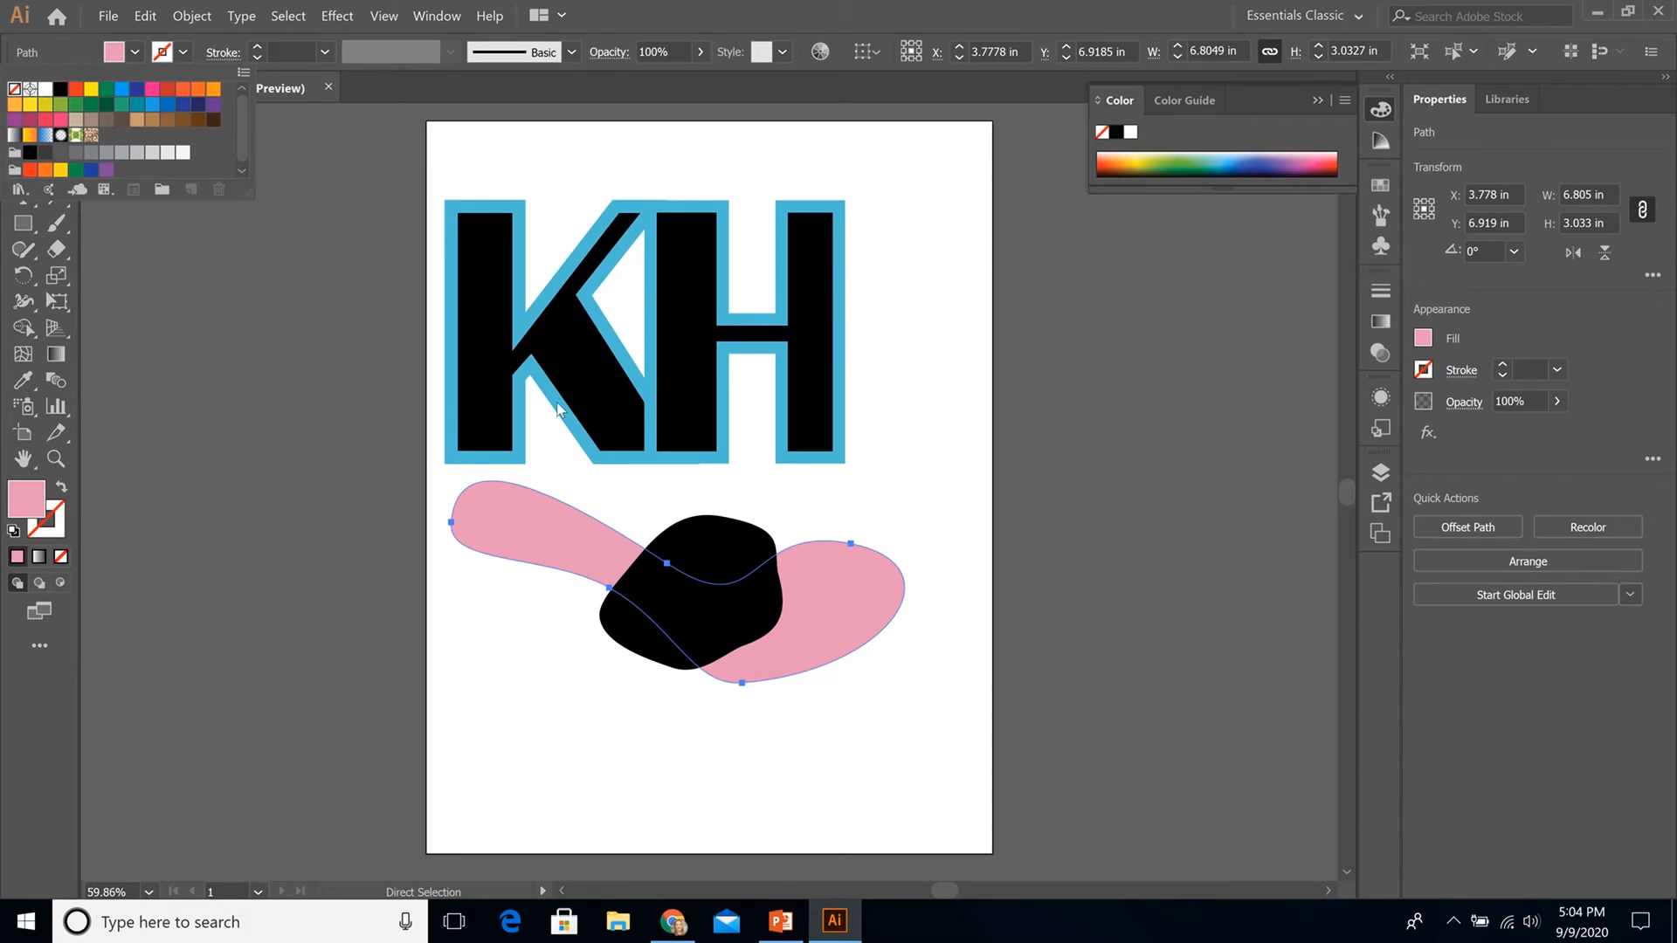
click(909, 467)
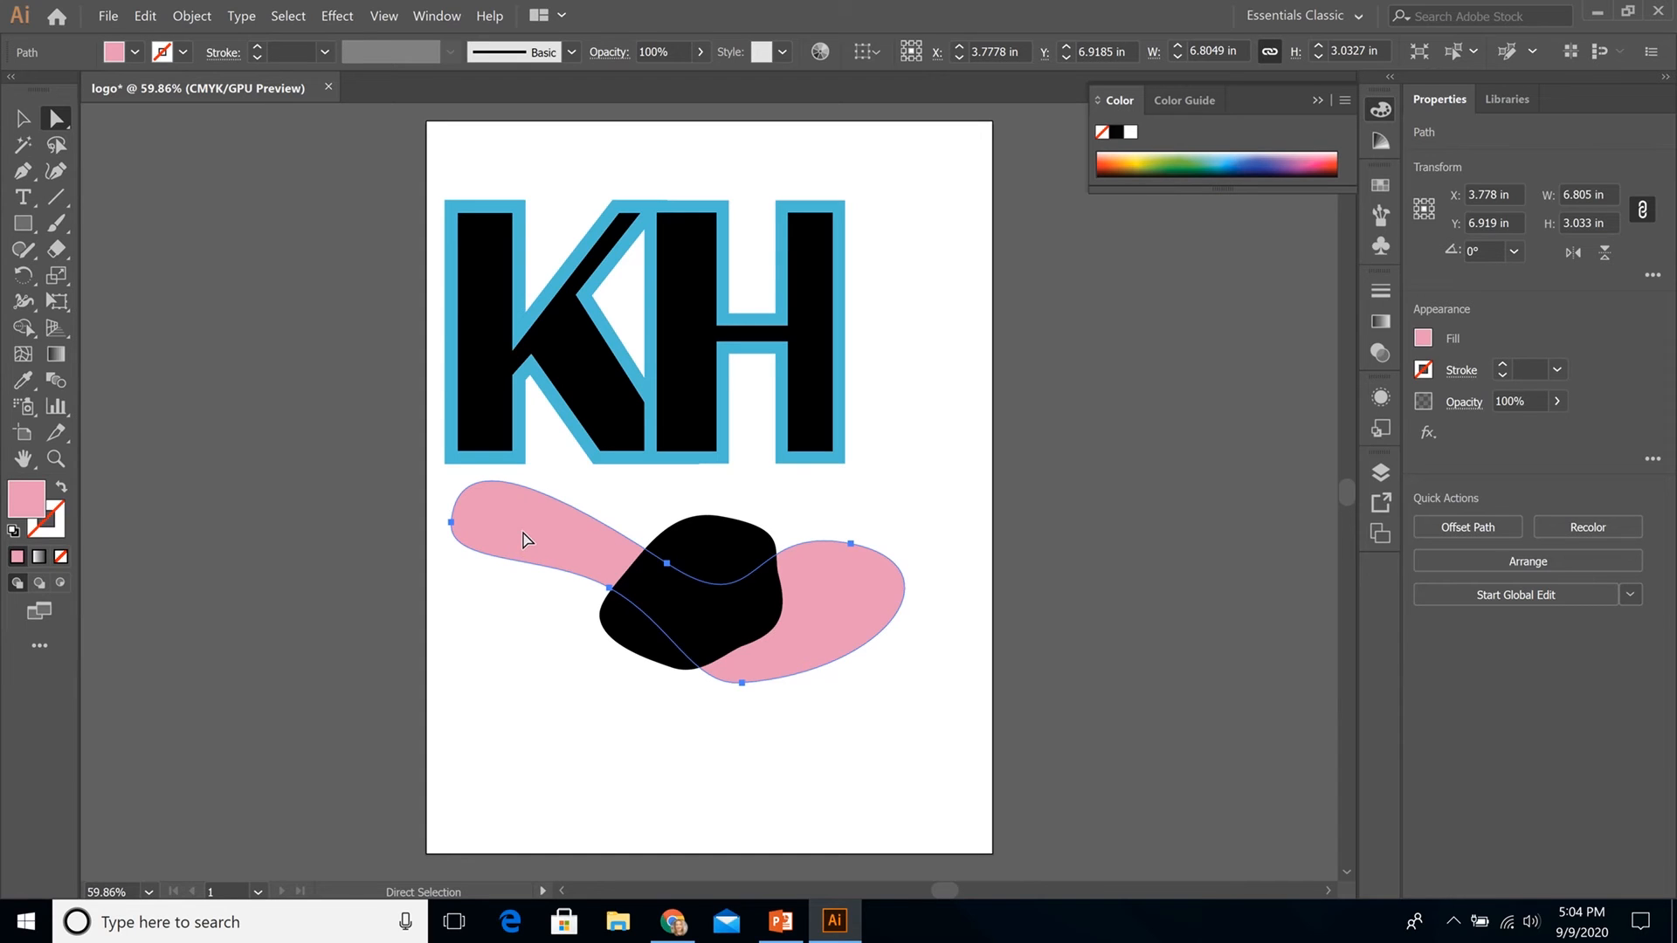
click(136, 52)
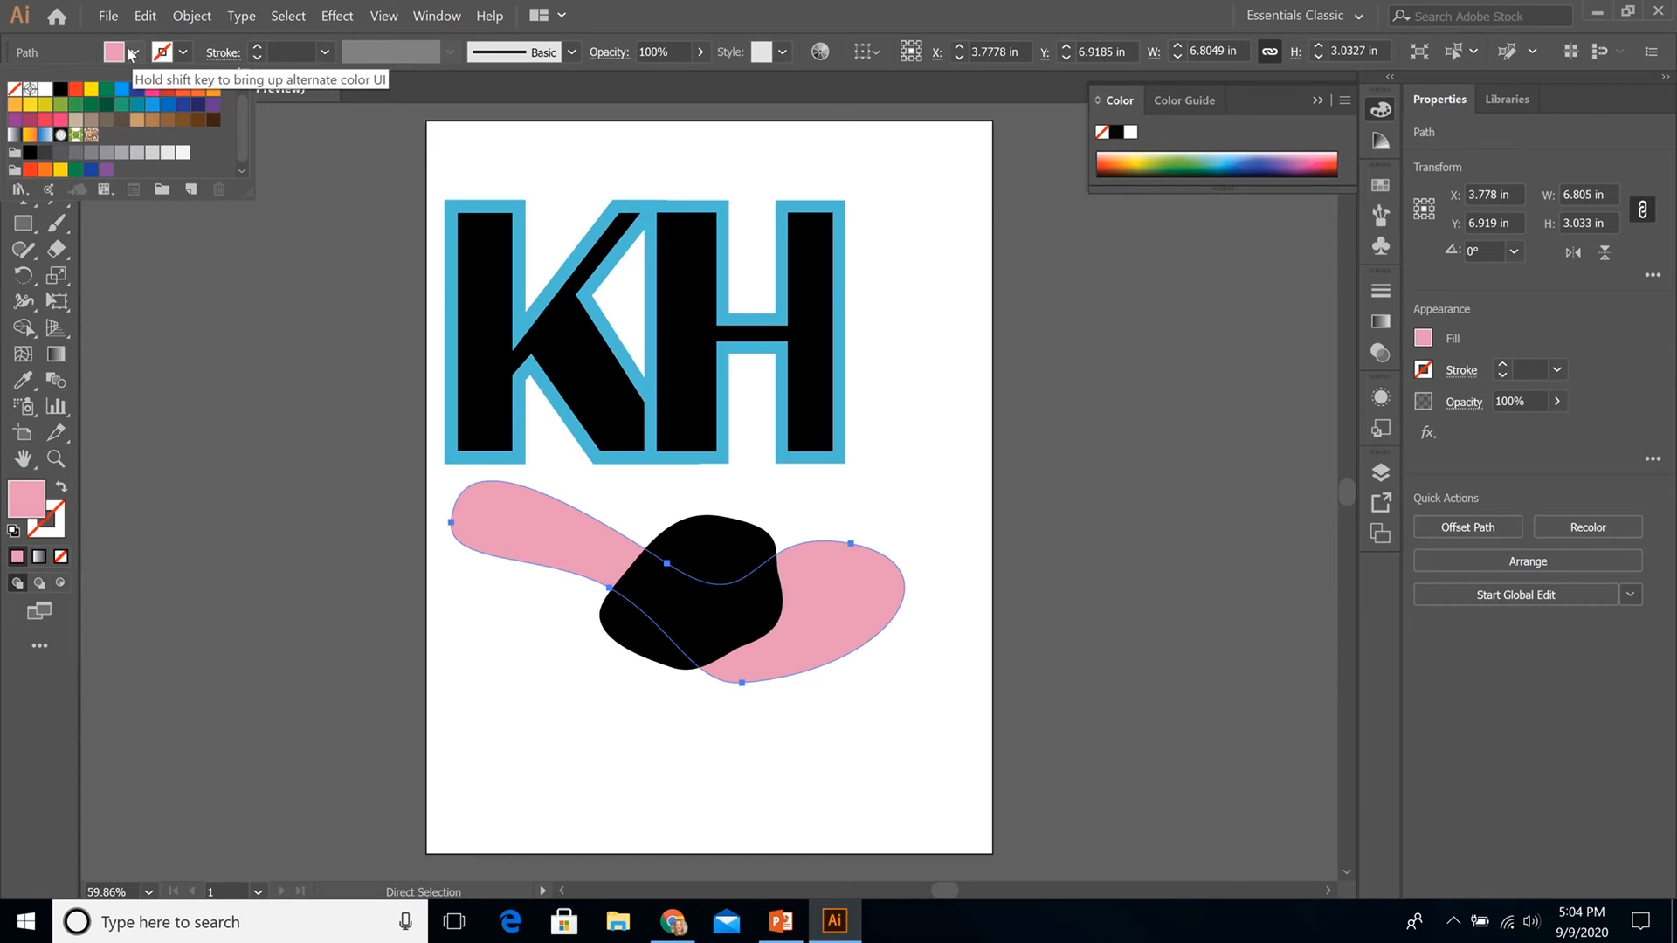
double_click(26, 499)
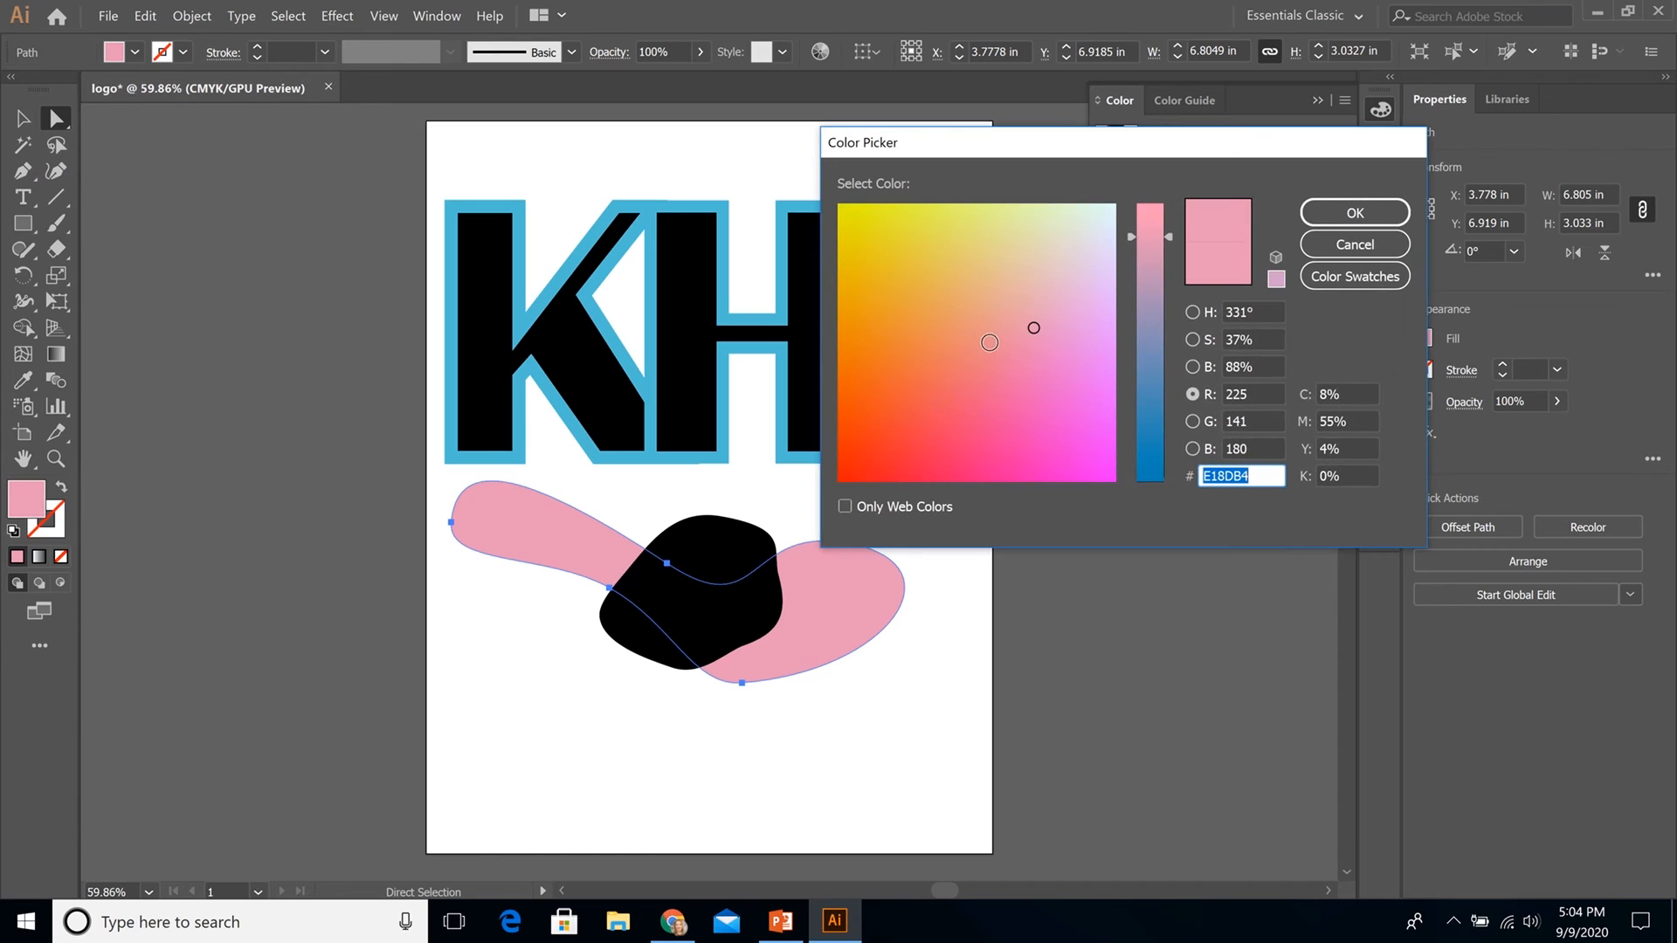
click(1346, 219)
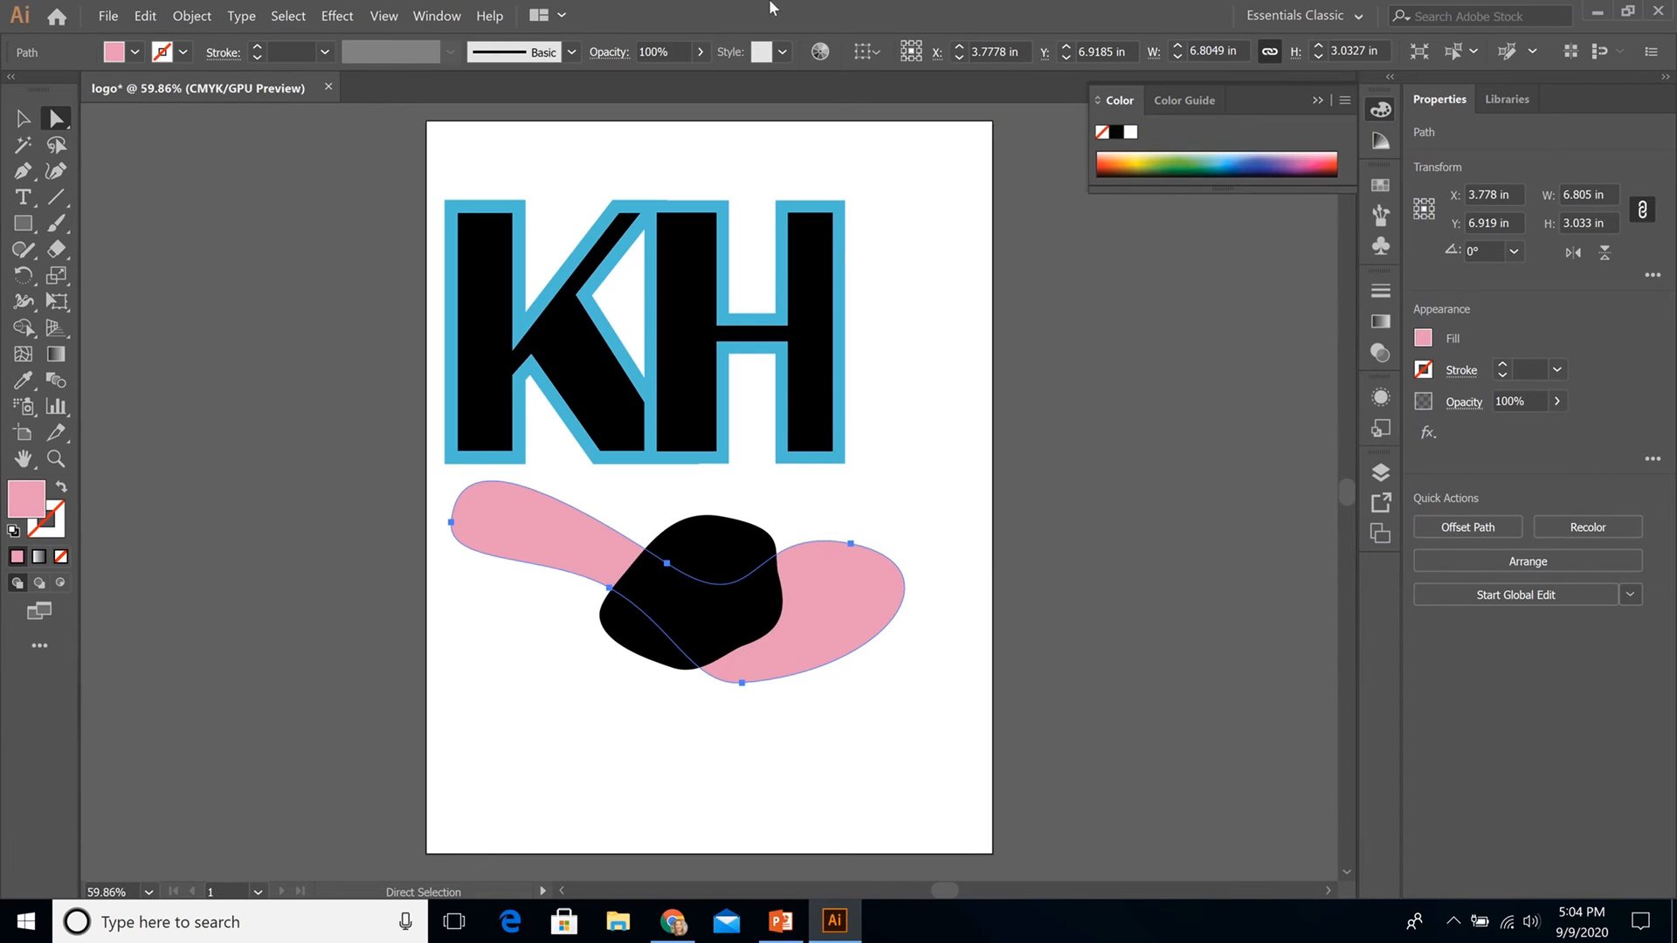
Save the curved band's pink fill as a global CMYK process-color swatch named C=8 M=55 Y=4 K=0
click(136, 53)
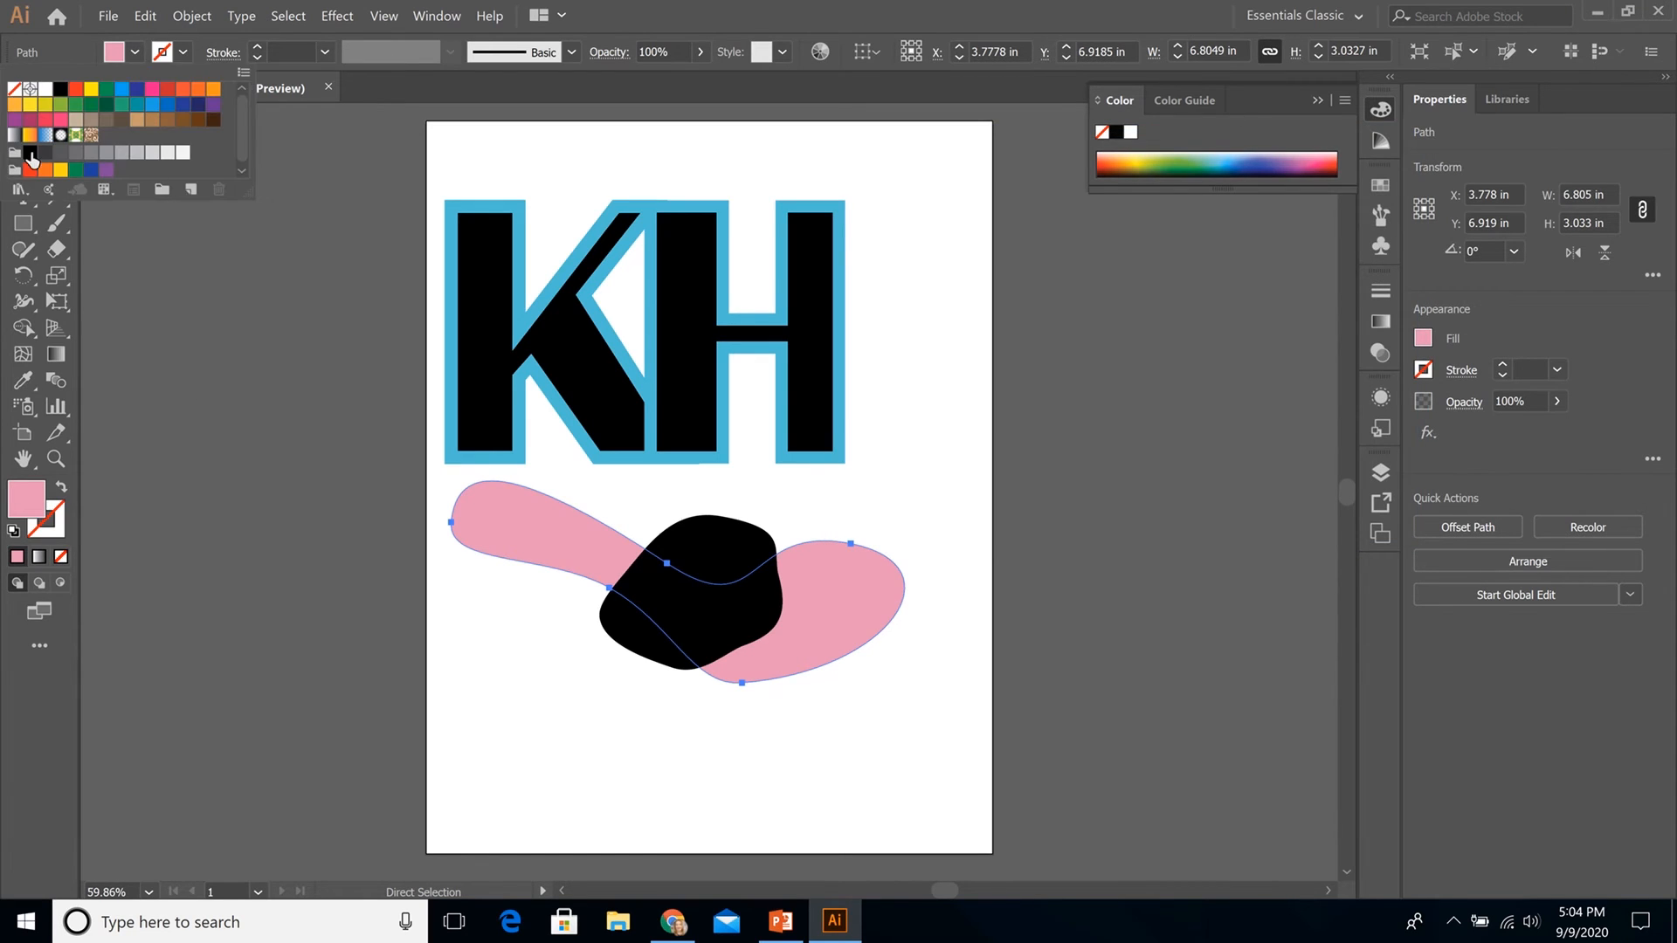
click(192, 189)
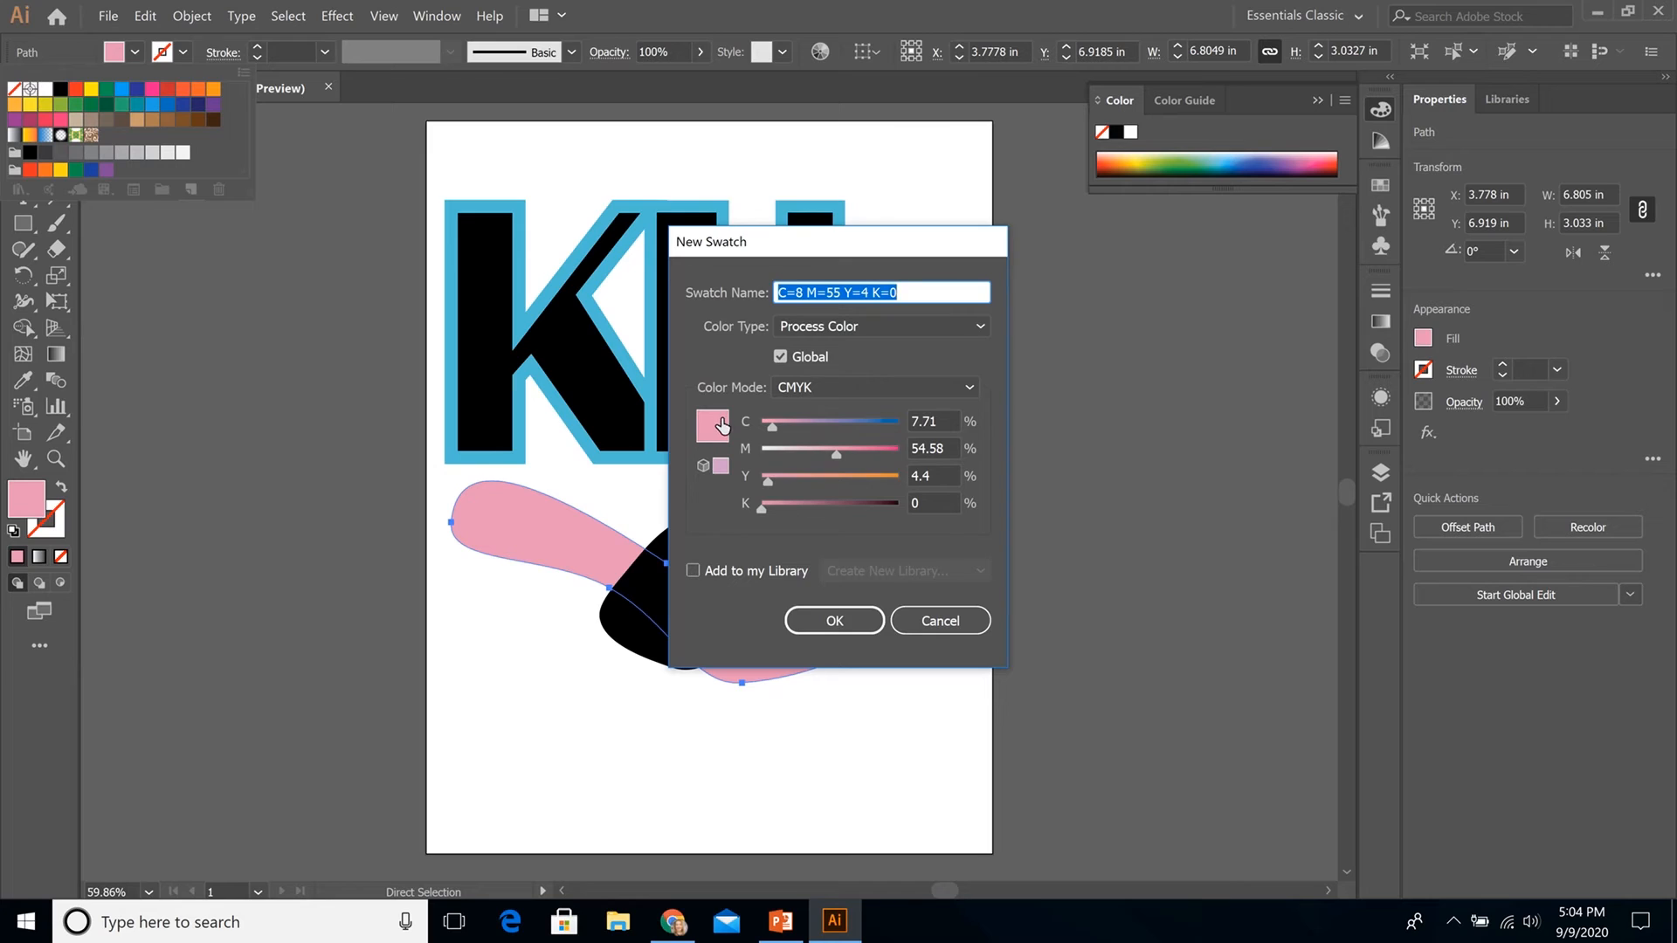
click(832, 619)
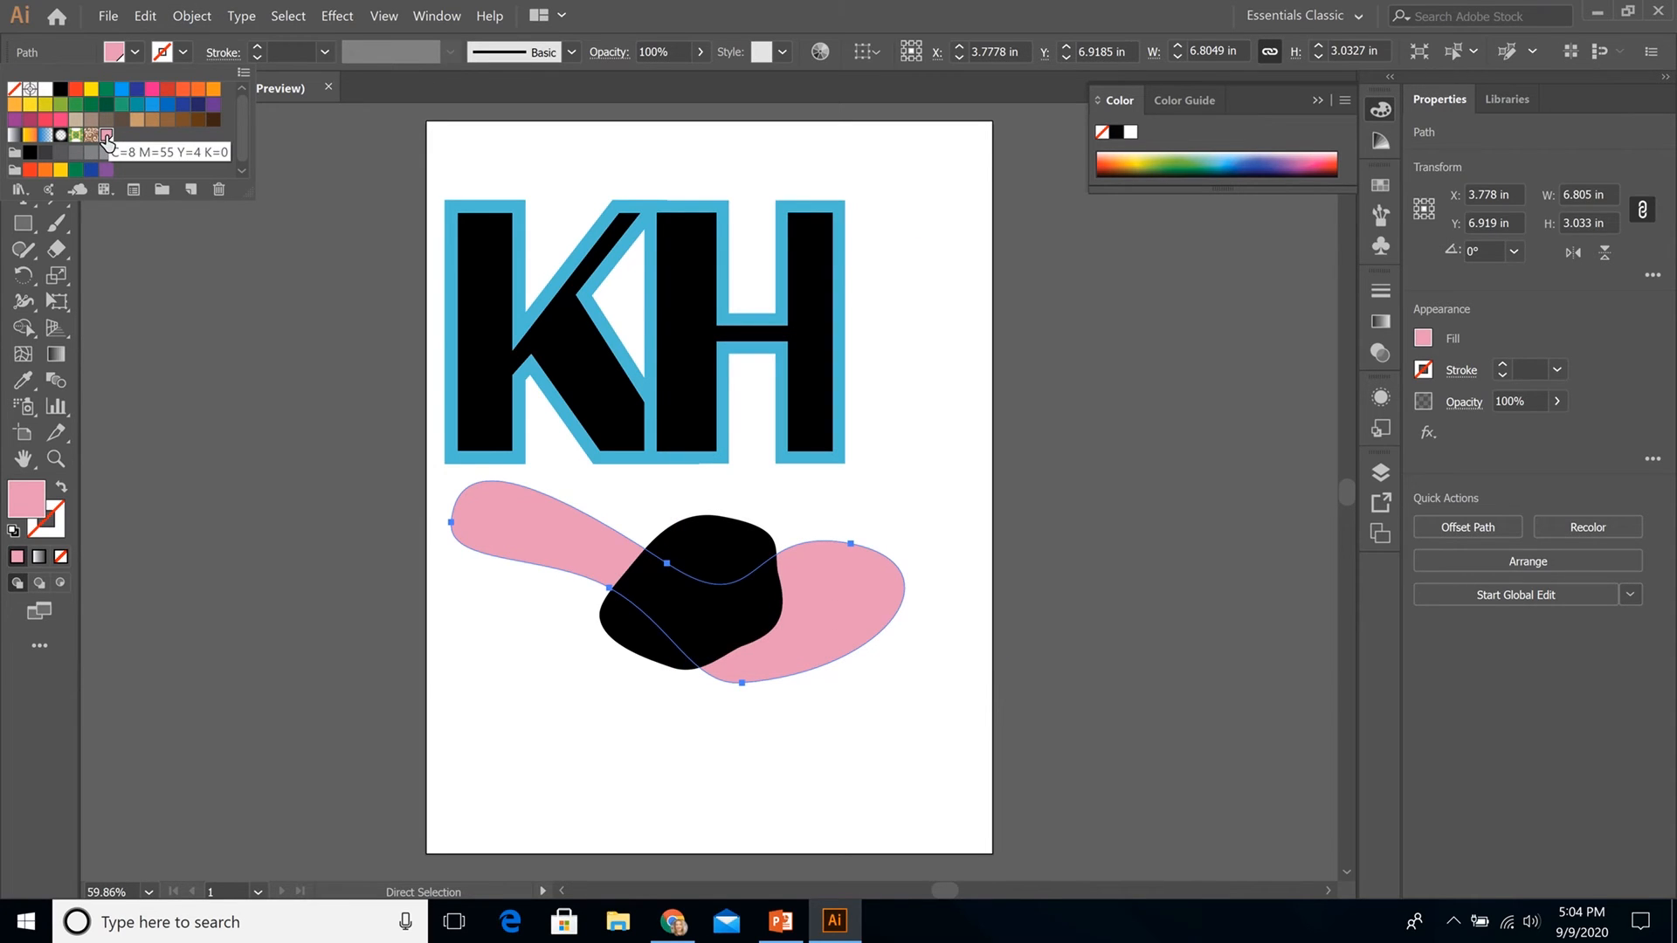
click(485, 272)
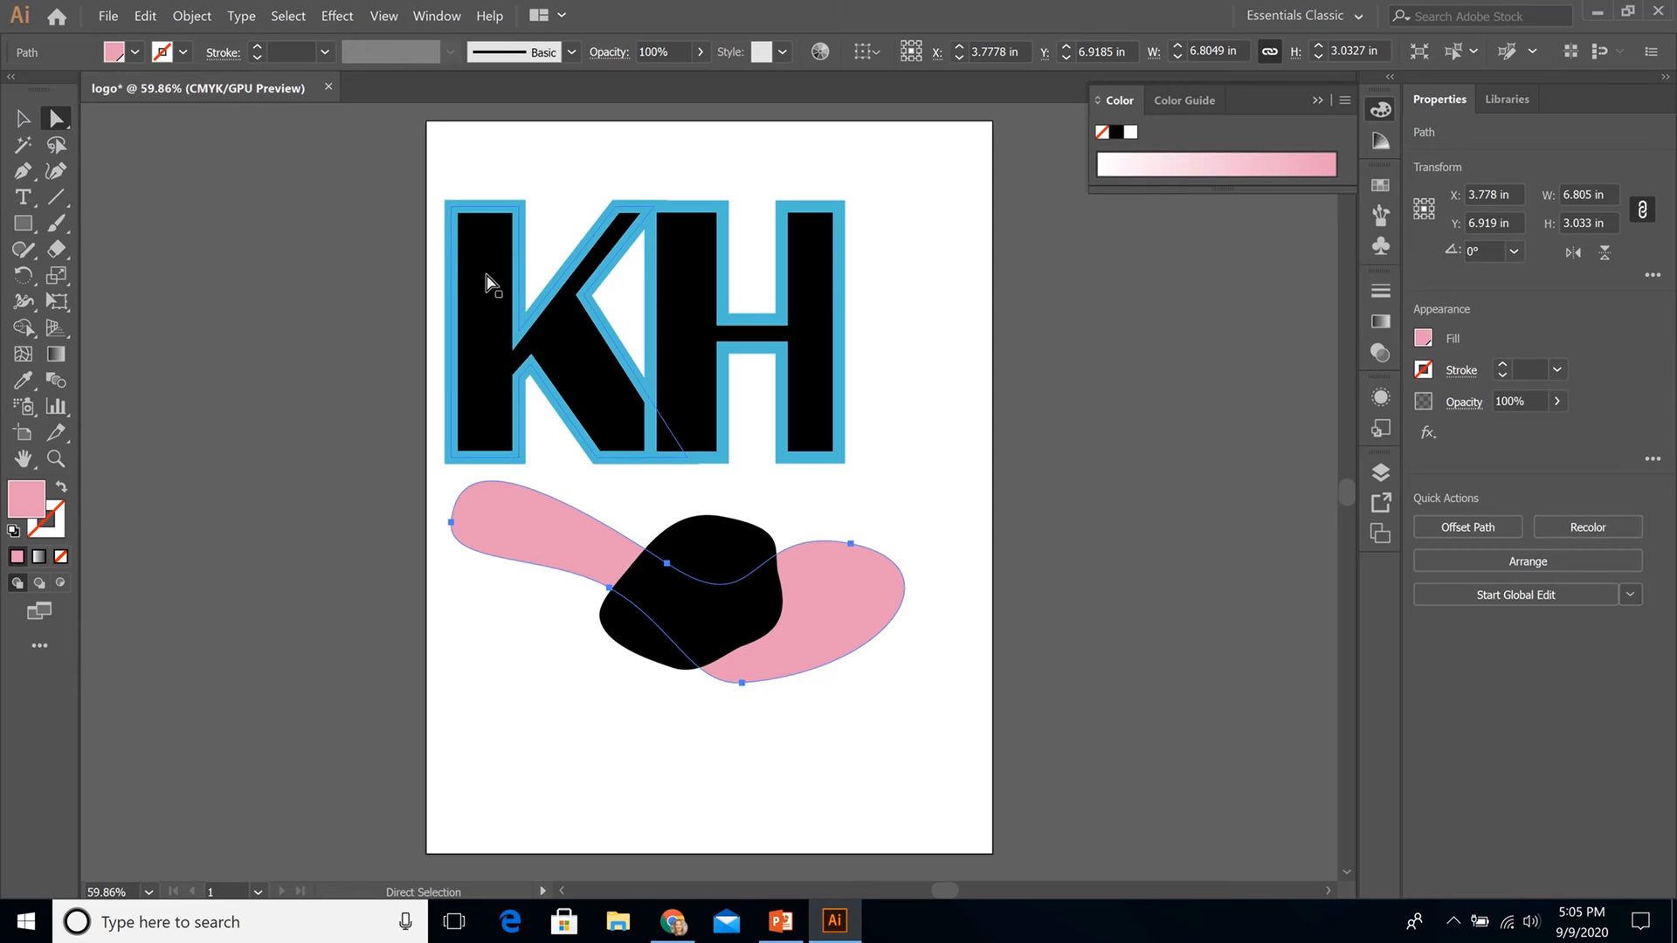
Fill the letter K with the saved pink swatch
click(489, 305)
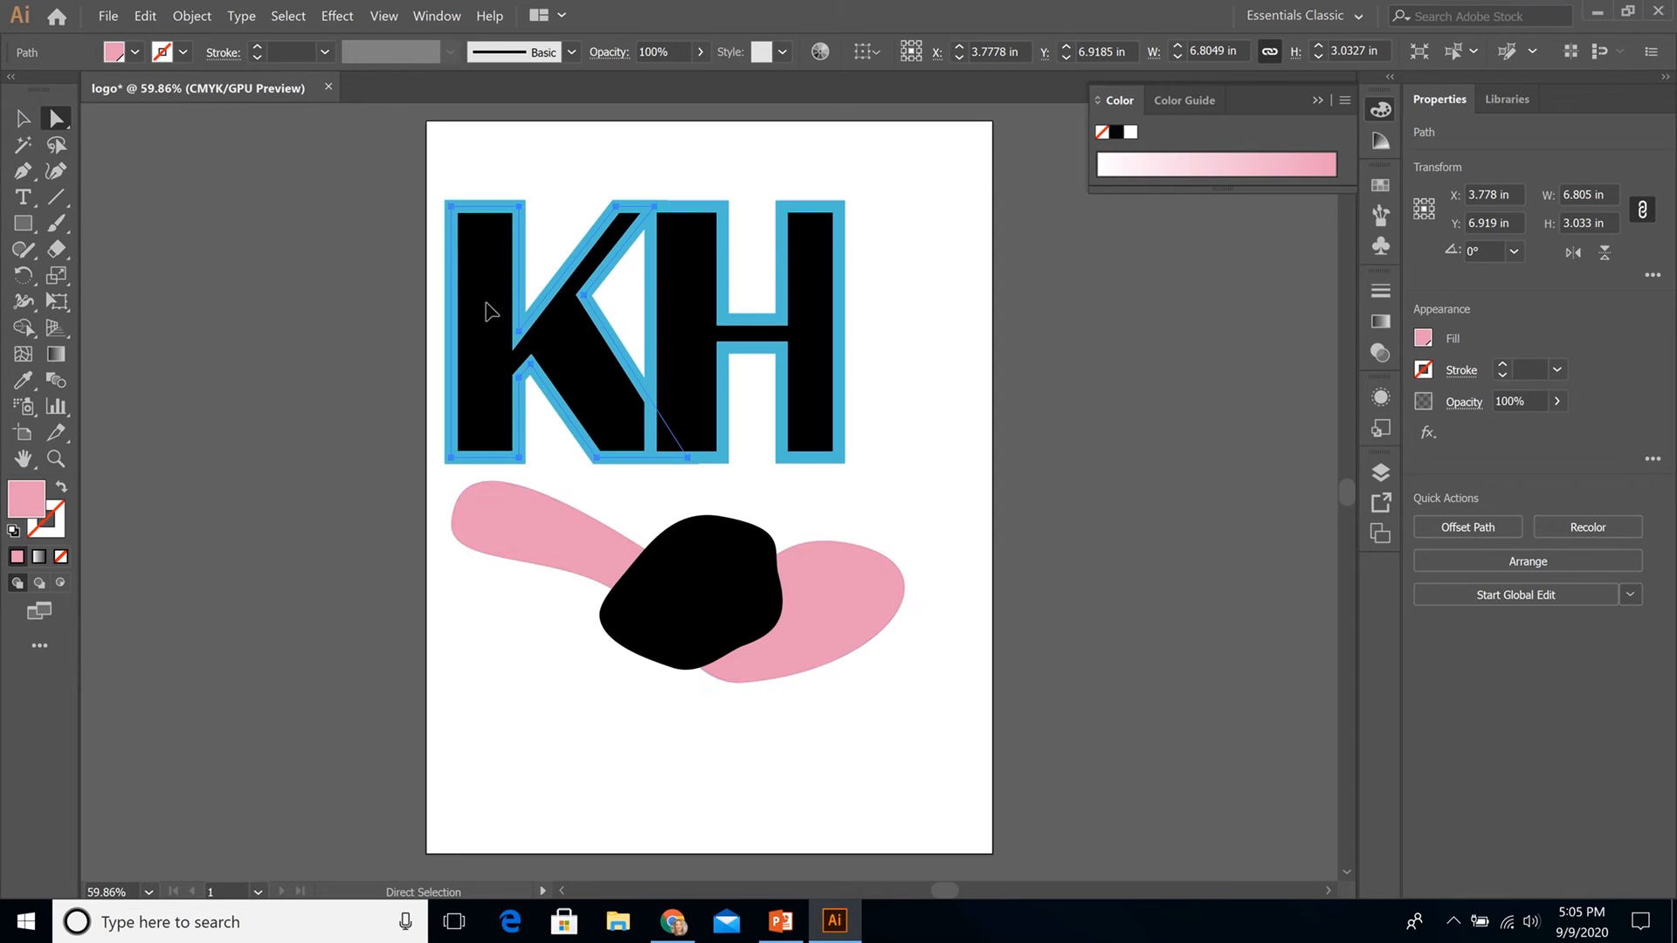
click(135, 52)
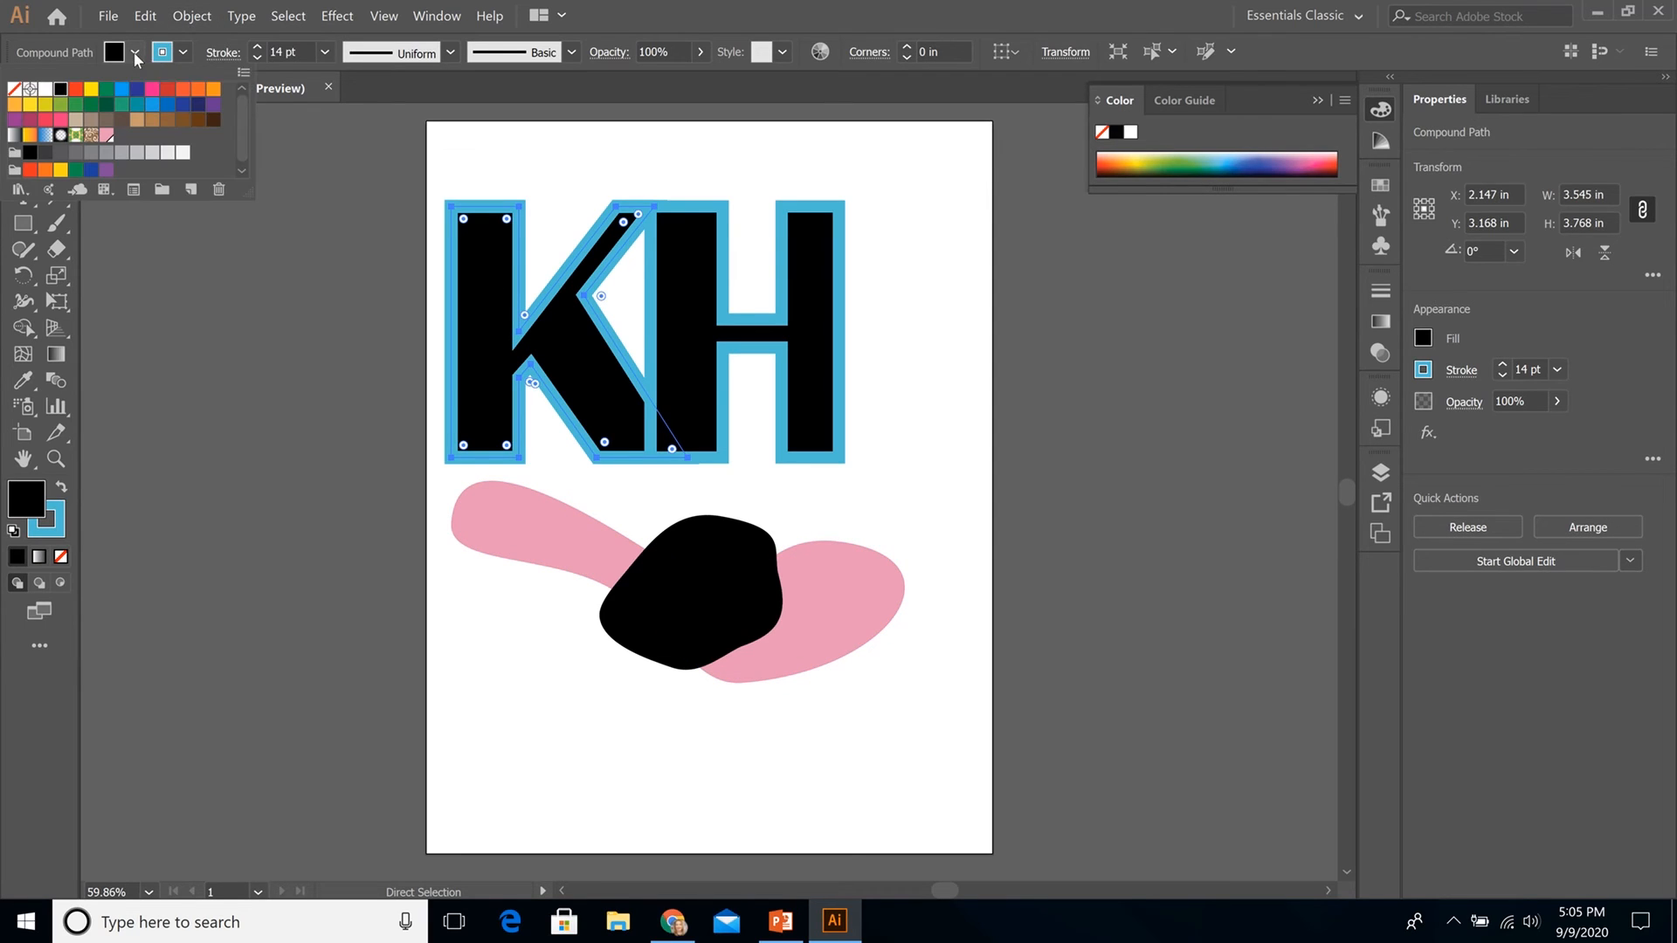
click(107, 137)
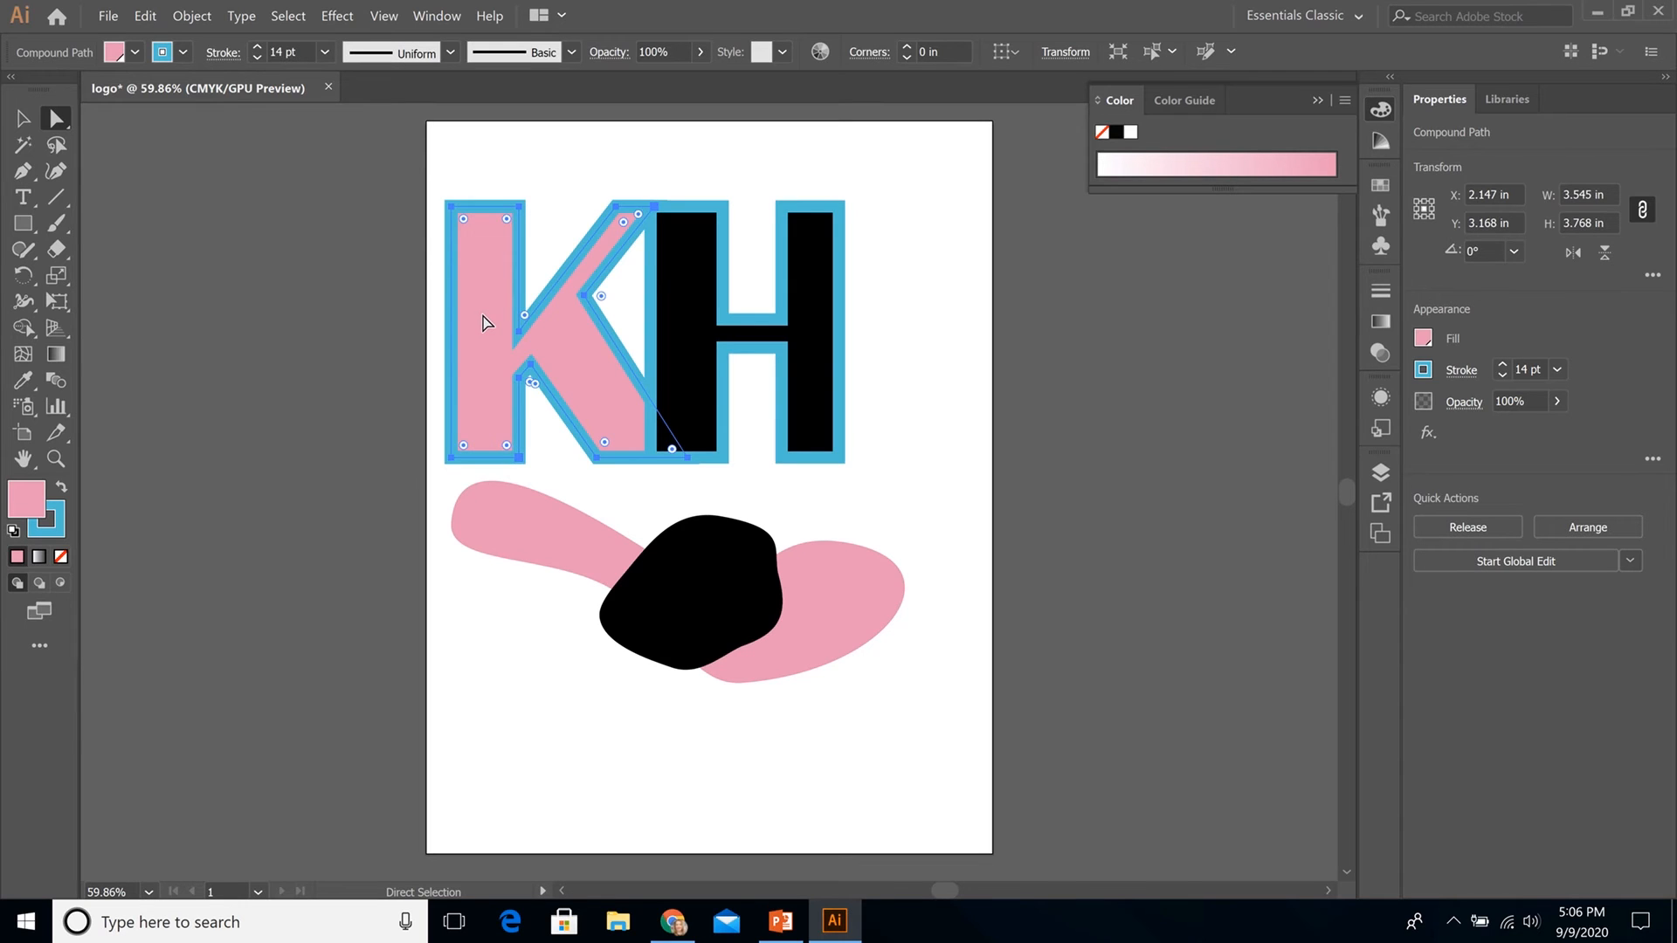
Select both letters together with both curved shapes and give them all a black fill
click(685, 297)
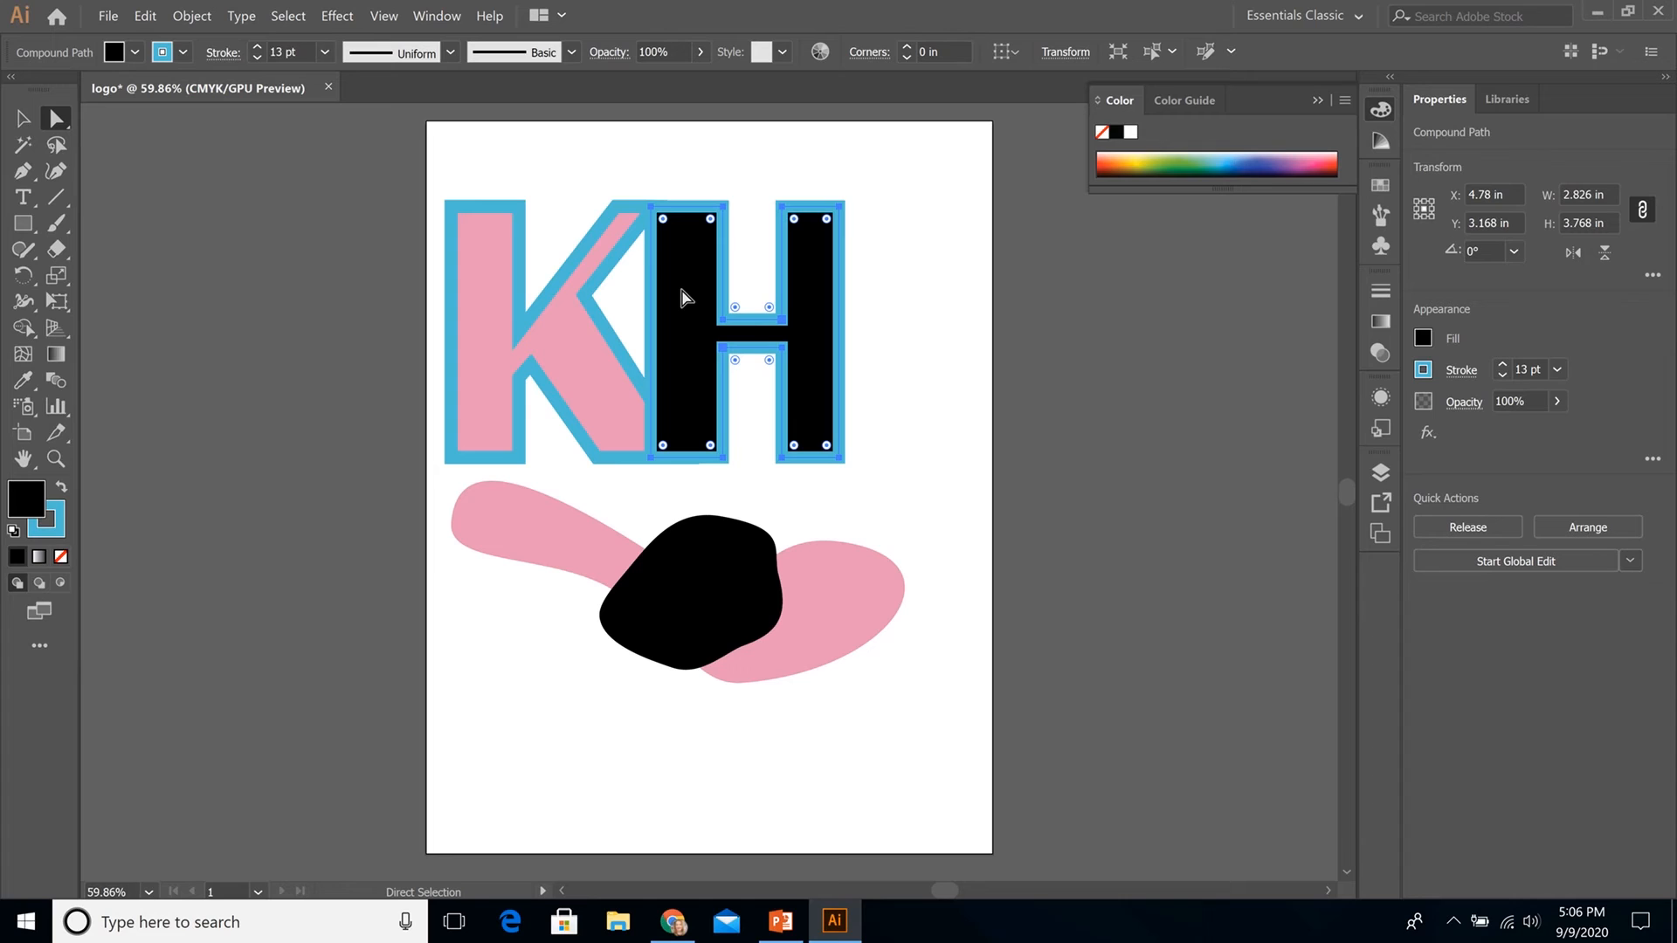
shift+click(554, 354)
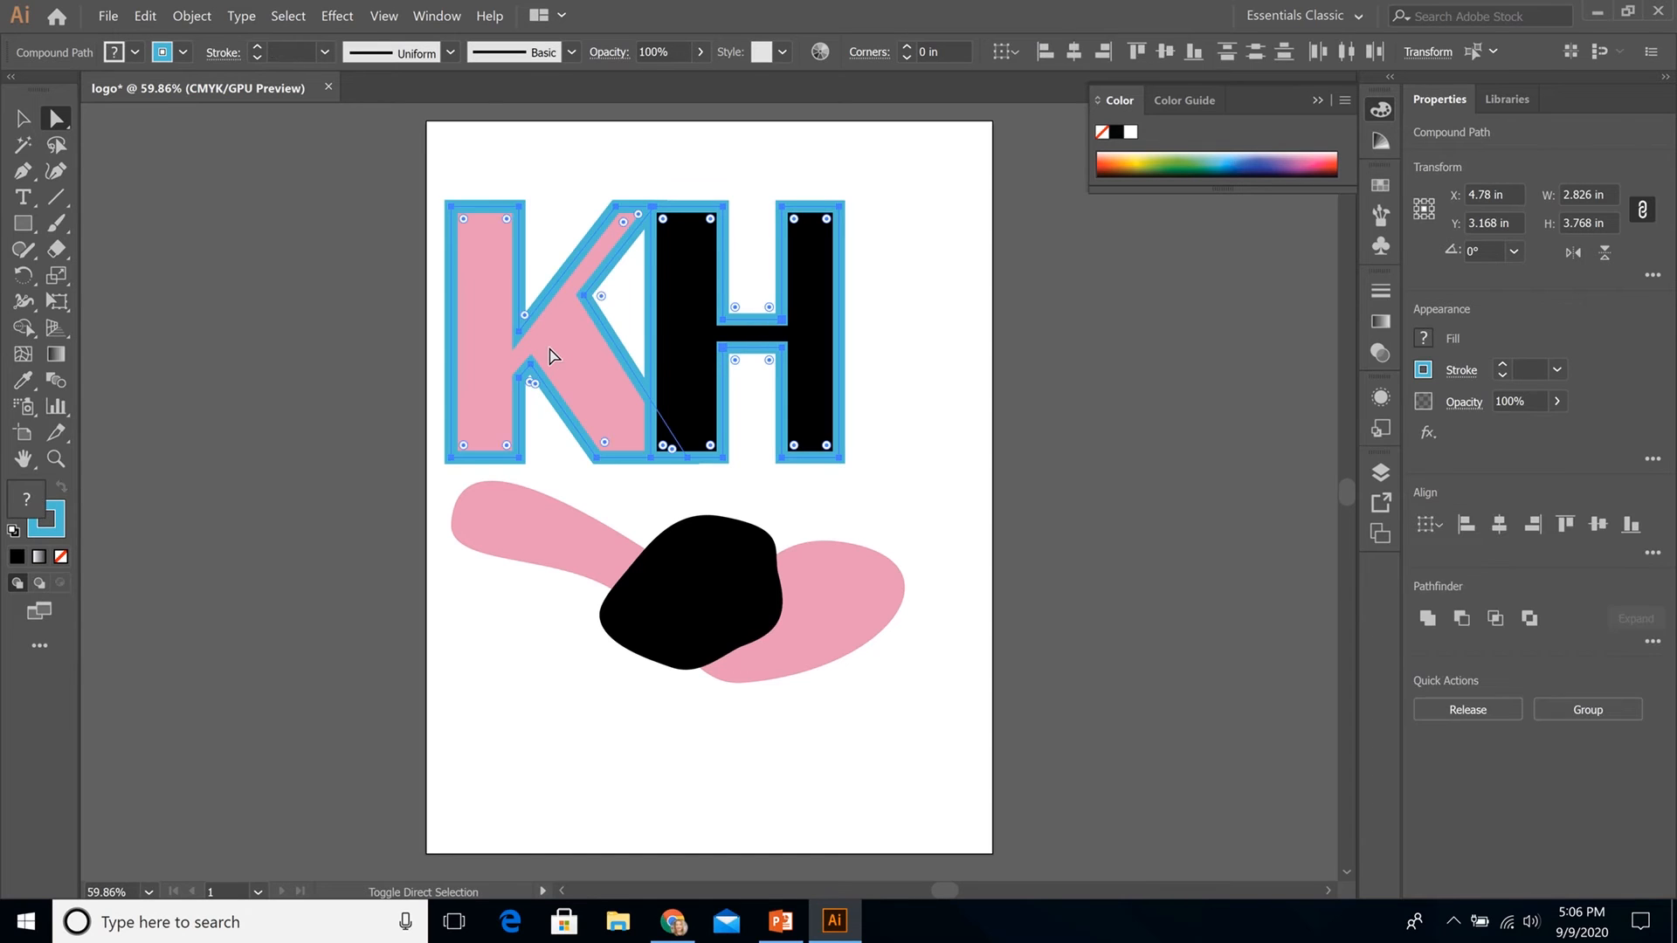
shift+click(557, 550)
shift+click(691, 555)
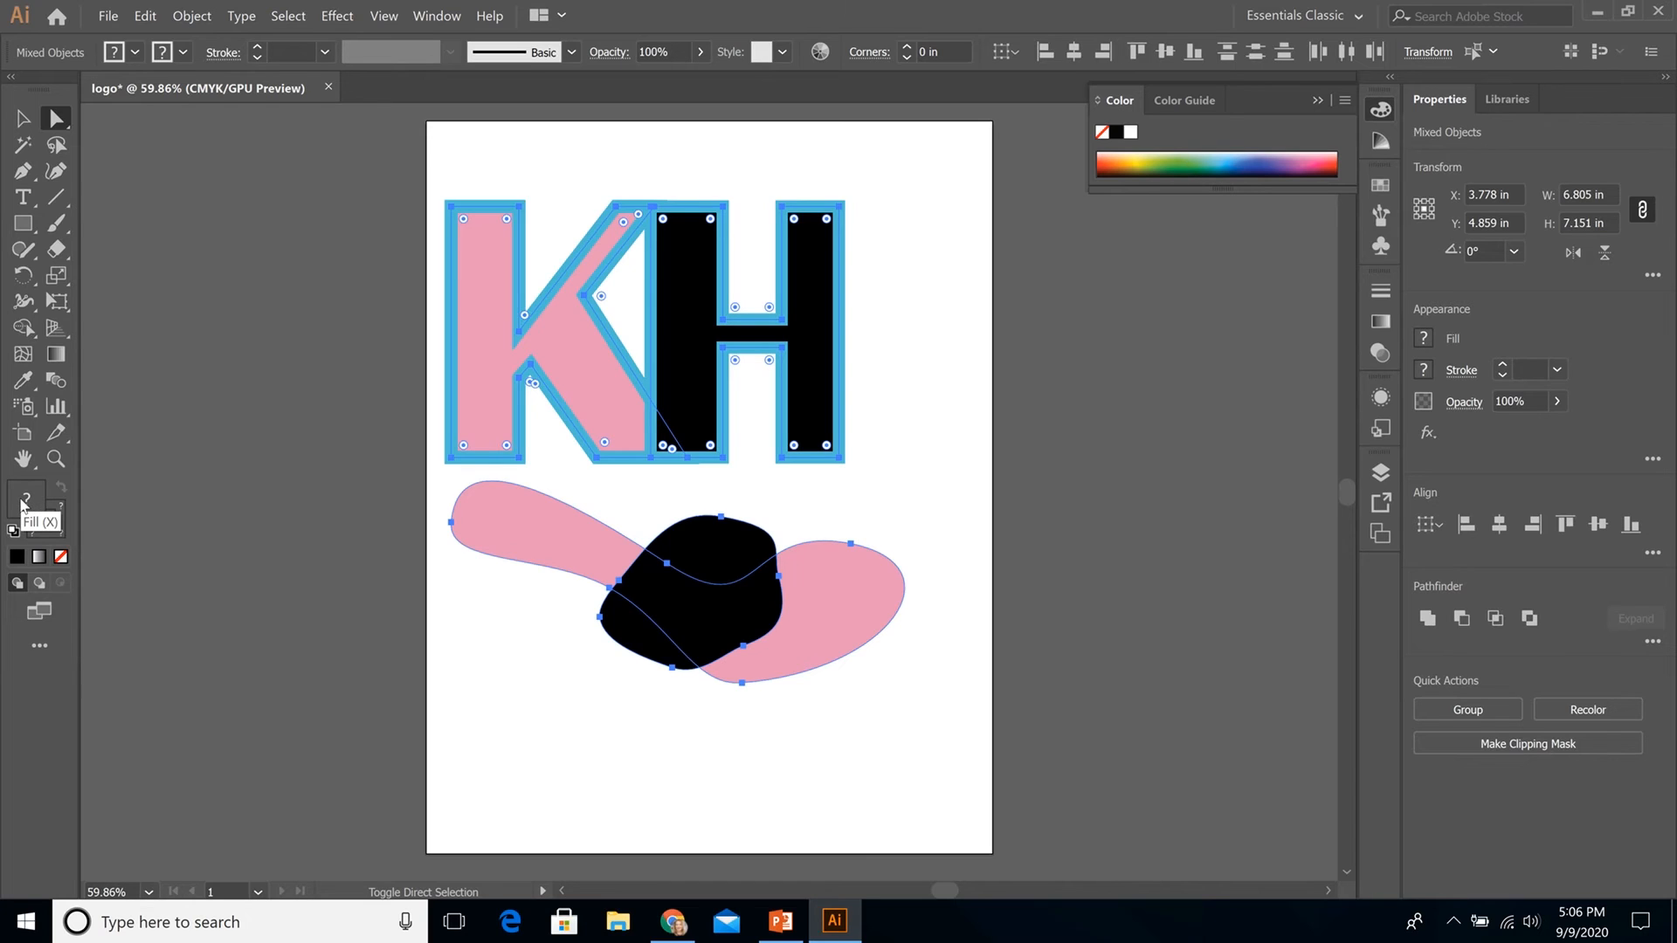
click(135, 54)
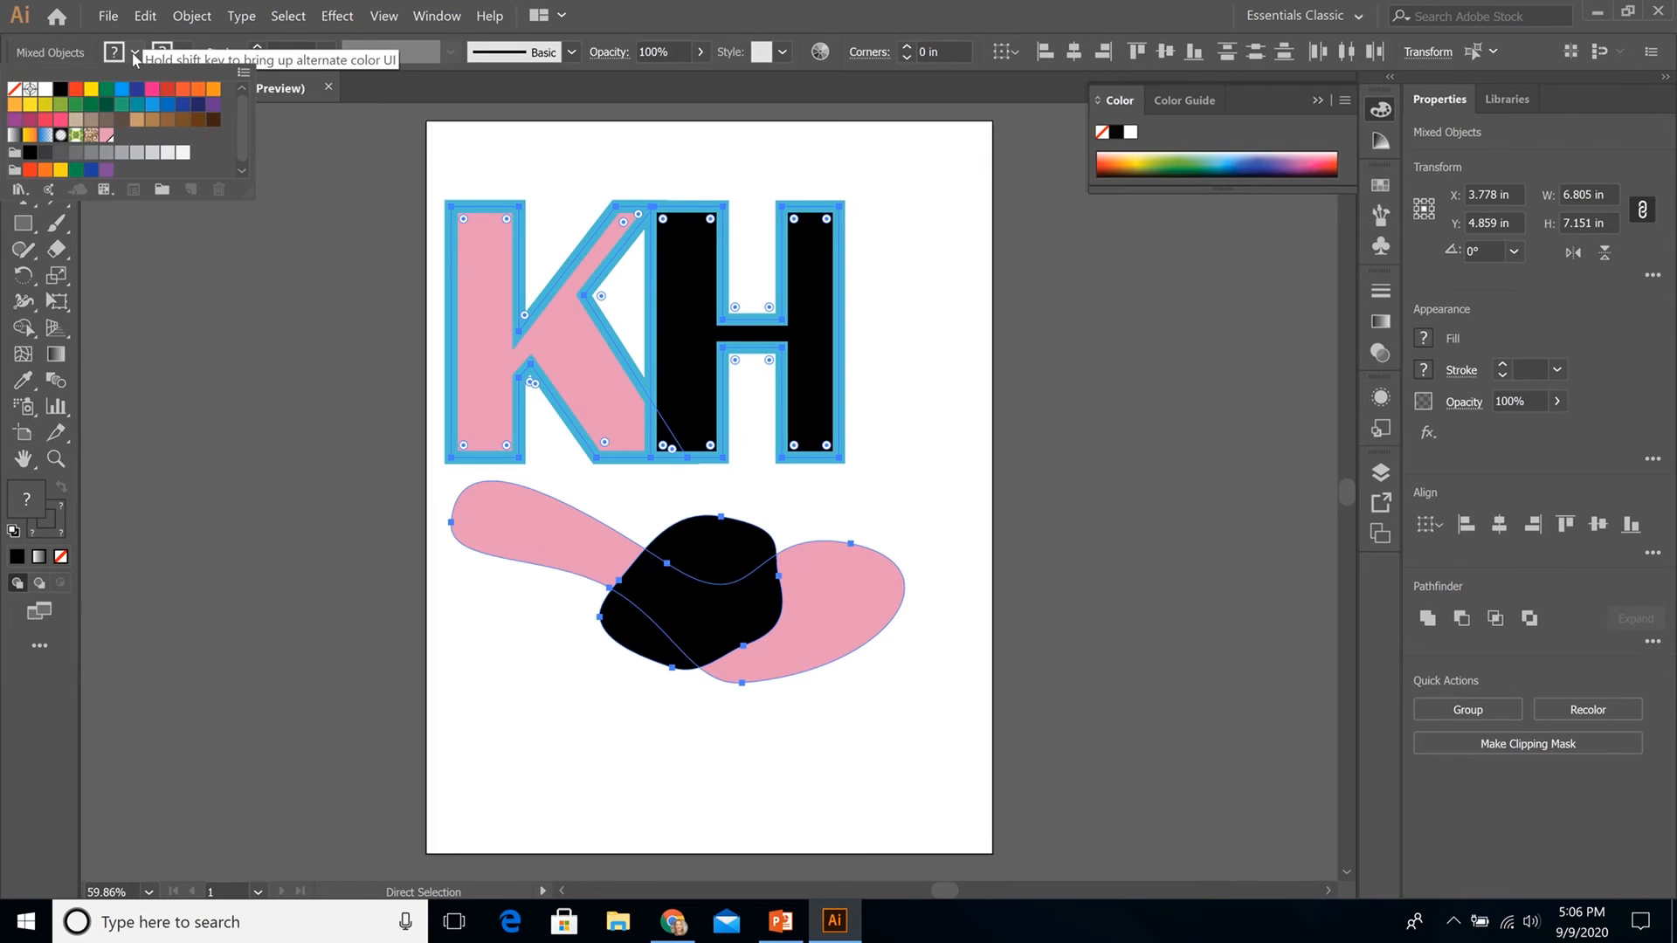
click(60, 90)
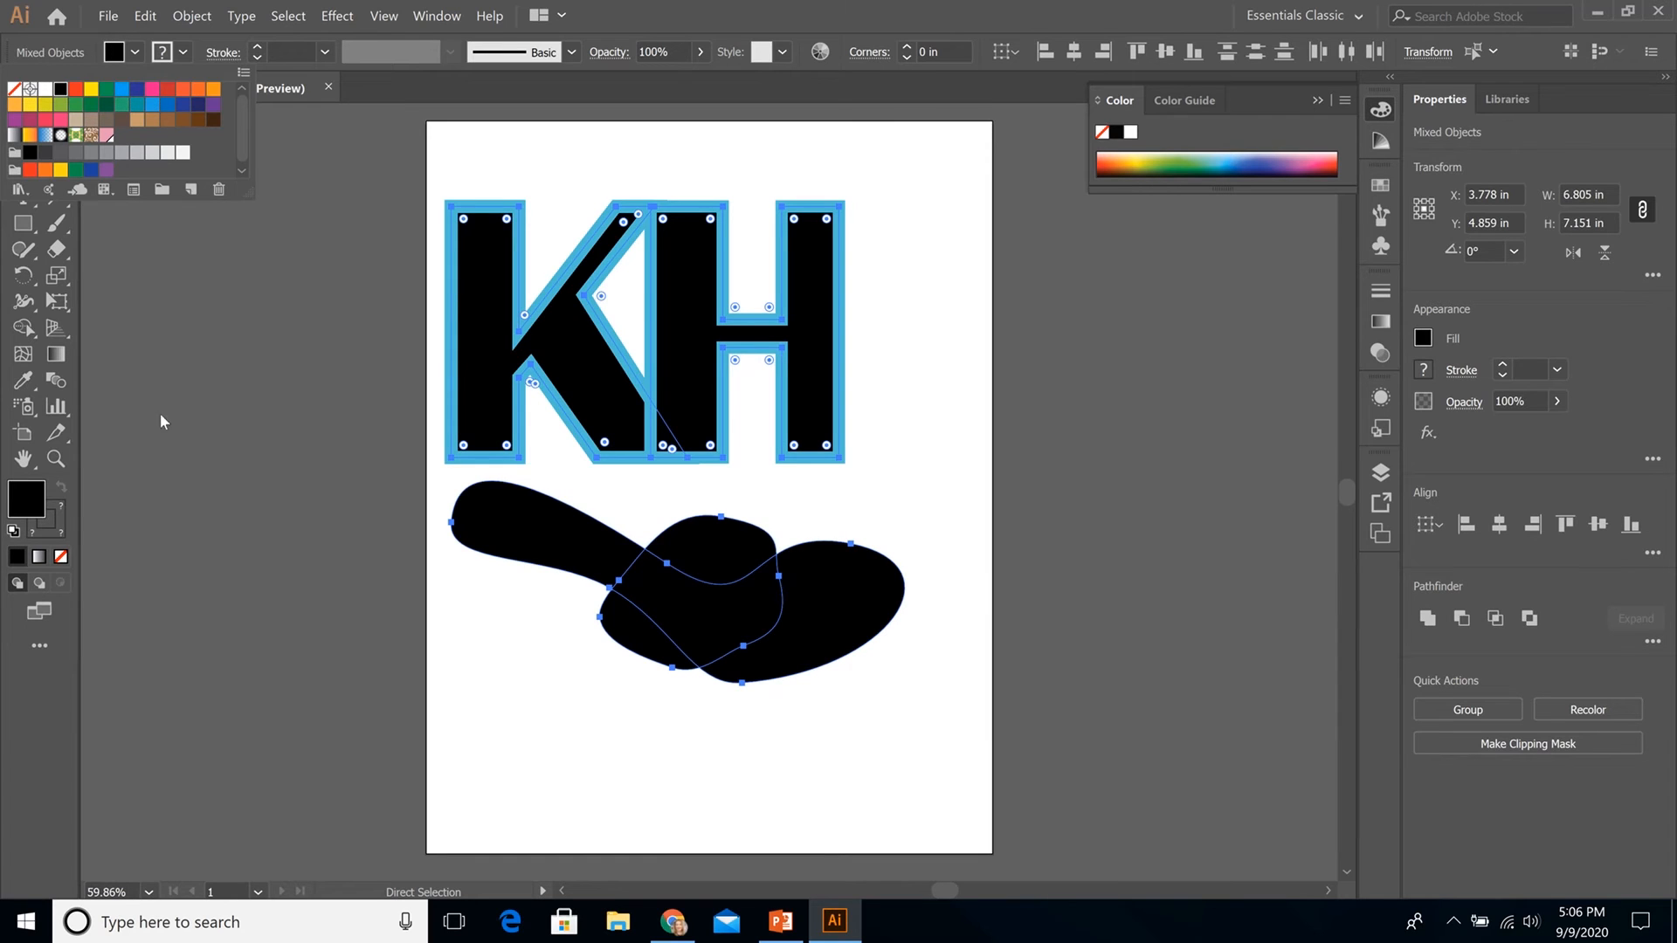
Change the shared fill of the selected letters and curved shapes to light blue, picked as #23ECED
double_click(27, 508)
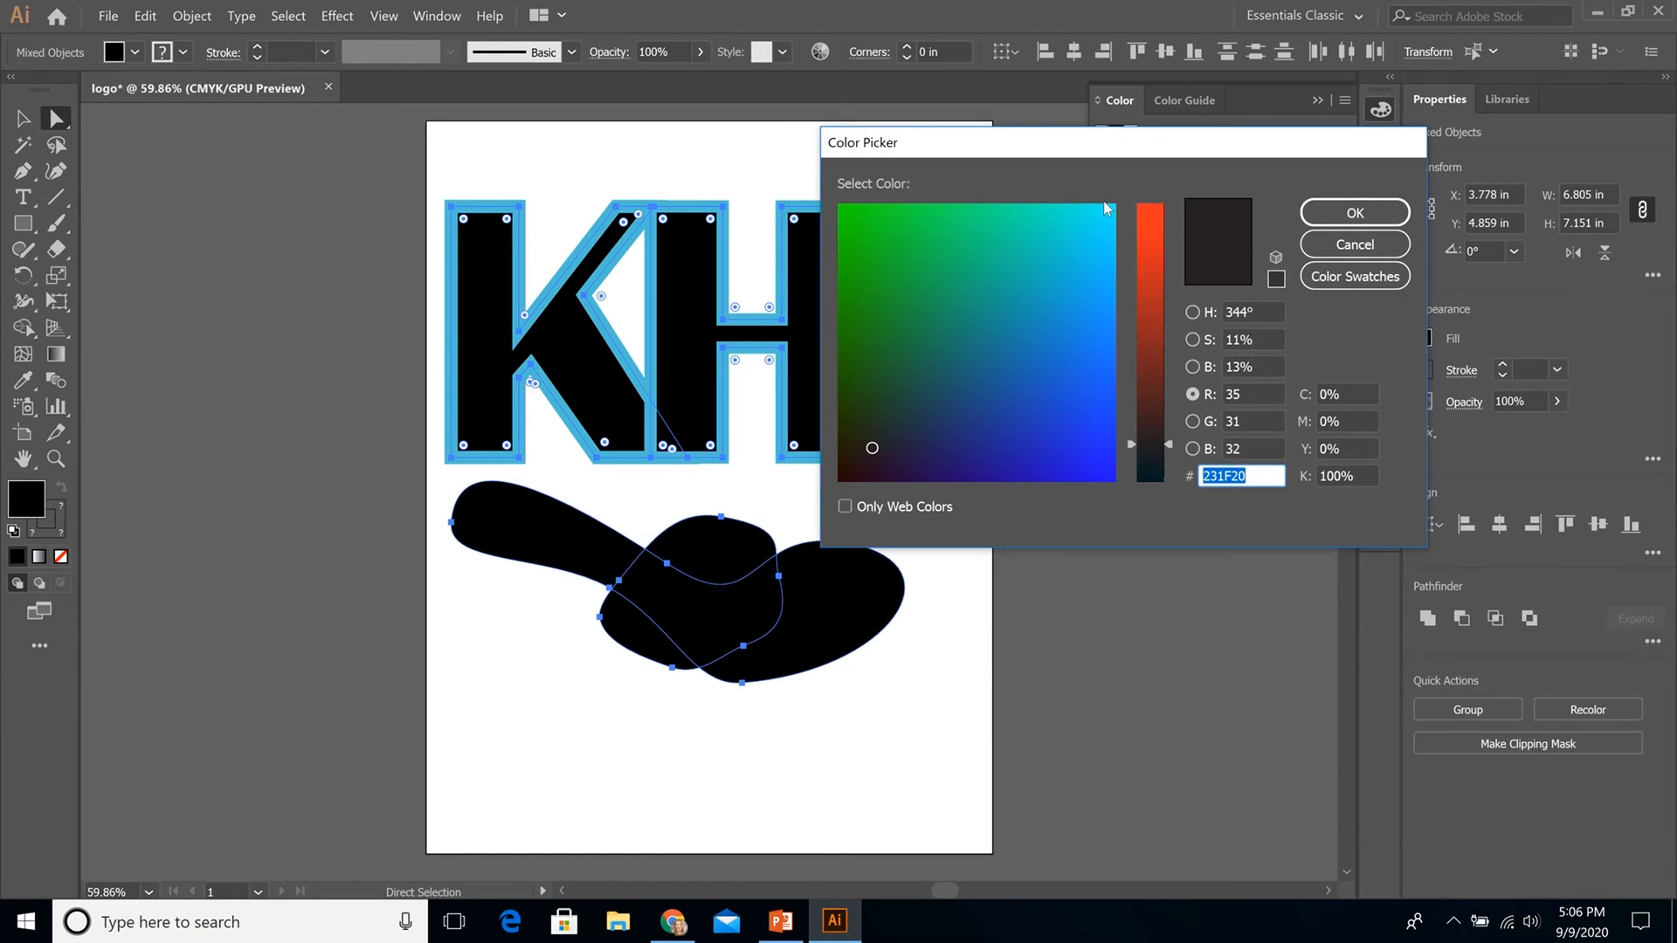
click(1096, 224)
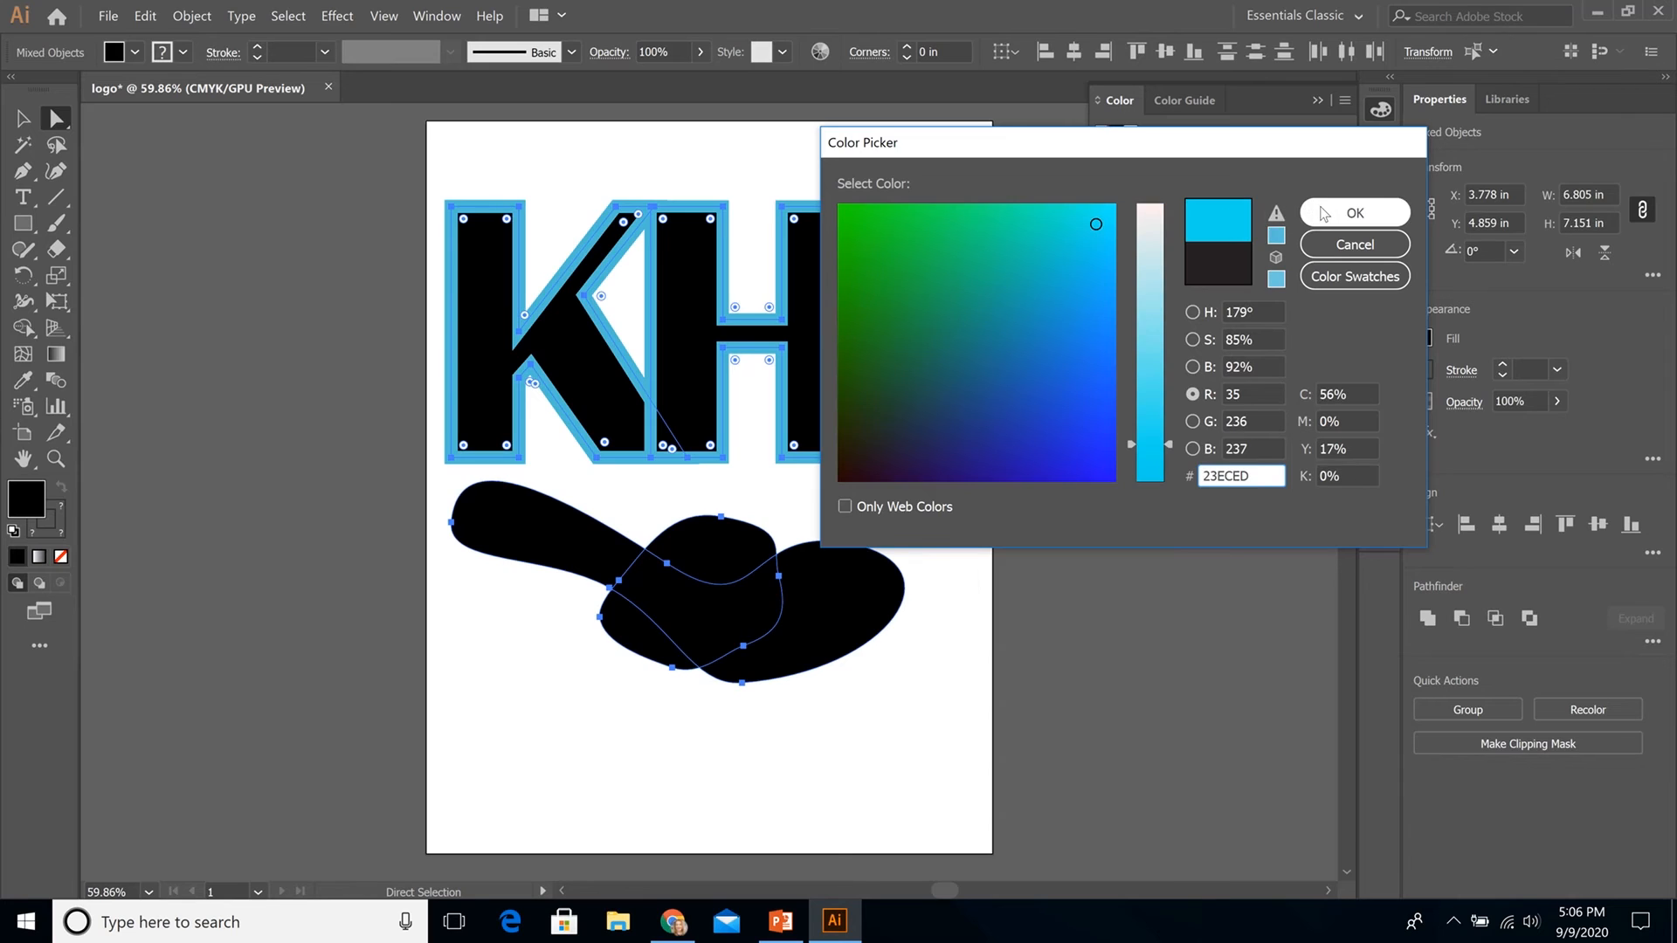
click(1321, 212)
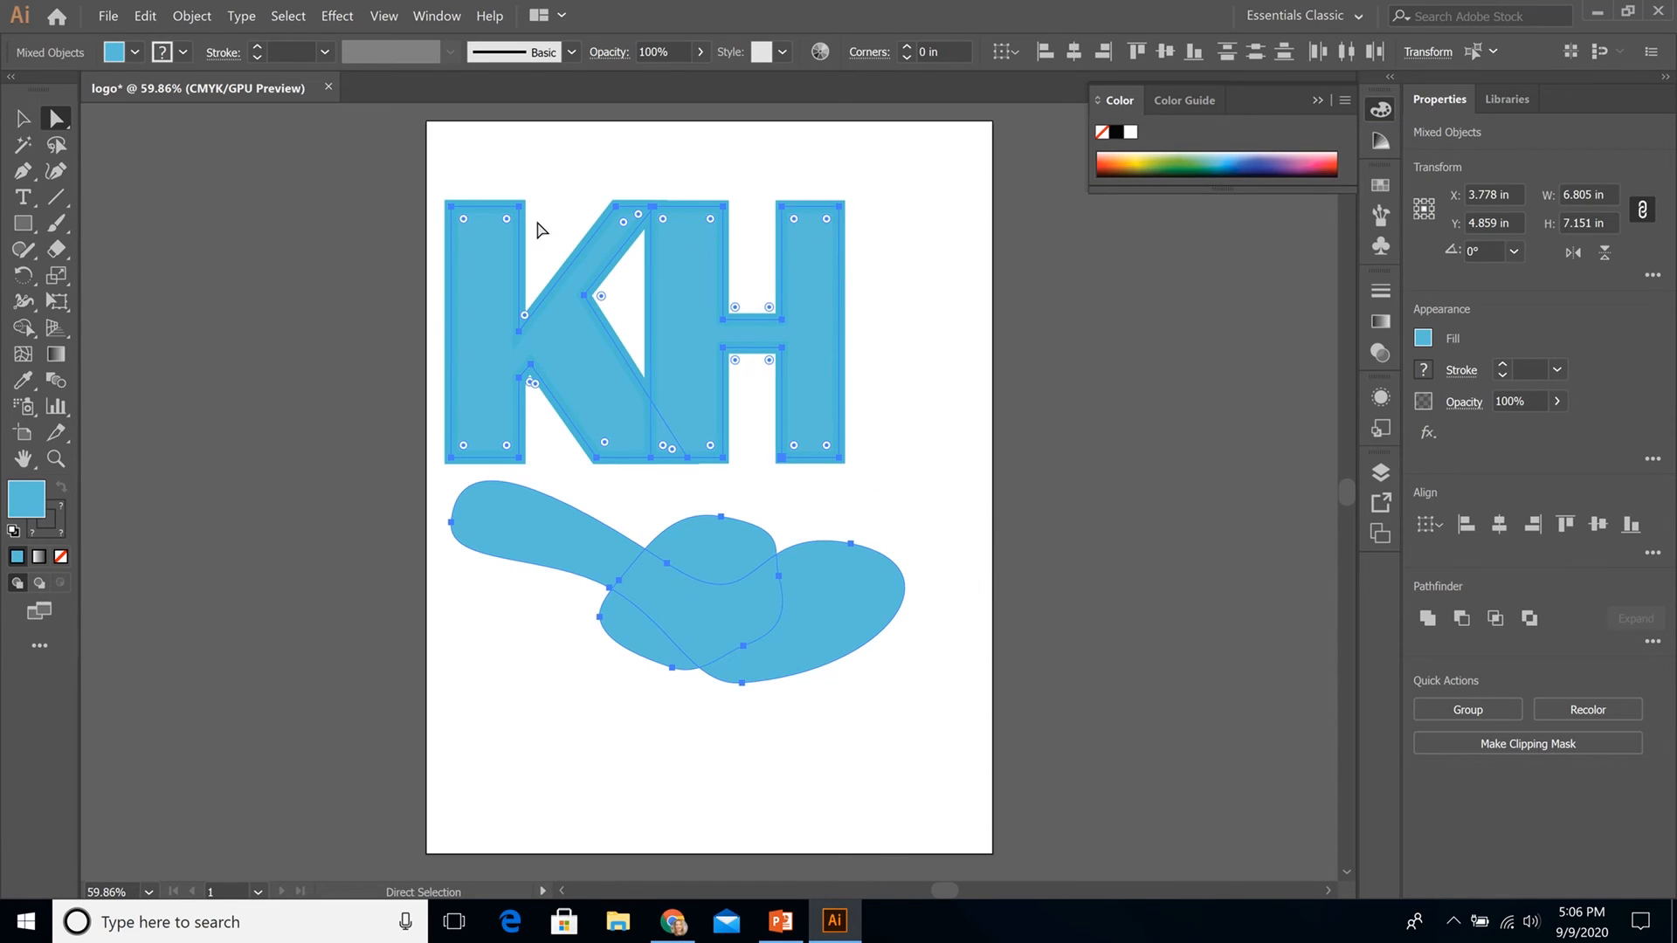
Remove the stroke from all the selected letters and shapes and deselect them
click(182, 52)
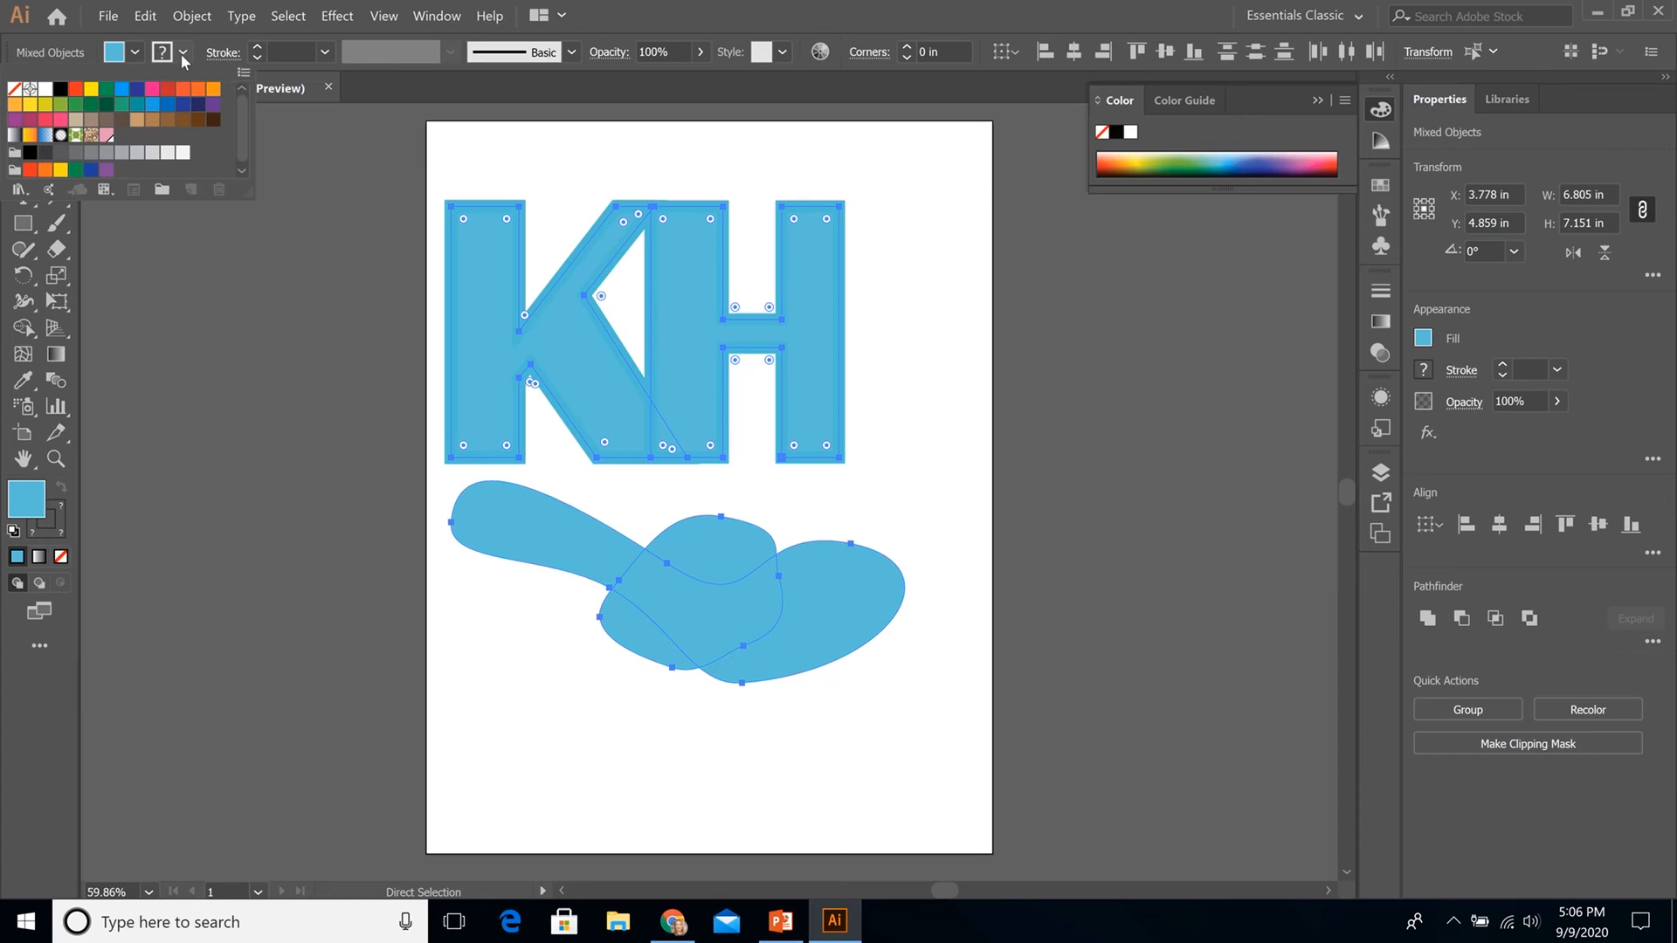
click(15, 89)
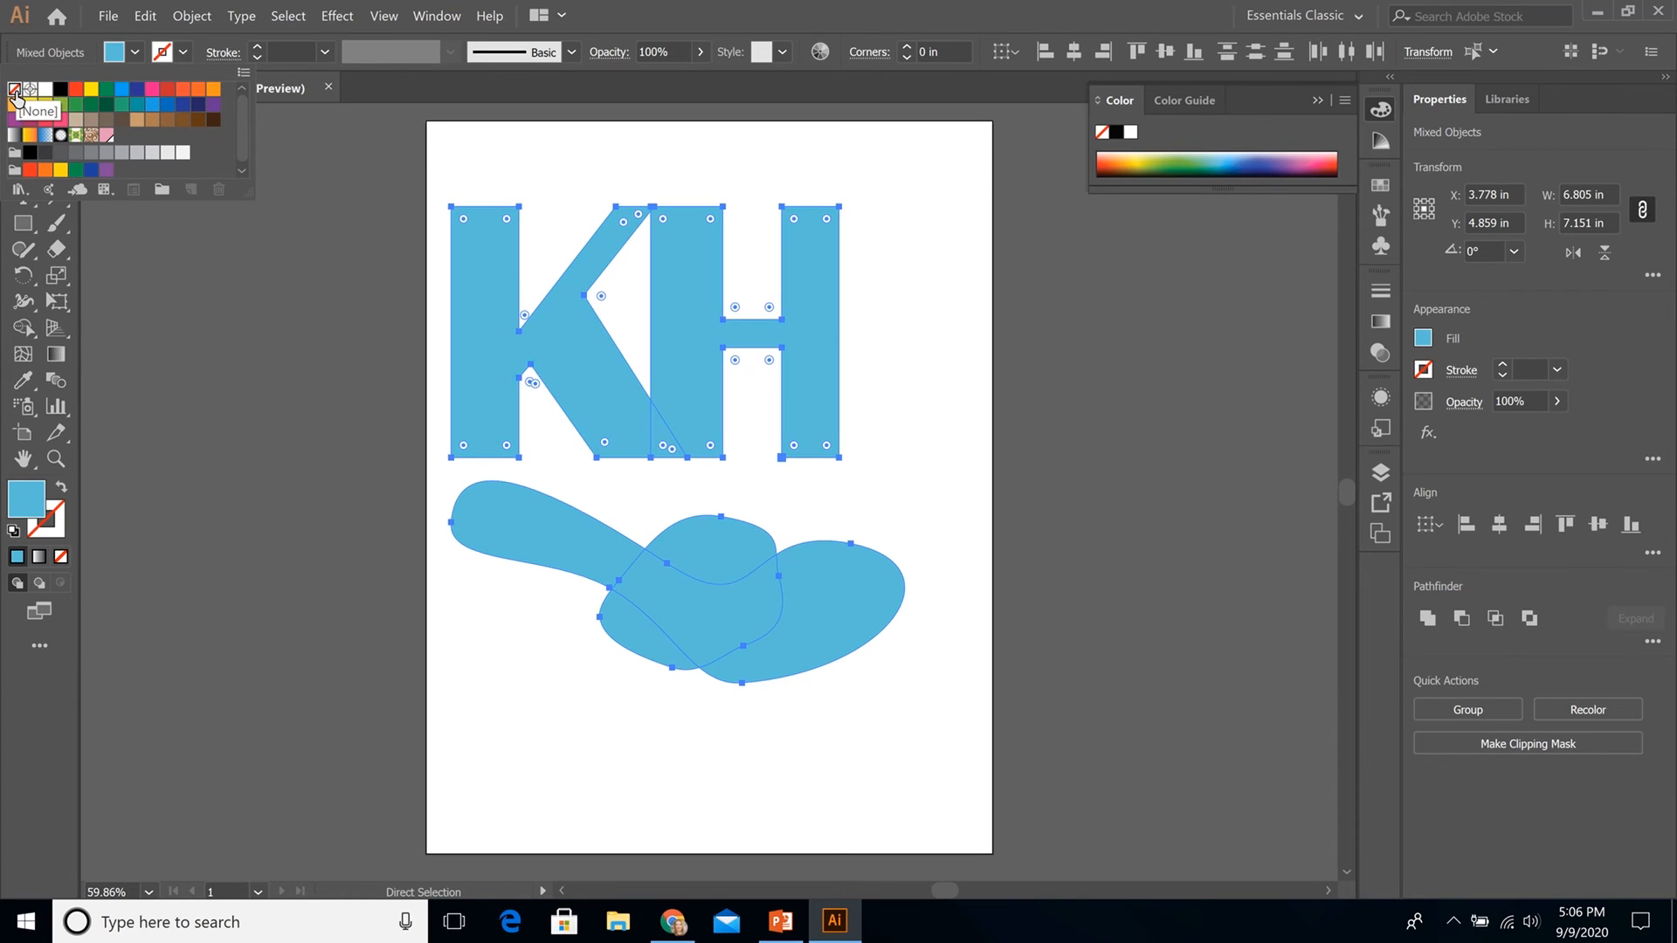
click(903, 383)
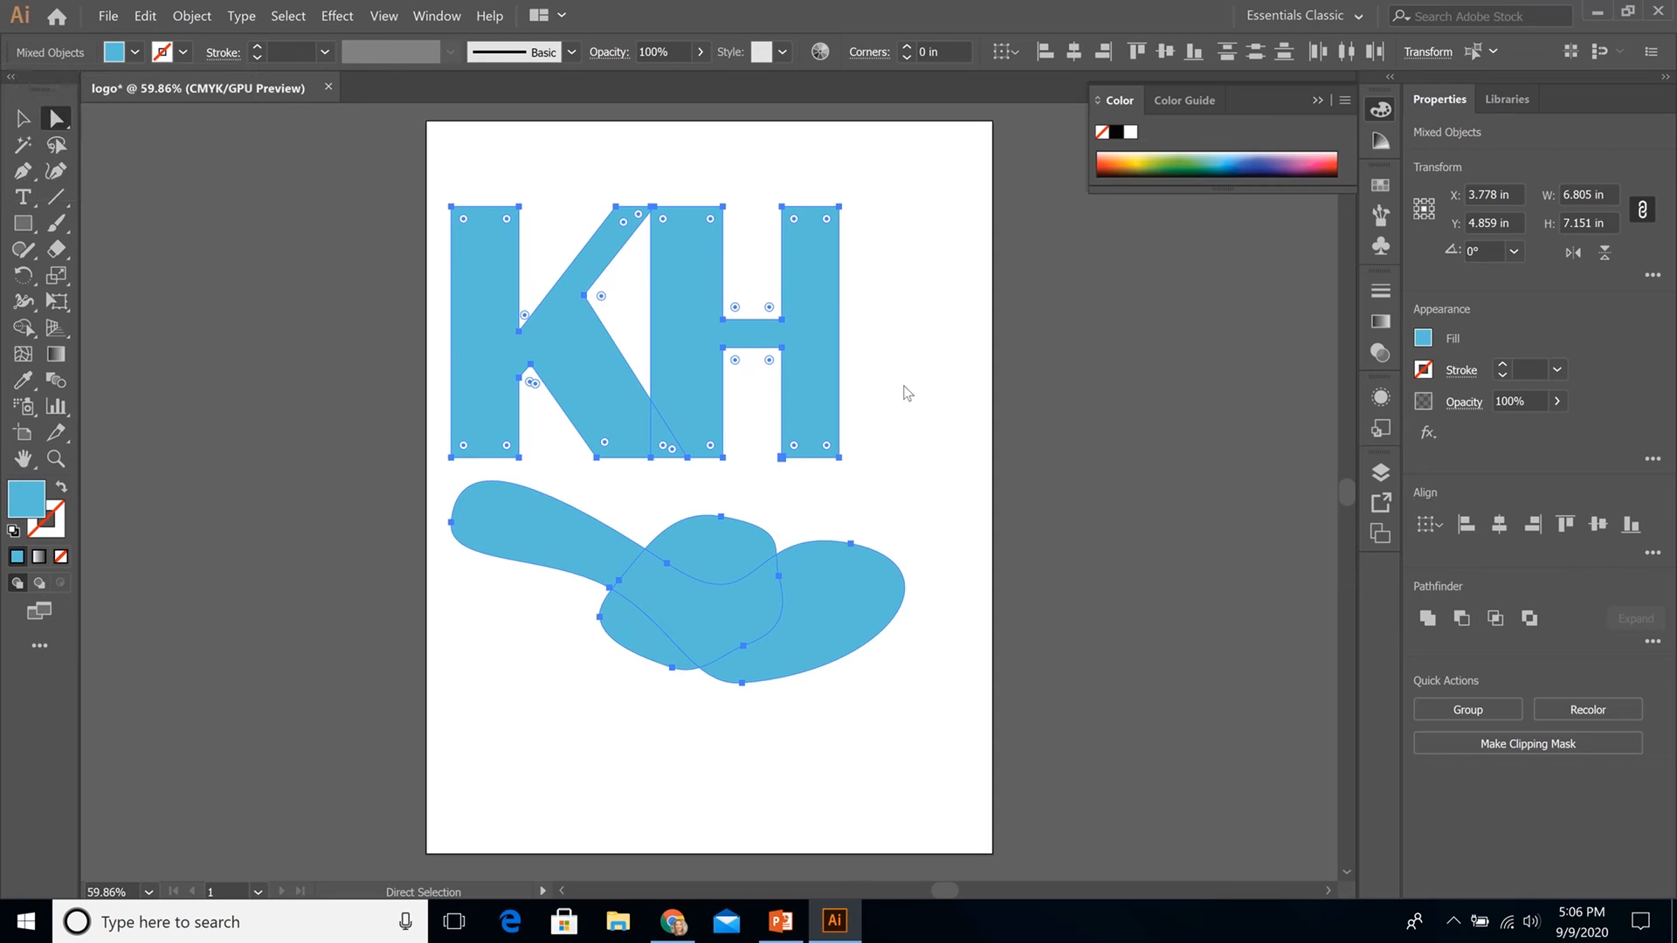
click(914, 491)
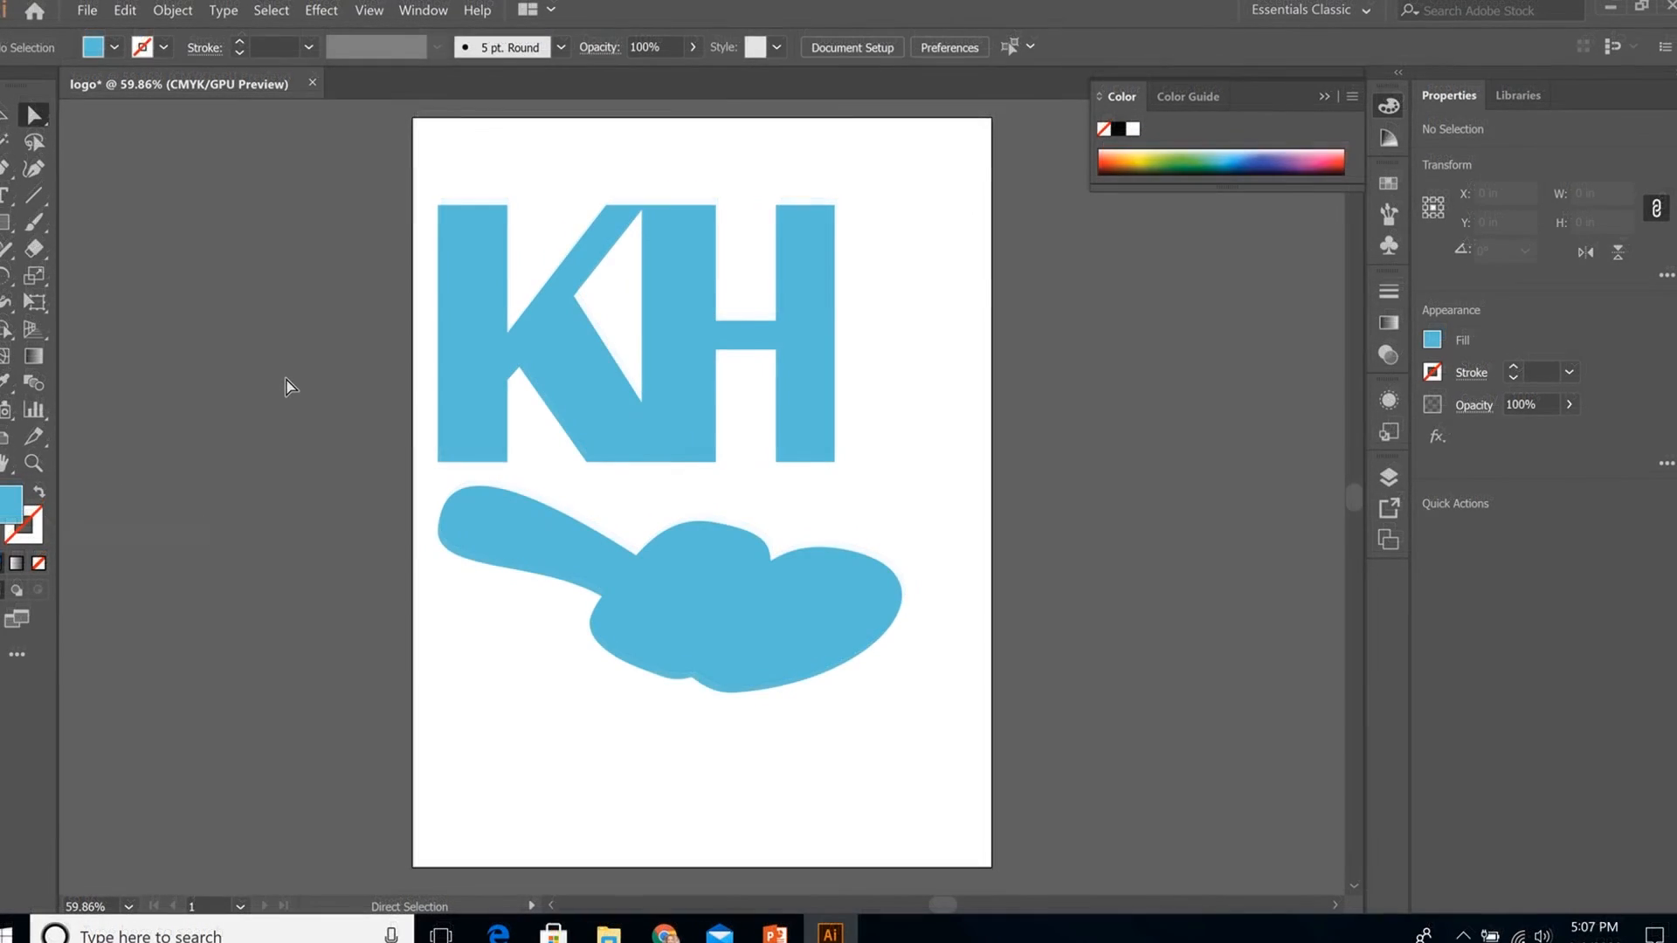
Fill only the letter K with black
click(493, 390)
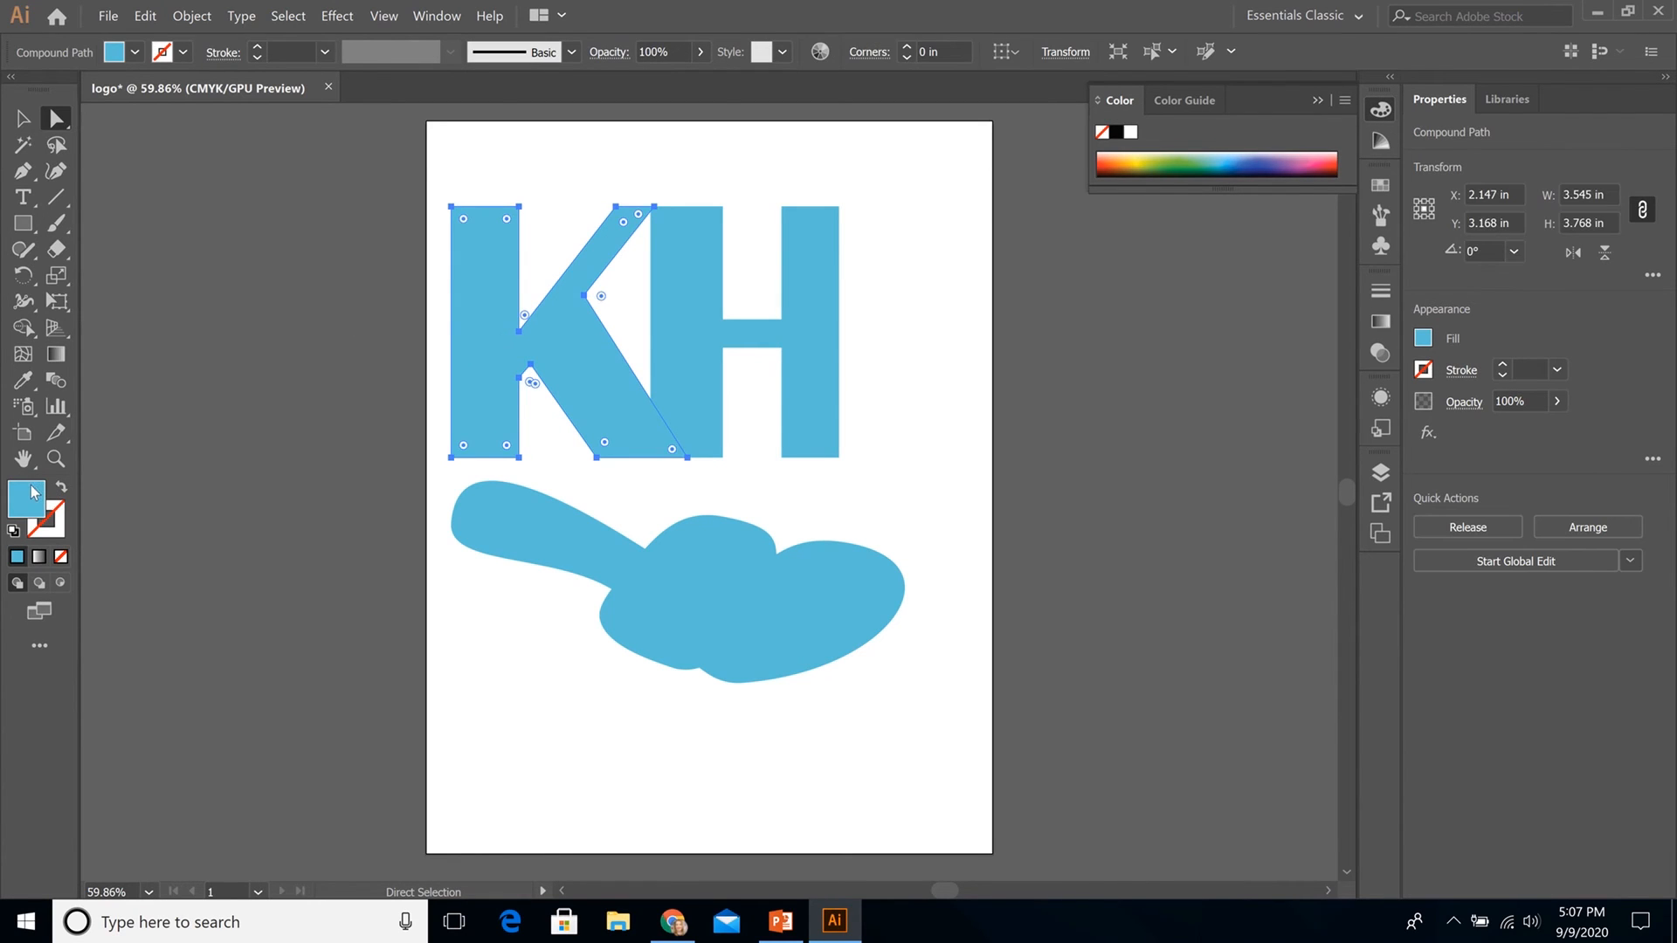
click(136, 55)
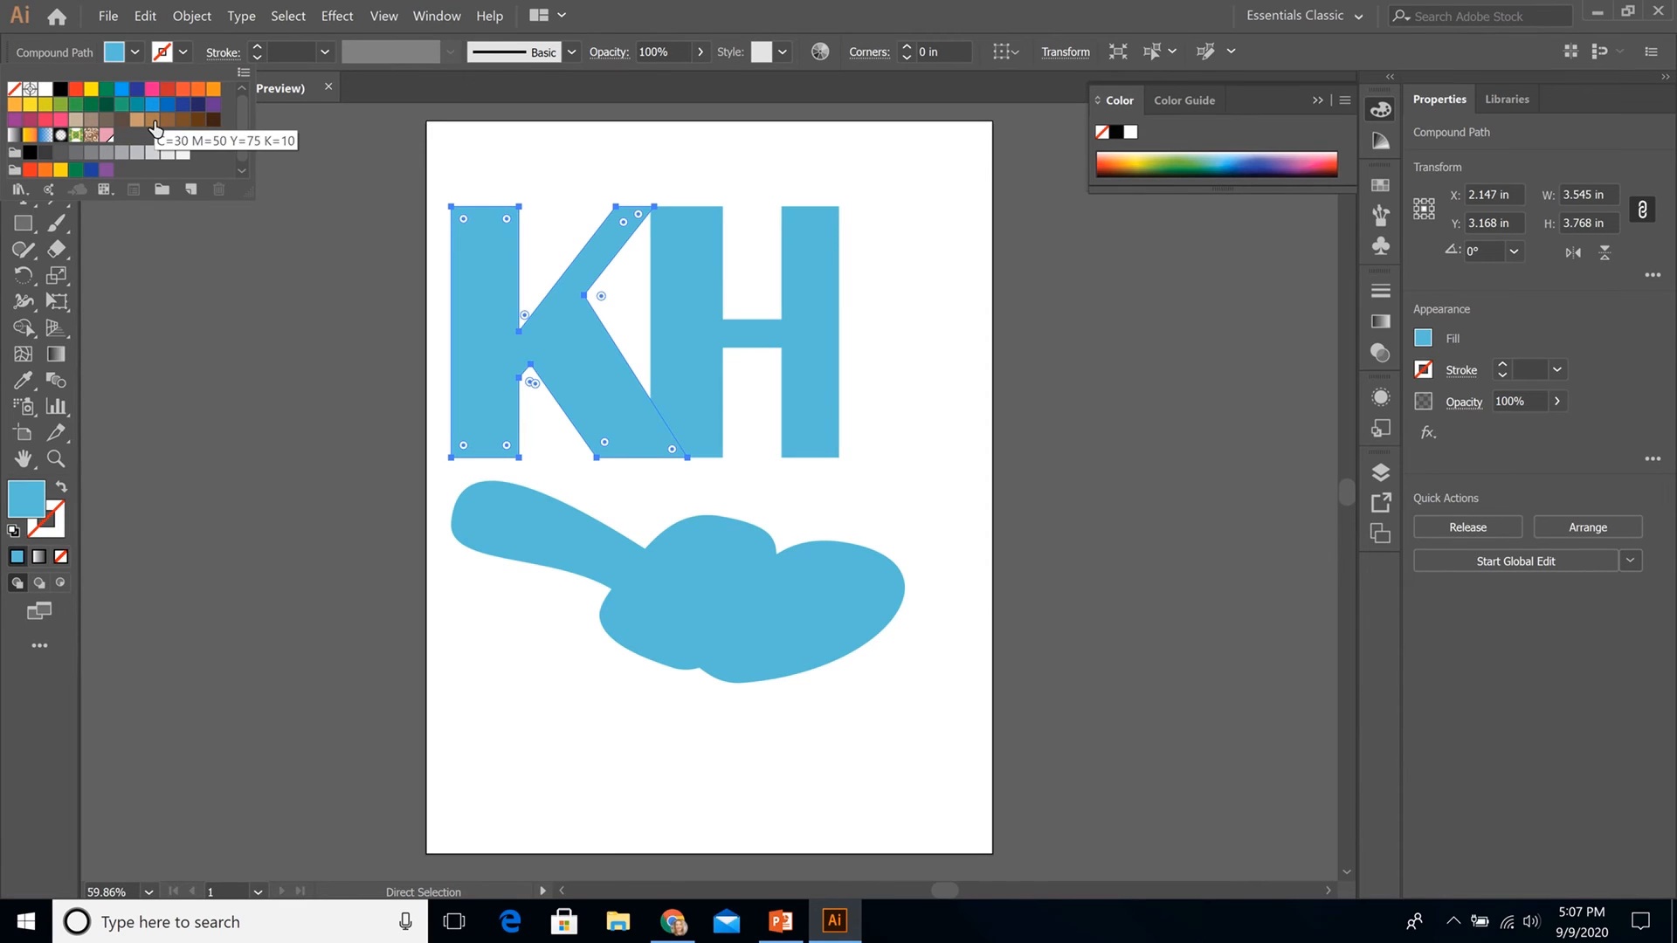
click(61, 89)
click(707, 599)
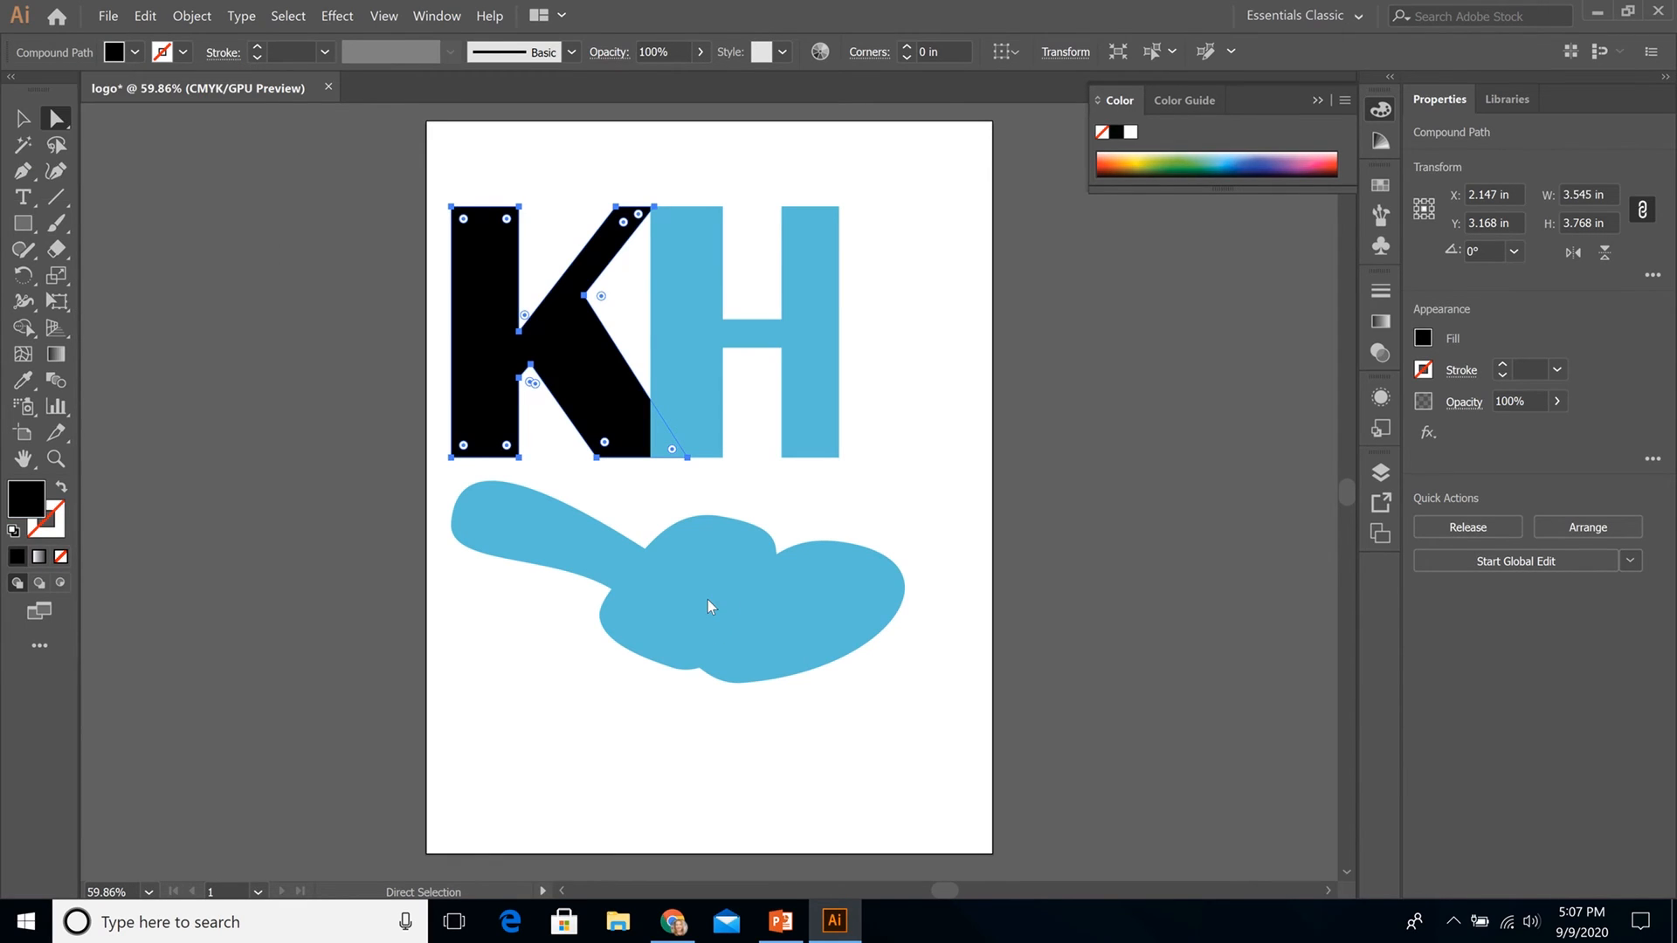
Fill the rounded blob in the middle of the curved band with black
click(682, 590)
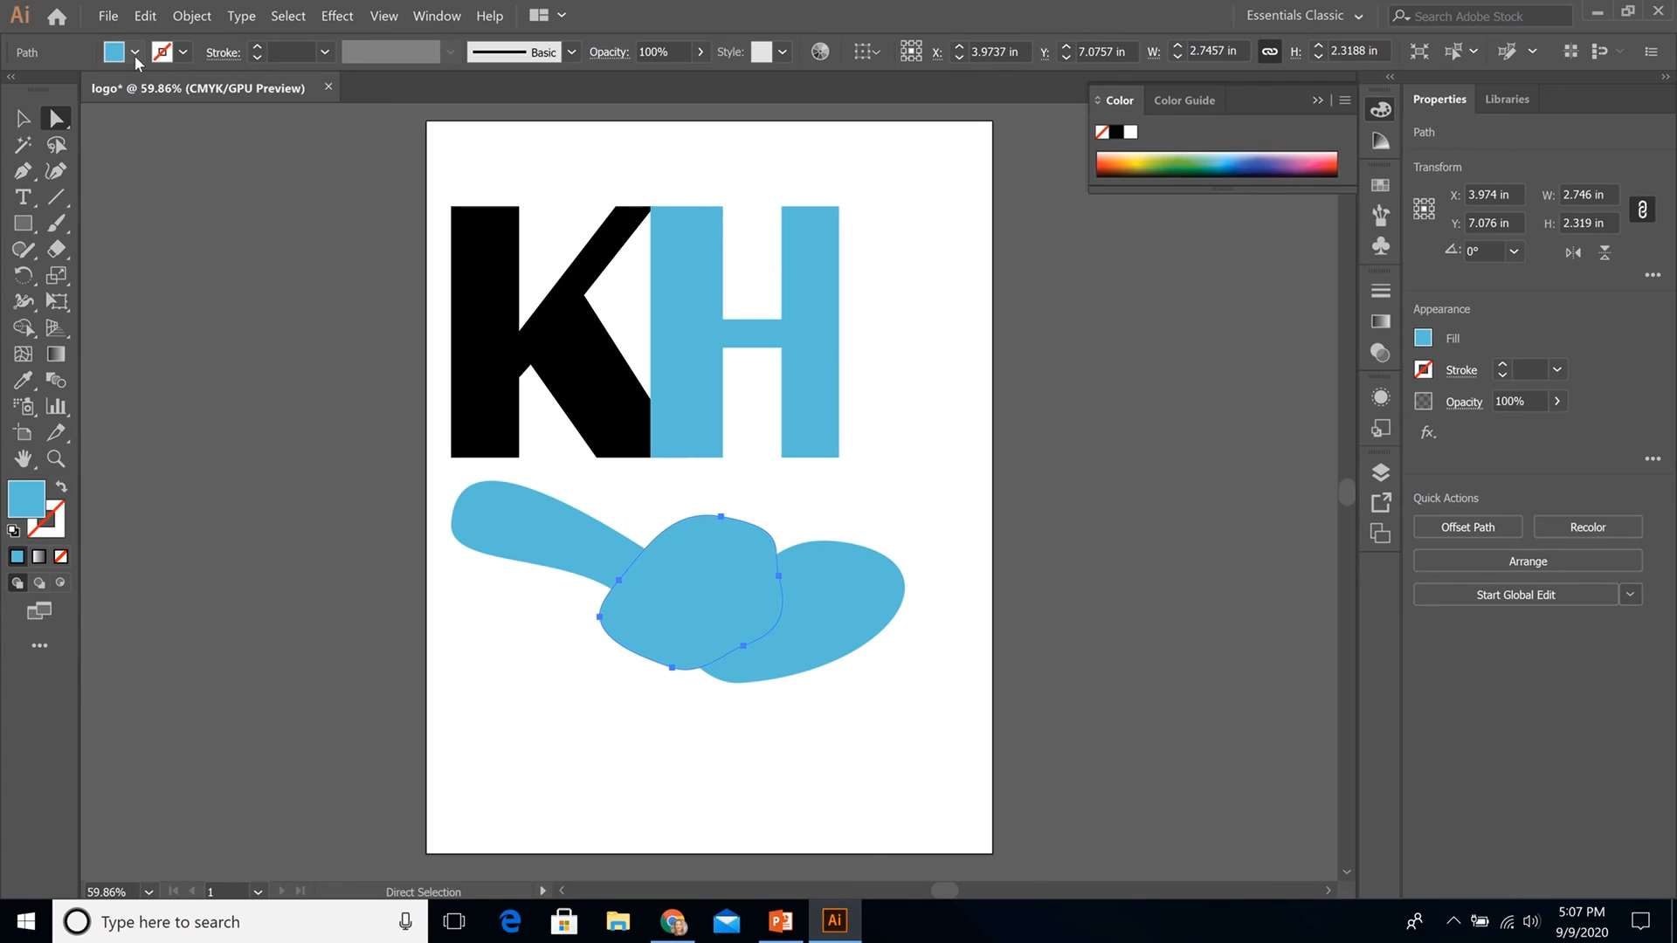
click(136, 54)
click(60, 90)
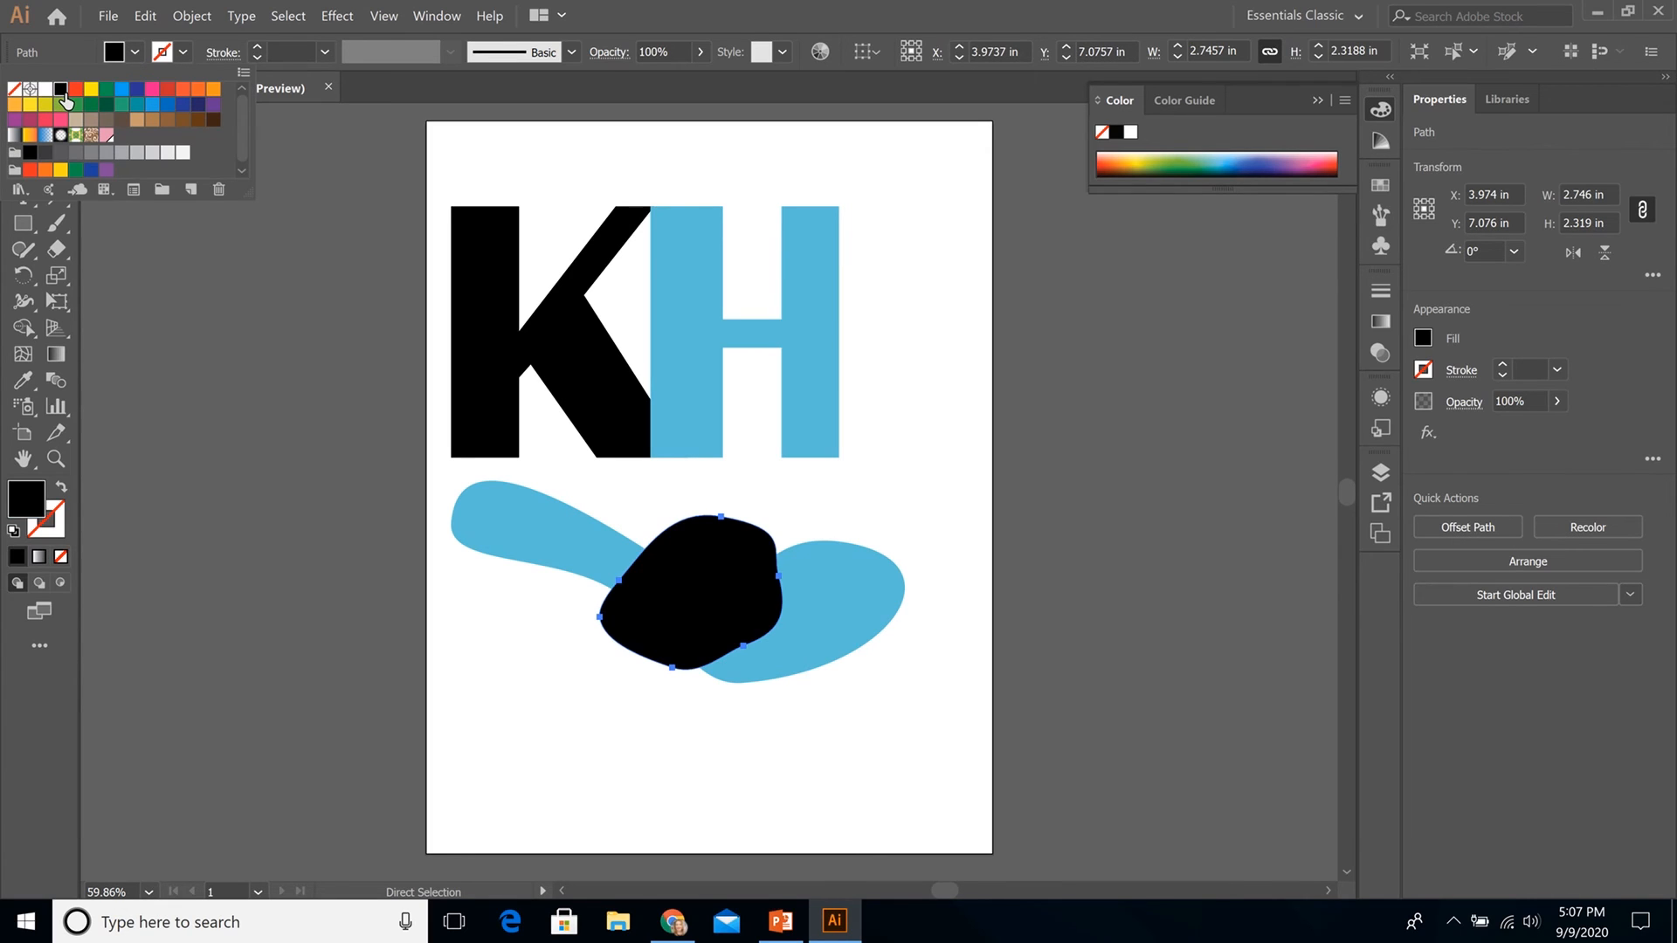
click(903, 479)
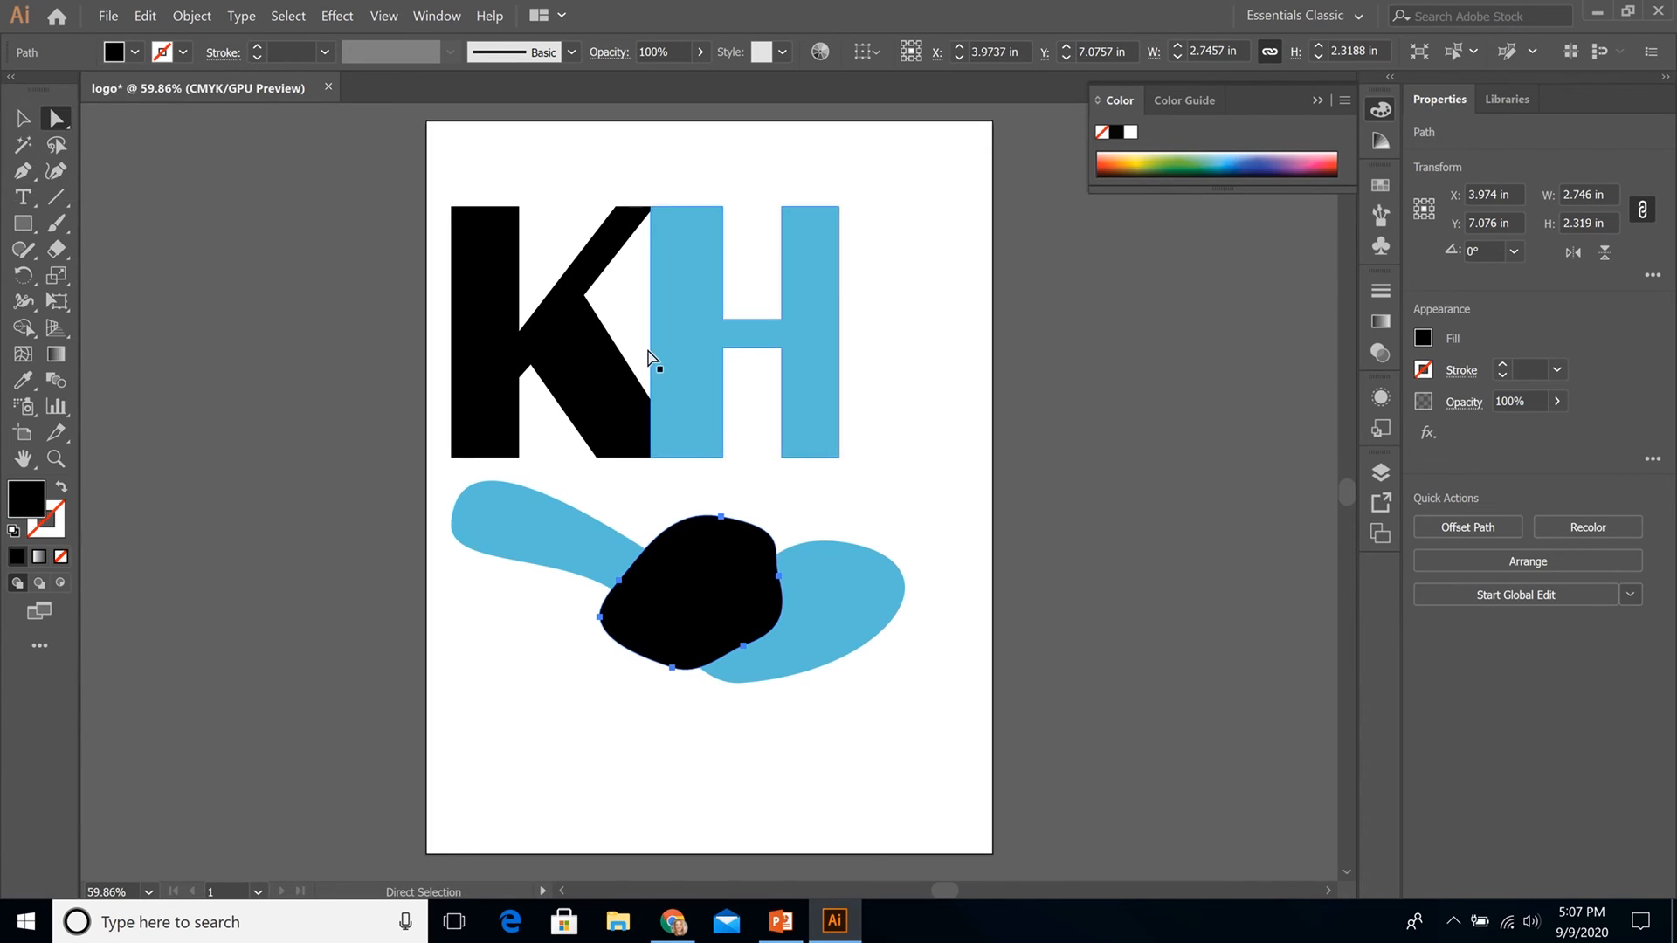
click(704, 333)
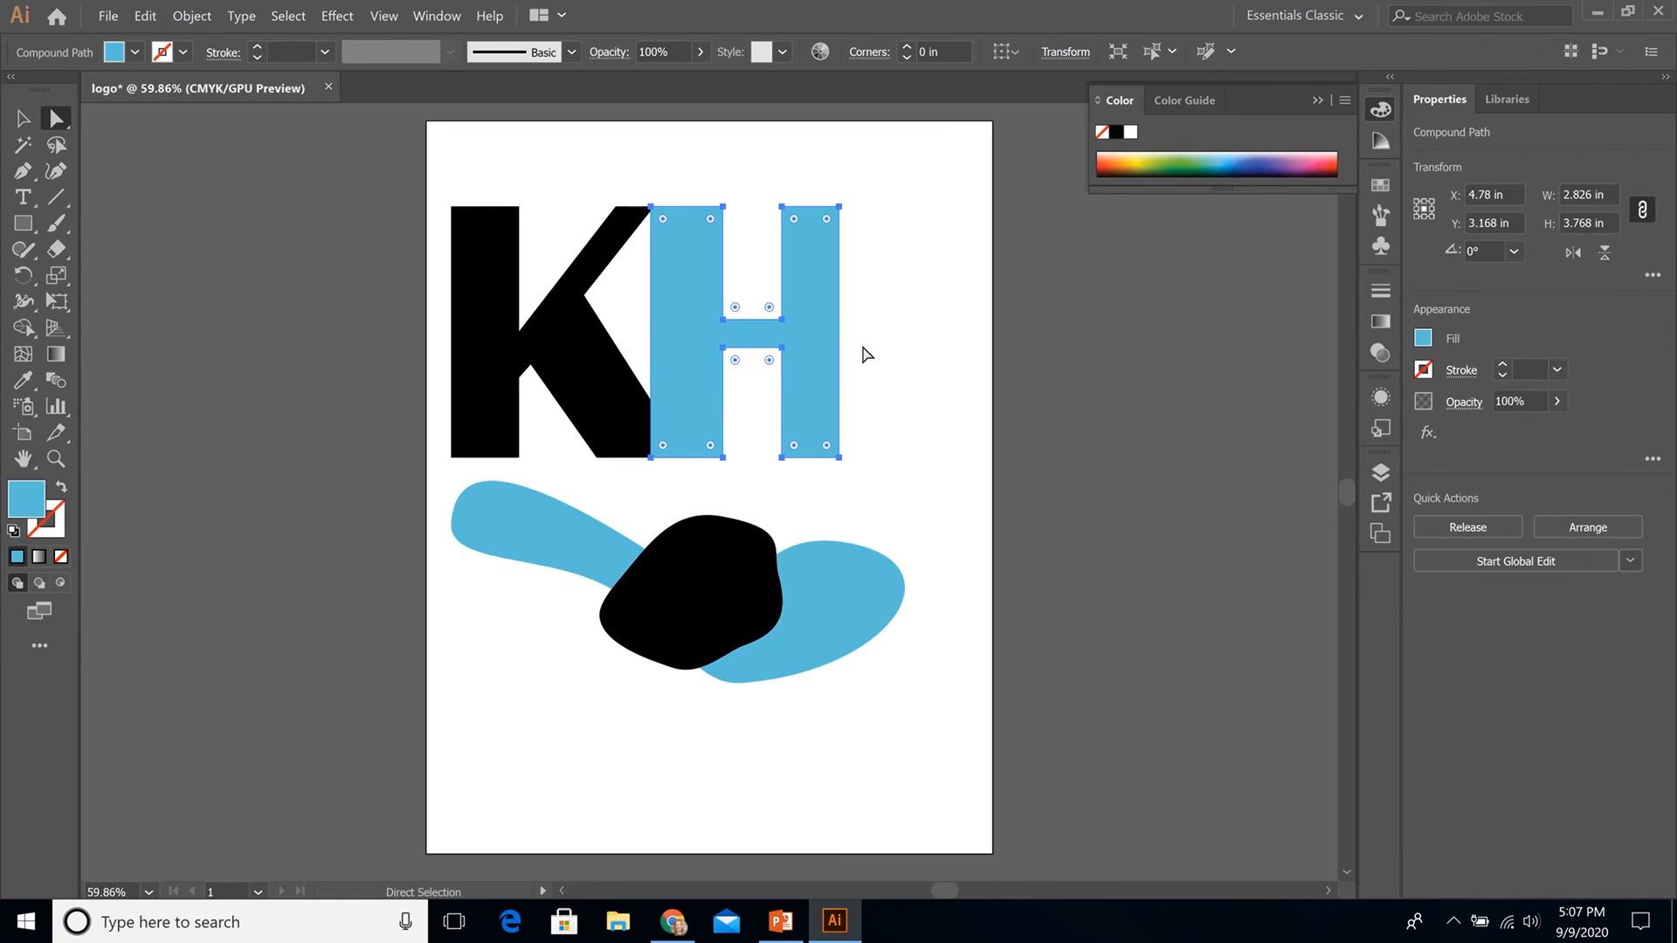
click(897, 368)
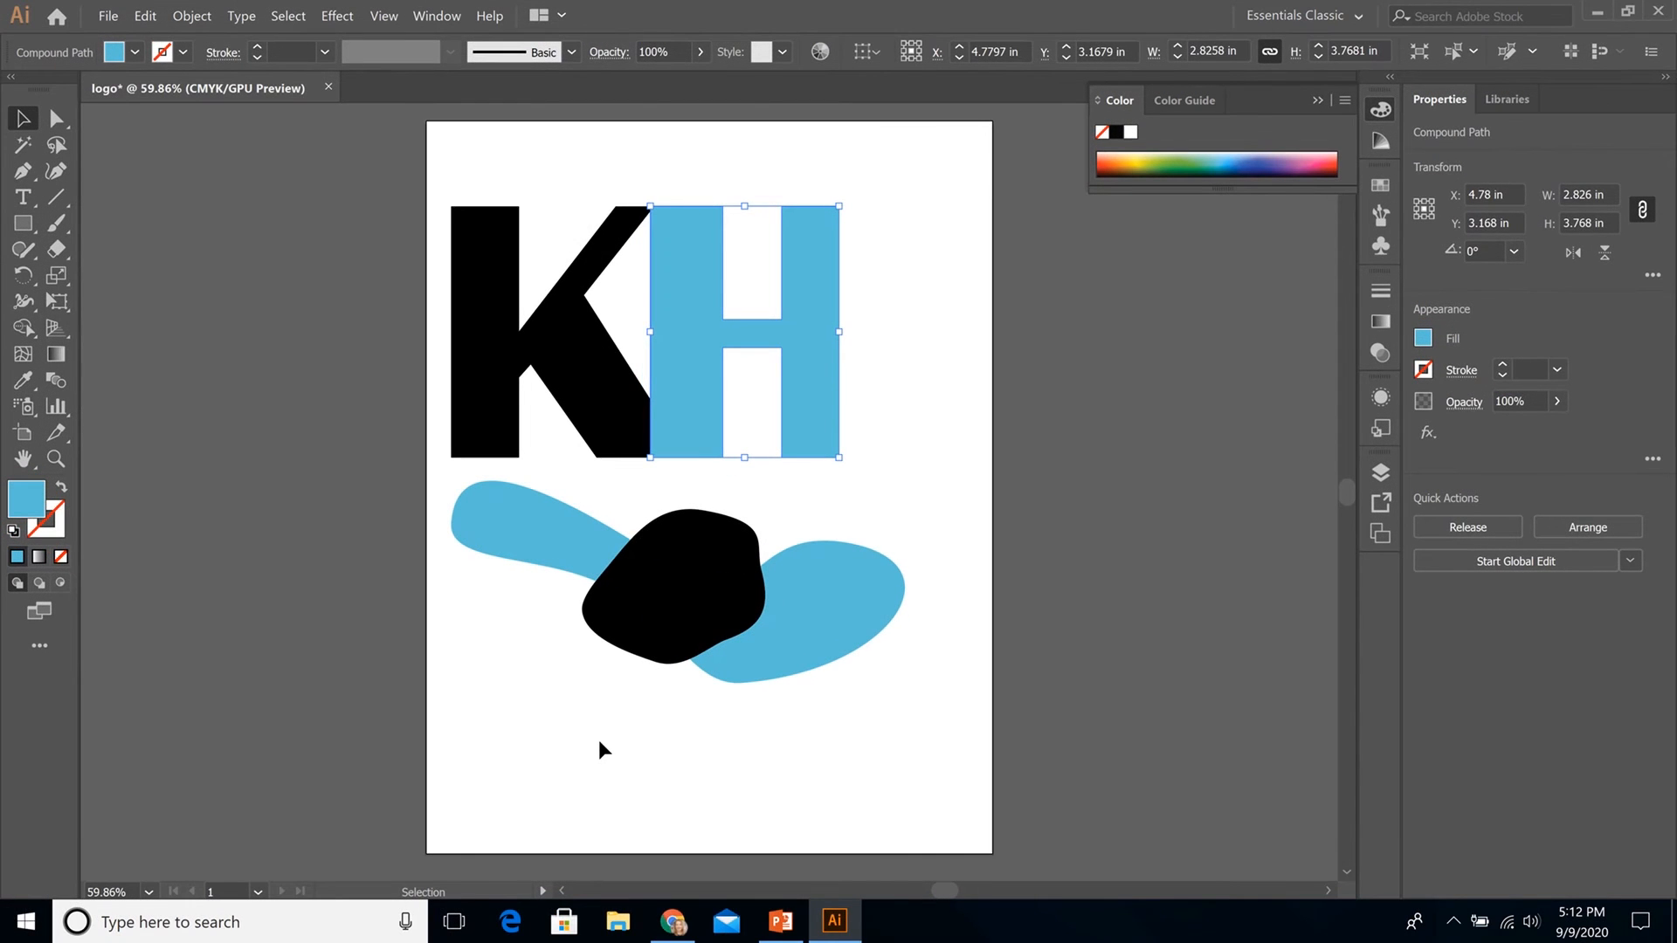
click(611, 404)
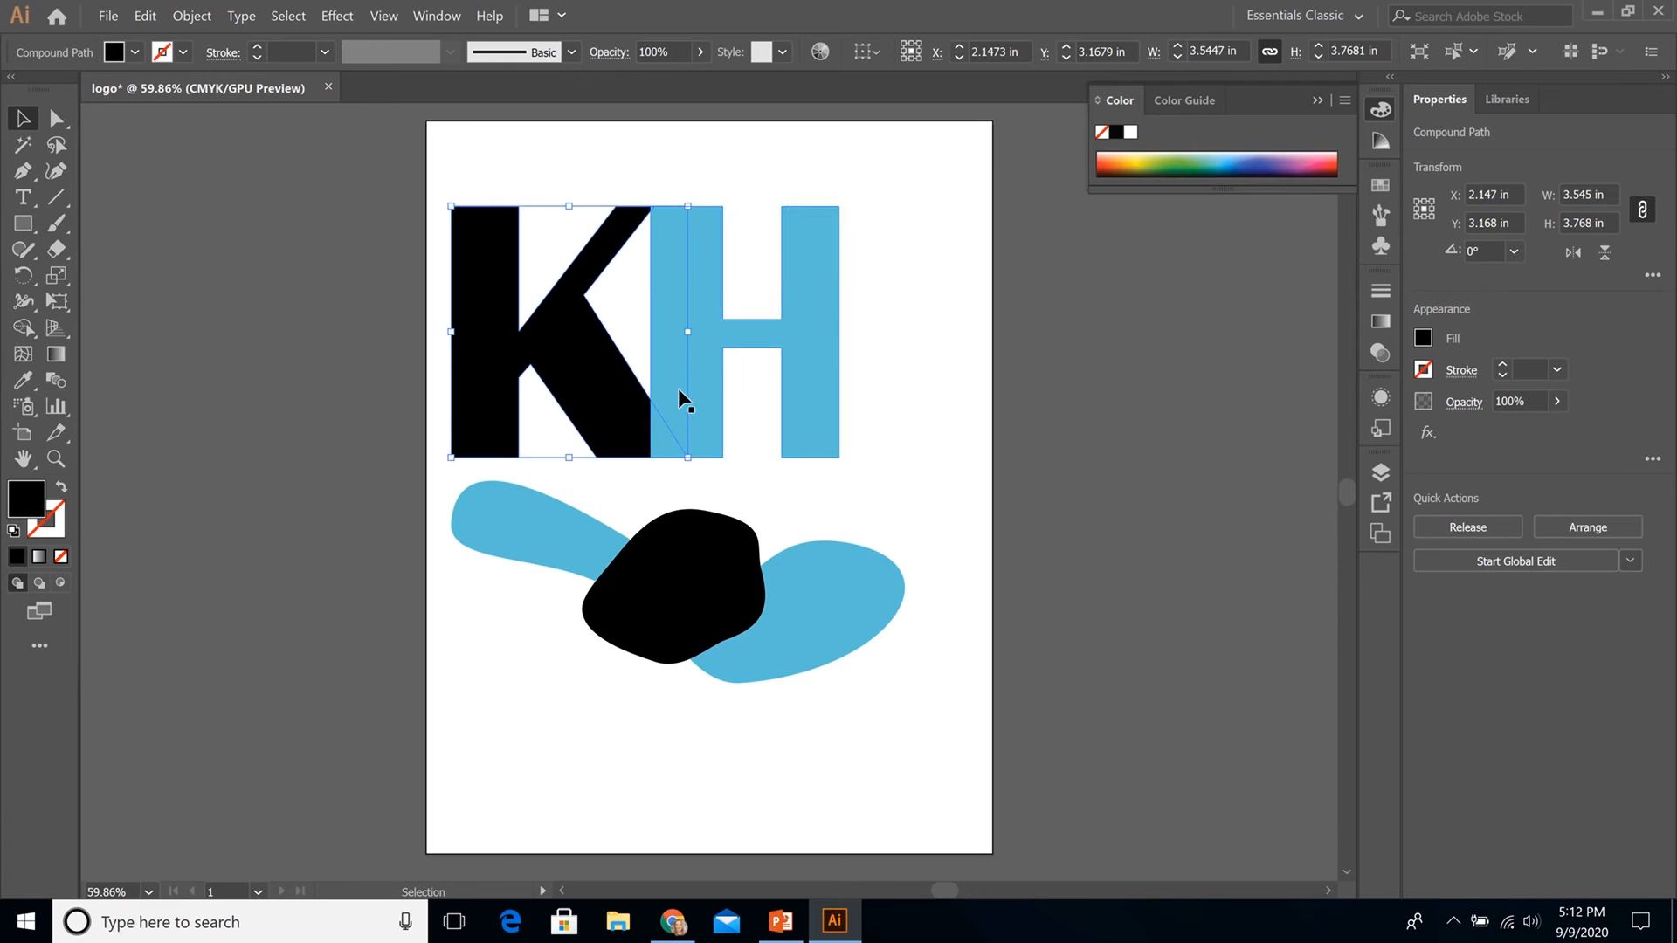
click(702, 374)
click(815, 585)
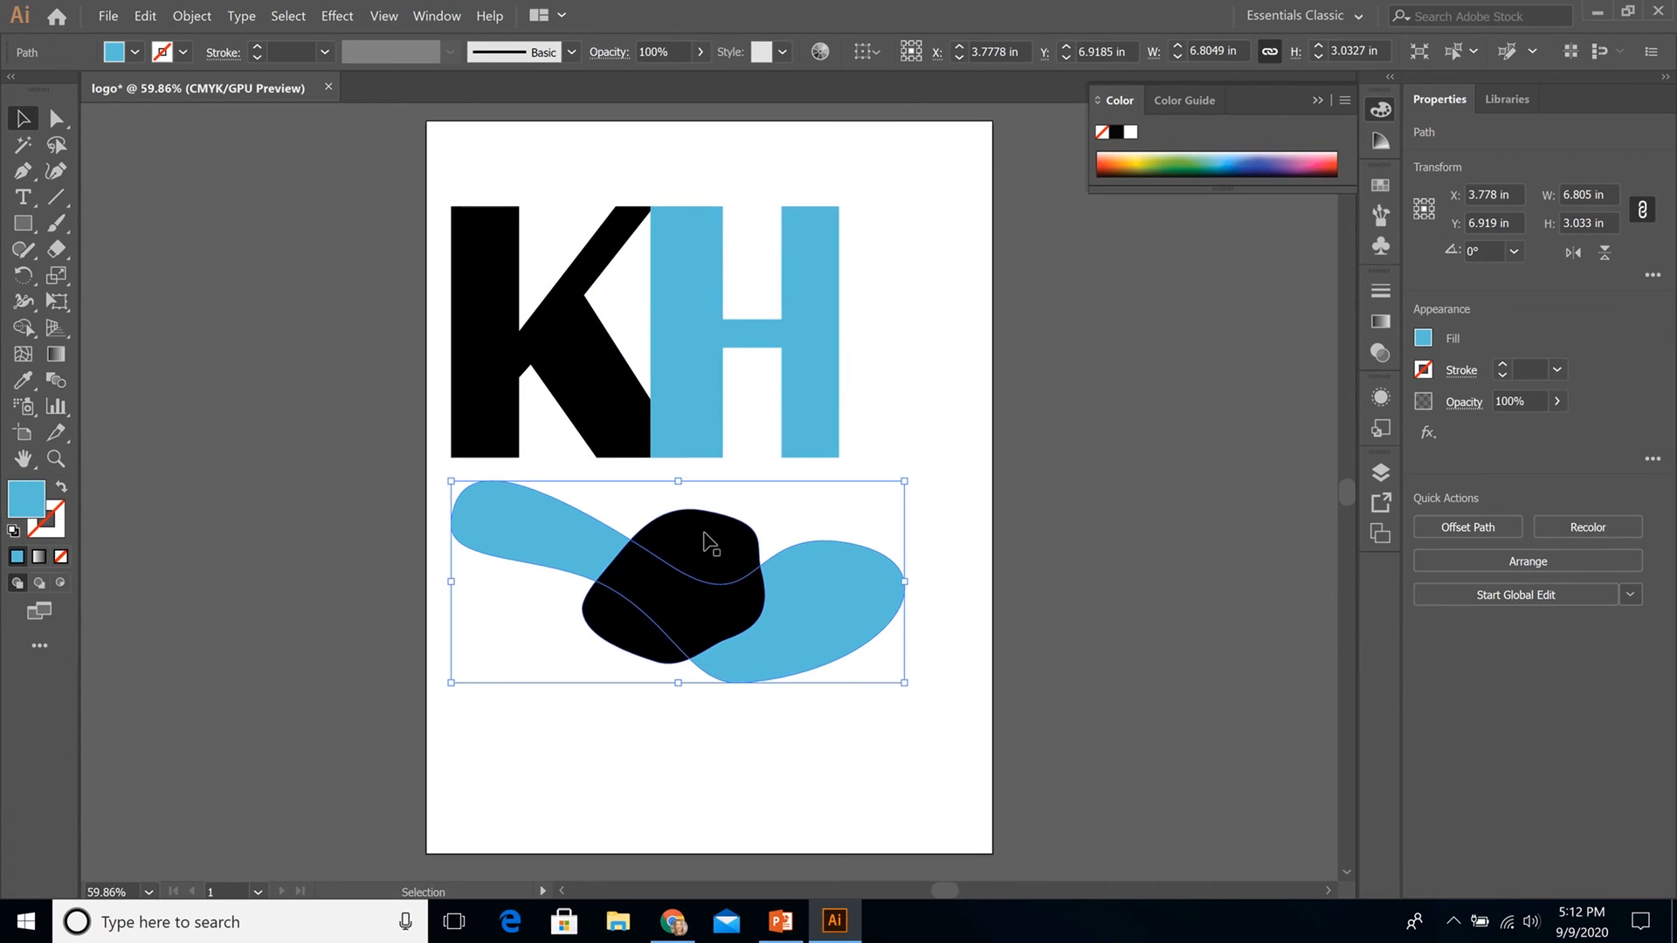
click(706, 544)
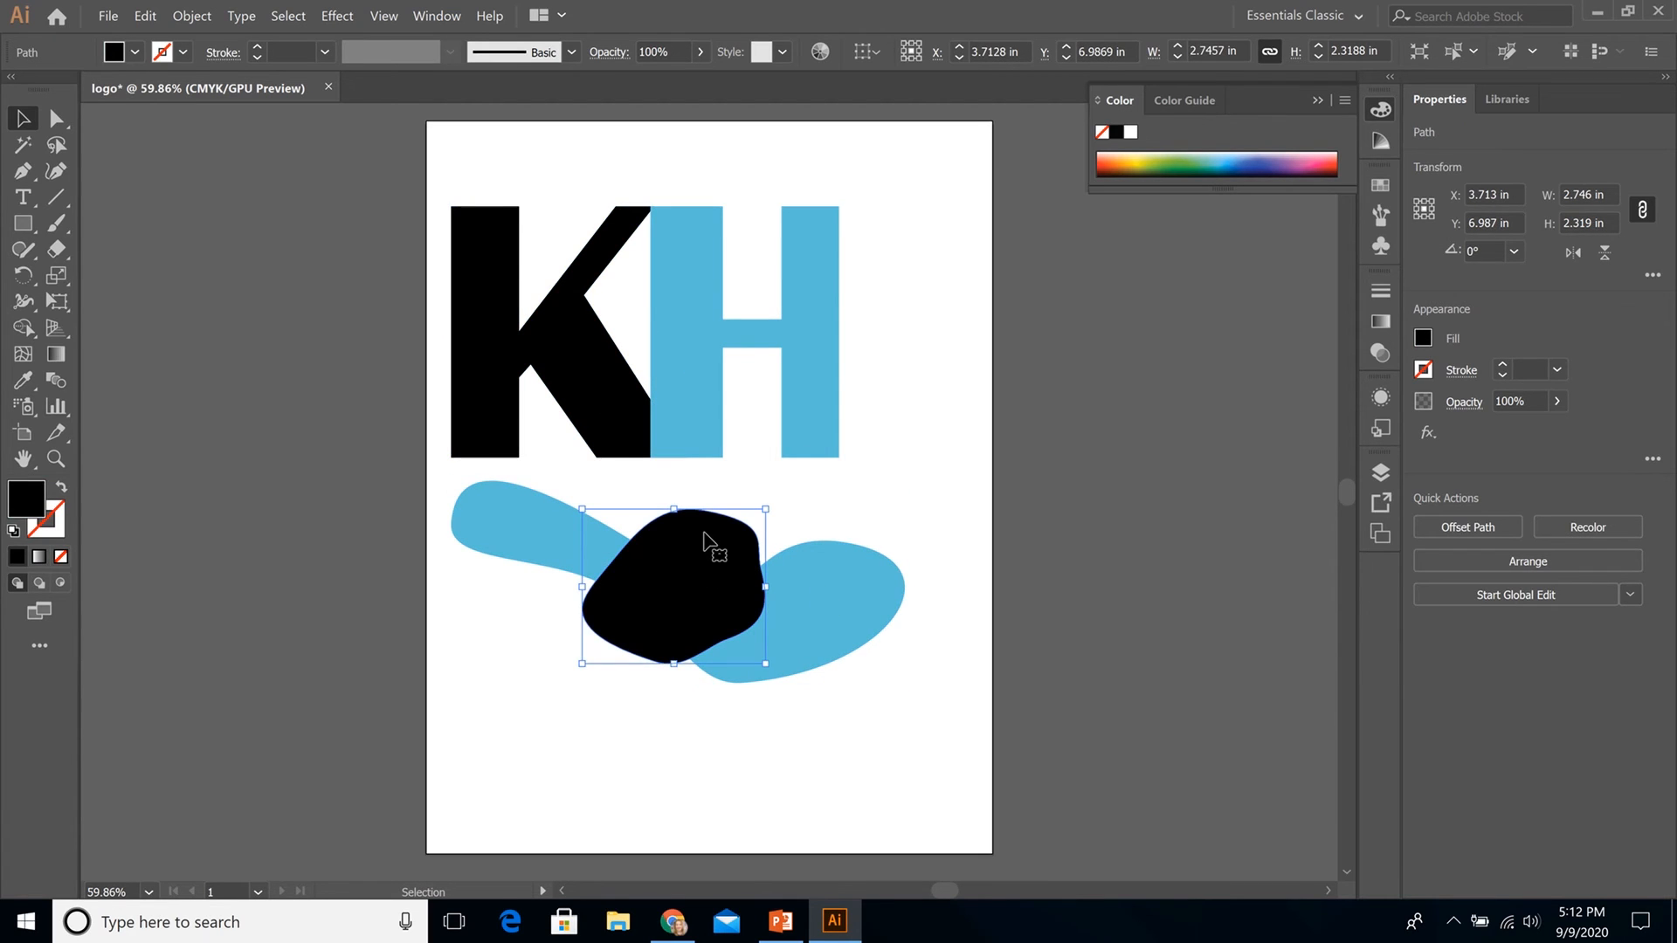
Try moving the letter H on its own and undo the move
click(910, 431)
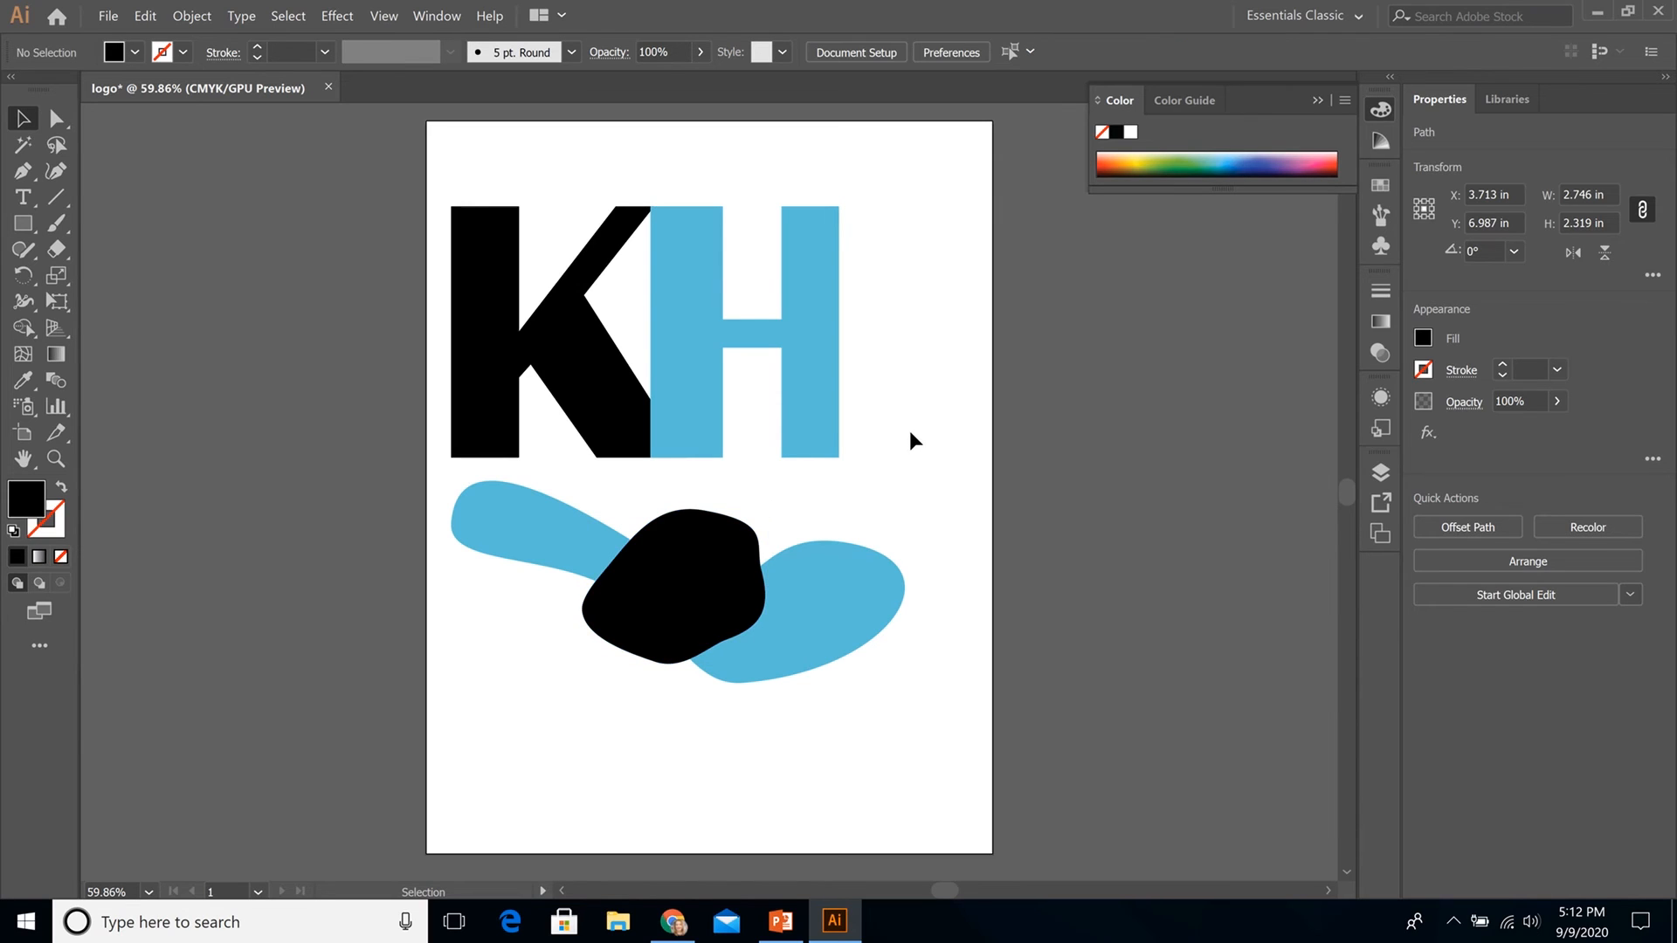
drag(673, 418, 682, 374)
key(ctrl+z)
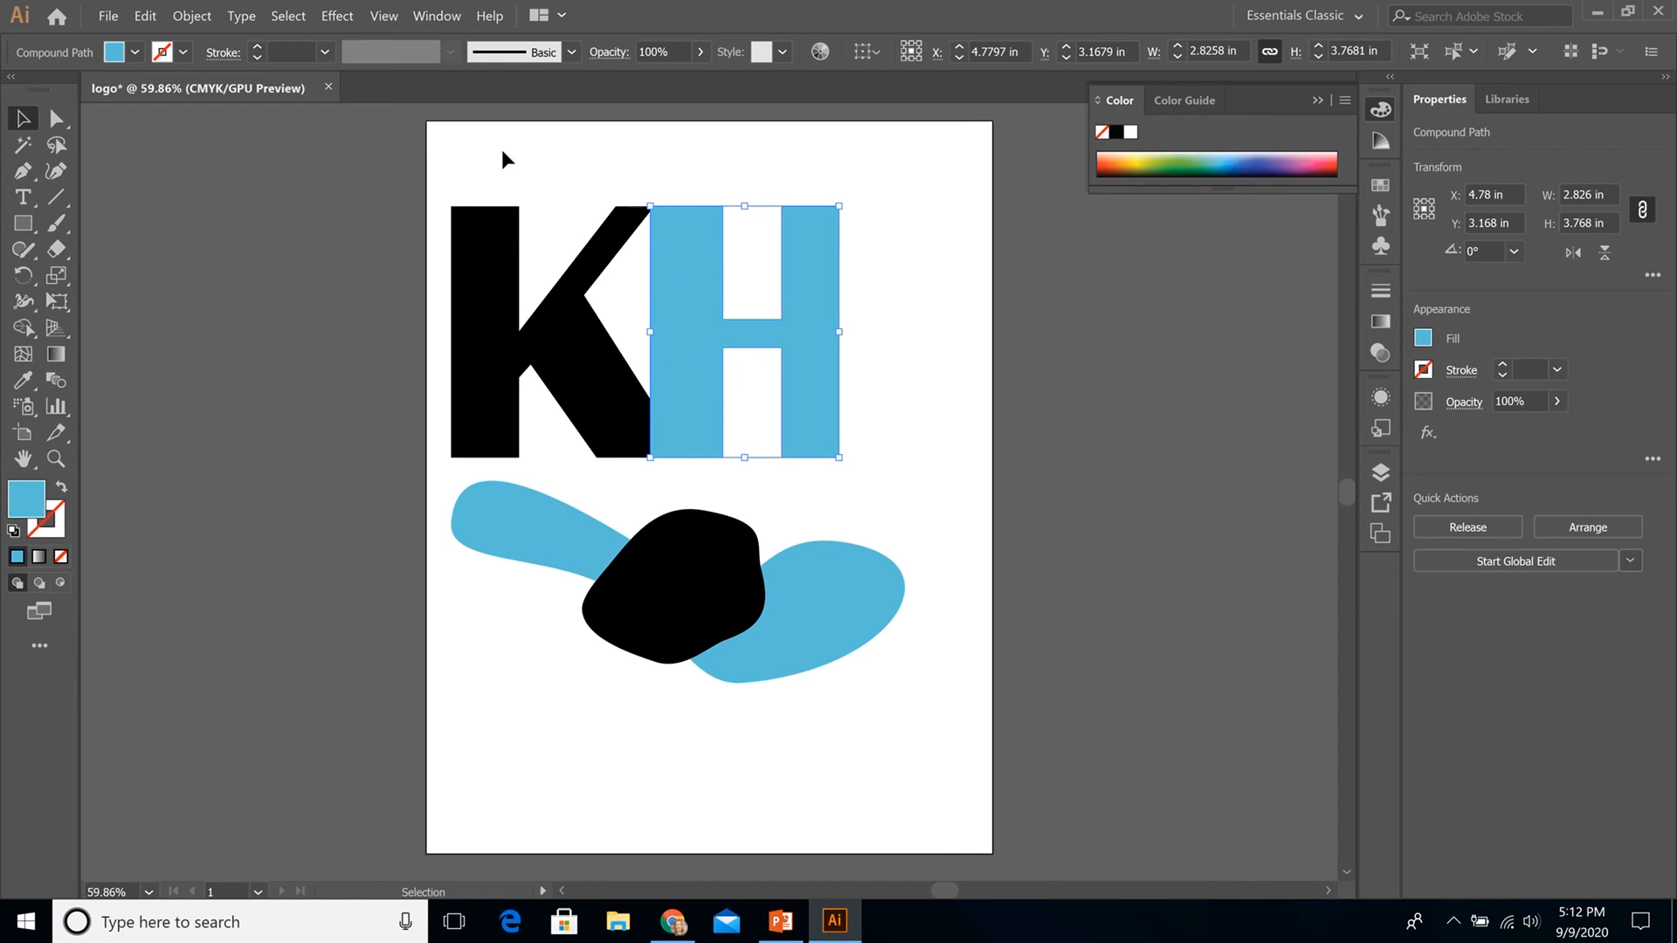
Group the letters K and H into one object
click(485, 276)
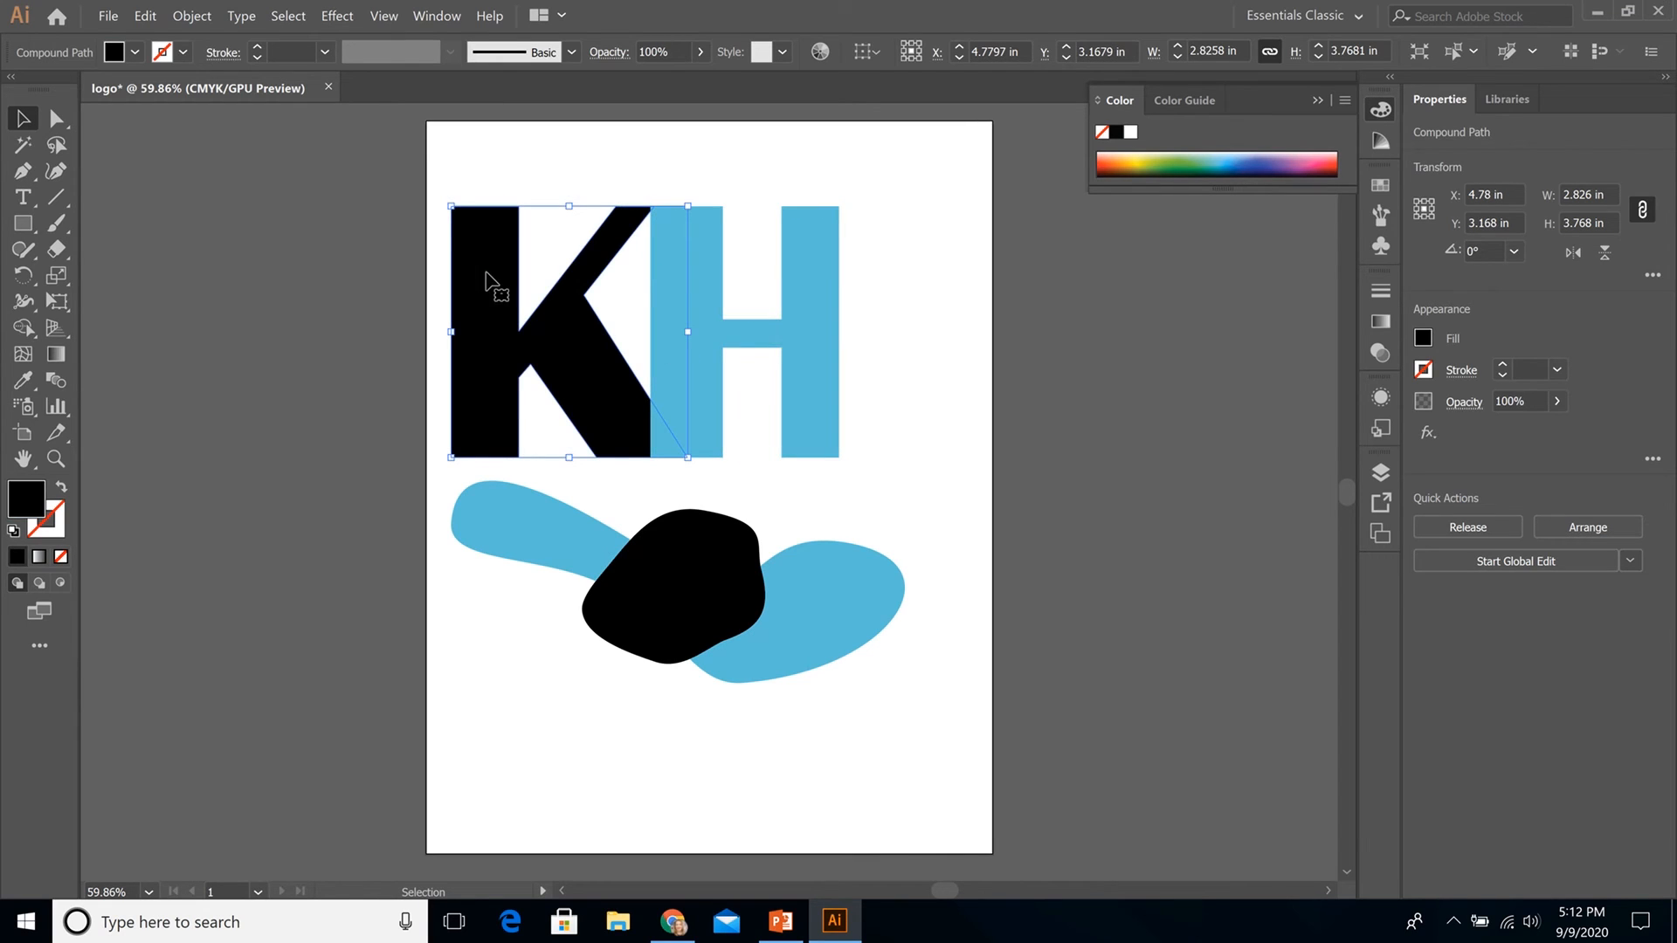
shift+click(713, 271)
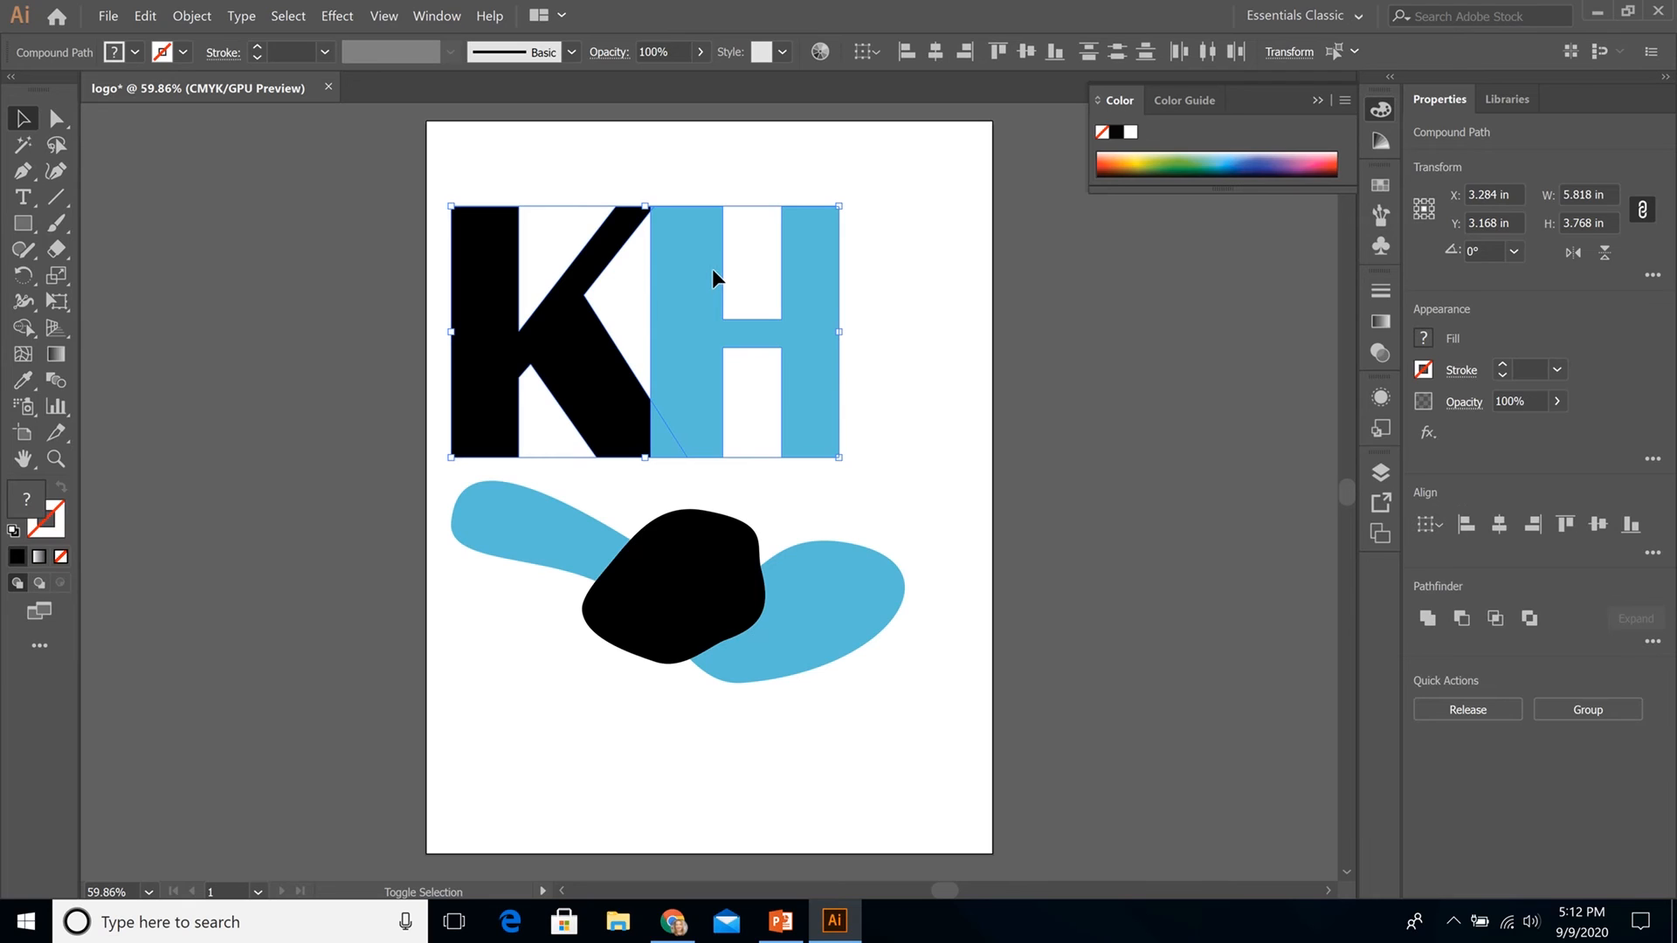
click(194, 16)
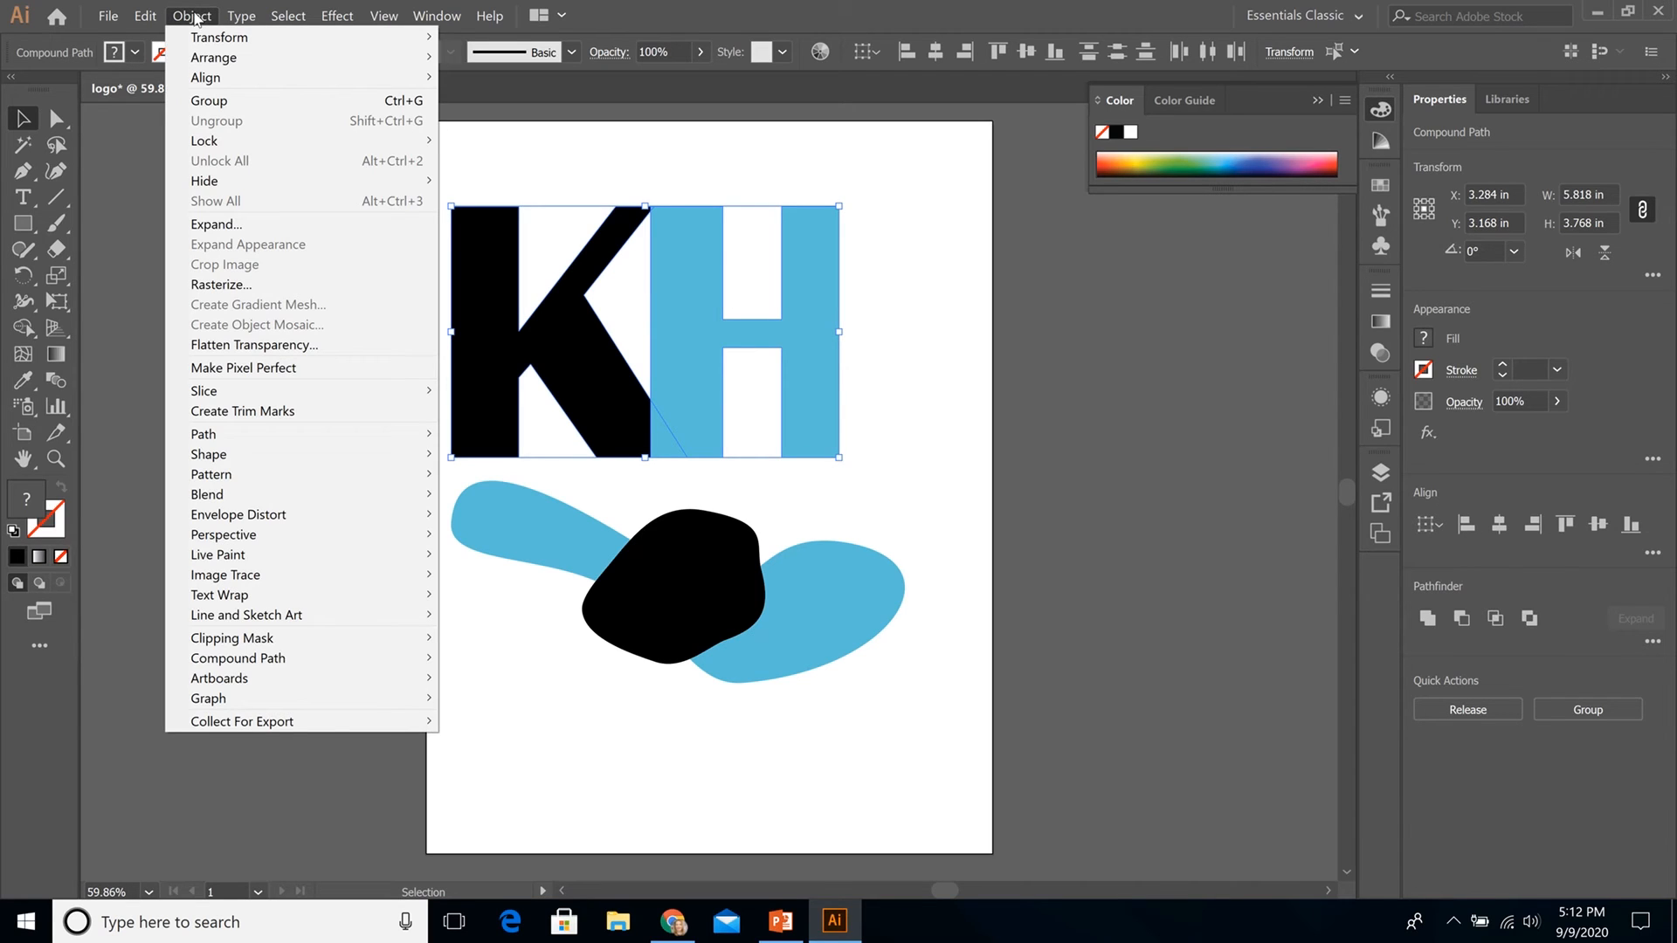
click(209, 101)
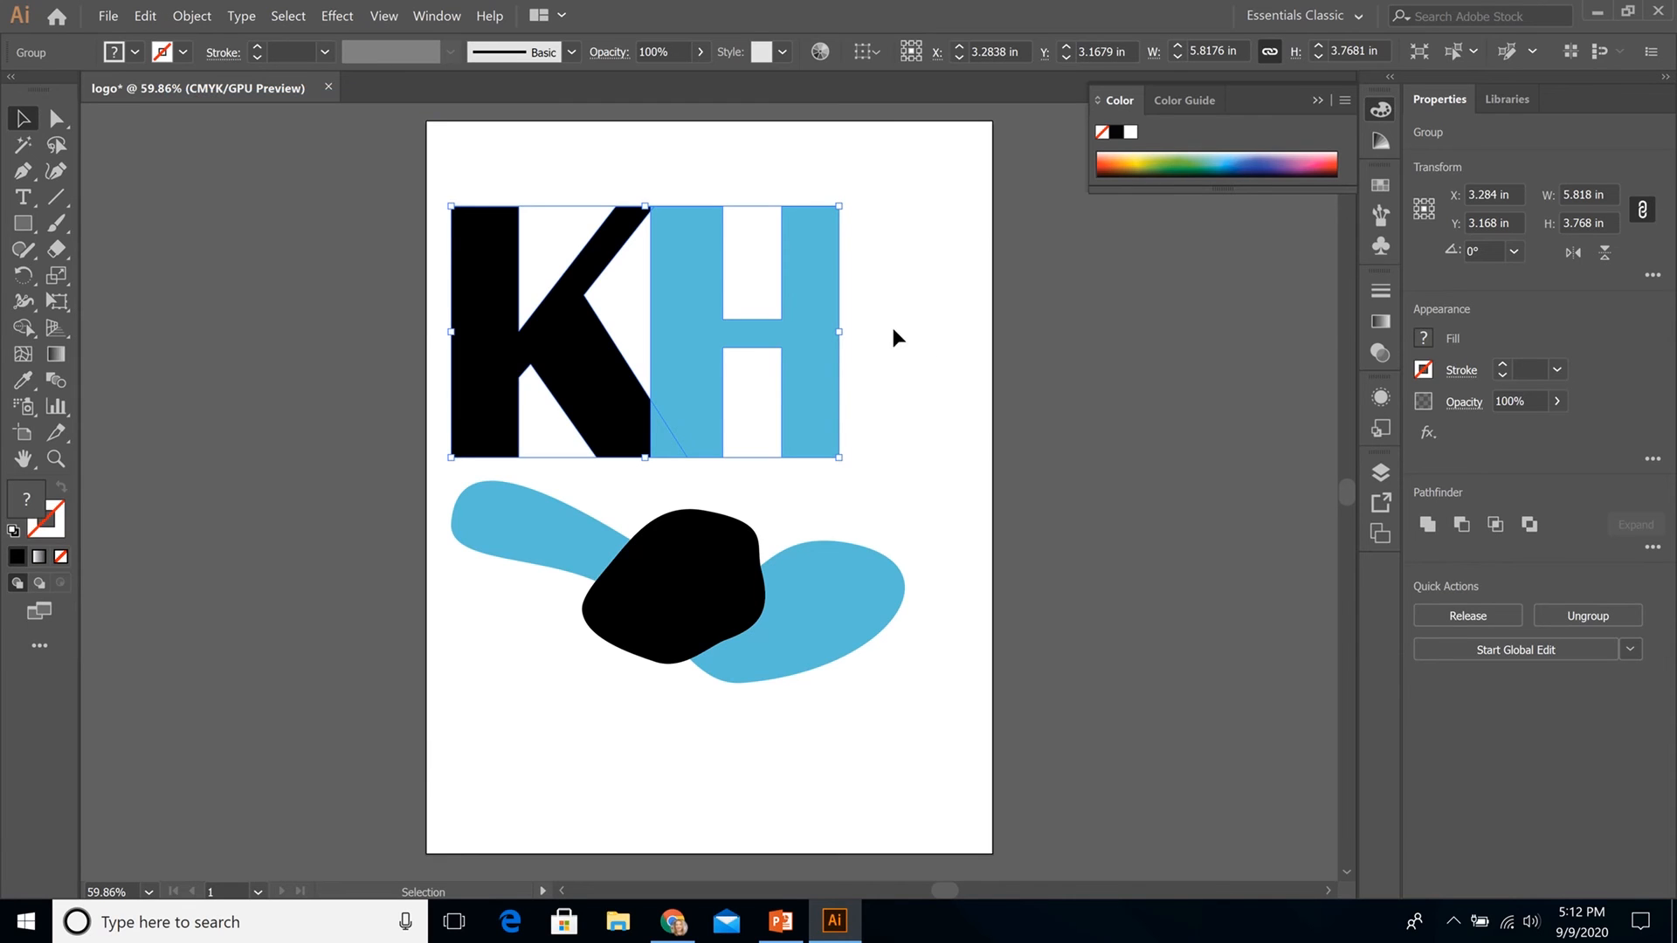
Try moving the grouped letters together, undo the move and deselect them
drag(693, 325, 727, 327)
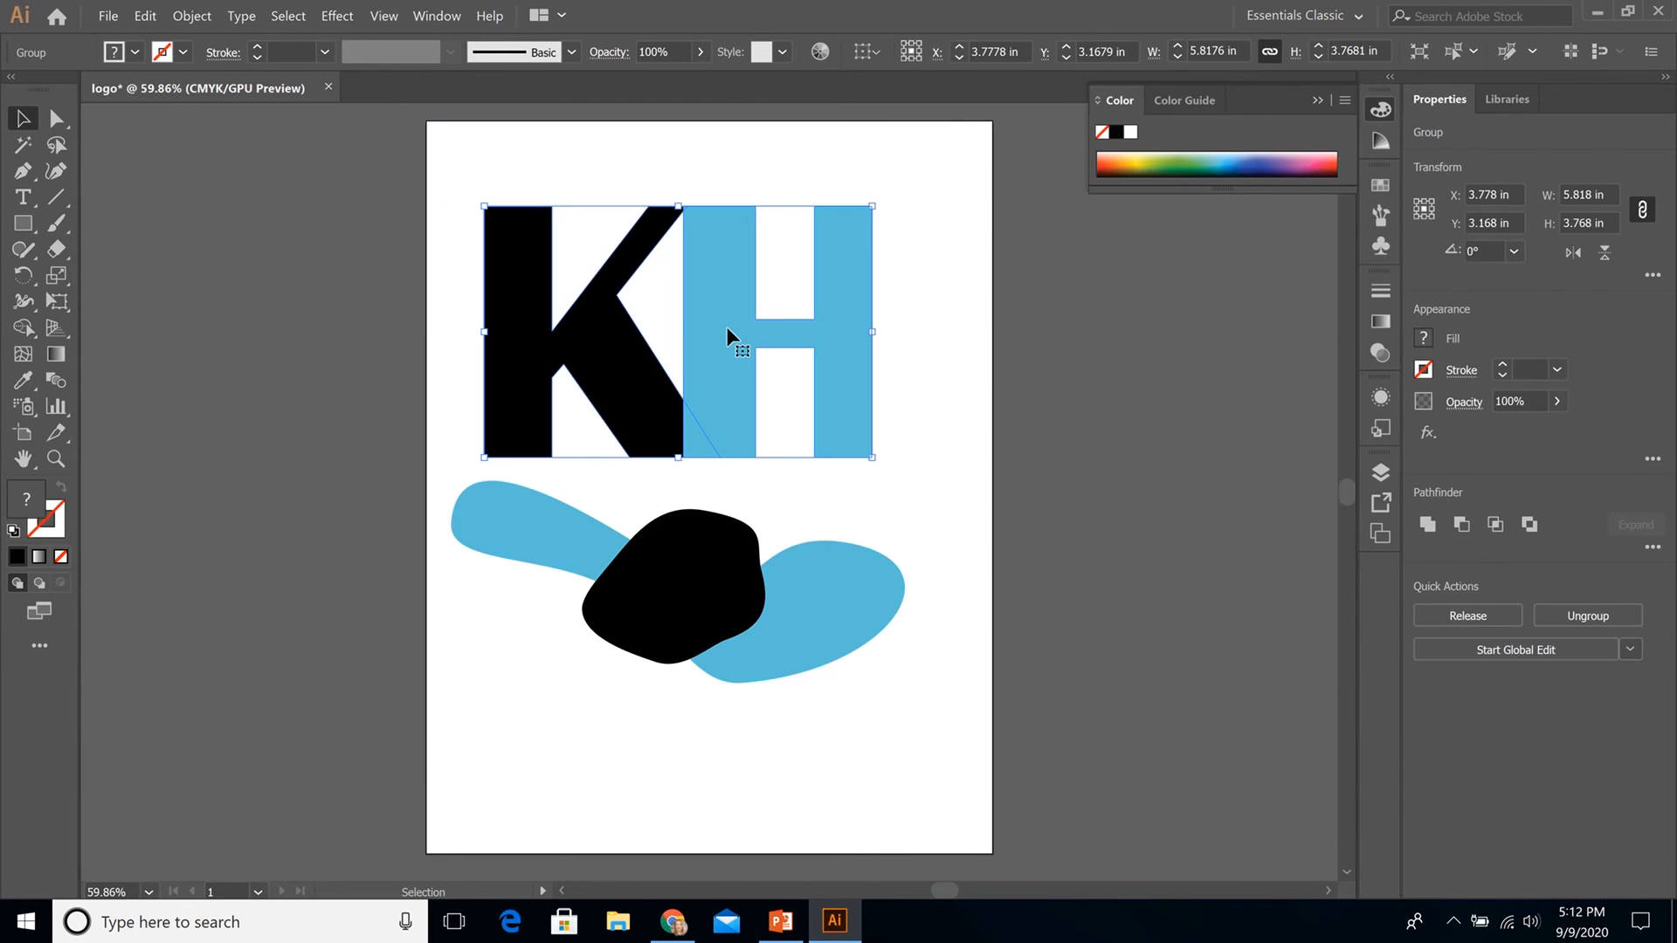
key(ctrl+z)
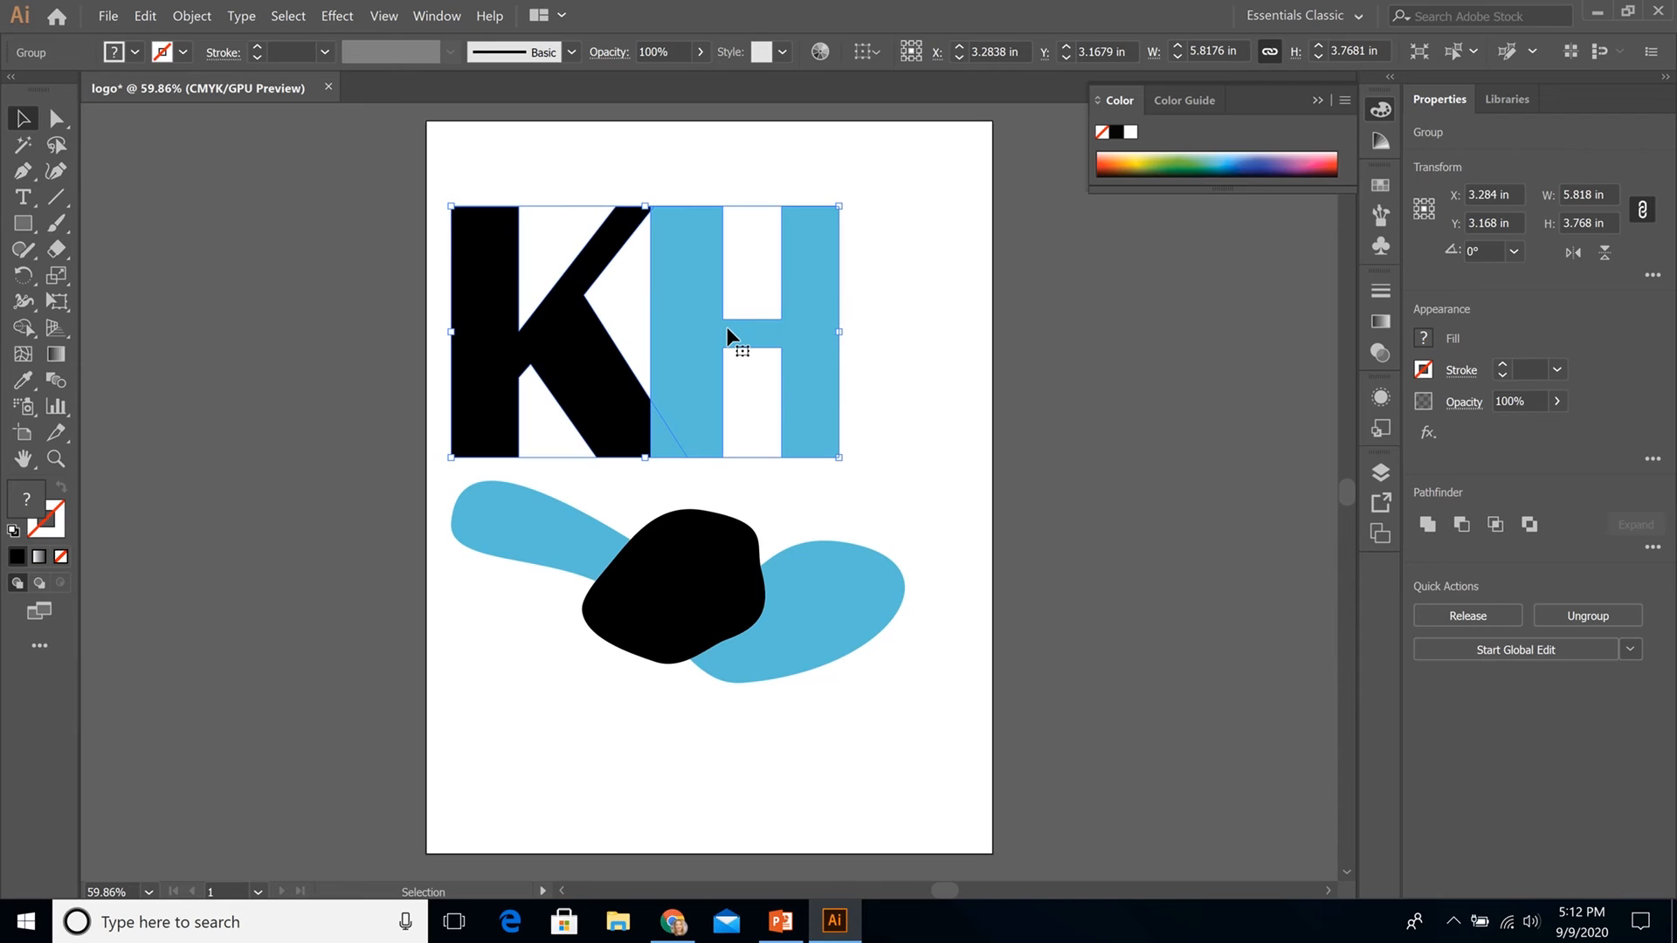
click(909, 249)
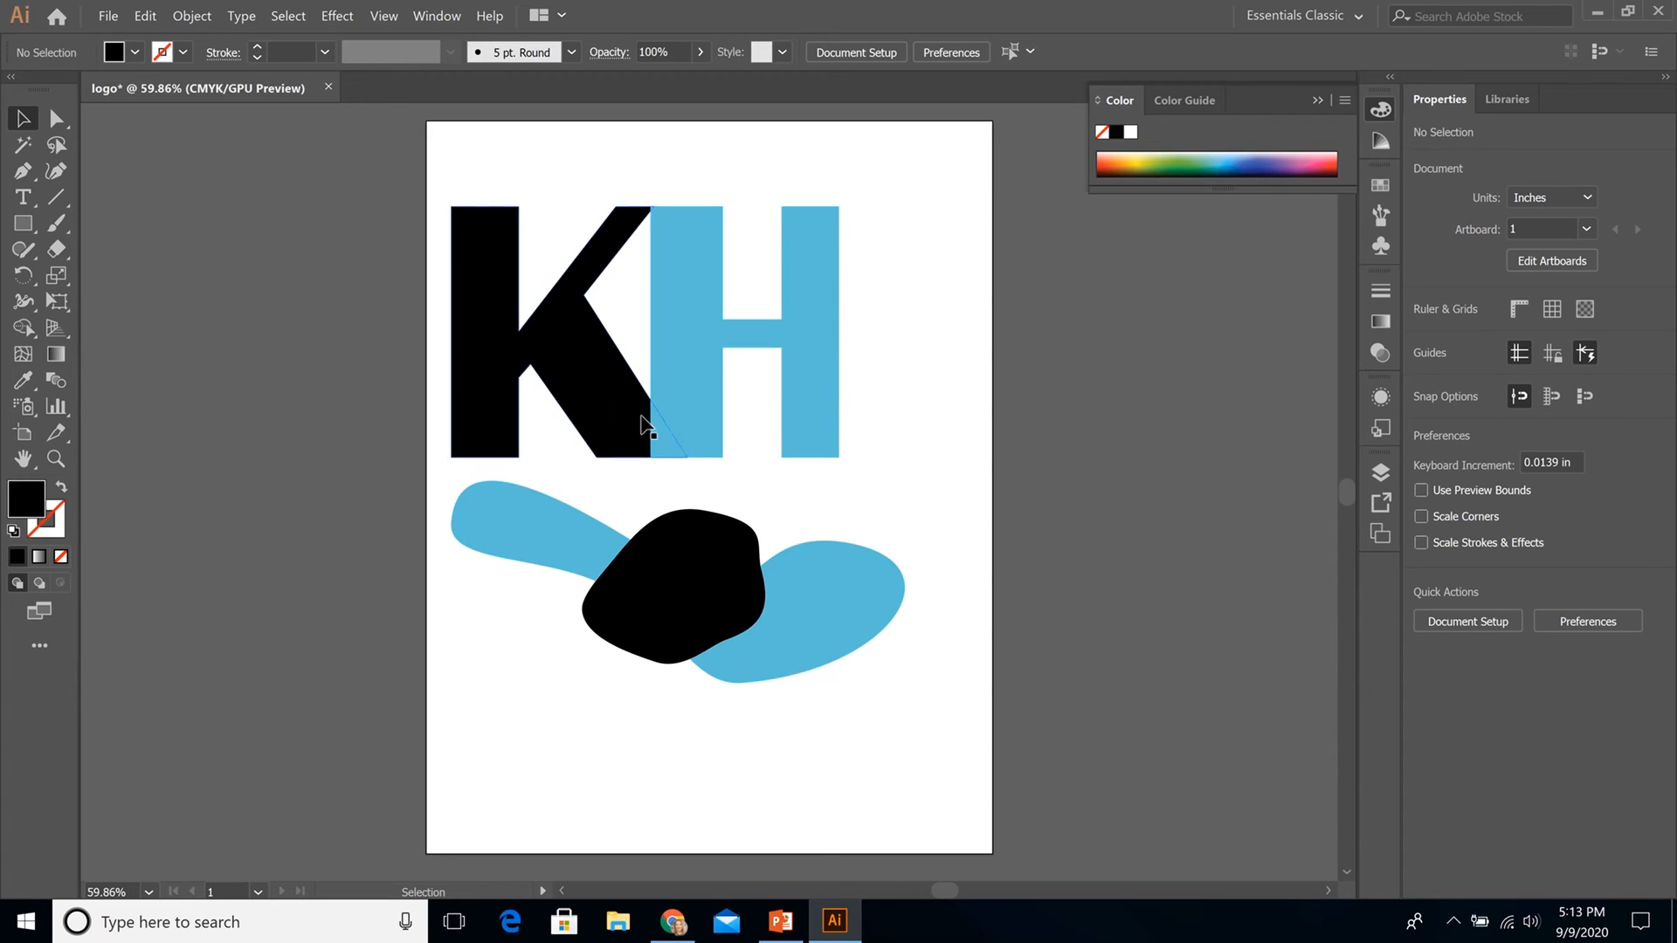
Try to merge the grouped letters K and H with the Shape Builder, undo the merge and deselect them
click(493, 254)
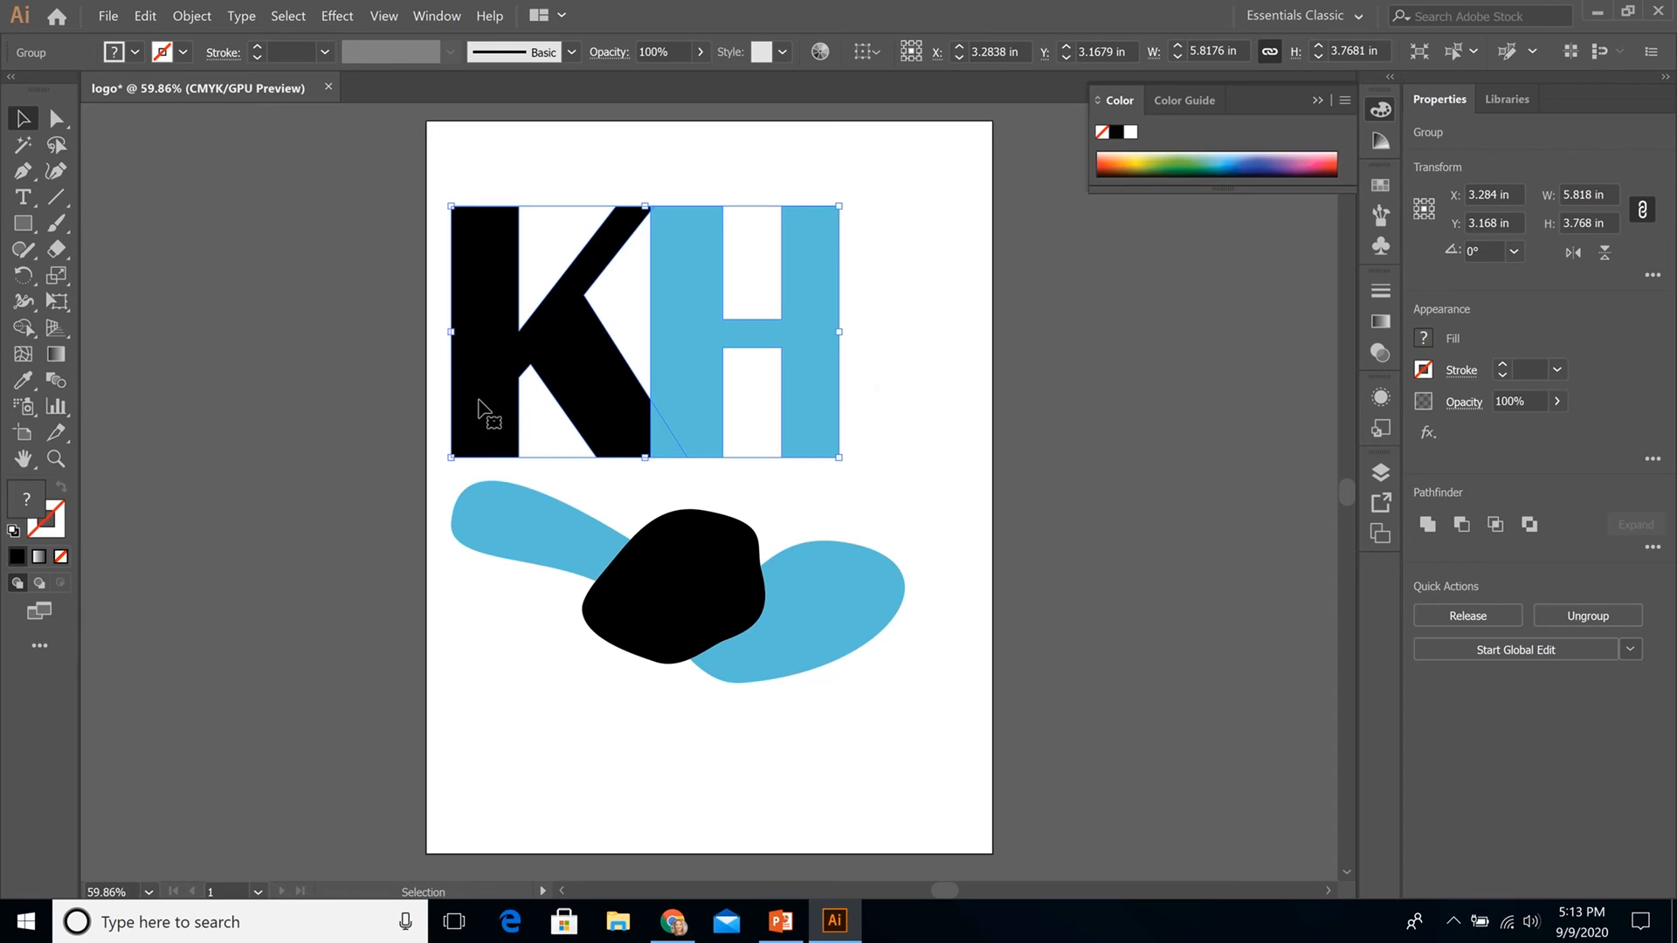
click(23, 330)
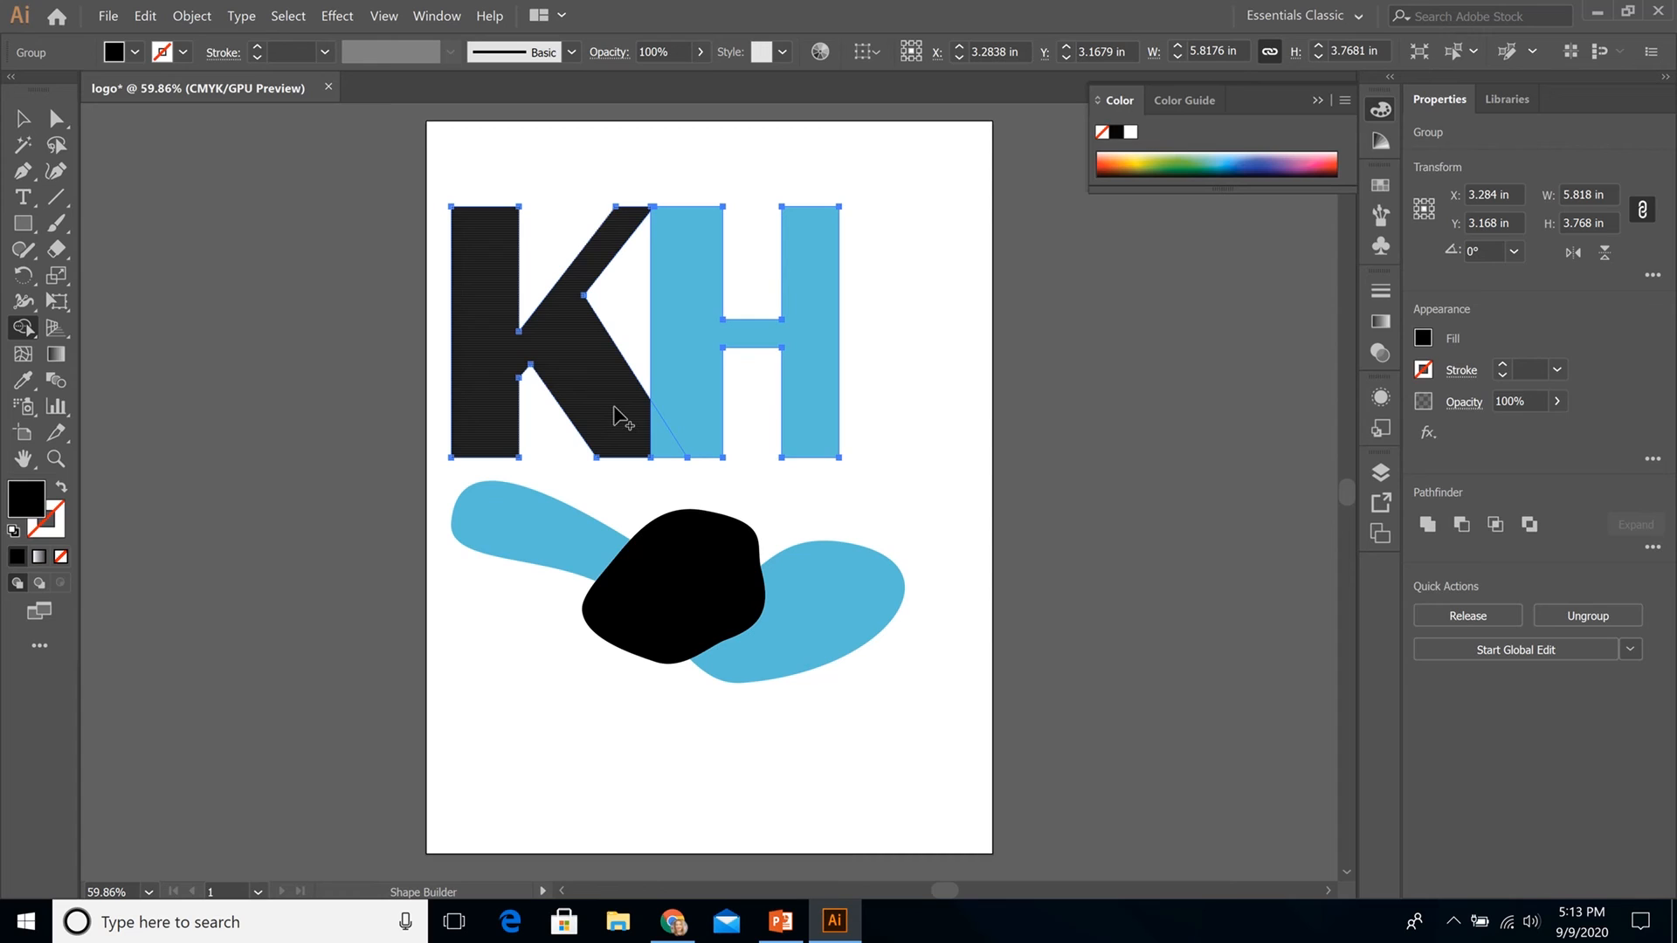
drag(620, 417, 697, 434)
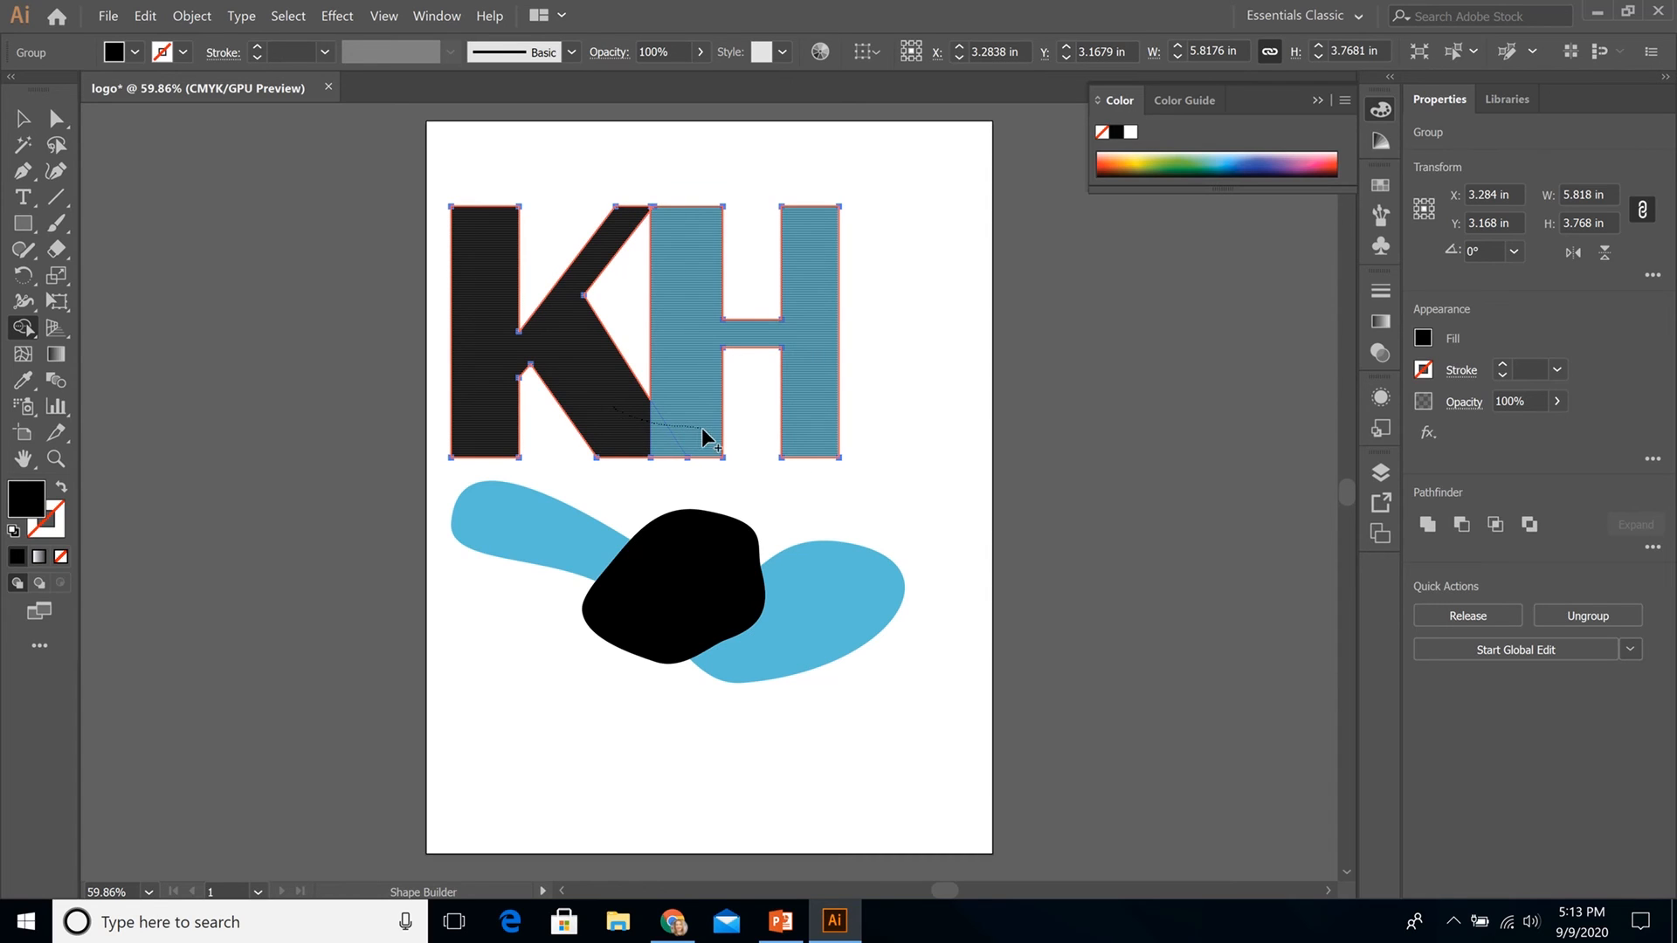
drag(701, 428, 704, 432)
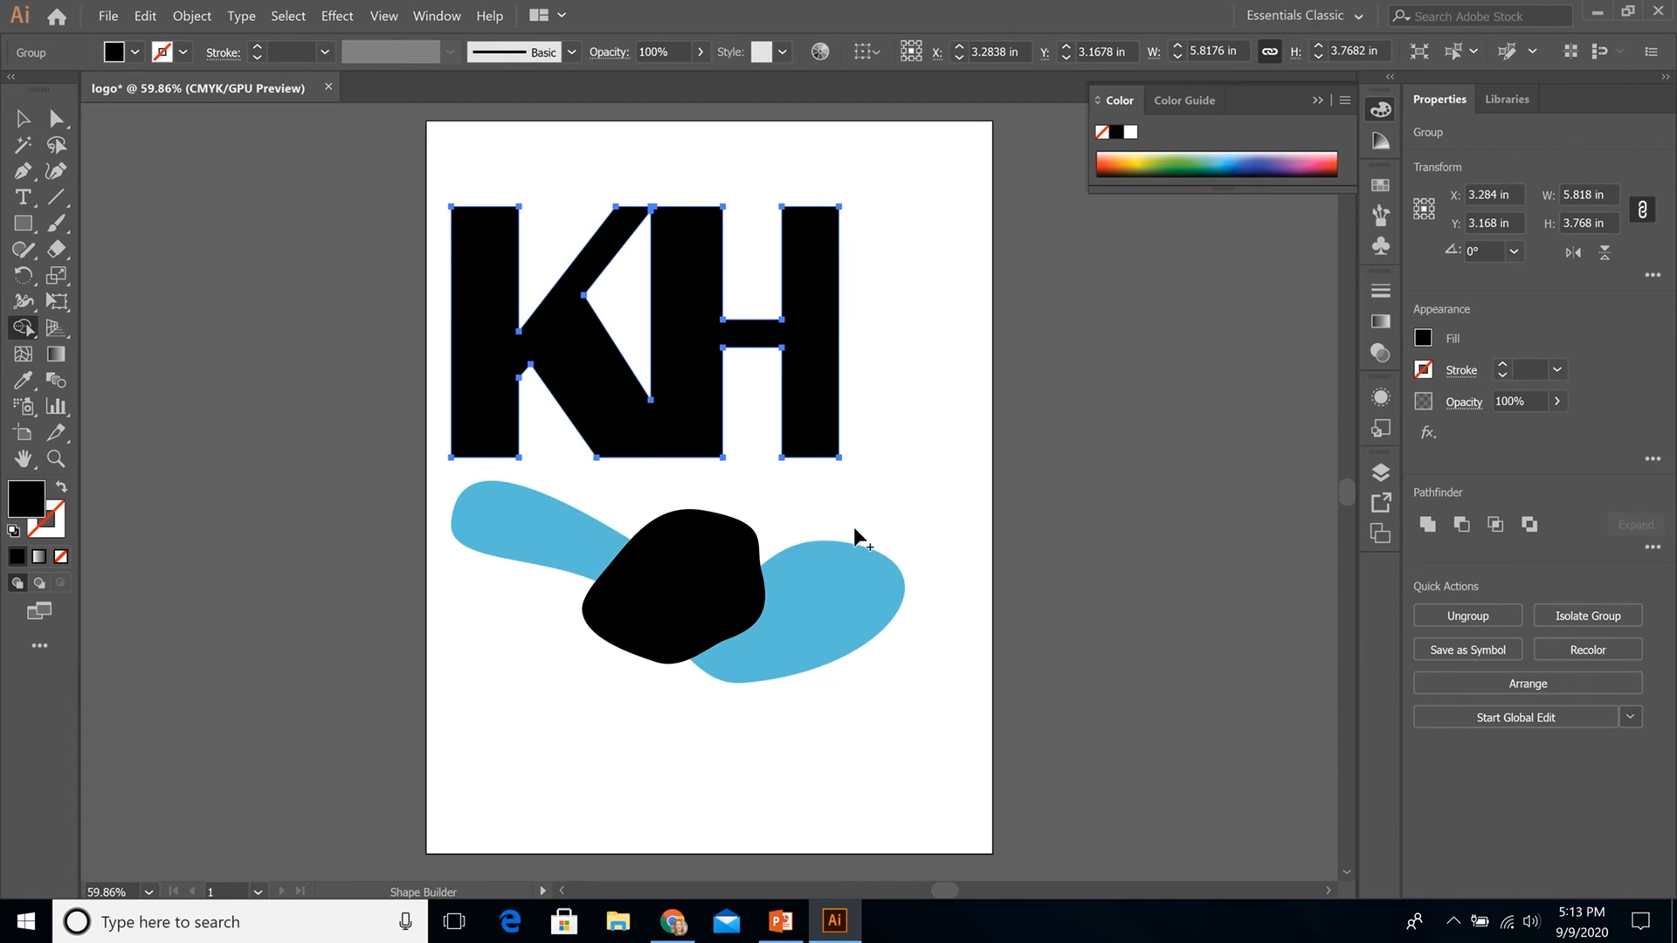
key(ctrl+z)
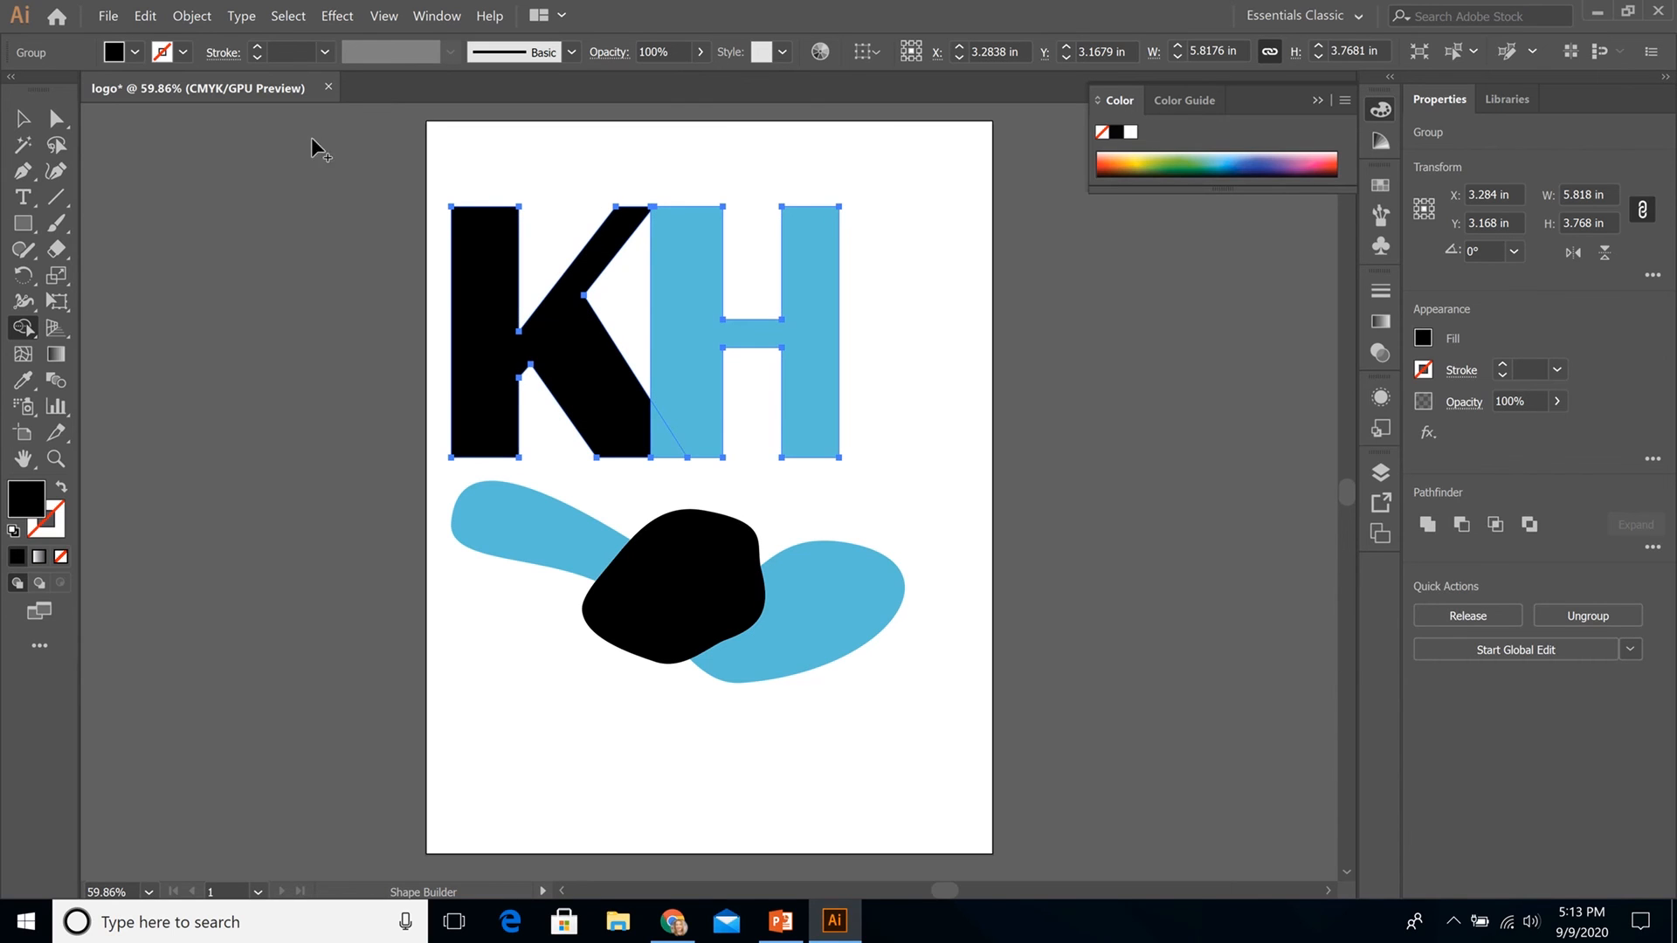
key(v)
click(963, 372)
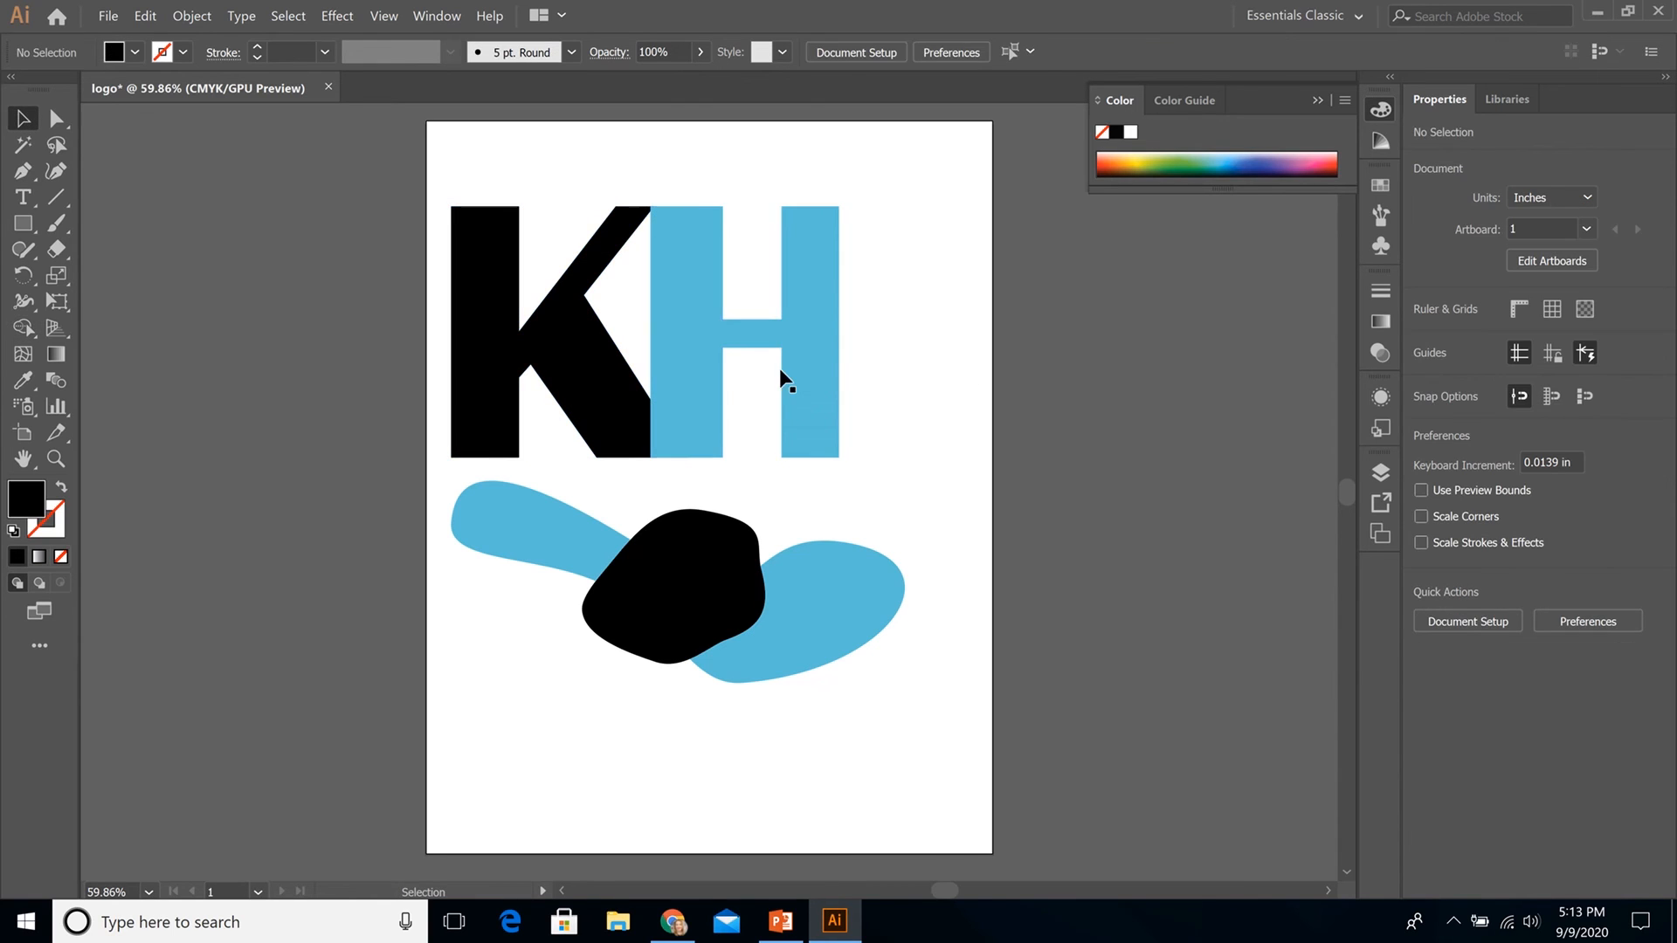
Ungroup the letters K and H and deselect them
click(674, 311)
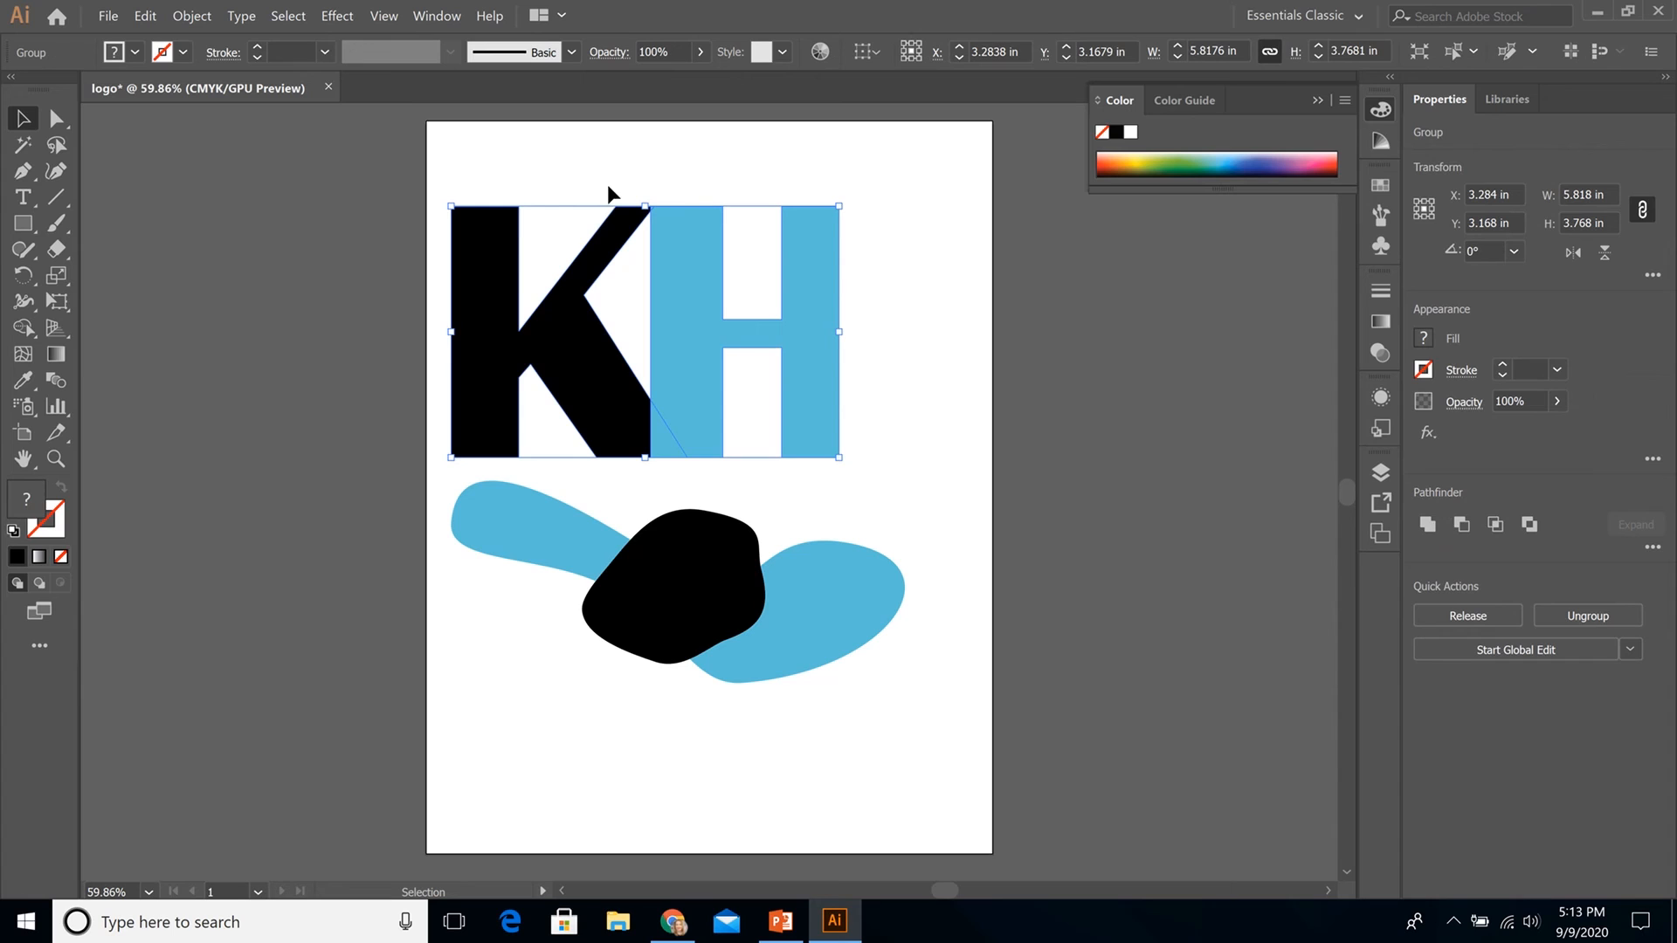
click(189, 17)
click(217, 120)
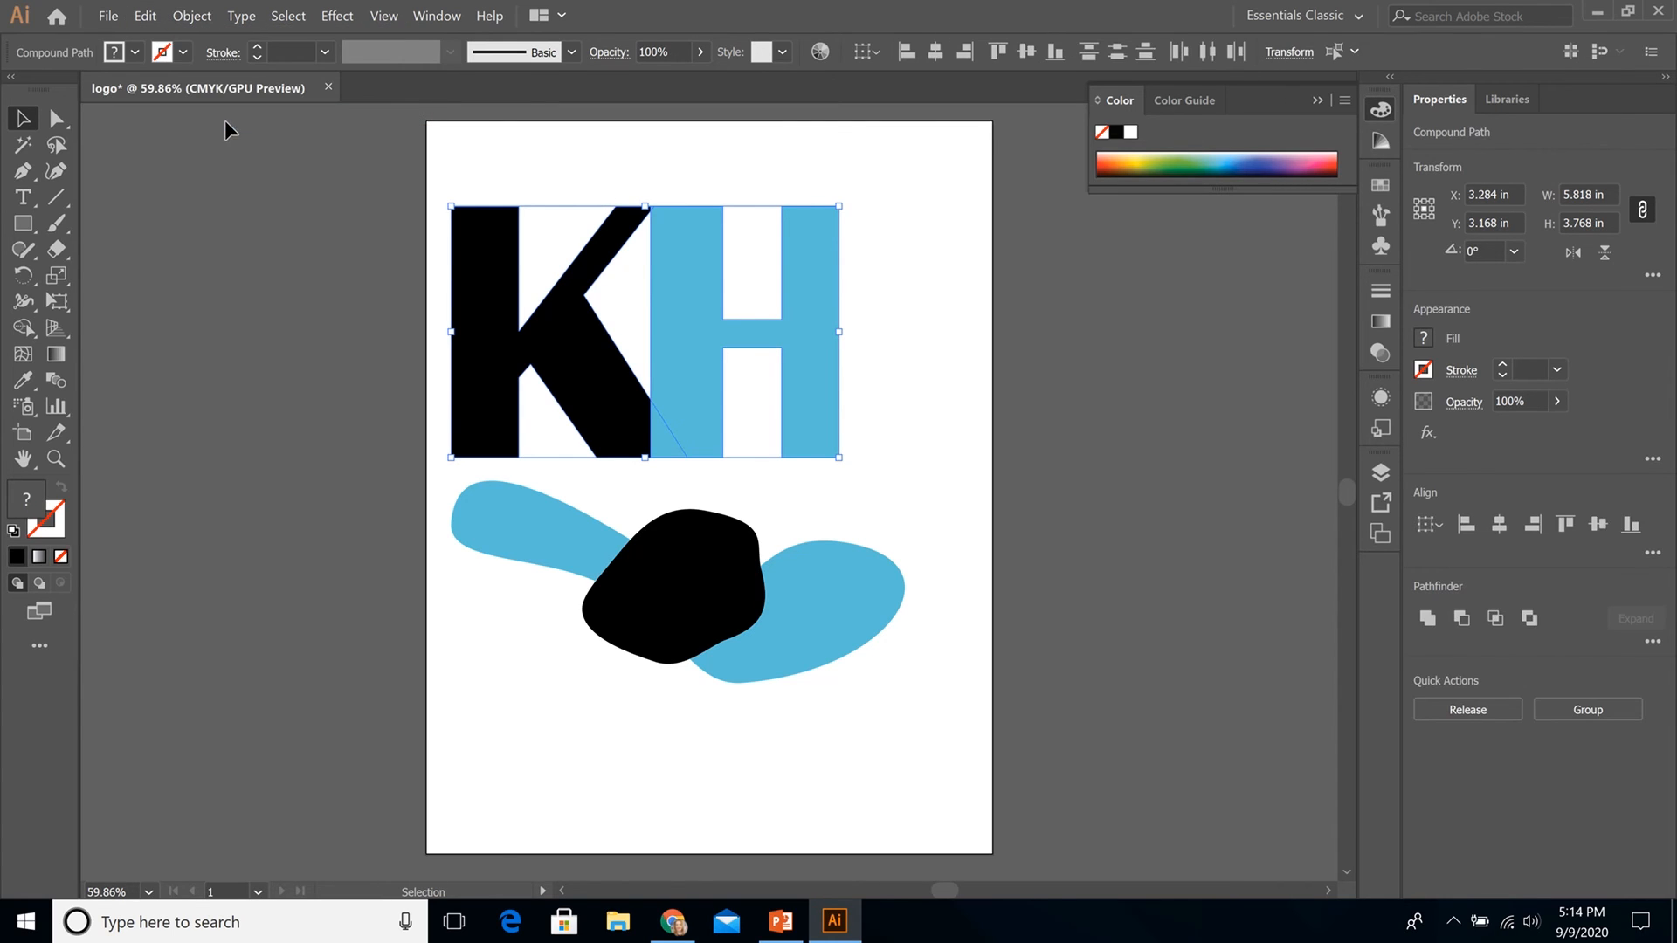
click(925, 329)
Merge the separate letters K and H into one shape with the Shape Builder
click(691, 247)
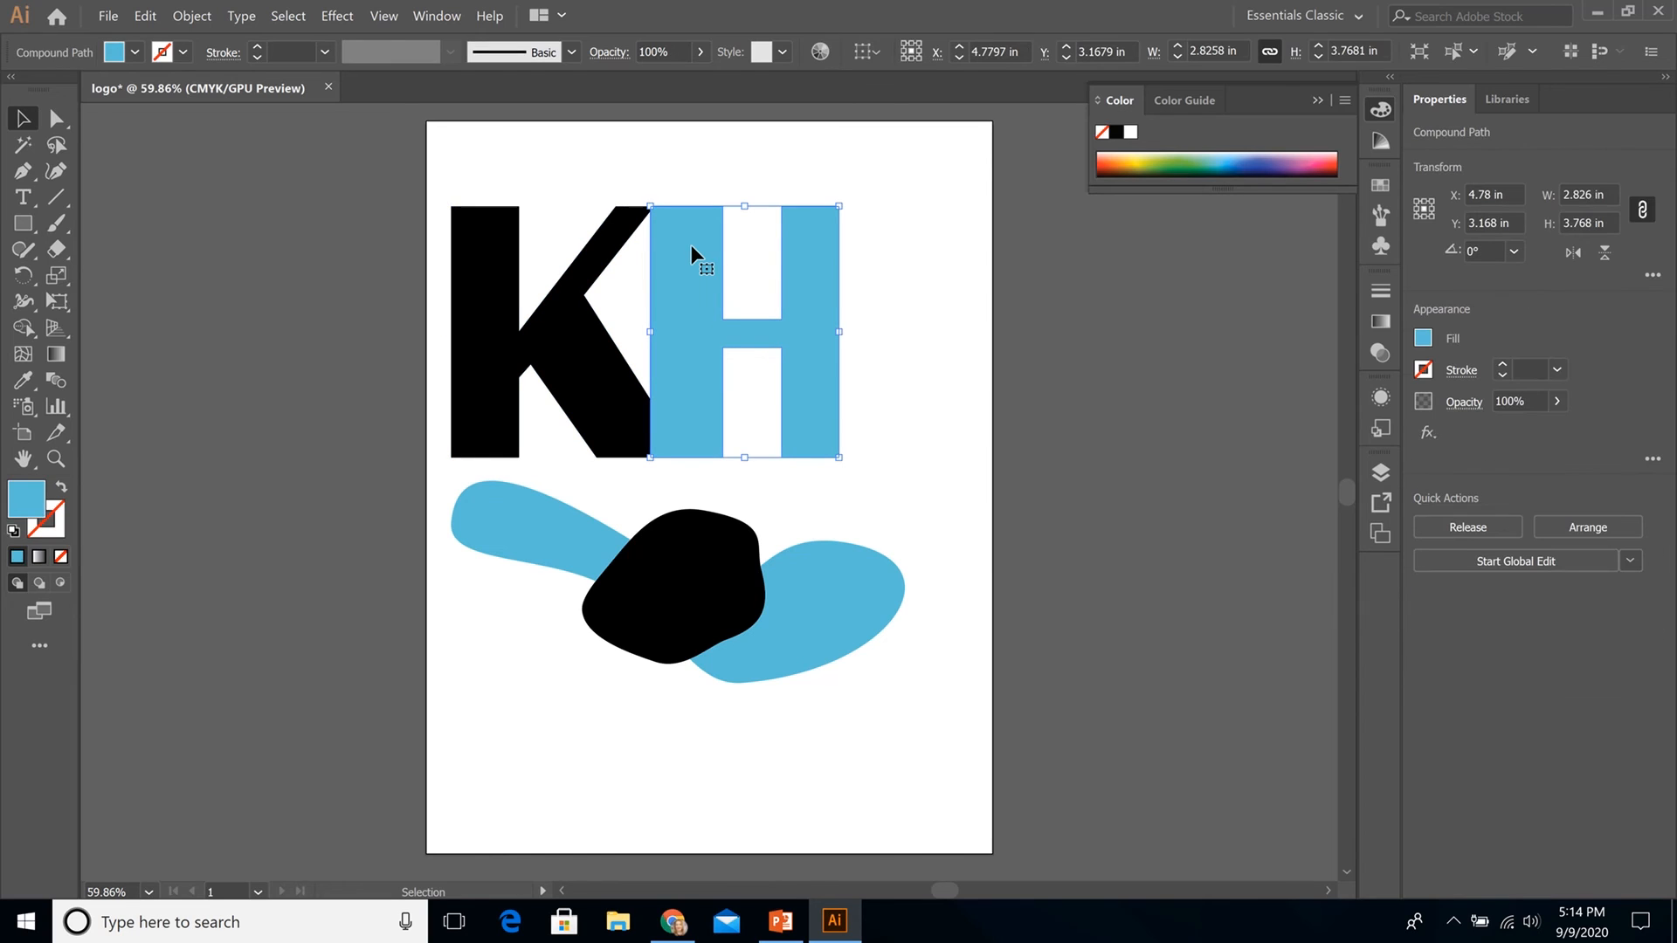
shift+click(585, 380)
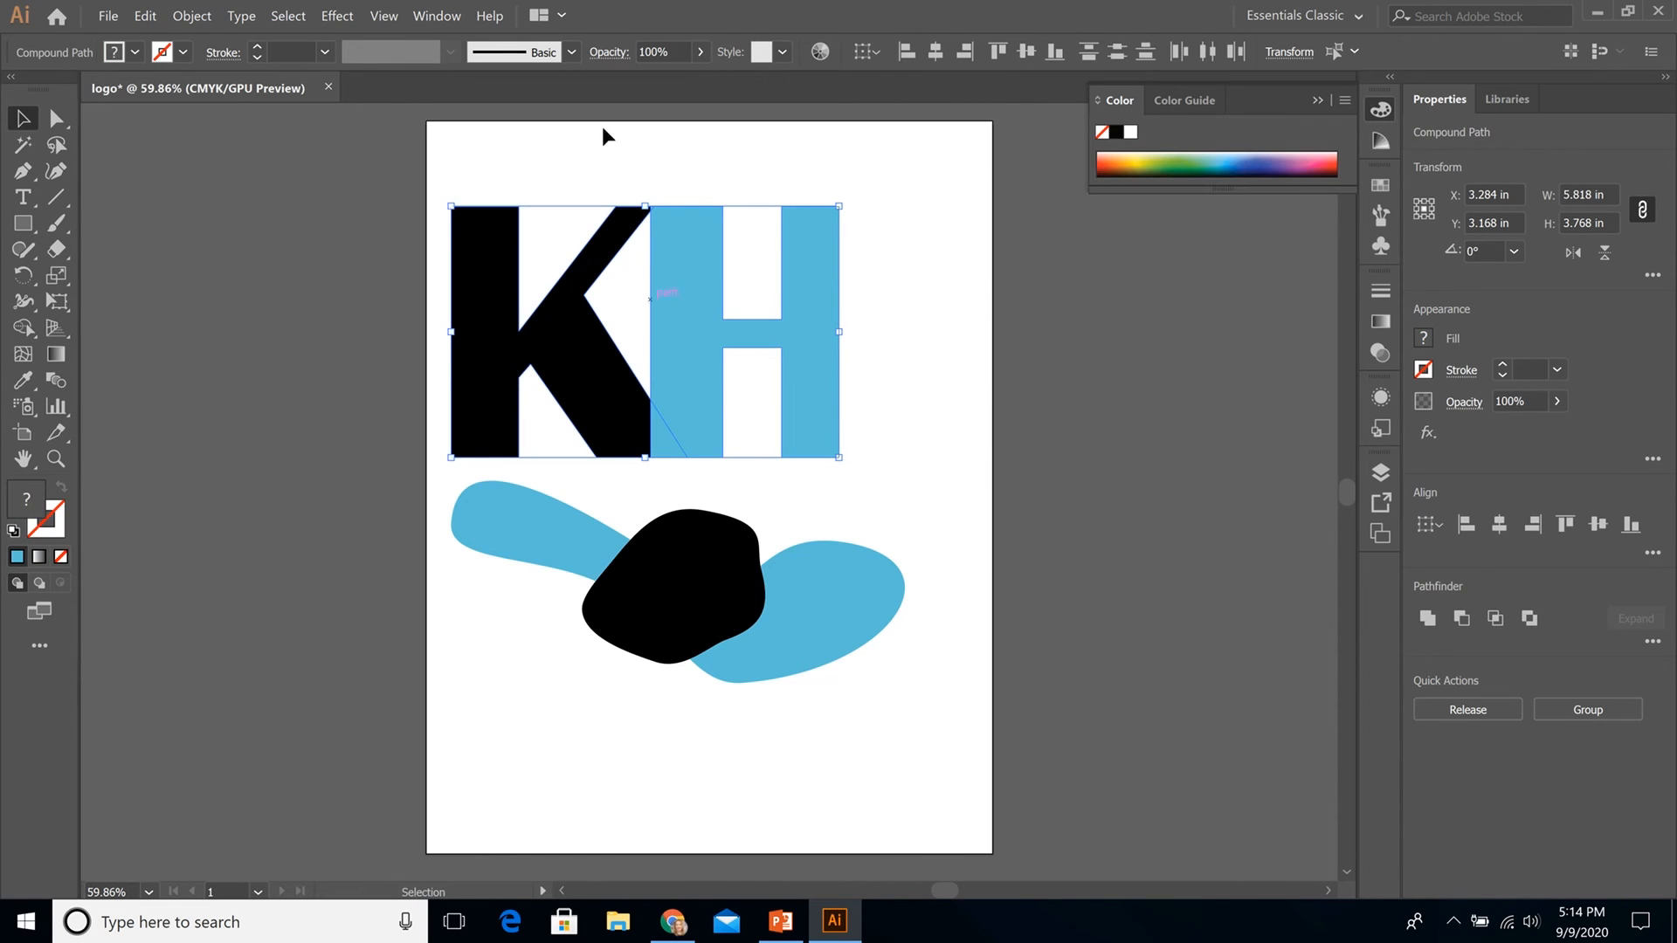
click(23, 327)
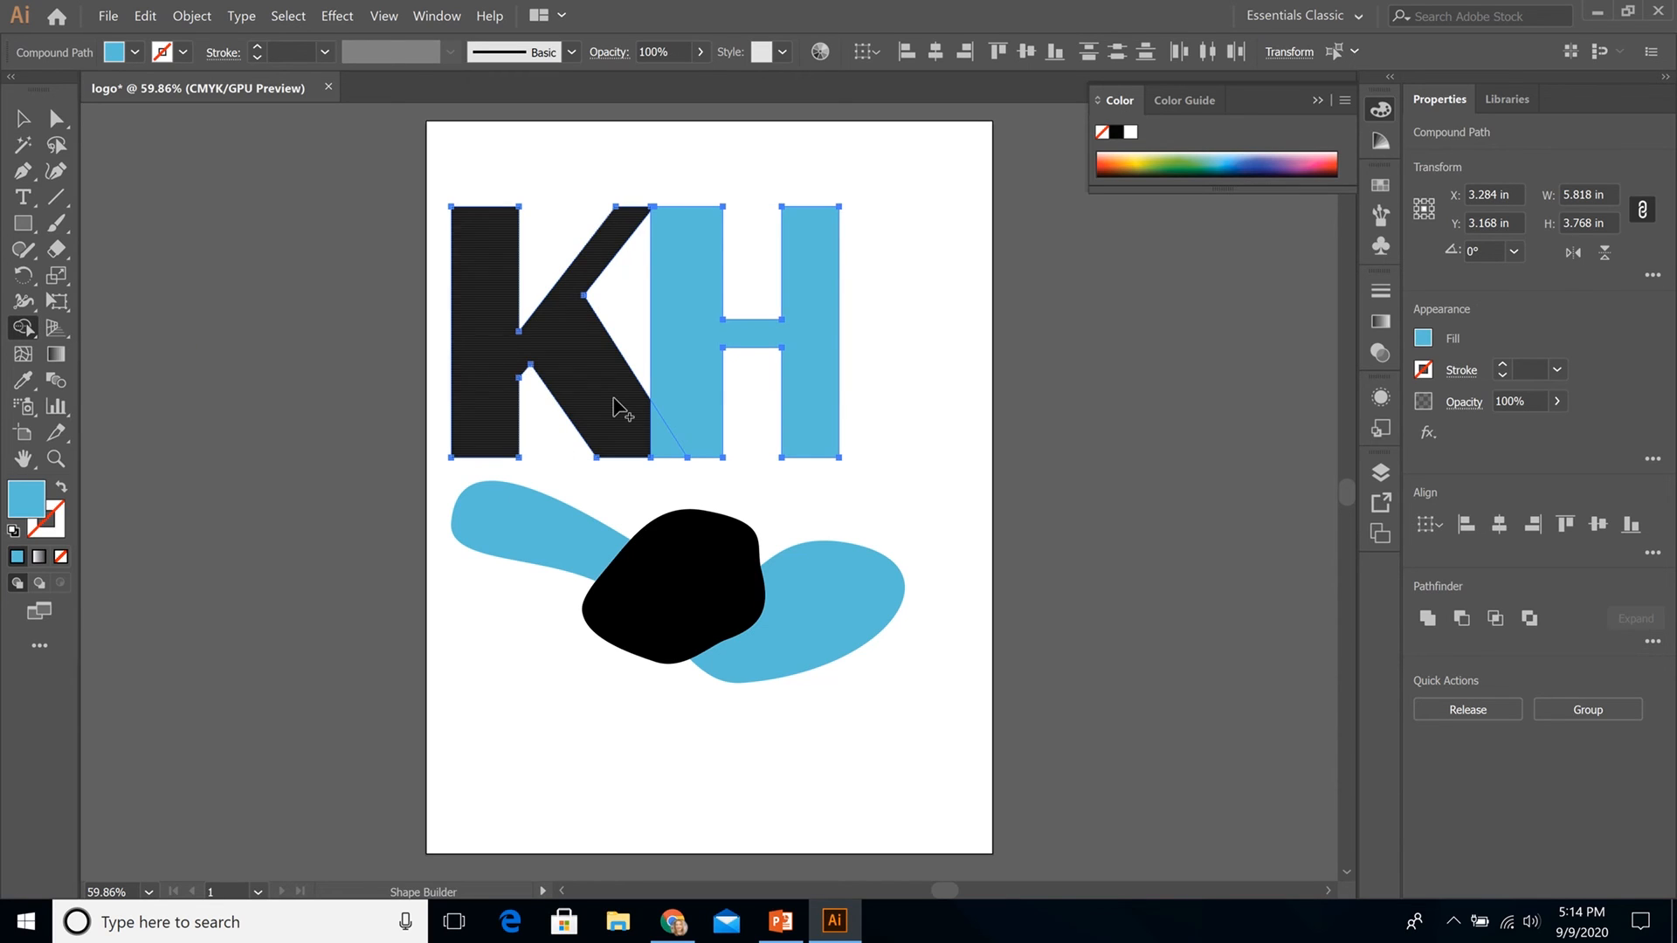
drag(614, 401, 704, 432)
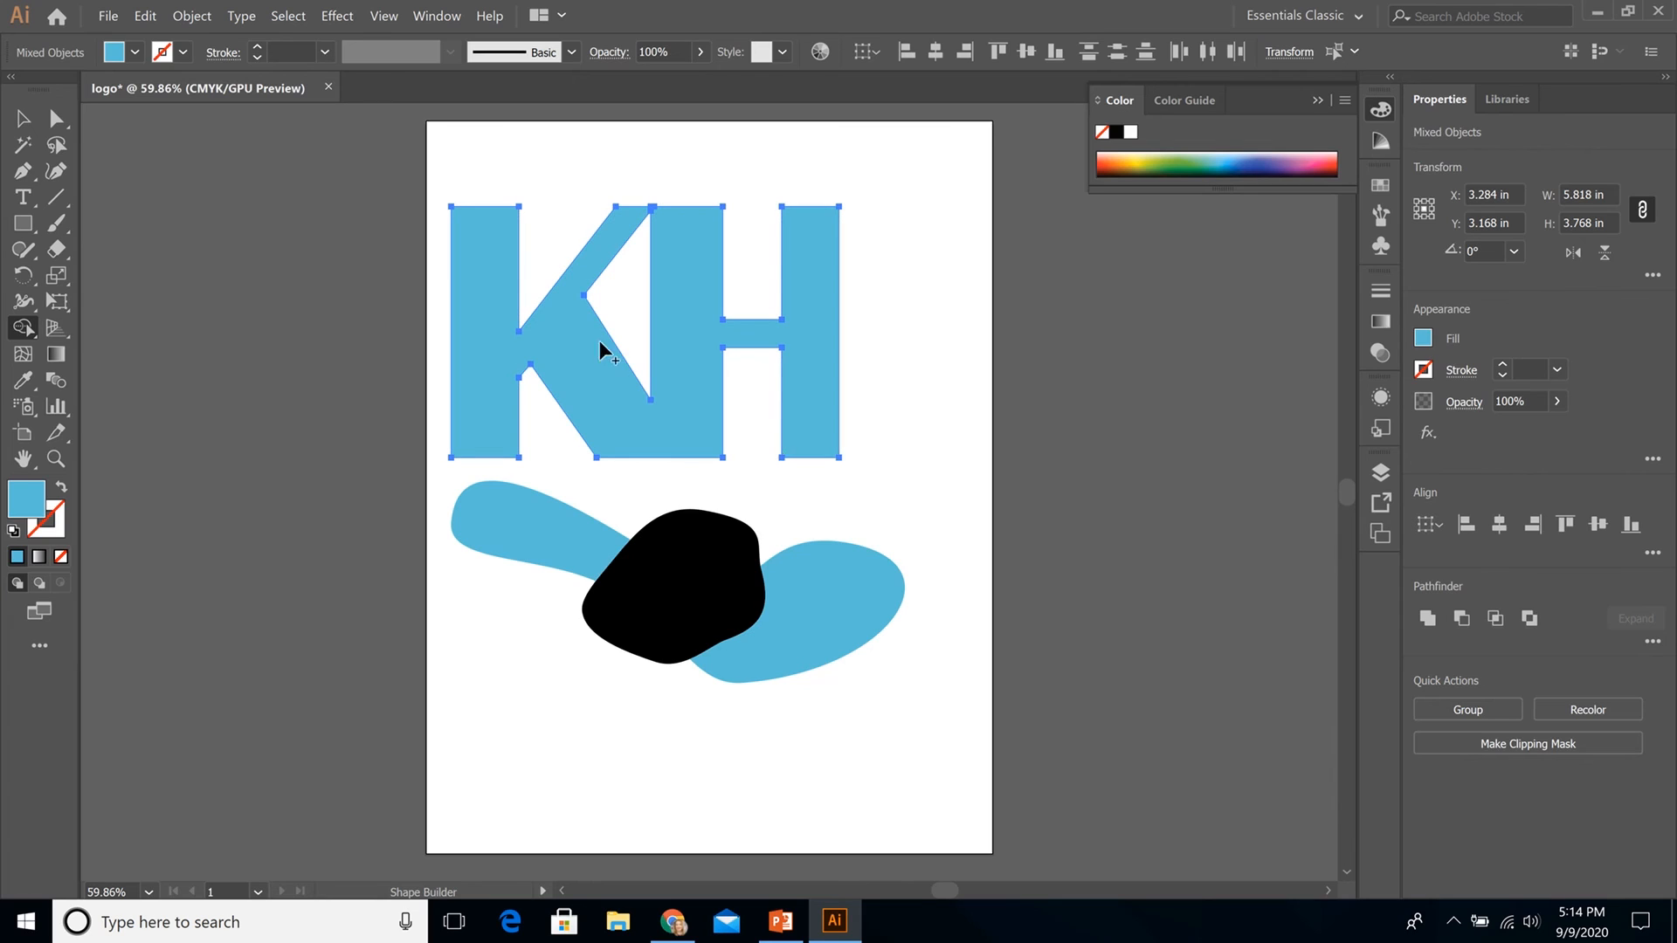
Fill the merged KH shape with black and deselect it
click(135, 53)
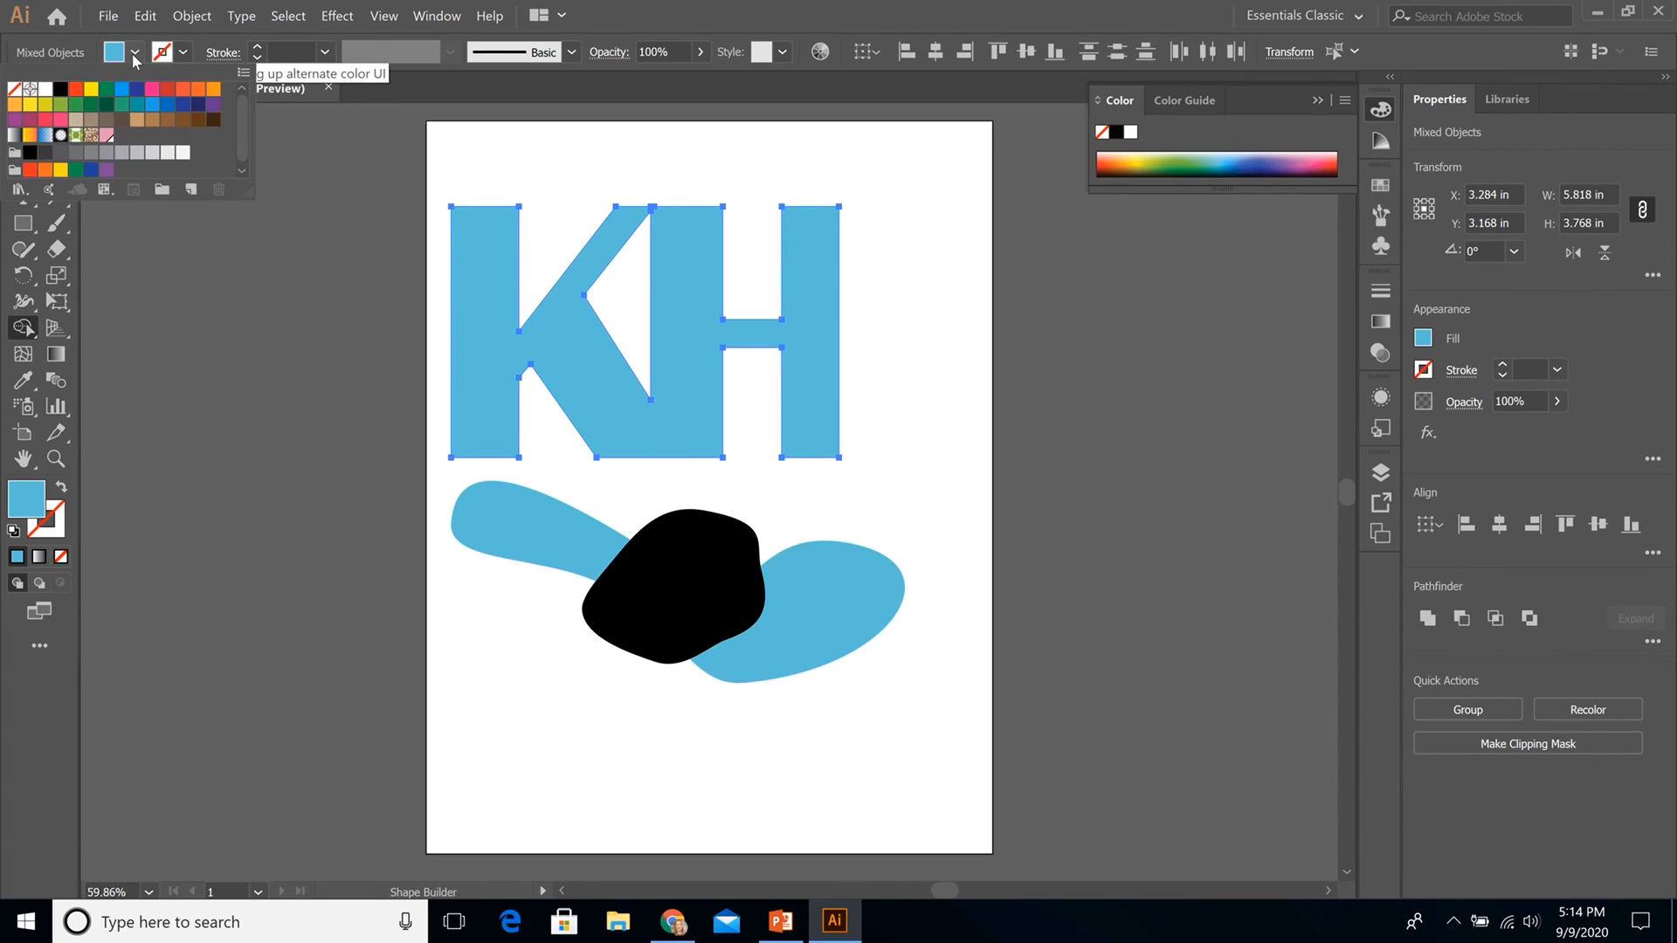
click(61, 90)
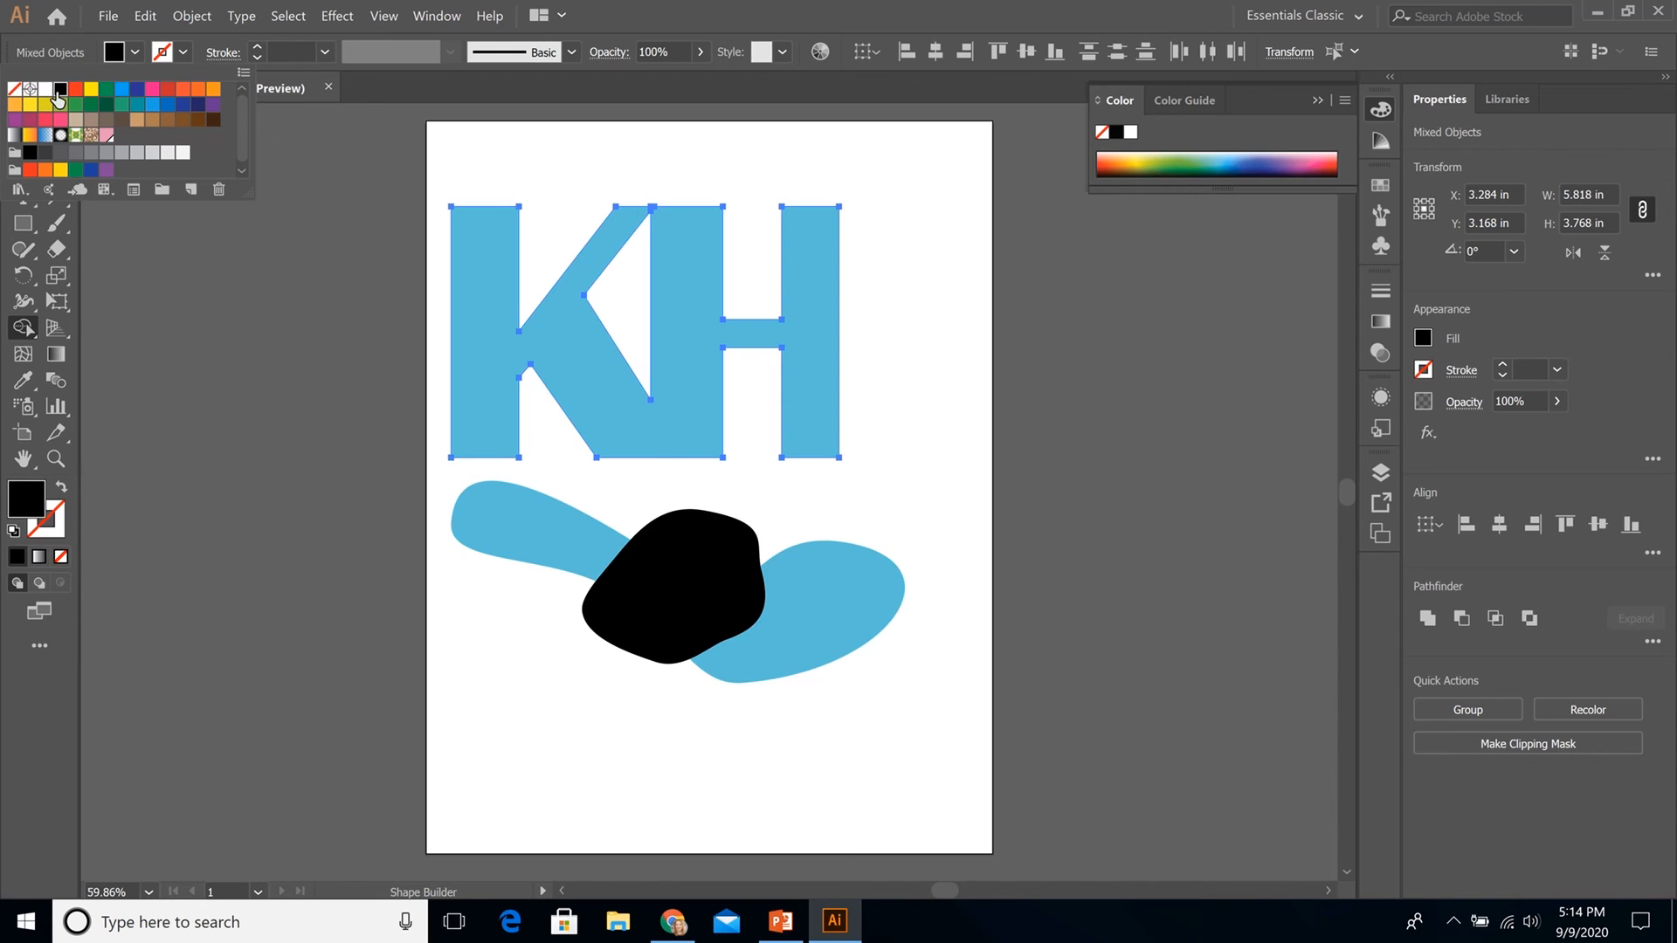
click(521, 153)
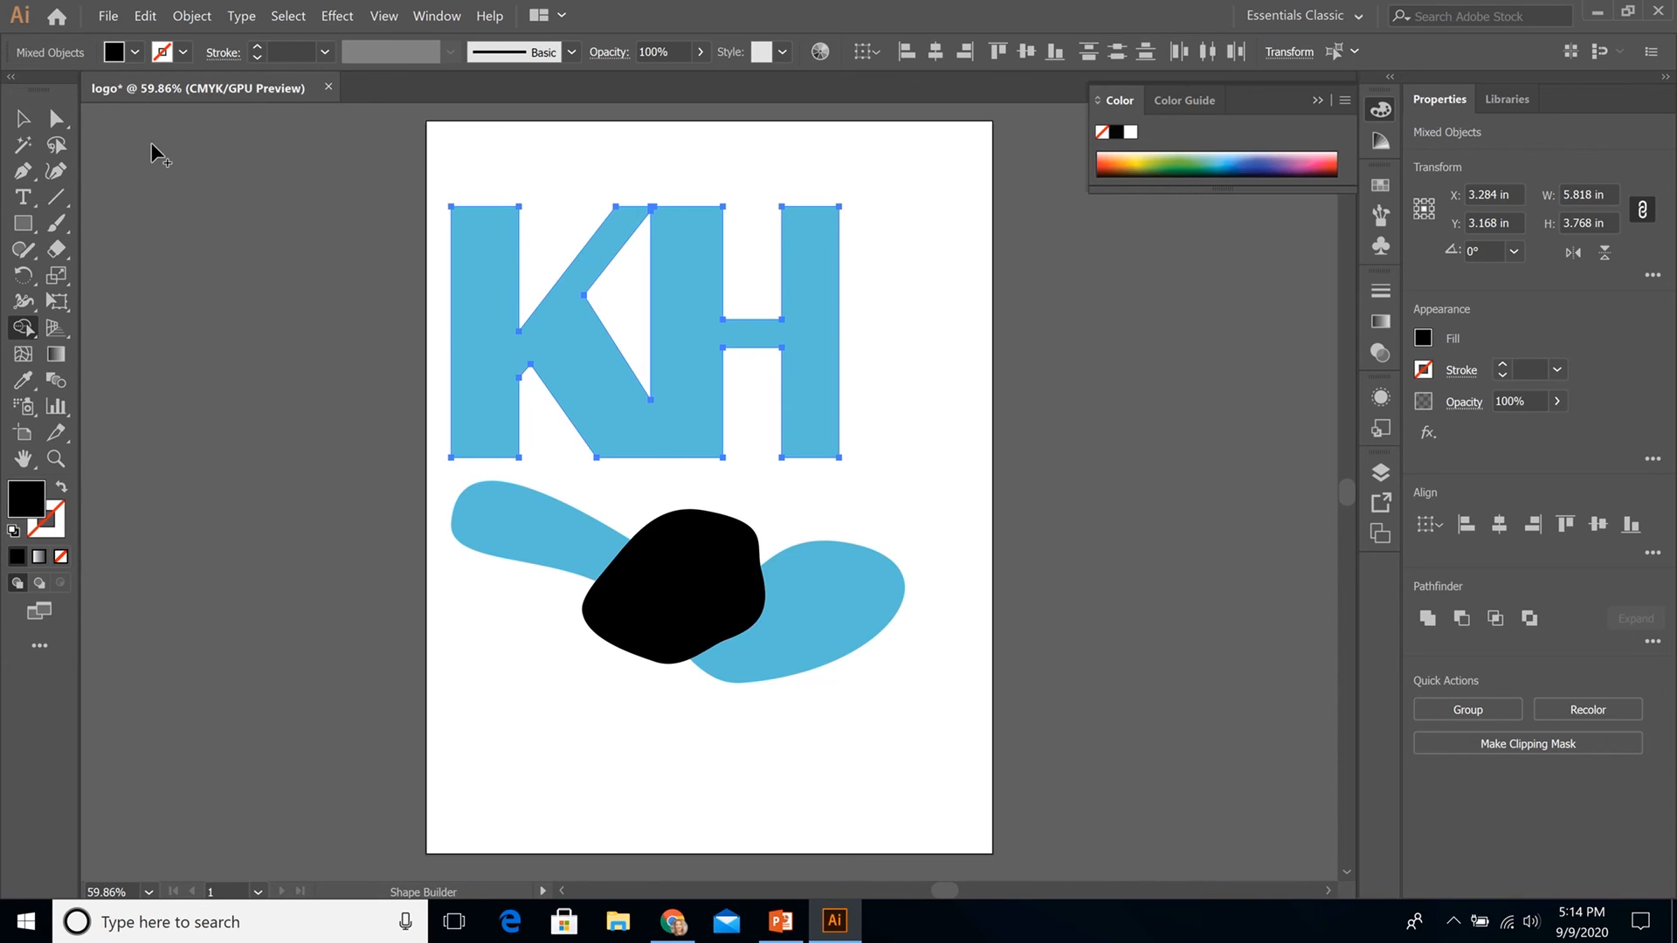
click(30, 120)
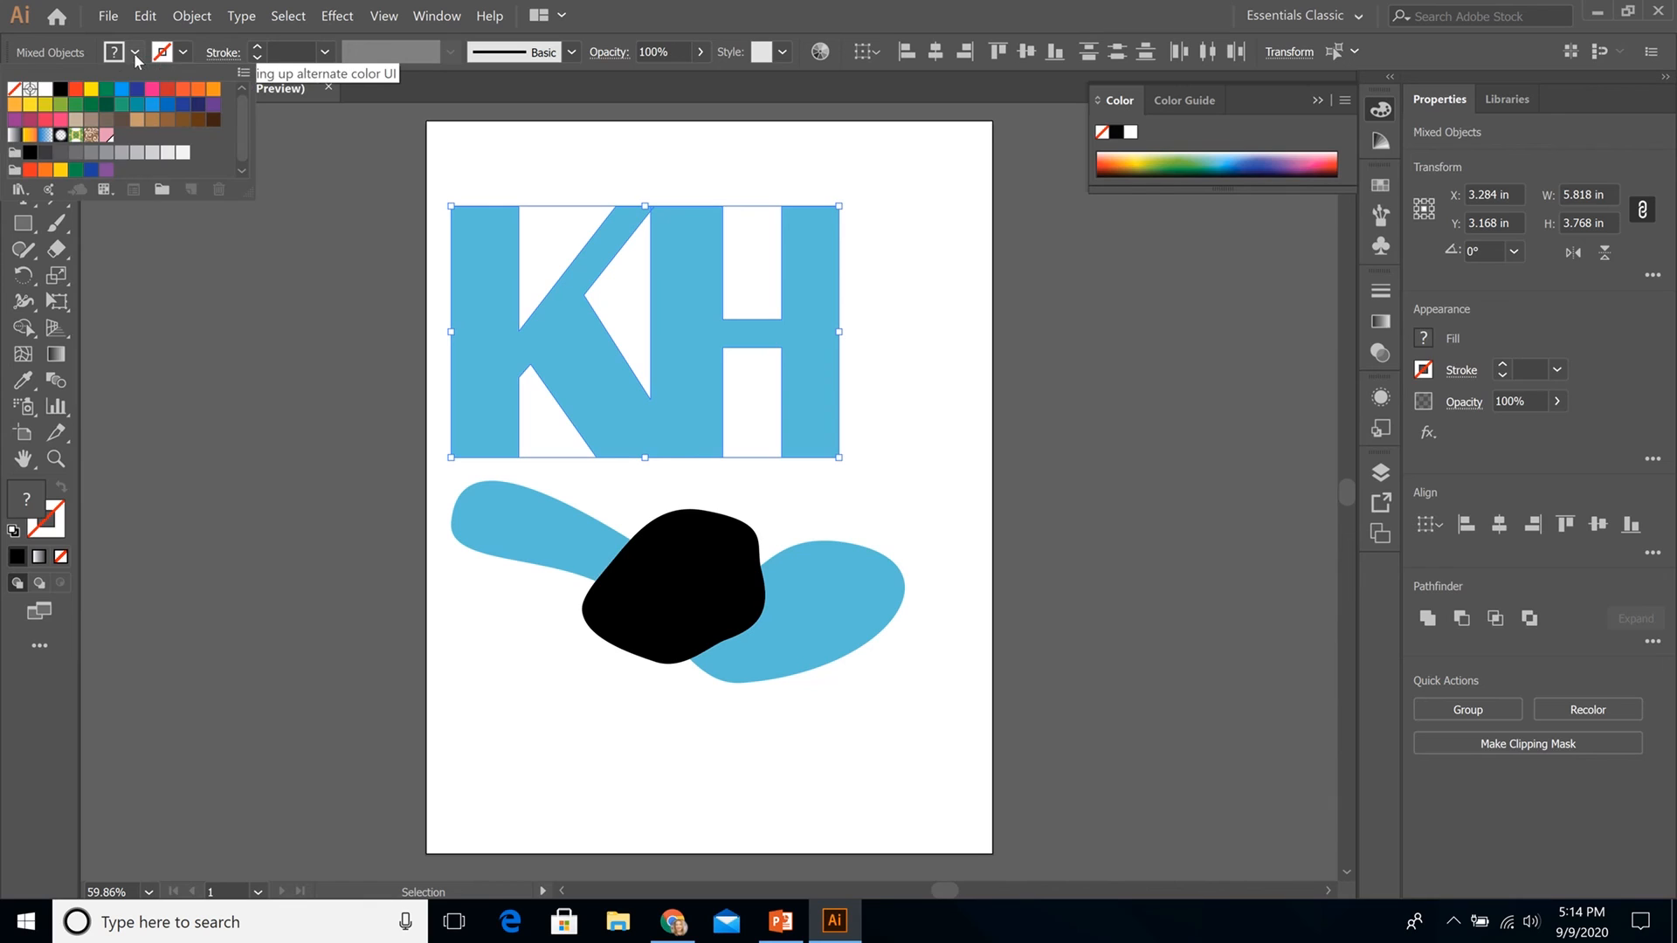
click(135, 53)
click(63, 90)
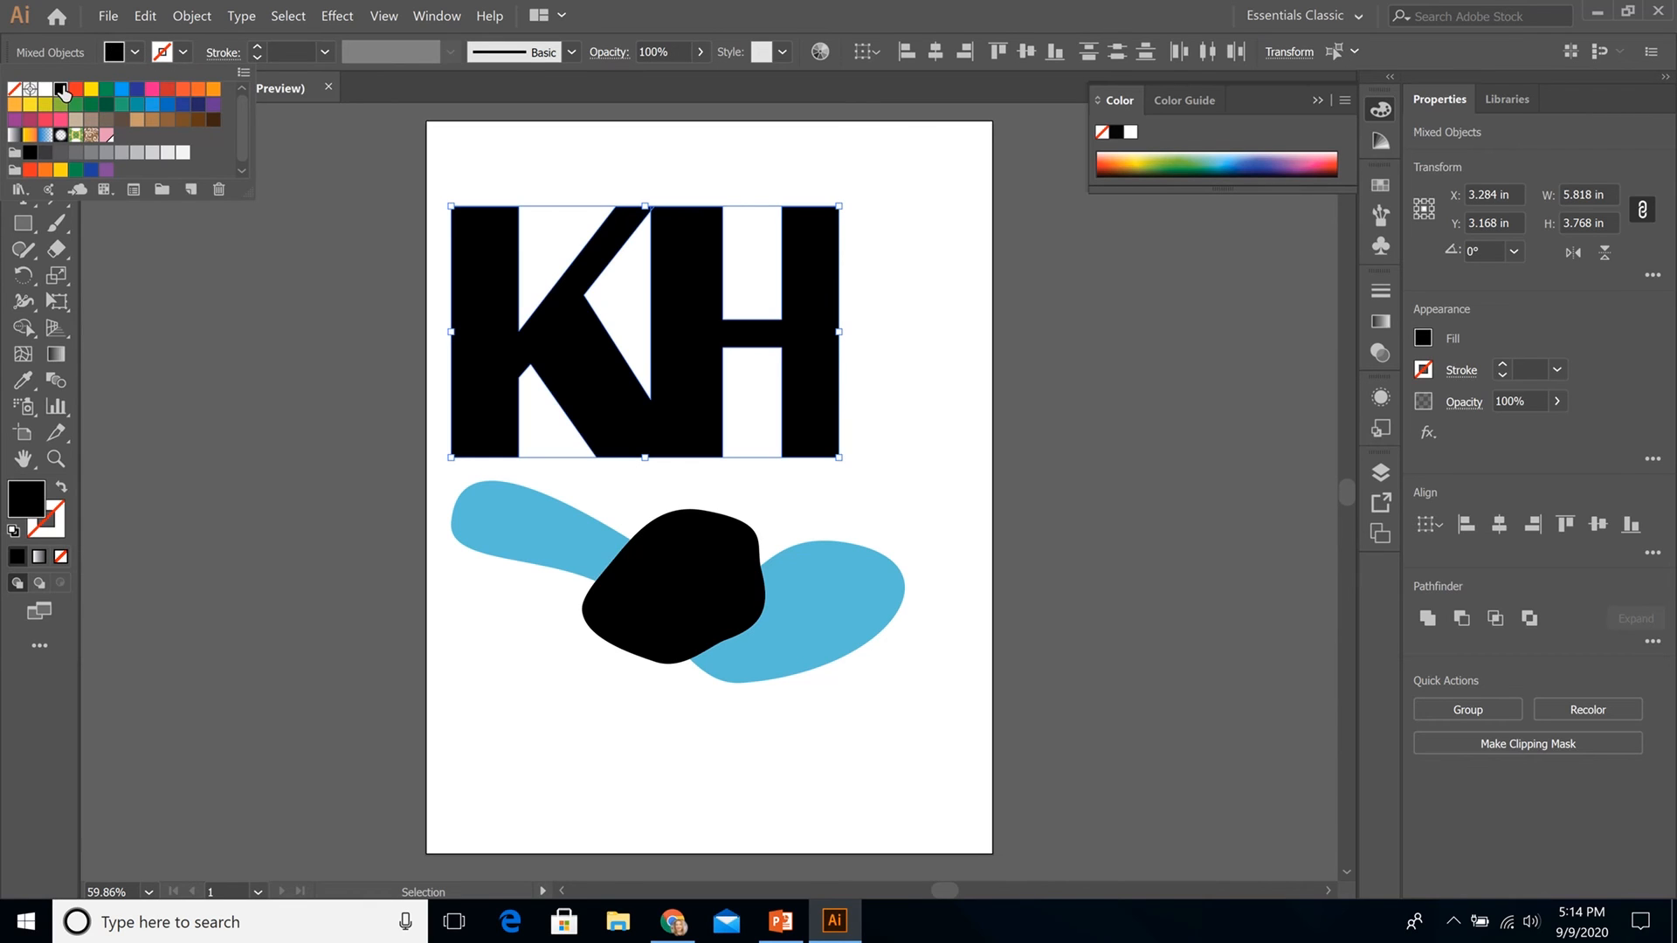
click(896, 310)
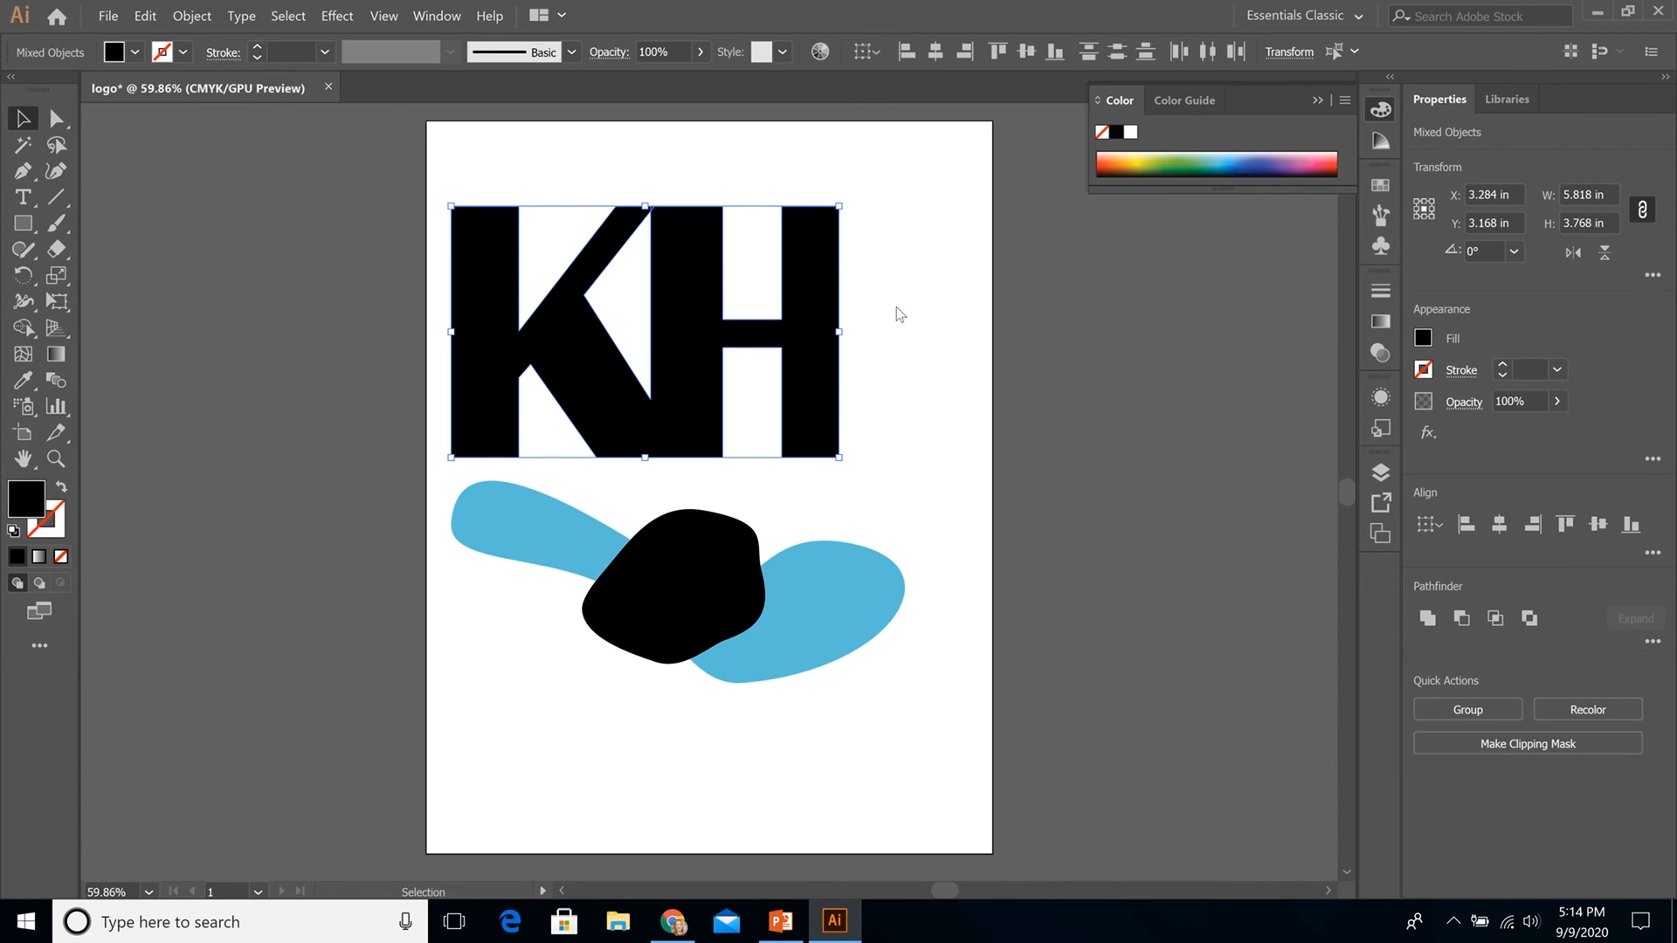
click(905, 316)
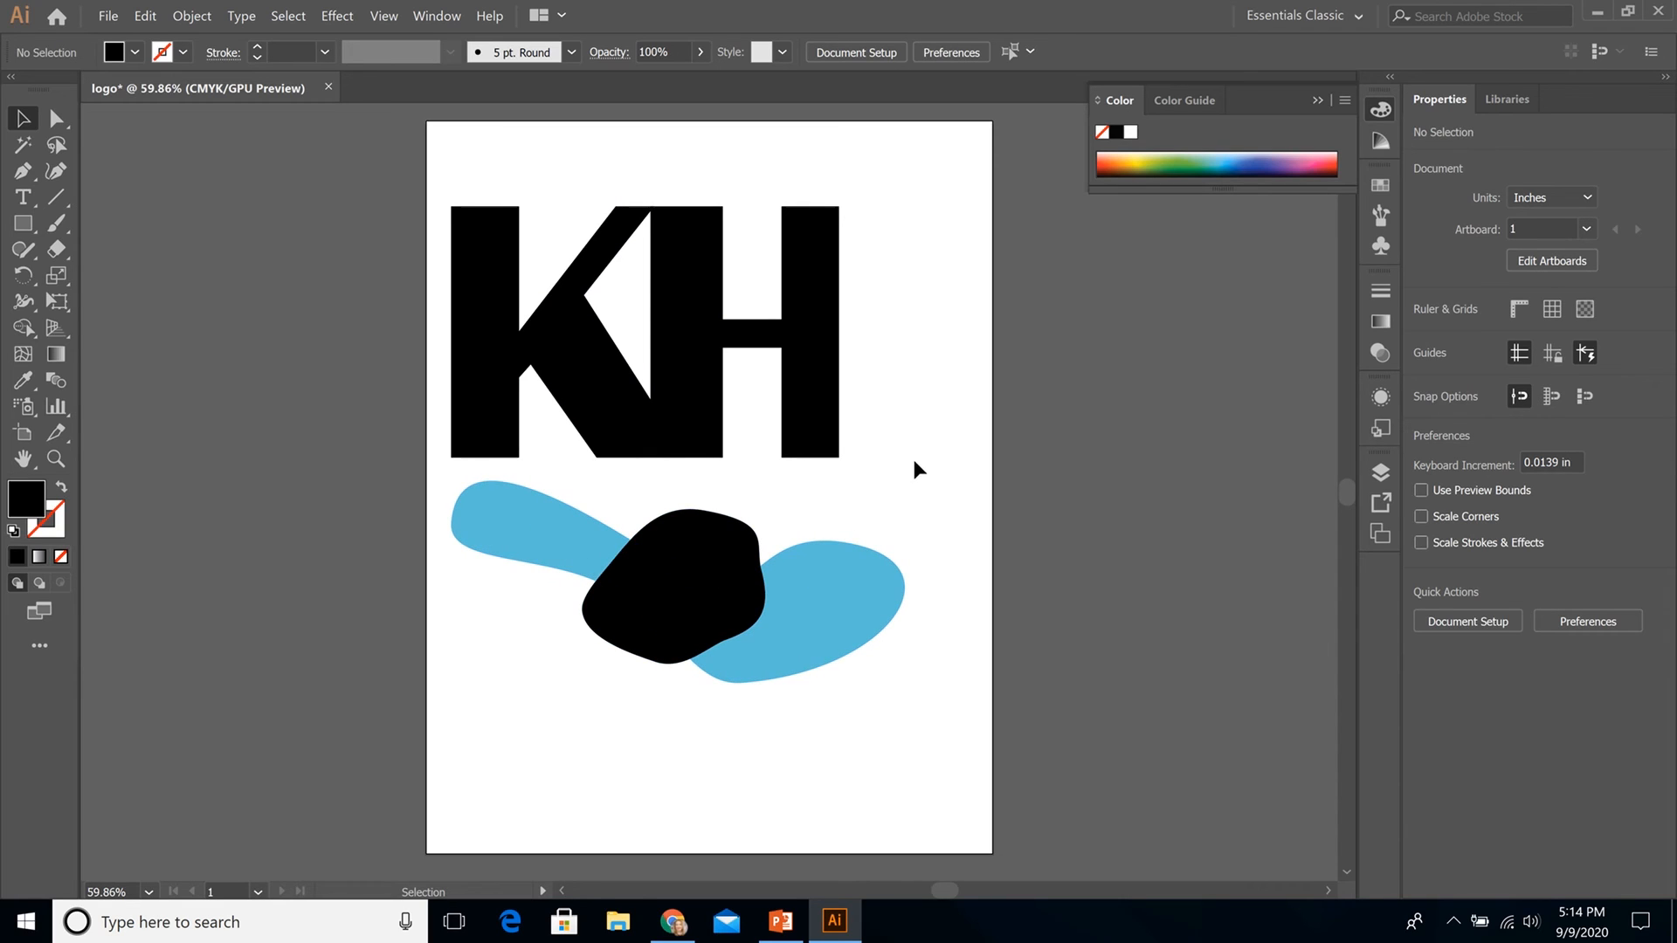
Try to merge the curved light blue band and the black blob with the Shape Builder, and undo the merges
scroll(914, 469, down, 1)
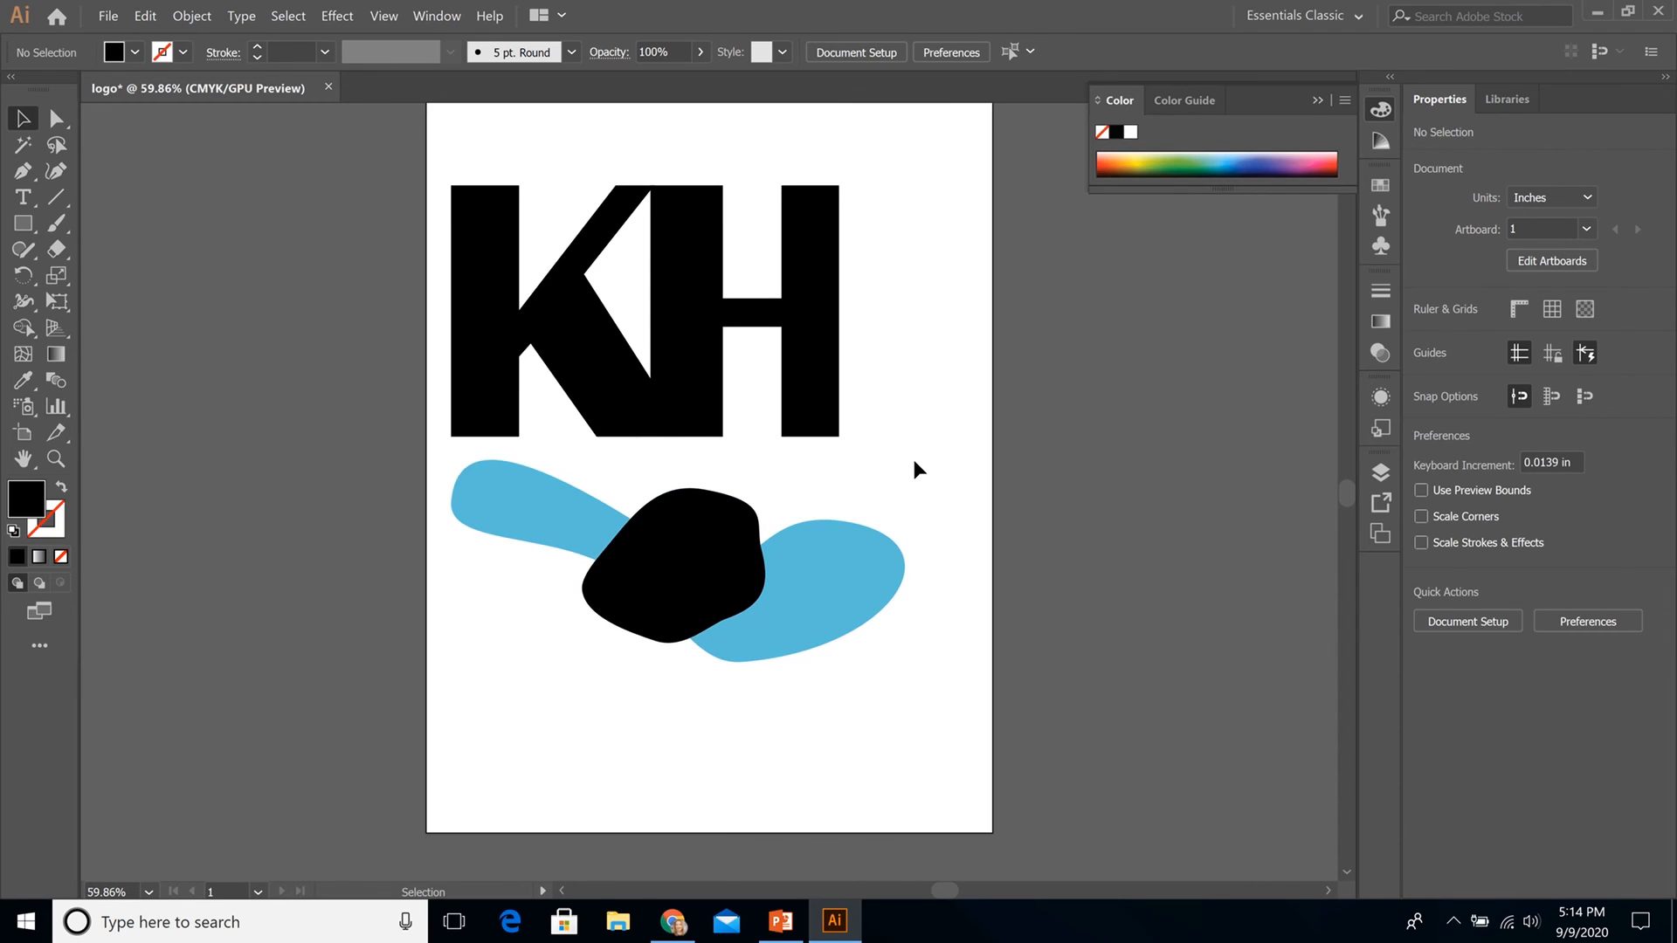
click(522, 496)
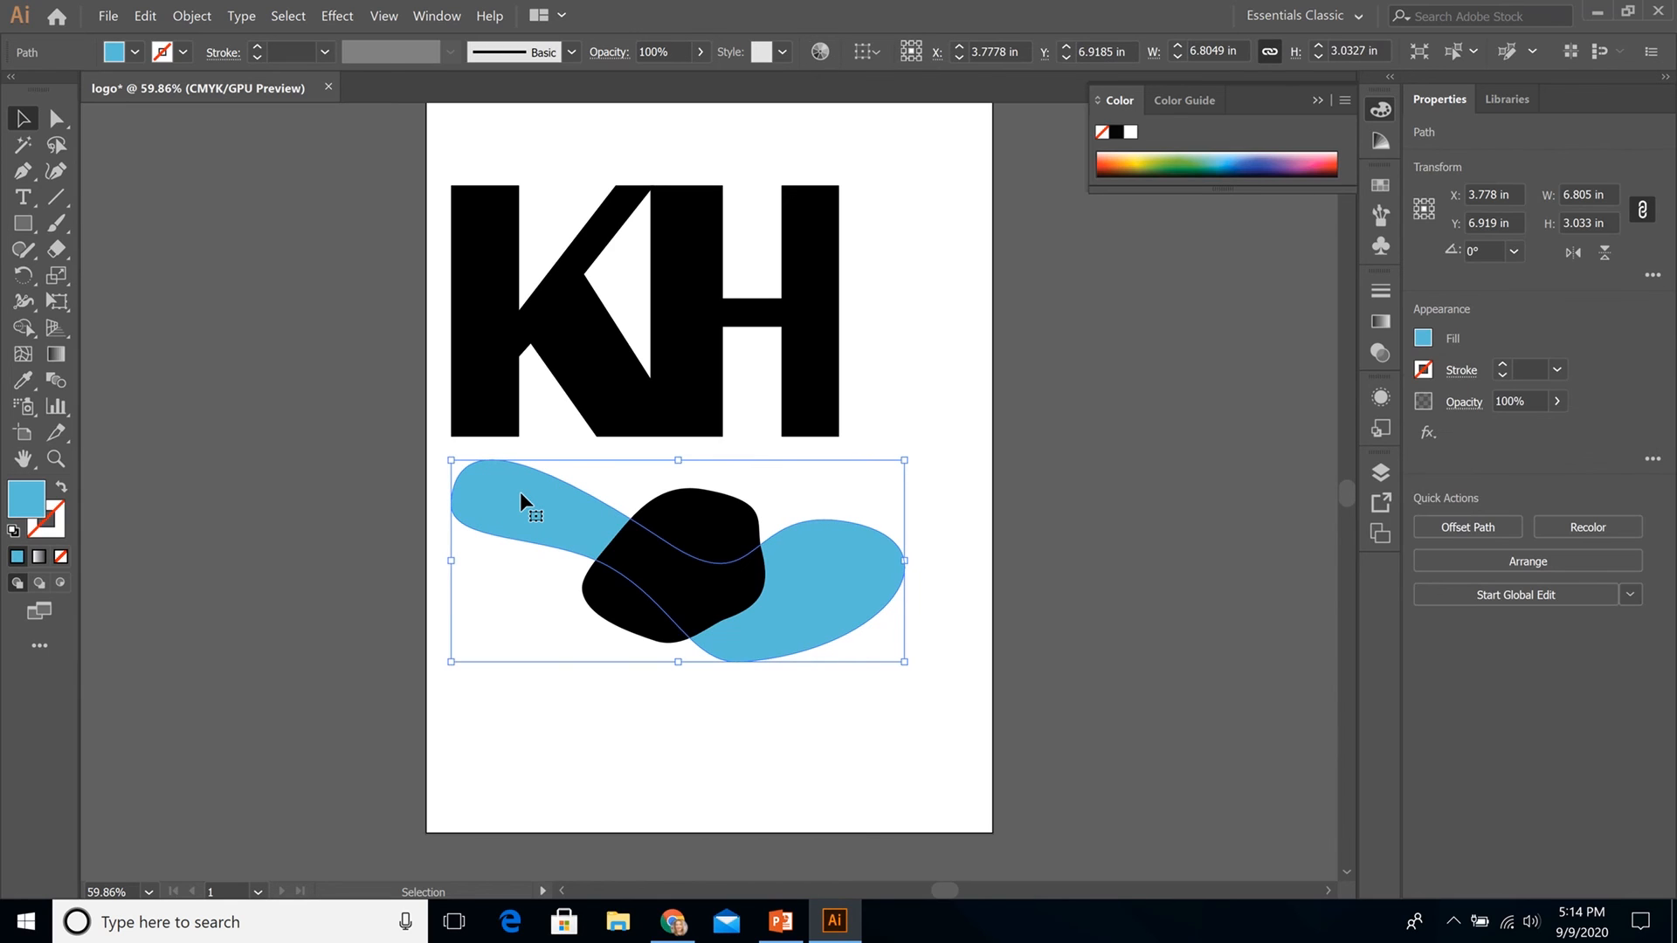
shift+click(717, 520)
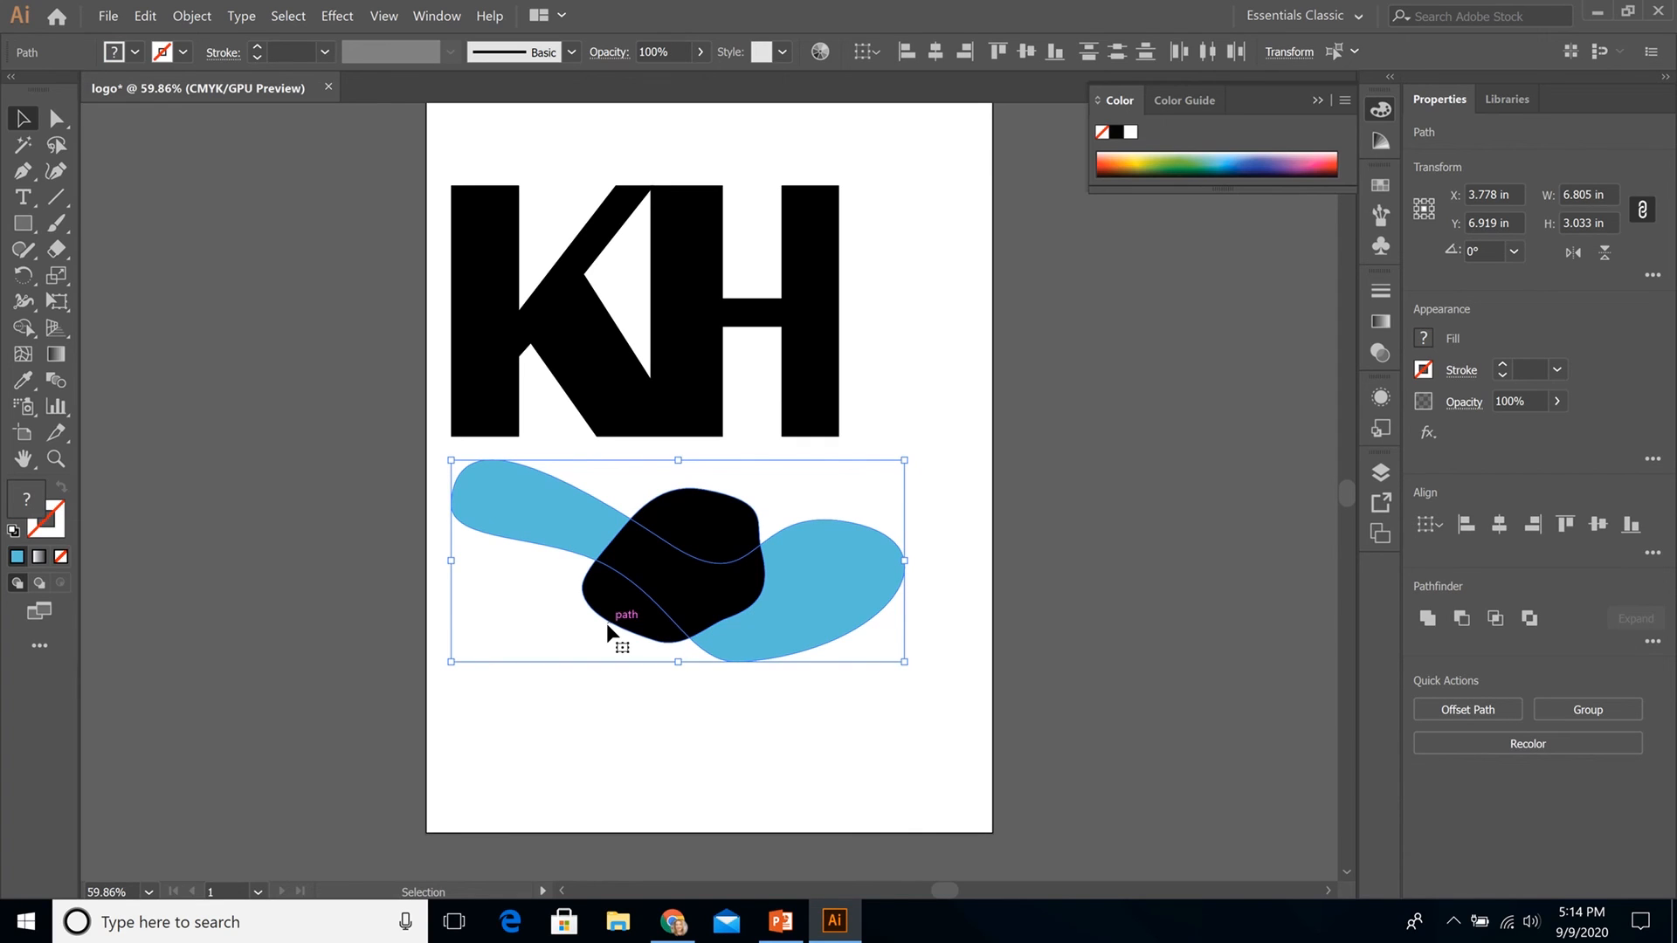
click(22, 329)
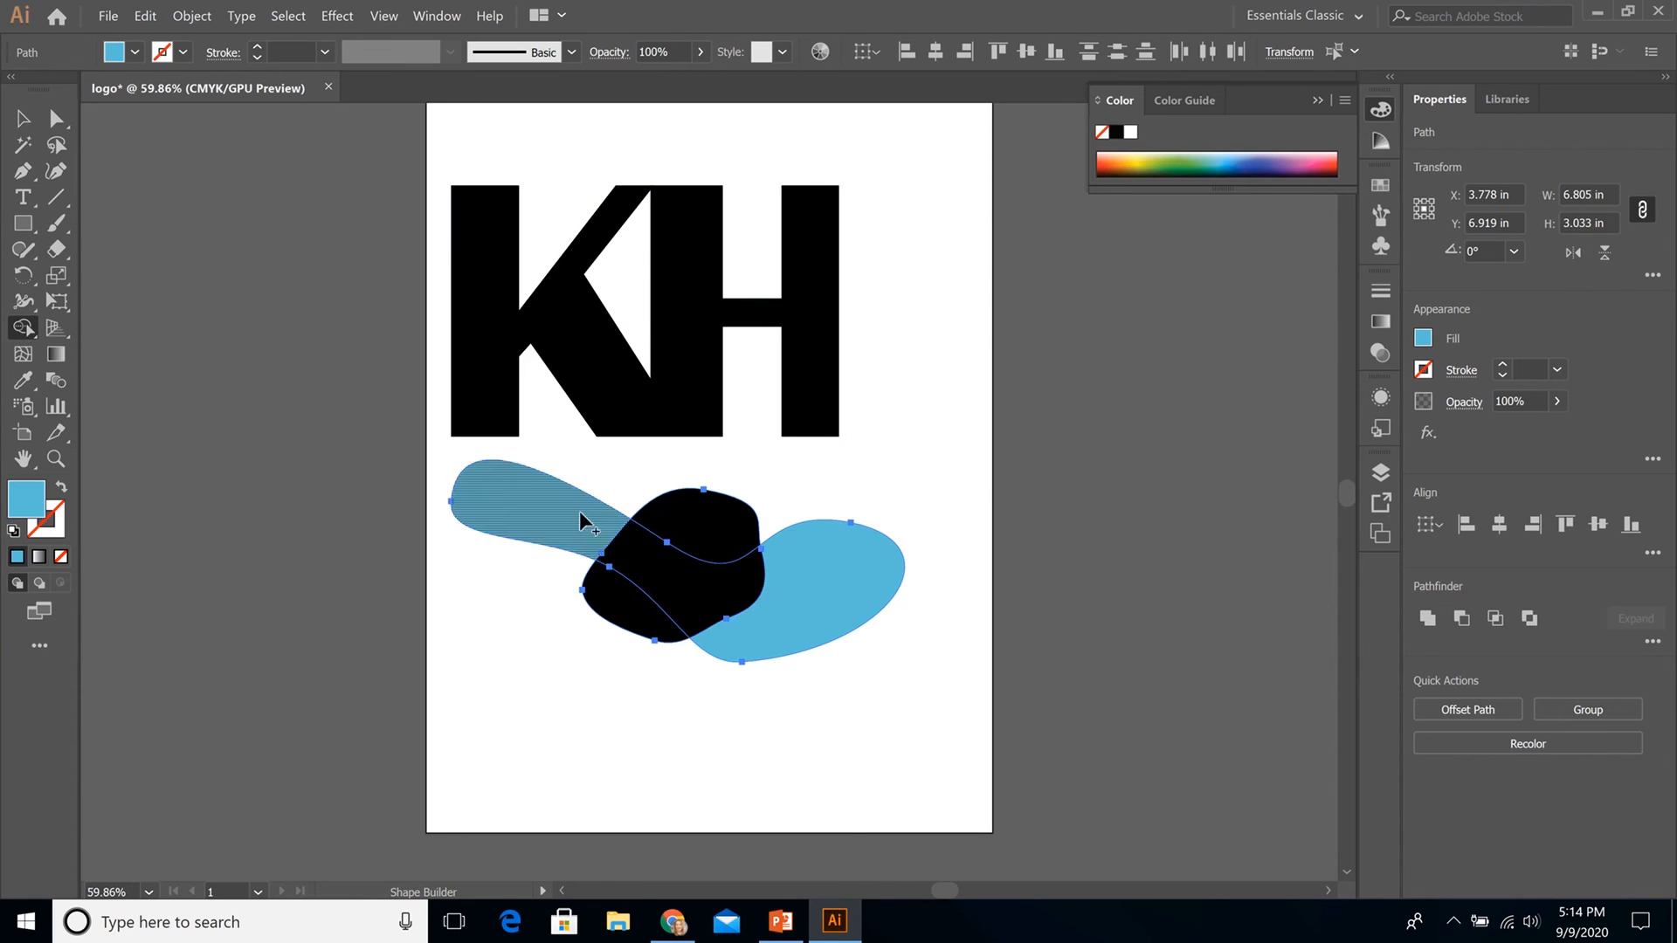
drag(625, 547, 819, 582)
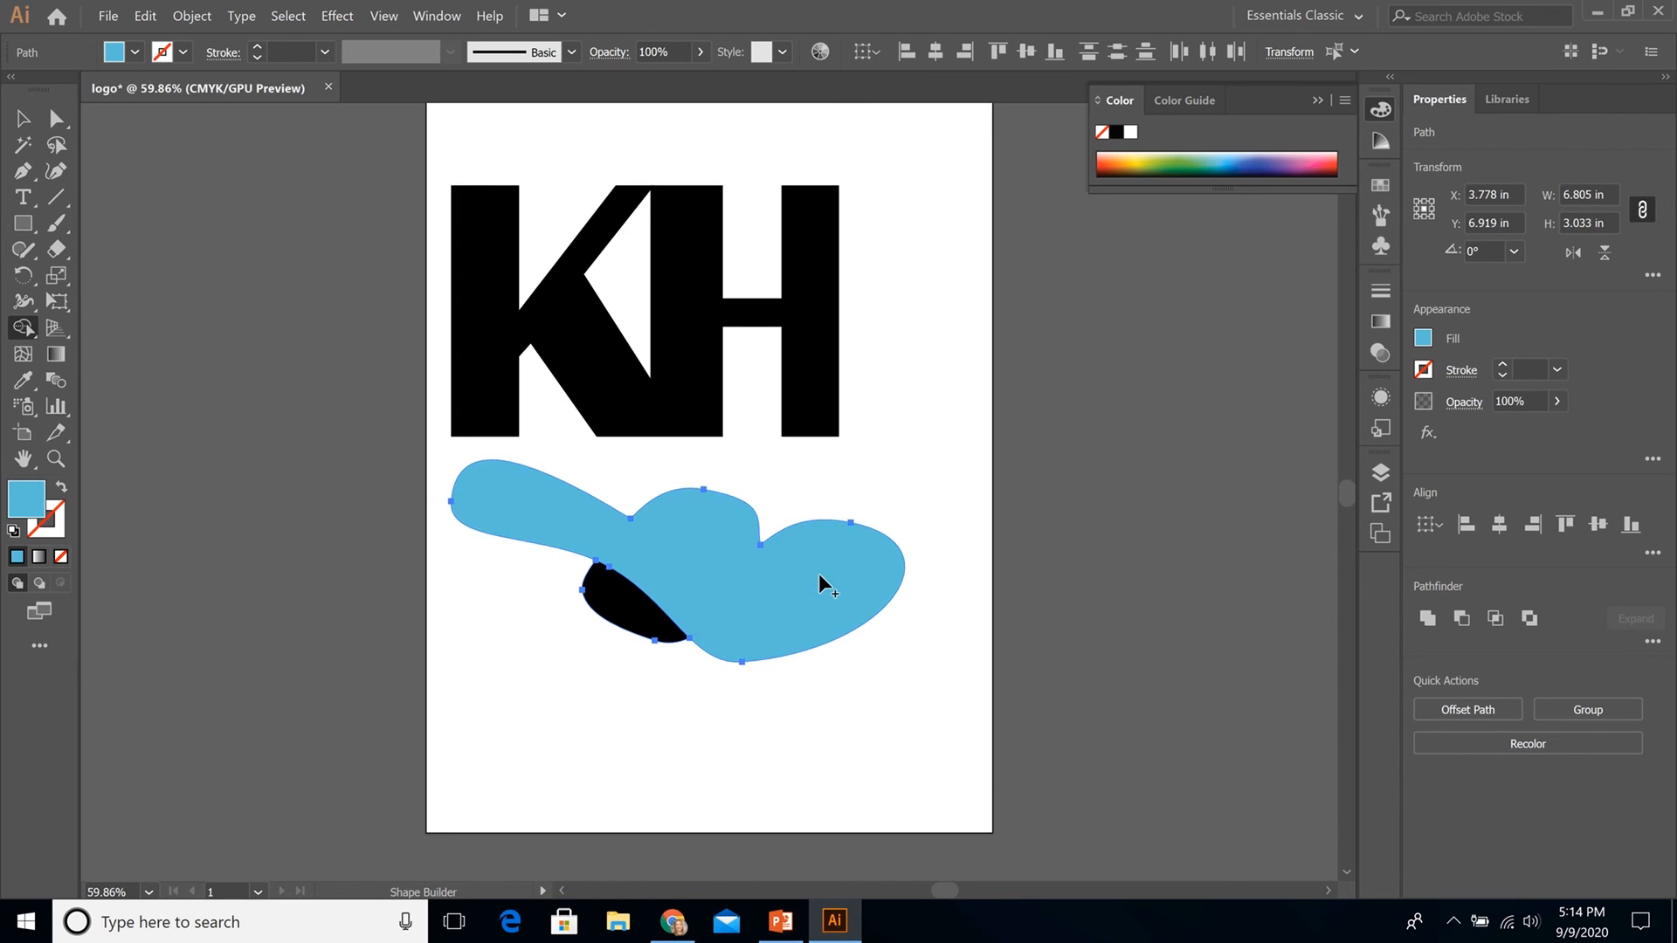
mouse_move(641, 557)
mouse_down()
mouse_move(634, 612)
mouse_move(625, 599)
mouse_up()
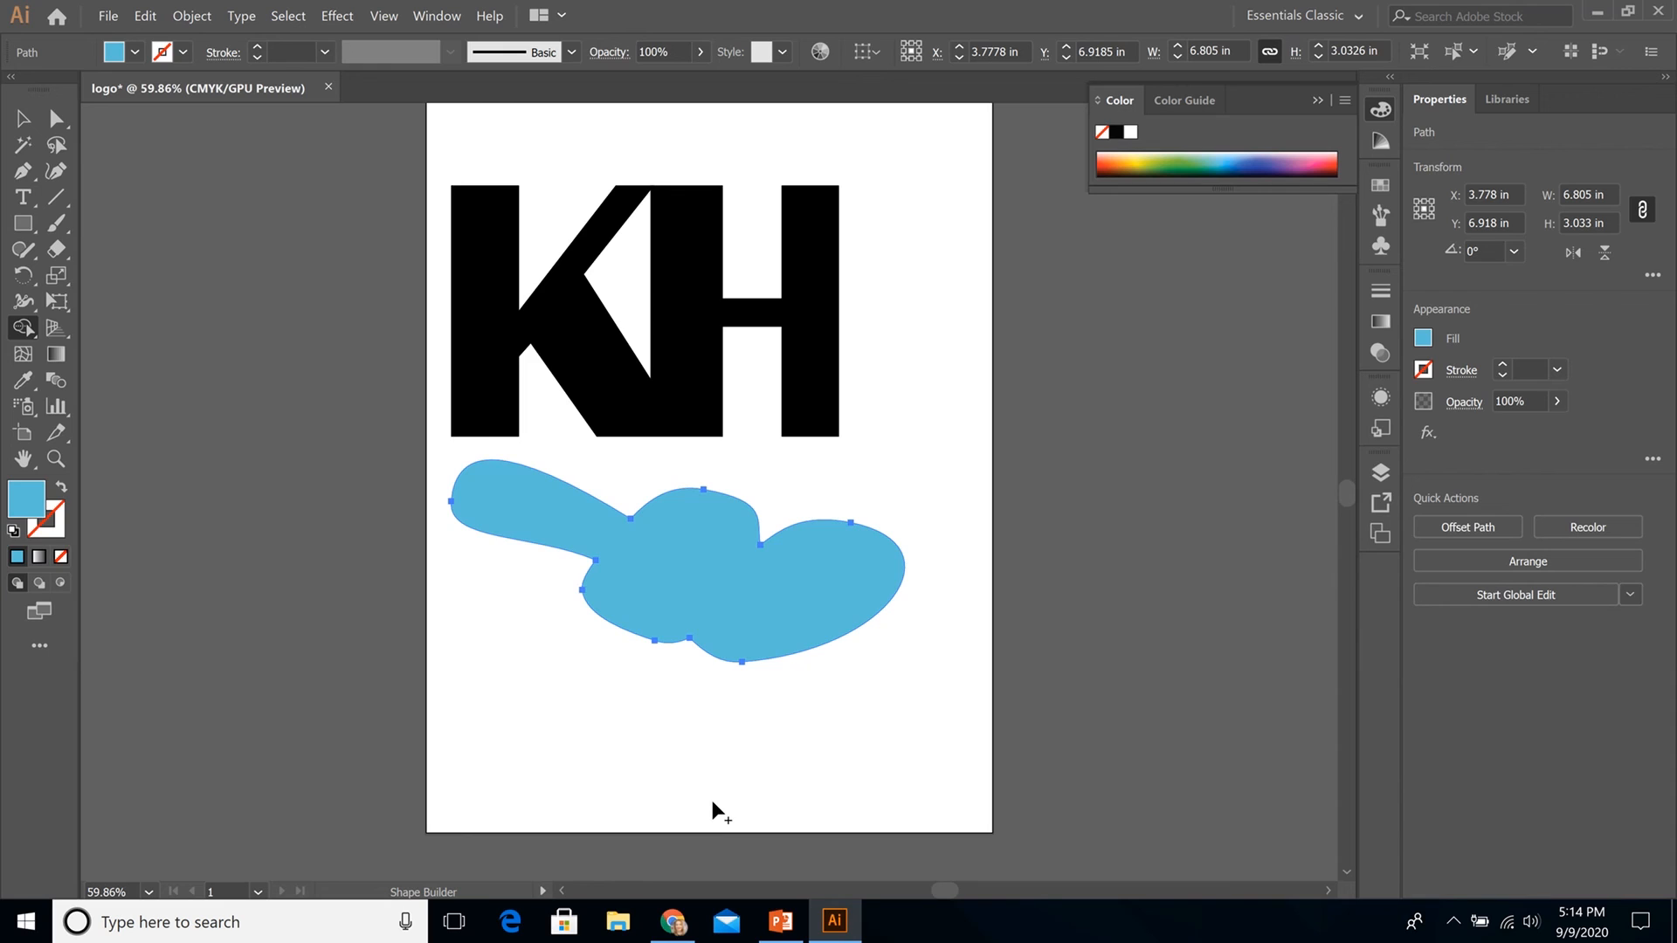
key(ctrl+z)
key(ctrl+z)
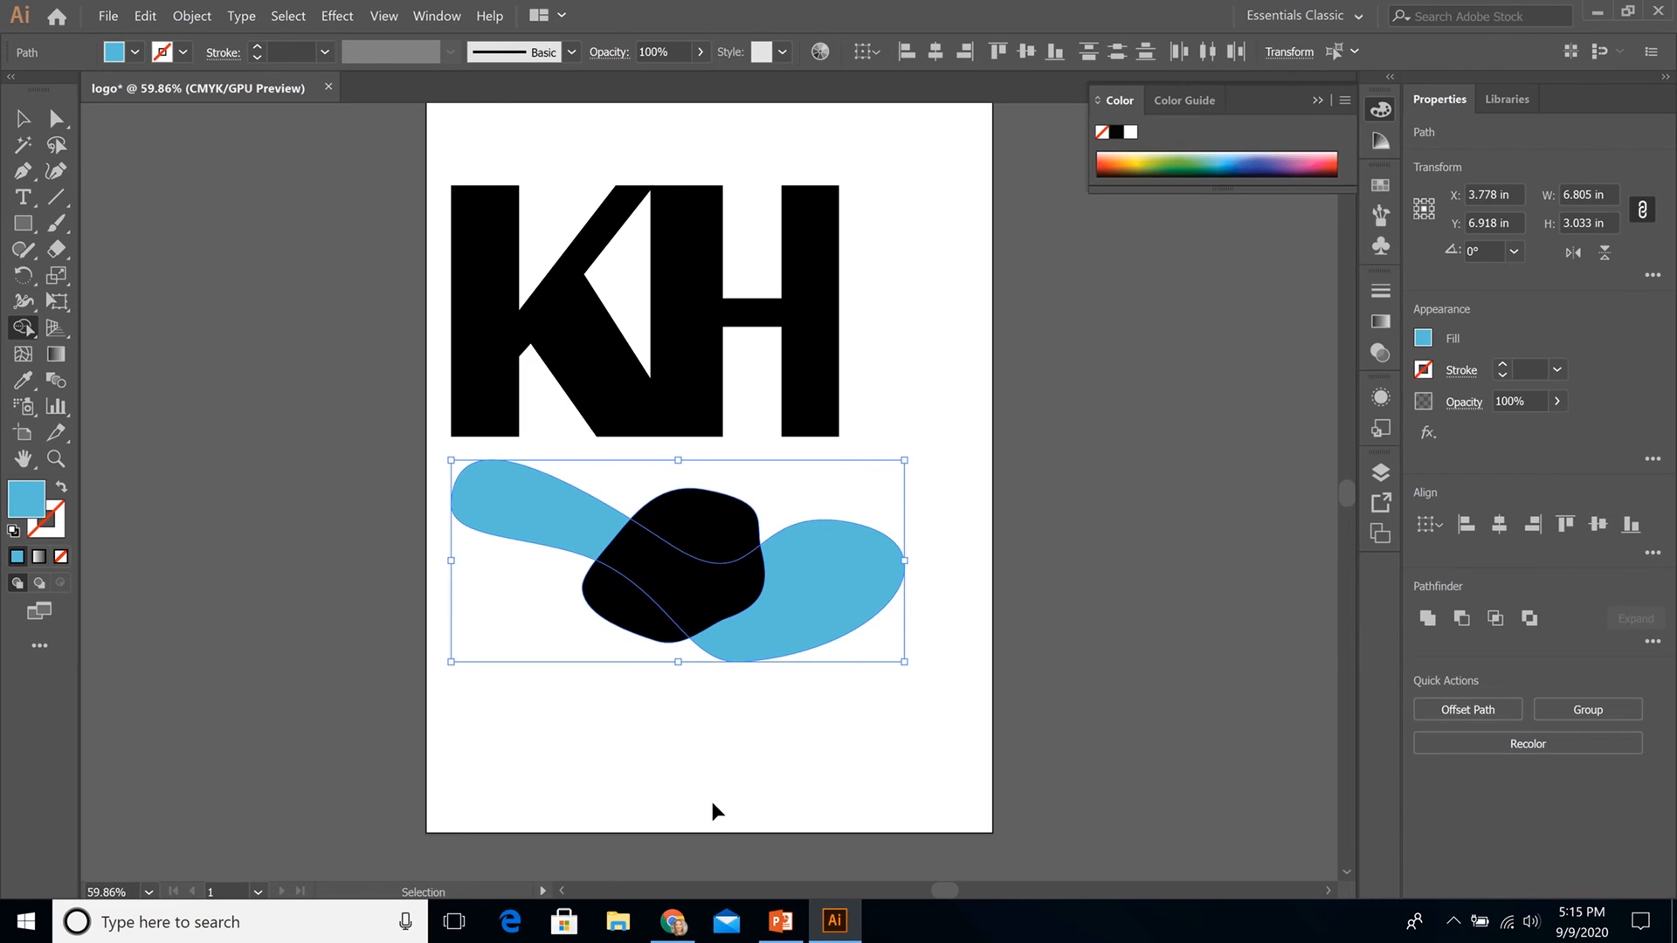
Merge the curved band and the blob into one light blue shape with the Shape Builder and move it straight up to Y 5.5 in
mouse_move(574, 514)
mouse_down()
mouse_move(649, 564)
mouse_move(700, 514)
mouse_move(751, 589)
mouse_move(690, 606)
mouse_move(652, 554)
mouse_move(646, 633)
mouse_up()
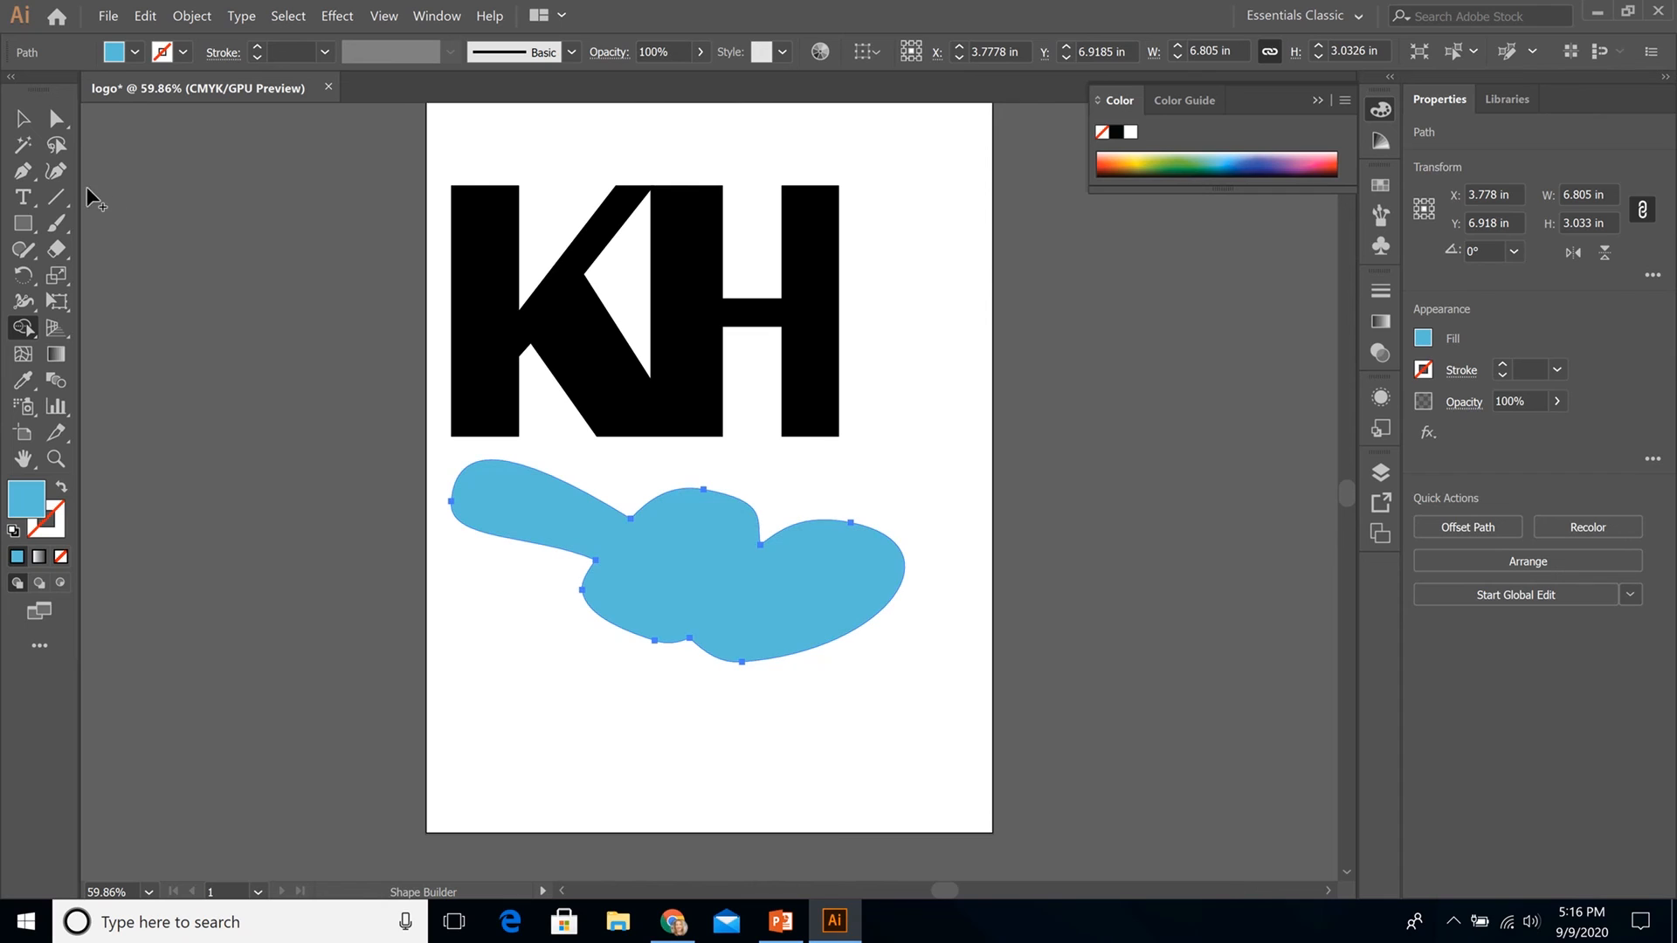
click(23, 120)
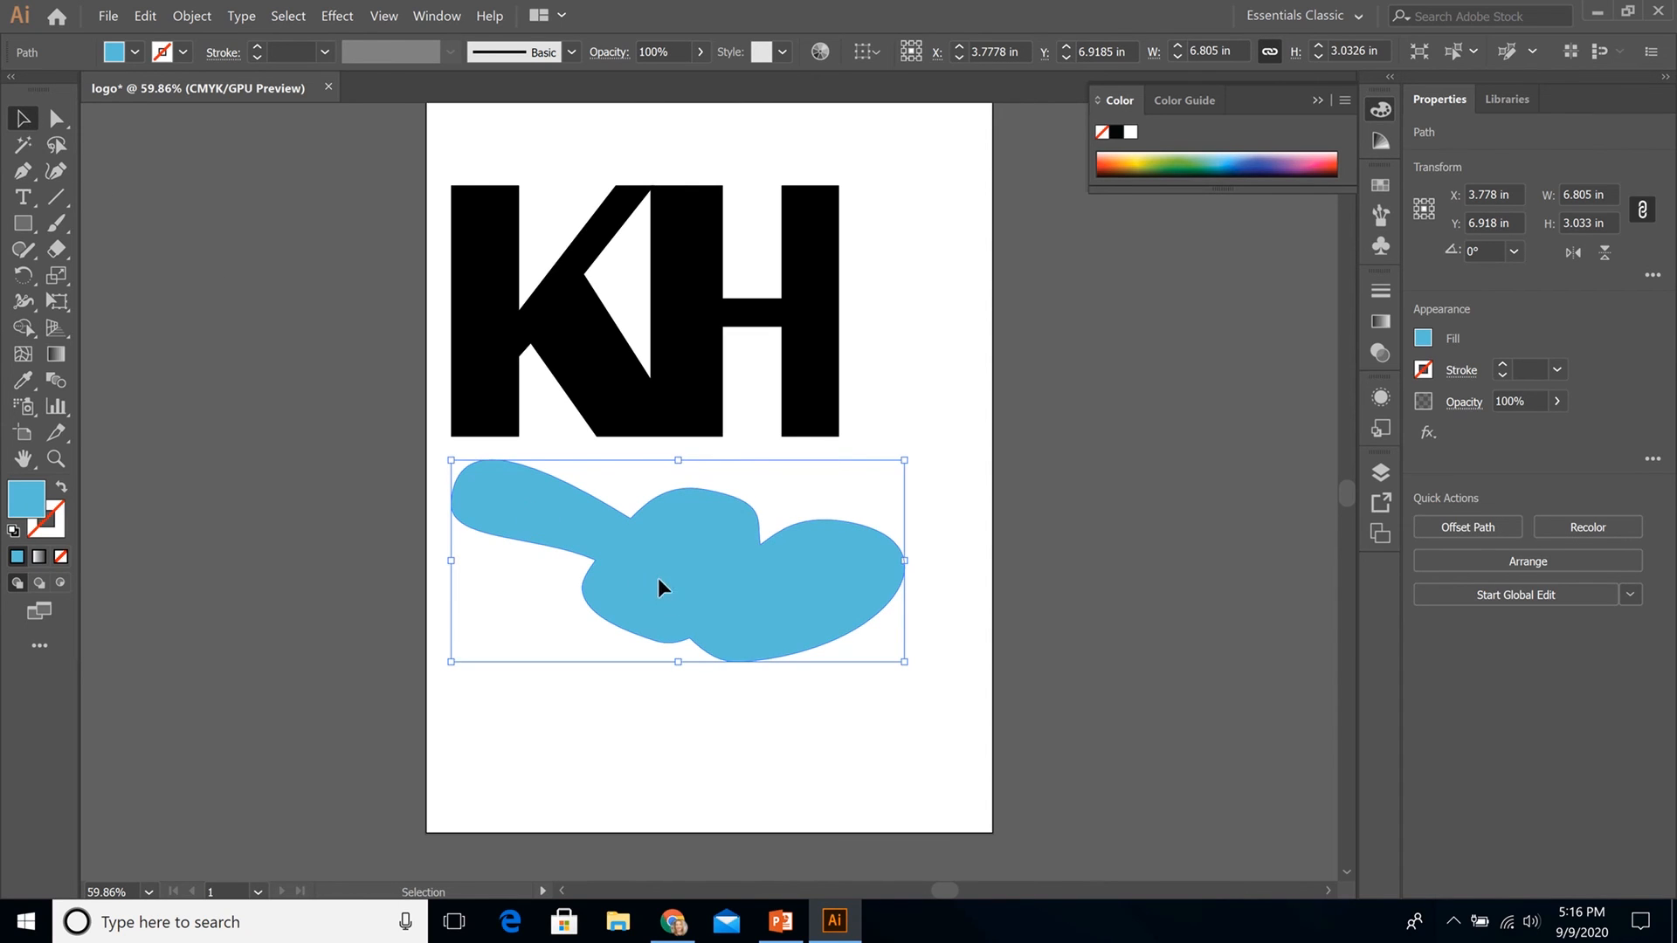
drag(658, 579, 657, 484)
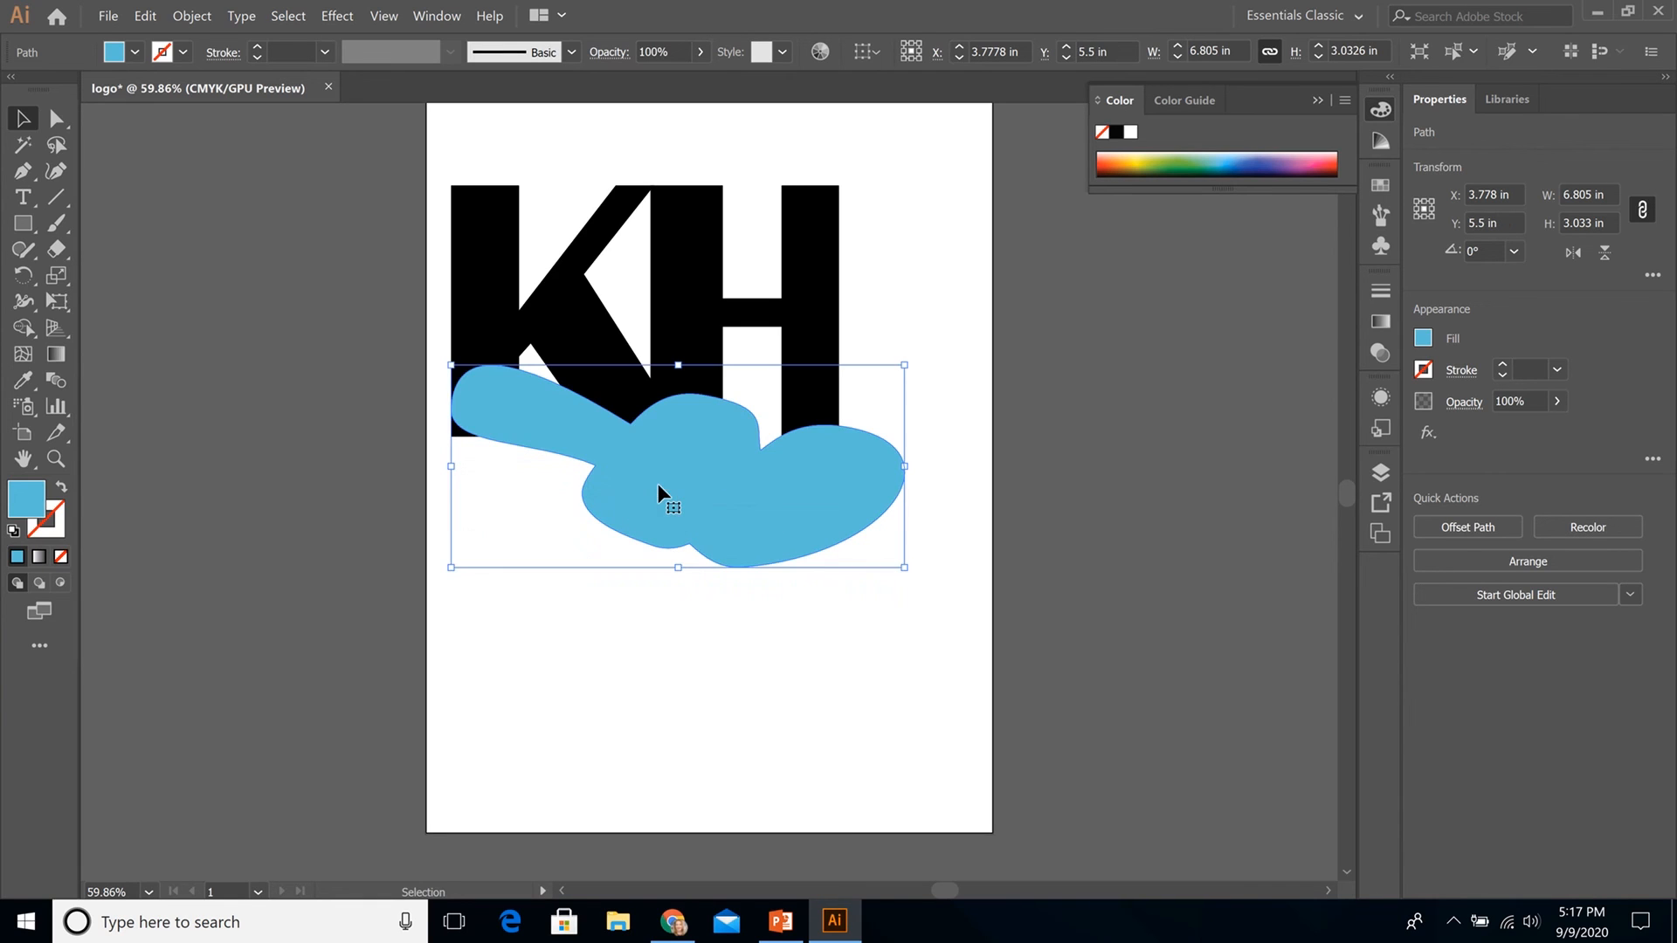
click(770, 692)
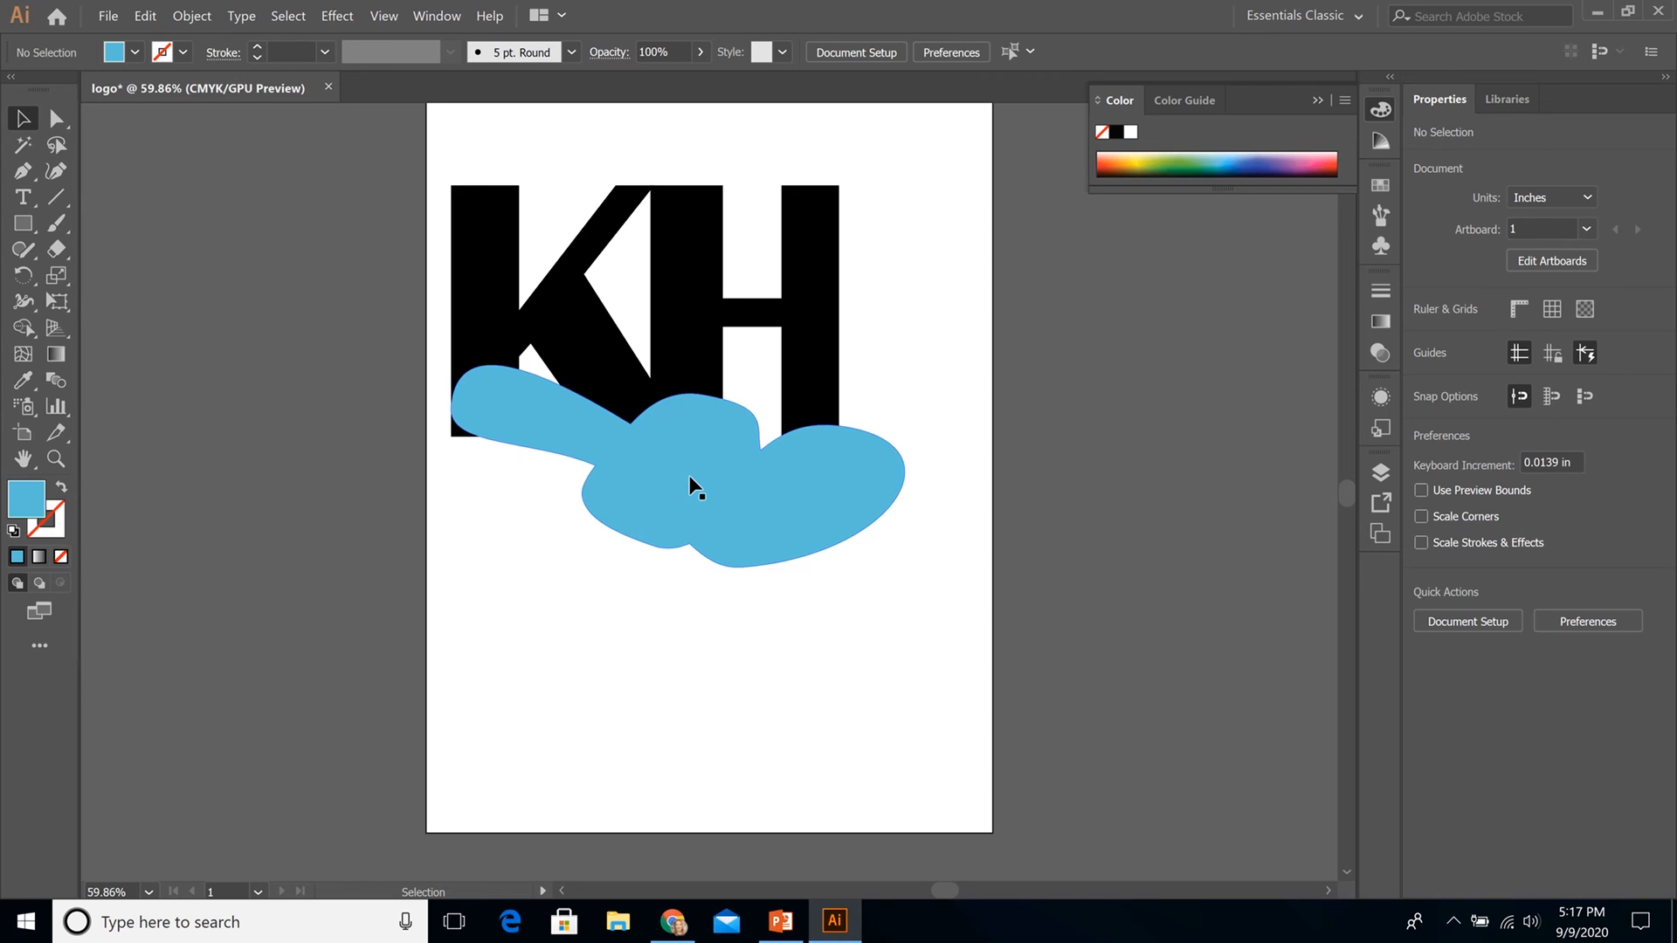
Send the merged light blue shape to the back, behind the KH letters, and deselect it
click(198, 18)
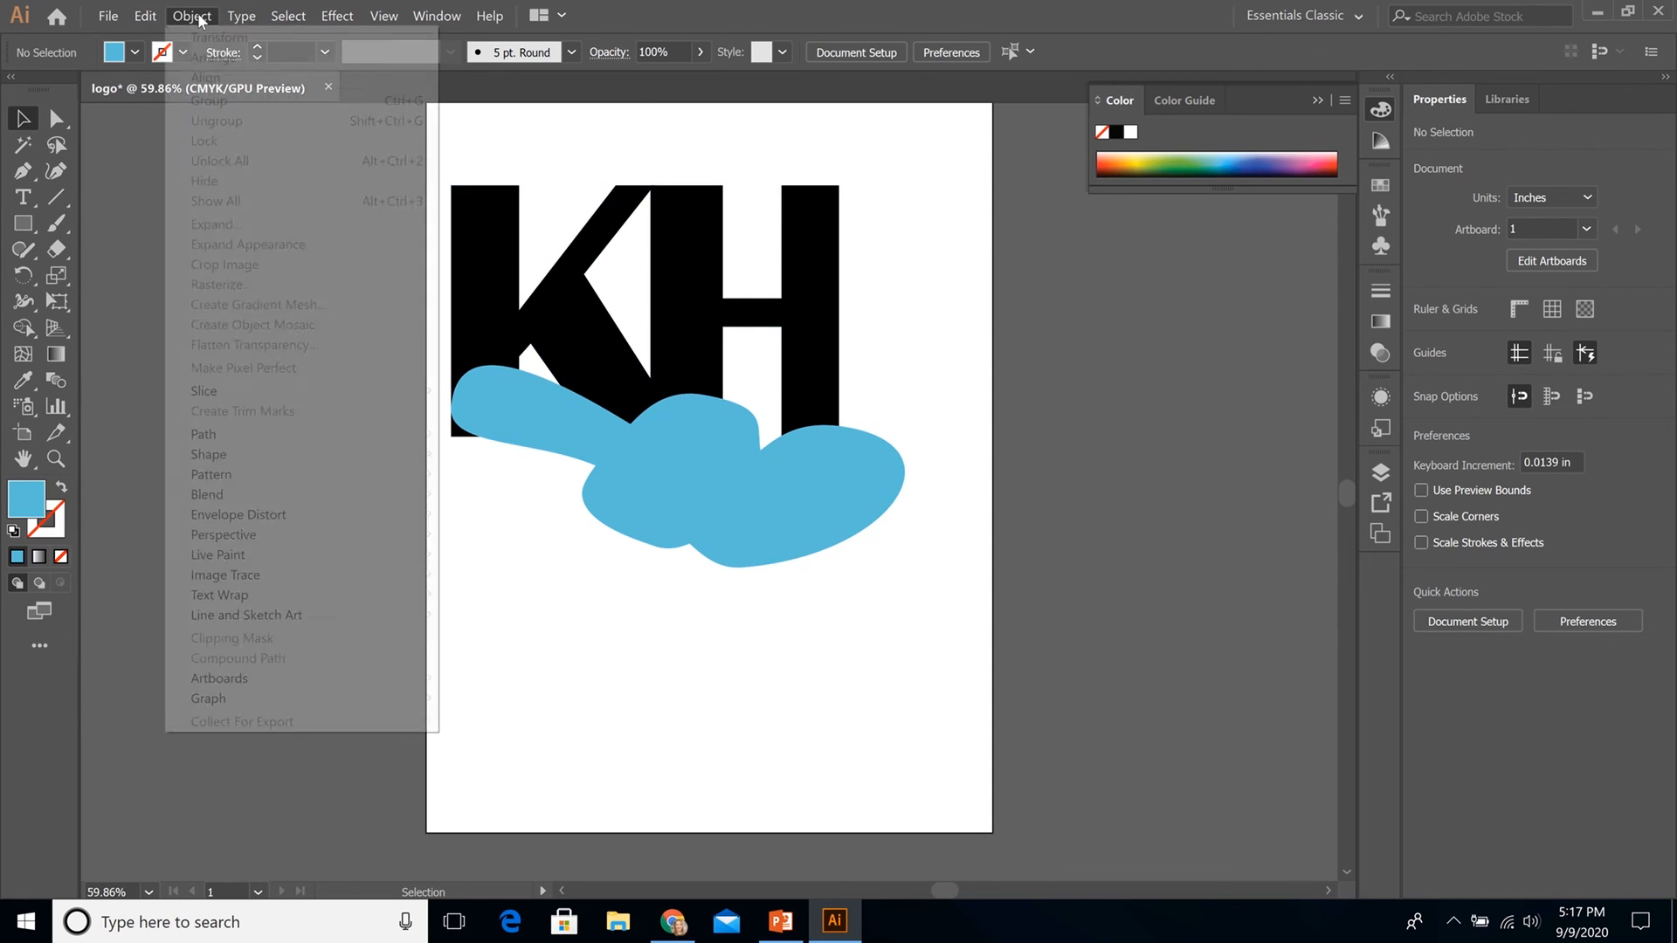
click(716, 500)
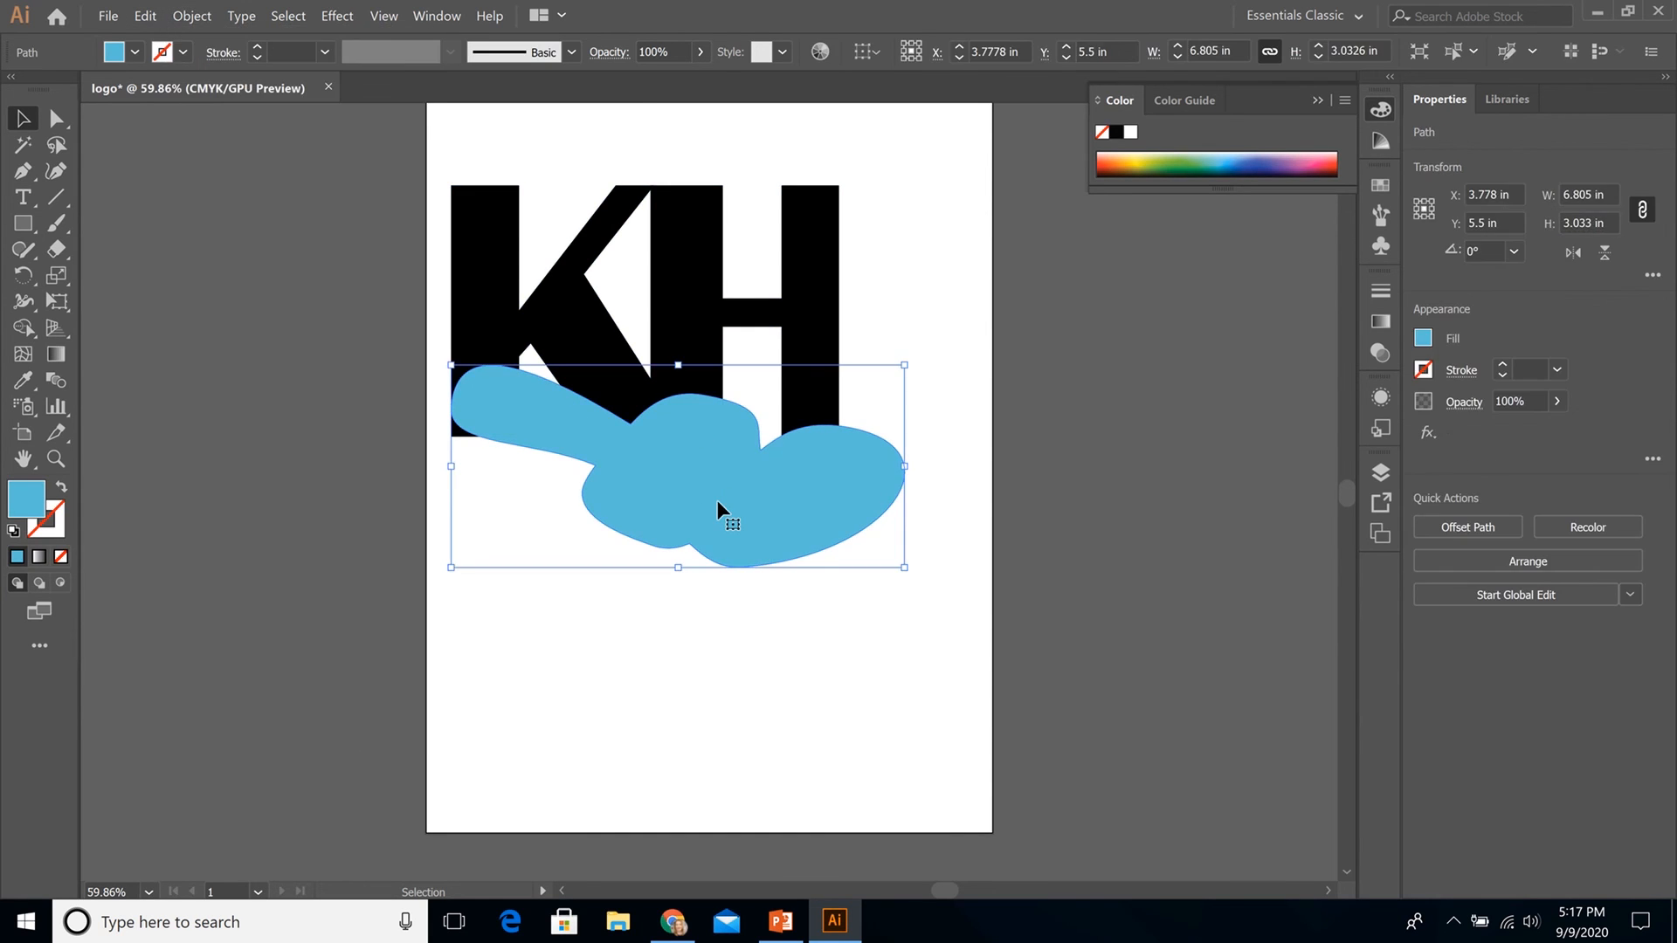
click(192, 16)
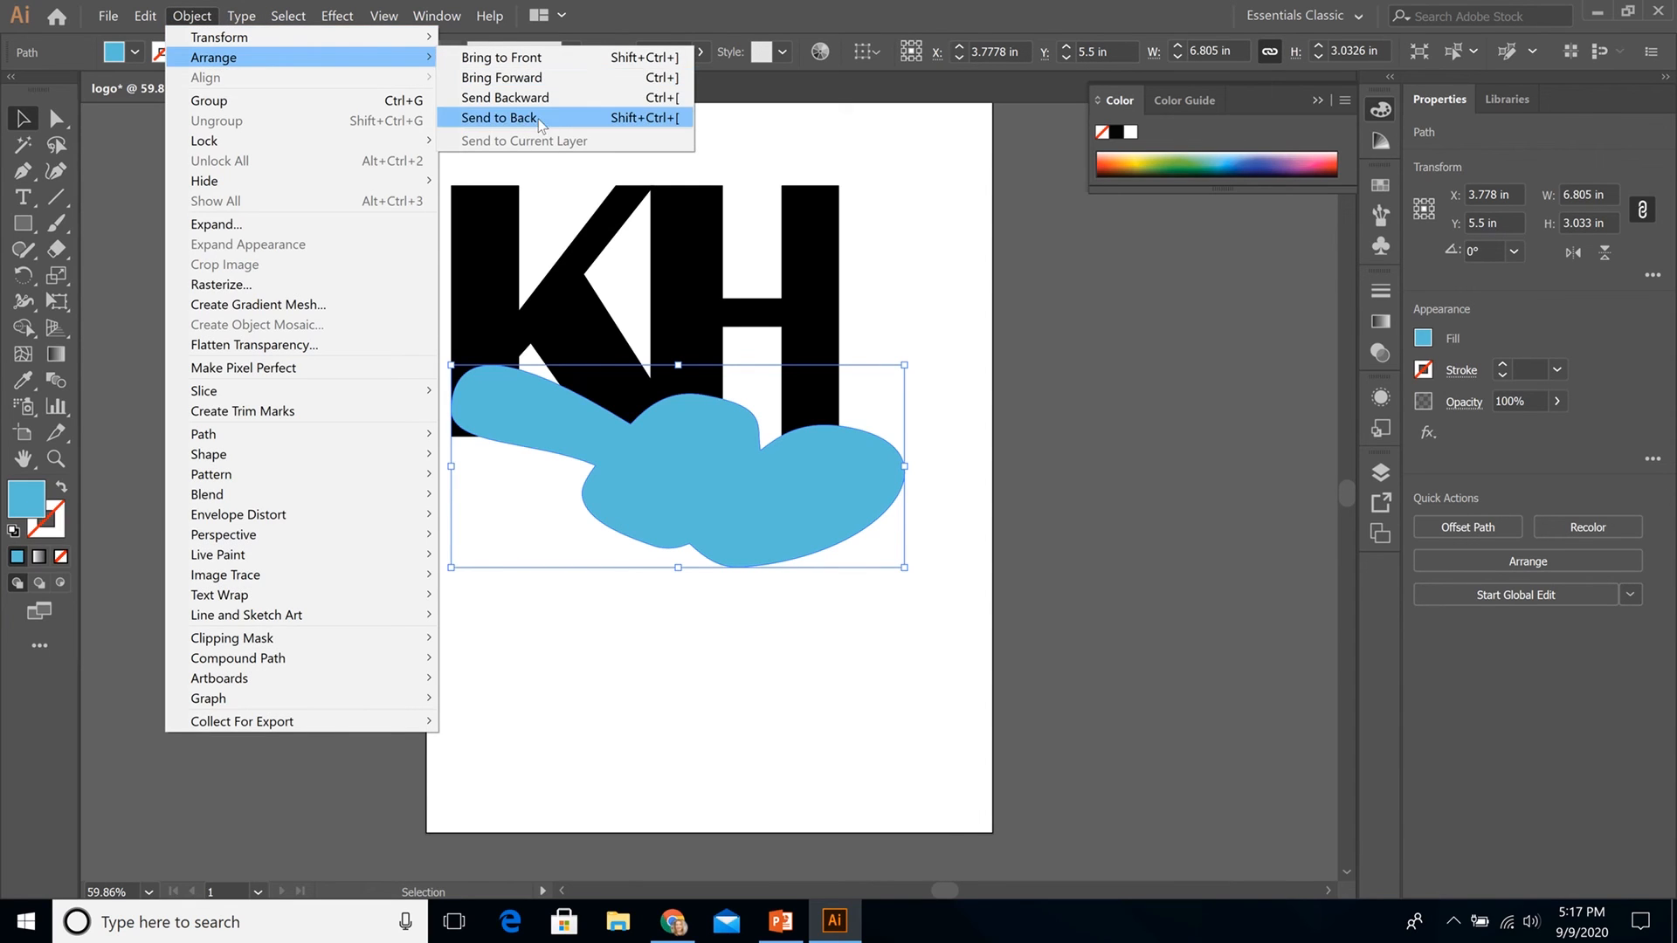
click(538, 119)
click(862, 674)
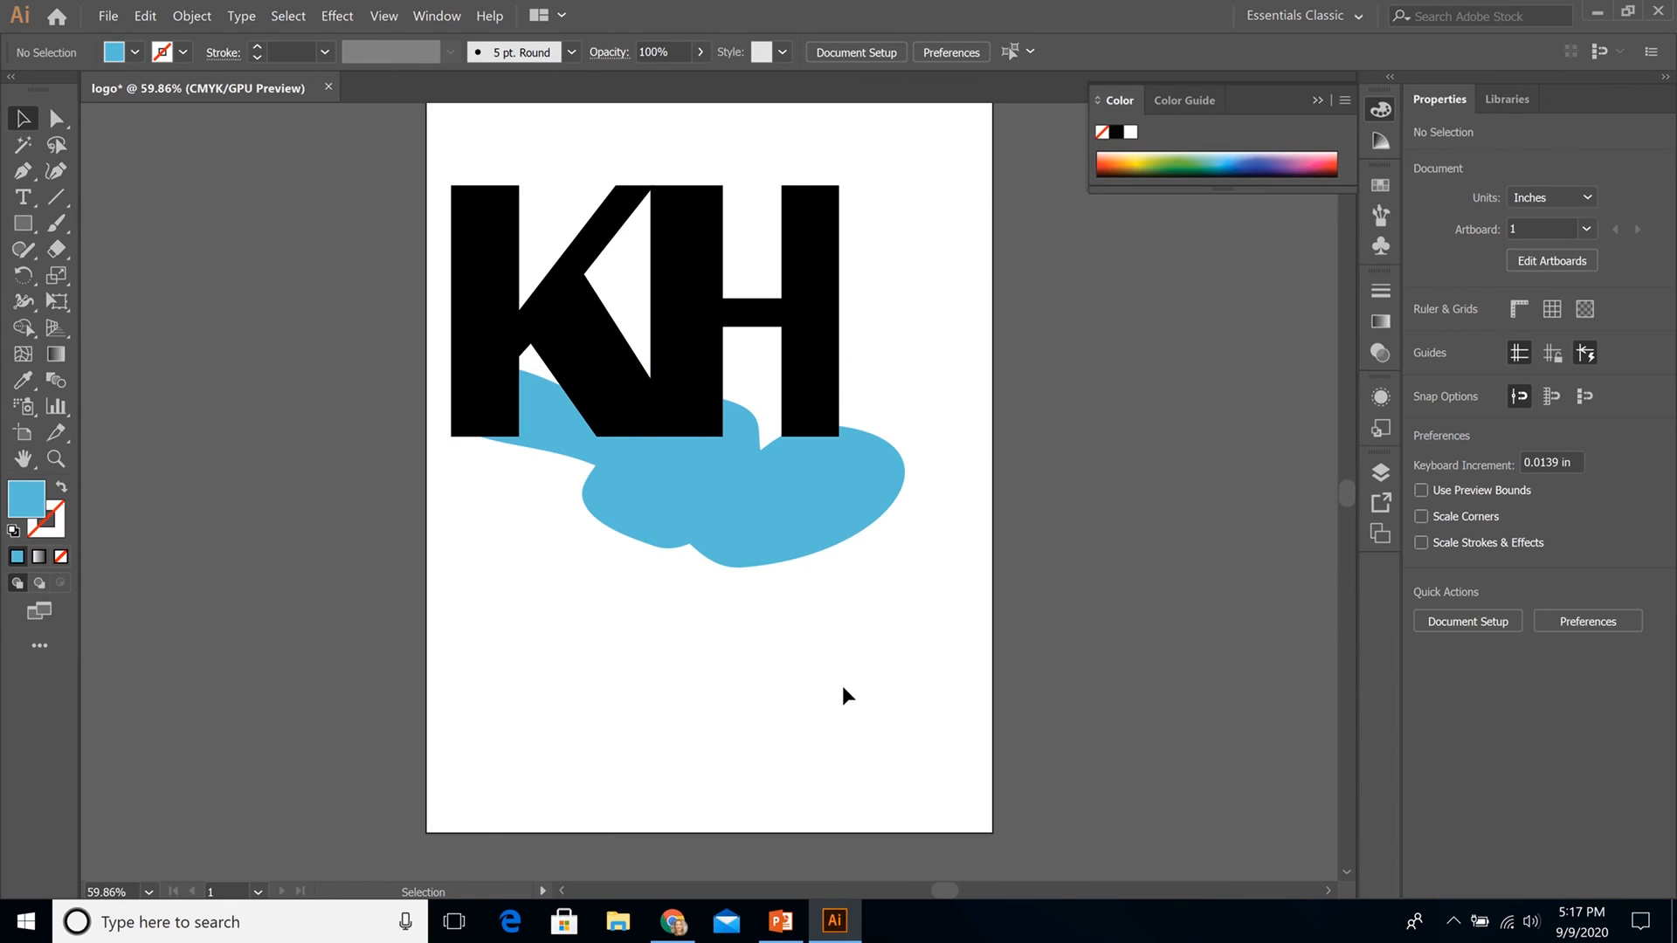
Lower the light blue shape slightly, and resize it to about 6.66 in wide and 3.21 in tall
drag(744, 495, 744, 508)
click(775, 653)
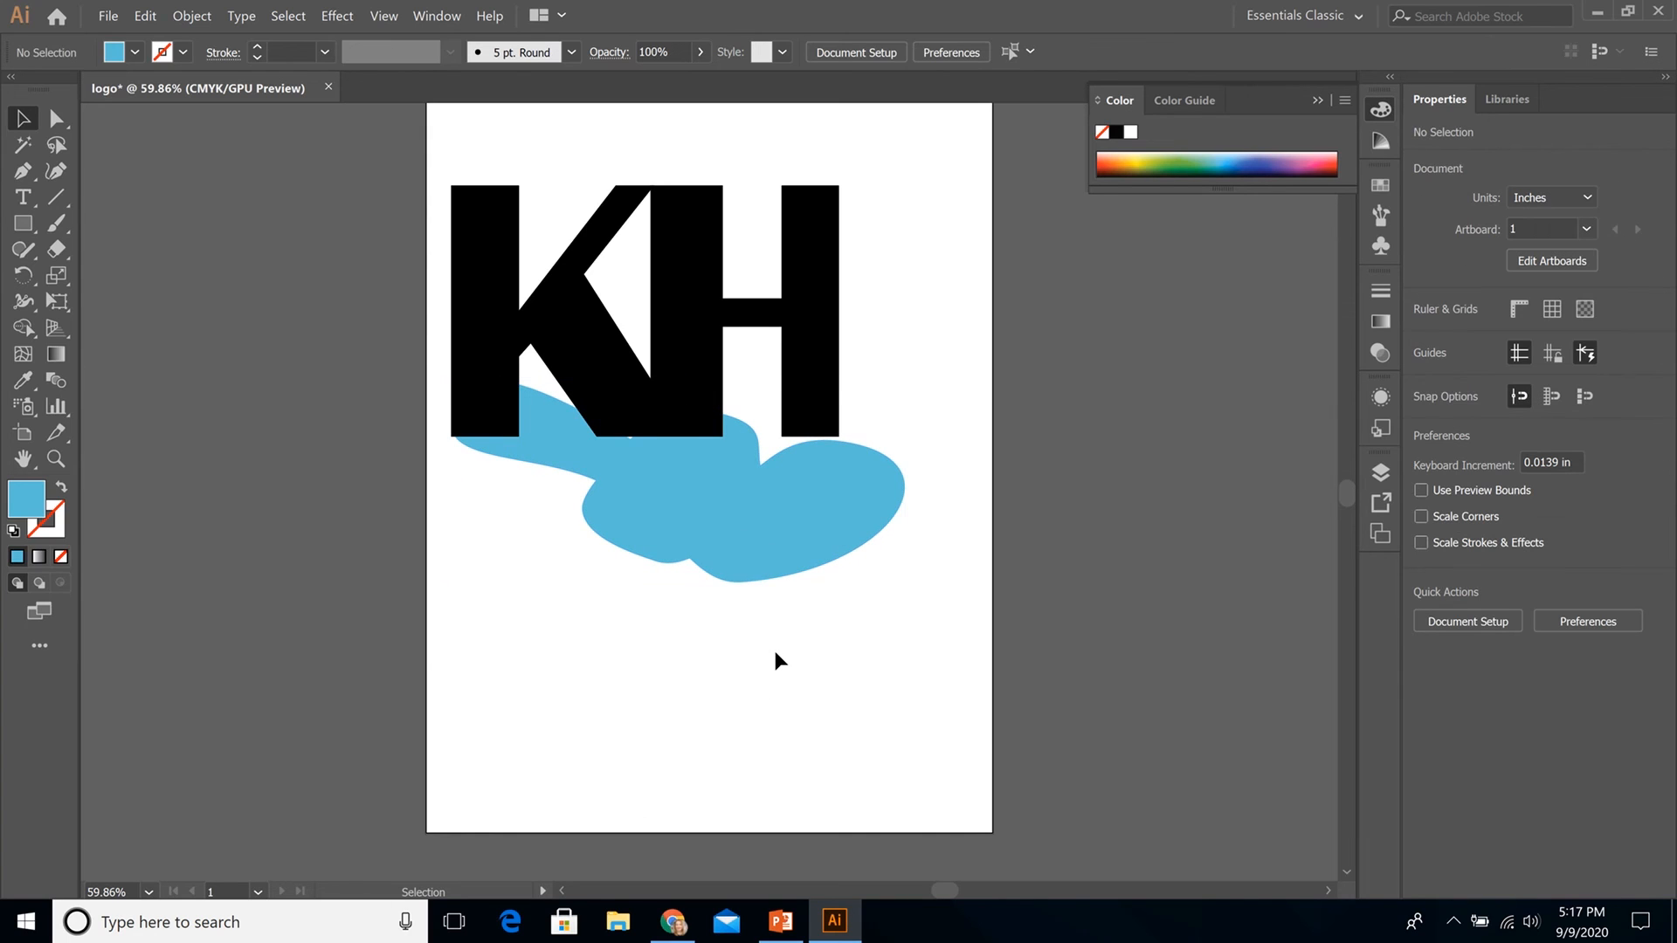
click(701, 498)
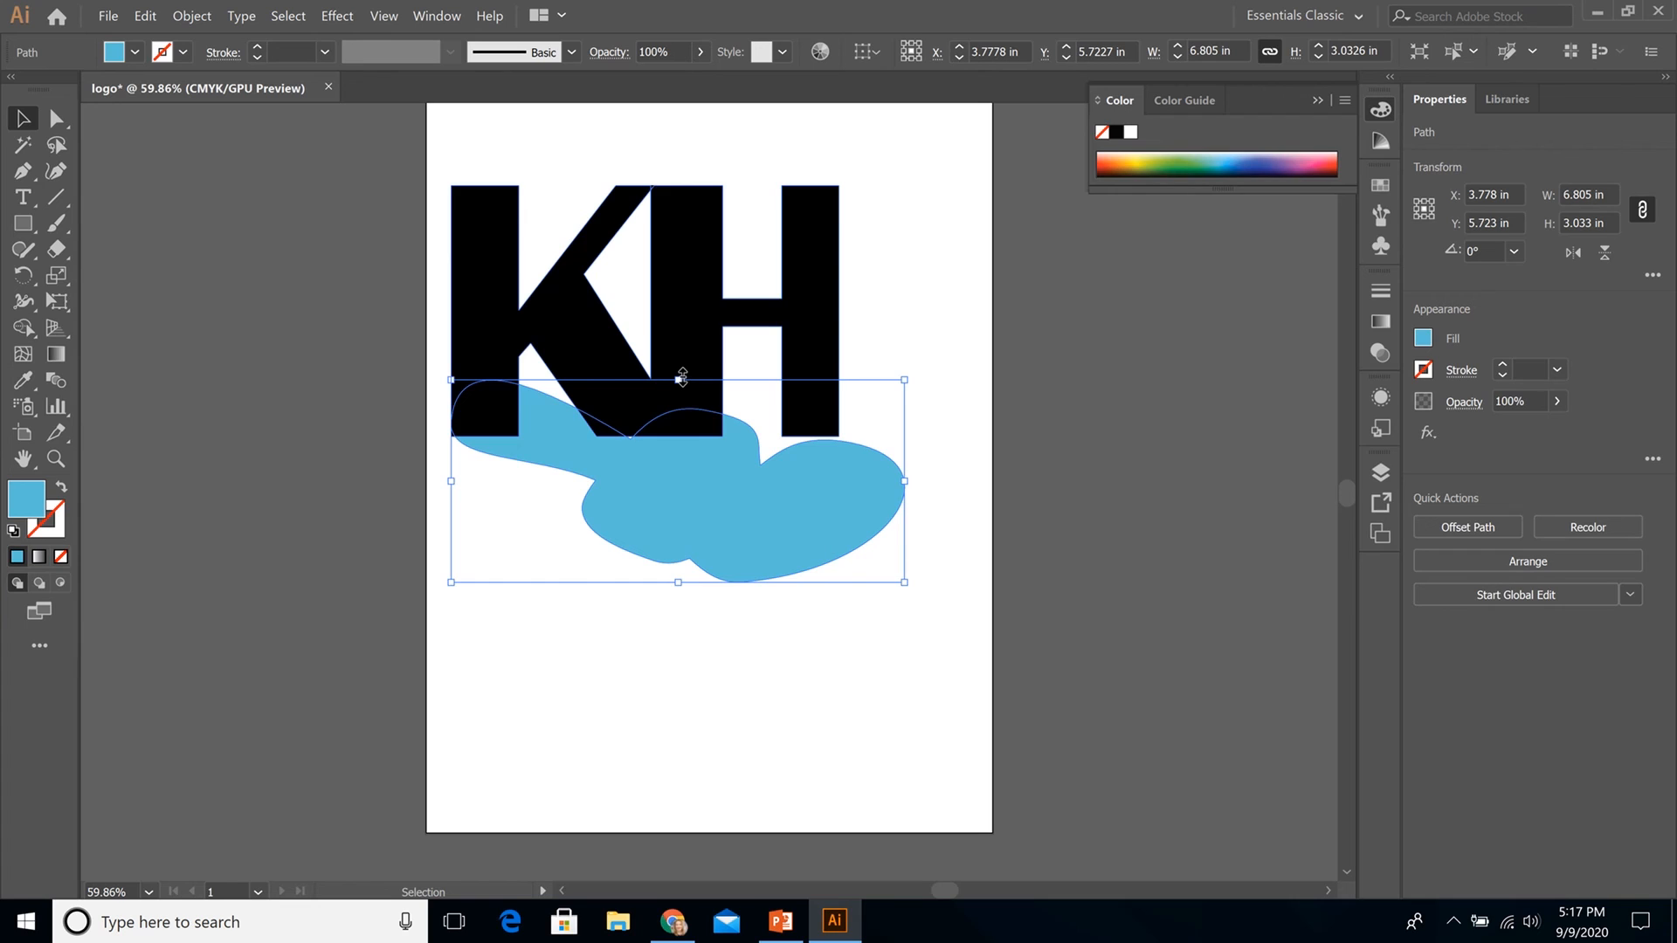
drag(682, 378, 679, 367)
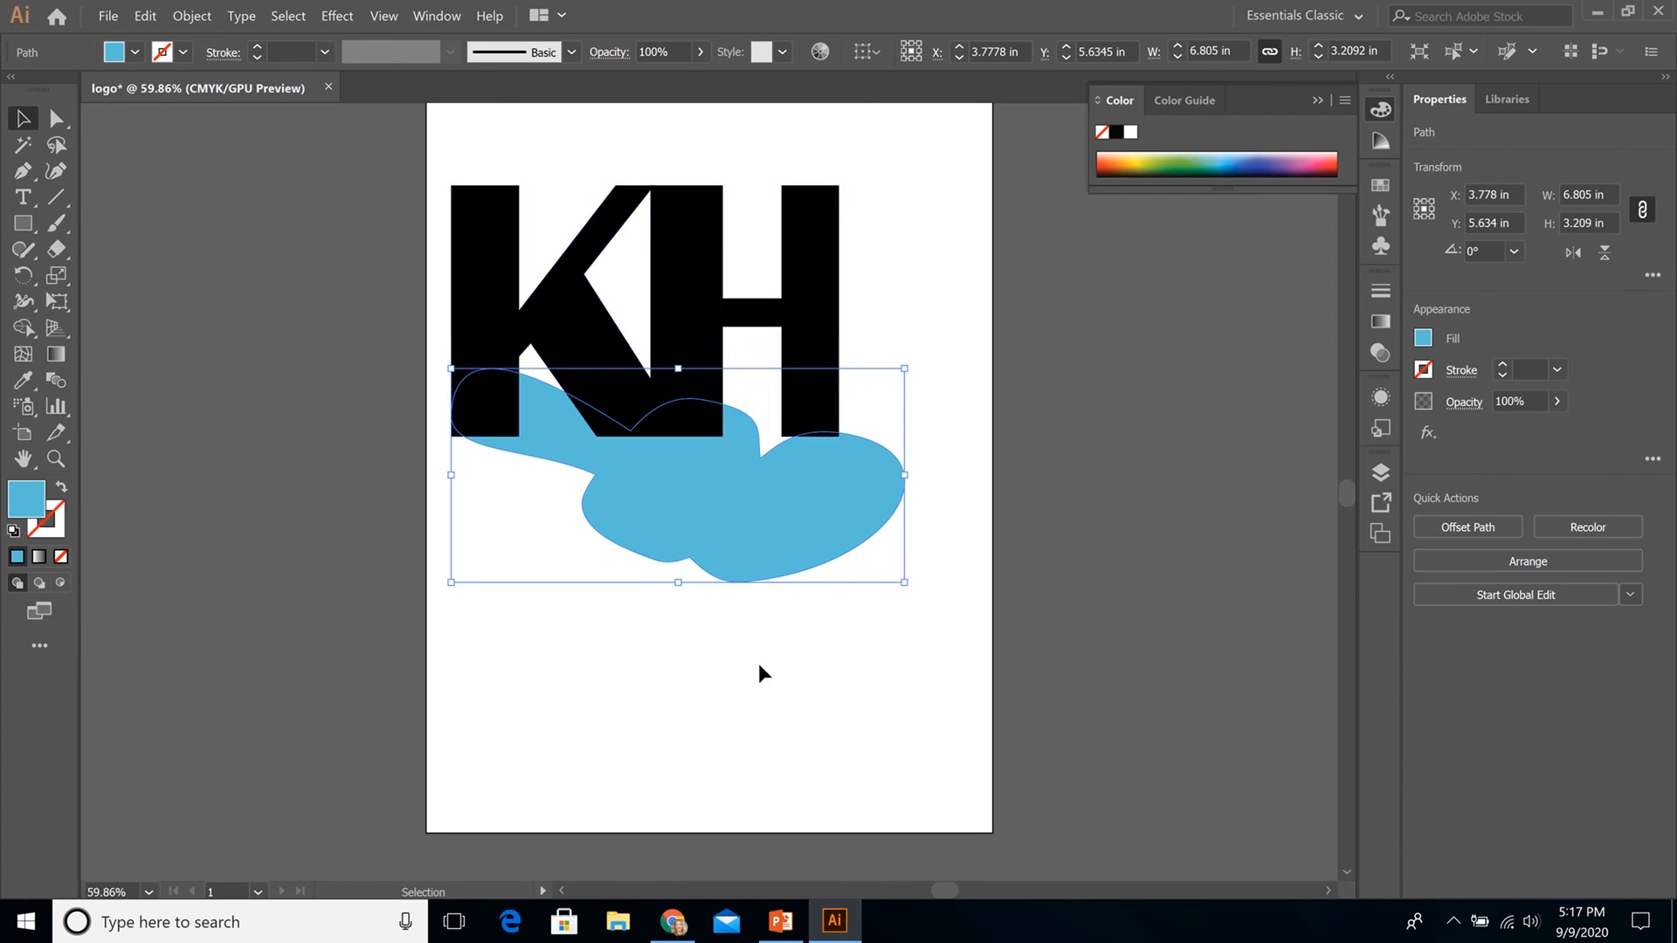
drag(909, 473, 897, 474)
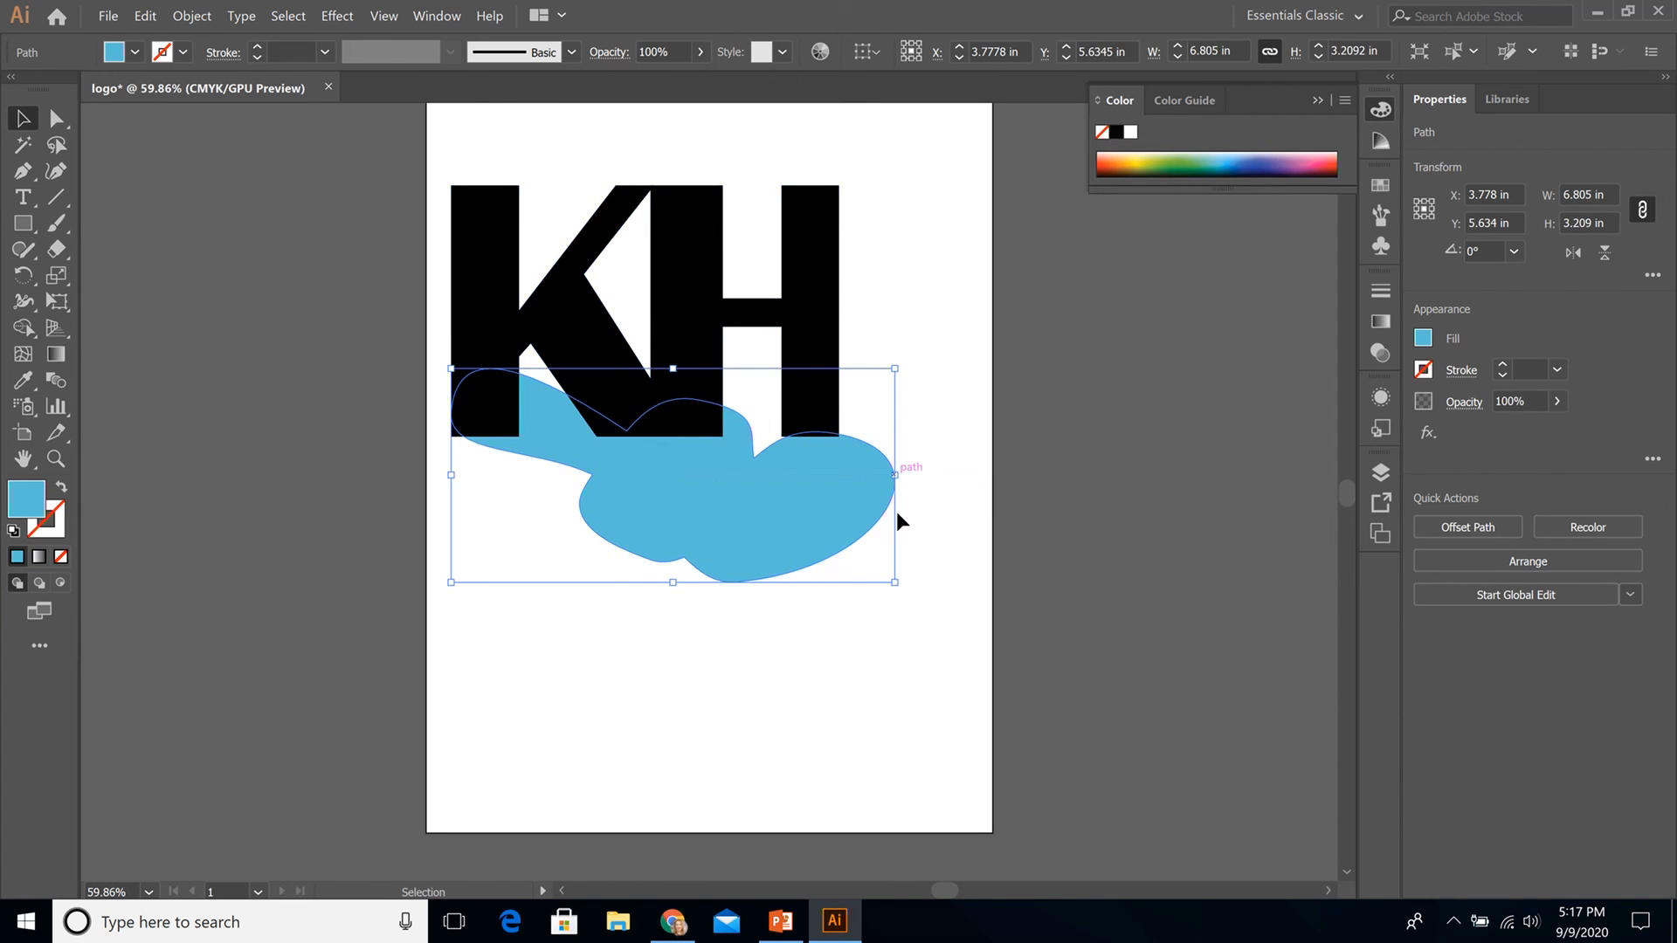
click(878, 653)
Nudge the blue shape down with Direct Selection, shift its upper middle anchor right and tilt the leftmost anchor's handle
click(729, 499)
click(55, 118)
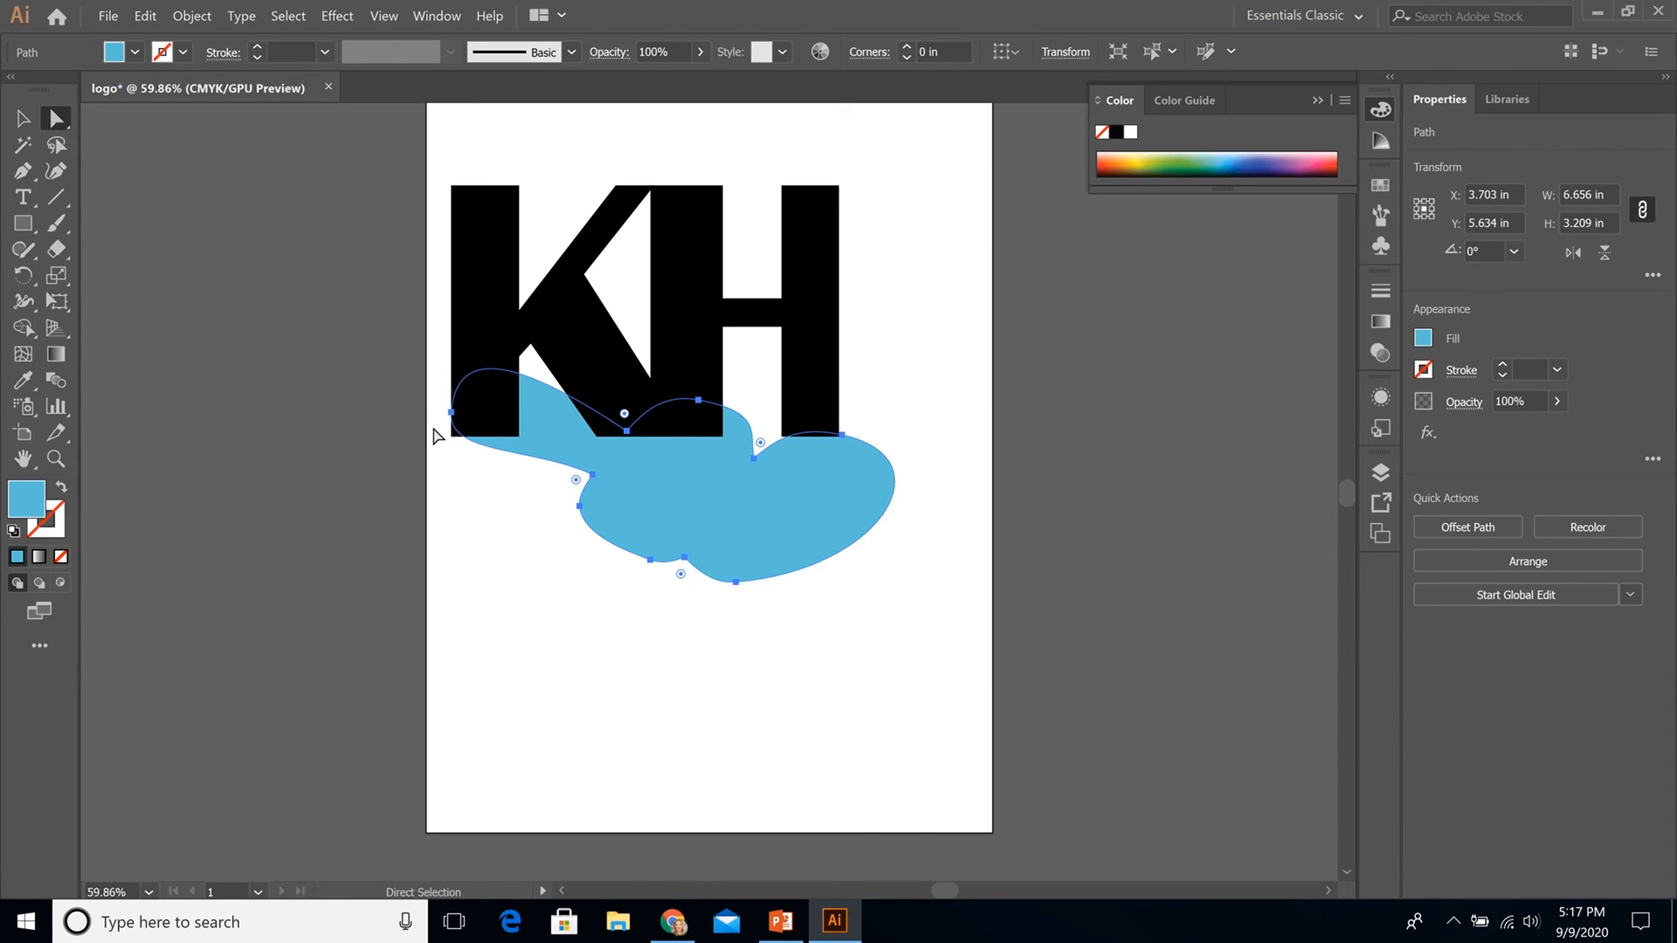
drag(451, 416, 452, 427)
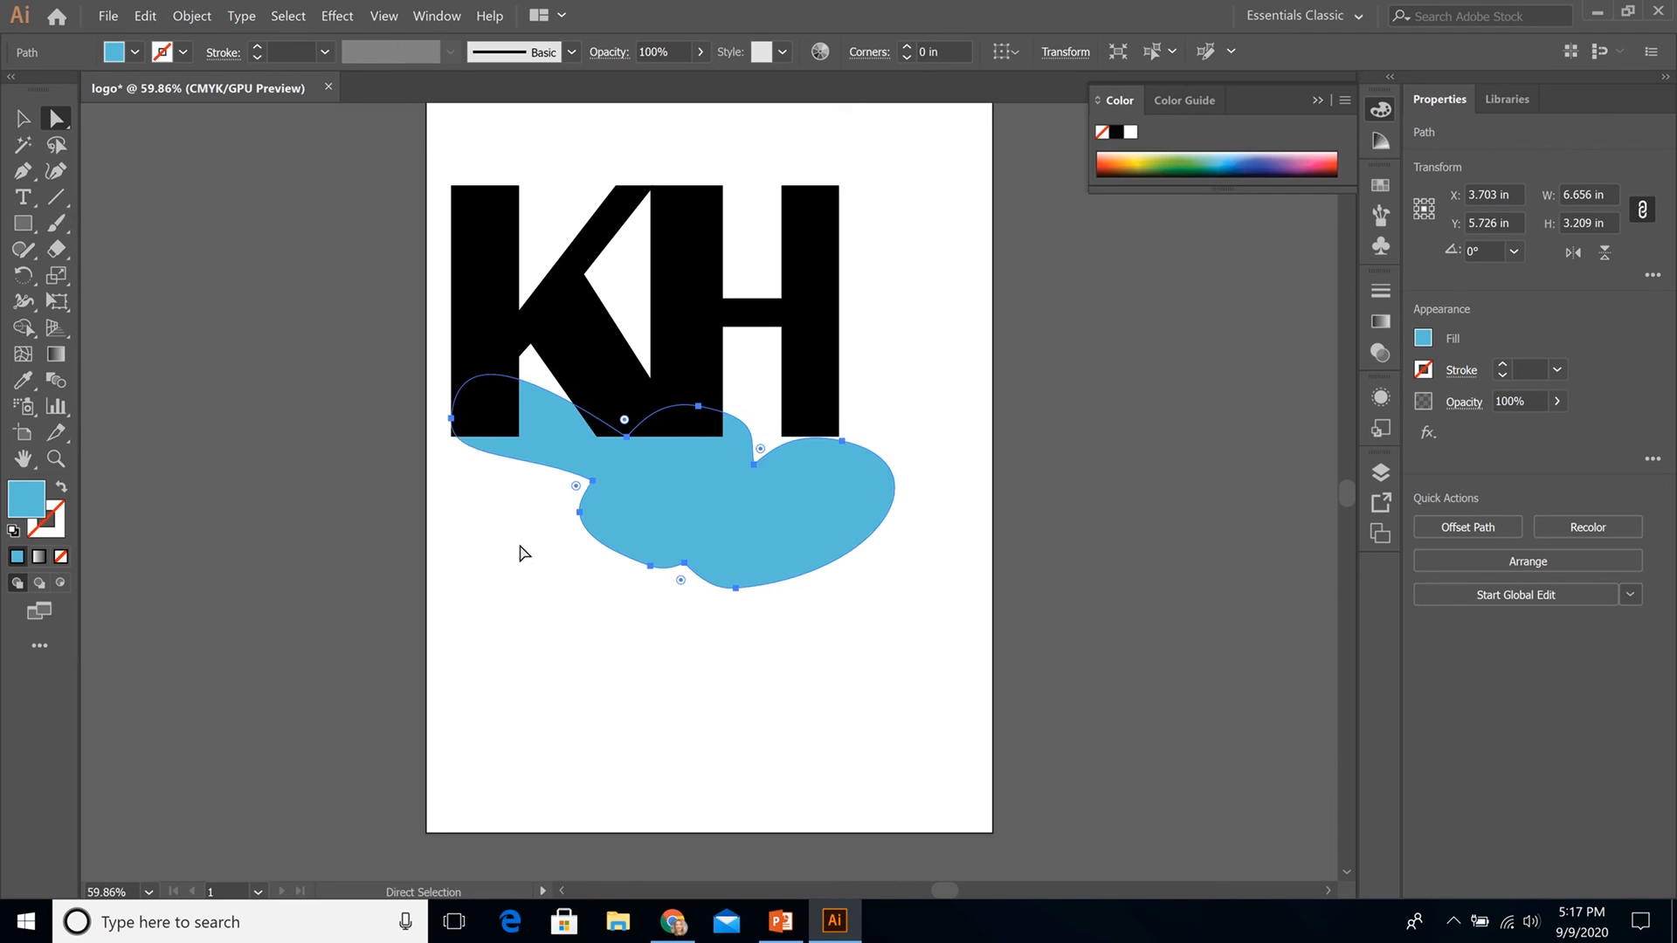
drag(704, 408, 715, 409)
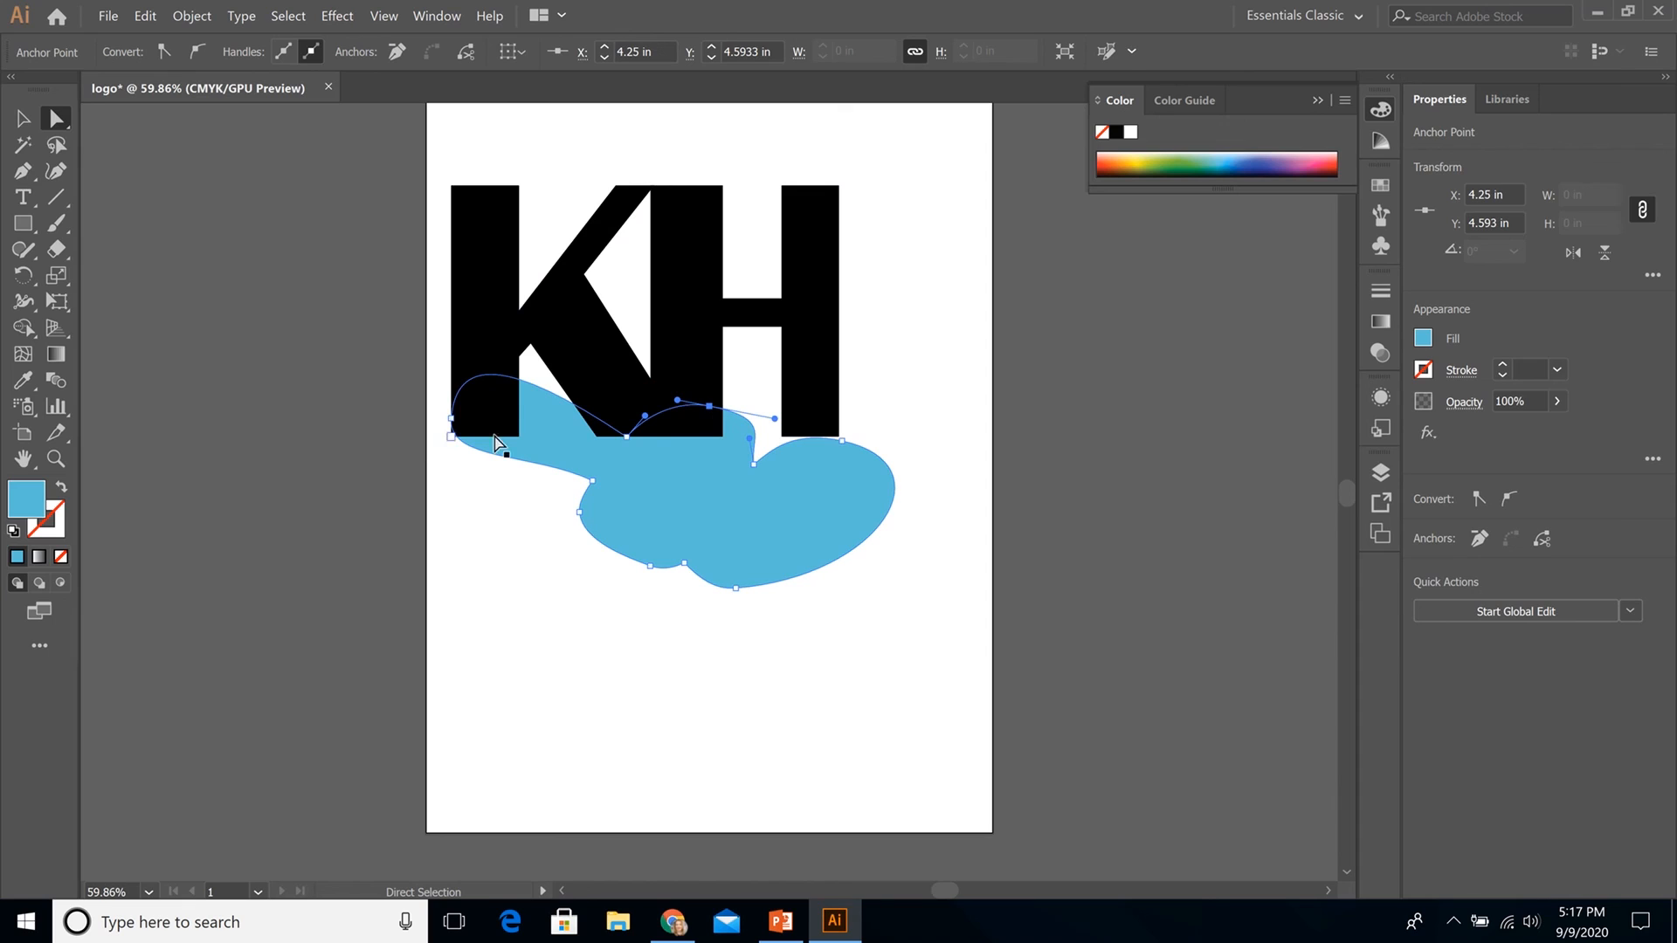
click(453, 420)
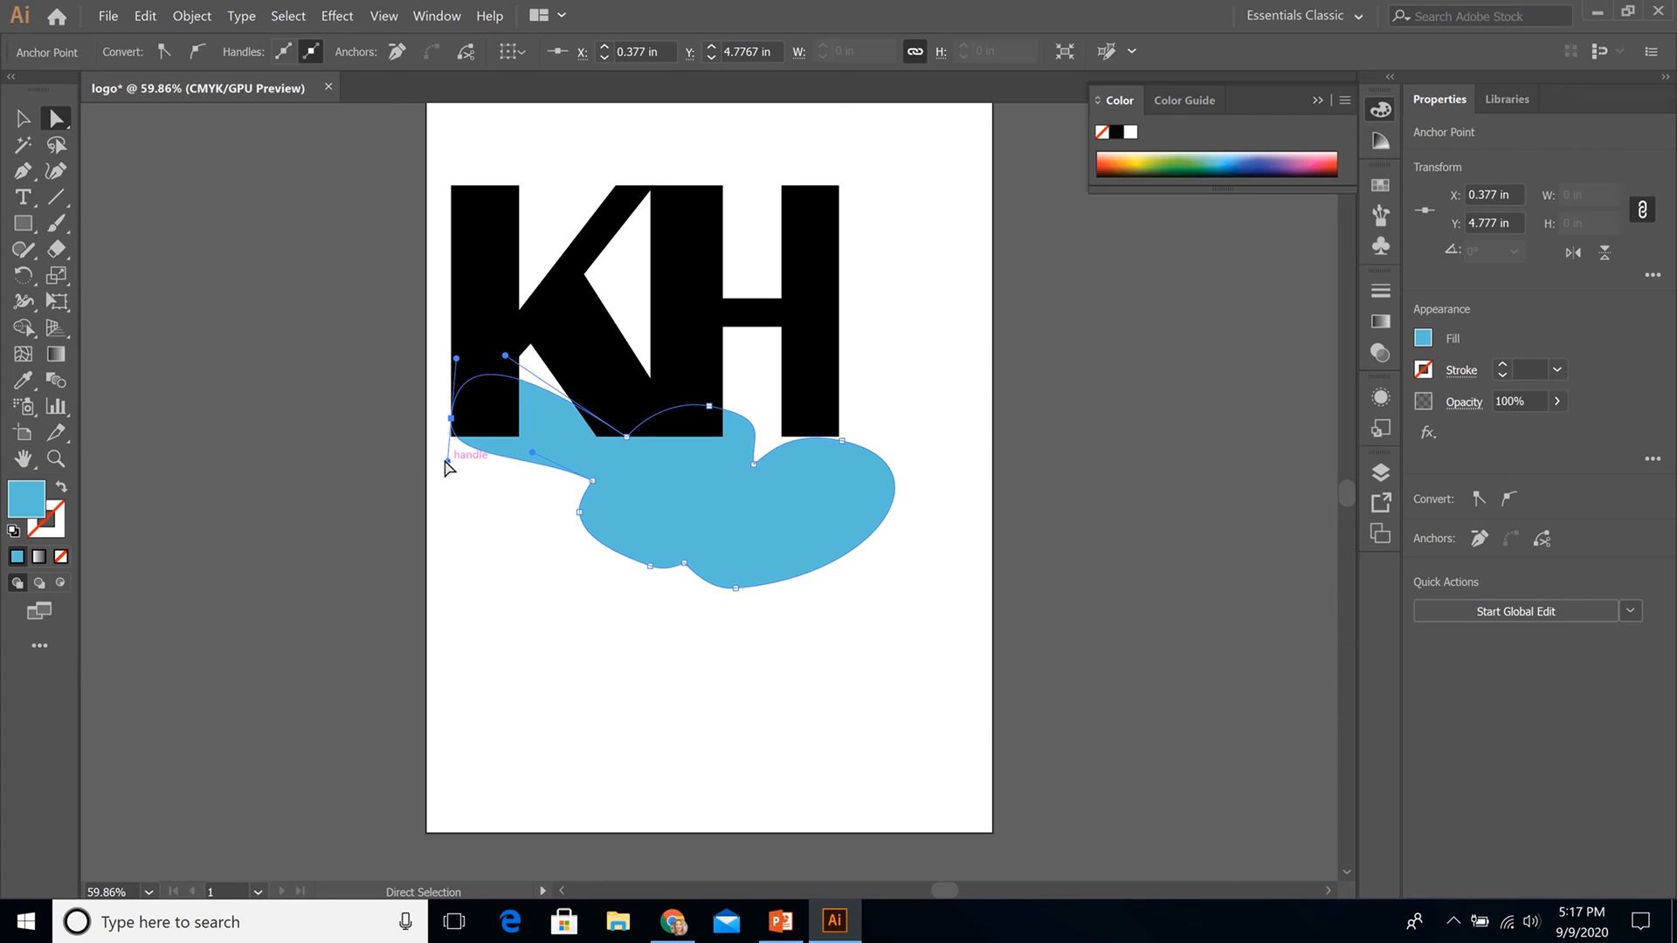
drag(448, 462, 440, 465)
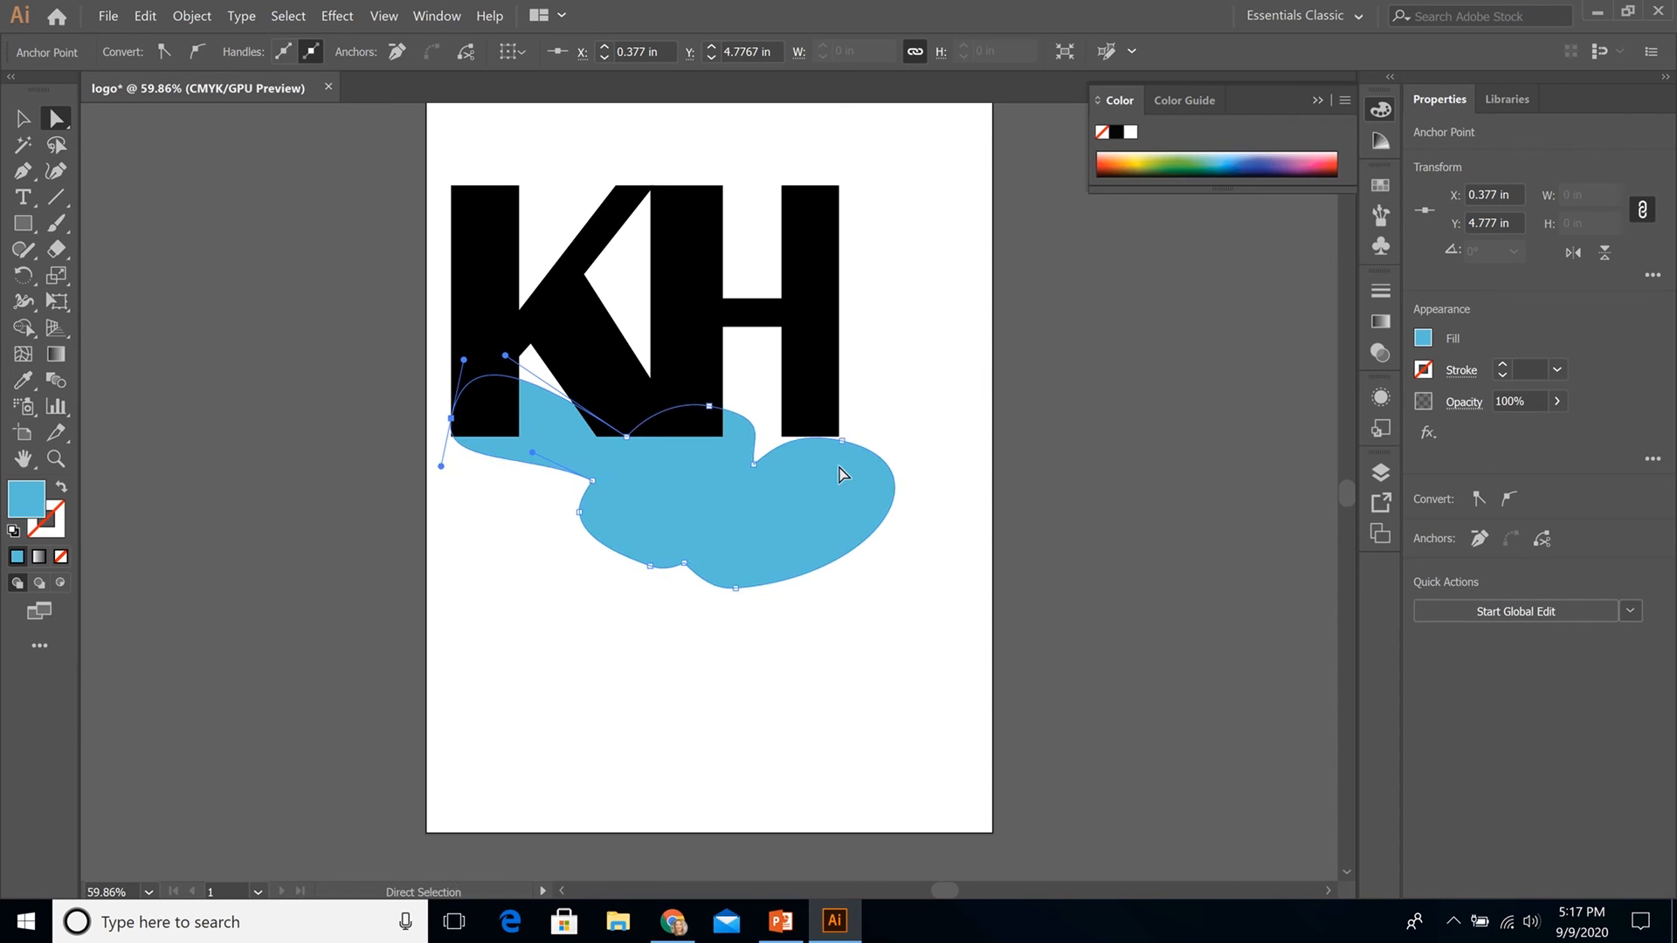
Reshape the blue outline at the H's lower-right corner by moving its anchor point up behind the letter and adjusting the handle
click(844, 446)
drag(845, 446, 837, 426)
click(726, 687)
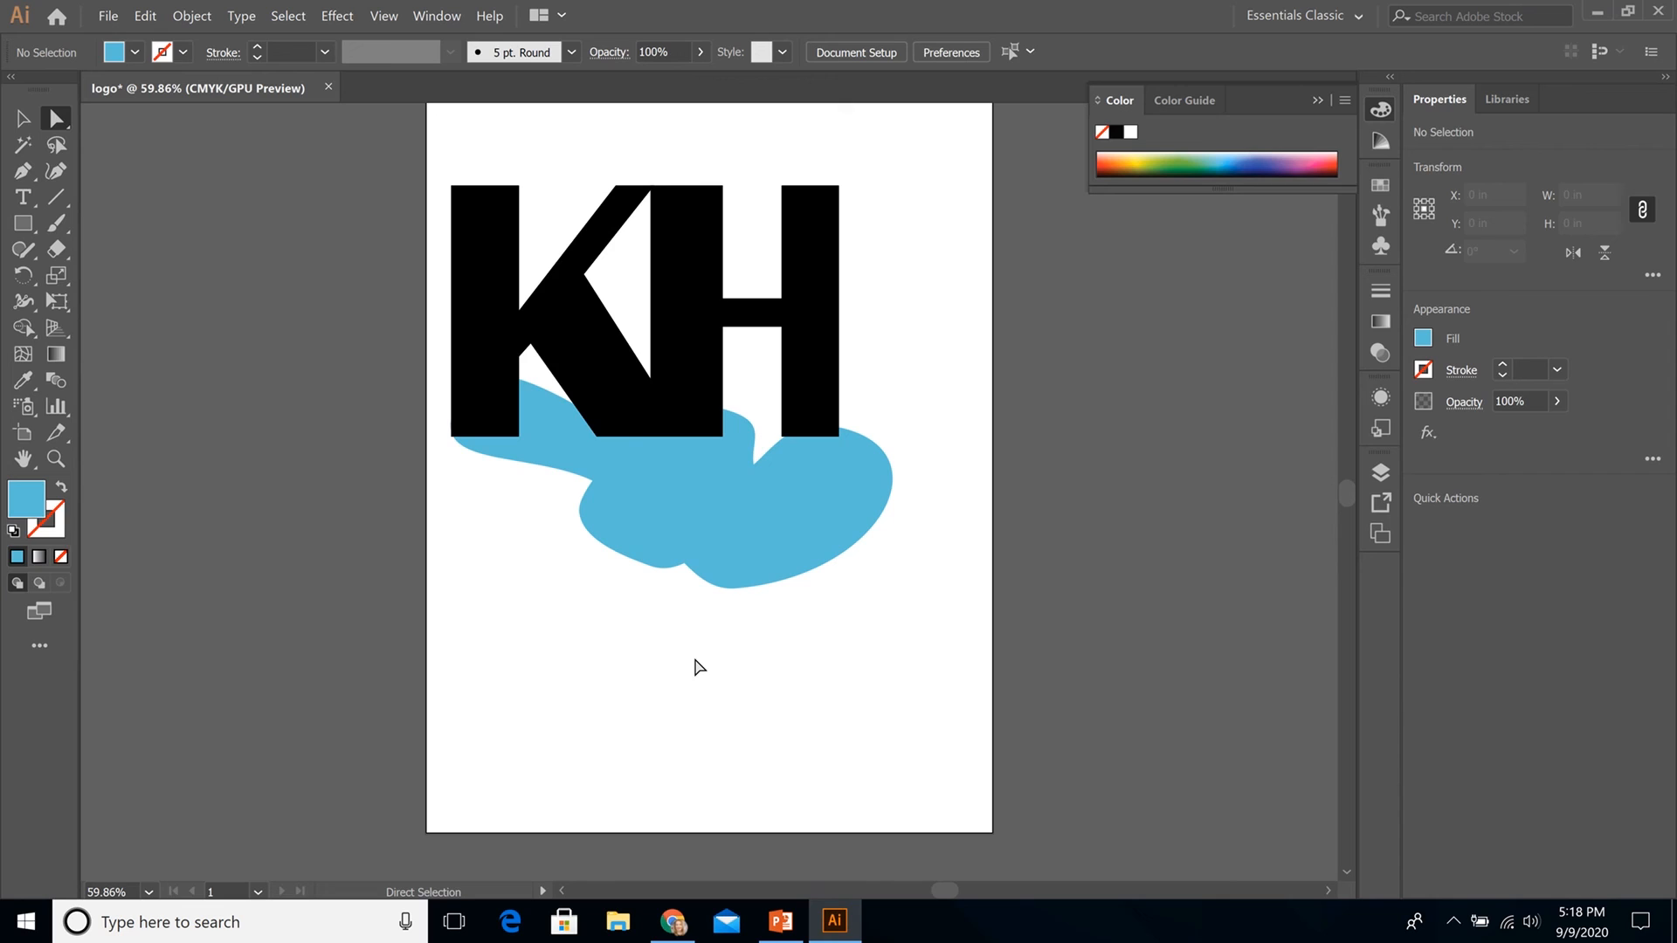
click(846, 437)
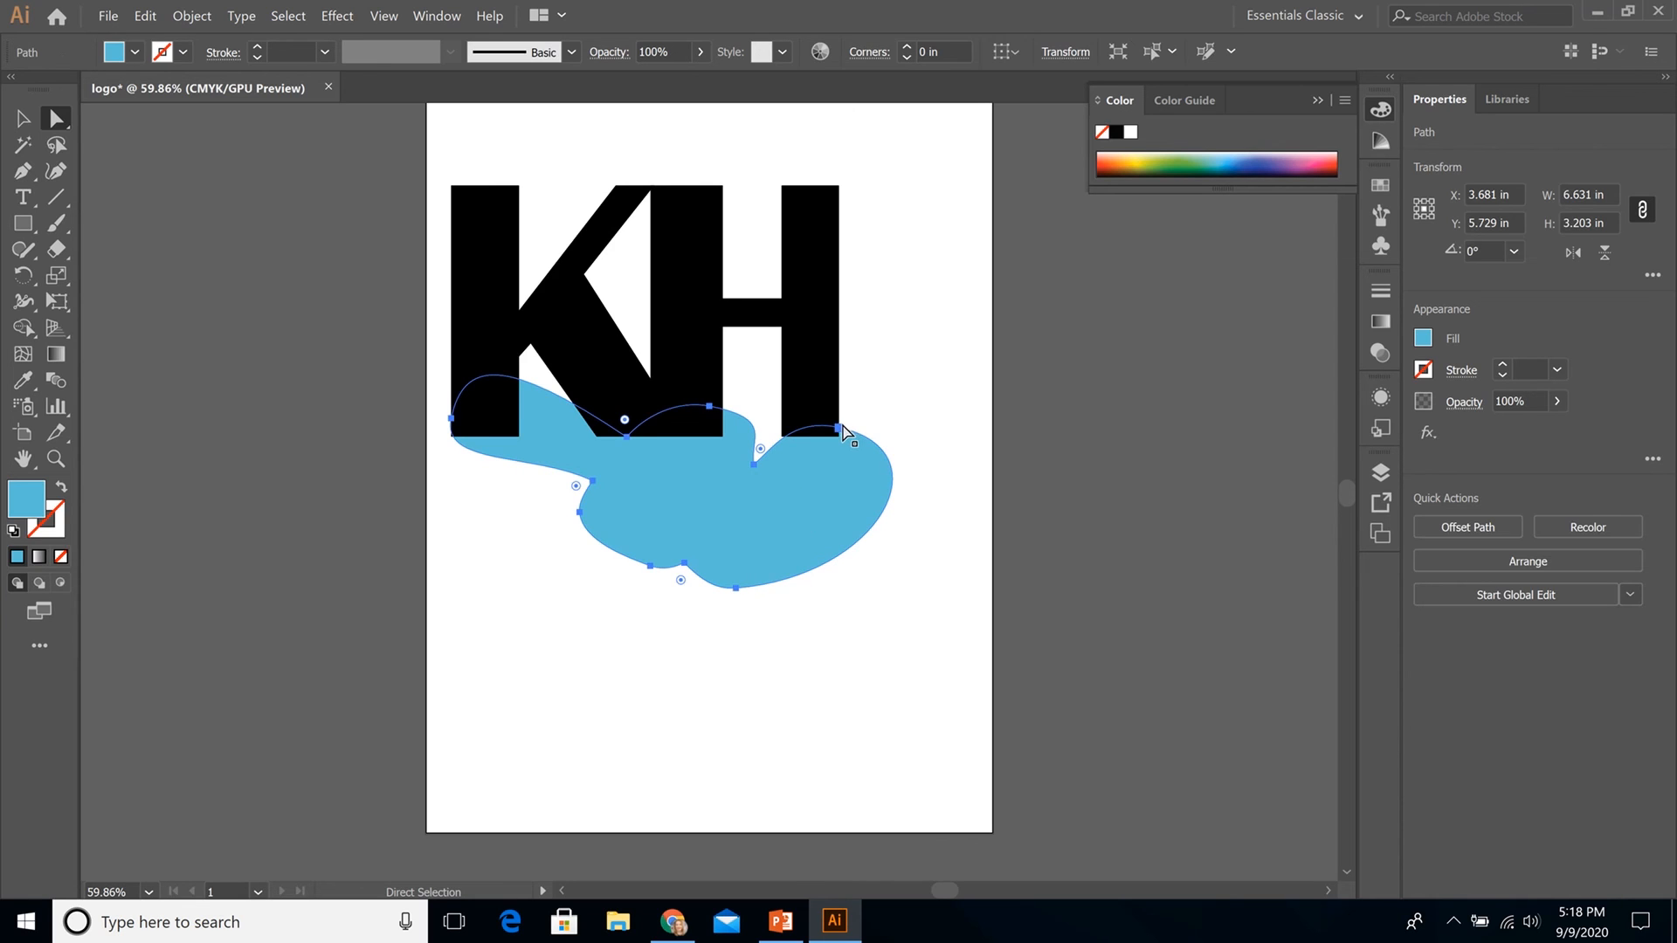
drag(841, 428, 840, 421)
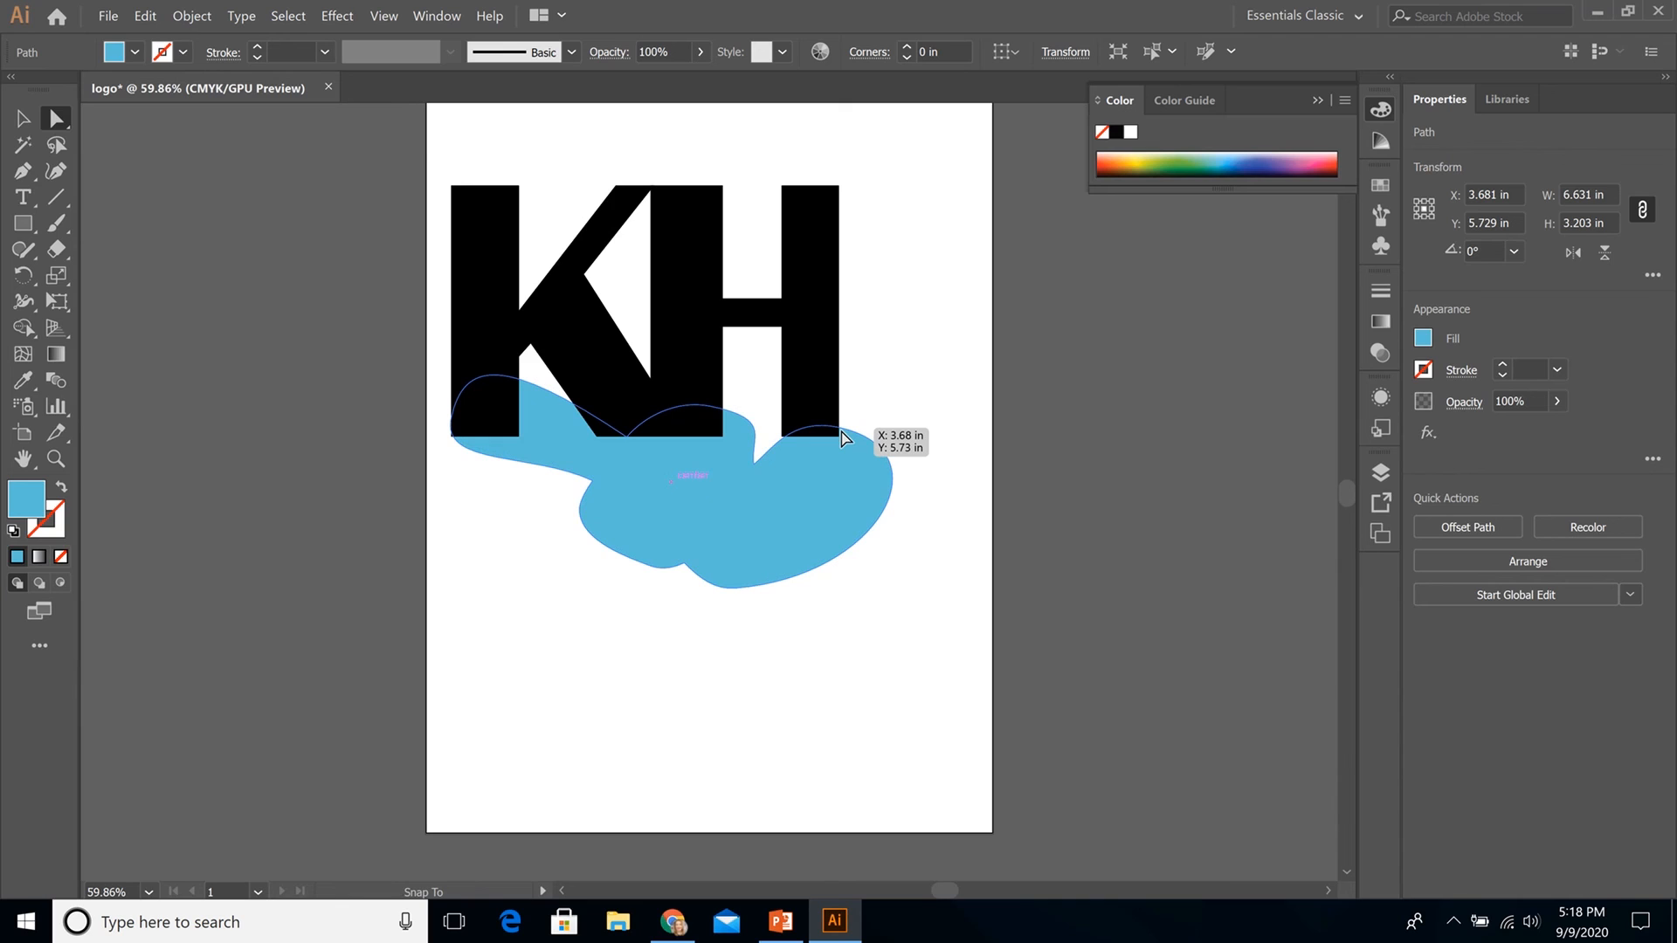
click(887, 382)
click(790, 518)
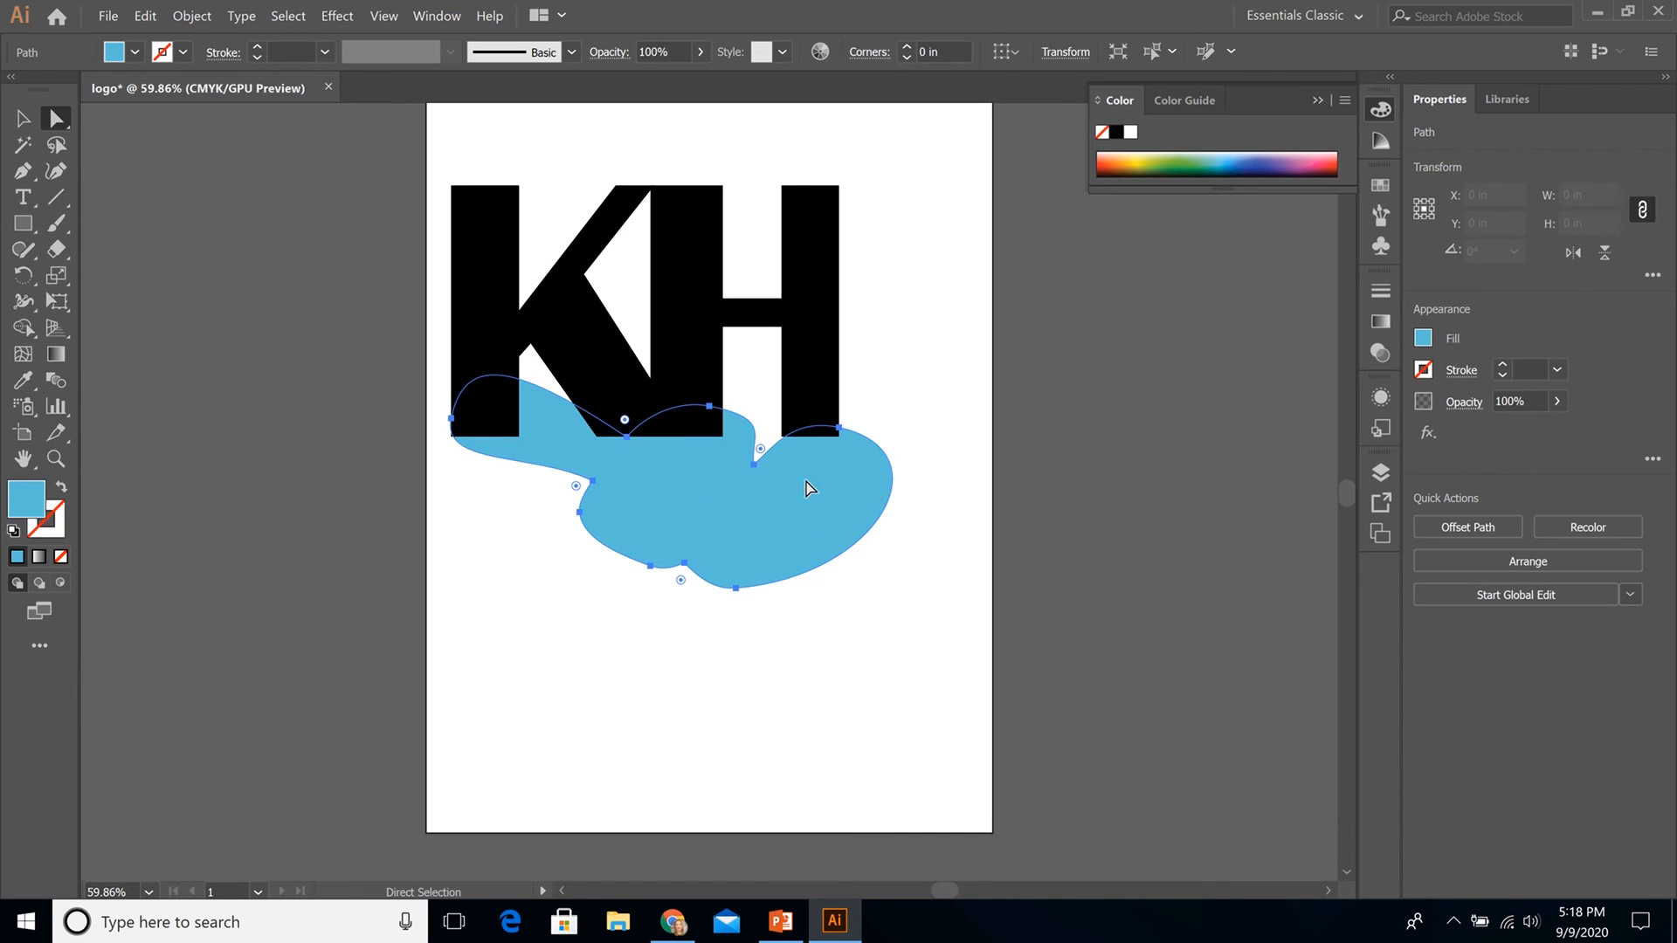
click(837, 427)
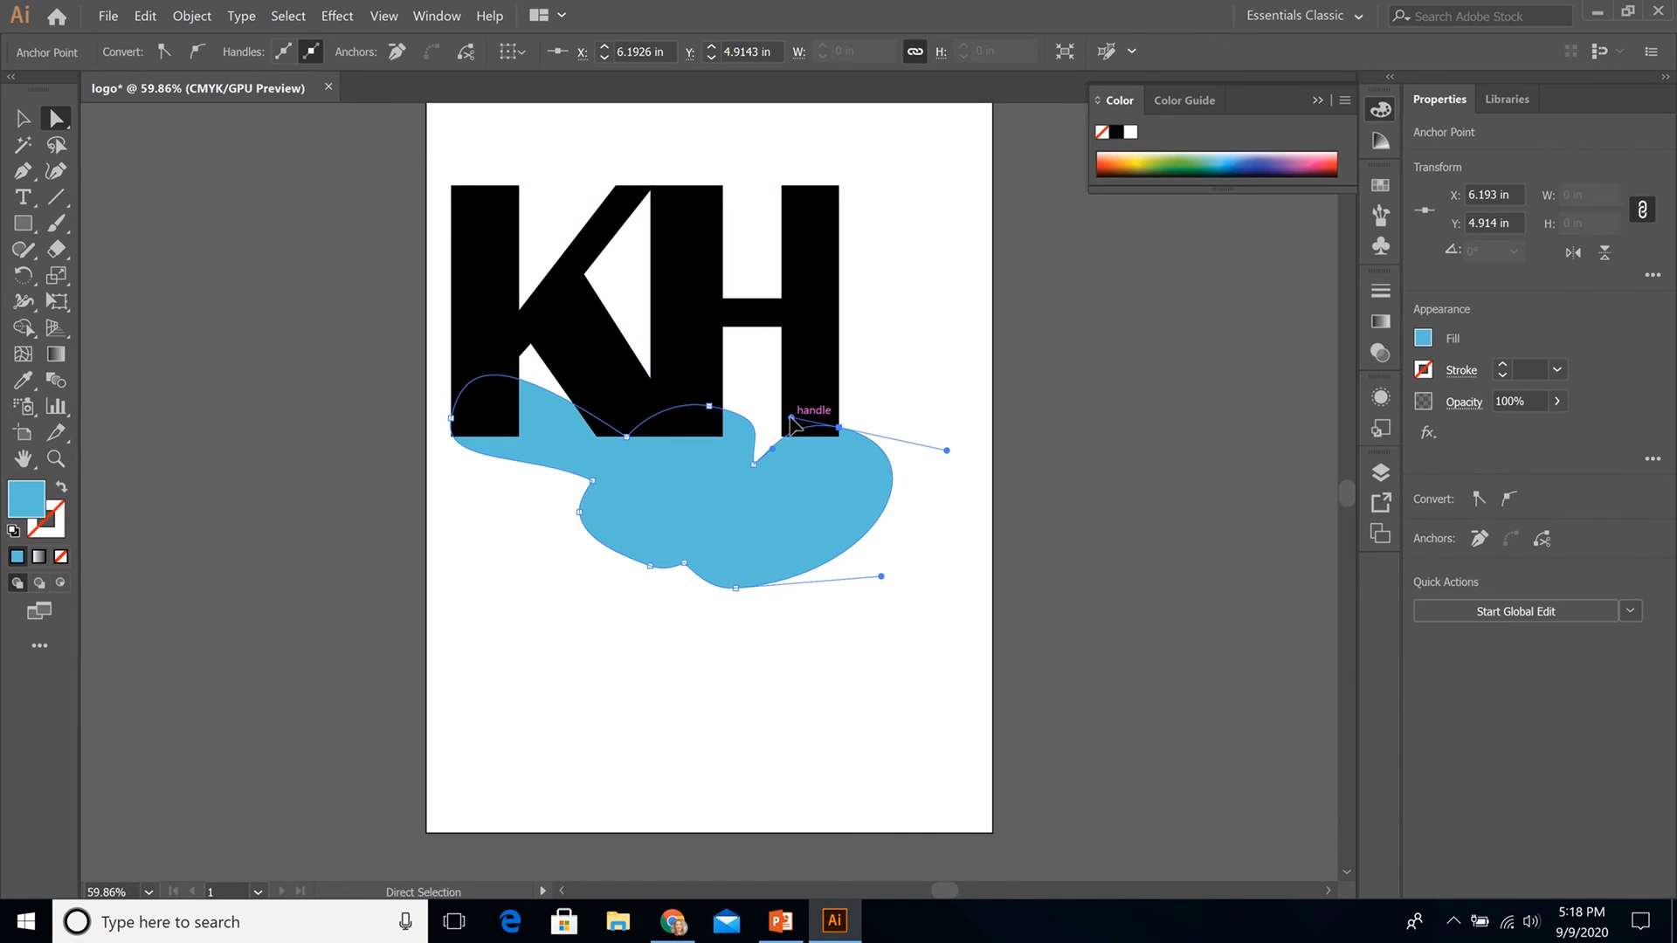
drag(791, 418, 781, 415)
click(905, 393)
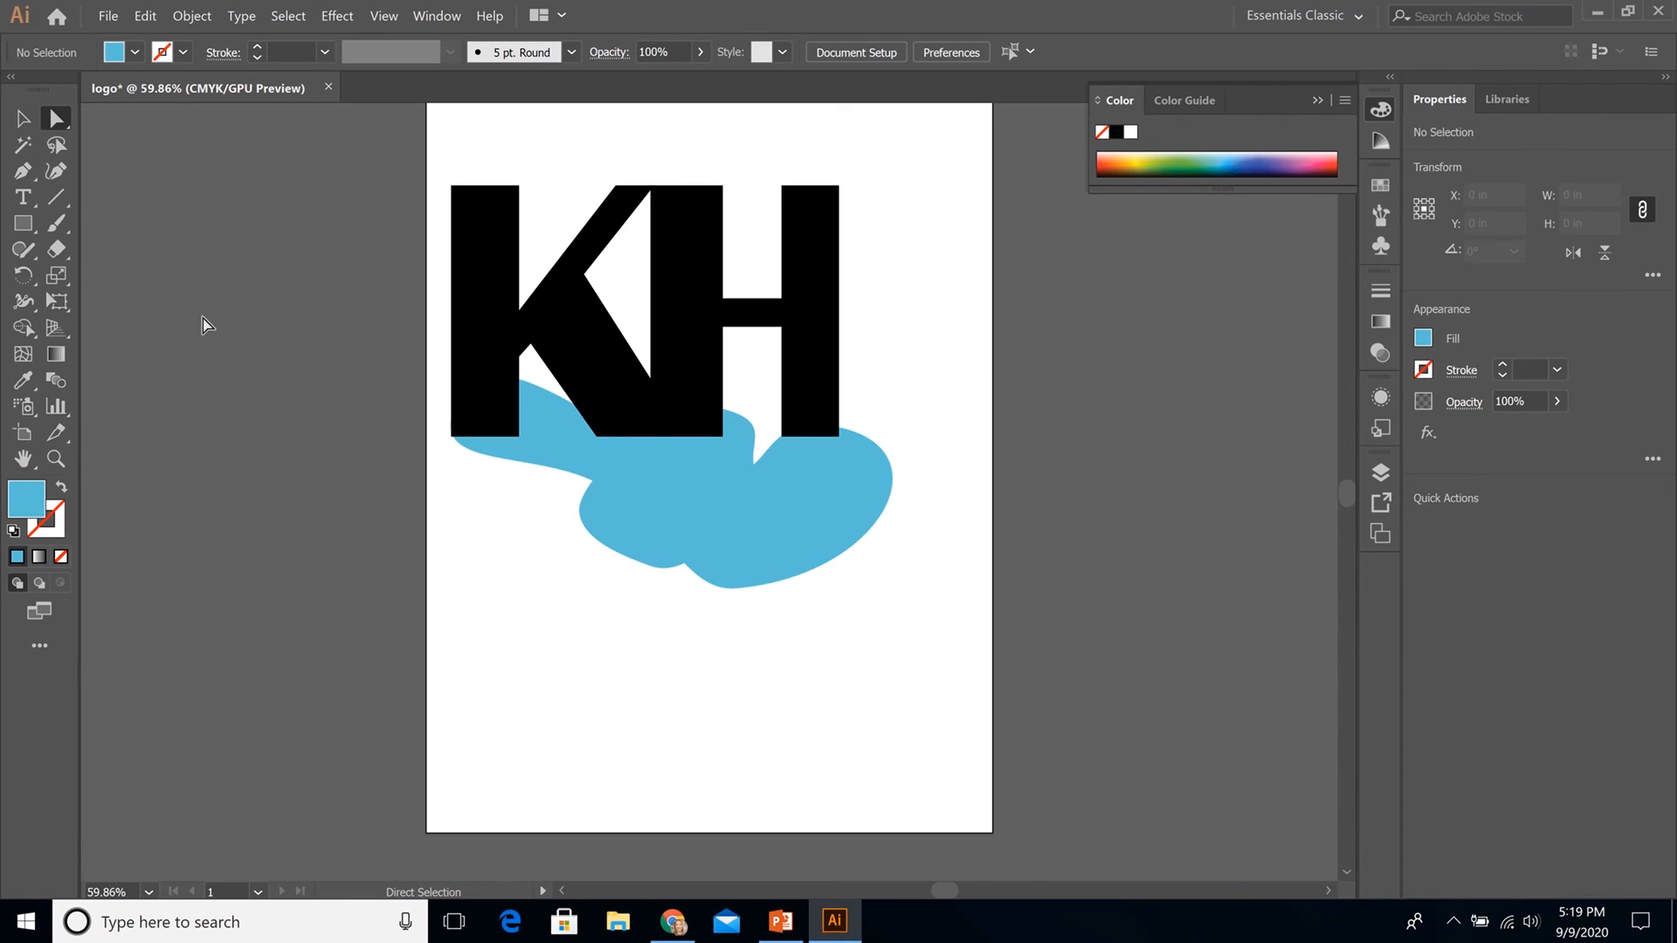
Group the KH letters with the light blue shape and deselect the group
click(24, 124)
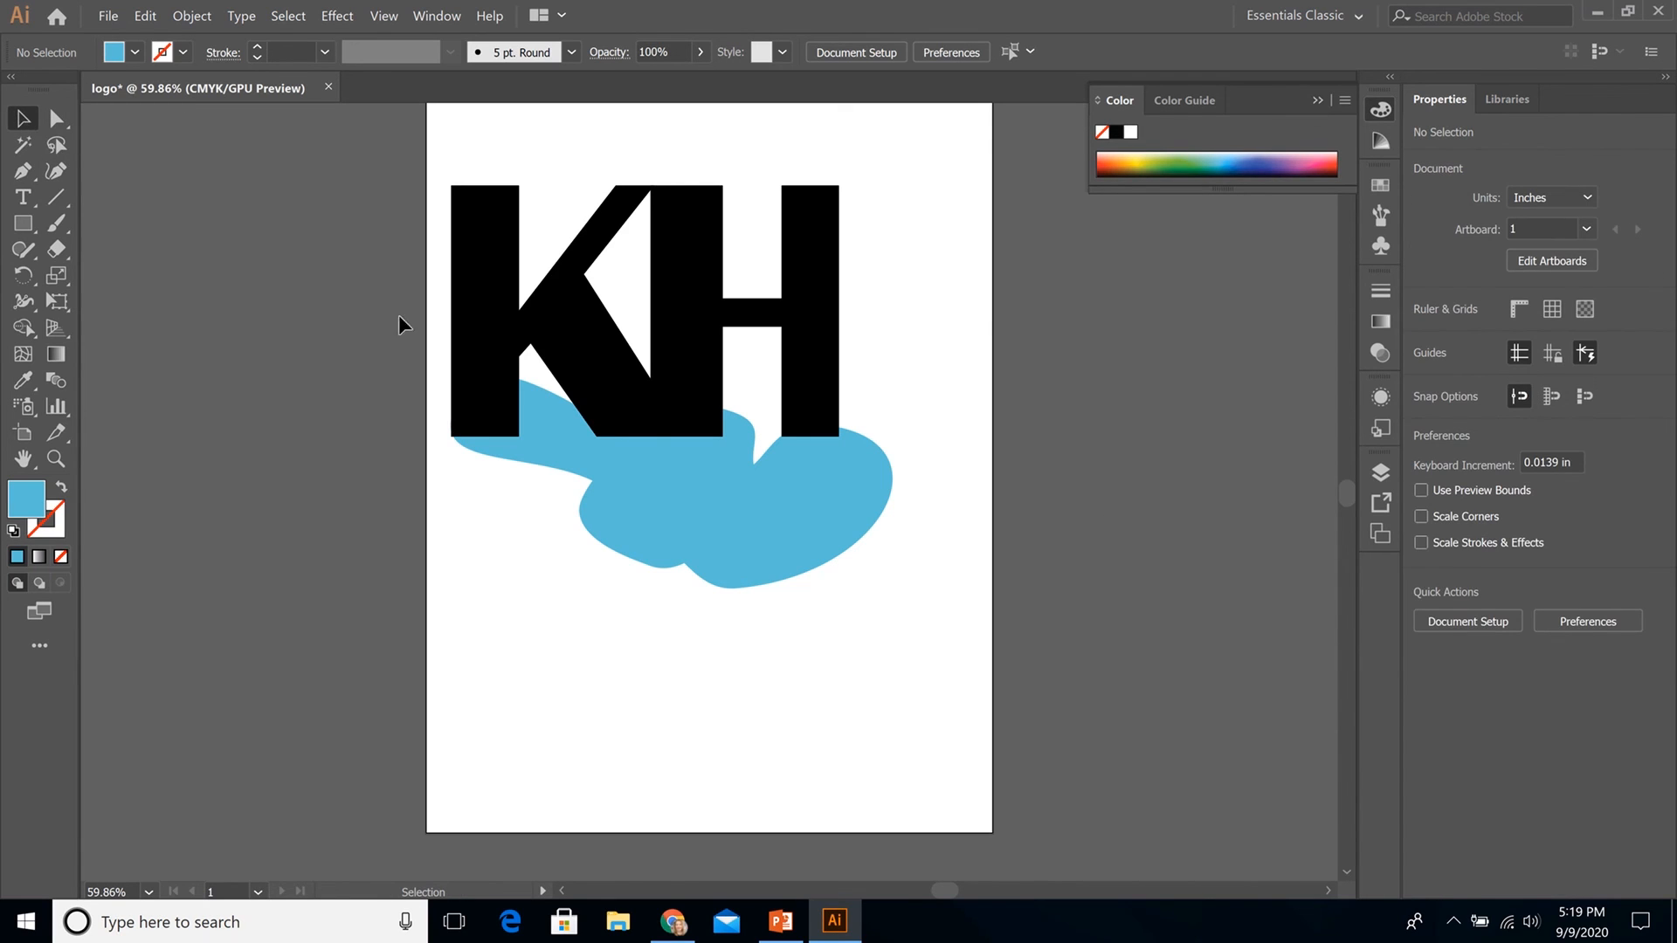
click(492, 273)
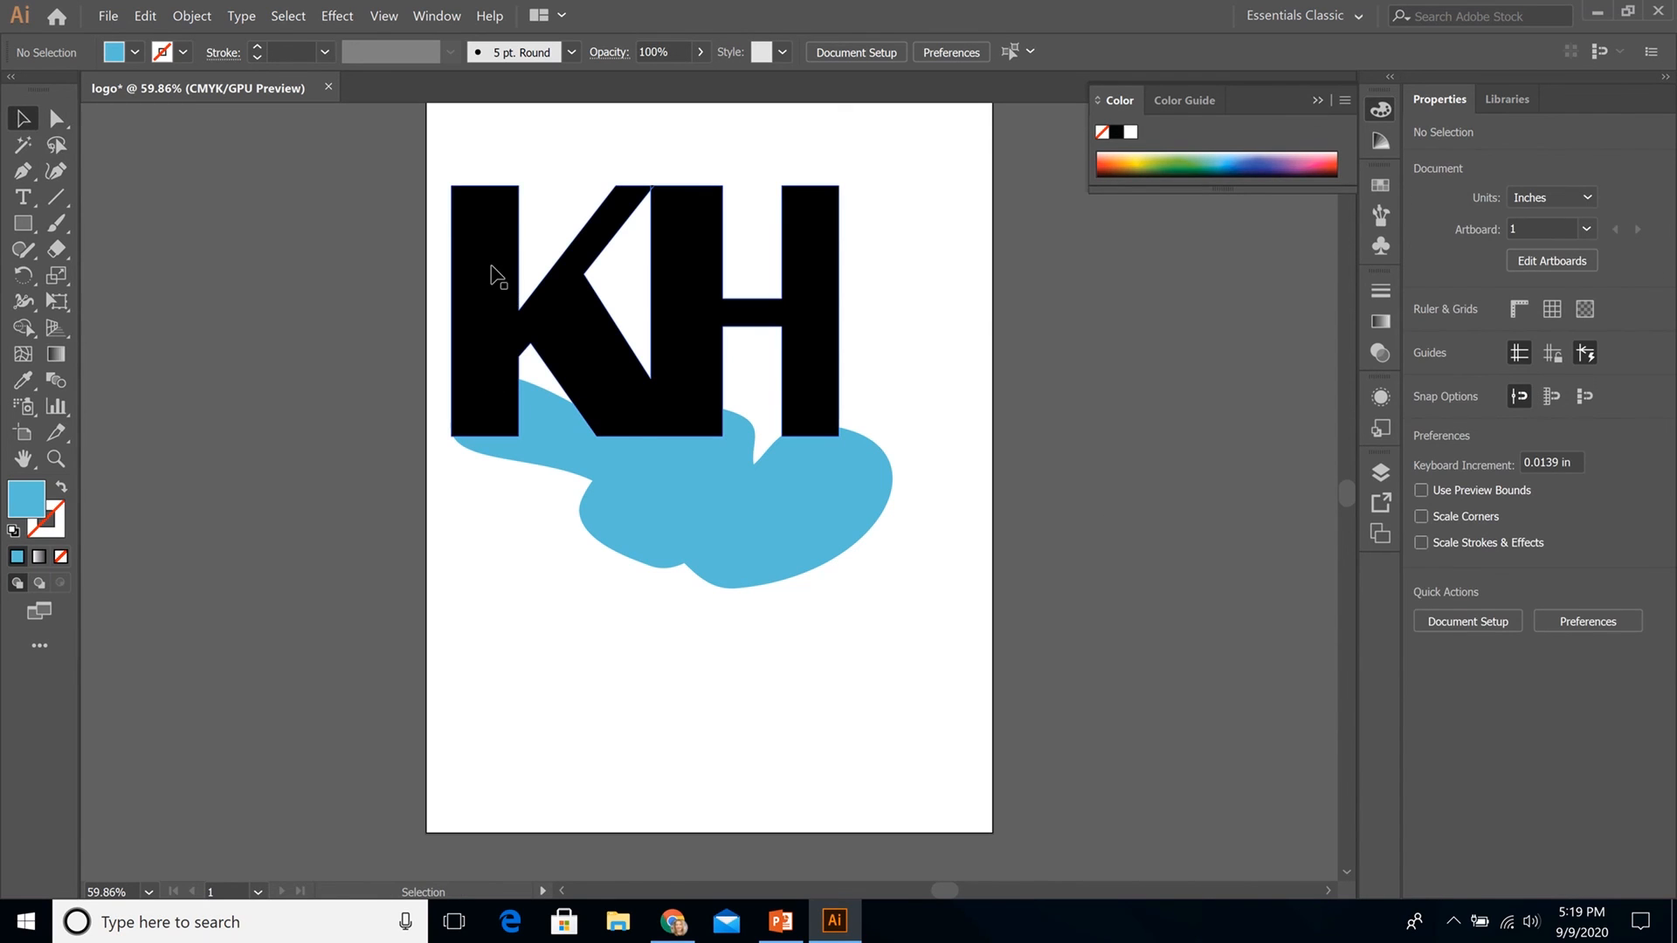
shift+click(715, 502)
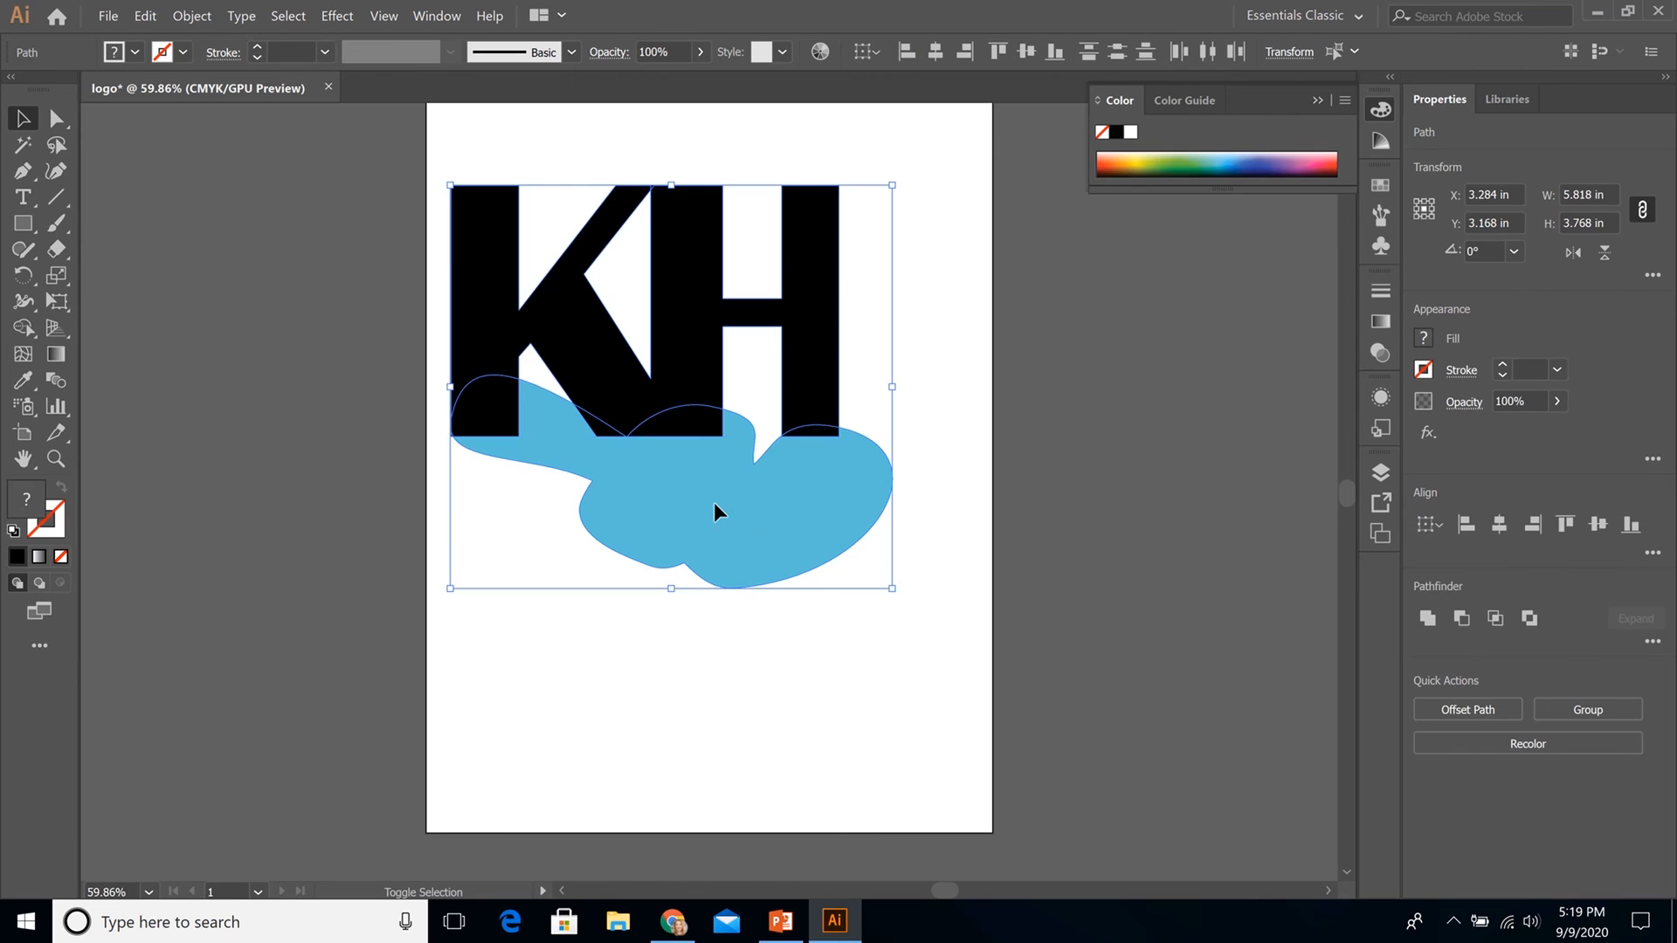
click(190, 17)
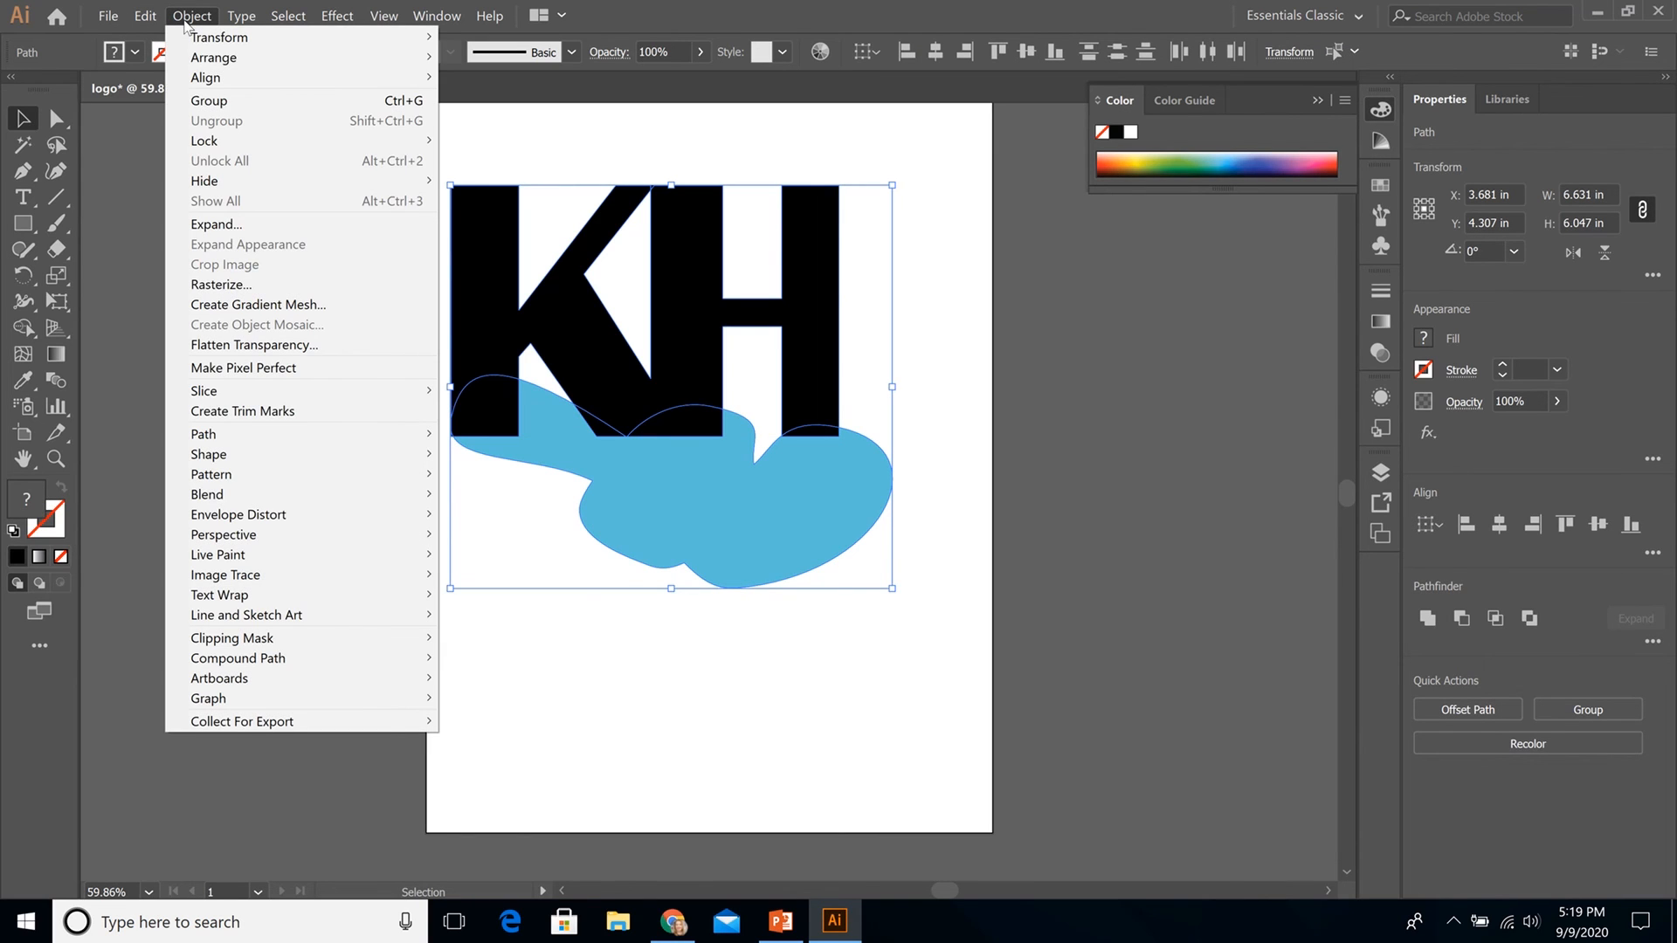
click(209, 101)
click(841, 692)
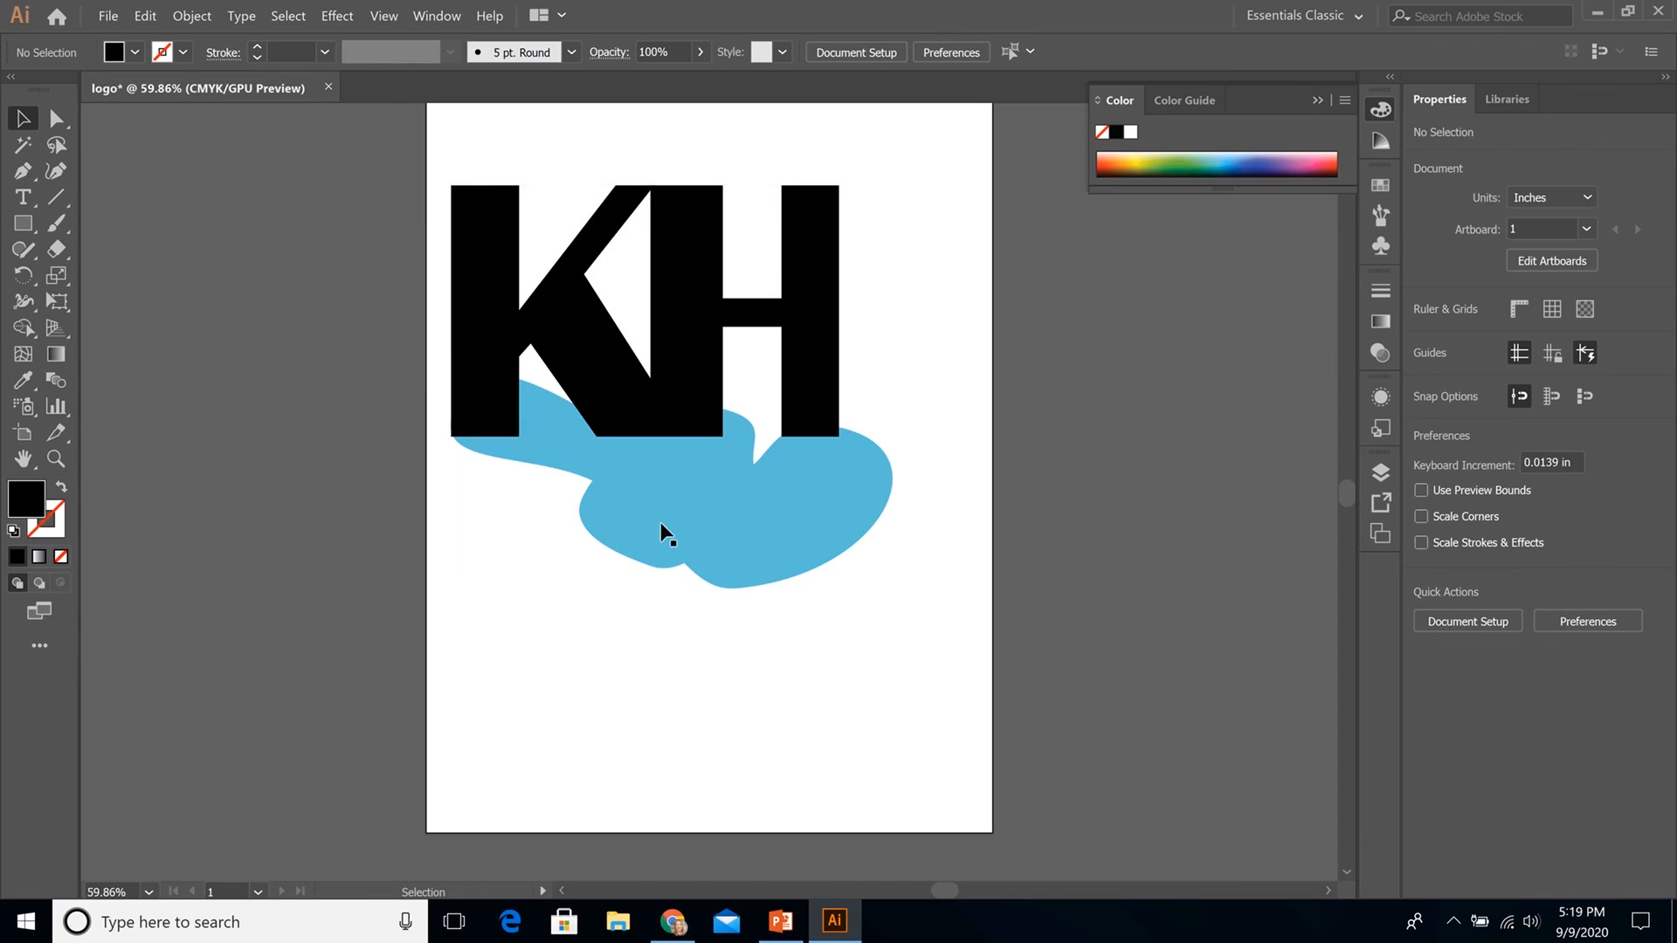
Move the logo group to about X 4.37 in, Y 4.77 in, and remove the stray black sliver left above the letters
drag(585, 367, 633, 404)
click(784, 693)
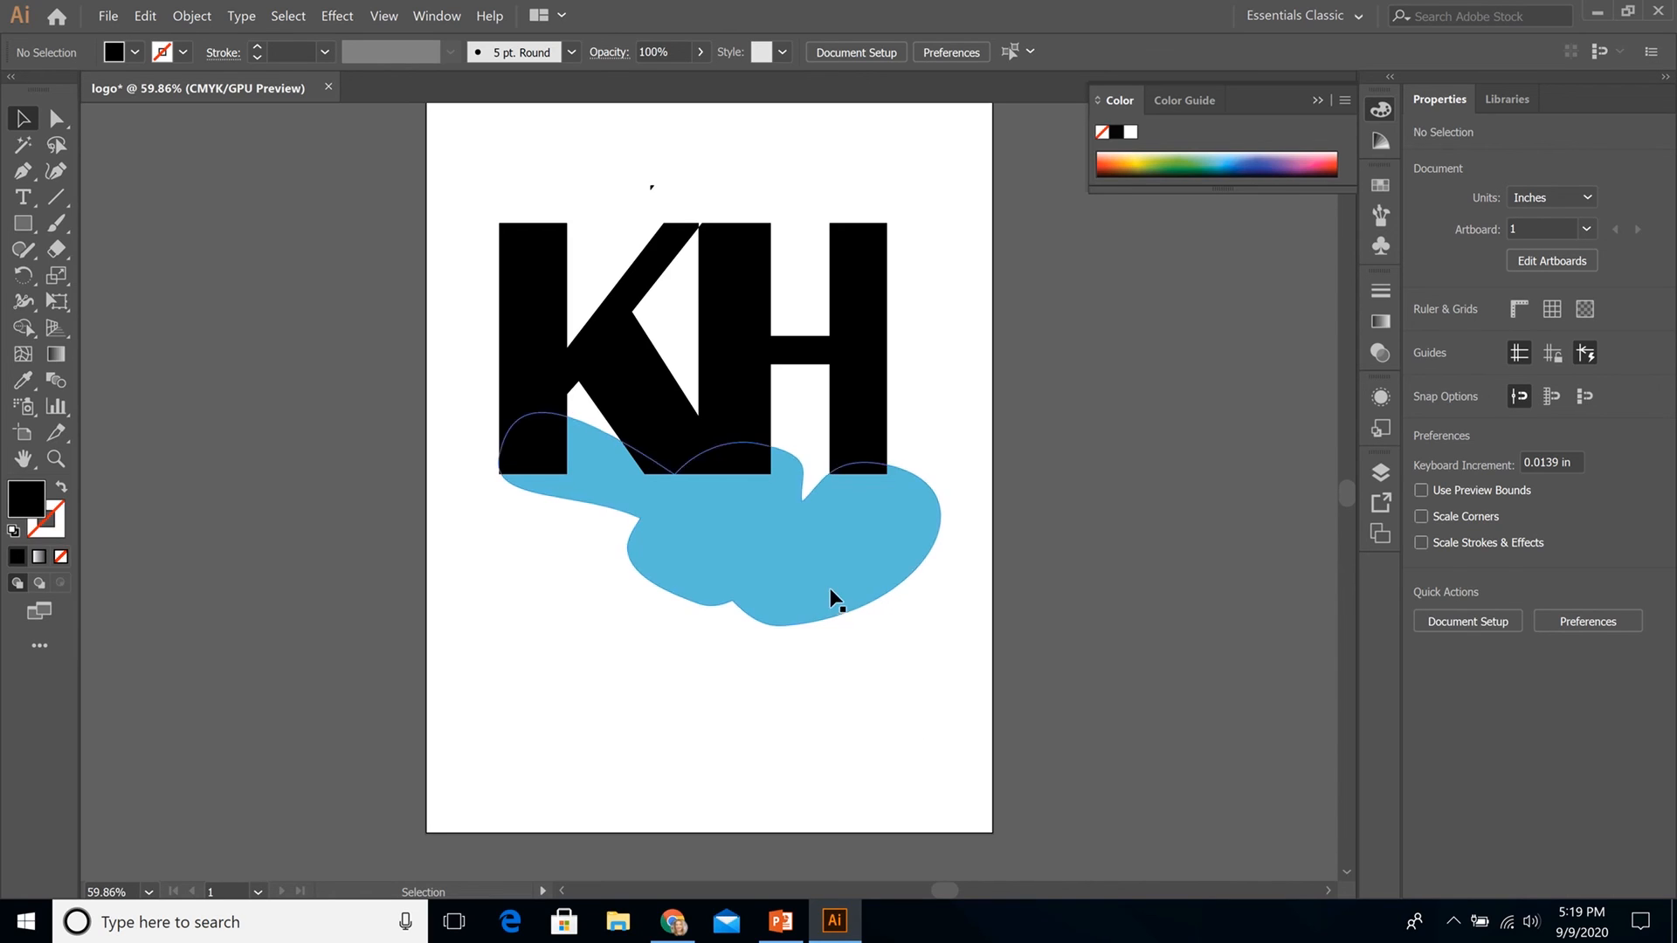
drag(821, 574, 810, 598)
drag(624, 142, 685, 207)
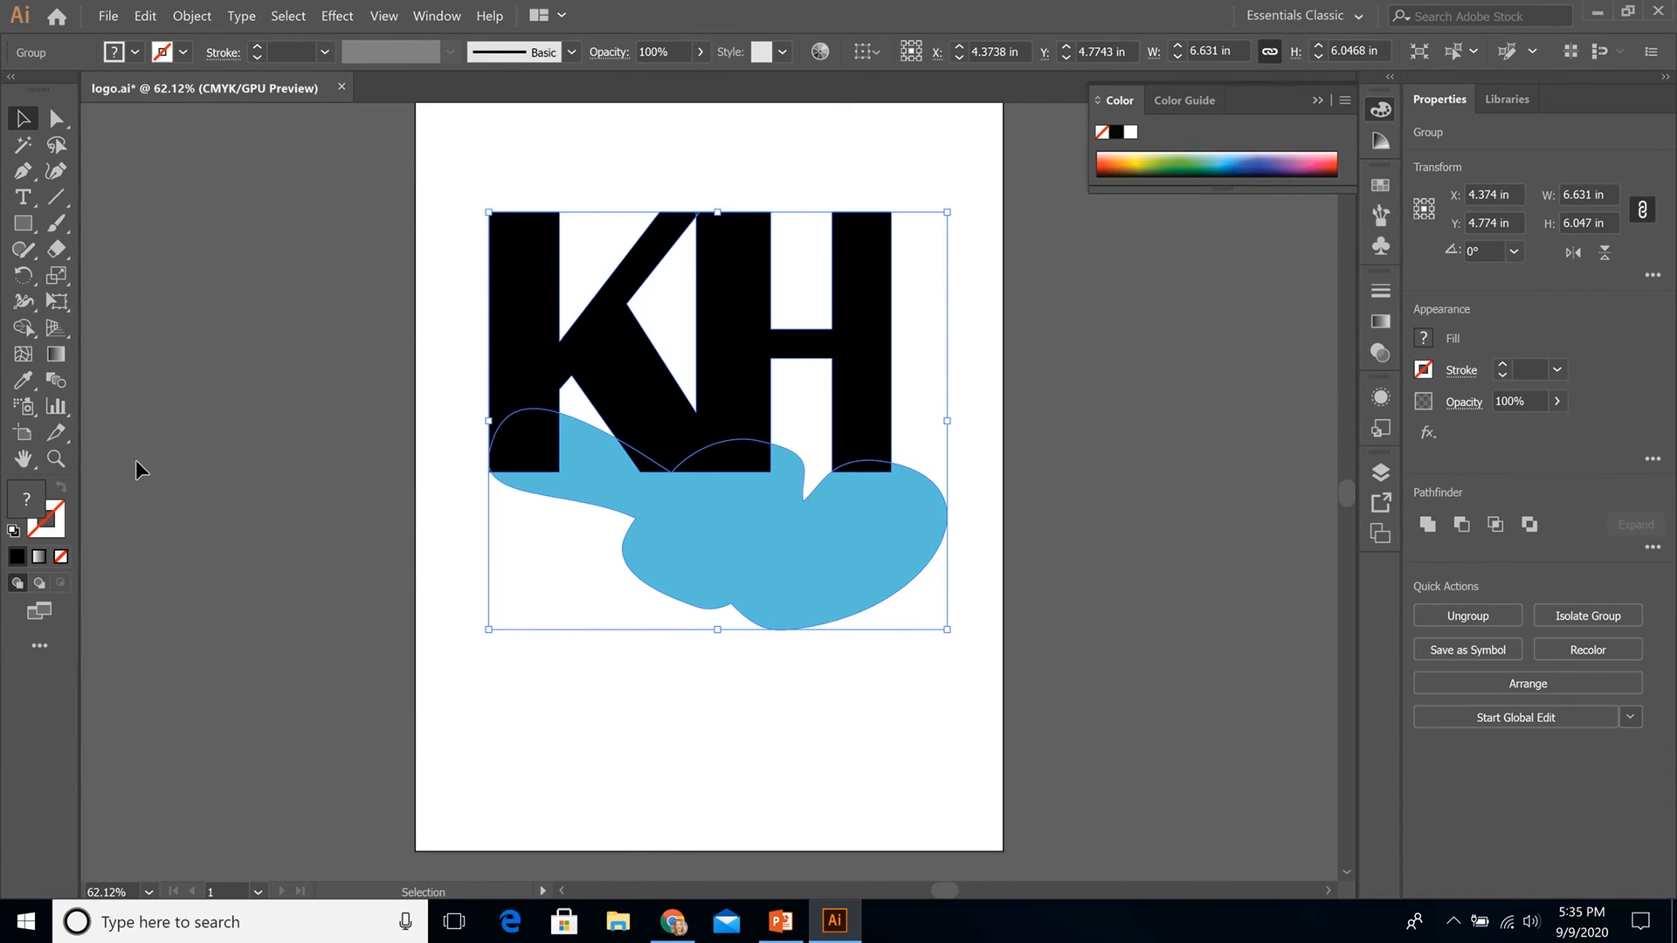
Save the document and export it as logo.jpg to the videos folder over the existing file, in CMYK at quality 10 and 300 ppi
click(109, 17)
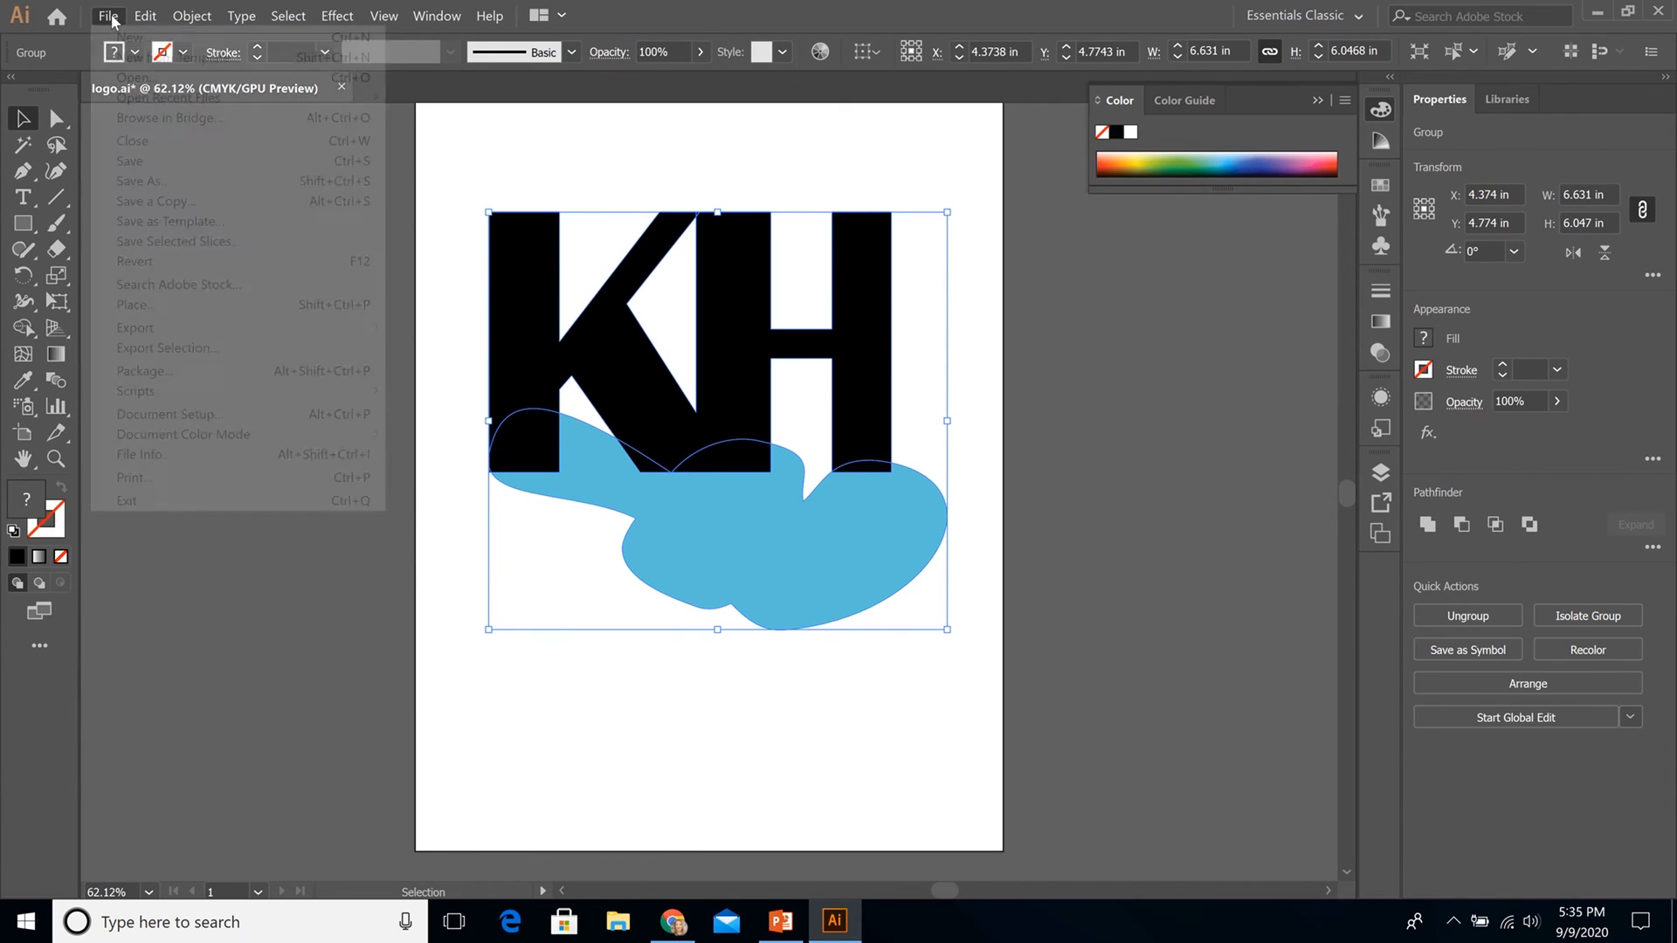
click(131, 161)
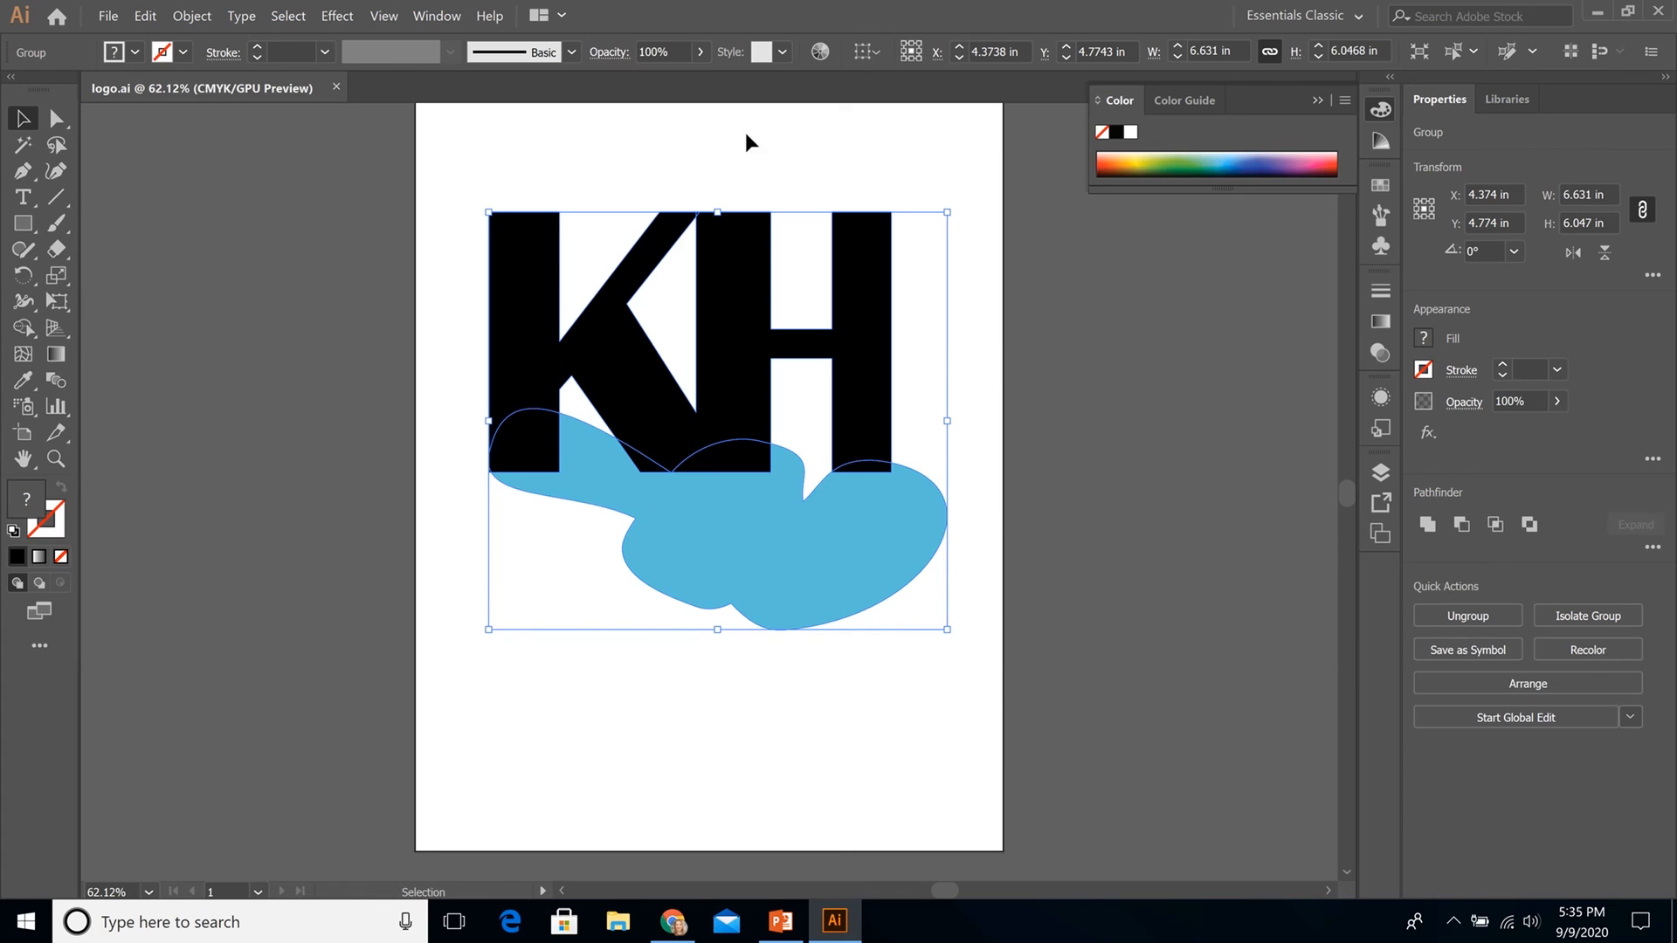
click(108, 17)
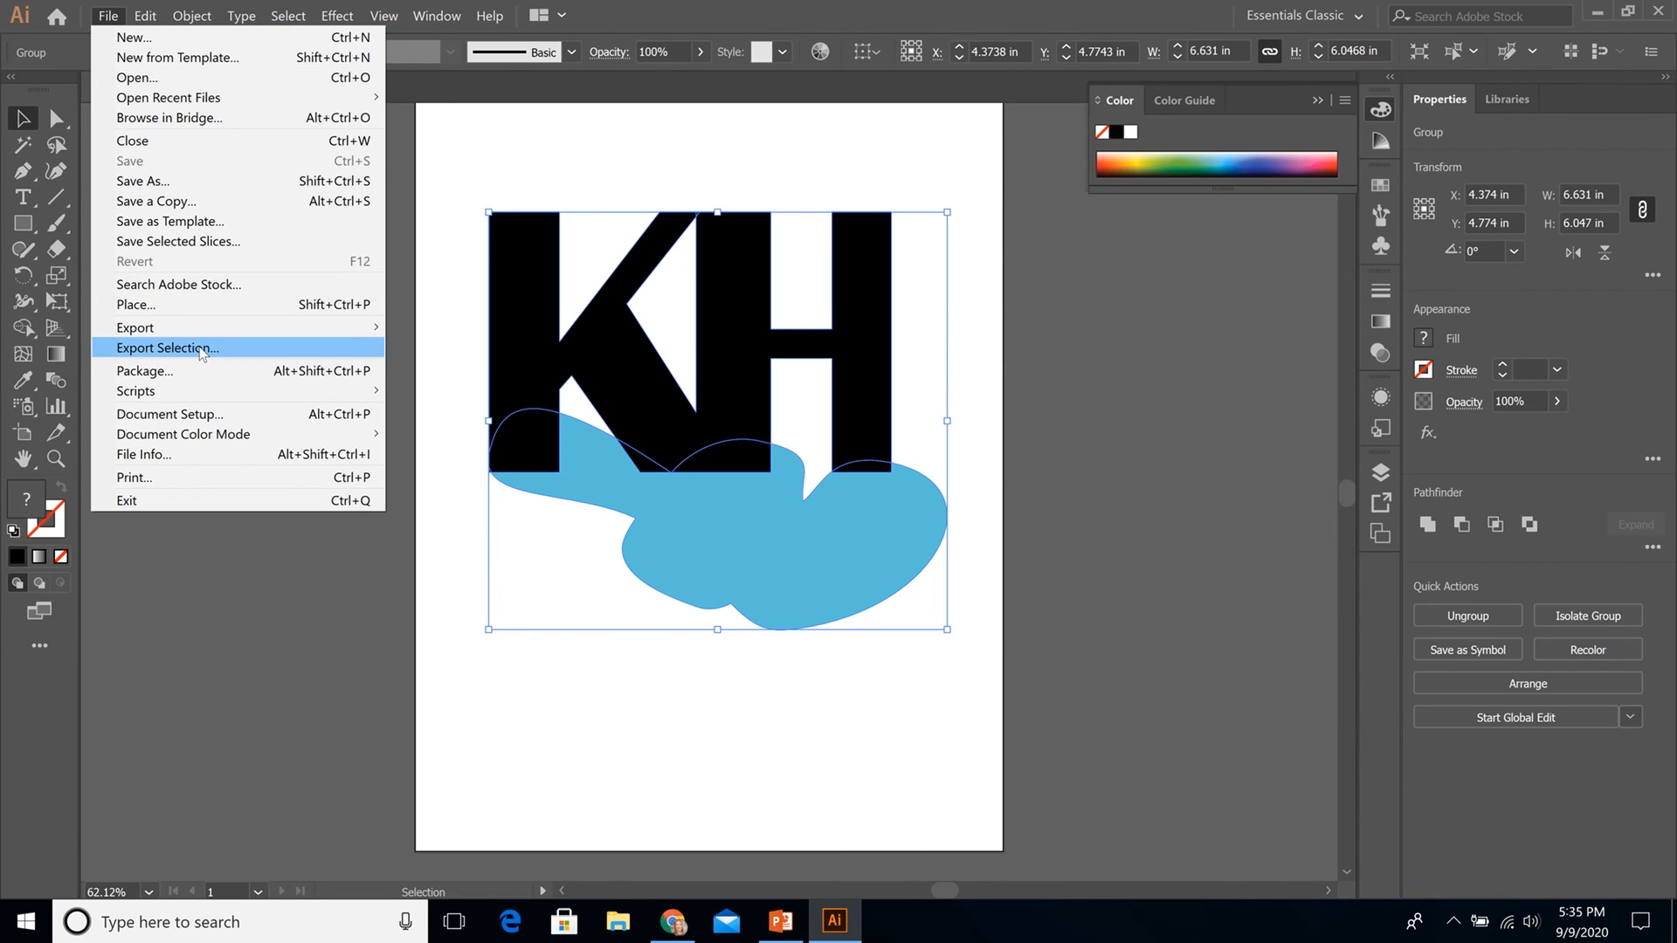
mouse_move(188, 334)
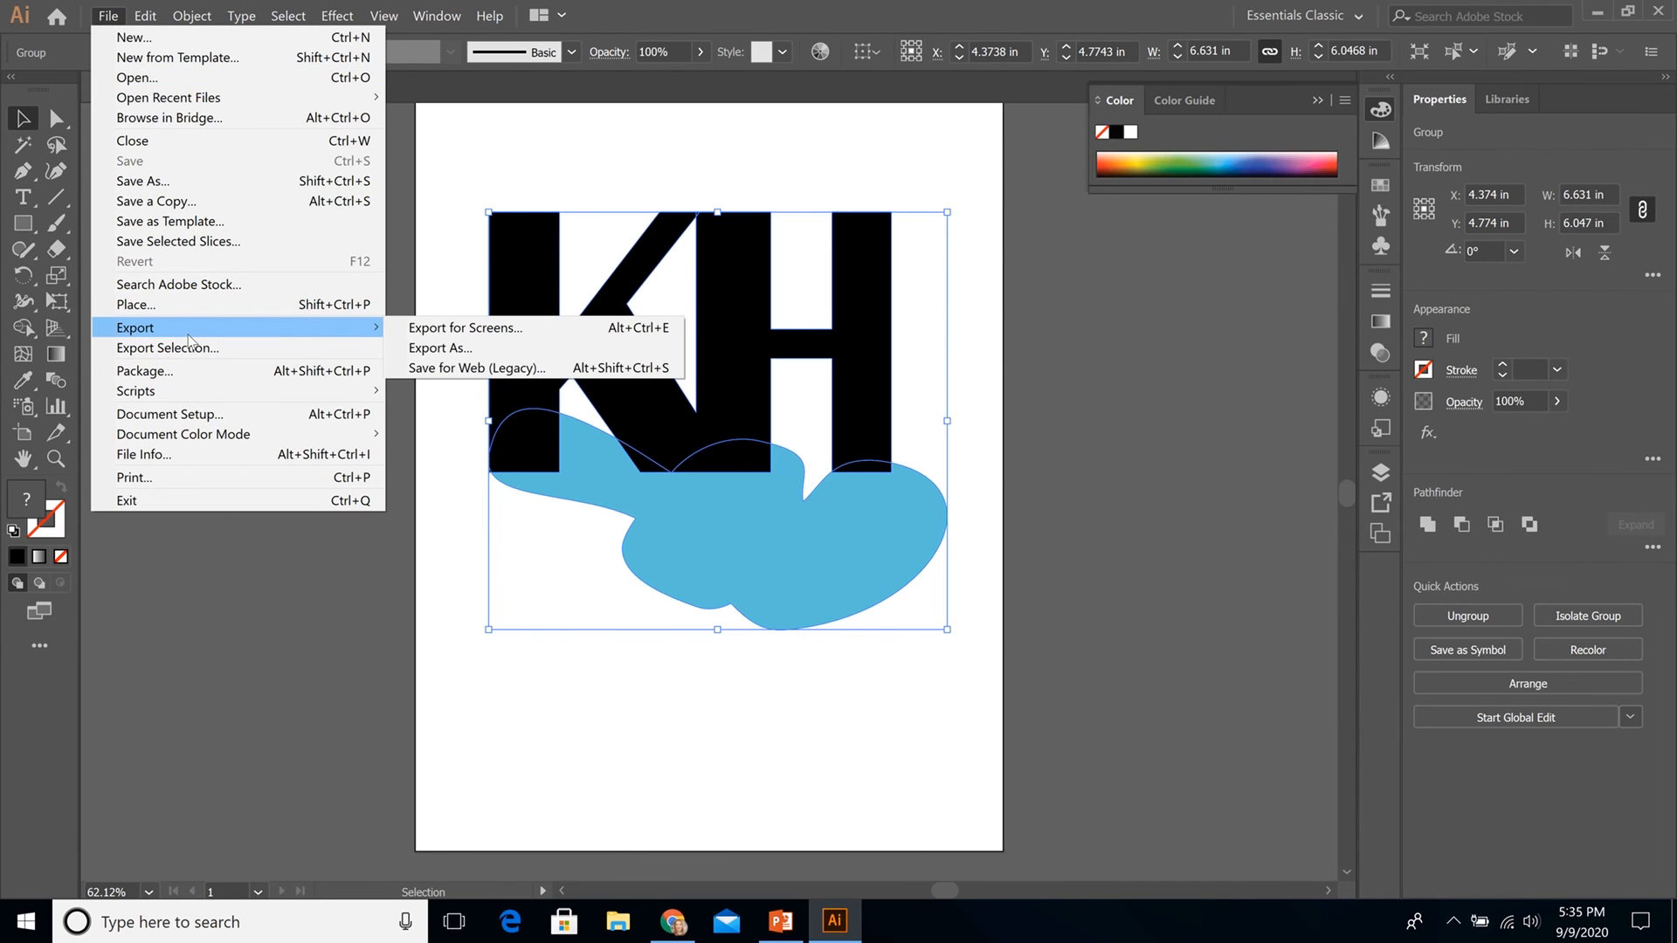
click(453, 349)
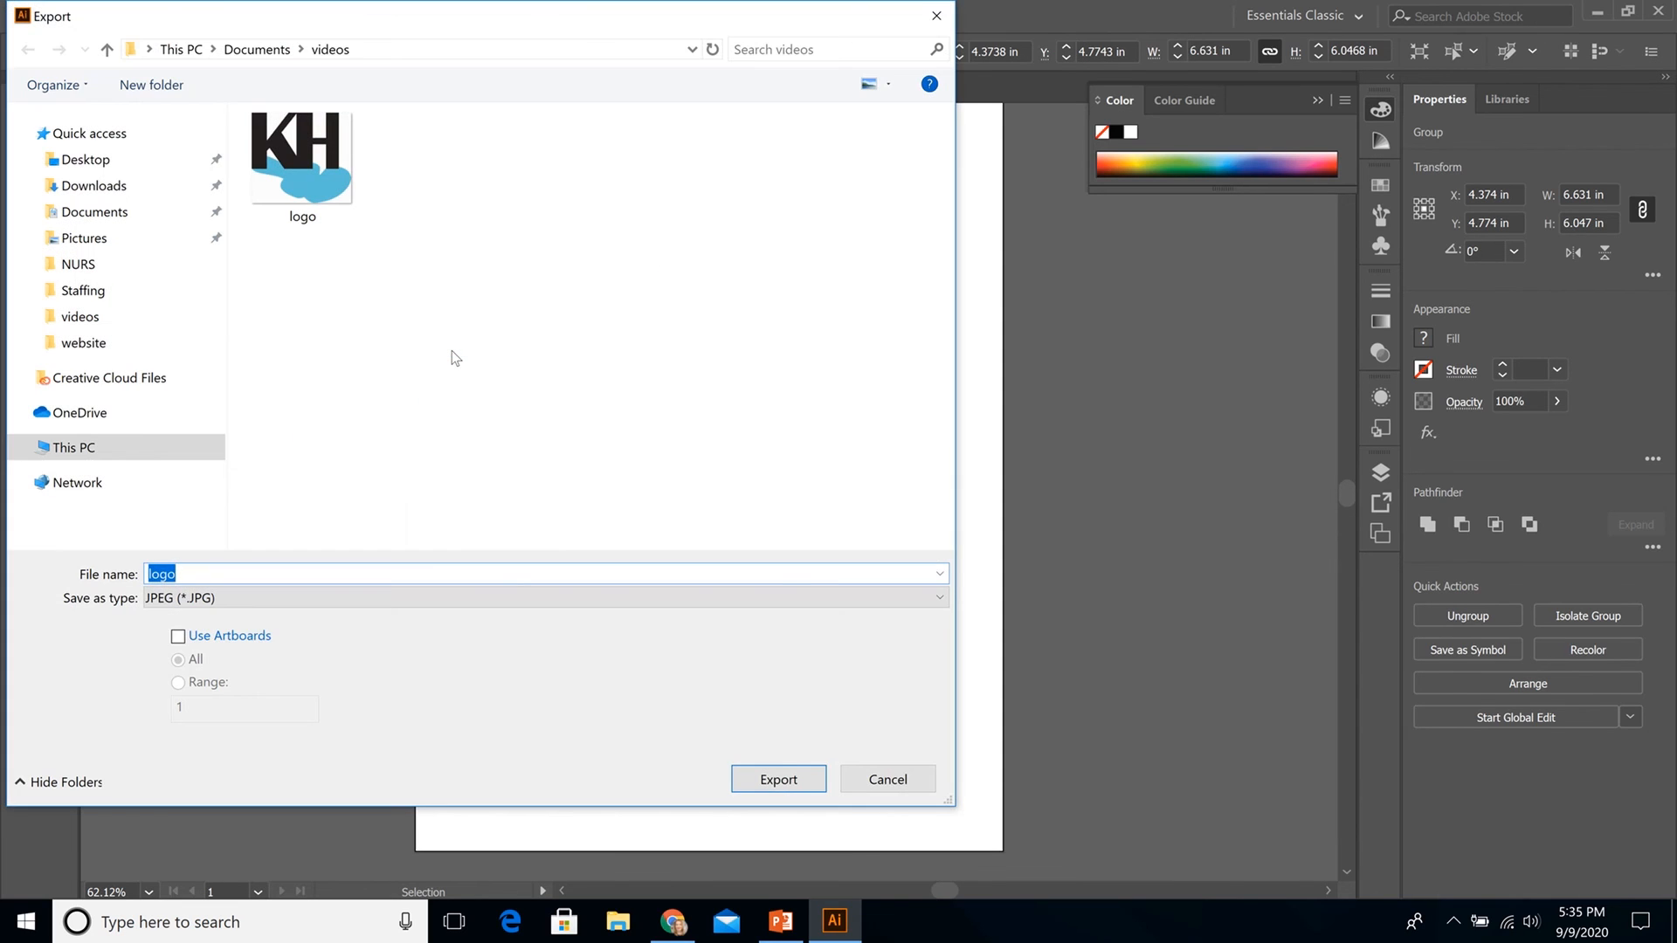
click(924, 599)
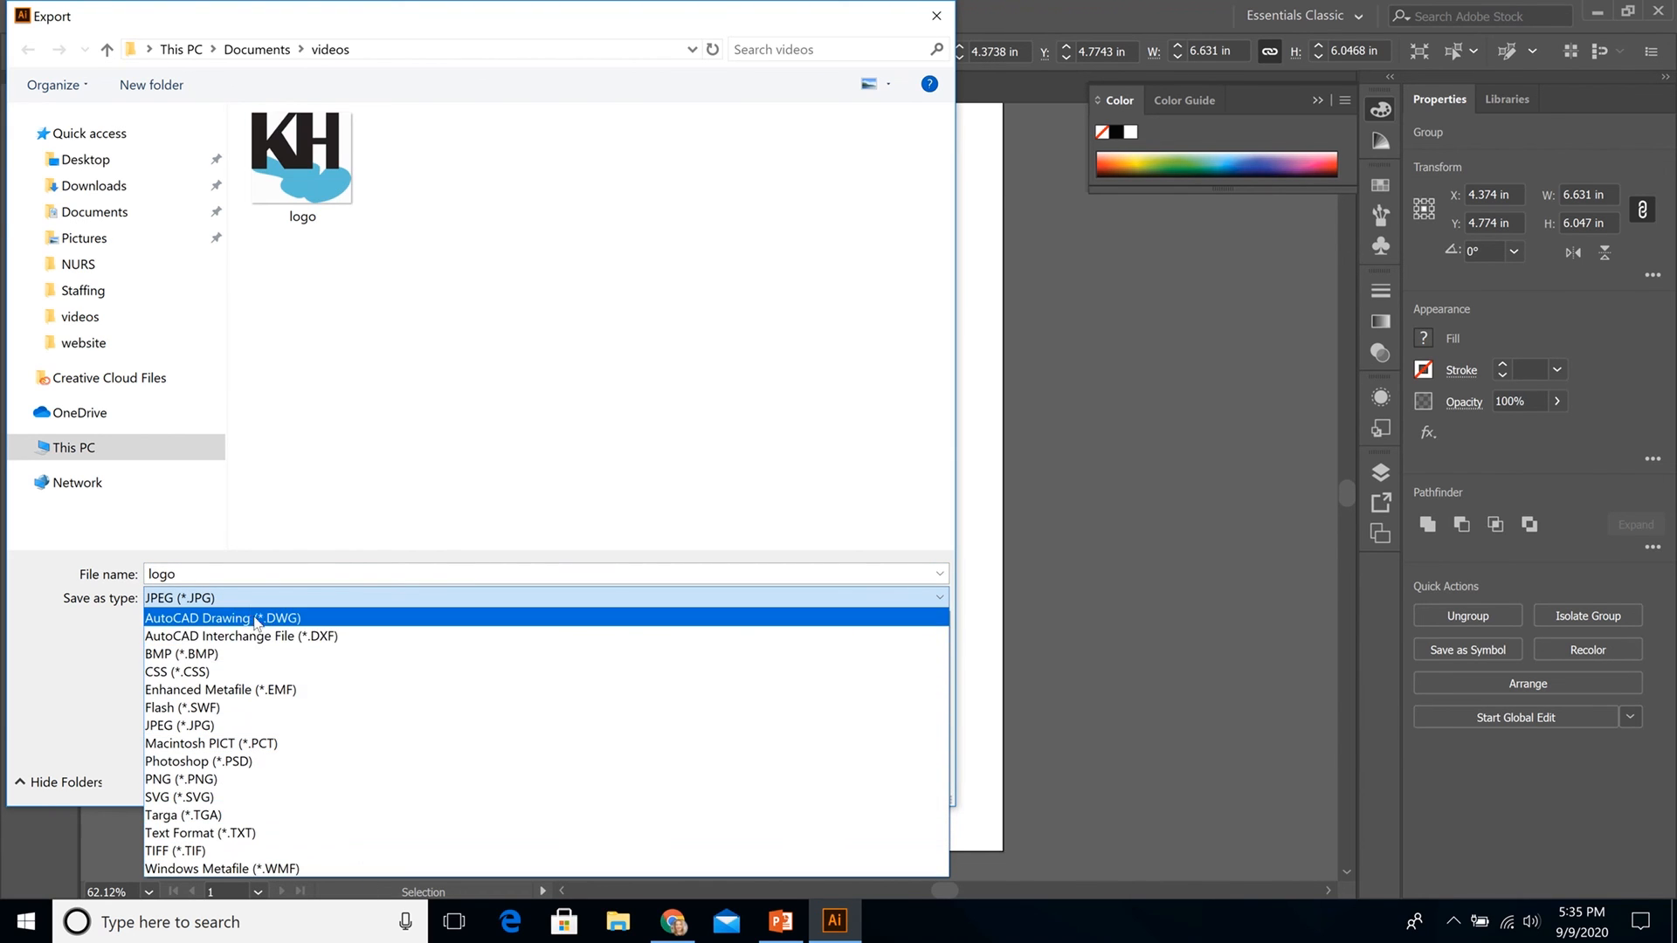
click(208, 726)
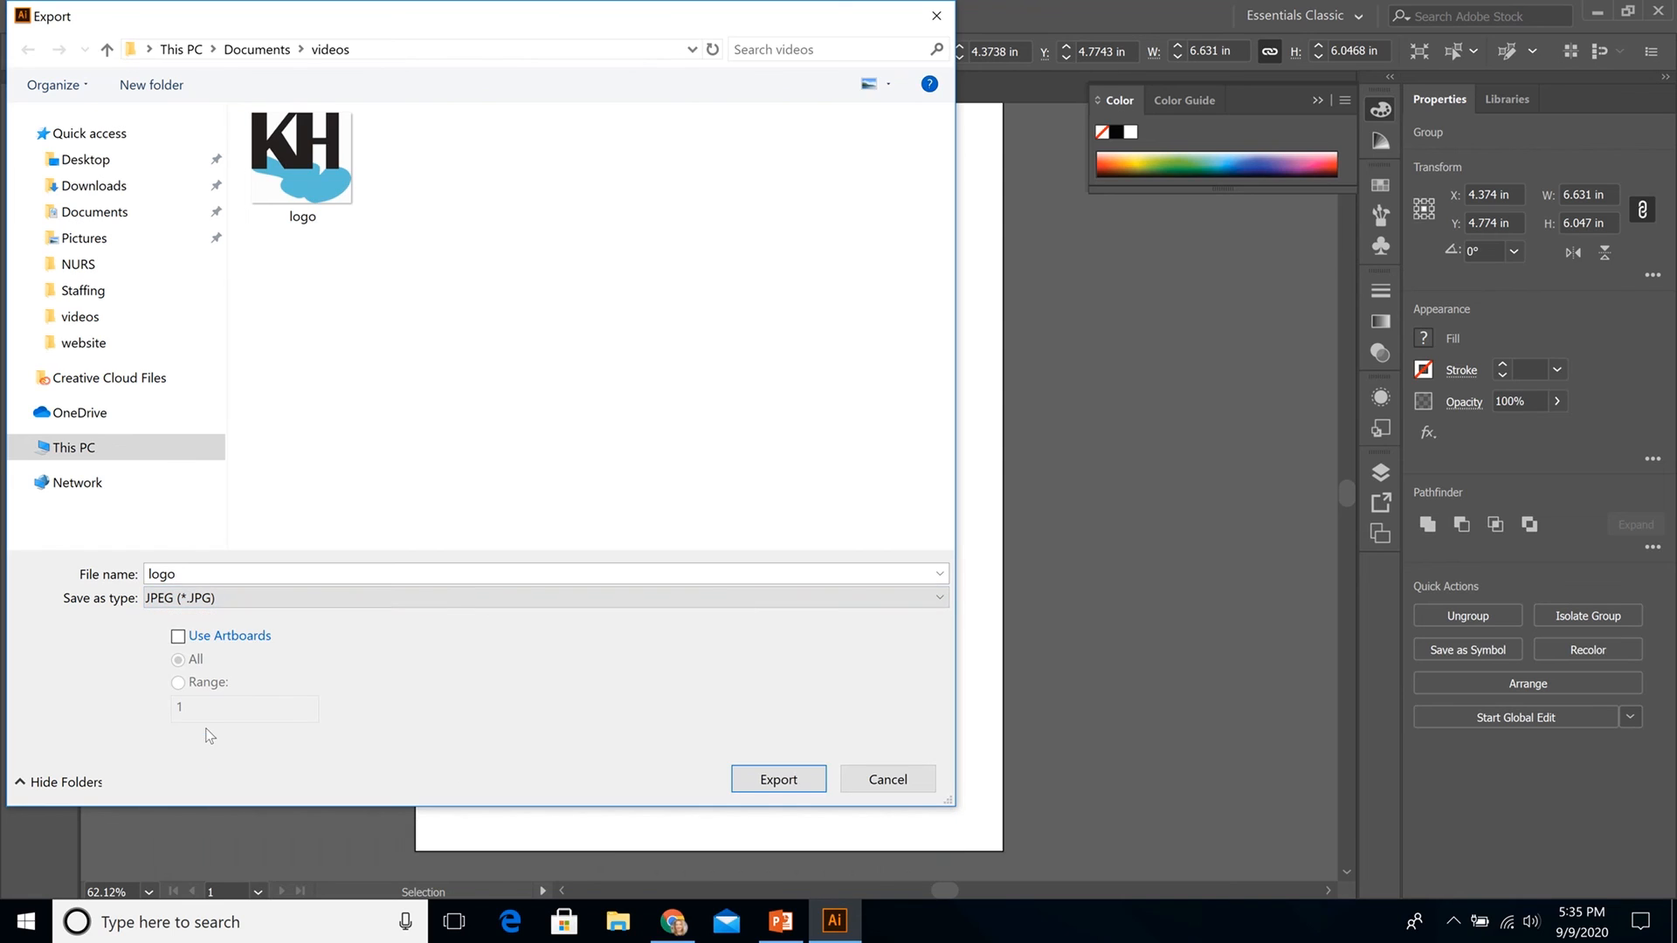
click(784, 783)
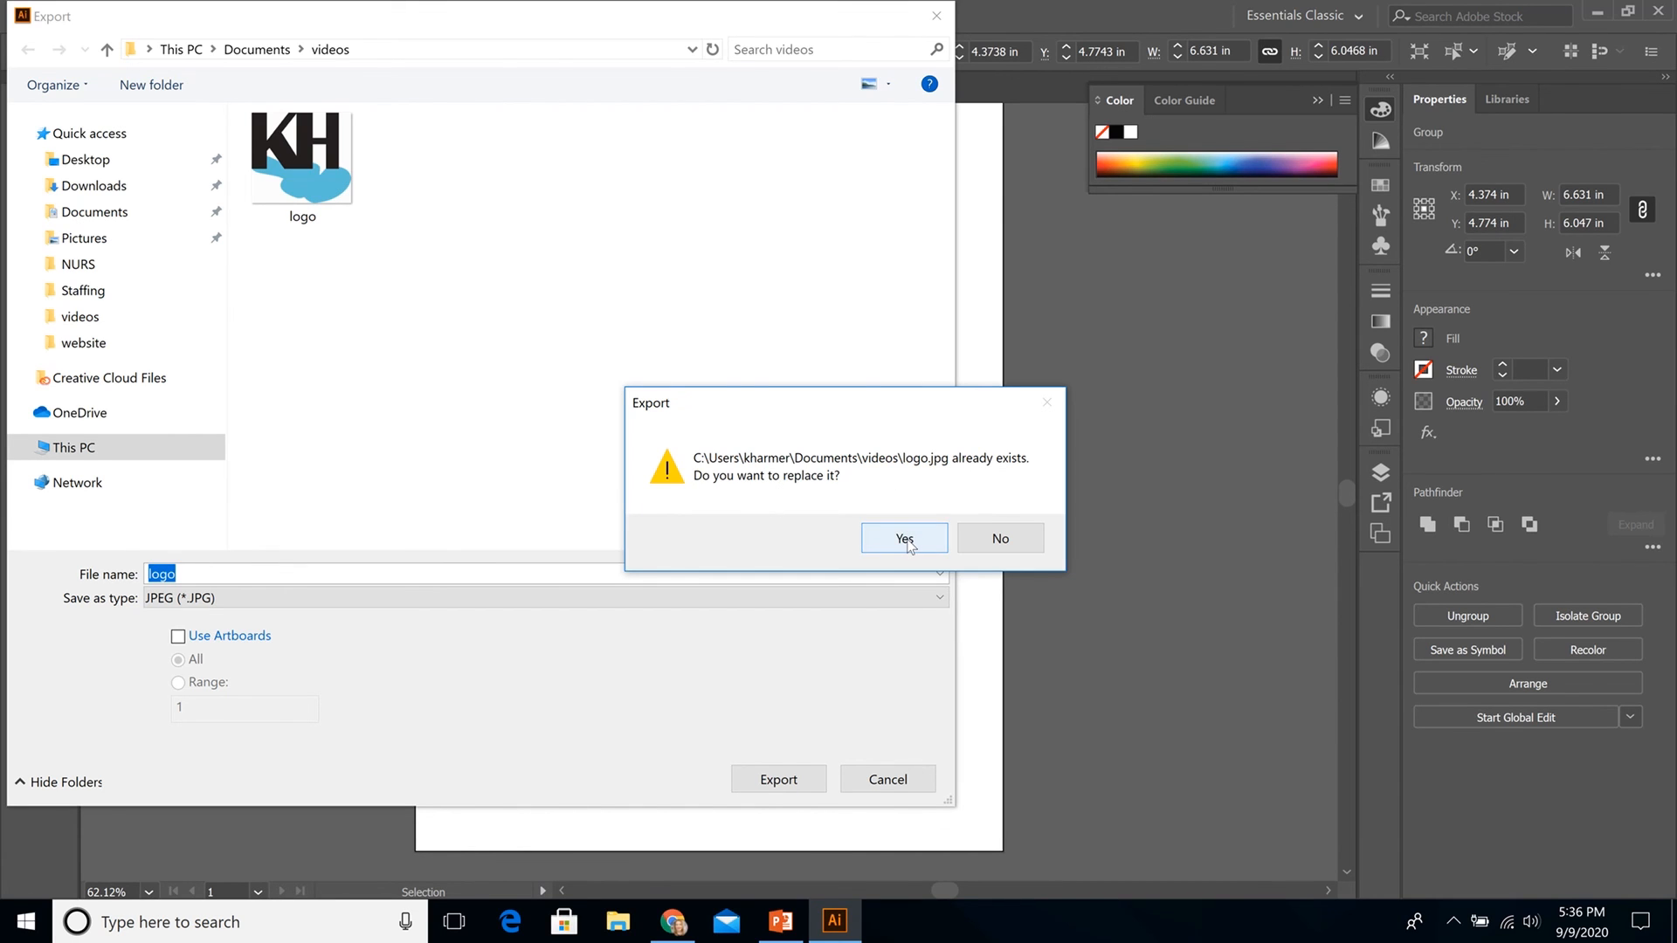
click(908, 545)
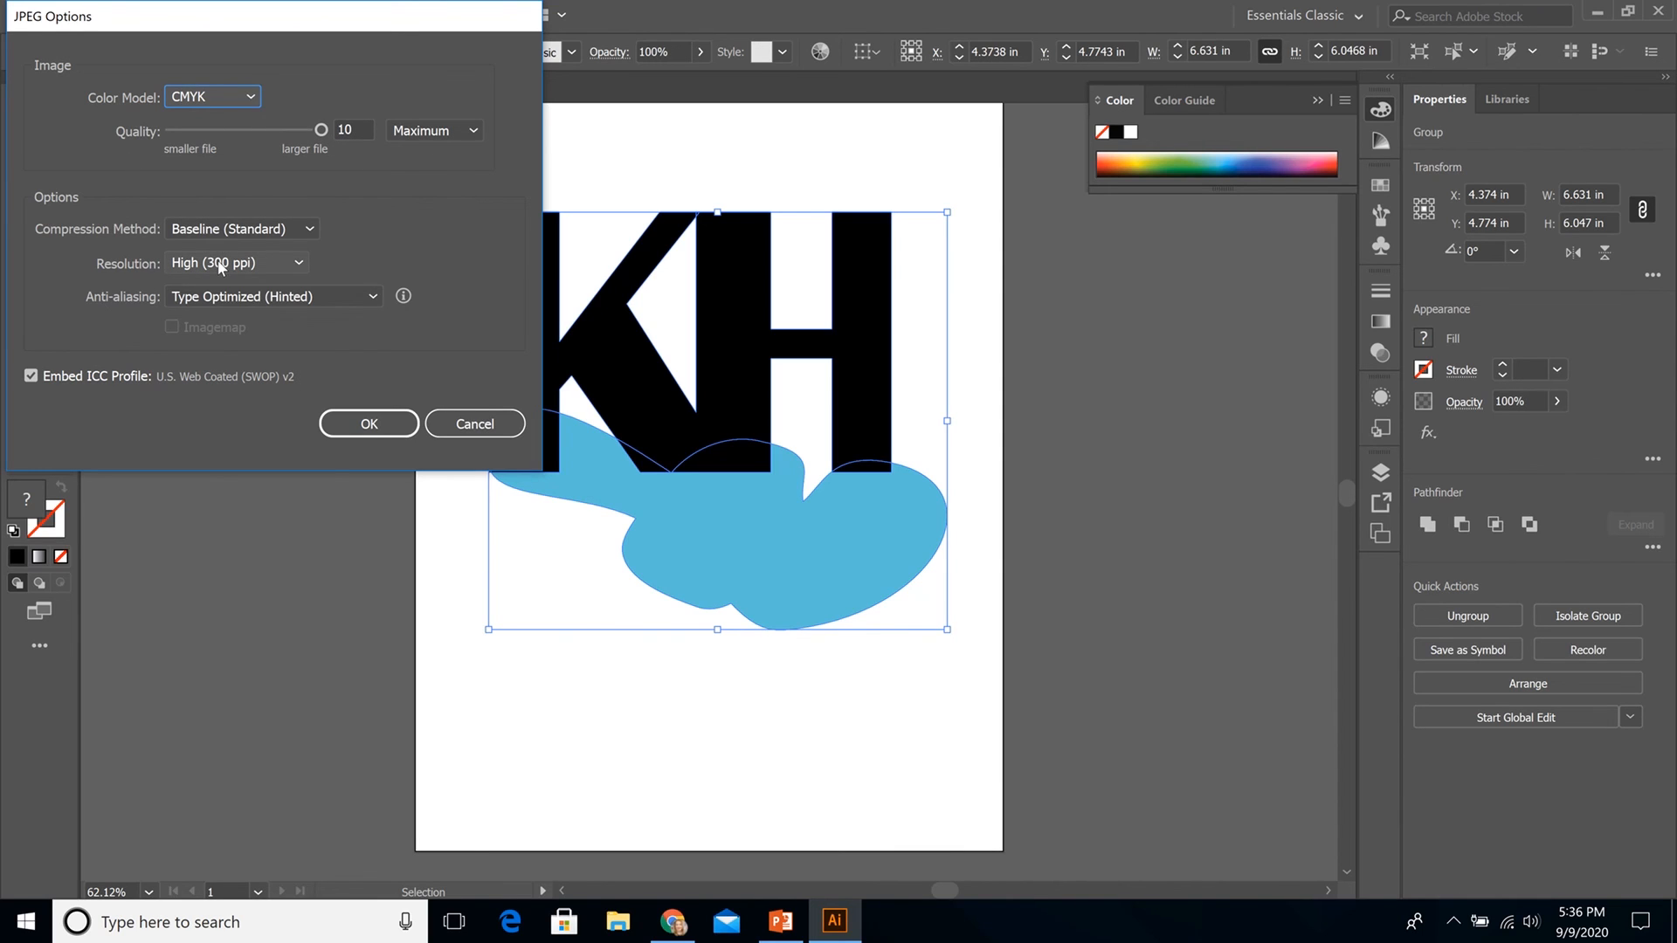
click(358, 422)
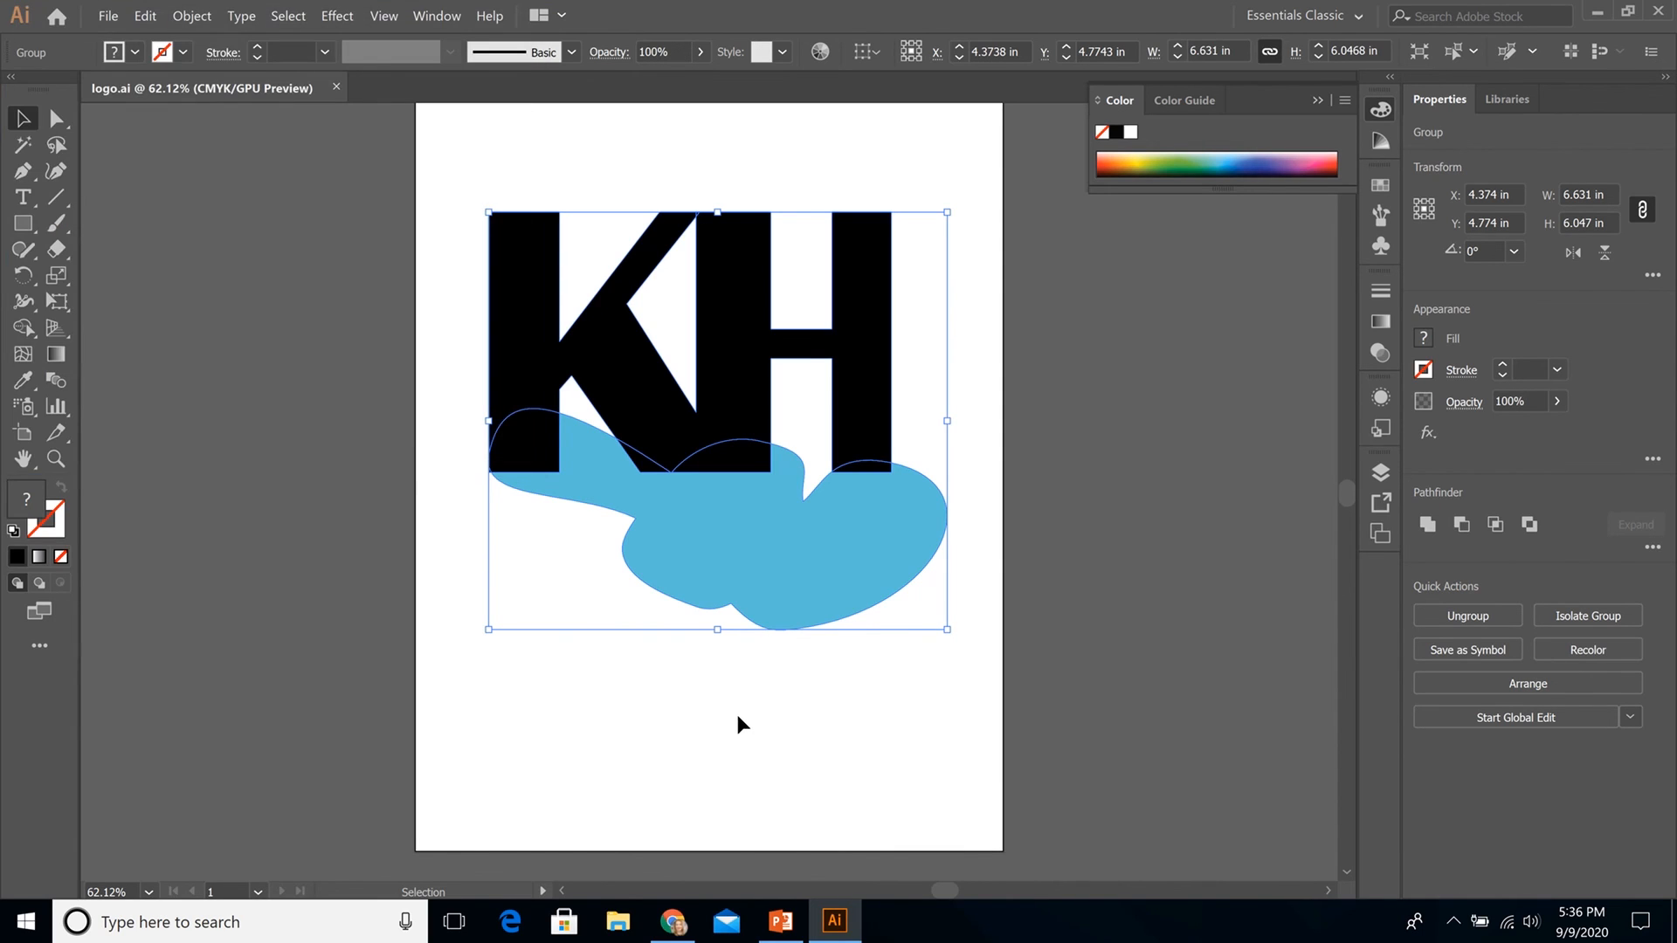